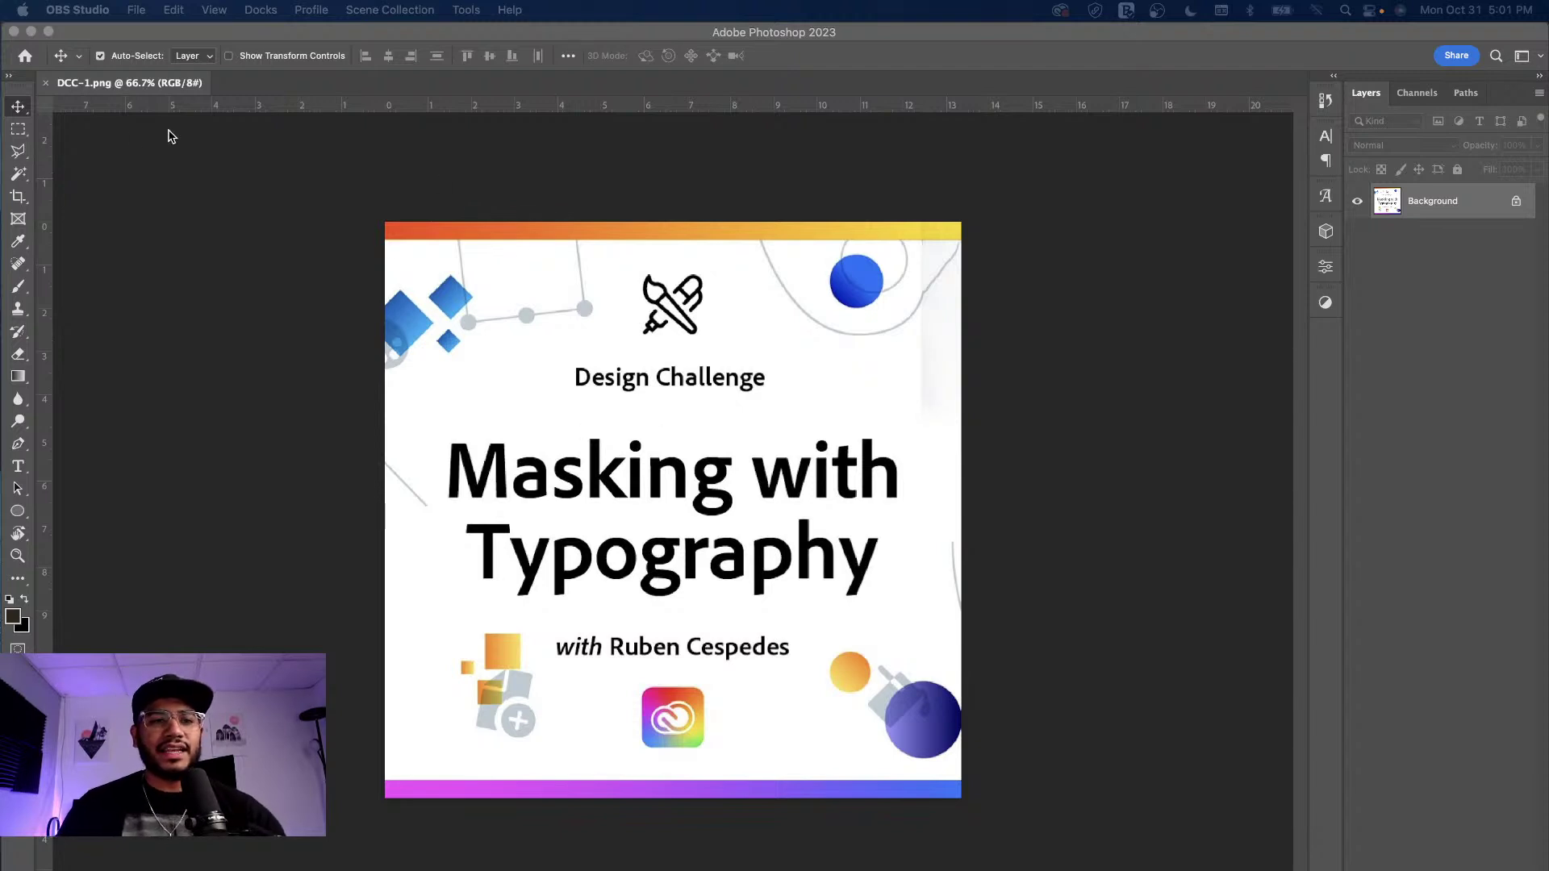
- Open the stock photo AdobeStock_481870916.jpeg as its own document and duplicate its background layer
{"action": "left_click", "coordinate": [135, 91]}
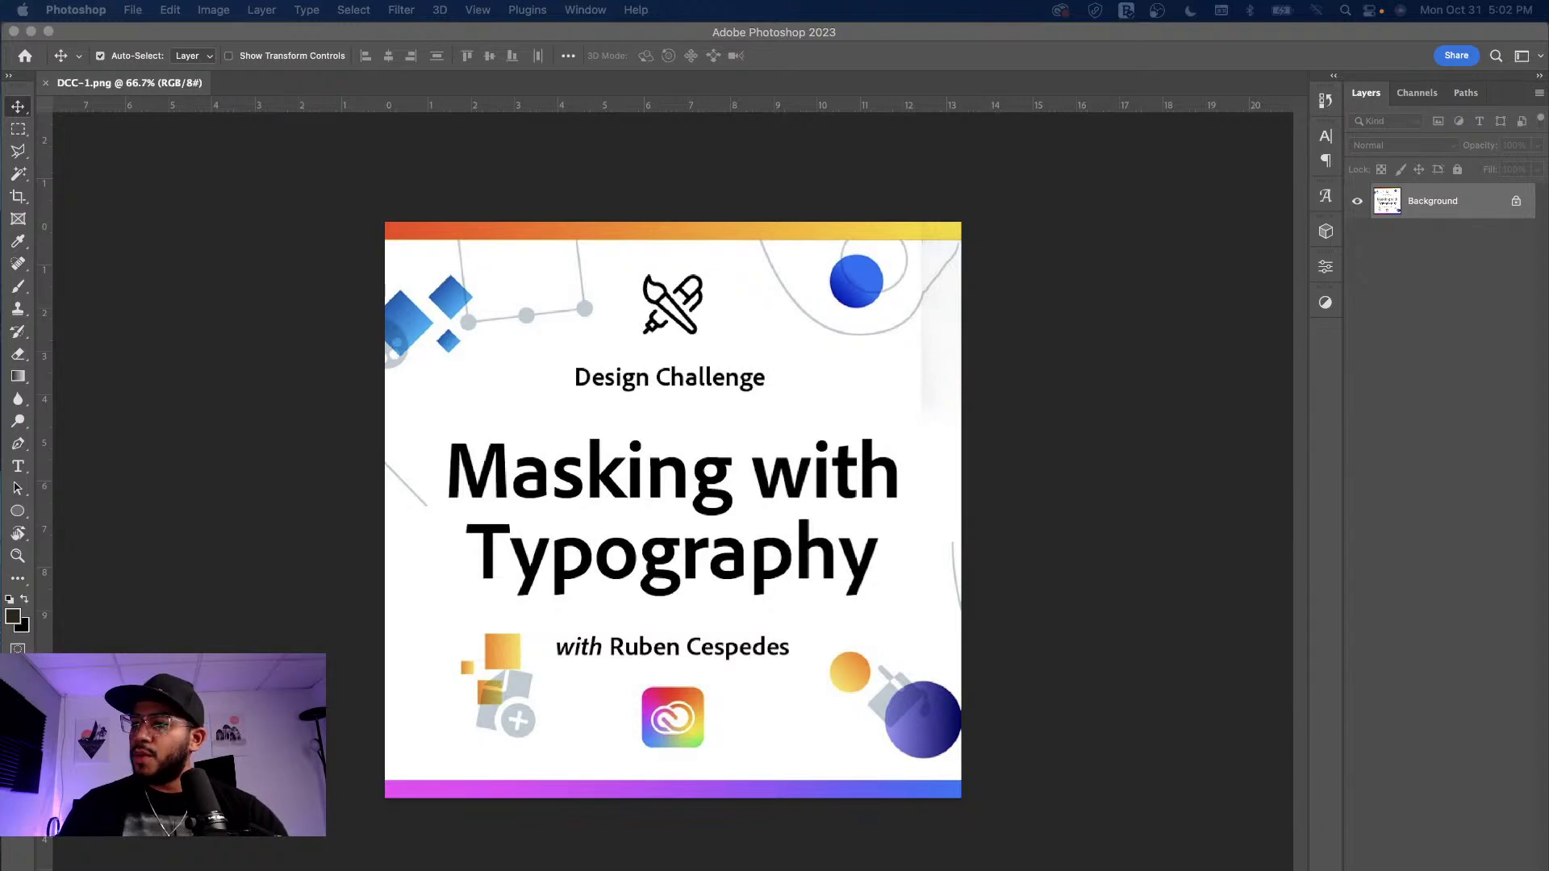
{"action": "left_click_drag", "start_coordinate": [1053, 578], "coordinate": [432, 88]}
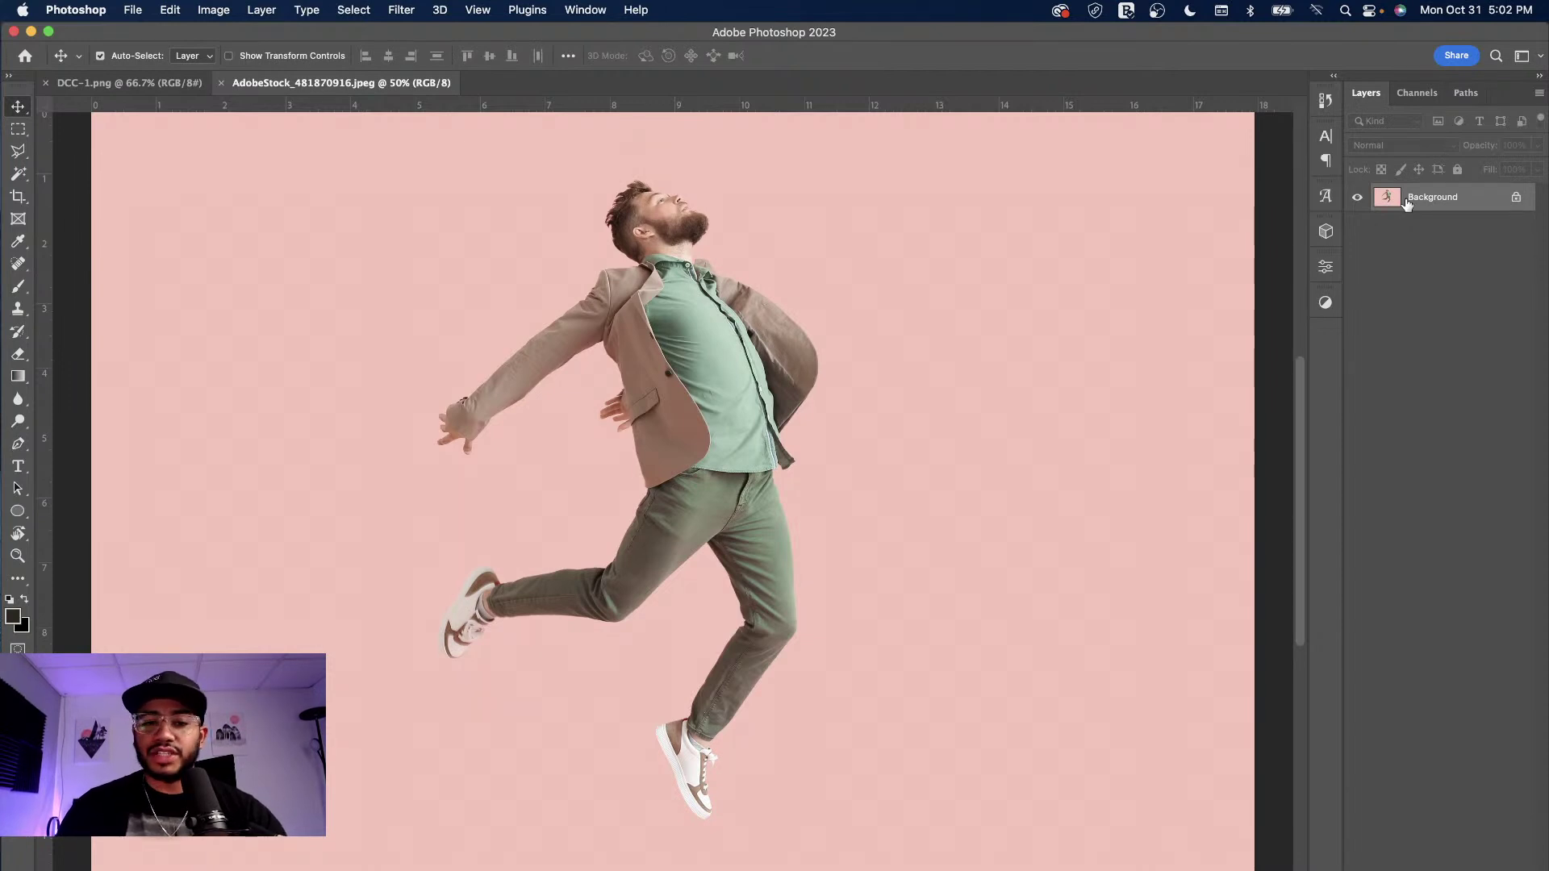
{"action": "key", "text": "super+j"}
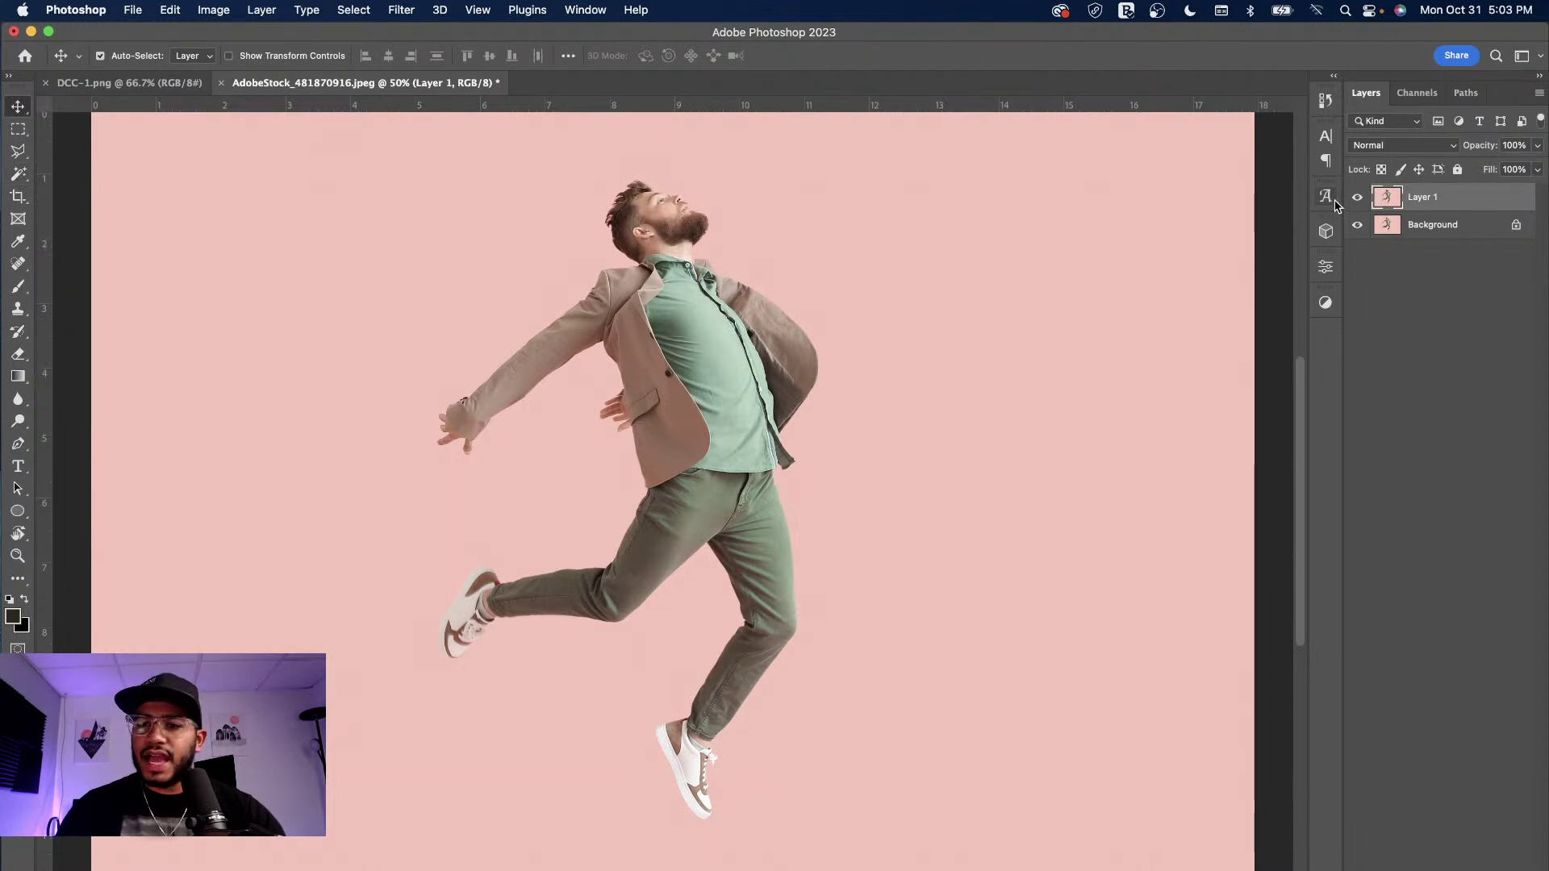
- Select the jumping man on the duplicated layer with the Select Subject quick action
{"action": "left_click", "coordinate": [1320, 266]}
{"action": "scroll", "coordinate": [1241, 333], "scroll_direction": "down", "scroll_amount": 3}
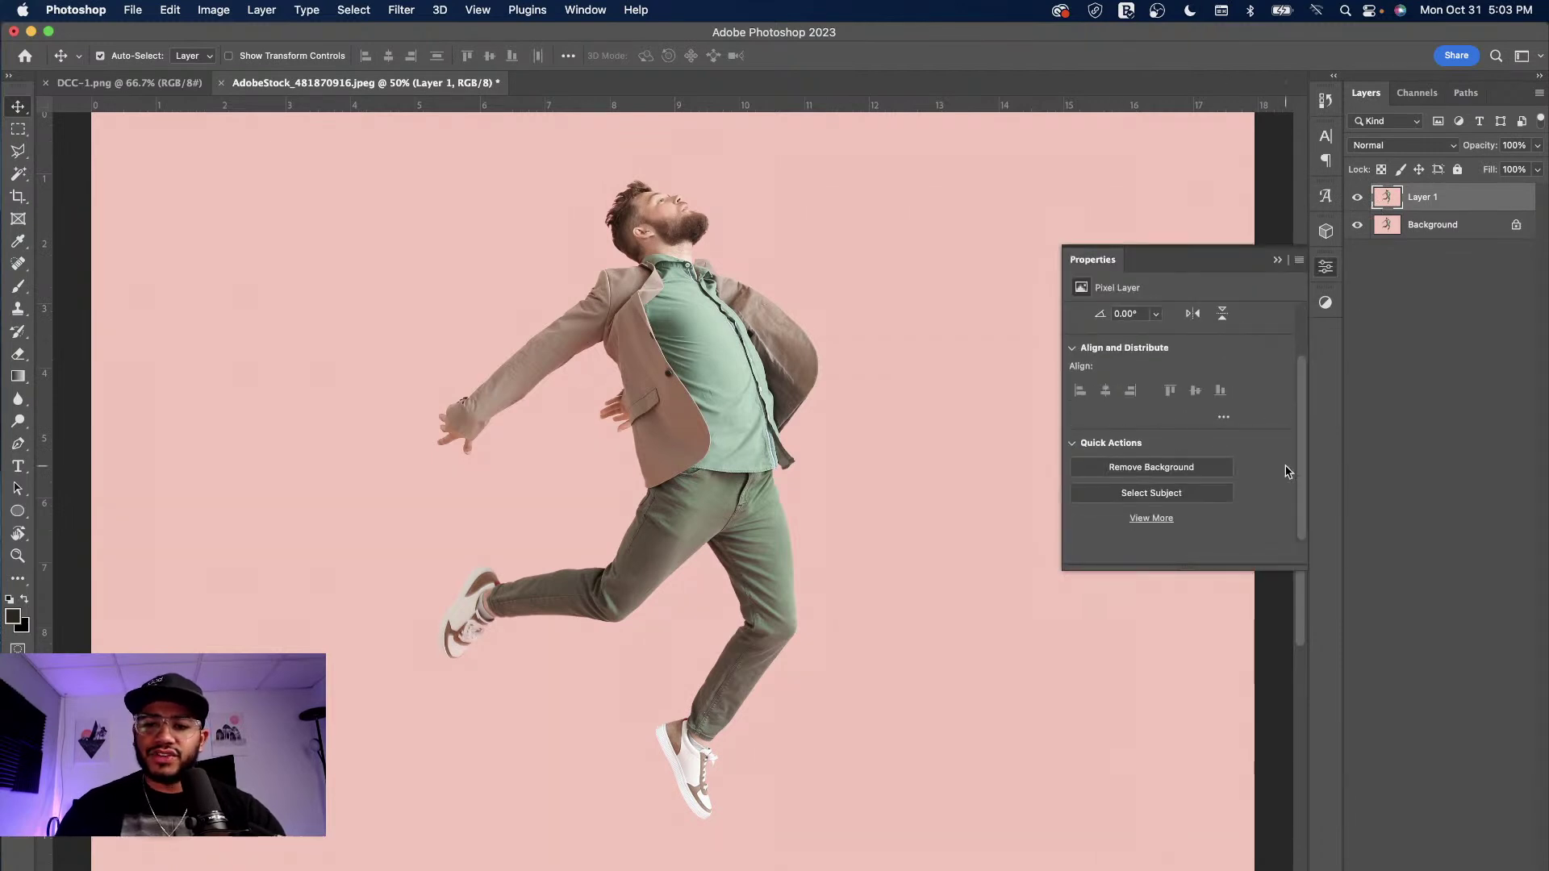
{"action": "left_click", "coordinate": [1160, 494]}
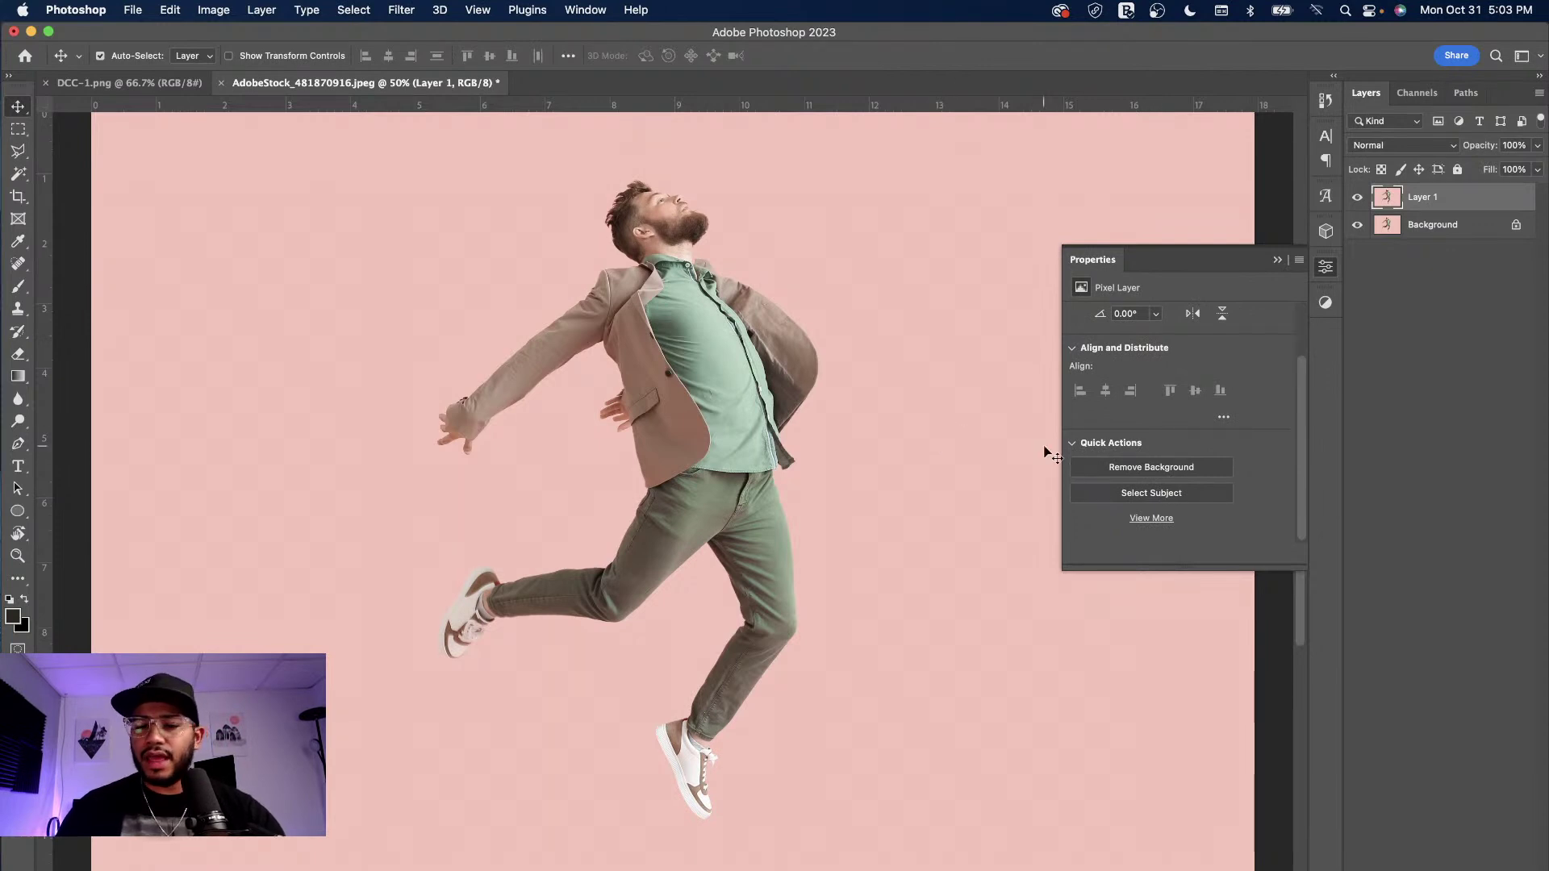
{"action": "left_click", "coordinate": [1159, 493]}
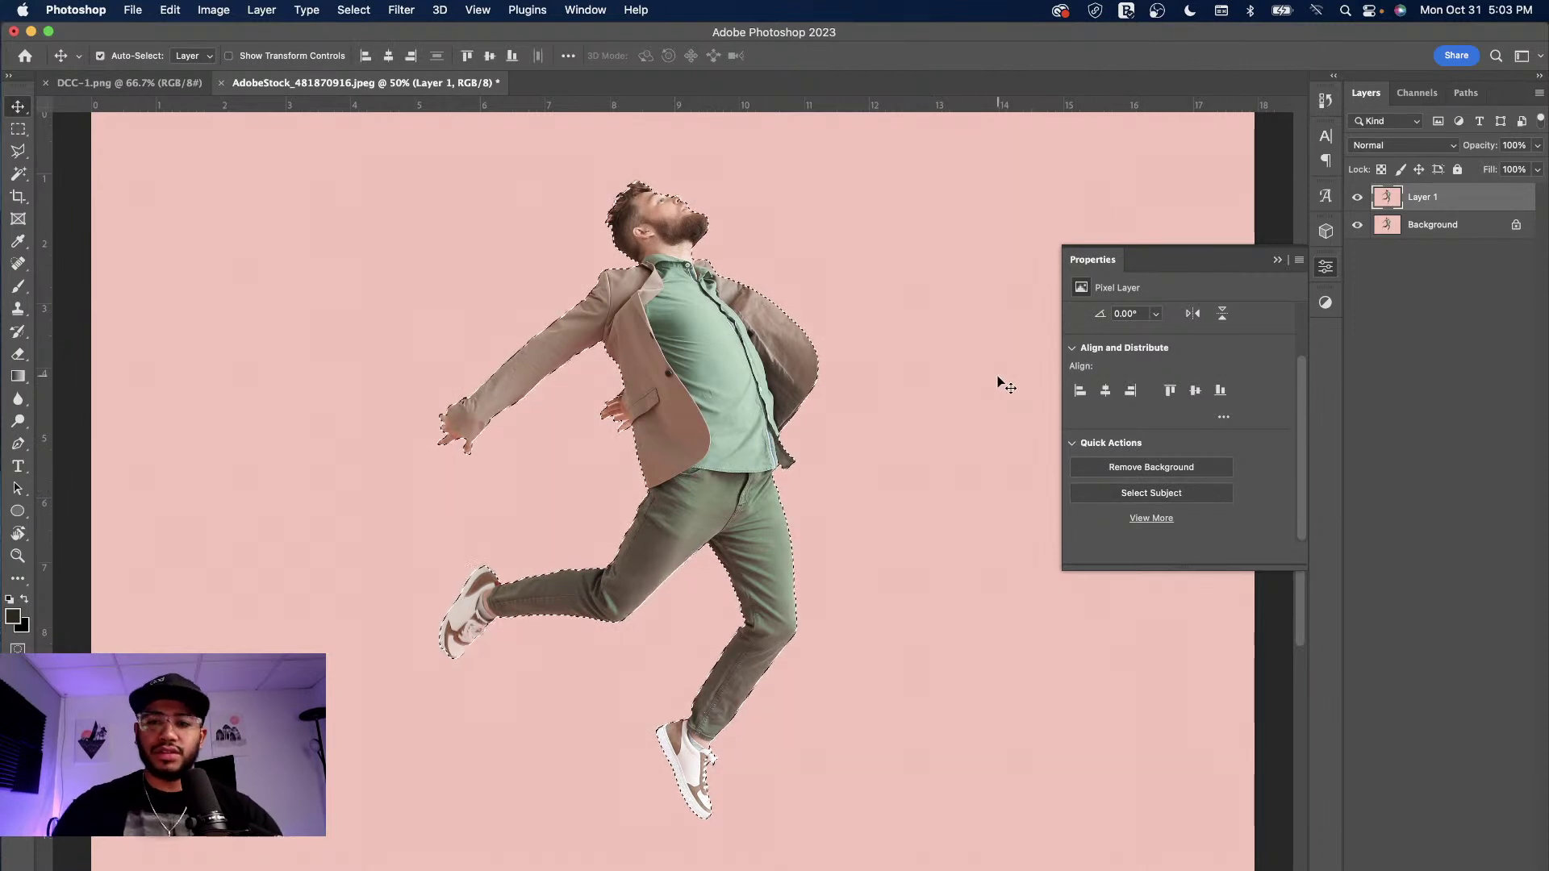
{"action": "left_click", "coordinate": [1325, 267]}
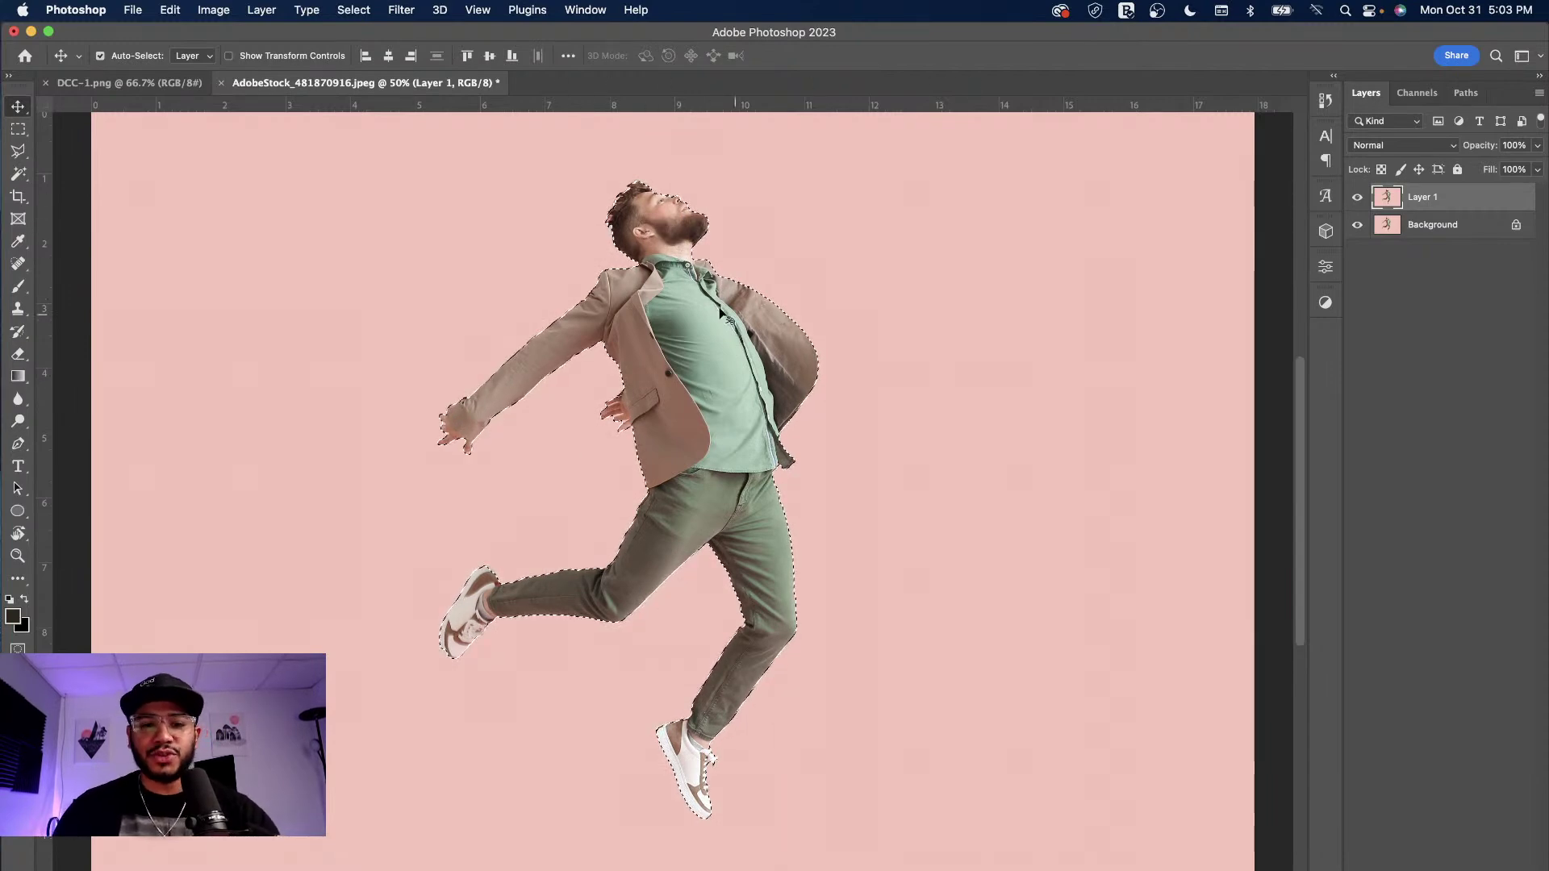
- Add the missed edges of the man's forehead, nose and lips to the selection with the Polygonal Lasso tool
{"action": "key", "text": "super+equal"}
{"action": "key", "text": "super+equal"}
{"action": "key", "text": "super+equal"}
{"action": "left_click_drag", "start_coordinate": [707, 304], "coordinate": [749, 536]}
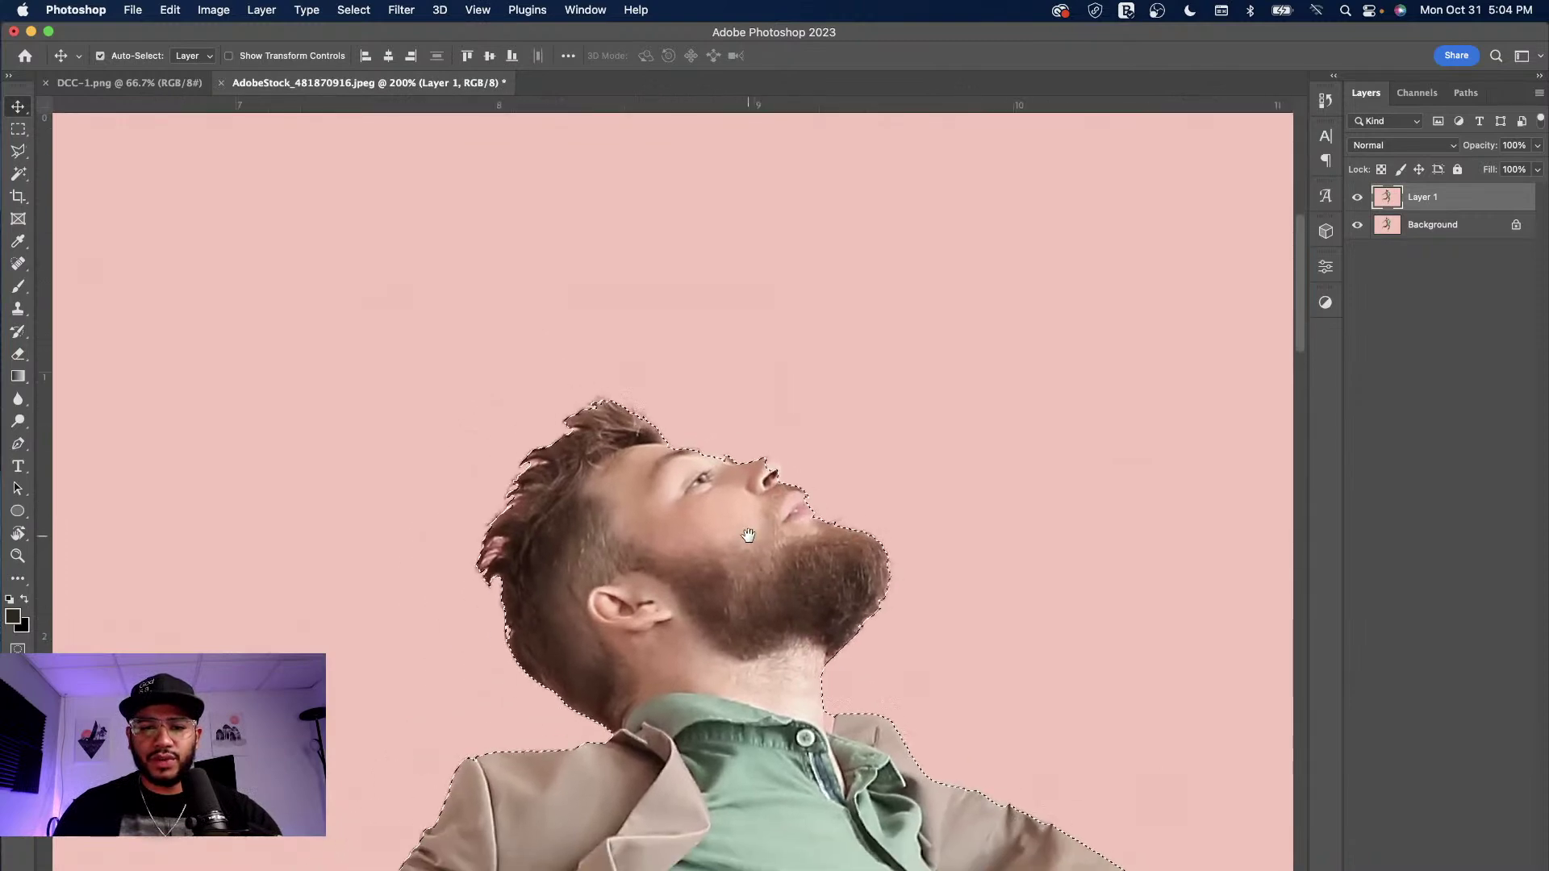
{"action": "scroll", "coordinate": [748, 535], "scroll_direction": "up", "scroll_amount": 2}
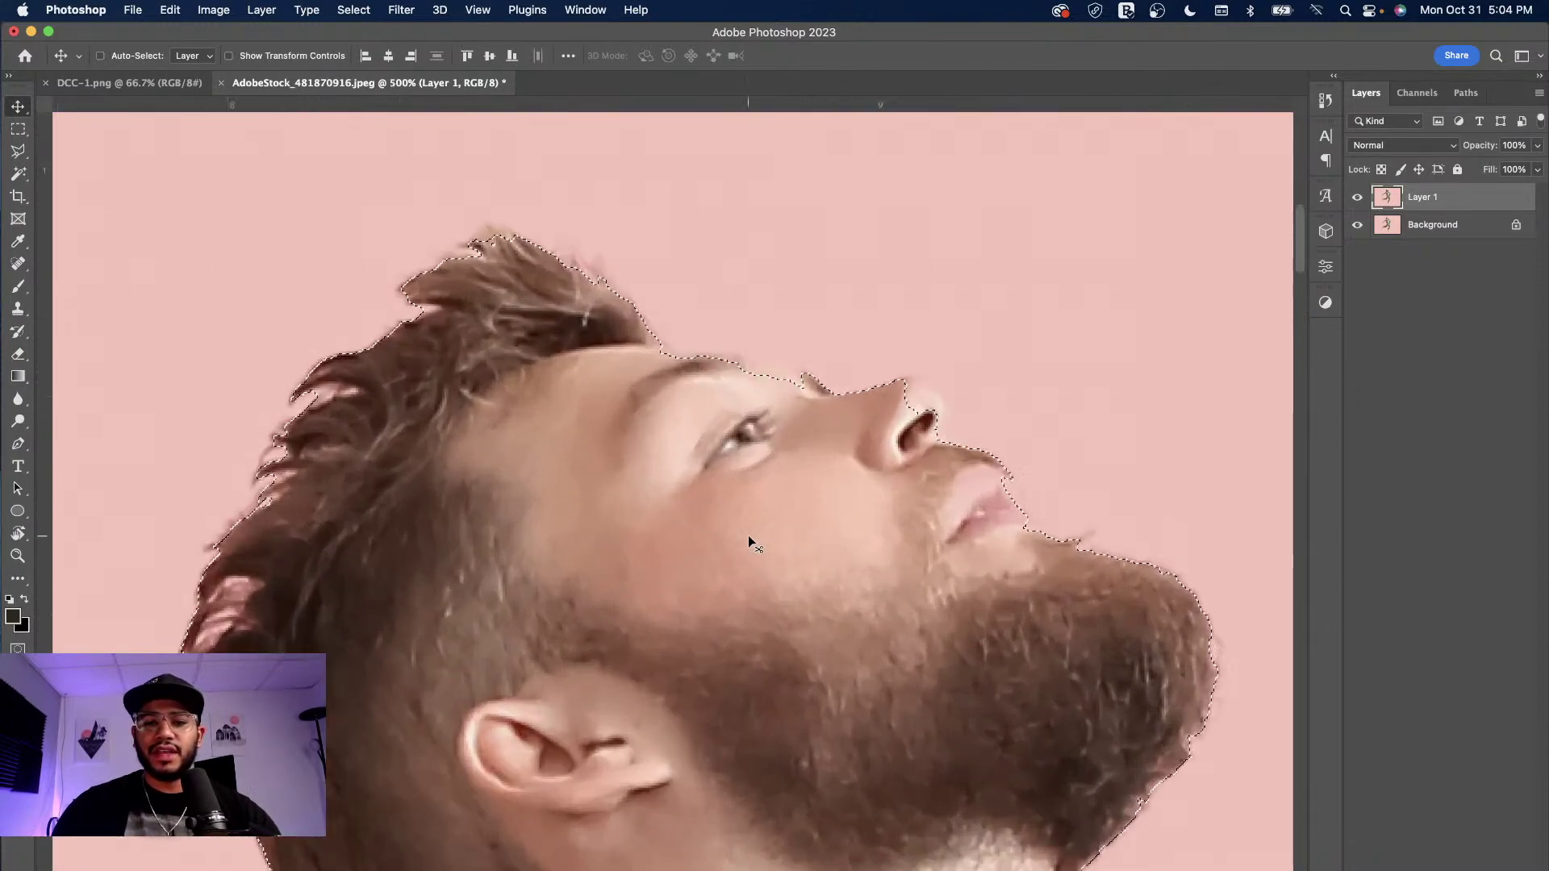
{"action": "left_click_drag", "start_coordinate": [830, 405], "coordinate": [562, 395]}
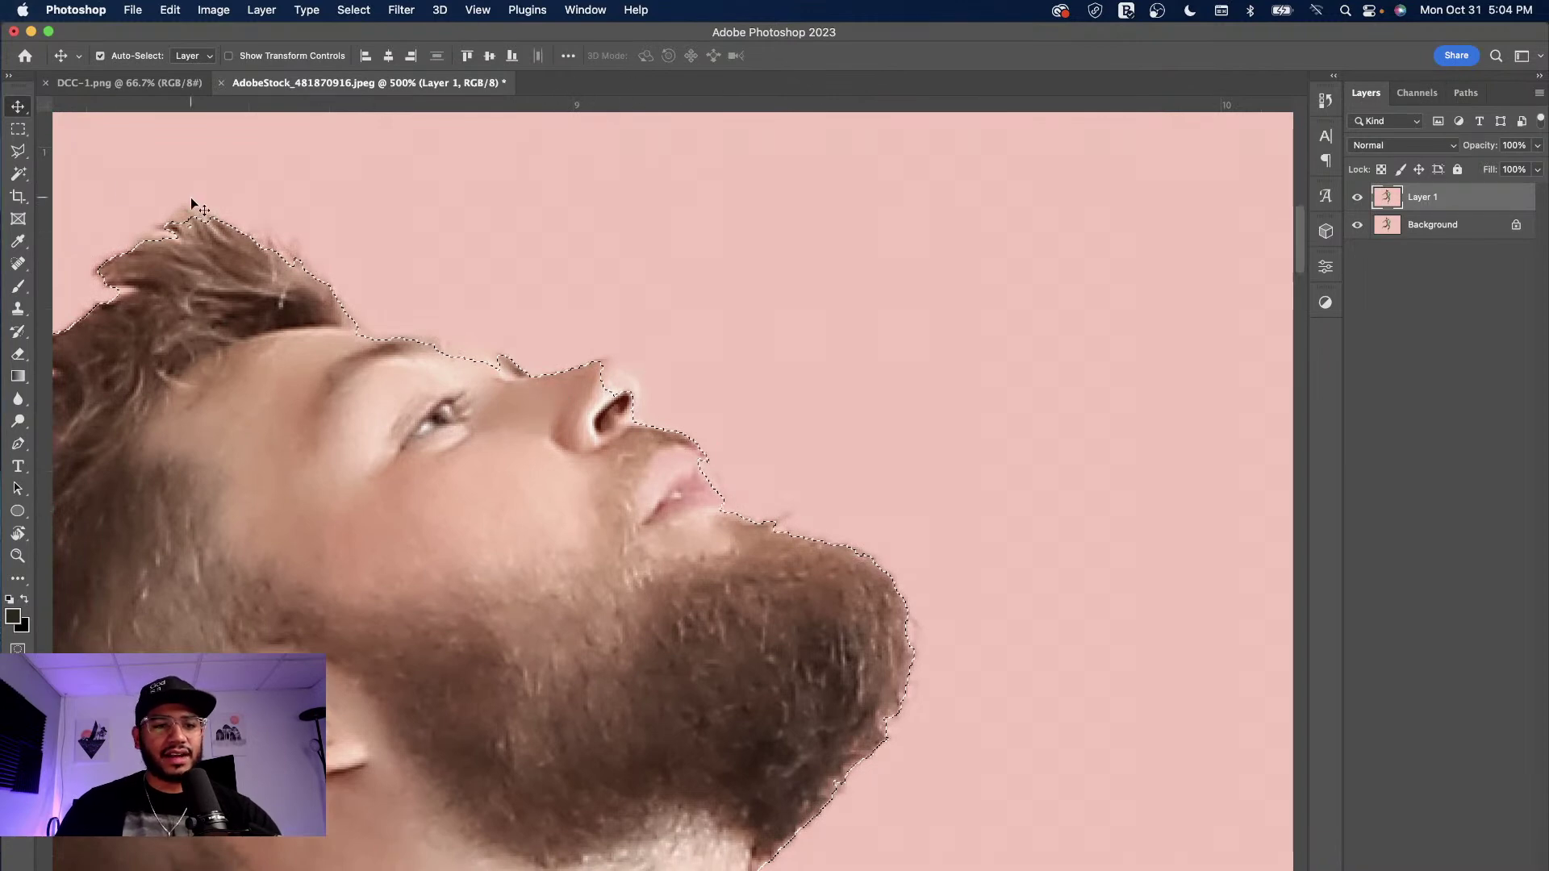
{"action": "left_click", "coordinate": [18, 151]}
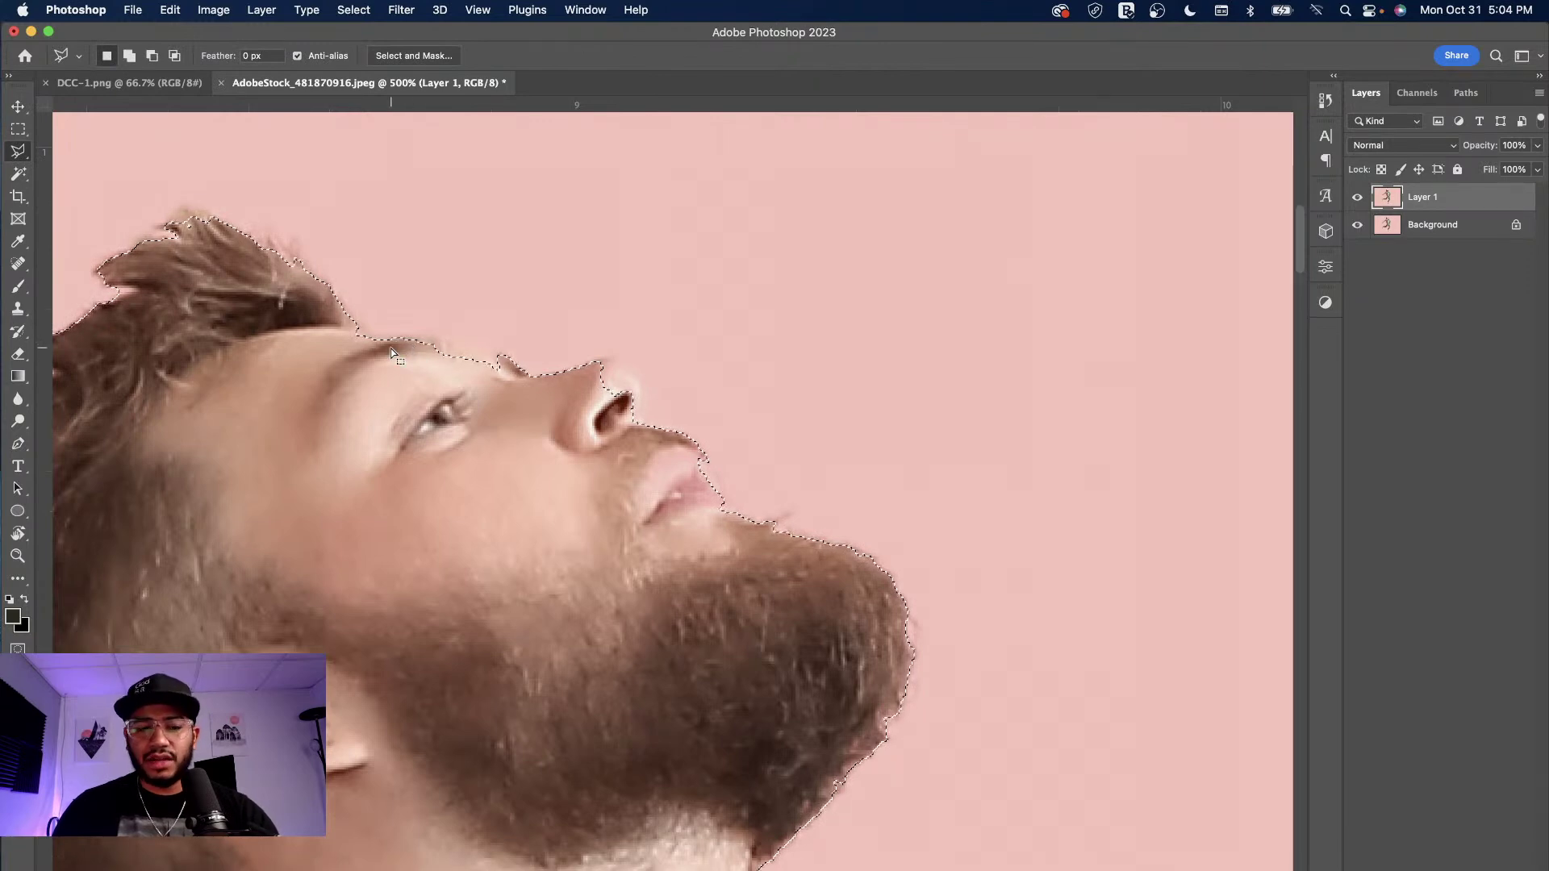
{"action": "left_click", "coordinate": [345, 351], "text": "shift"}
{"action": "left_click", "coordinate": [401, 338]}
{"action": "left_click", "coordinate": [453, 342]}
{"action": "left_click", "coordinate": [498, 355]}
{"action": "left_click", "coordinate": [520, 378]}
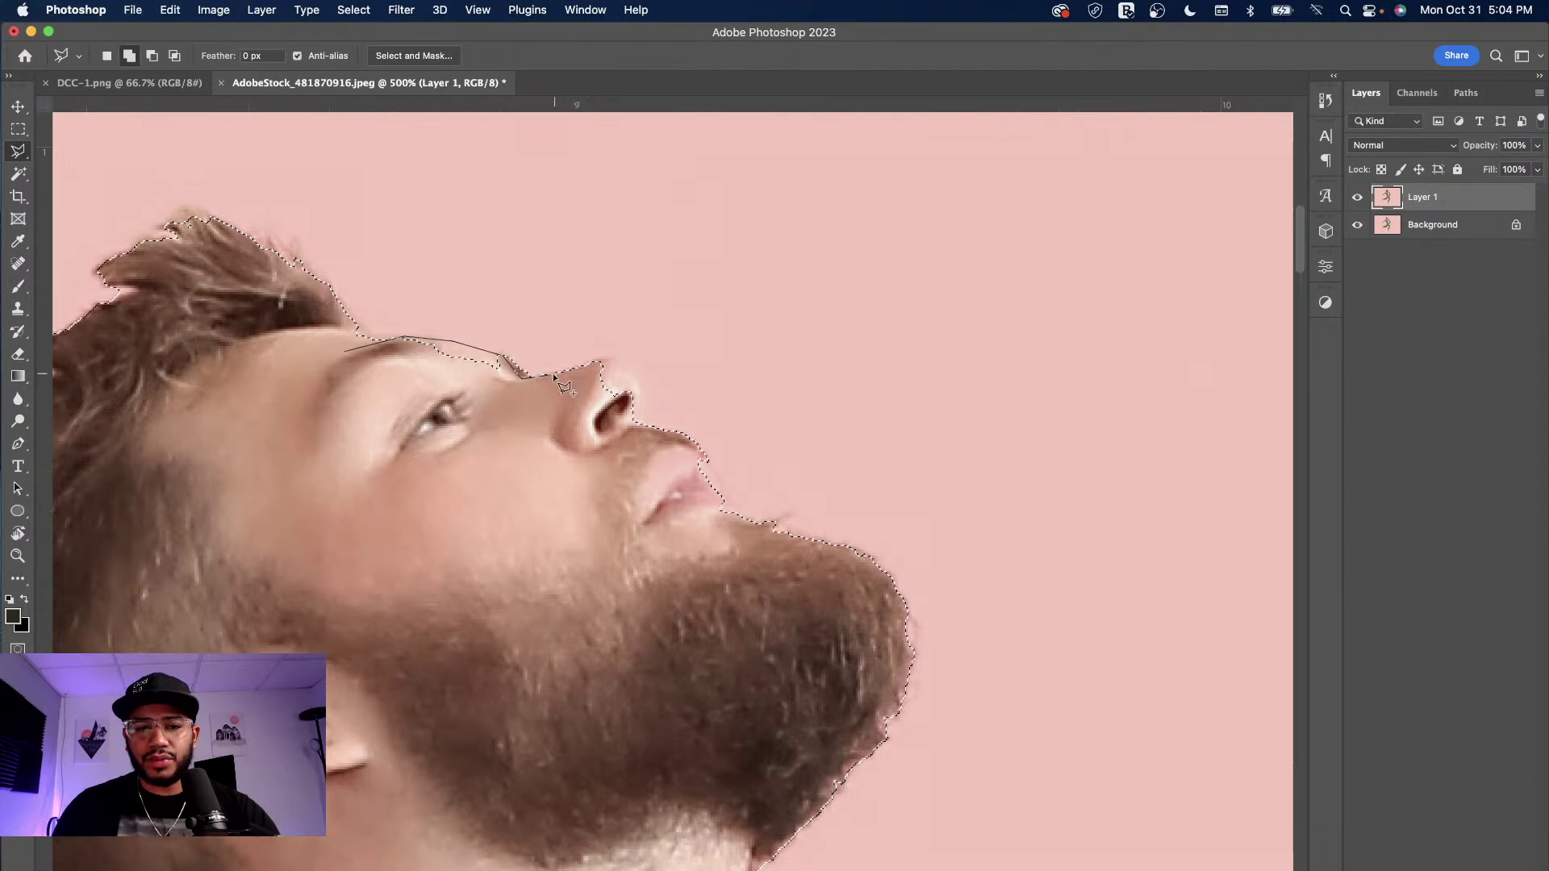
{"action": "left_click", "coordinate": [607, 357]}
{"action": "left_click", "coordinate": [626, 361]}
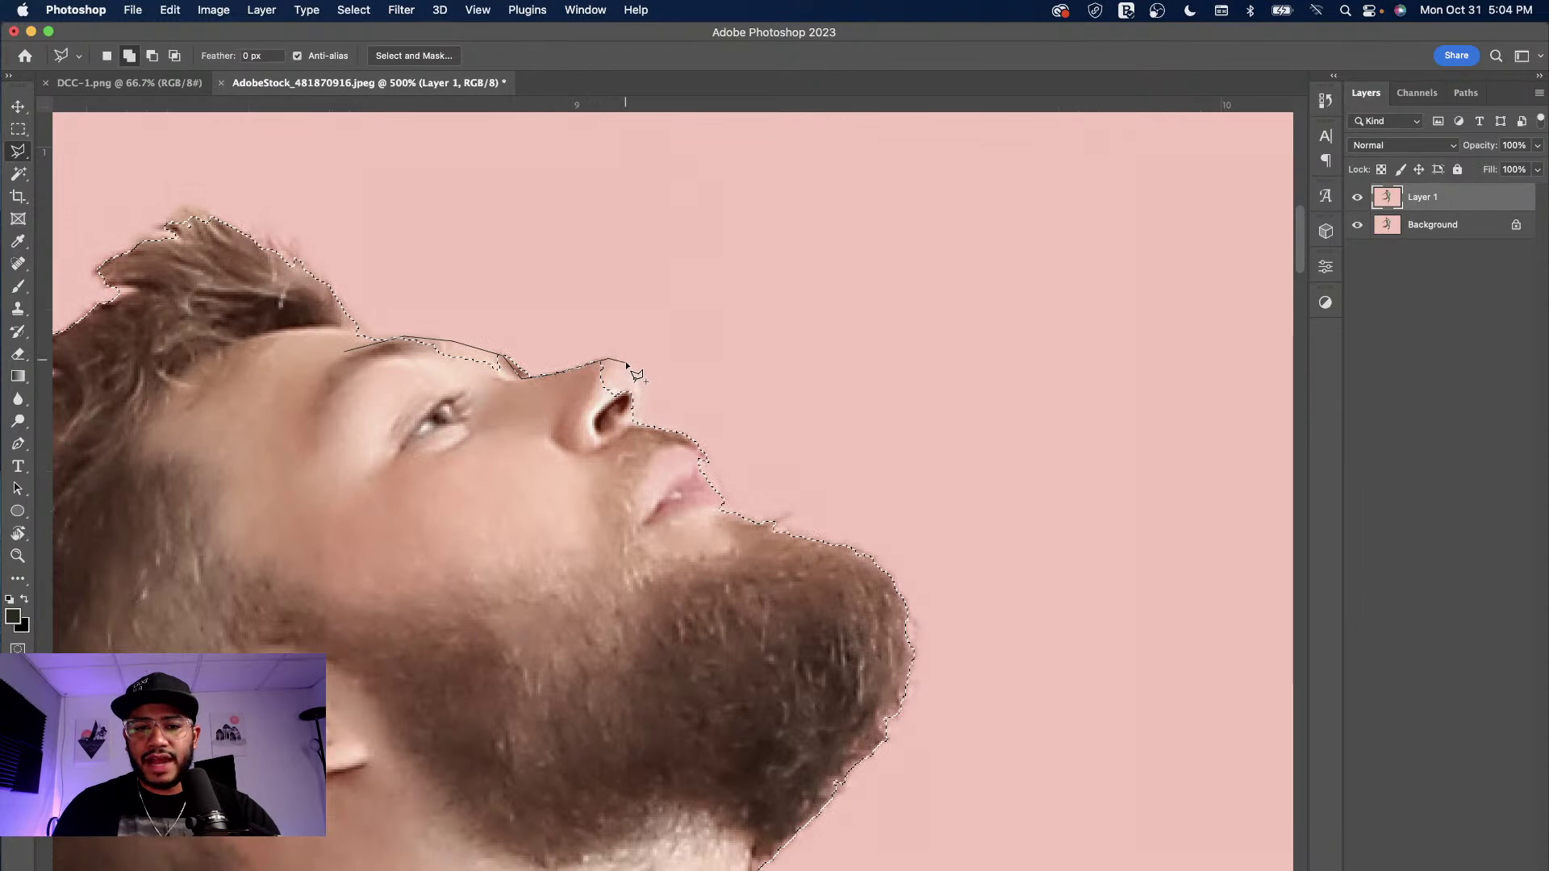
{"action": "left_click", "coordinate": [643, 404]}
{"action": "left_click", "coordinate": [641, 429]}
{"action": "left_click", "coordinate": [701, 453]}
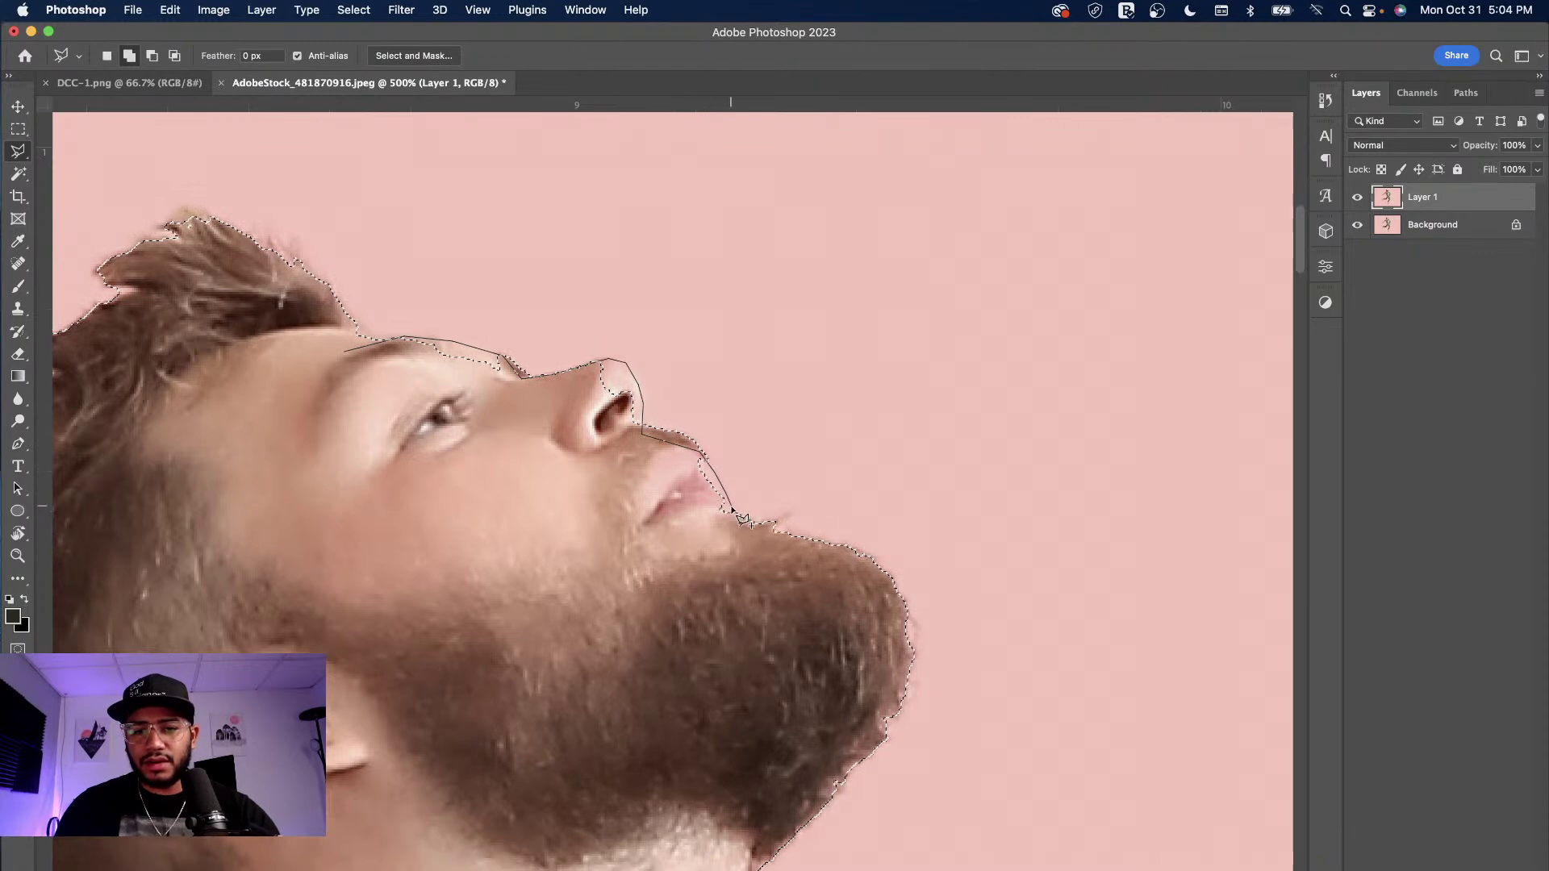
{"action": "left_click", "coordinate": [750, 537]}
{"action": "left_click", "coordinate": [725, 618]}
{"action": "left_click", "coordinate": [502, 599]}
{"action": "left_click", "coordinate": [297, 476]}
{"action": "left_click", "coordinate": [347, 355]}
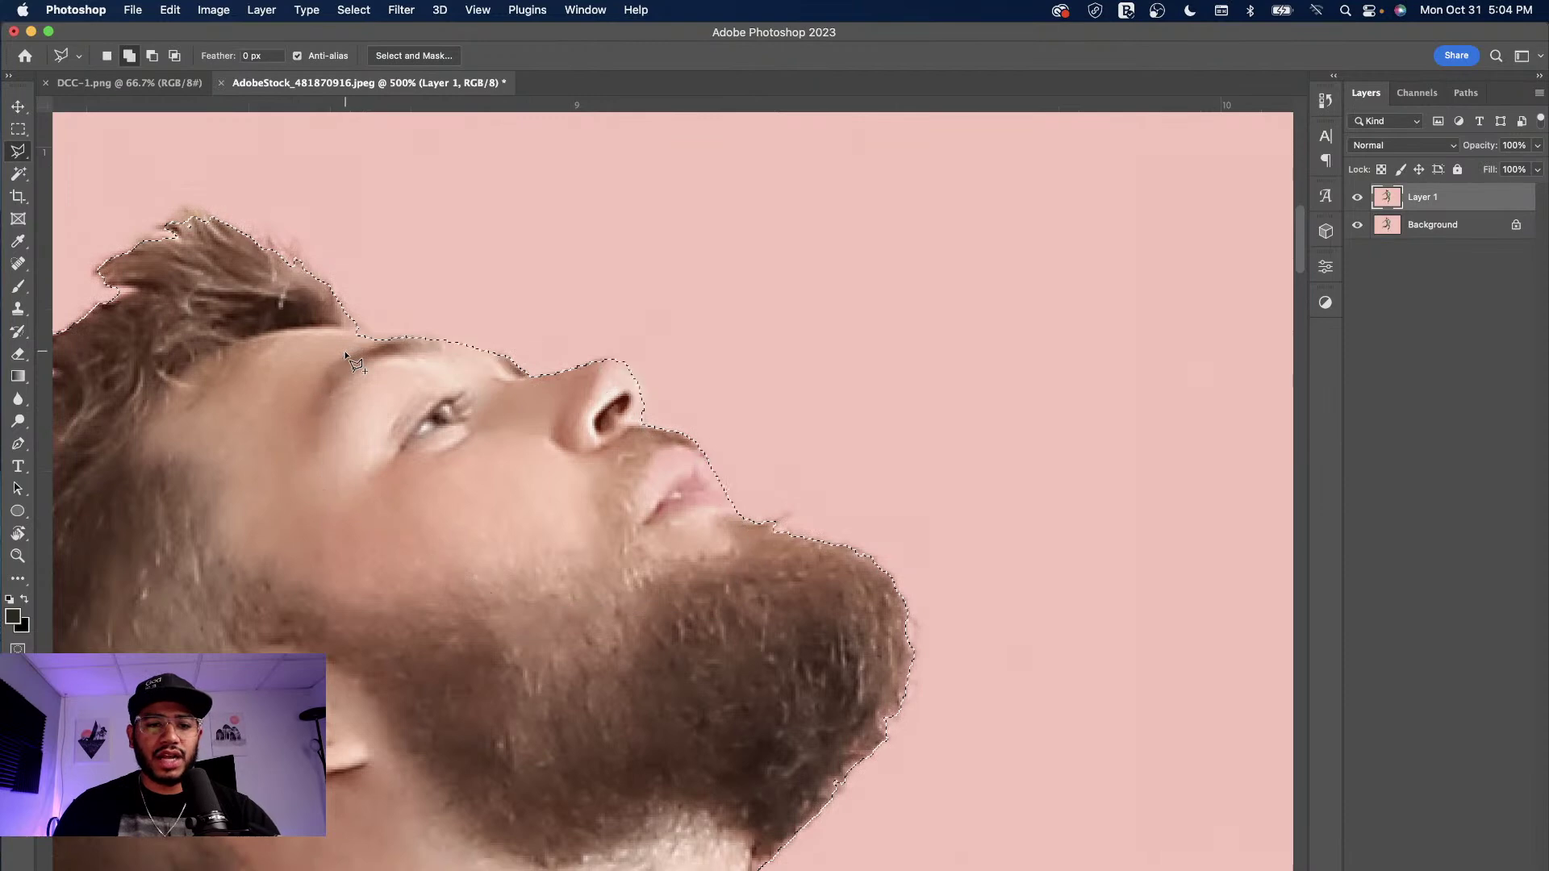
- Subtract the sliver of pink background between the neck and the jacket collar from the selection with the Polygonal Lasso tool
{"action": "left_click_drag", "start_coordinate": [455, 587], "coordinate": [719, 304]}
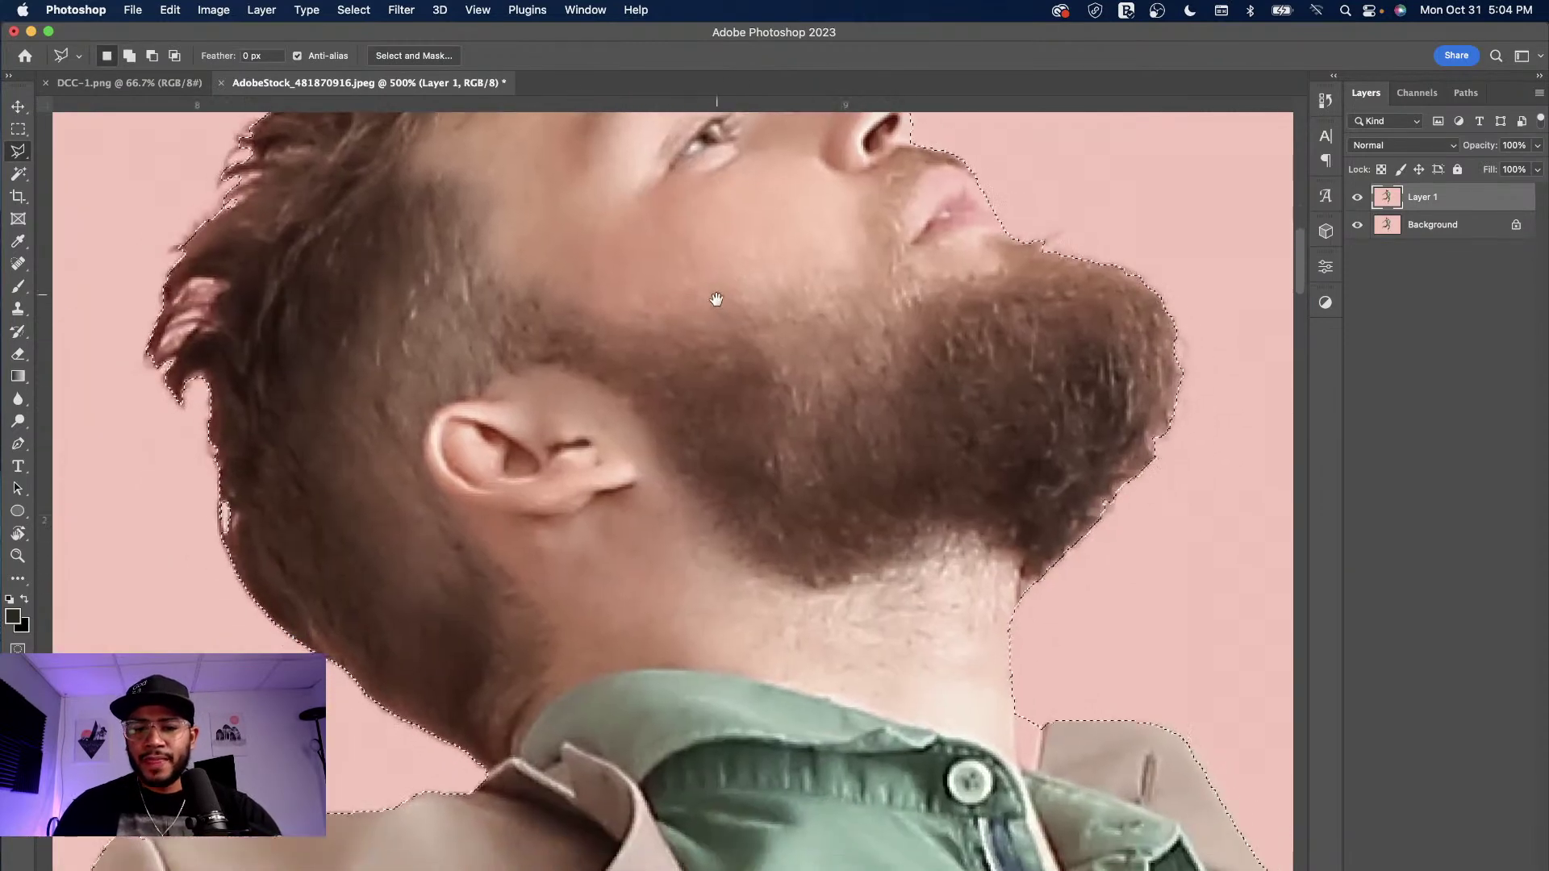
{"action": "left_click_drag", "start_coordinate": [812, 612], "coordinate": [622, 356]}
{"action": "left_click_drag", "start_coordinate": [834, 556], "coordinate": [643, 477]}
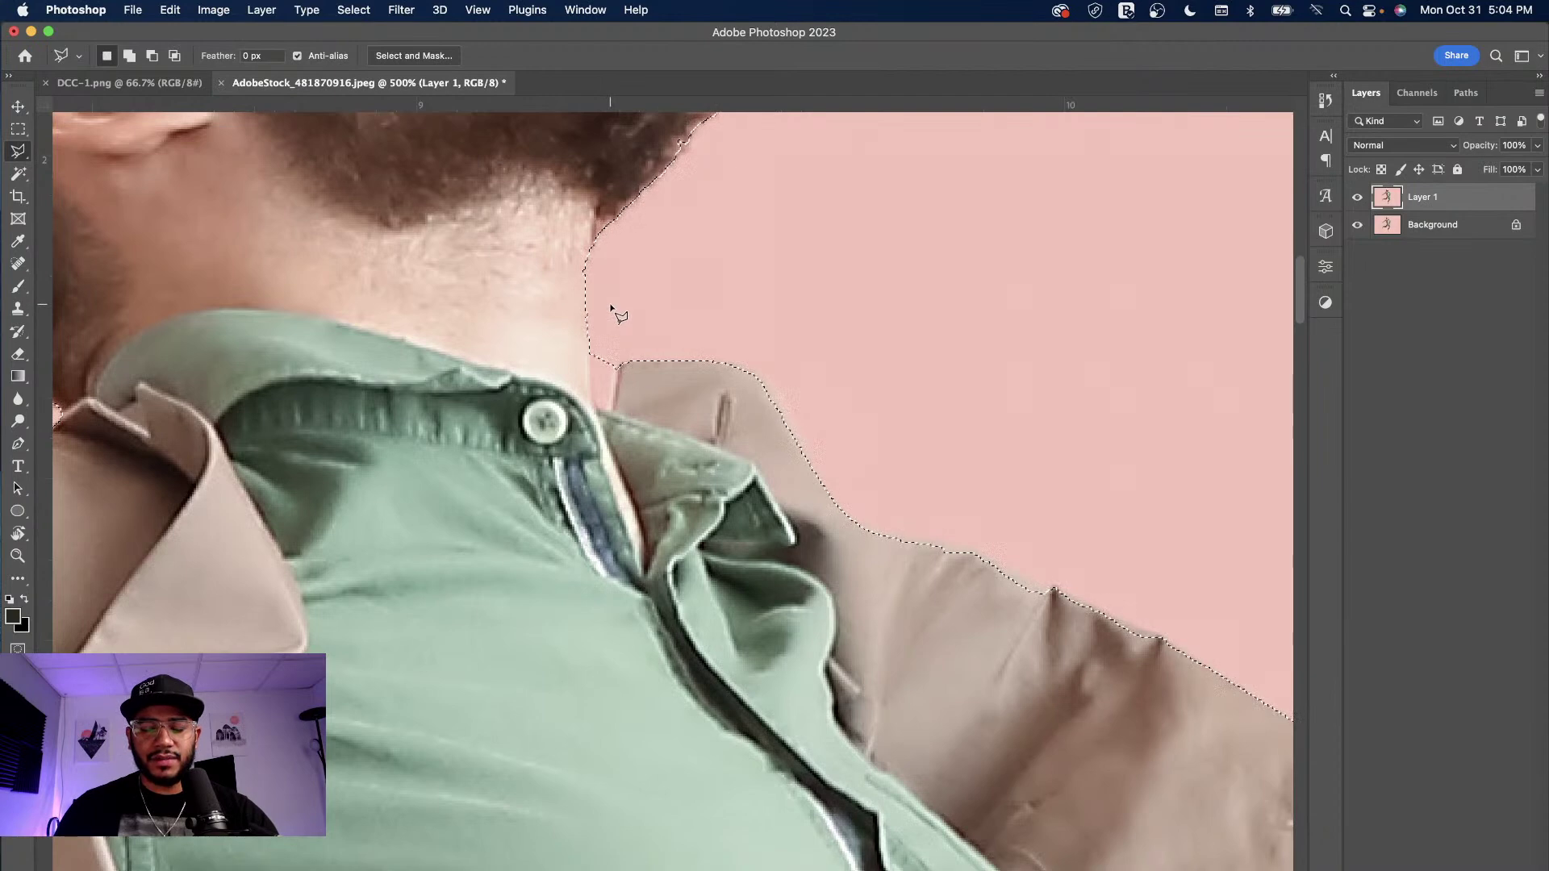
{"action": "key", "text": "alt"}
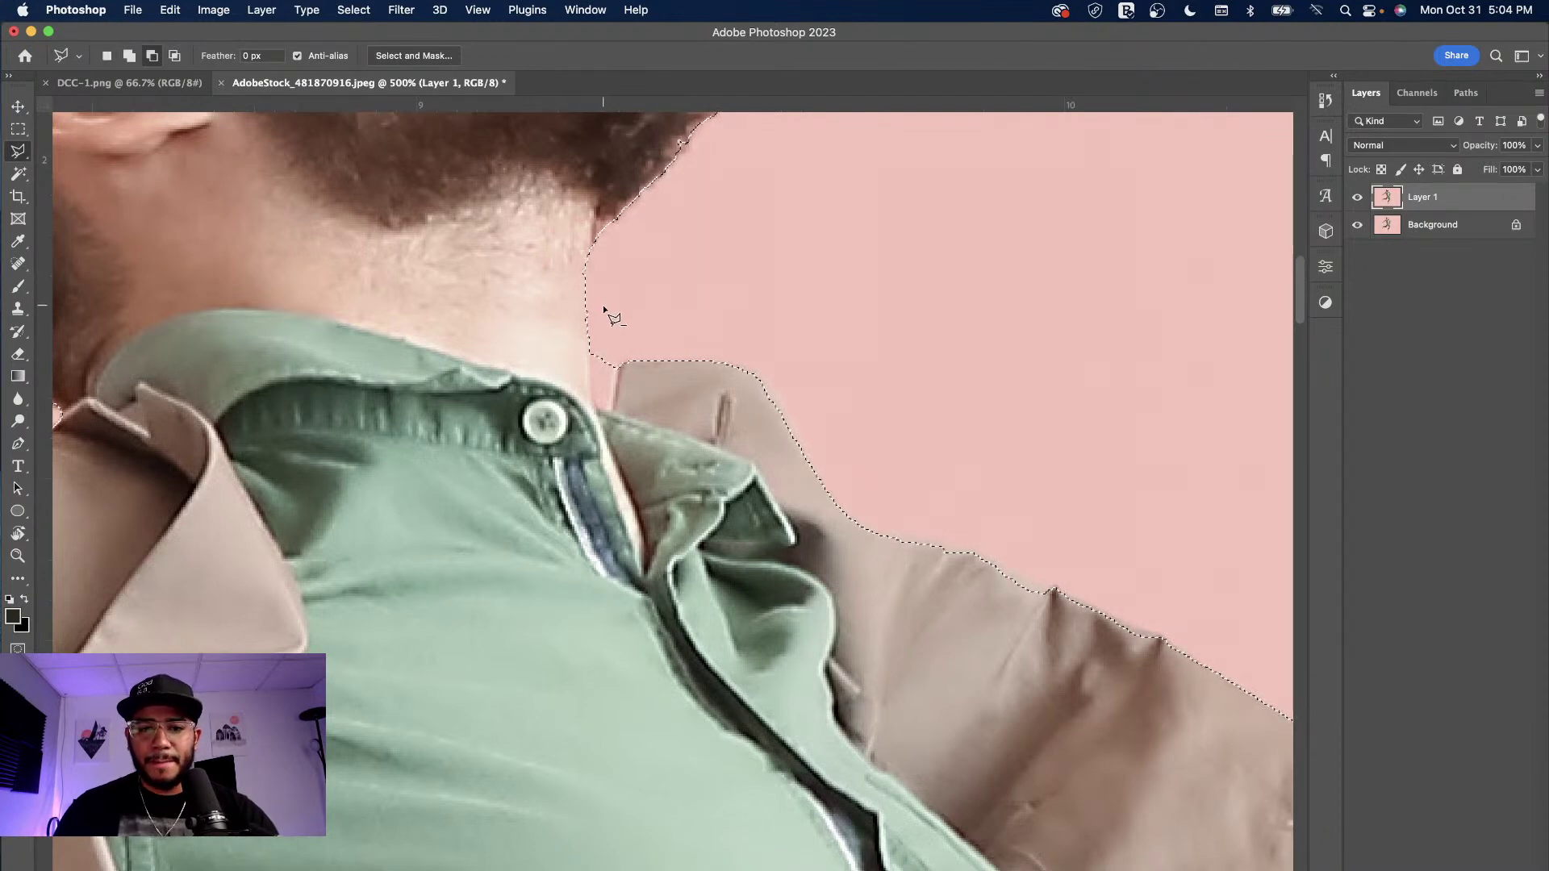
{"action": "left_click", "coordinate": [610, 294]}
{"action": "left_click", "coordinate": [591, 350]}
{"action": "left_click", "coordinate": [592, 399]}
{"action": "left_click", "coordinate": [593, 406]}
{"action": "left_click", "coordinate": [614, 409]}
{"action": "left_click", "coordinate": [622, 356]}
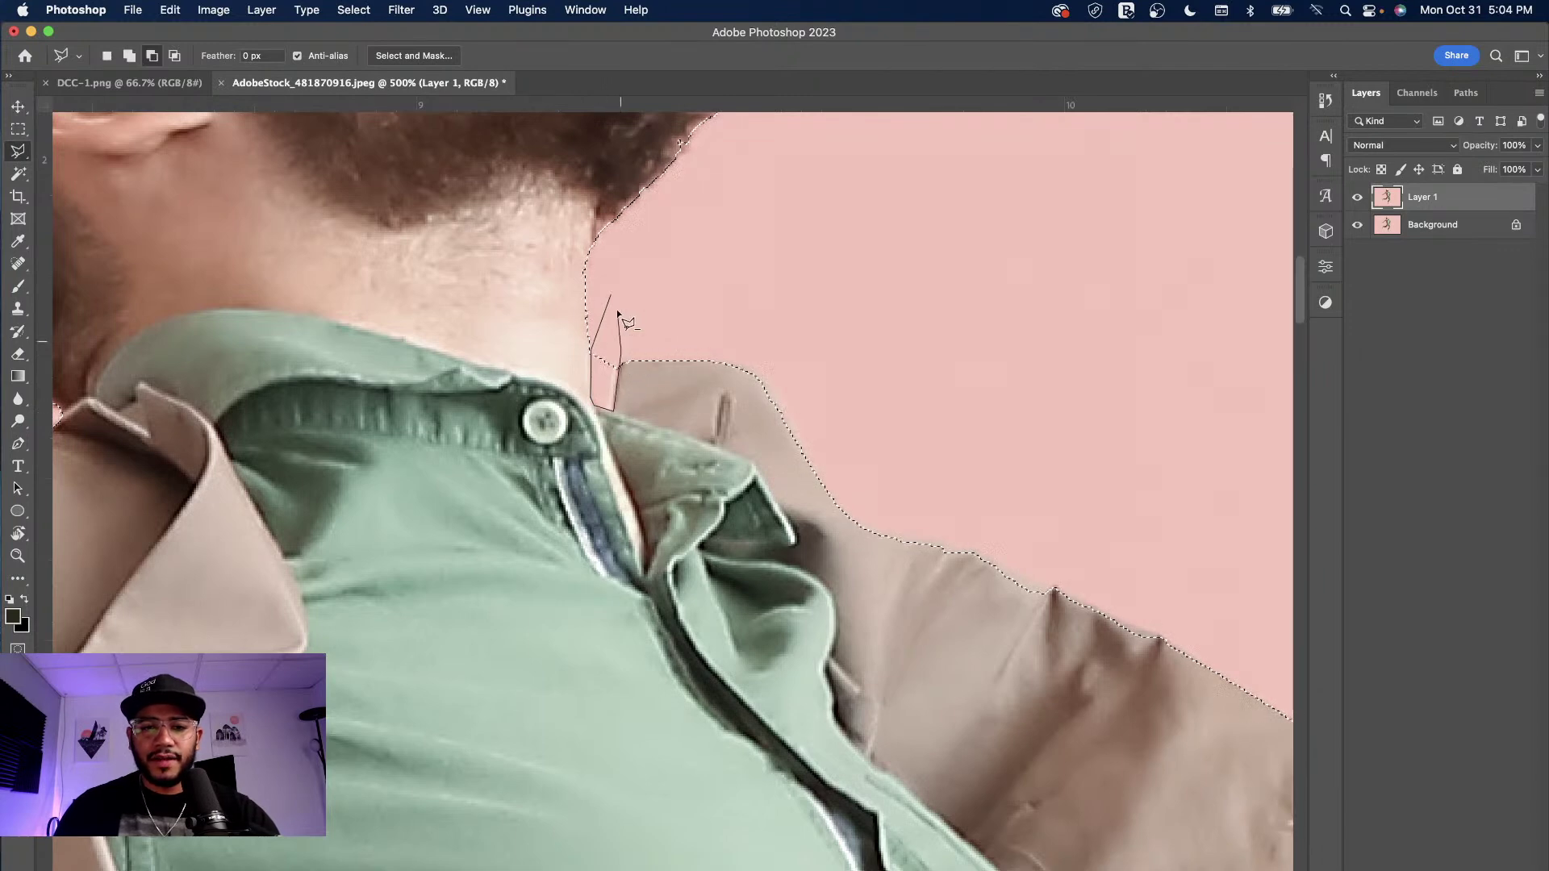
{"action": "left_click", "coordinate": [611, 297]}
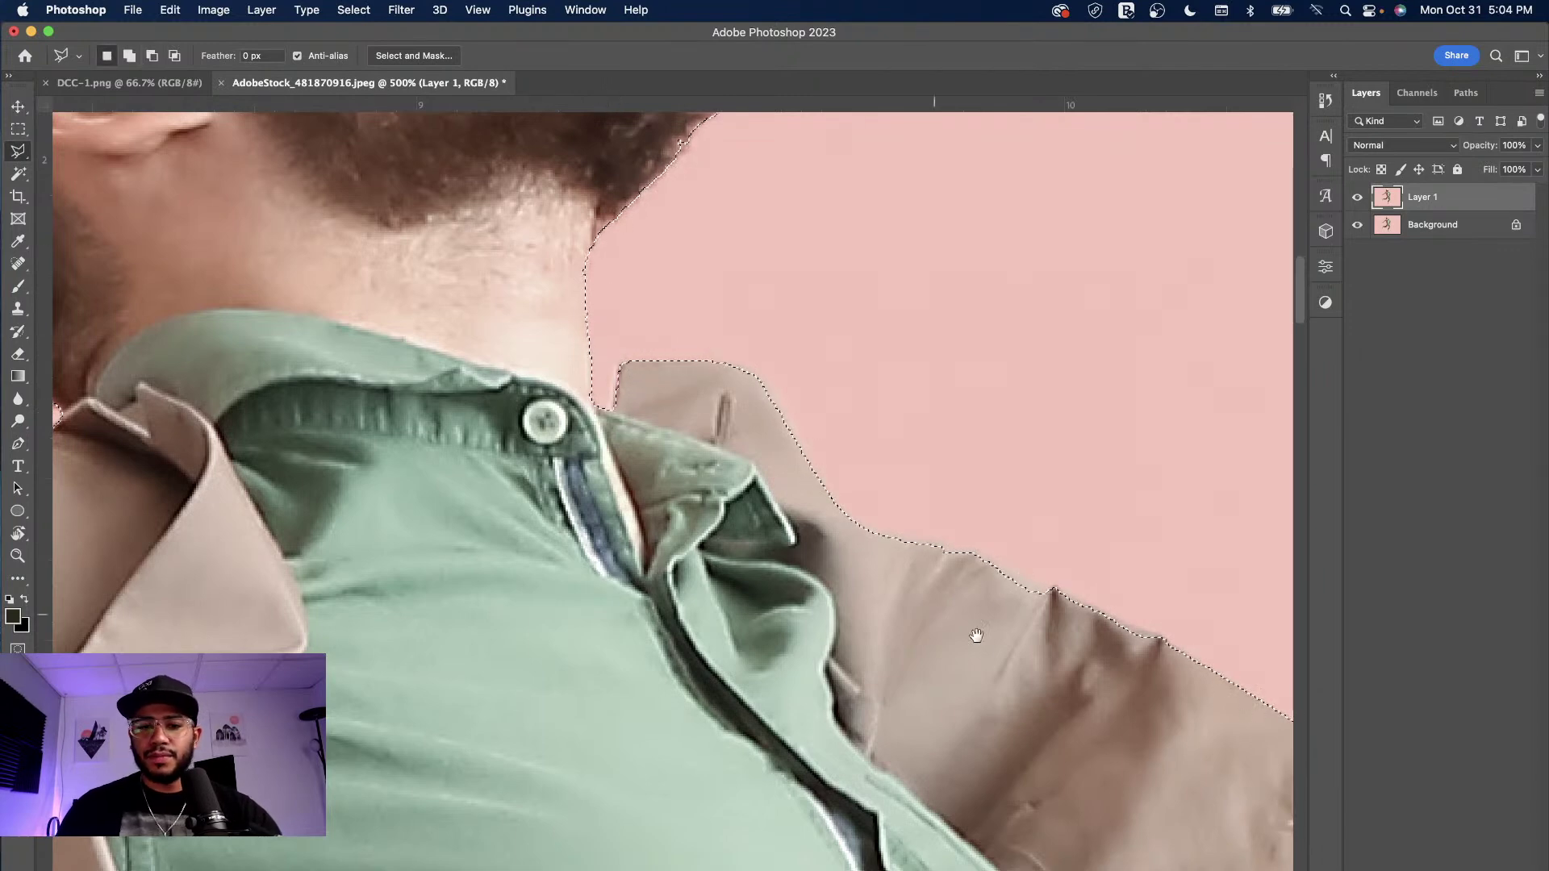
- Add the missed heel edge of the lower shoe to the selection with the Polygonal Lasso tool
{"action": "scroll", "coordinate": [934, 614], "scroll_direction": "down", "scroll_amount": 15}
{"action": "scroll", "coordinate": [934, 615], "scroll_direction": "right", "scroll_amount": 15}
{"action": "scroll", "coordinate": [946, 436], "scroll_direction": "down", "scroll_amount": 10}
{"action": "scroll", "coordinate": [945, 436], "scroll_direction": "left", "scroll_amount": 10}
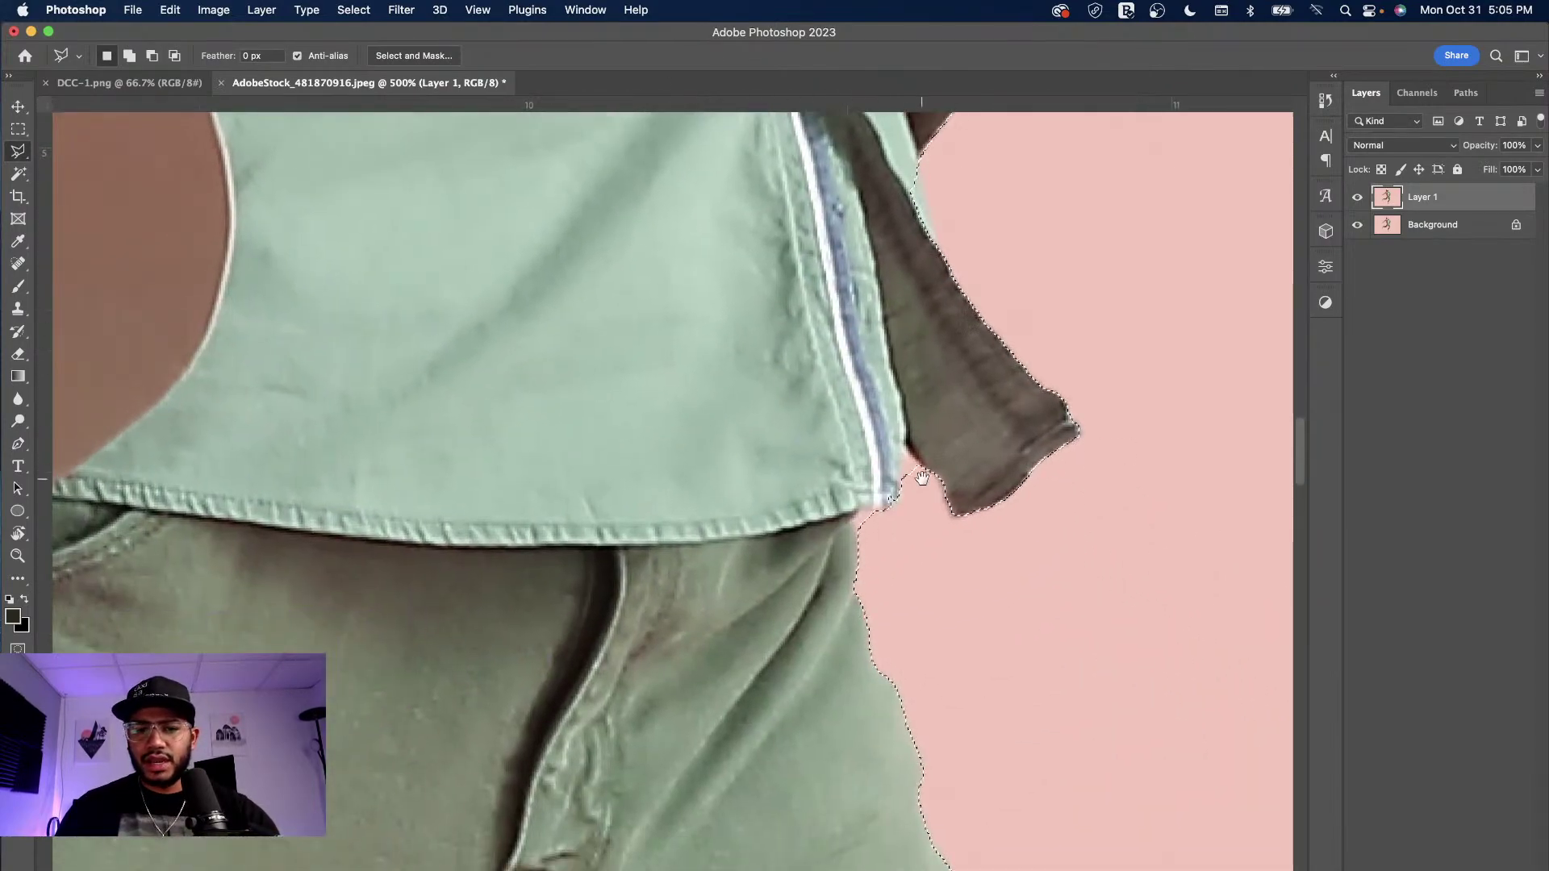
{"action": "scroll", "coordinate": [923, 479], "scroll_direction": "down", "scroll_amount": 3}
{"action": "scroll", "coordinate": [922, 479], "scroll_direction": "right", "scroll_amount": 2}
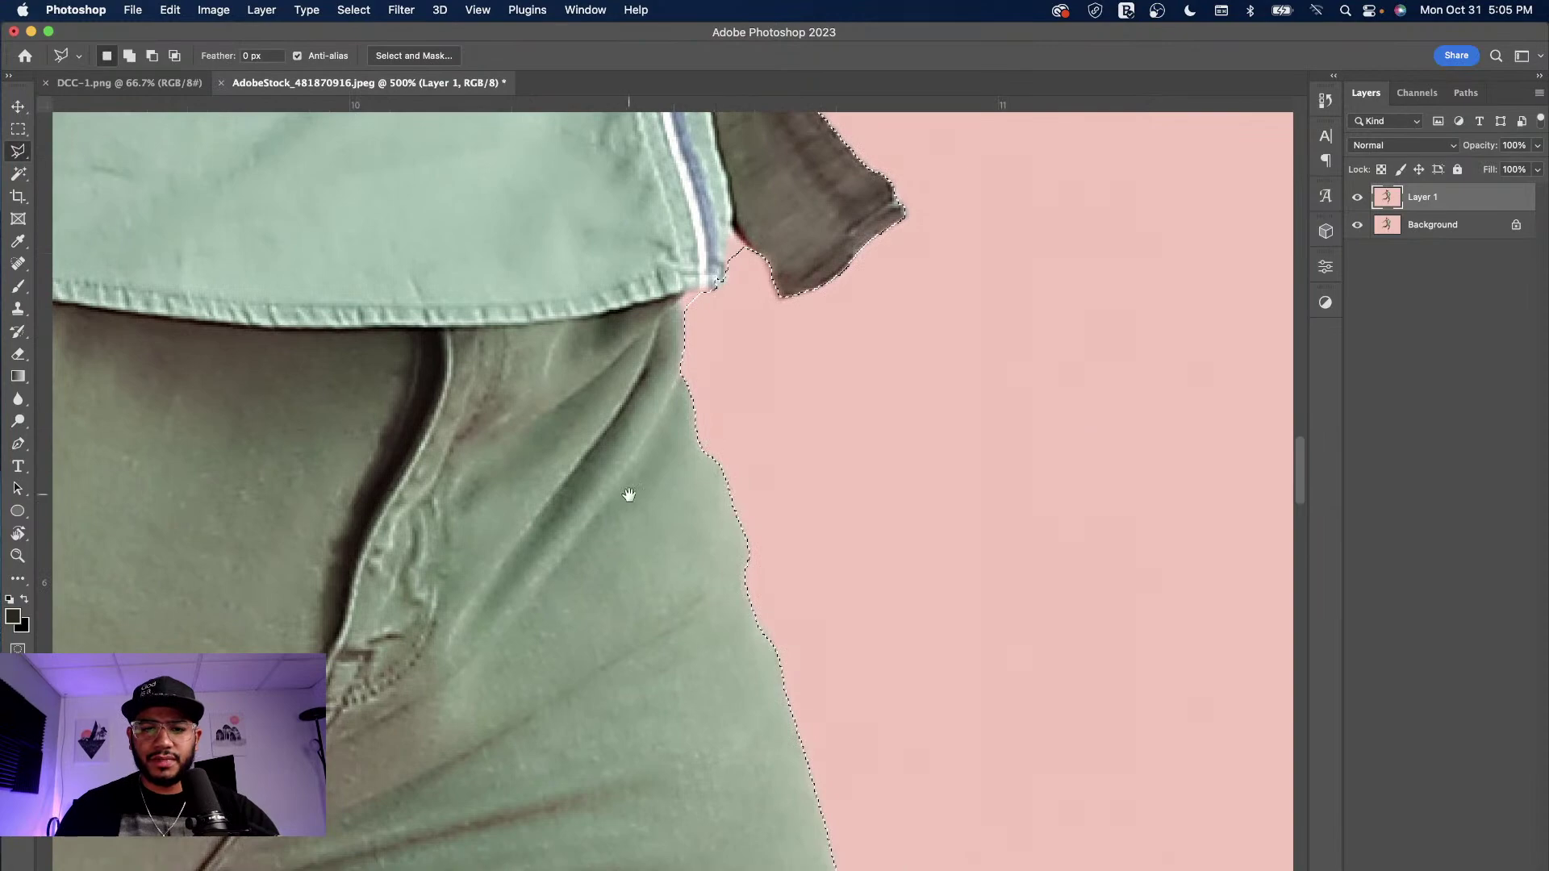
{"action": "scroll", "coordinate": [648, 489], "scroll_direction": "down", "scroll_amount": 20}
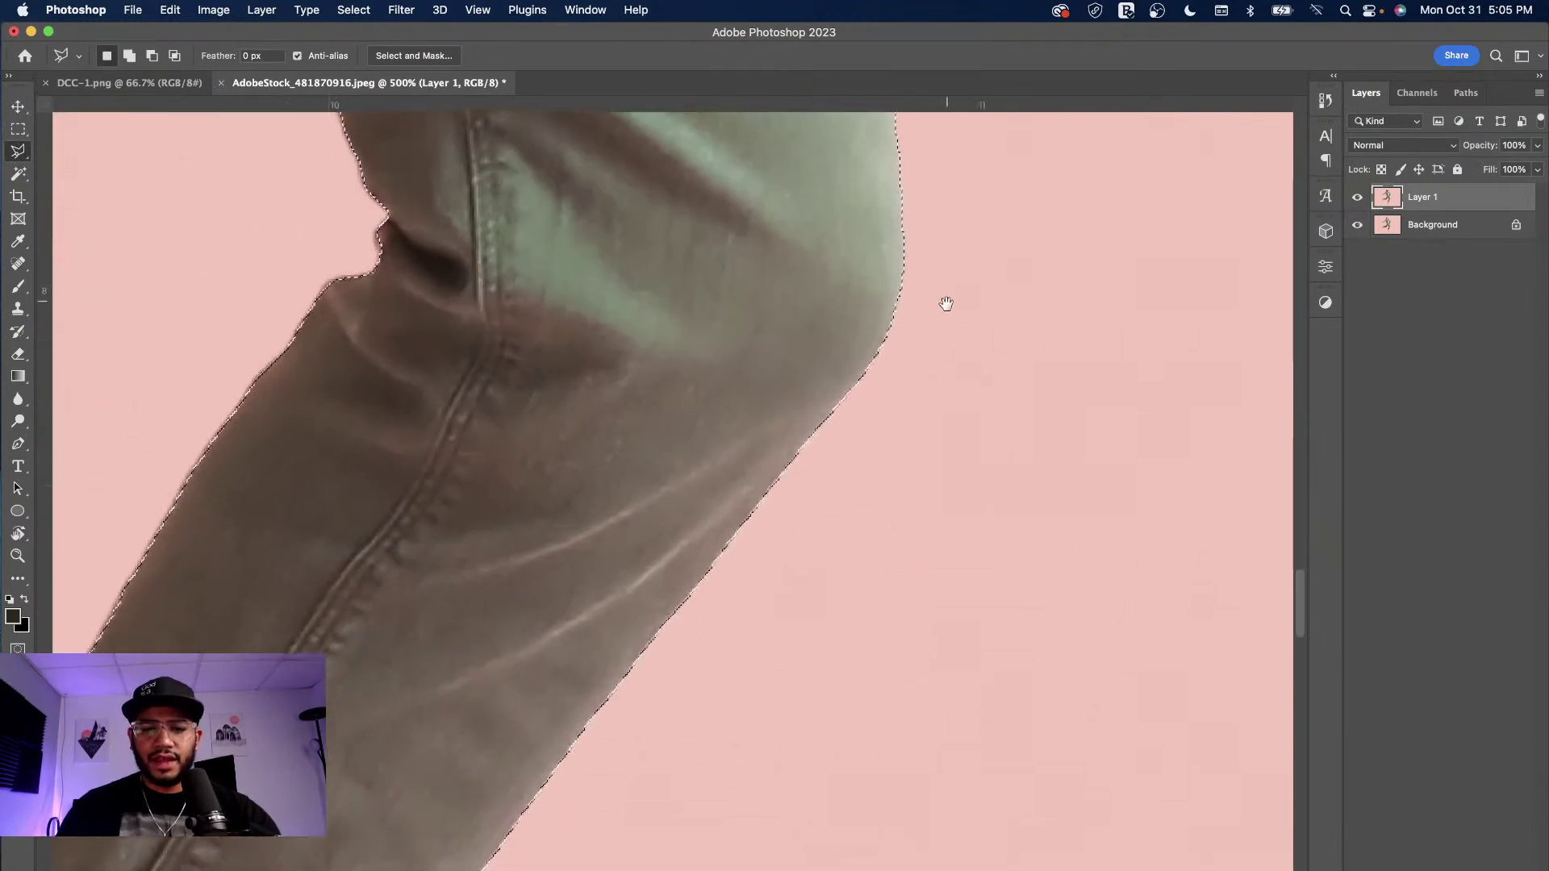
{"action": "scroll", "coordinate": [947, 305], "scroll_direction": "down", "scroll_amount": 15}
{"action": "scroll", "coordinate": [830, 304], "scroll_direction": "left", "scroll_amount": 6}
{"action": "scroll", "coordinate": [718, 309], "scroll_direction": "up", "scroll_amount": 1}
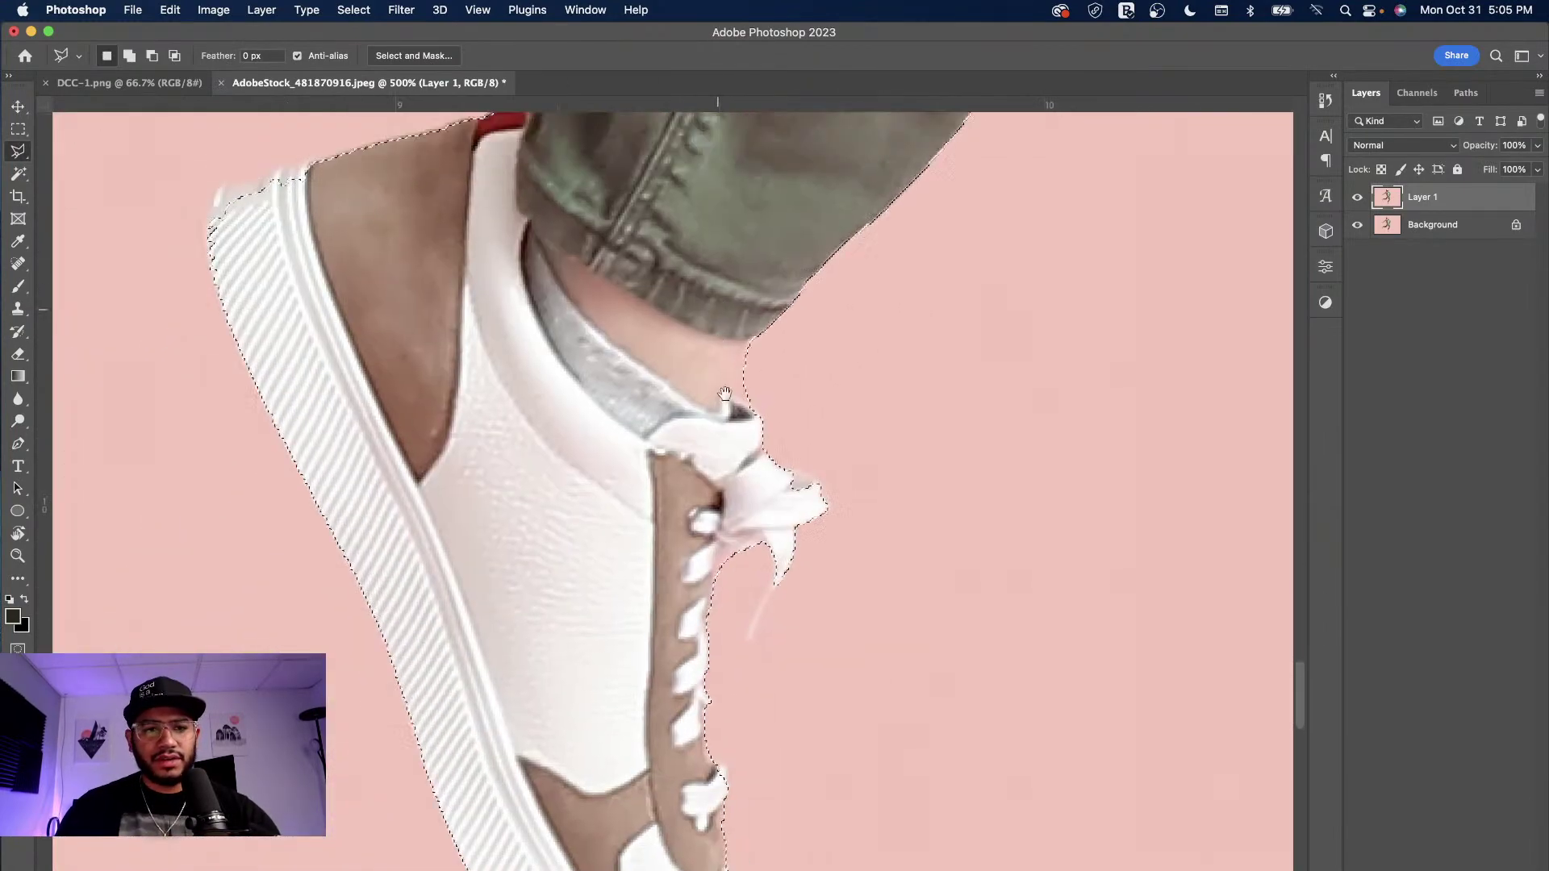
{"action": "scroll", "coordinate": [718, 309], "scroll_direction": "up", "scroll_amount": 3}
{"action": "scroll", "coordinate": [645, 484], "scroll_direction": "left", "scroll_amount": 5}
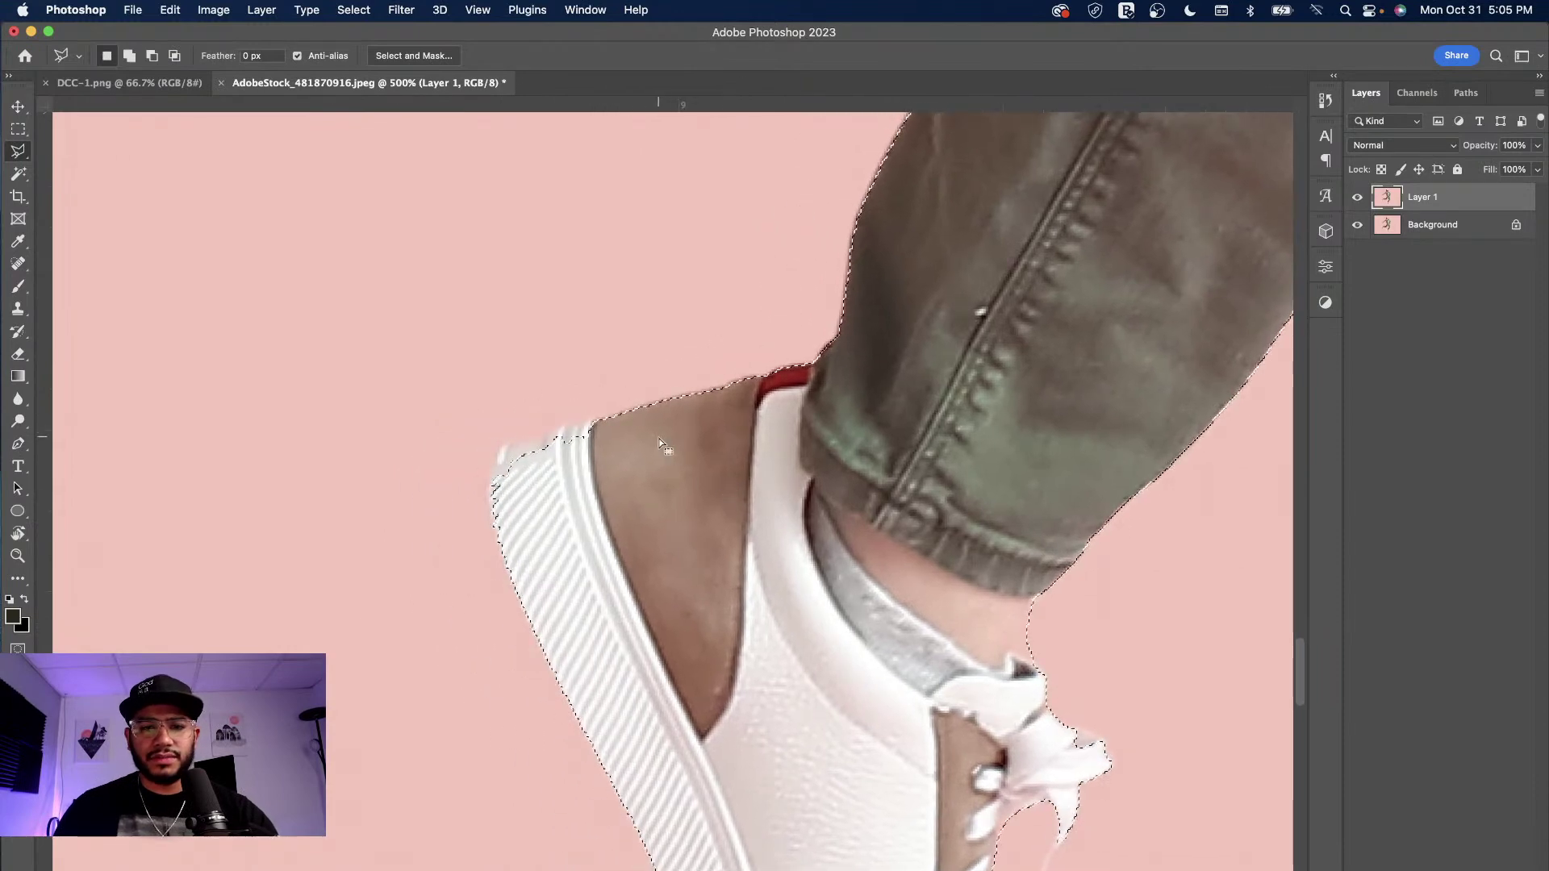
{"action": "key", "text": "shift"}
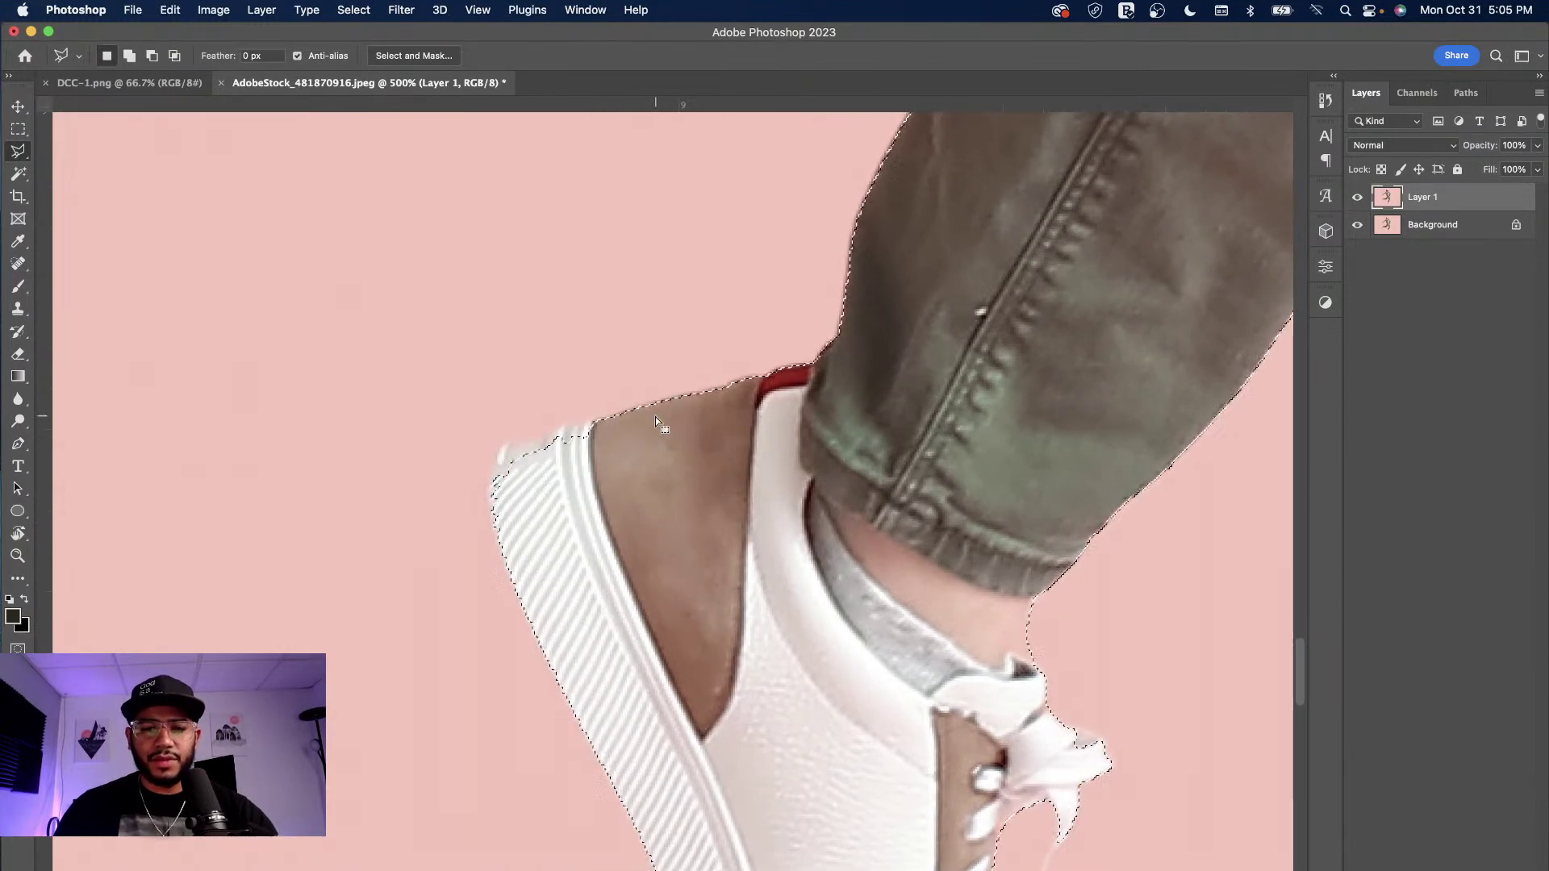
{"action": "left_click", "coordinate": [692, 440], "text": "shift"}
{"action": "left_click", "coordinate": [559, 430]}
{"action": "left_click", "coordinate": [505, 451]}
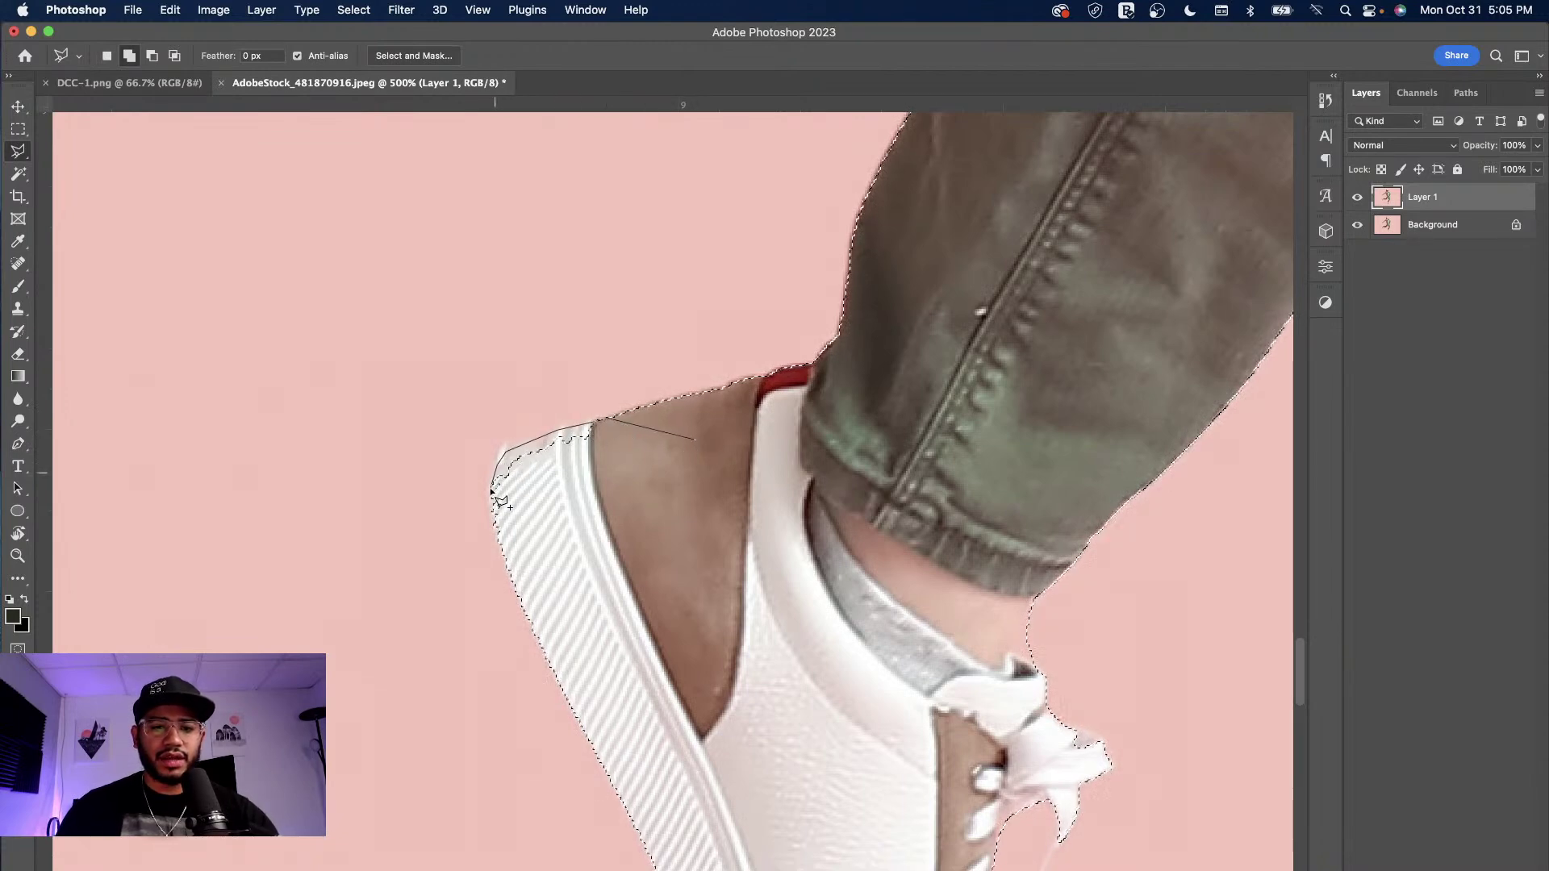
{"action": "left_click", "coordinate": [492, 492]}
{"action": "left_click", "coordinate": [500, 545]}
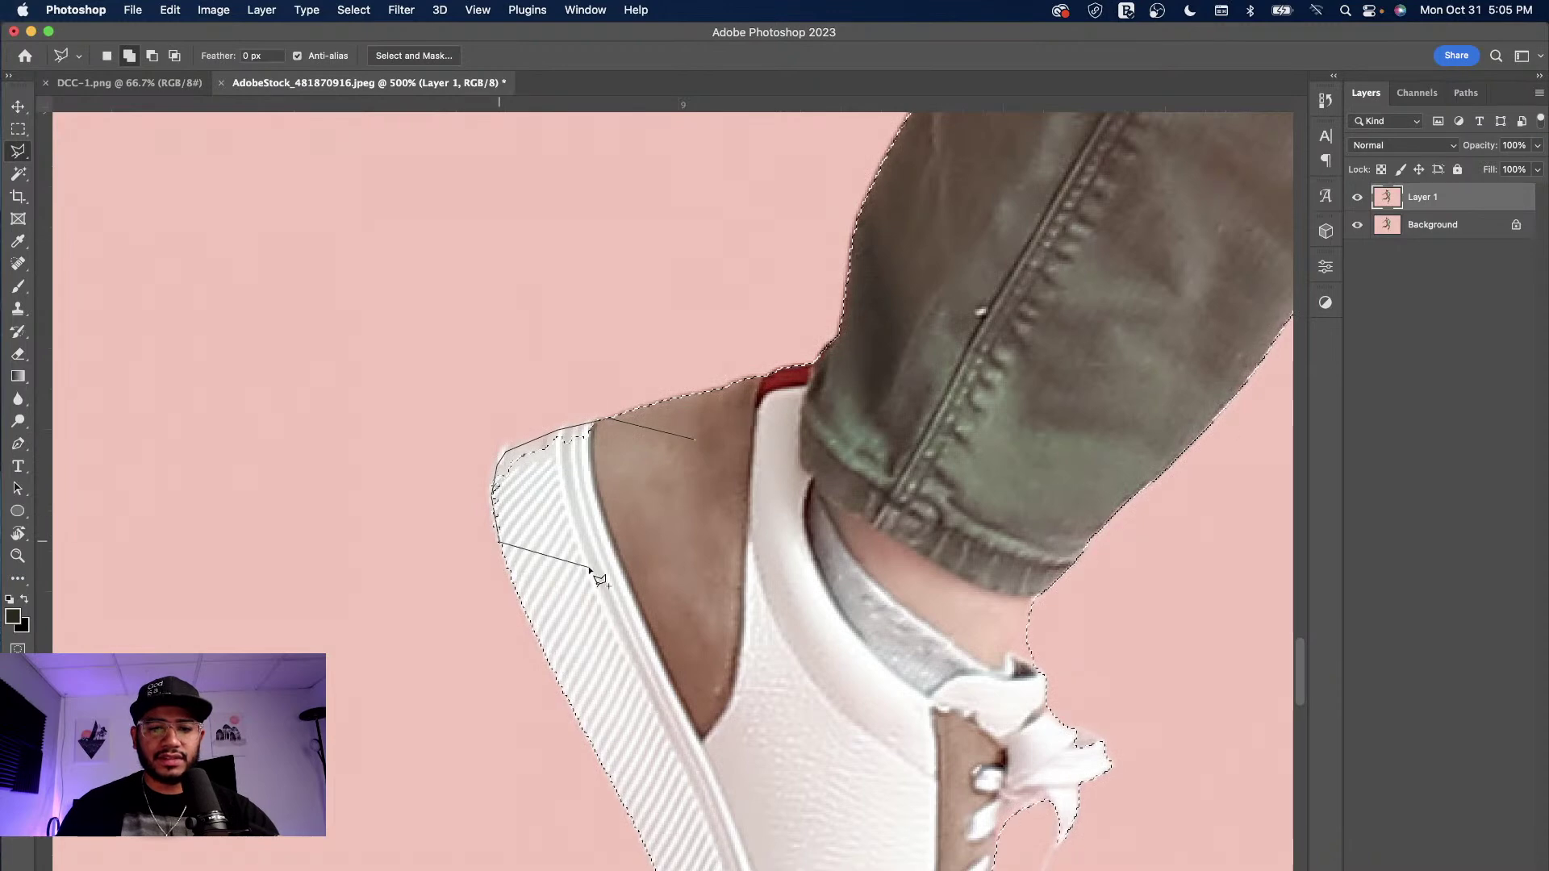
{"action": "left_click", "coordinate": [632, 571]}
{"action": "left_click", "coordinate": [694, 512]}
{"action": "double_click", "coordinate": [696, 442]}
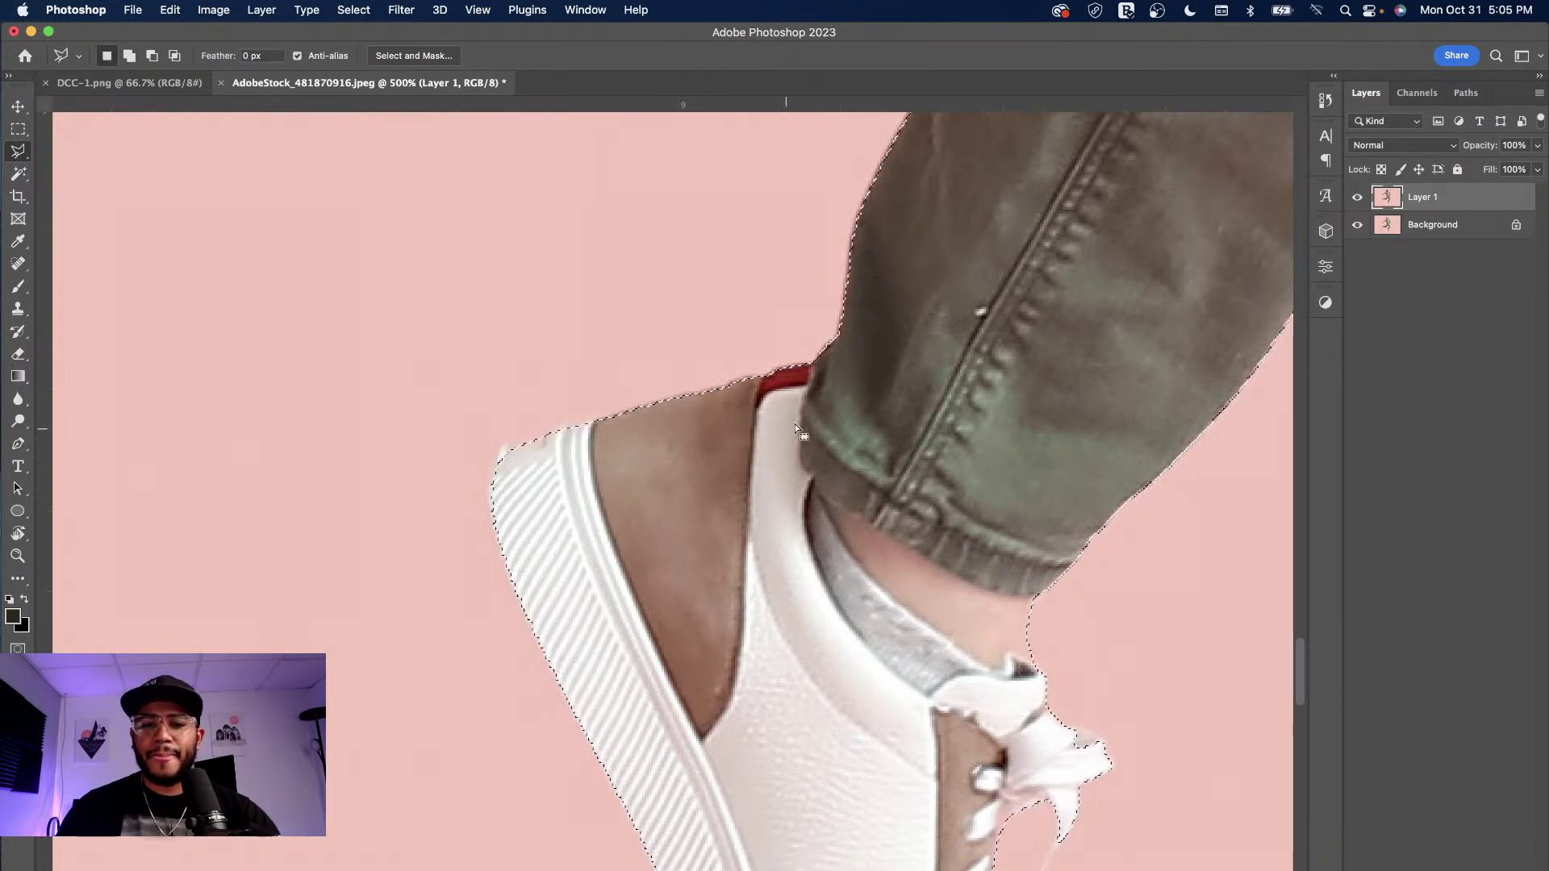
- Add the missed toe and sole edge of the raised rear shoe to the selection with the Polygonal Lasso tool
{"action": "scroll", "coordinate": [696, 442], "scroll_direction": "down", "scroll_amount": 7}
{"action": "scroll", "coordinate": [695, 442], "scroll_direction": "right", "scroll_amount": 3}
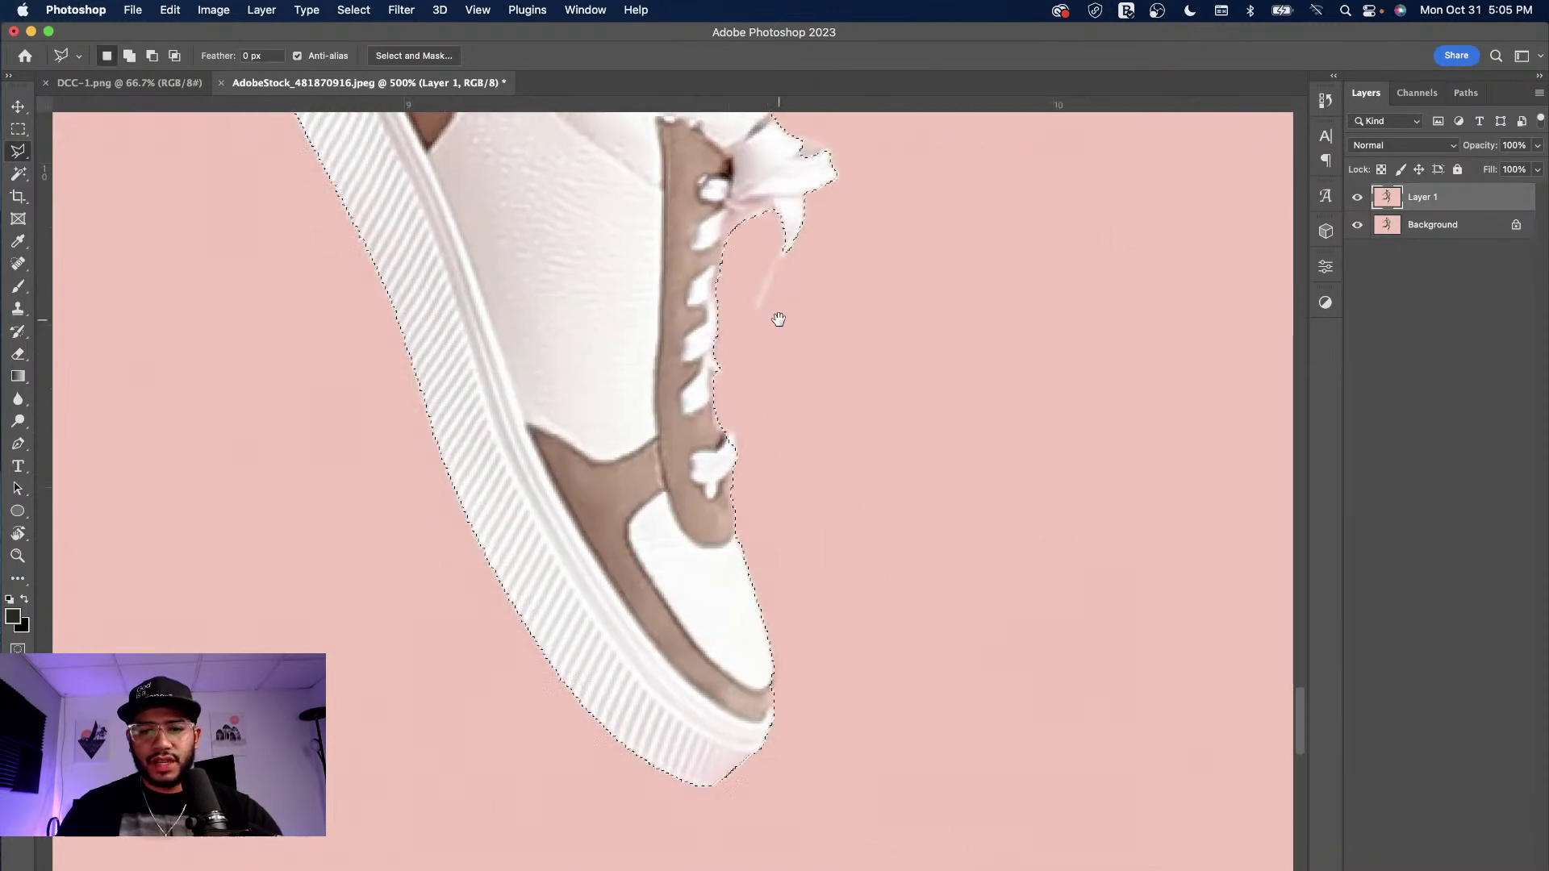
{"action": "scroll", "coordinate": [573, 404], "scroll_direction": "left", "scroll_amount": 10}
{"action": "scroll", "coordinate": [581, 443], "scroll_direction": "left", "scroll_amount": 18}
{"action": "scroll", "coordinate": [646, 450], "scroll_direction": "up", "scroll_amount": 7}
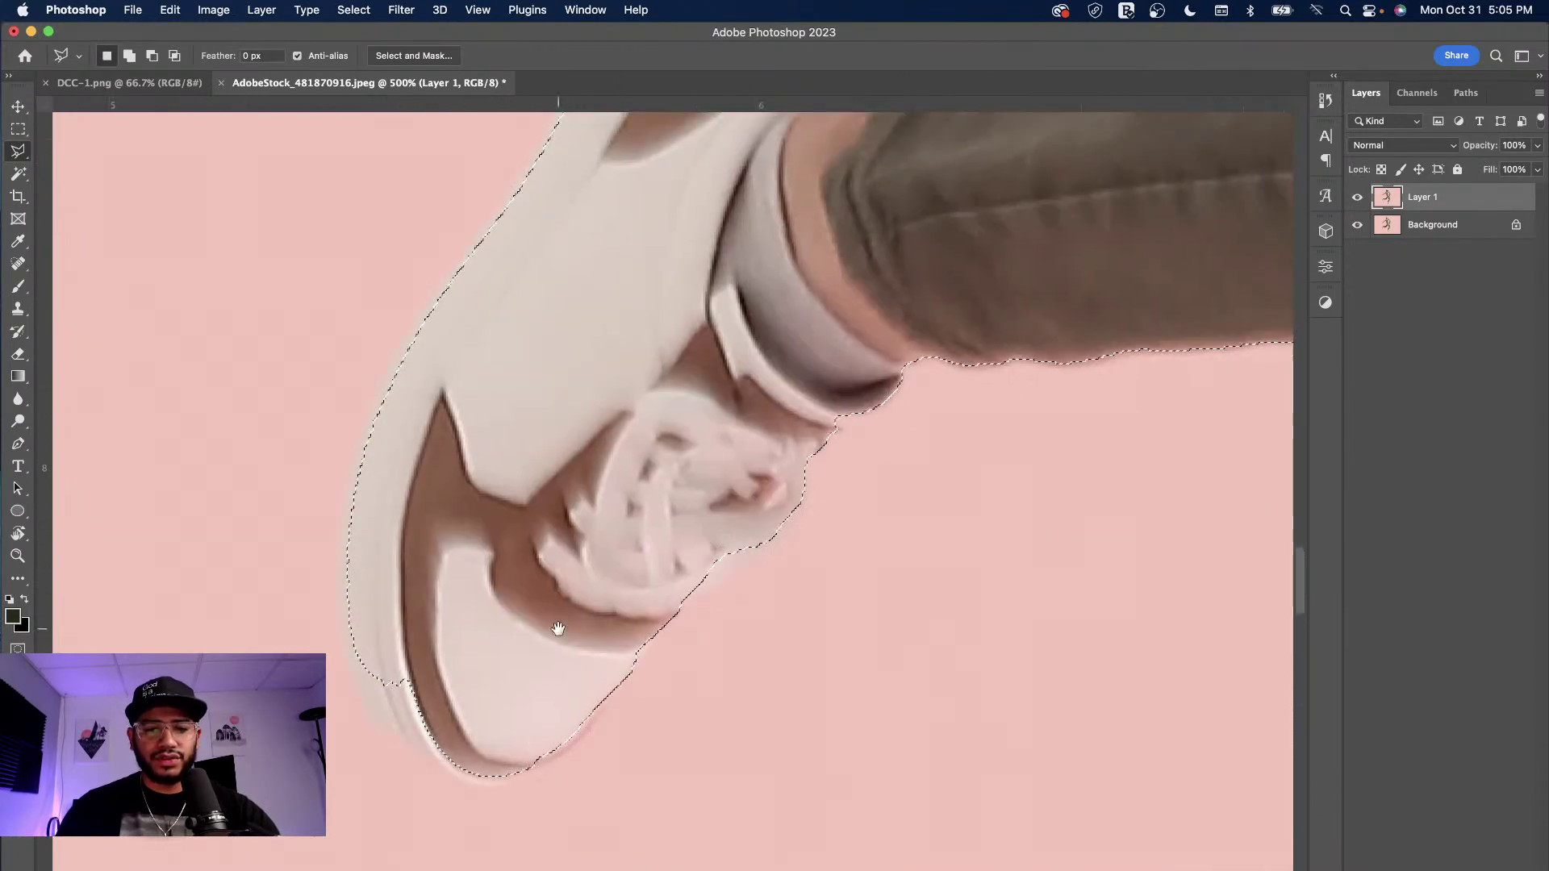
{"action": "scroll", "coordinate": [613, 452], "scroll_direction": "left", "scroll_amount": 4}
{"action": "scroll", "coordinate": [613, 451], "scroll_direction": "down", "scroll_amount": 2}
{"action": "scroll", "coordinate": [751, 454], "scroll_direction": "up", "scroll_amount": 5}
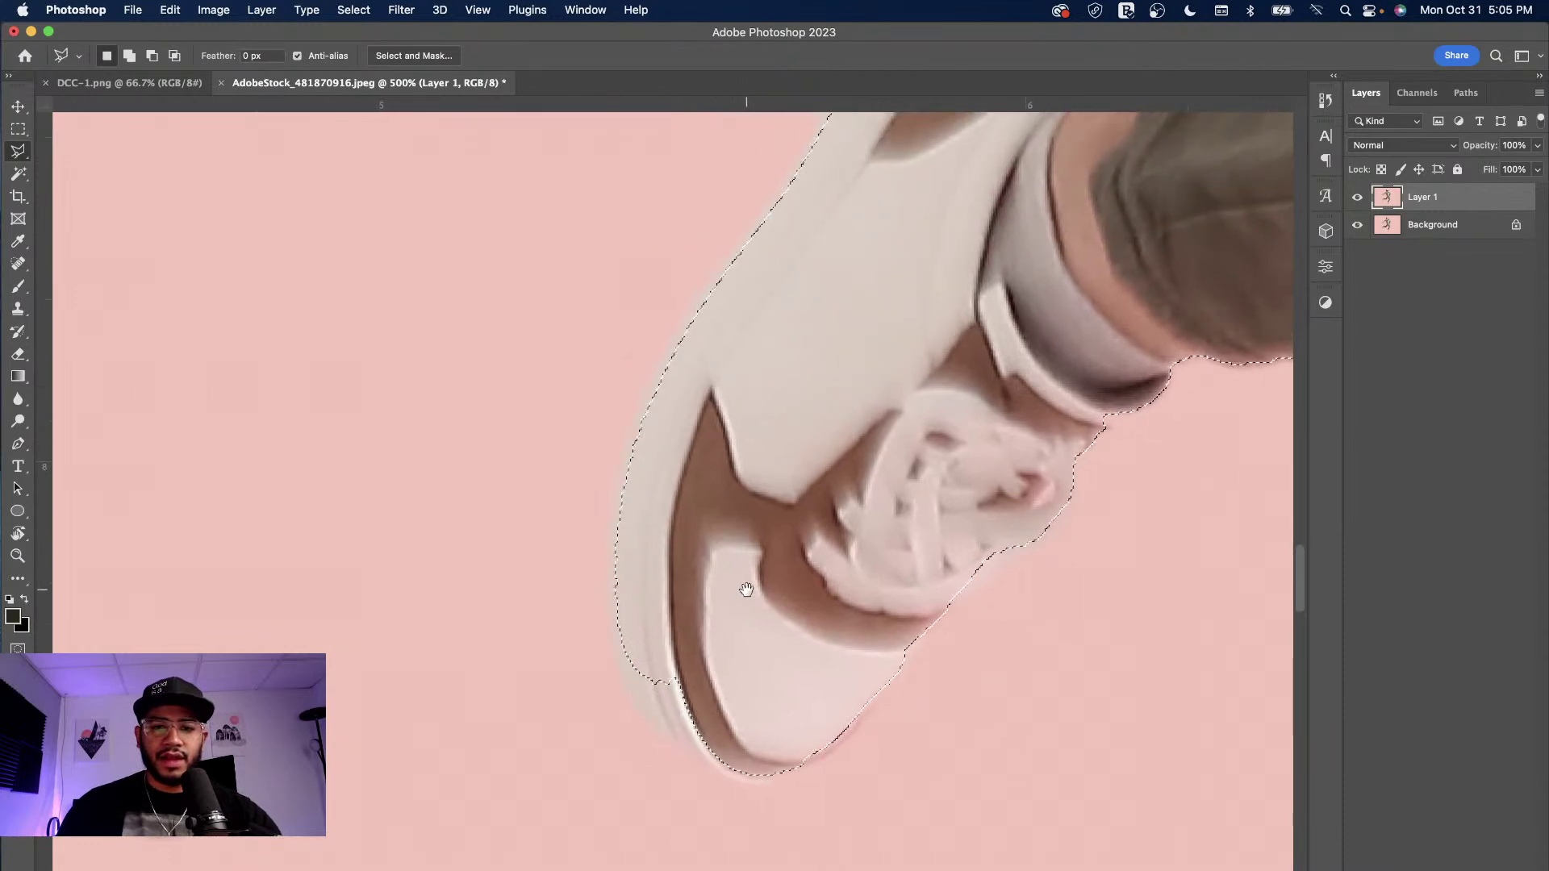
{"action": "scroll", "coordinate": [747, 565], "scroll_direction": "down", "scroll_amount": 4}
{"action": "left_click", "coordinate": [713, 267], "text": "shift"}
{"action": "left_click", "coordinate": [607, 384]}
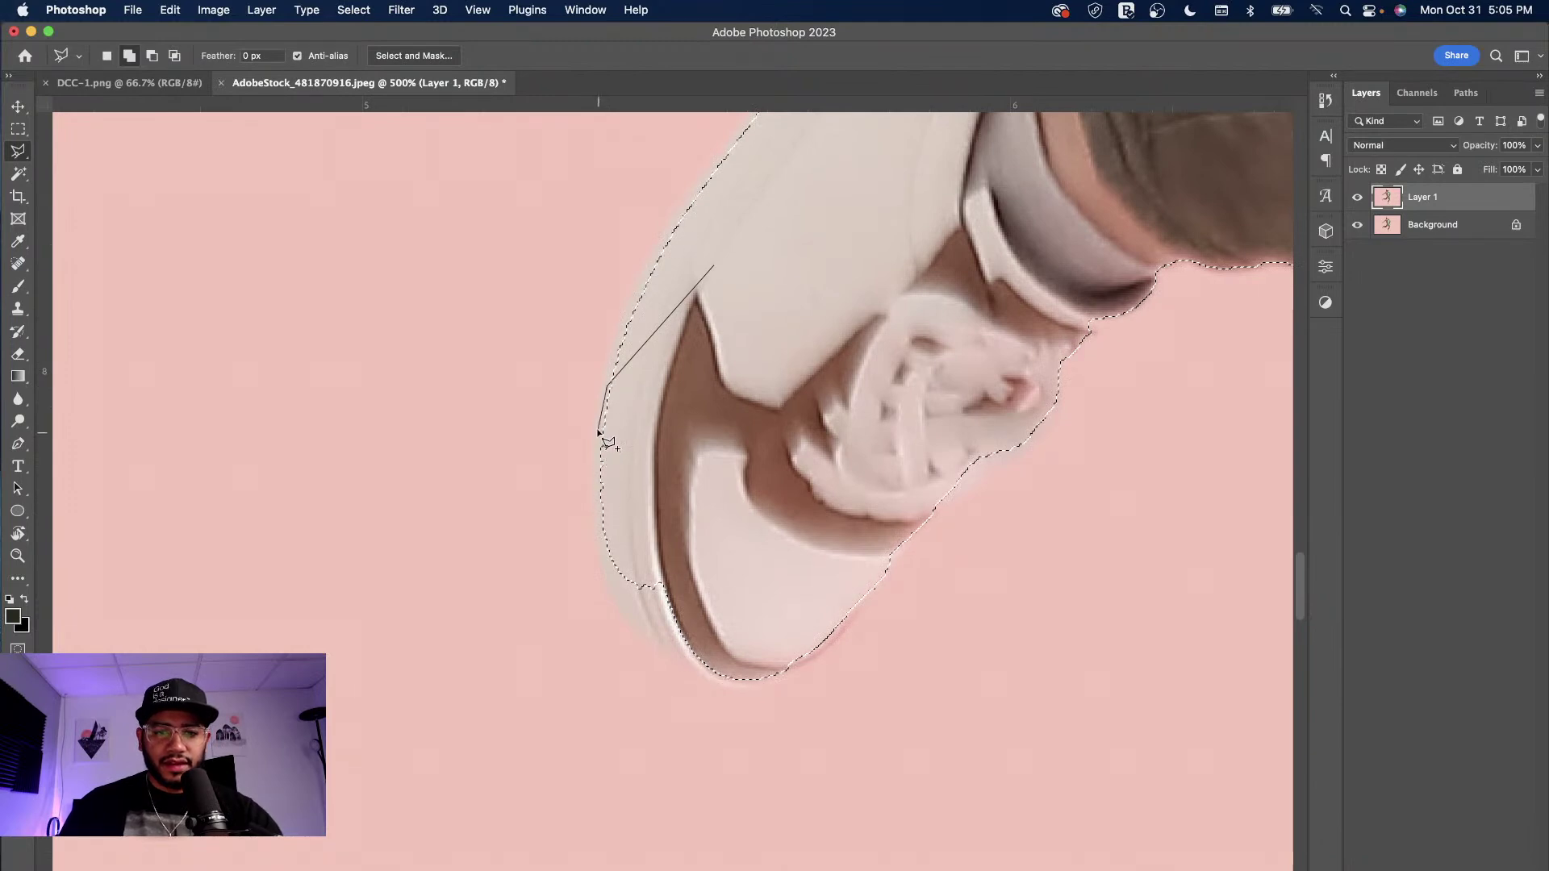
{"action": "left_click", "coordinate": [598, 425]}
{"action": "left_click", "coordinate": [595, 492]}
{"action": "left_click", "coordinate": [601, 552]}
{"action": "left_click", "coordinate": [618, 604]}
{"action": "left_click", "coordinate": [656, 647]}
{"action": "left_click", "coordinate": [708, 684]}
{"action": "left_click", "coordinate": [755, 686]}
{"action": "left_click", "coordinate": [807, 665]}
{"action": "left_click", "coordinate": [843, 635]}
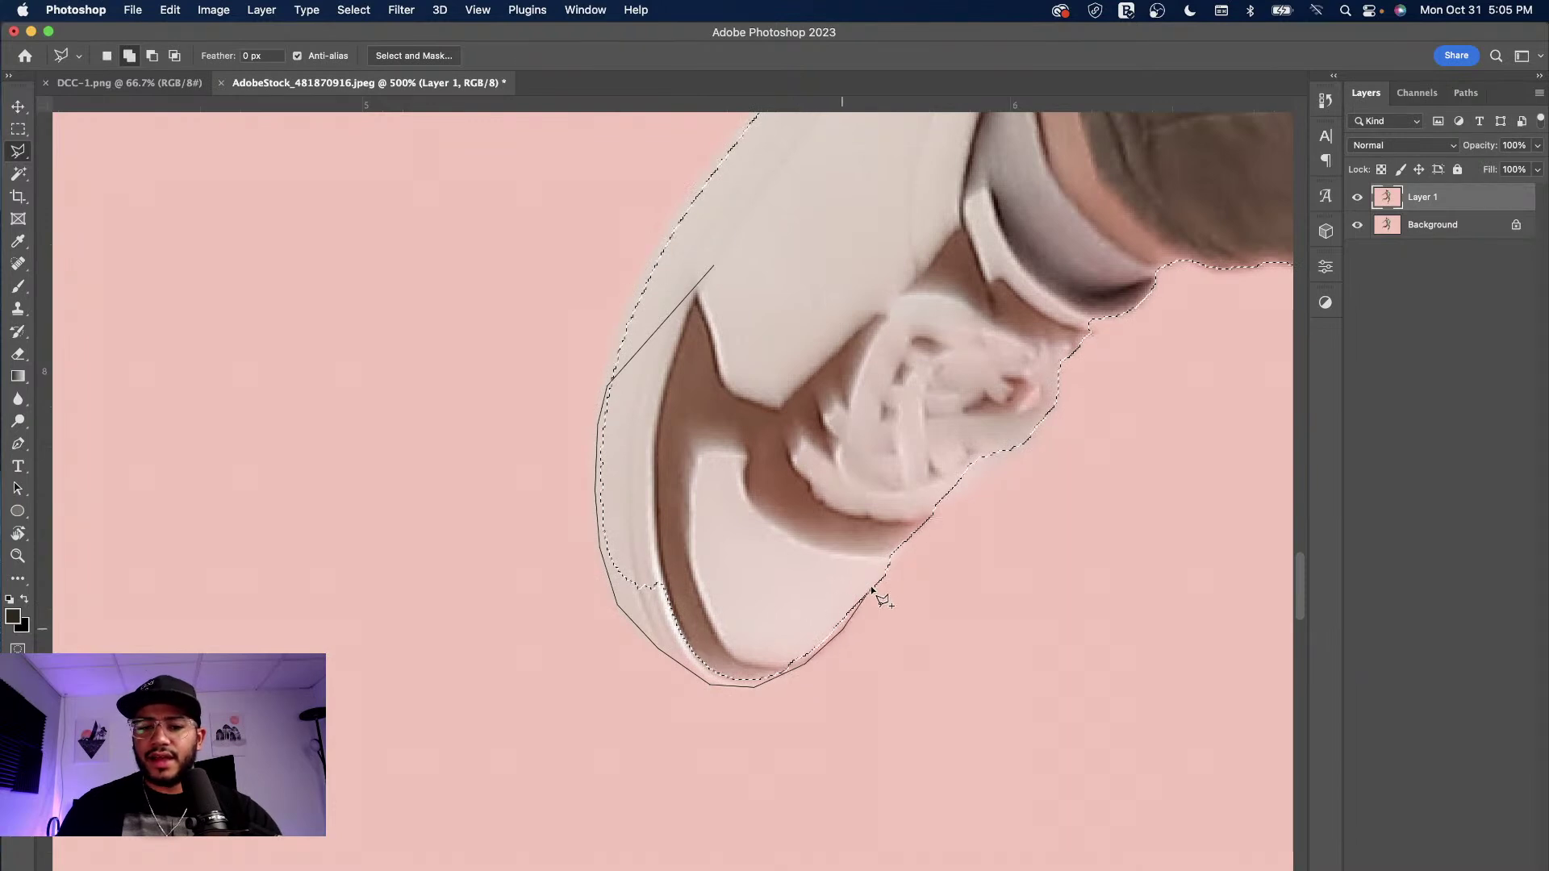
{"action": "left_click", "coordinate": [904, 533]}
{"action": "left_click", "coordinate": [853, 392]}
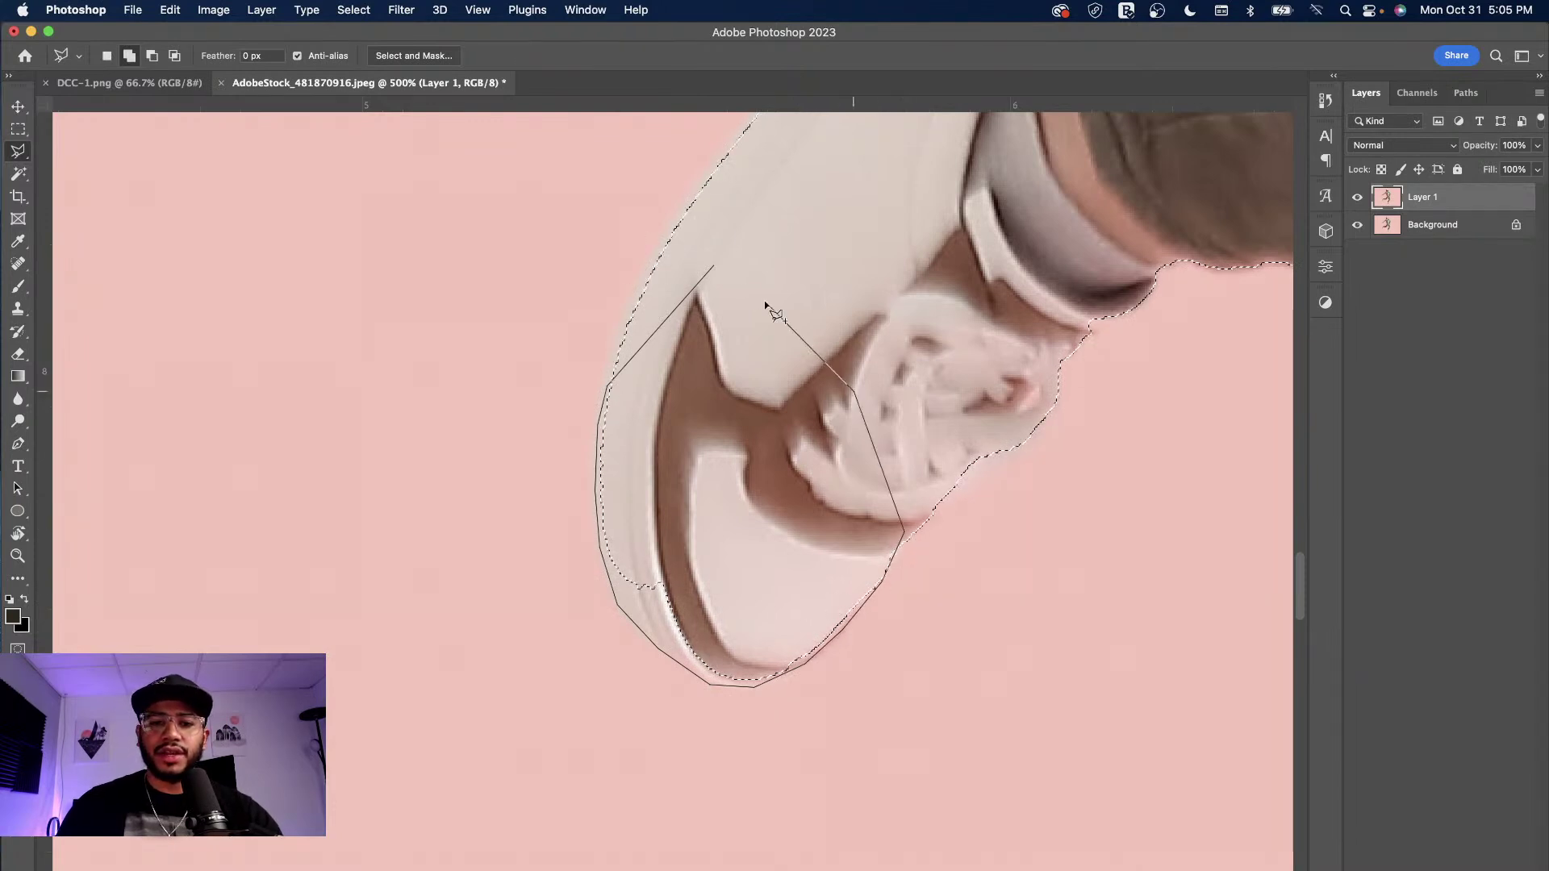
{"action": "left_click", "coordinate": [714, 270]}
- Add the missed heel edge of the raised rear shoe to the selection with the Polygonal Lasso tool
{"action": "scroll", "coordinate": [888, 352], "scroll_direction": "up", "scroll_amount": 5}
{"action": "scroll", "coordinate": [888, 353], "scroll_direction": "right", "scroll_amount": 4}
{"action": "scroll", "coordinate": [888, 352], "scroll_direction": "up", "scroll_amount": 5}
{"action": "scroll", "coordinate": [888, 353], "scroll_direction": "right", "scroll_amount": 3}
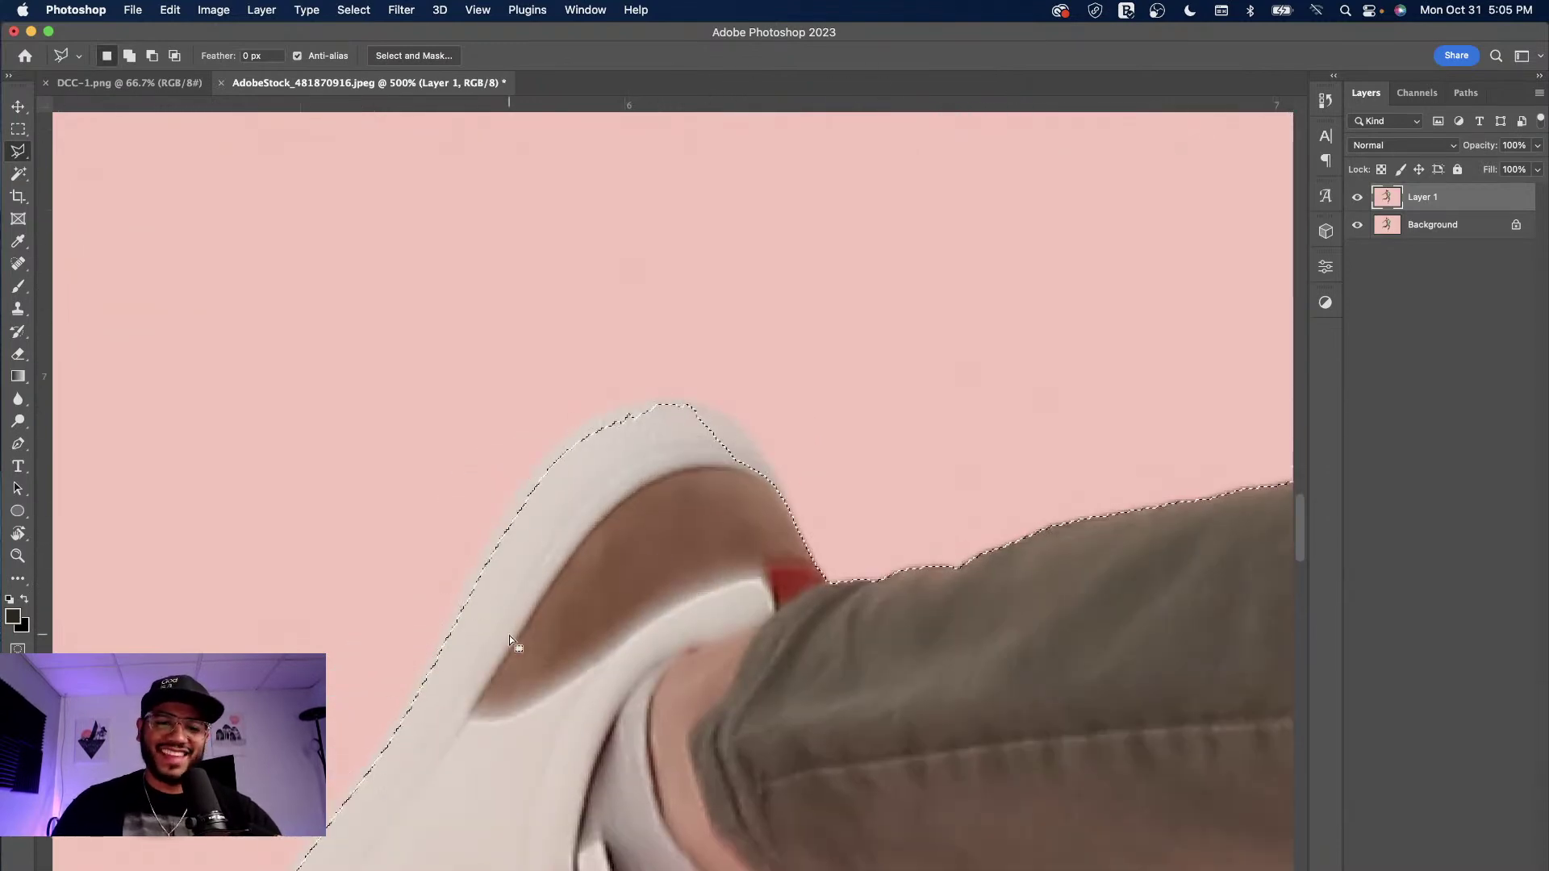
{"action": "left_click", "coordinate": [492, 718]}
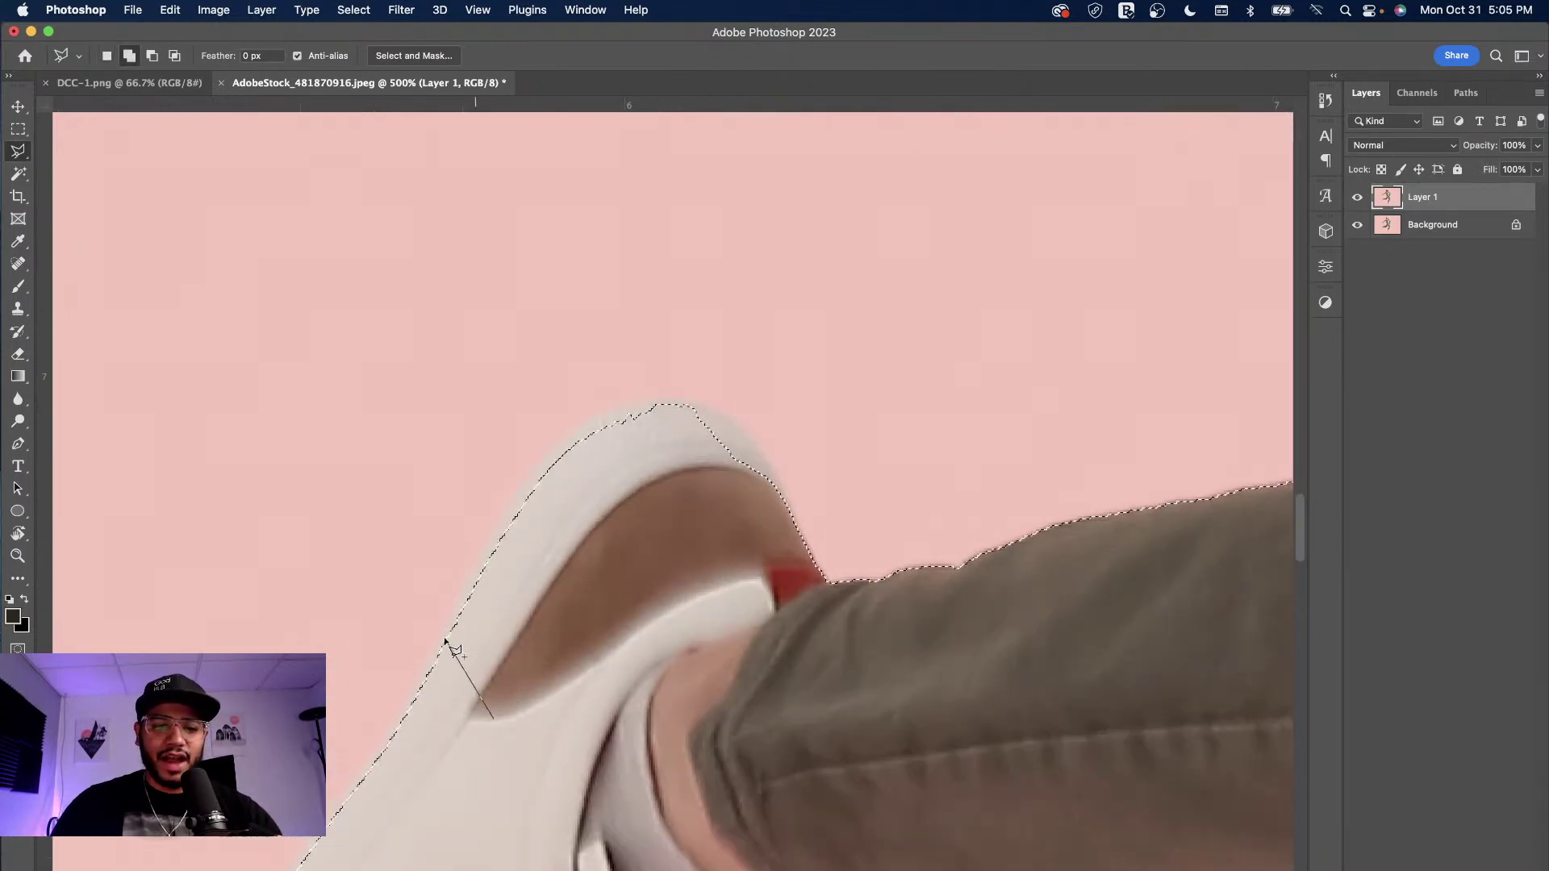
{"action": "left_click", "coordinate": [422, 677]}
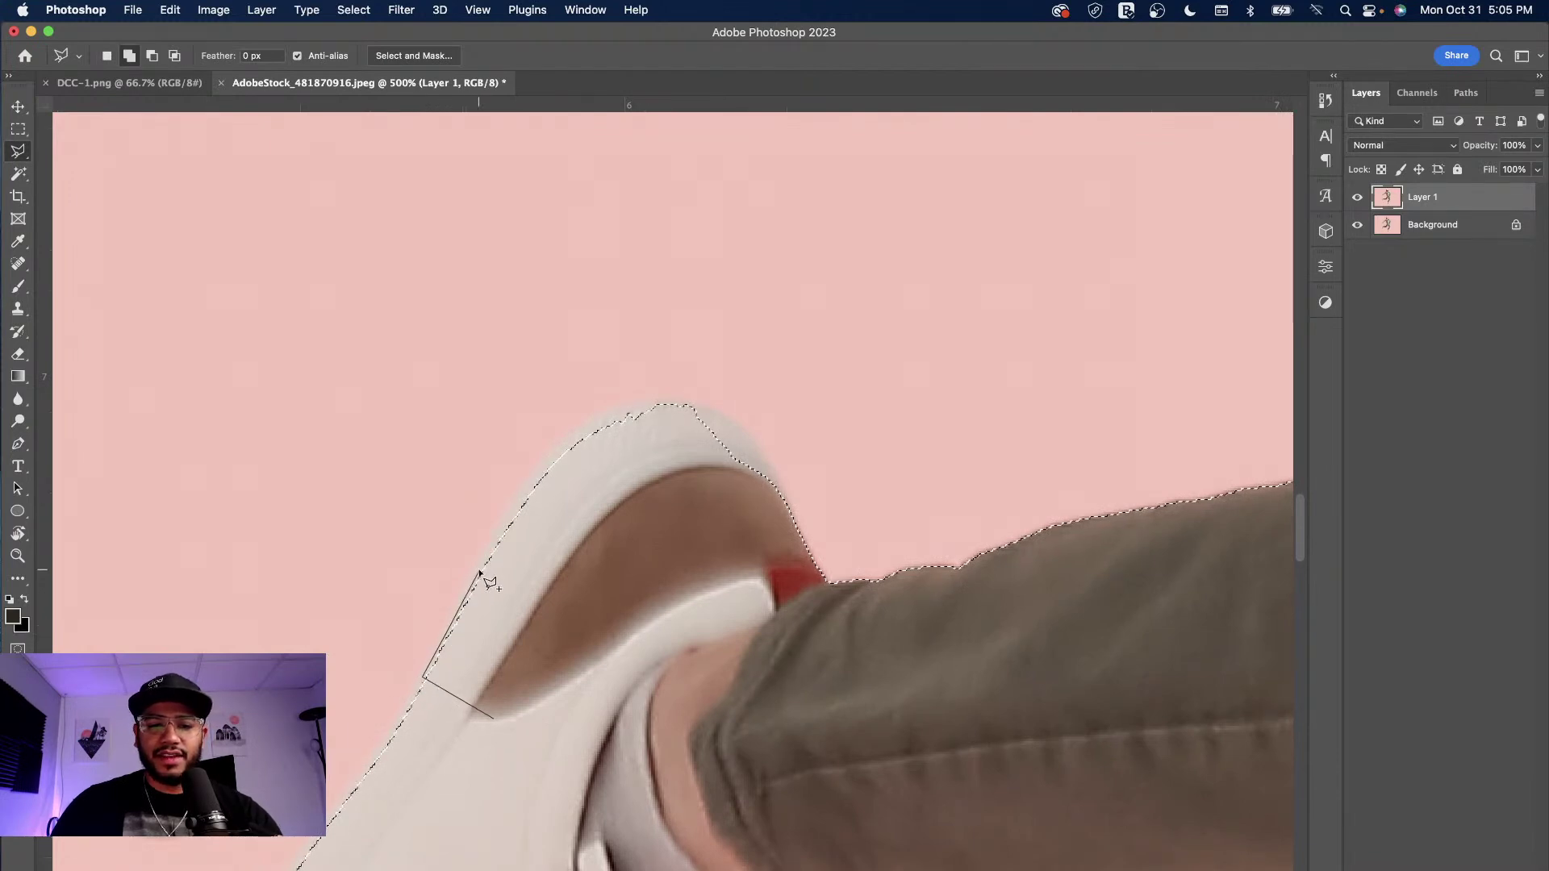
{"action": "left_click", "coordinate": [514, 510]}
{"action": "left_click", "coordinate": [547, 457]}
{"action": "left_click", "coordinate": [592, 421]}
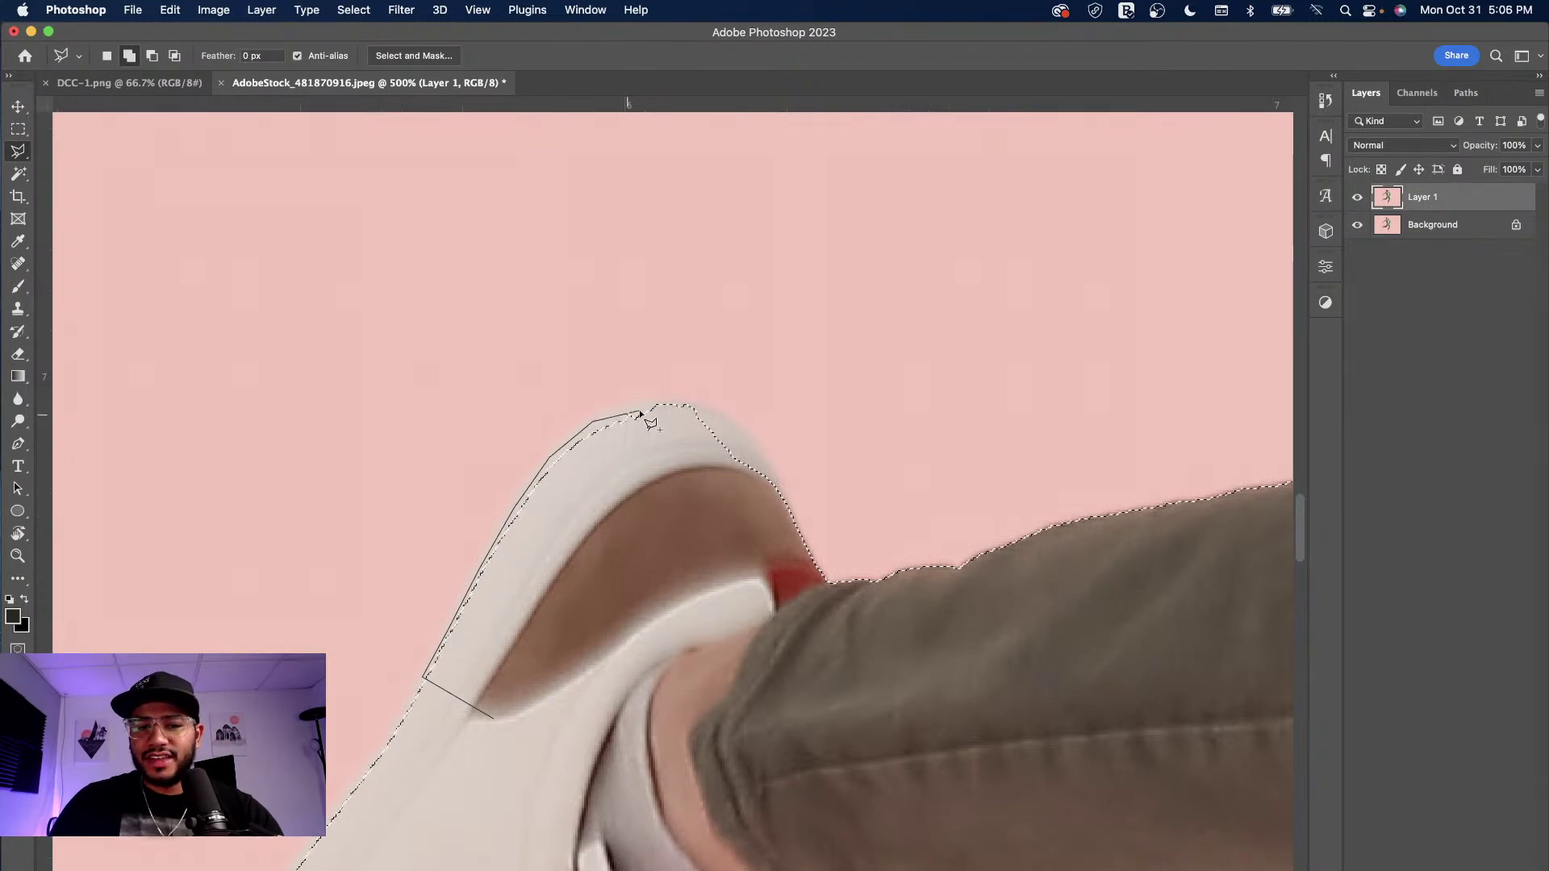
{"action": "left_click", "coordinate": [633, 407]}
{"action": "left_click", "coordinate": [686, 403]}
{"action": "left_click", "coordinate": [741, 425]}
{"action": "left_click", "coordinate": [766, 456]}
{"action": "left_click", "coordinate": [780, 485]}
{"action": "left_click", "coordinate": [791, 524]}
{"action": "left_click", "coordinate": [803, 575]}
{"action": "left_click", "coordinate": [740, 631]}
{"action": "left_click", "coordinate": [557, 667]}
{"action": "left_click", "coordinate": [494, 719]}
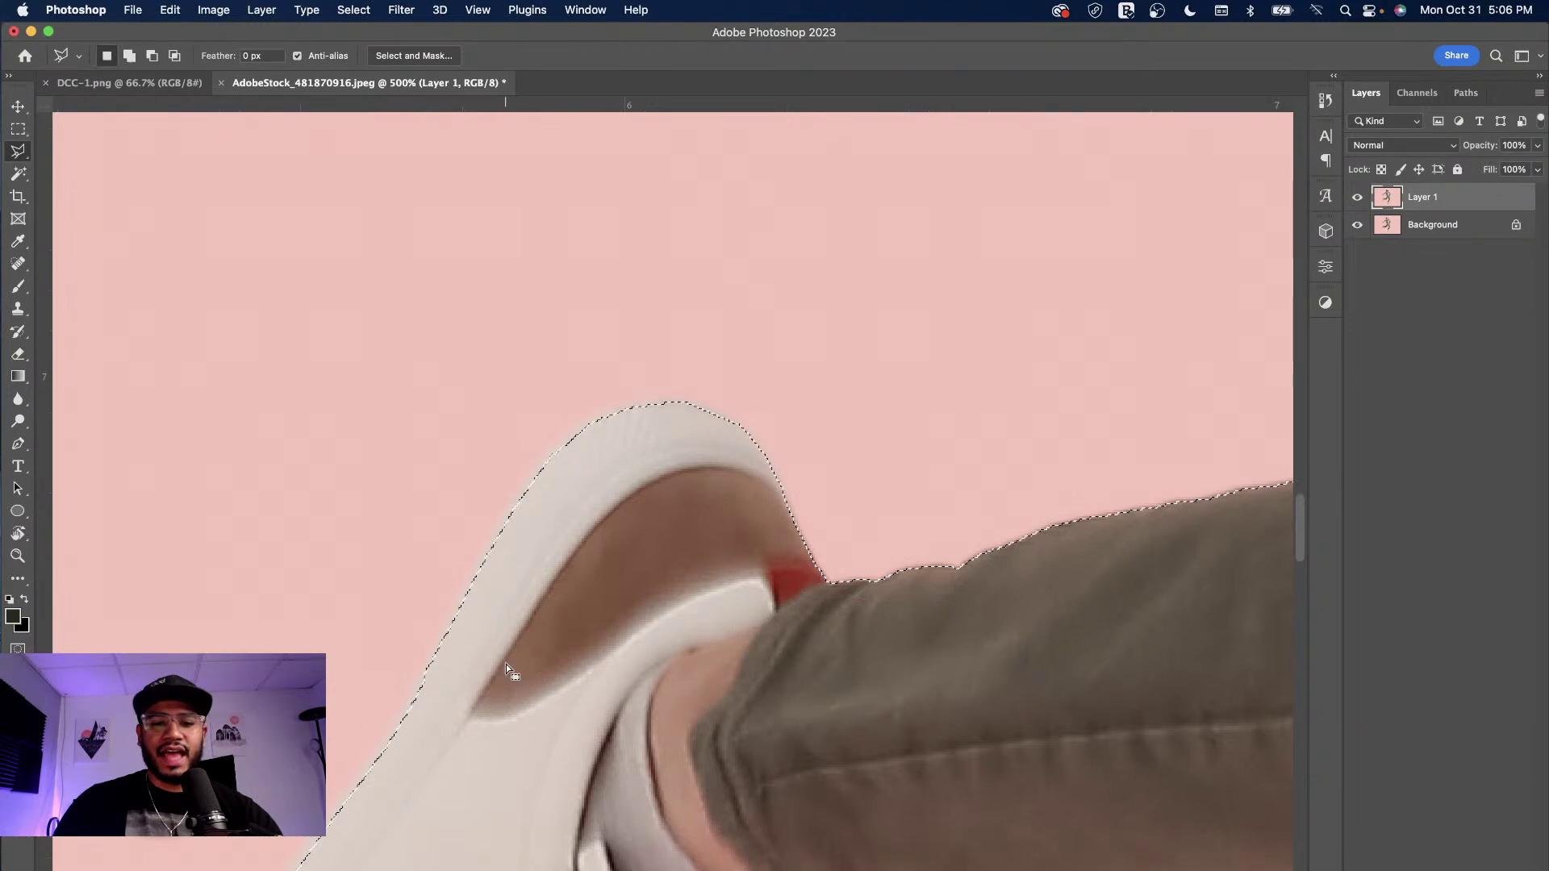
- Subtract the pink gap between the third and fourth fingers of the hand behind the jacket pocket with the Polygonal Lasso tool
{"action": "key", "text": "super+minus"}
{"action": "key", "text": "super+minus"}
{"action": "key", "text": "super+minus"}
{"action": "key", "text": "super+minus"}
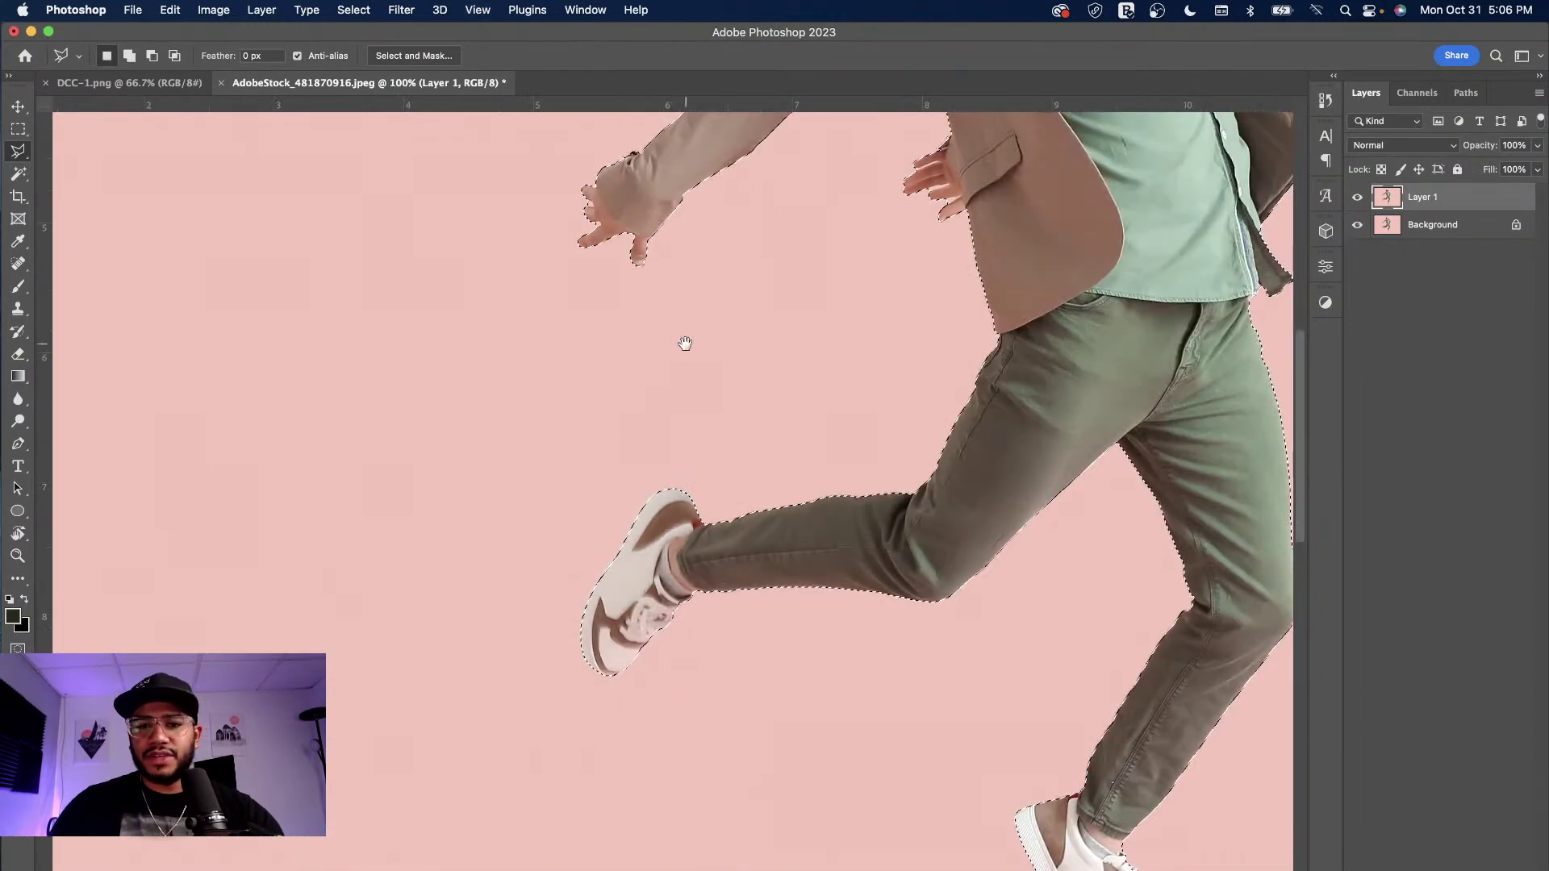
{"action": "scroll", "coordinate": [685, 344], "scroll_direction": "up", "scroll_amount": 10}
{"action": "scroll", "coordinate": [685, 344], "scroll_direction": "right", "scroll_amount": 4}
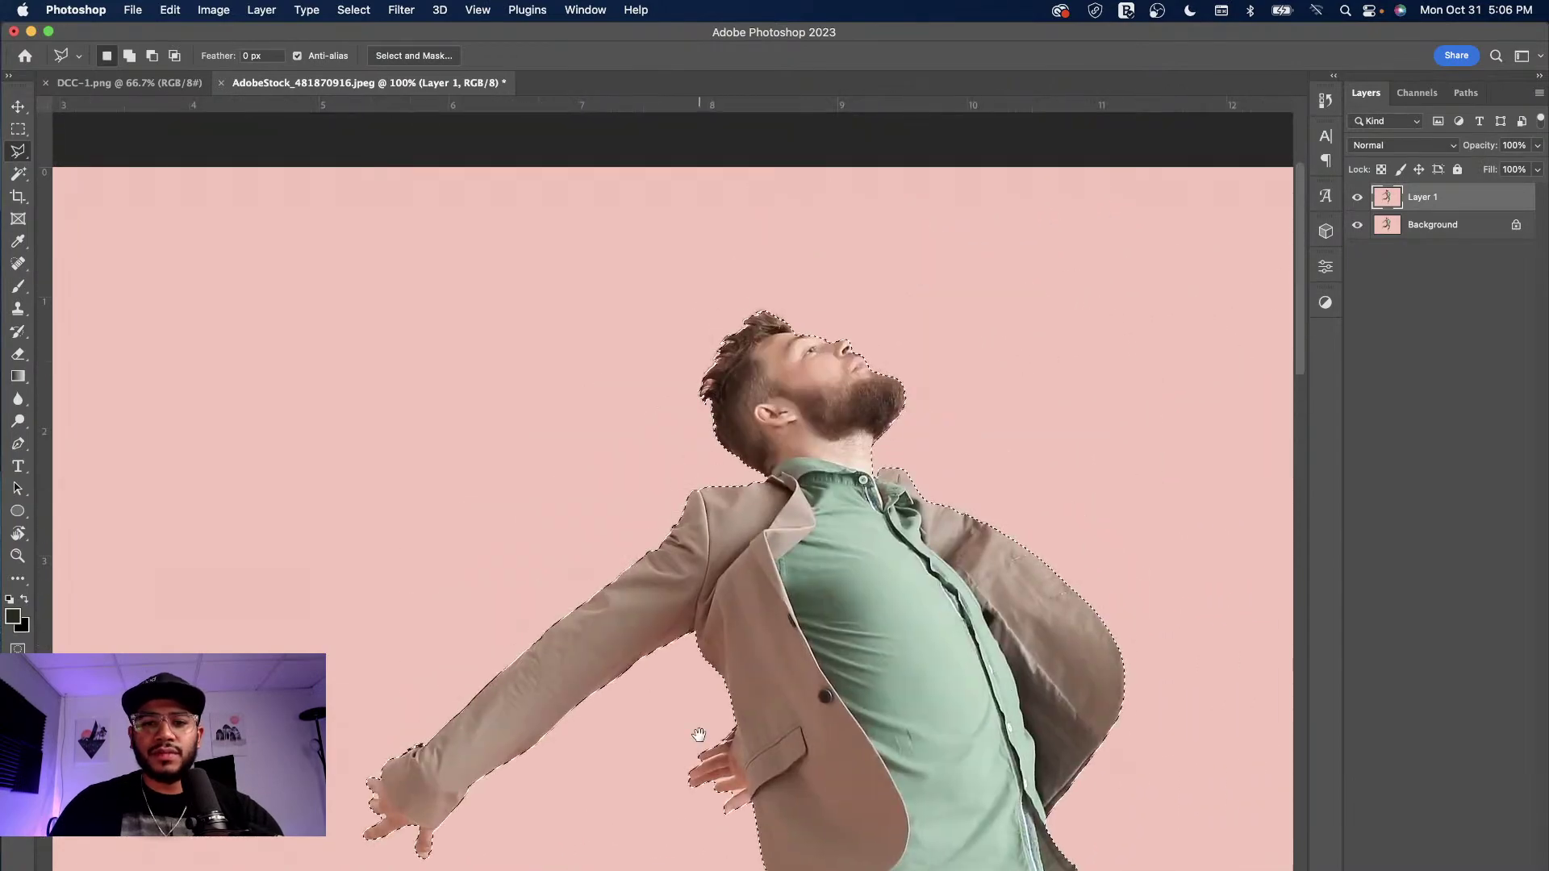
{"action": "left_click_drag", "start_coordinate": [699, 735], "coordinate": [691, 460]}
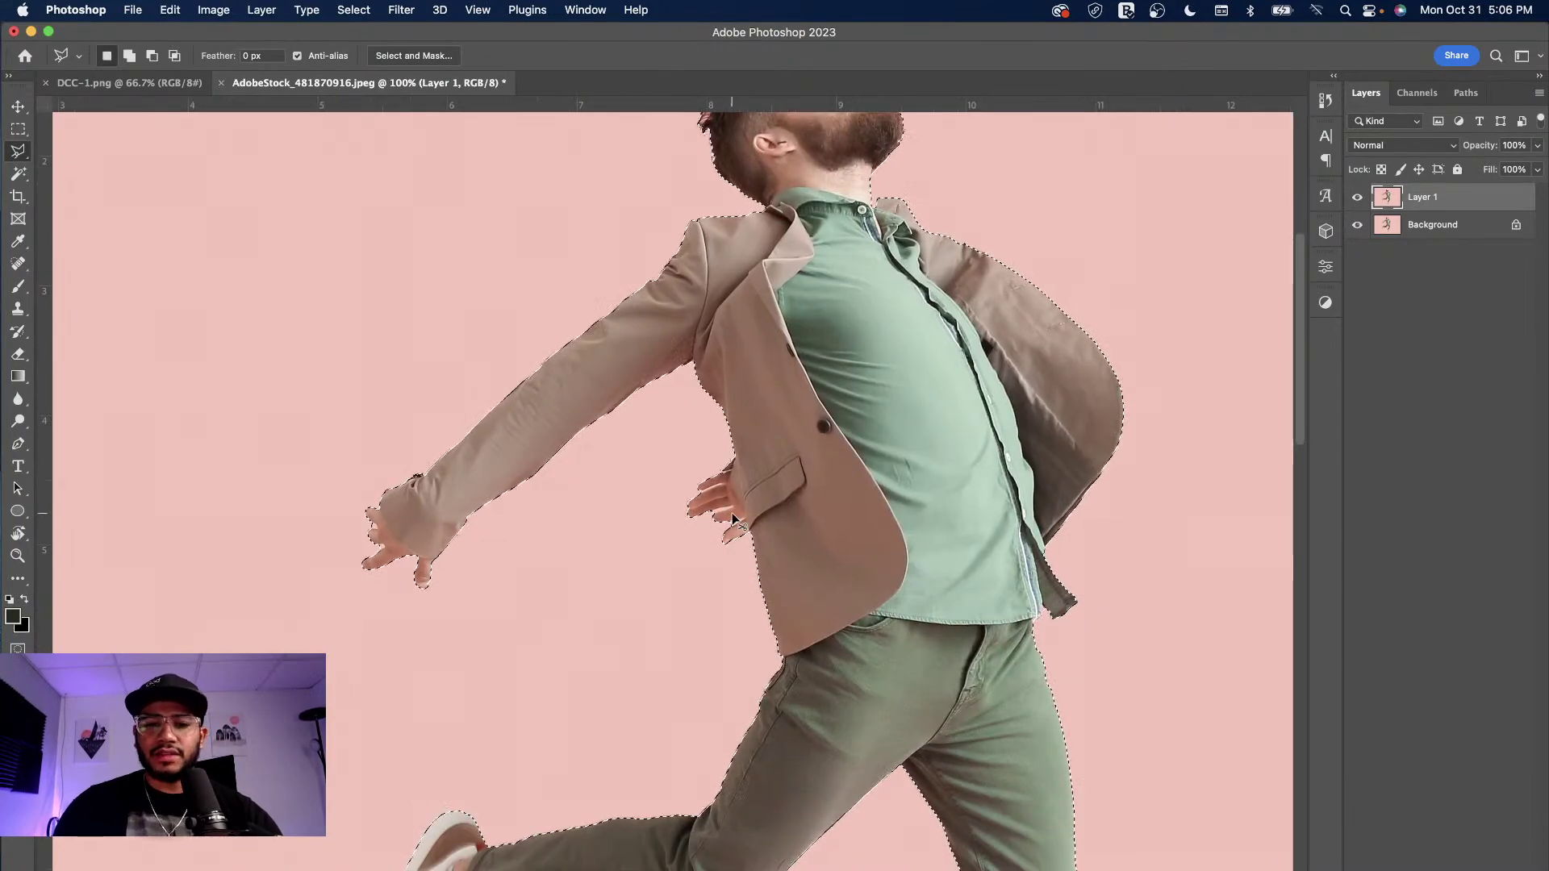
{"action": "key", "text": "super+plus"}
{"action": "key", "text": "super+plus"}
{"action": "key", "text": "super+plus"}
{"action": "key", "text": "super+plus"}
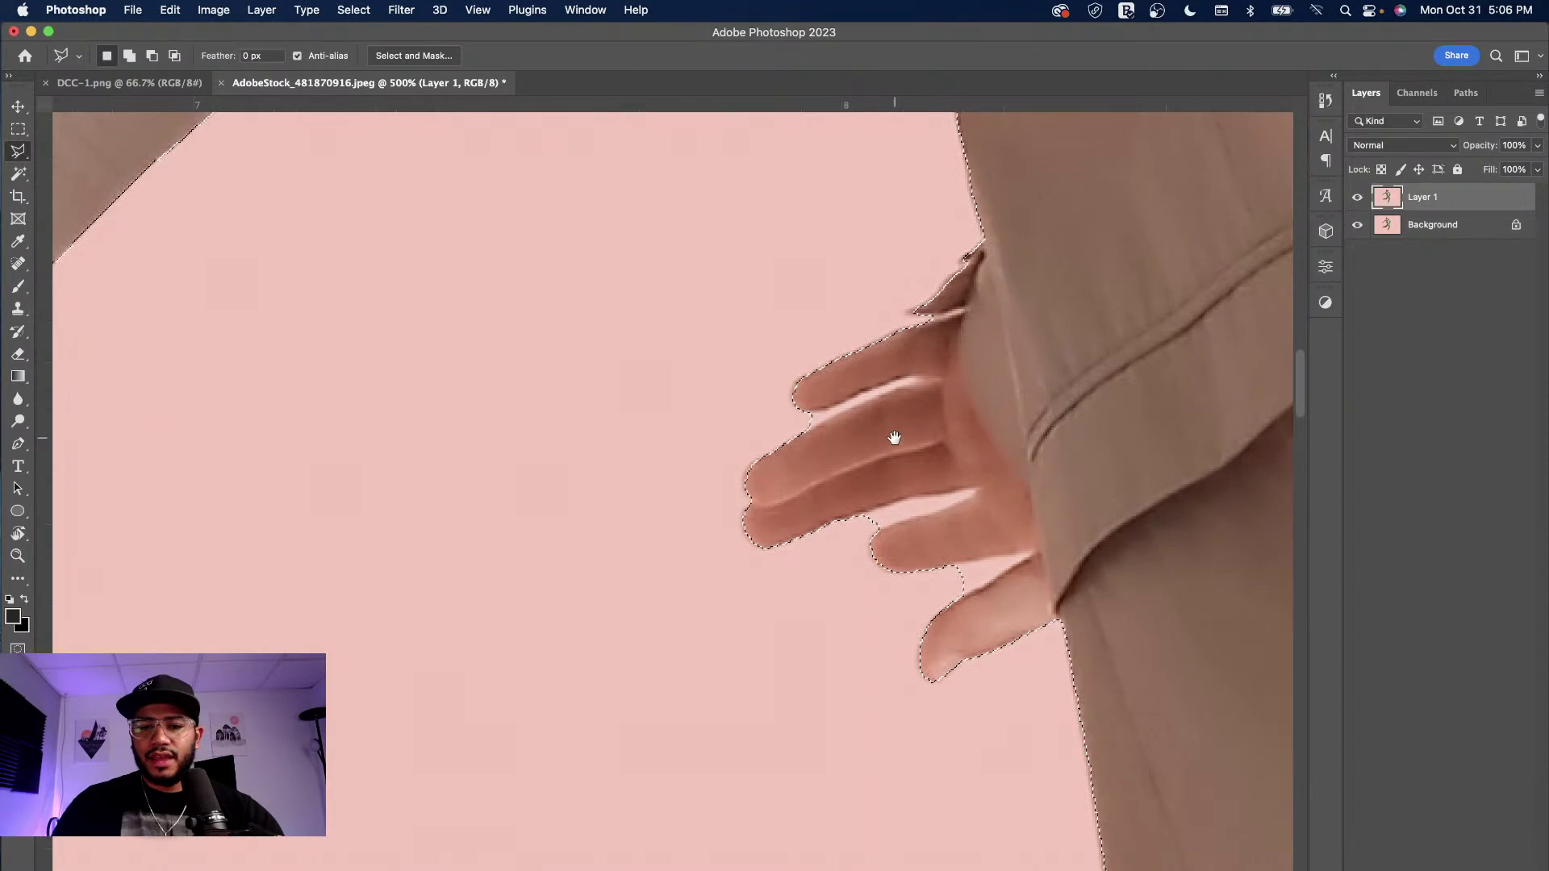
{"action": "left_click_drag", "start_coordinate": [894, 435], "coordinate": [553, 380]}
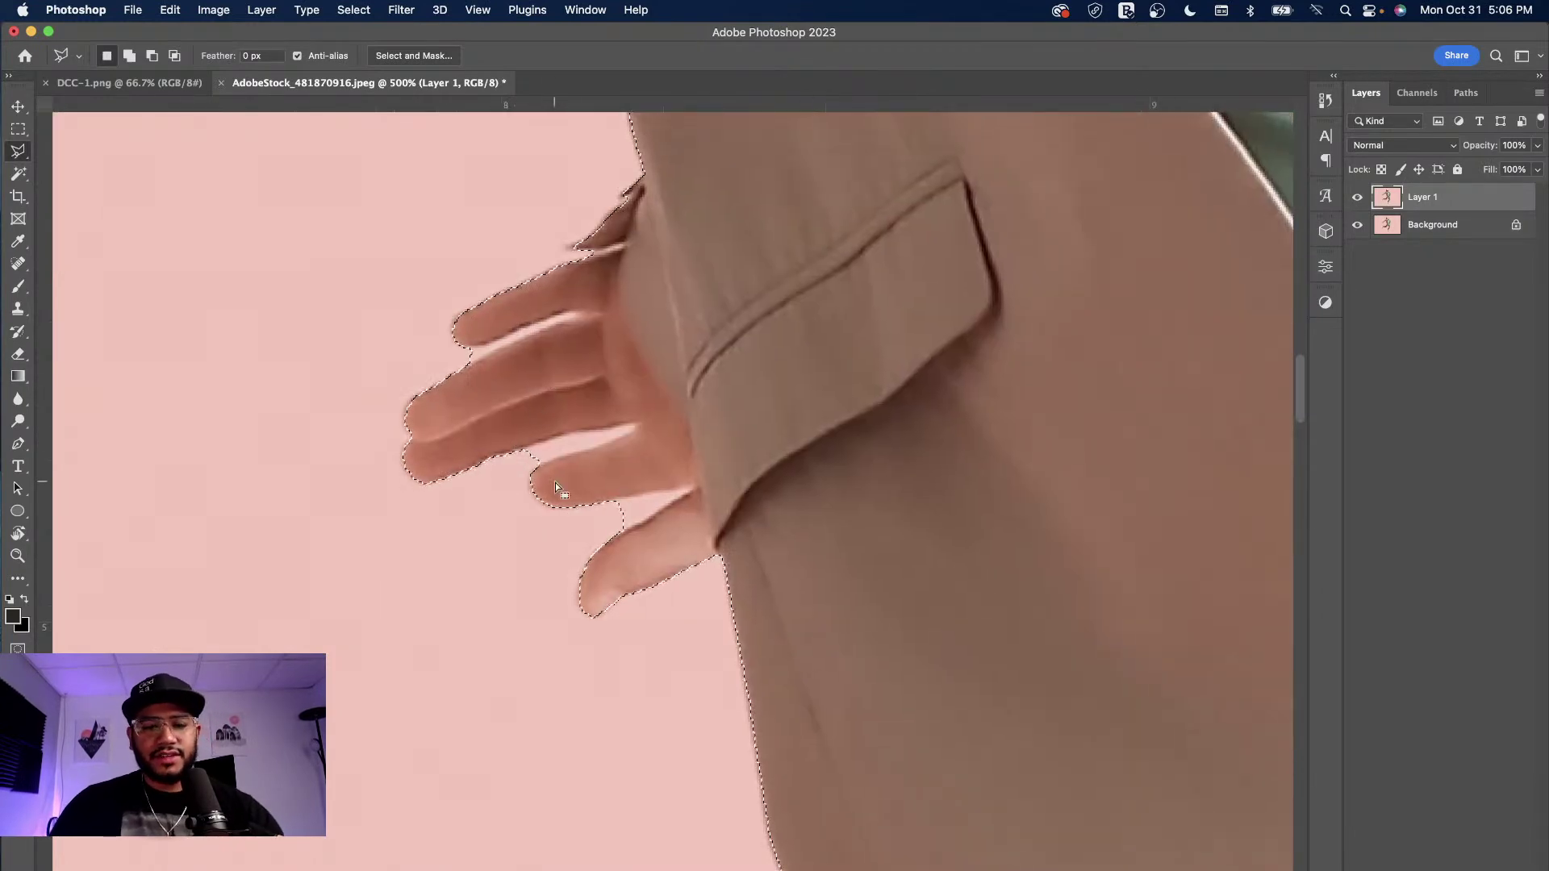
{"action": "key", "text": "alt"}
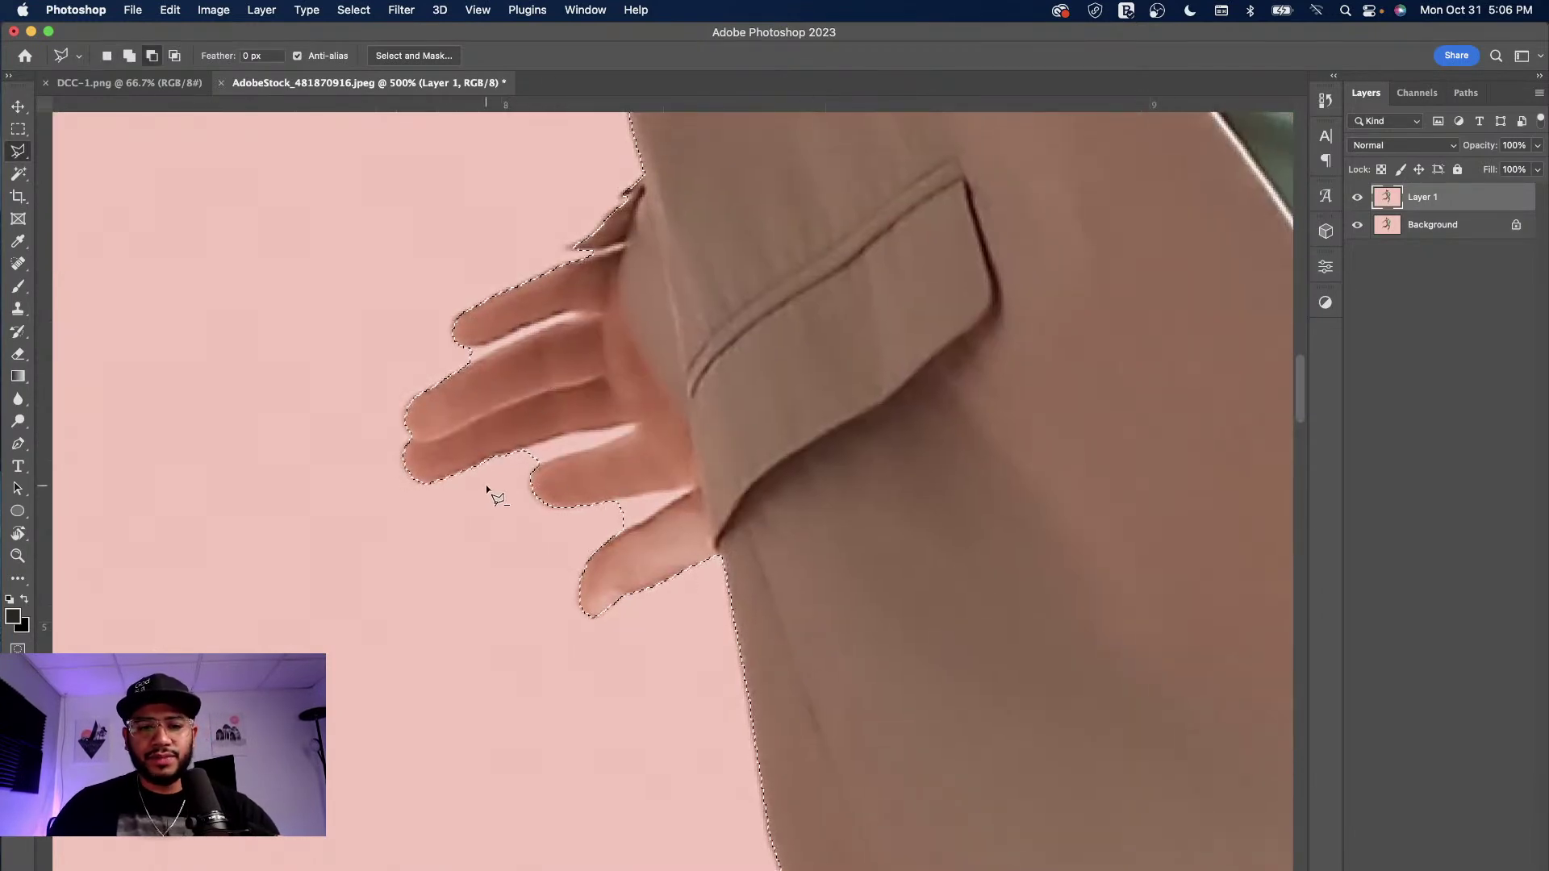
{"action": "left_click", "coordinate": [480, 509]}
{"action": "left_click", "coordinate": [518, 449]}
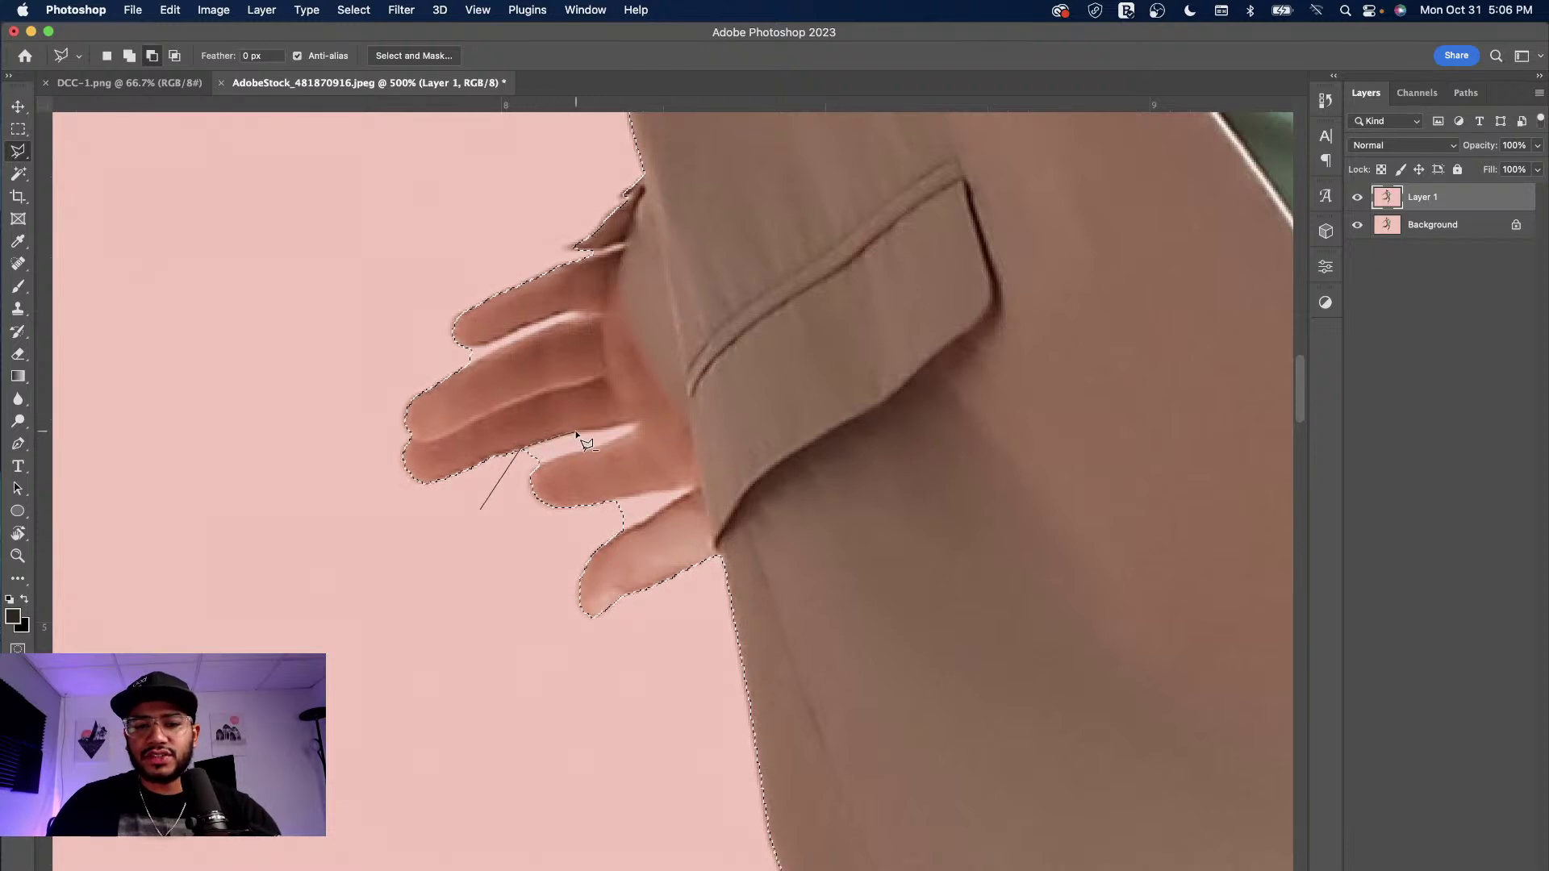
{"action": "left_click", "coordinate": [635, 423]}
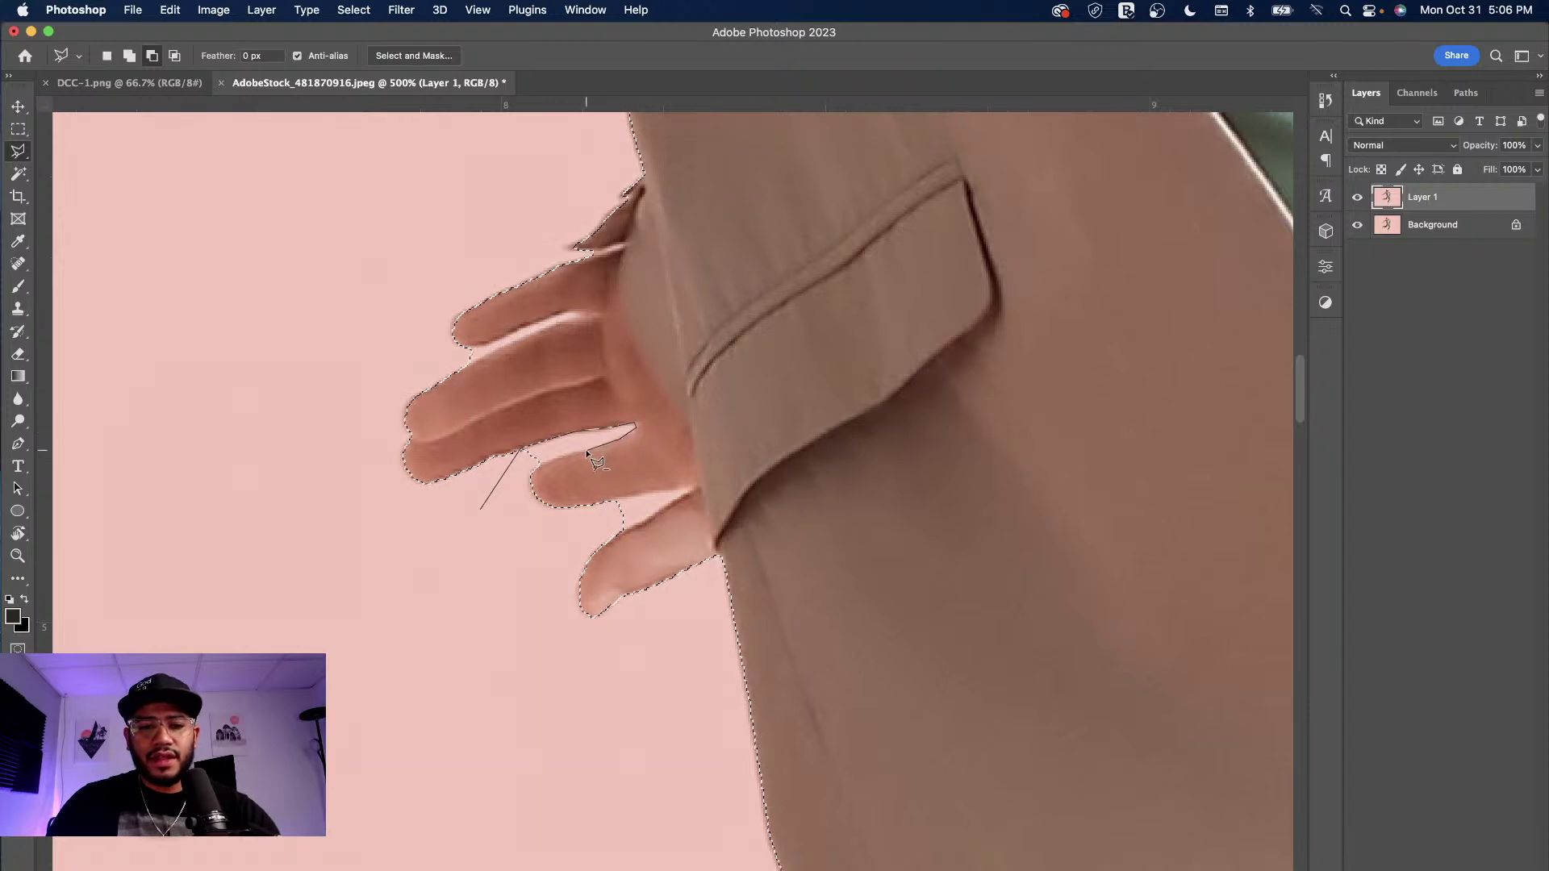
{"action": "left_click", "coordinate": [536, 465]}
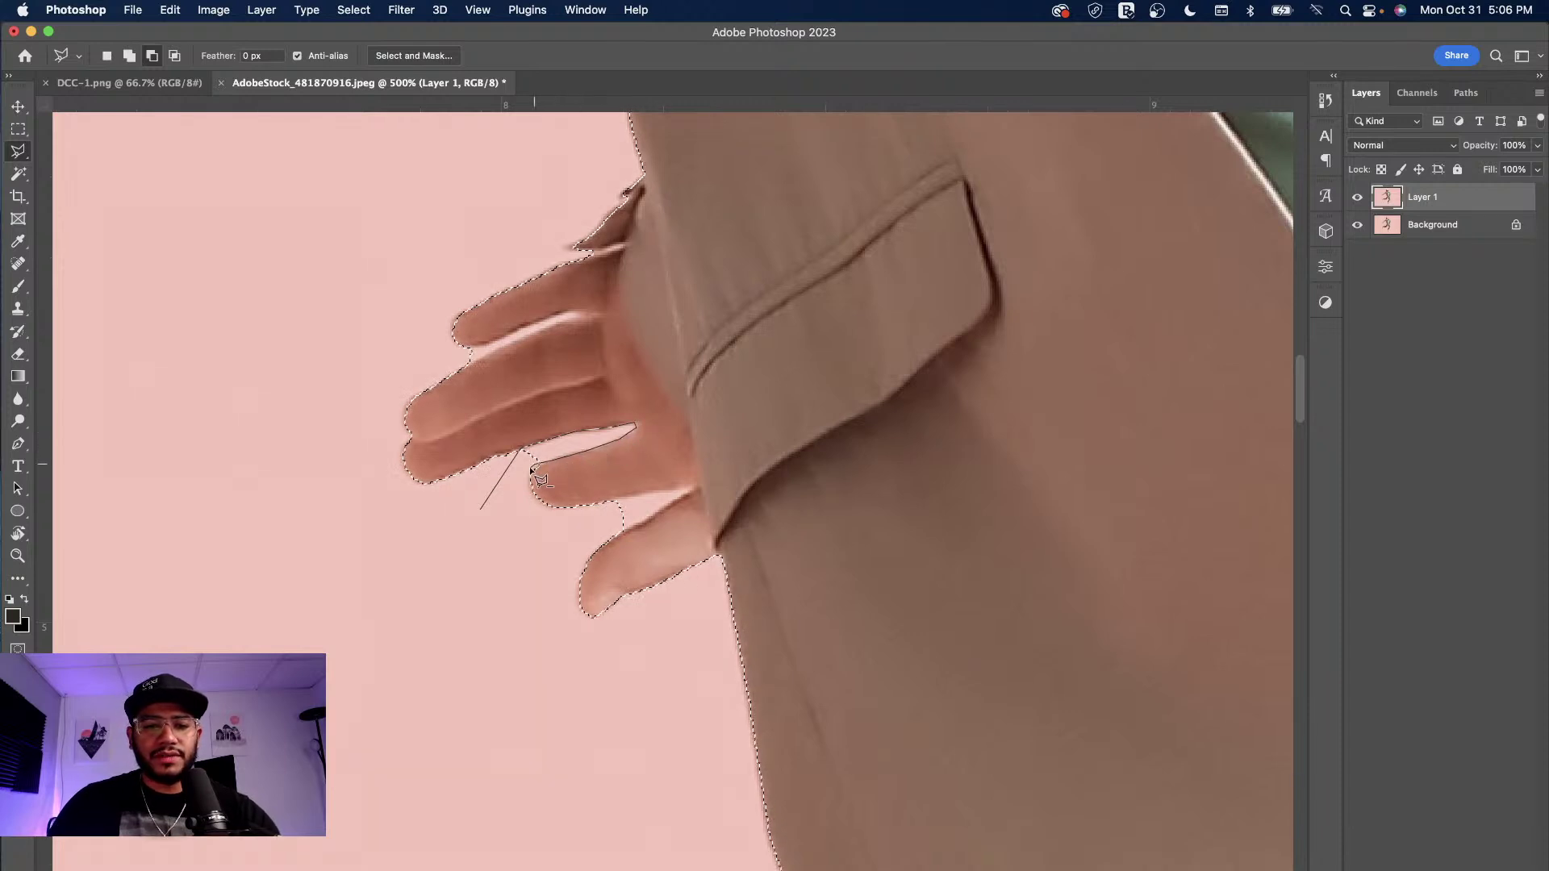
{"action": "double_click", "coordinate": [480, 510]}
- Subtract the pink gap between the two lowest fingers of the hand behind the jacket from the selection
{"action": "left_click", "coordinate": [557, 530]}
{"action": "left_click", "coordinate": [613, 501]}
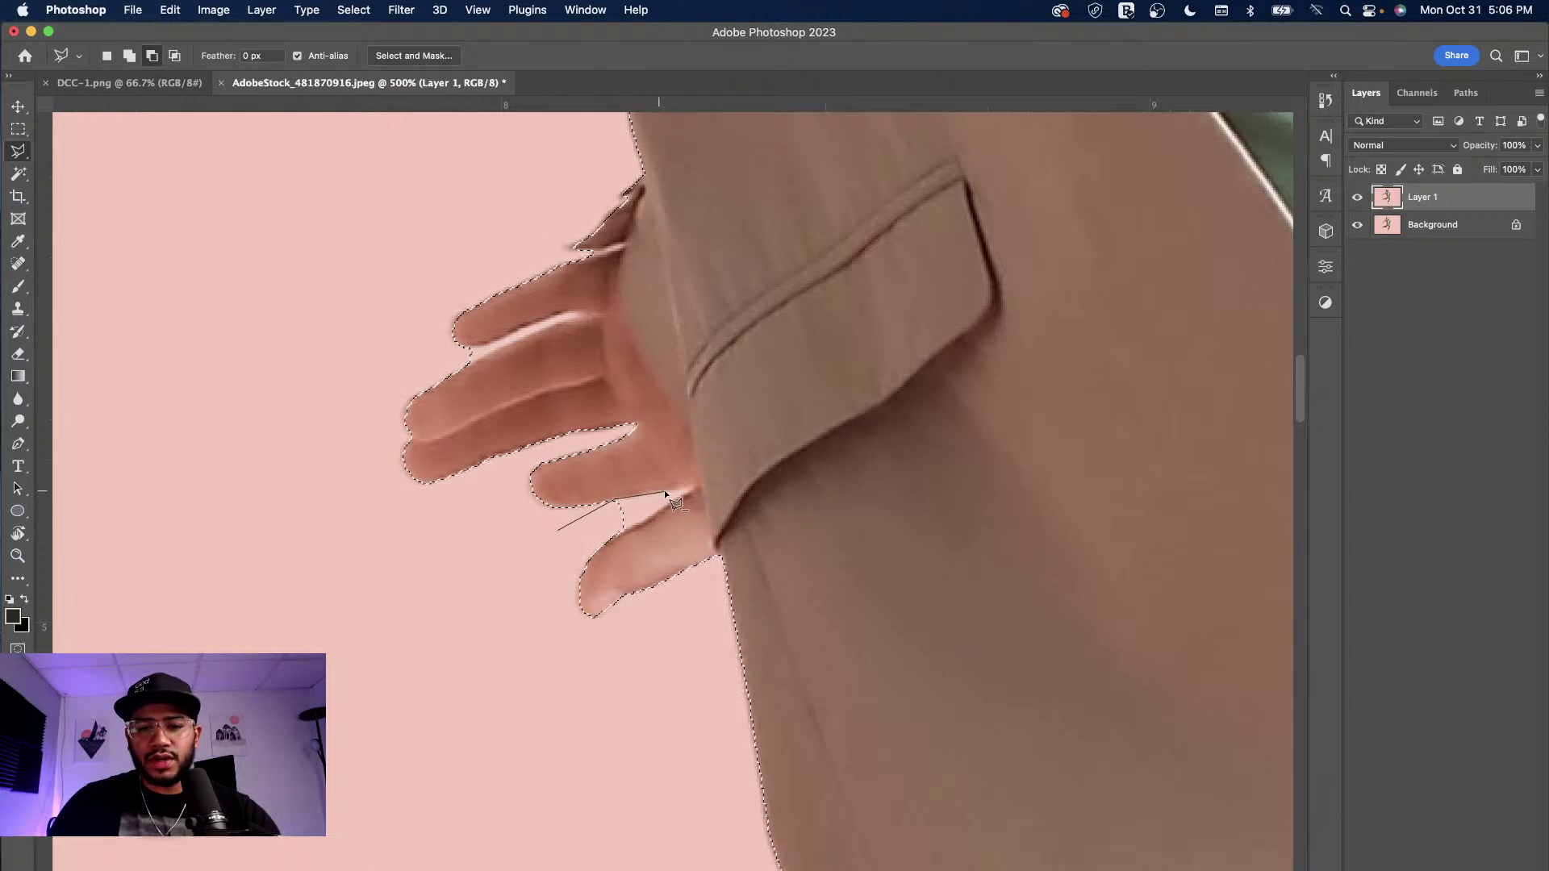
{"action": "left_click", "coordinate": [690, 488]}
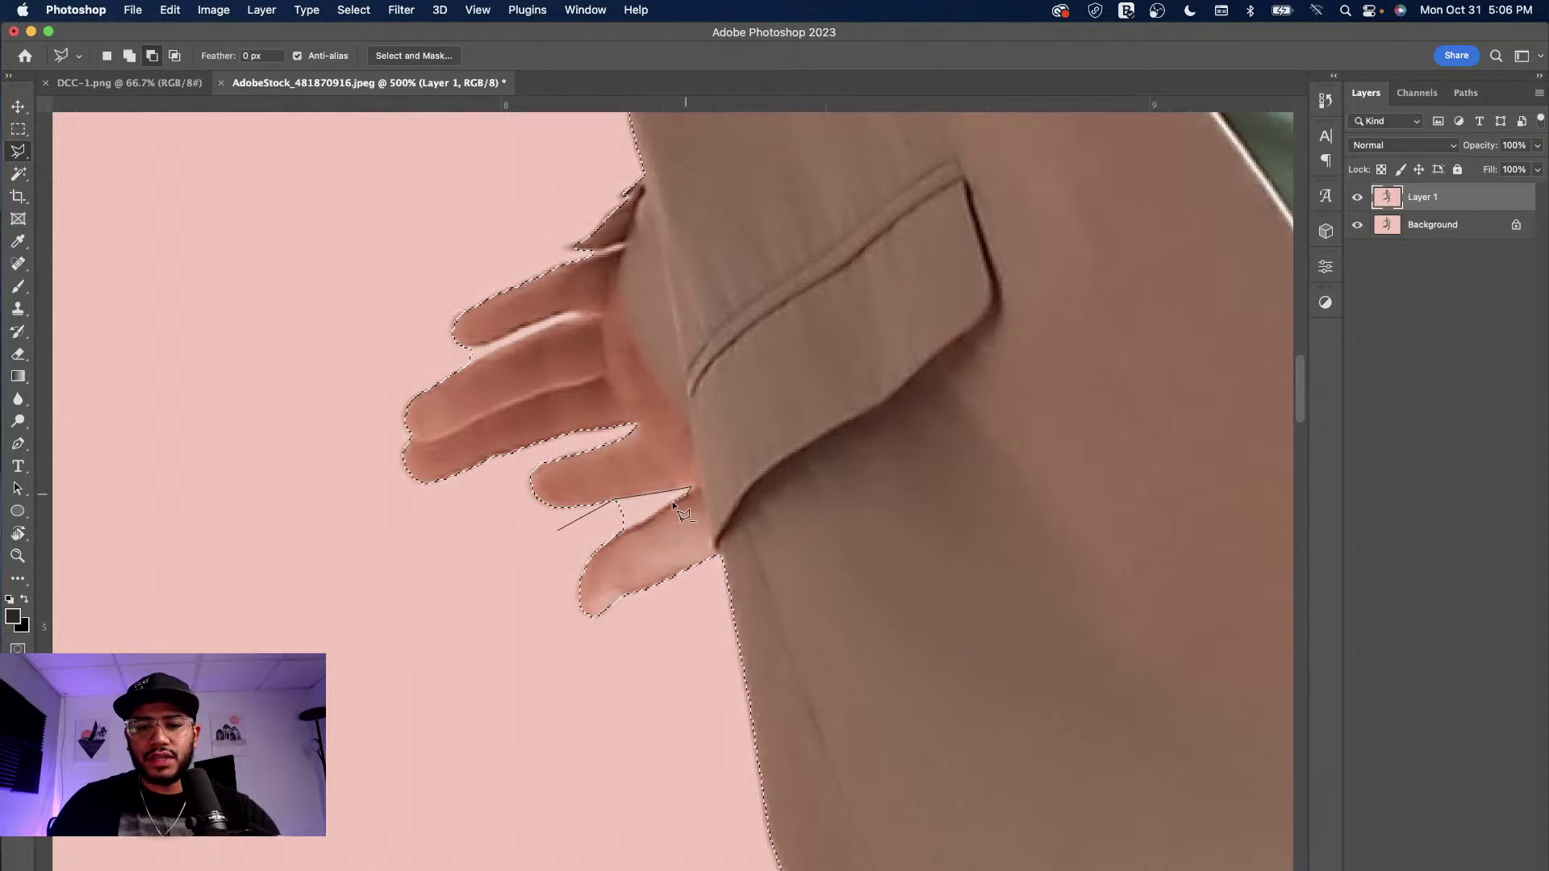
{"action": "left_click", "coordinate": [621, 534]}
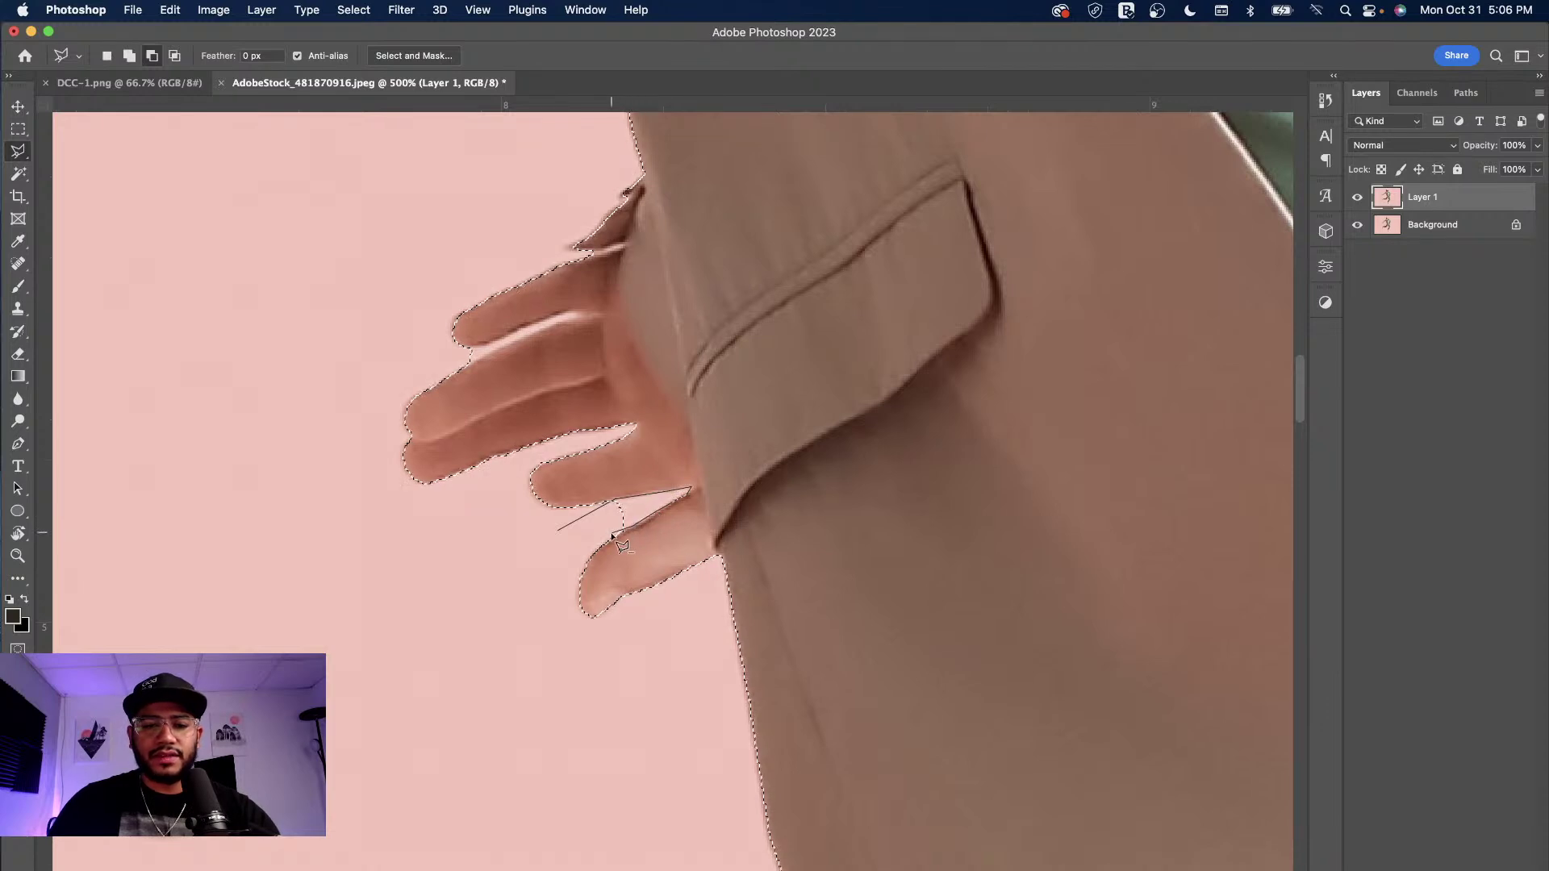
{"action": "left_click", "coordinate": [556, 533]}
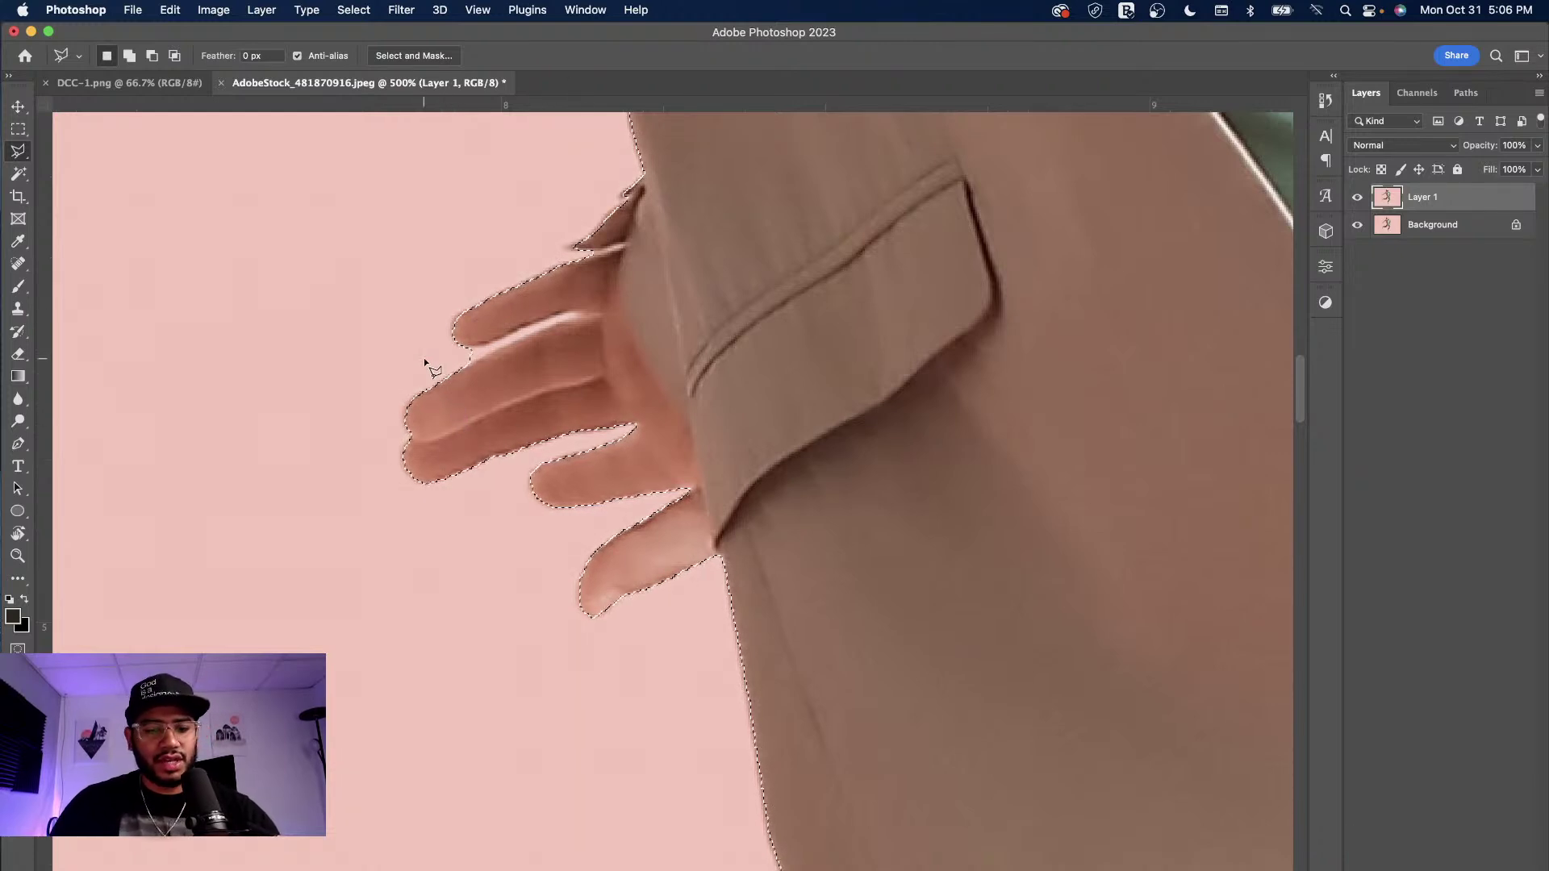
- Subtract the pink gap between the two uppermost fingers of the hand behind the jacket from the selection
{"action": "key", "text": "alt"}
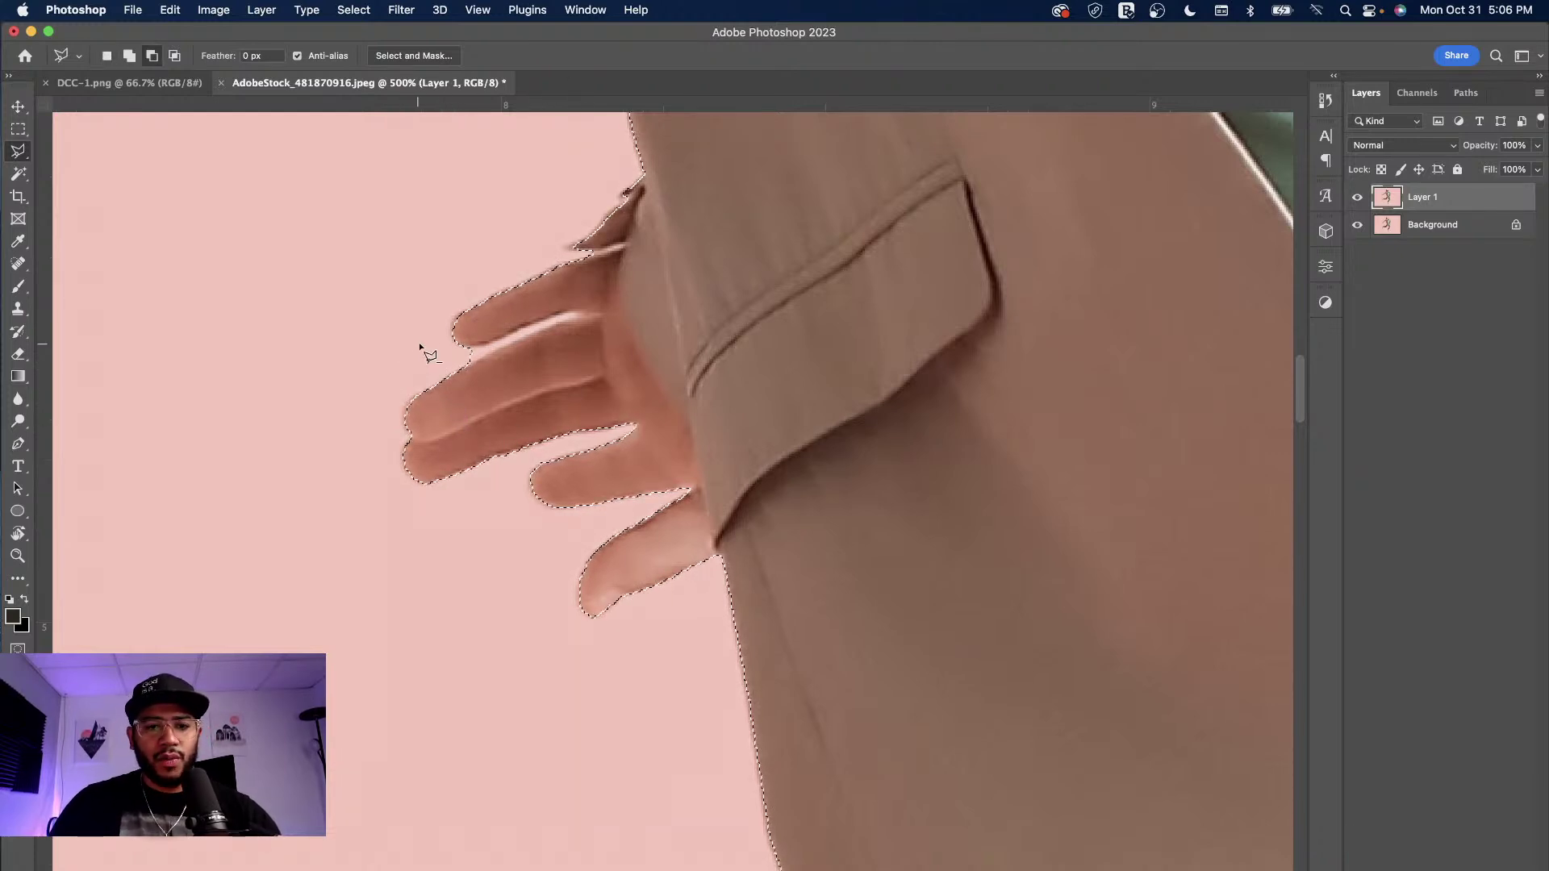
{"action": "left_click", "coordinate": [418, 335]}
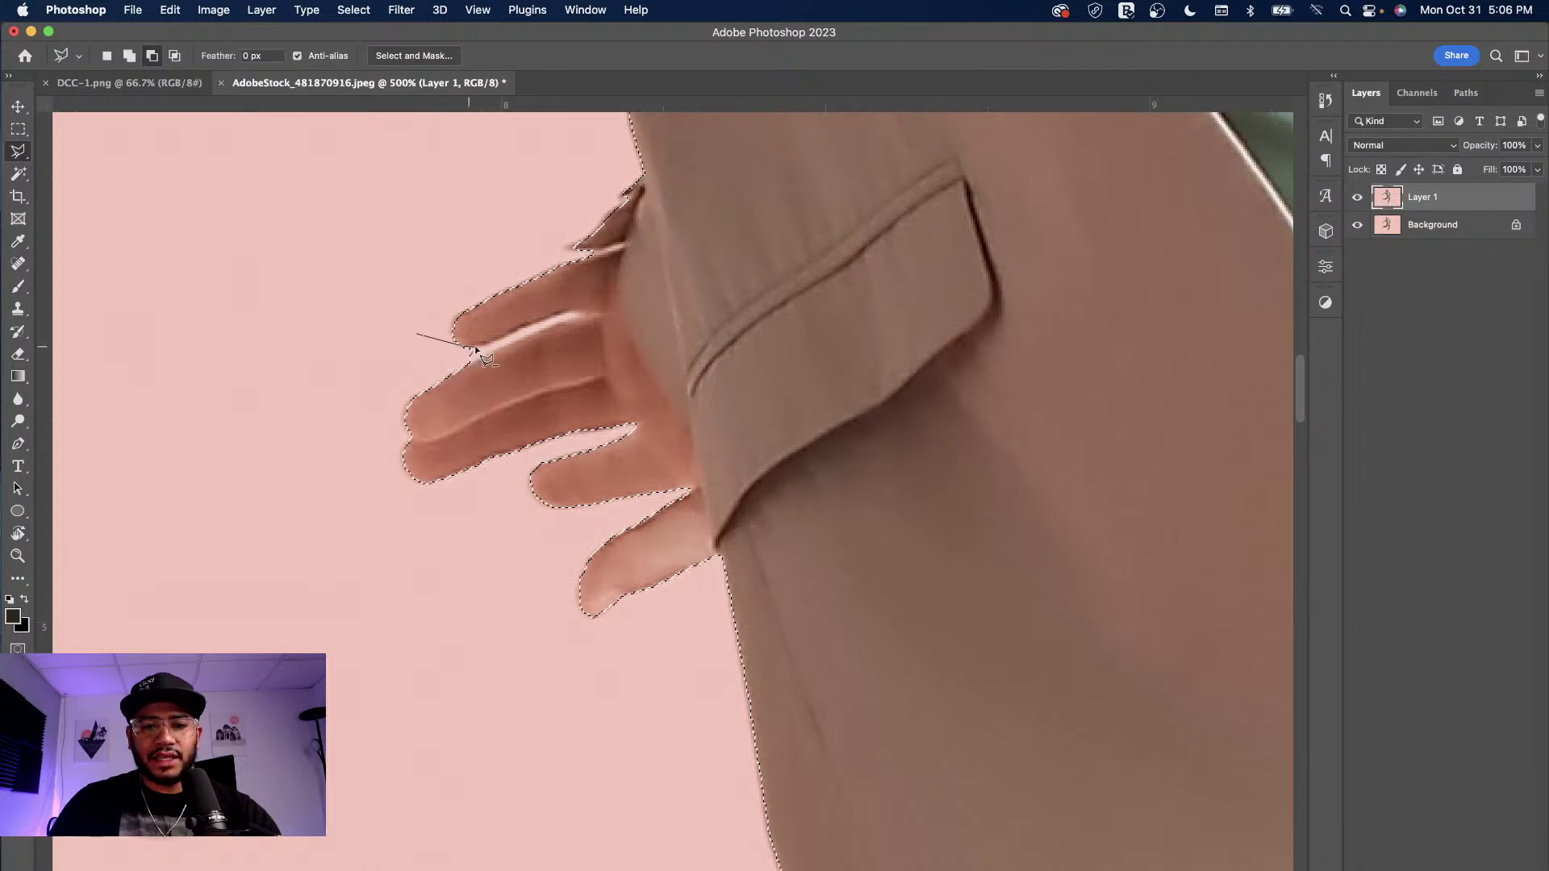
{"action": "left_click", "coordinate": [484, 346]}
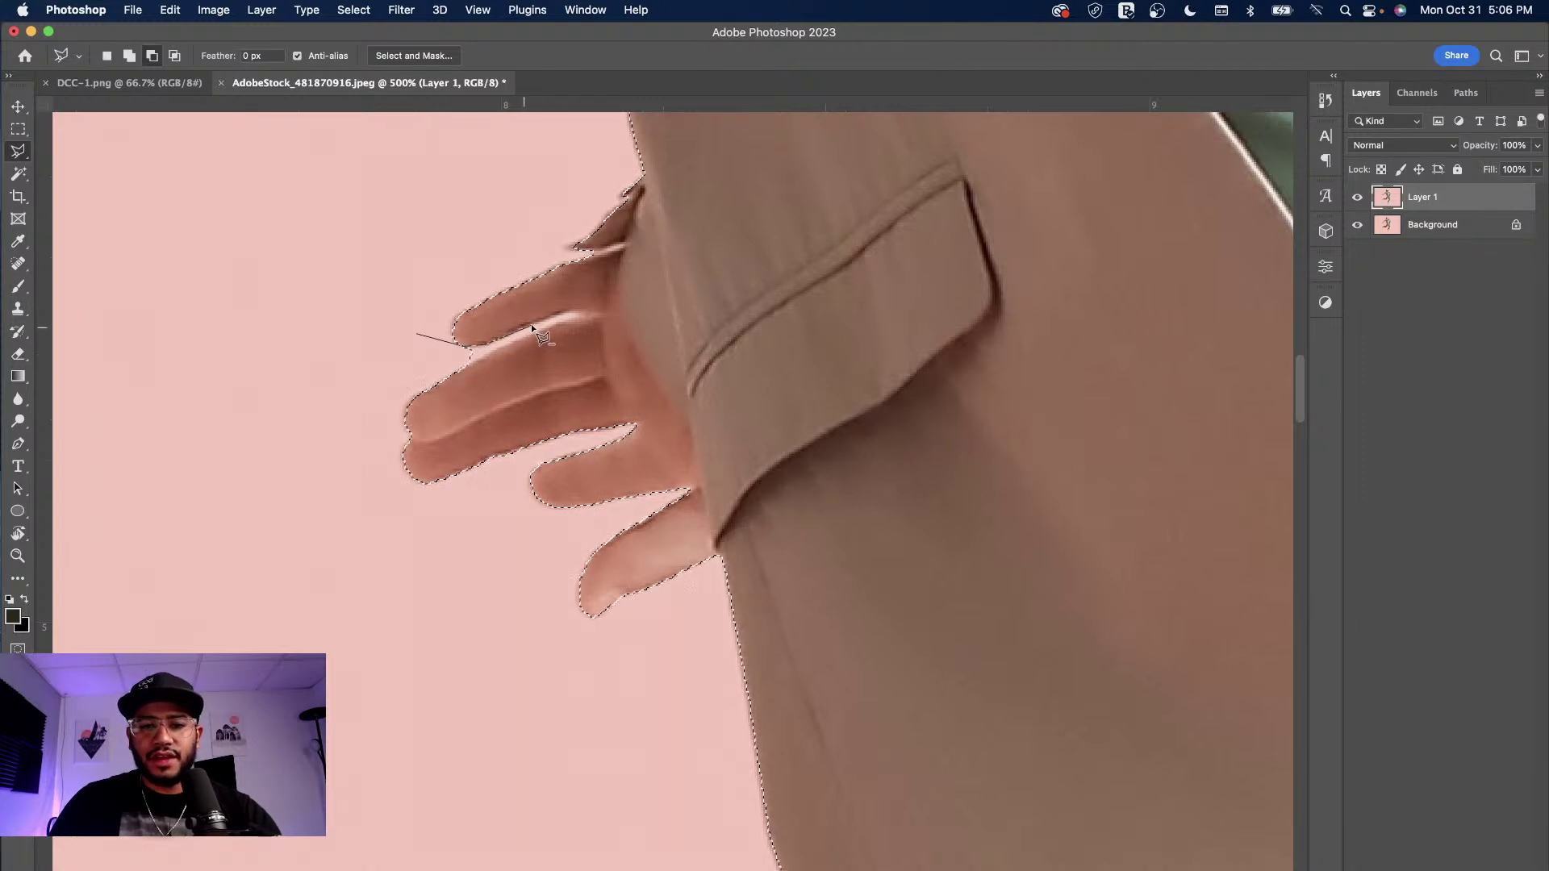
{"action": "left_click", "coordinate": [579, 314]}
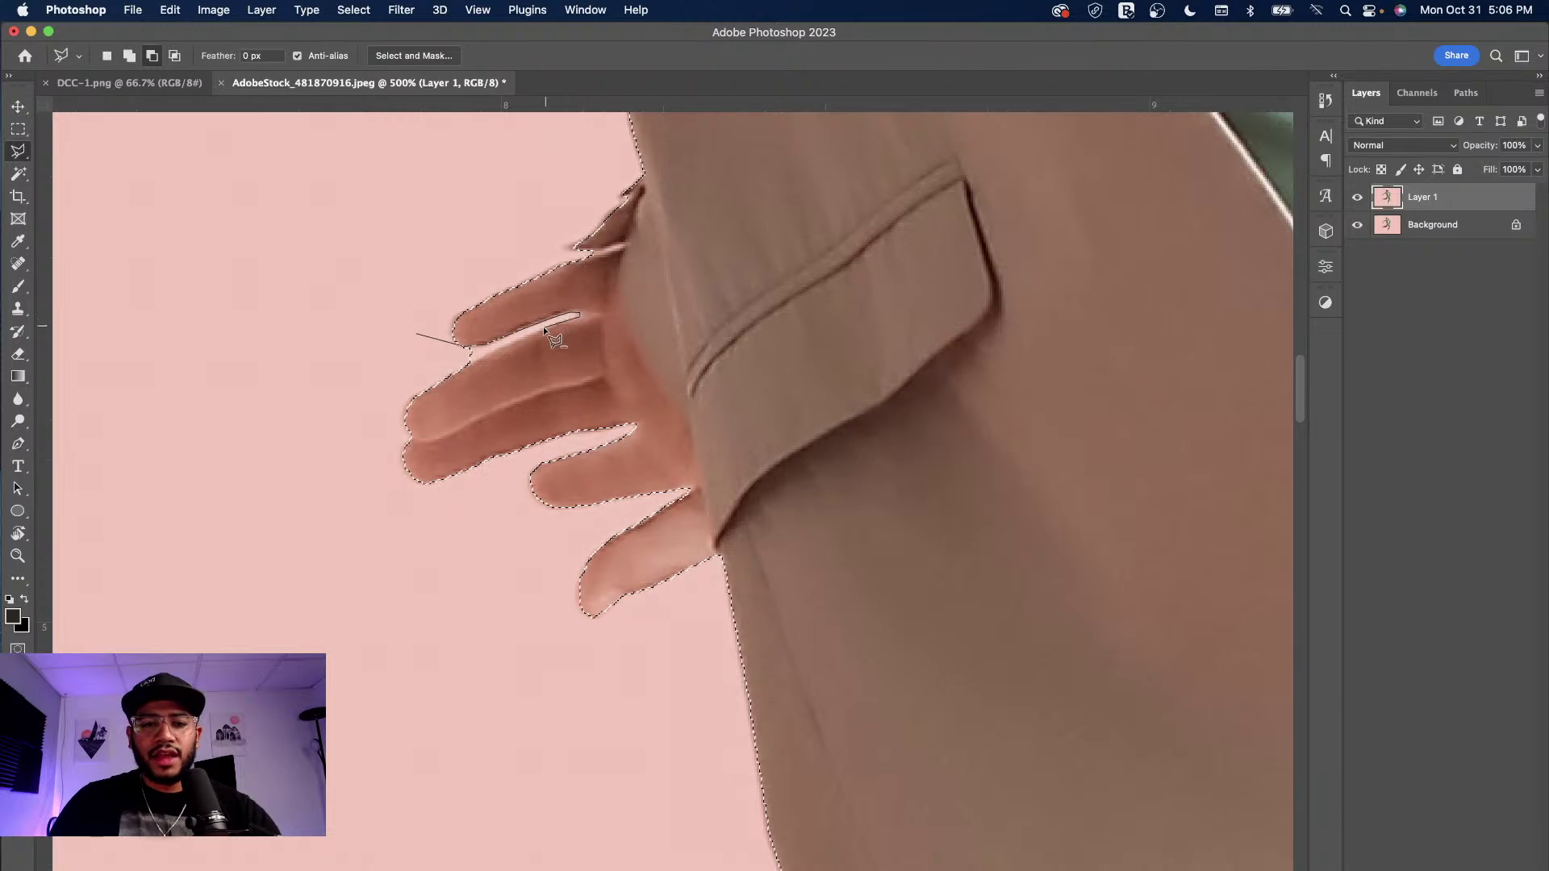
{"action": "left_click", "coordinate": [468, 363]}
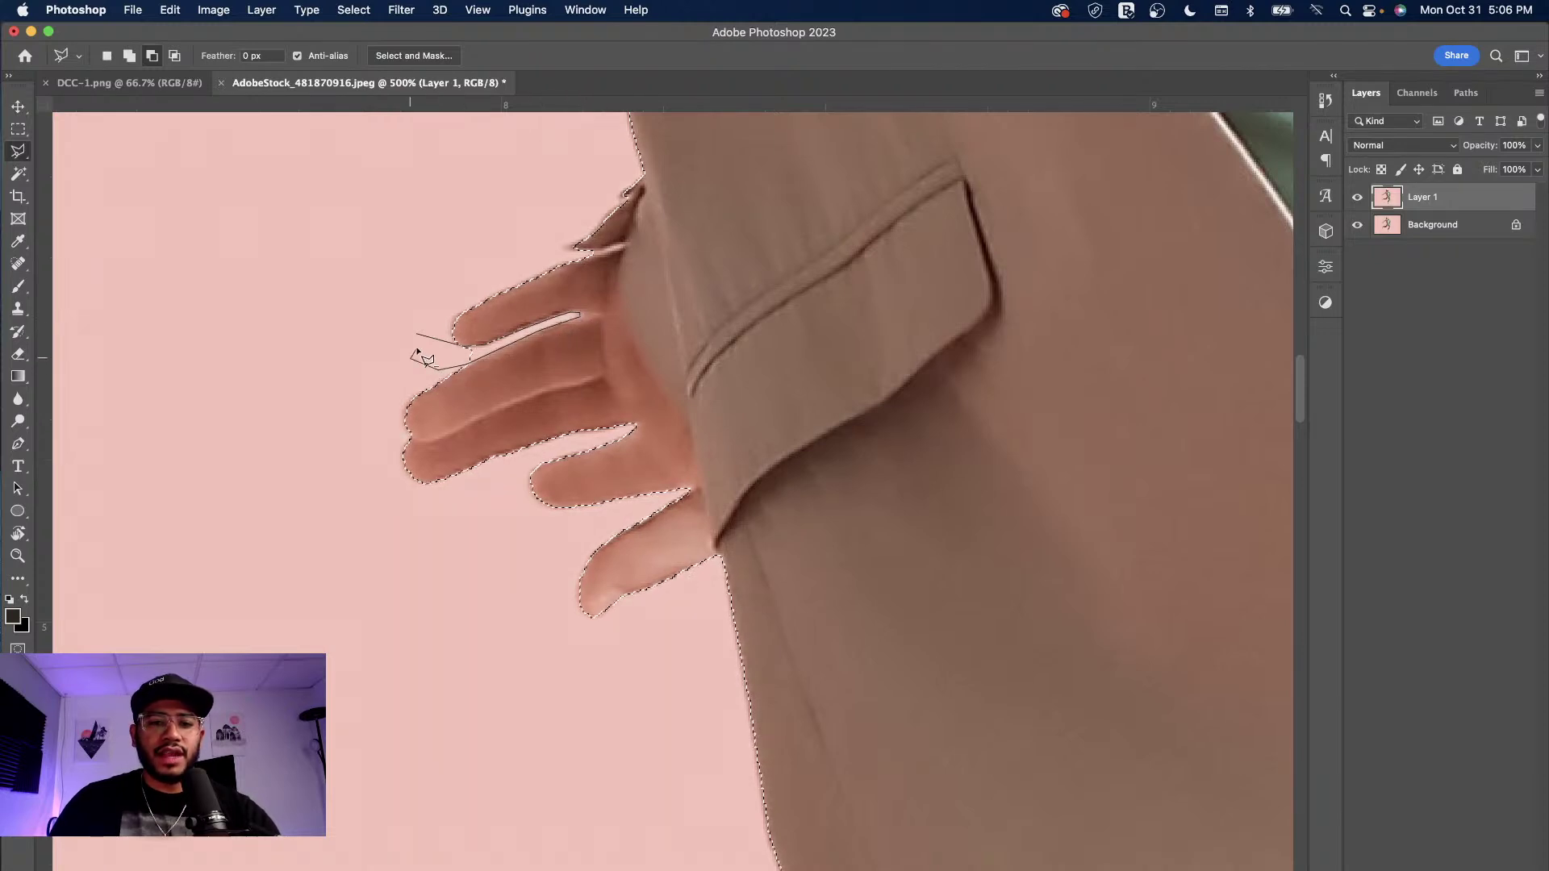
{"action": "double_click", "coordinate": [419, 336]}
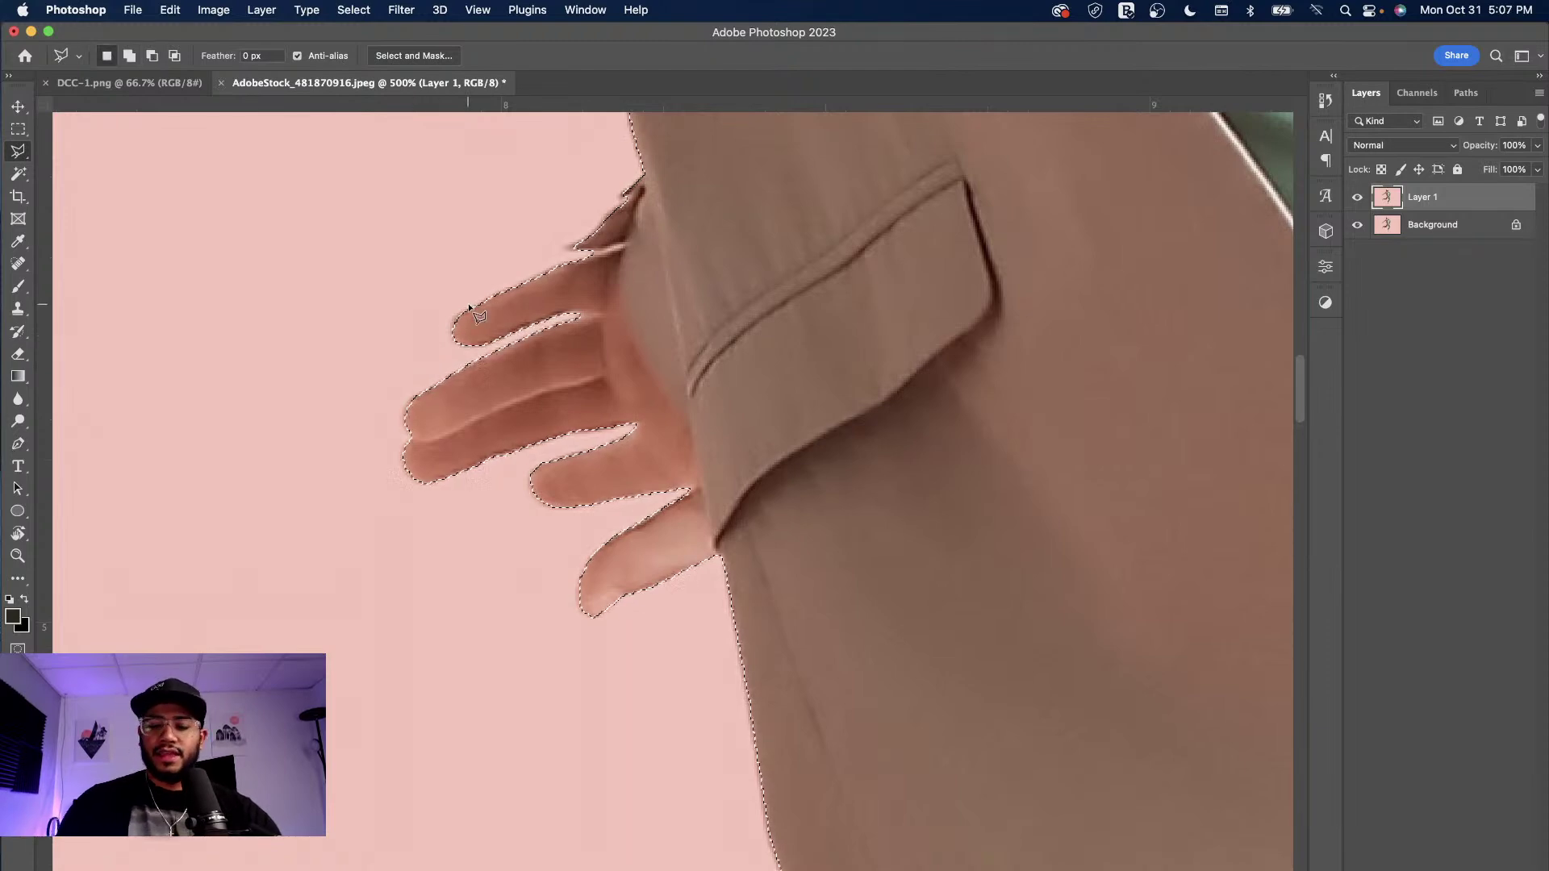
- Subtract the pink gap between the top two fingers of the outstretched arm's hand from the selection with the Polygonal Lasso tool
{"action": "key", "text": "super+1"}
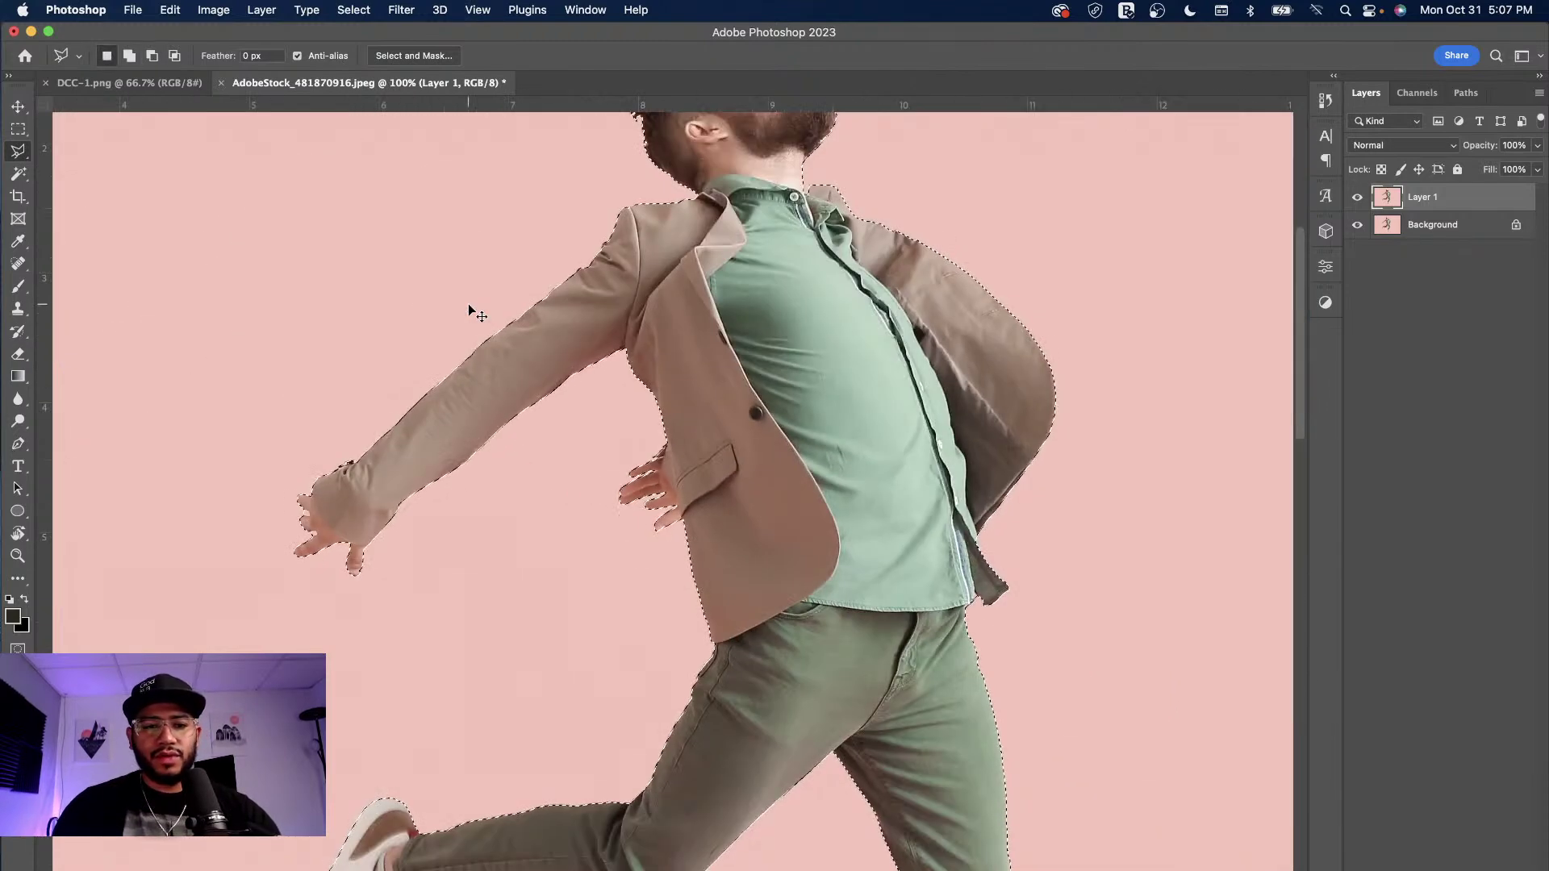
{"action": "key", "text": "super+equal"}
{"action": "key", "text": "super+equal"}
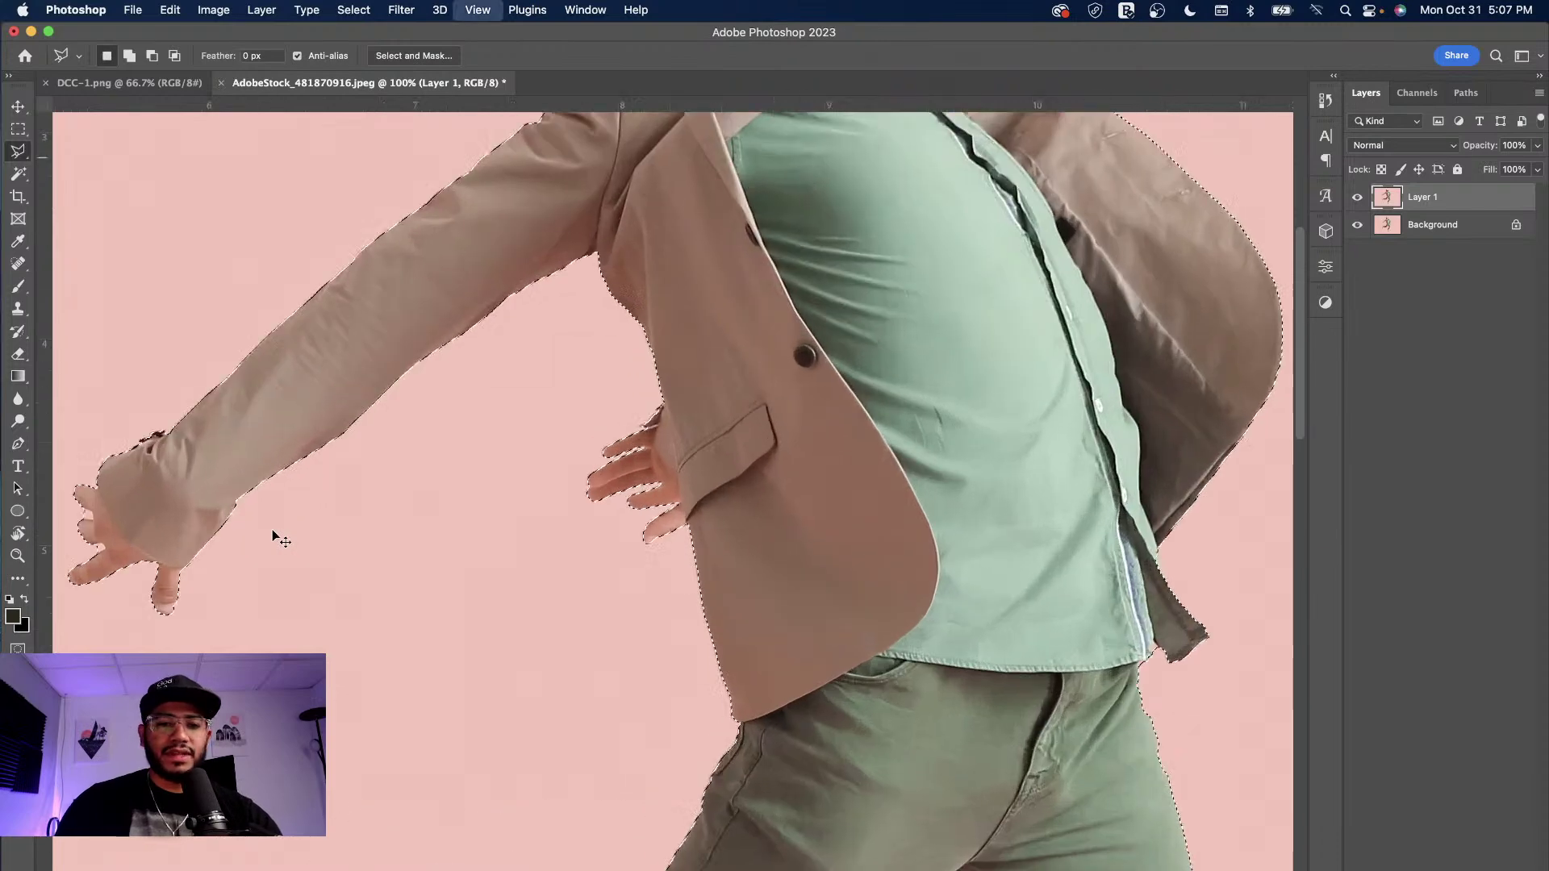
{"action": "left_click_drag", "start_coordinate": [252, 485], "coordinate": [923, 428]}
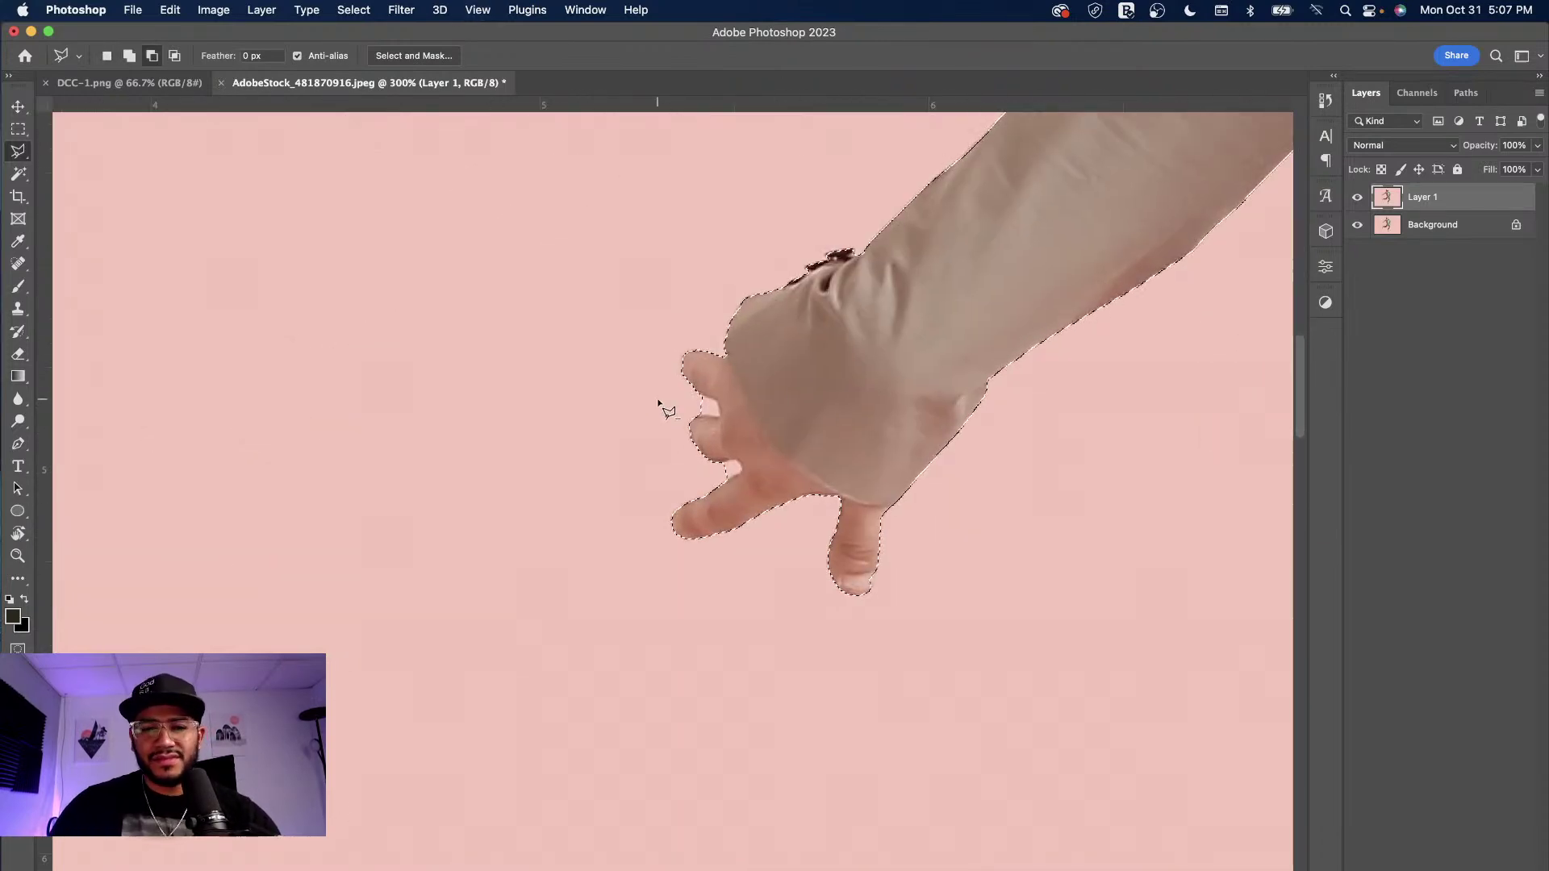
{"action": "left_click", "coordinate": [666, 411], "text": "alt"}
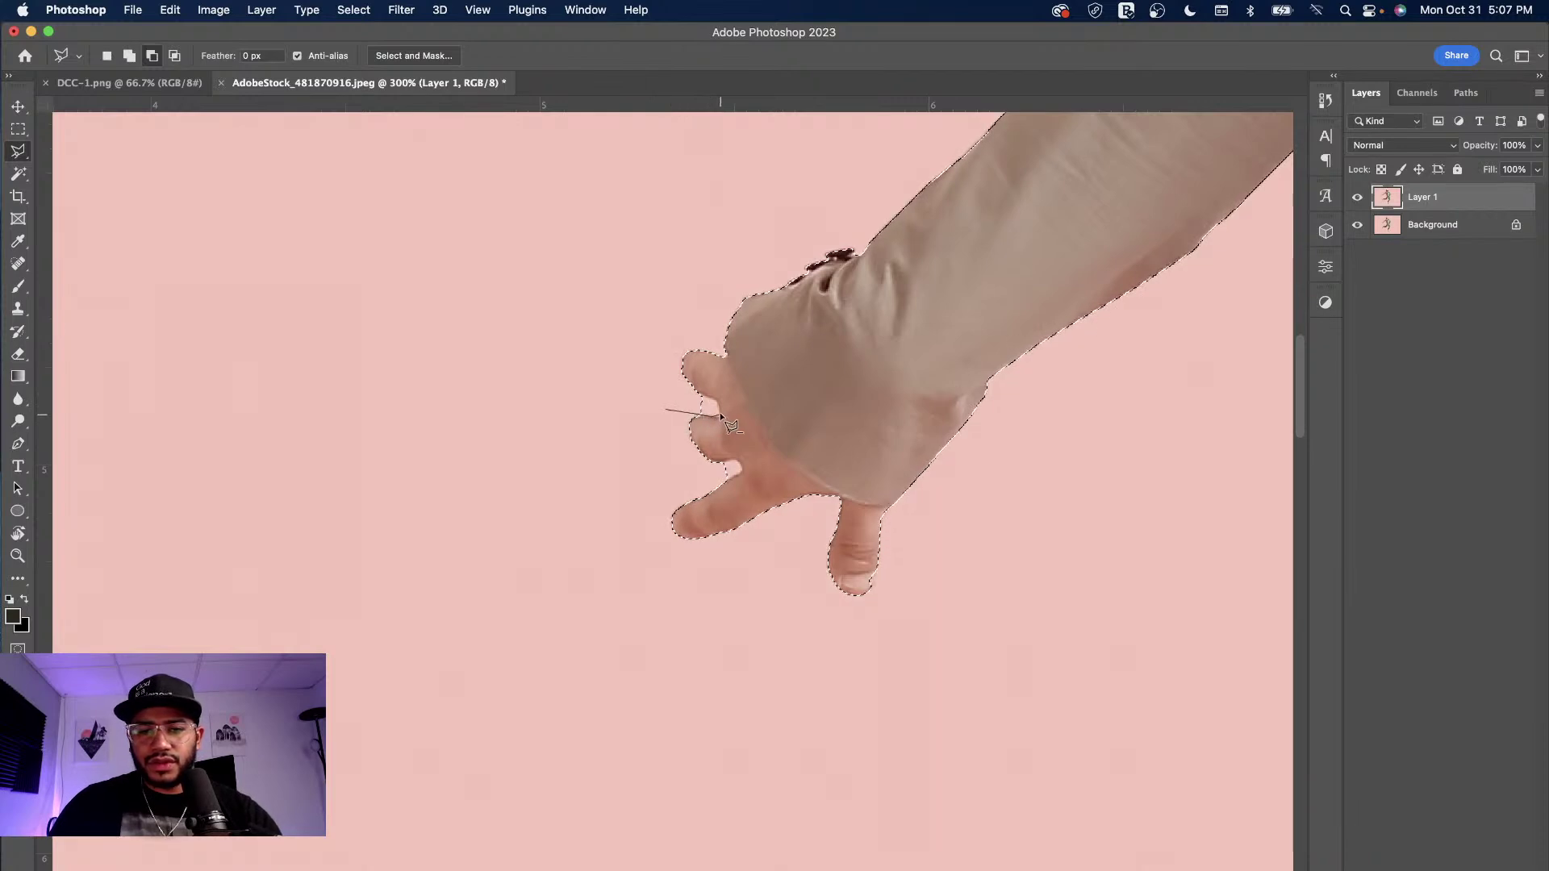
{"action": "left_click", "coordinate": [720, 414]}
{"action": "left_click", "coordinate": [718, 400]}
{"action": "left_click", "coordinate": [698, 392]}
{"action": "left_click", "coordinate": [648, 391]}
{"action": "left_click", "coordinate": [664, 410]}
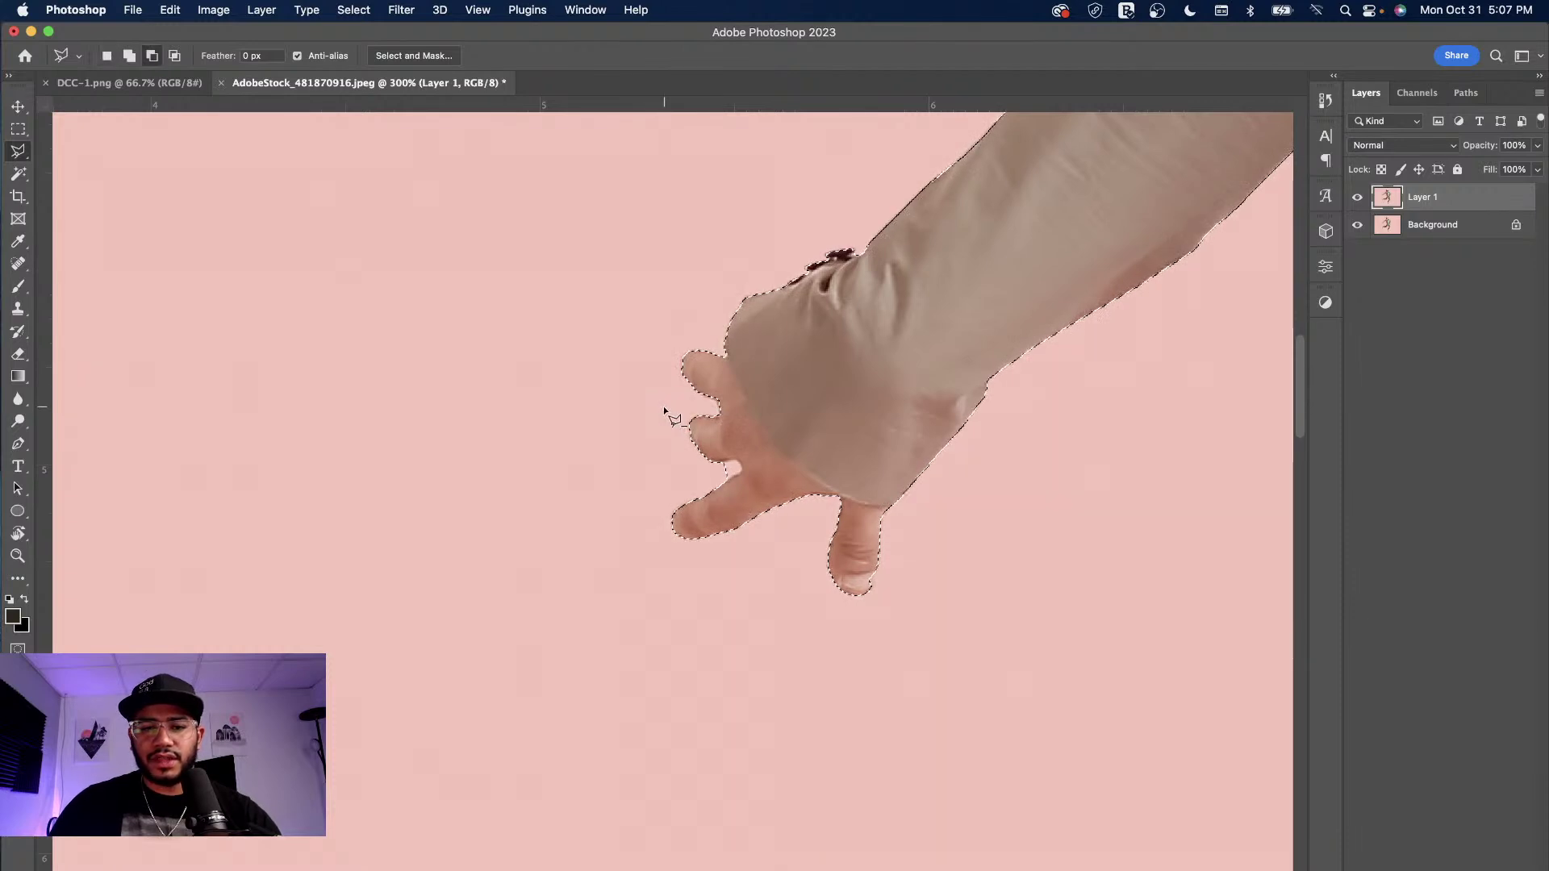
- Subtract the pink gap between the second and third fingers of the outstretched arm's hand from the selection
{"action": "left_click", "coordinate": [674, 474]}
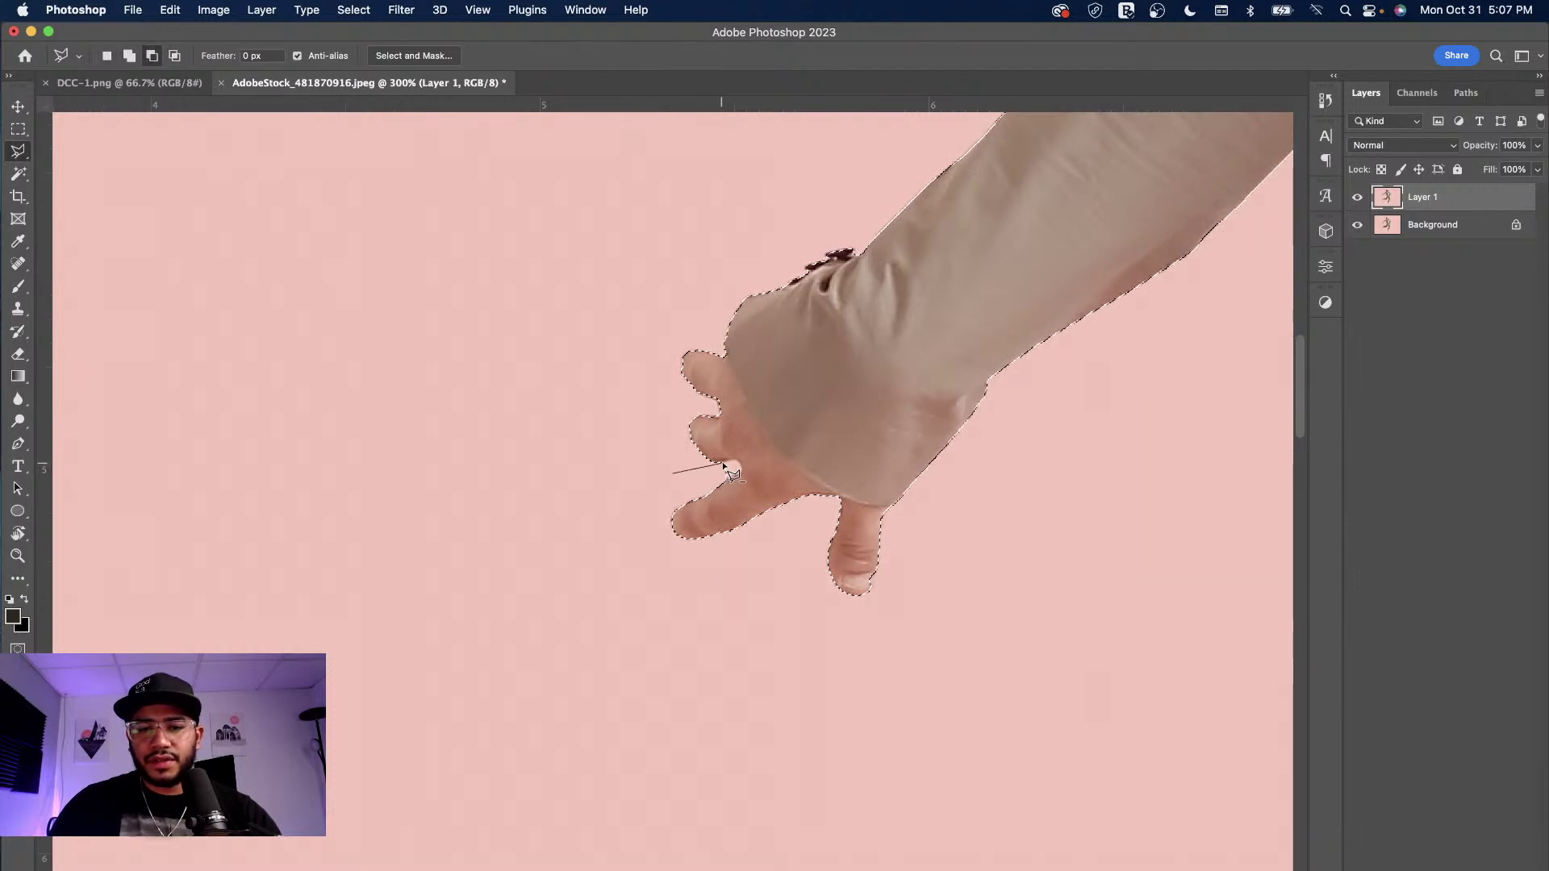
{"action": "left_click", "coordinate": [740, 463]}
{"action": "left_click", "coordinate": [726, 481]}
- Open the man's selection in the Select and Mask workspace from the Rectangular Marquee tool
{"action": "key", "text": "super+minus"}
{"action": "key", "text": "super+minus"}
{"action": "key", "text": "super+minus"}
{"action": "key", "text": "super+minus"}
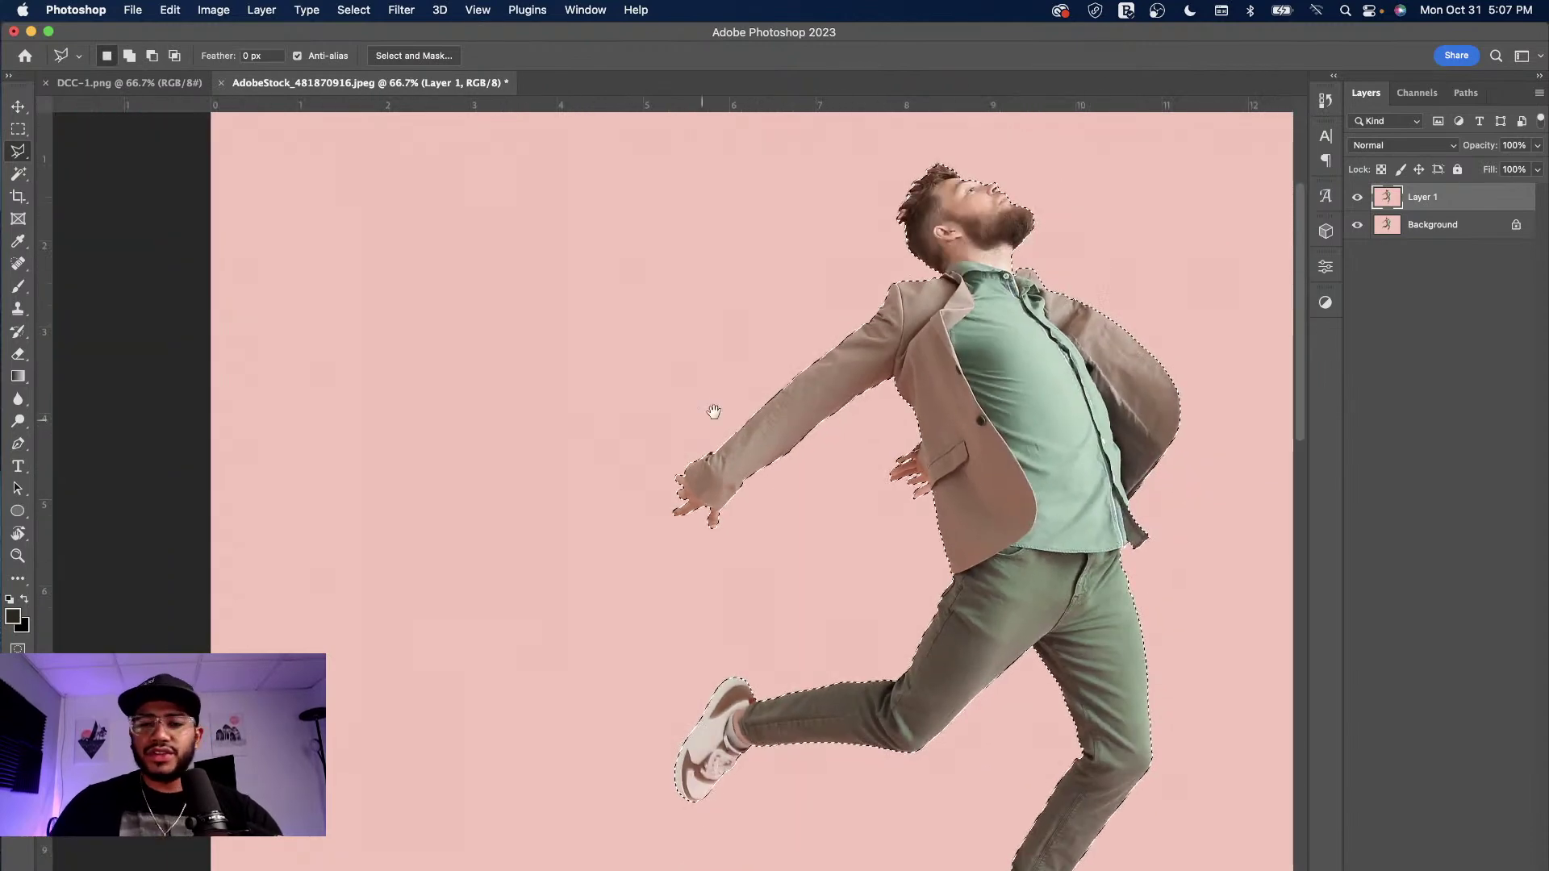
{"action": "left_click_drag", "start_coordinate": [1027, 422], "coordinate": [733, 308]}
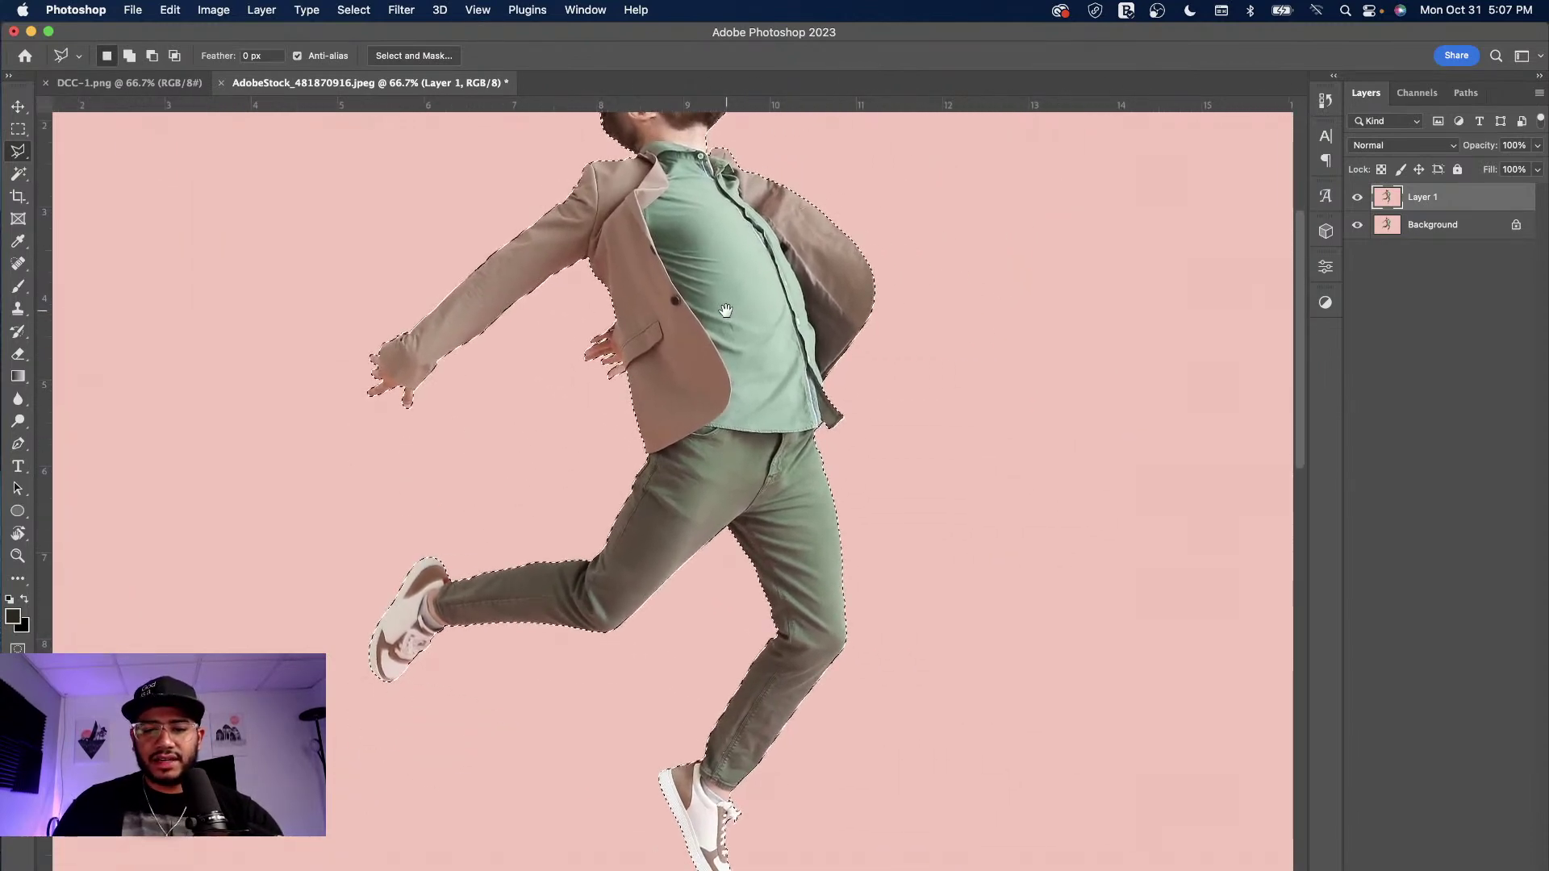
{"action": "left_click_drag", "start_coordinate": [830, 380], "coordinate": [806, 458]}
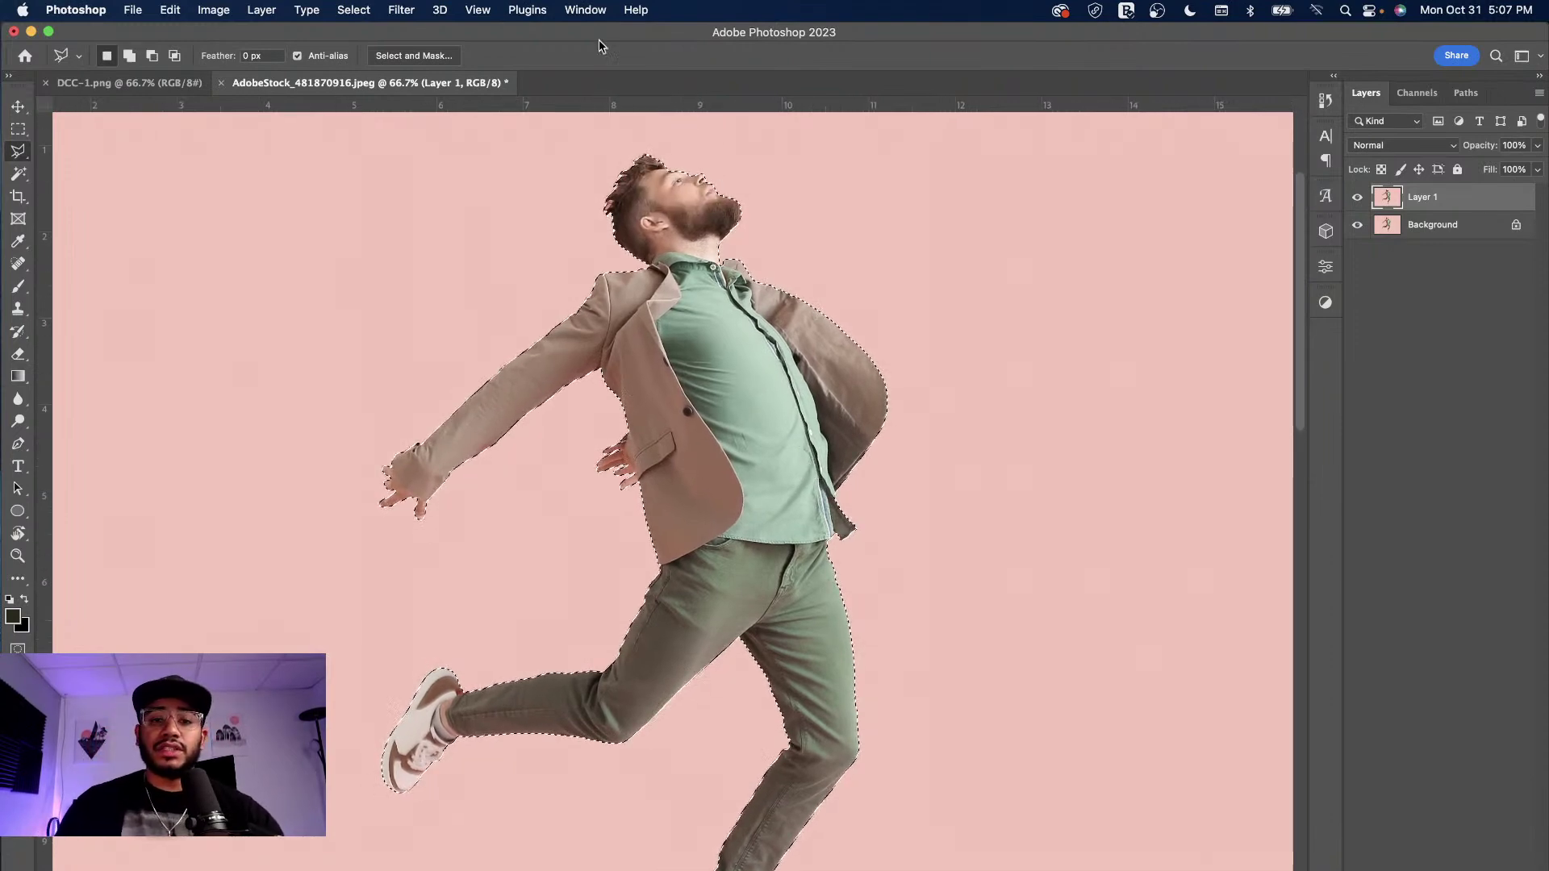
{"action": "left_click", "coordinate": [18, 129]}
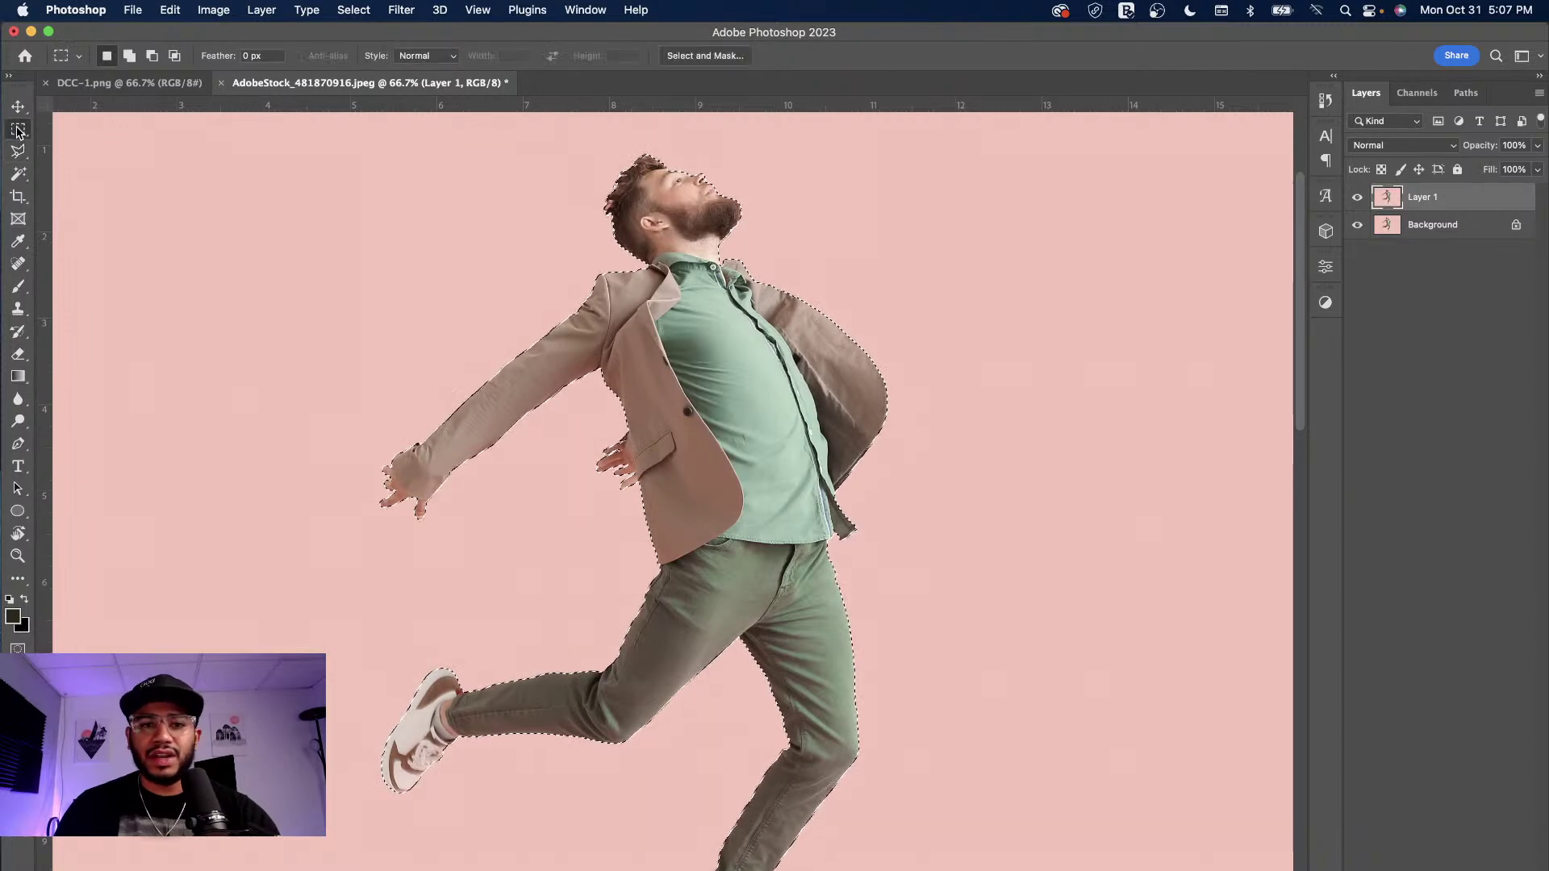
{"action": "left_click", "coordinate": [706, 56]}
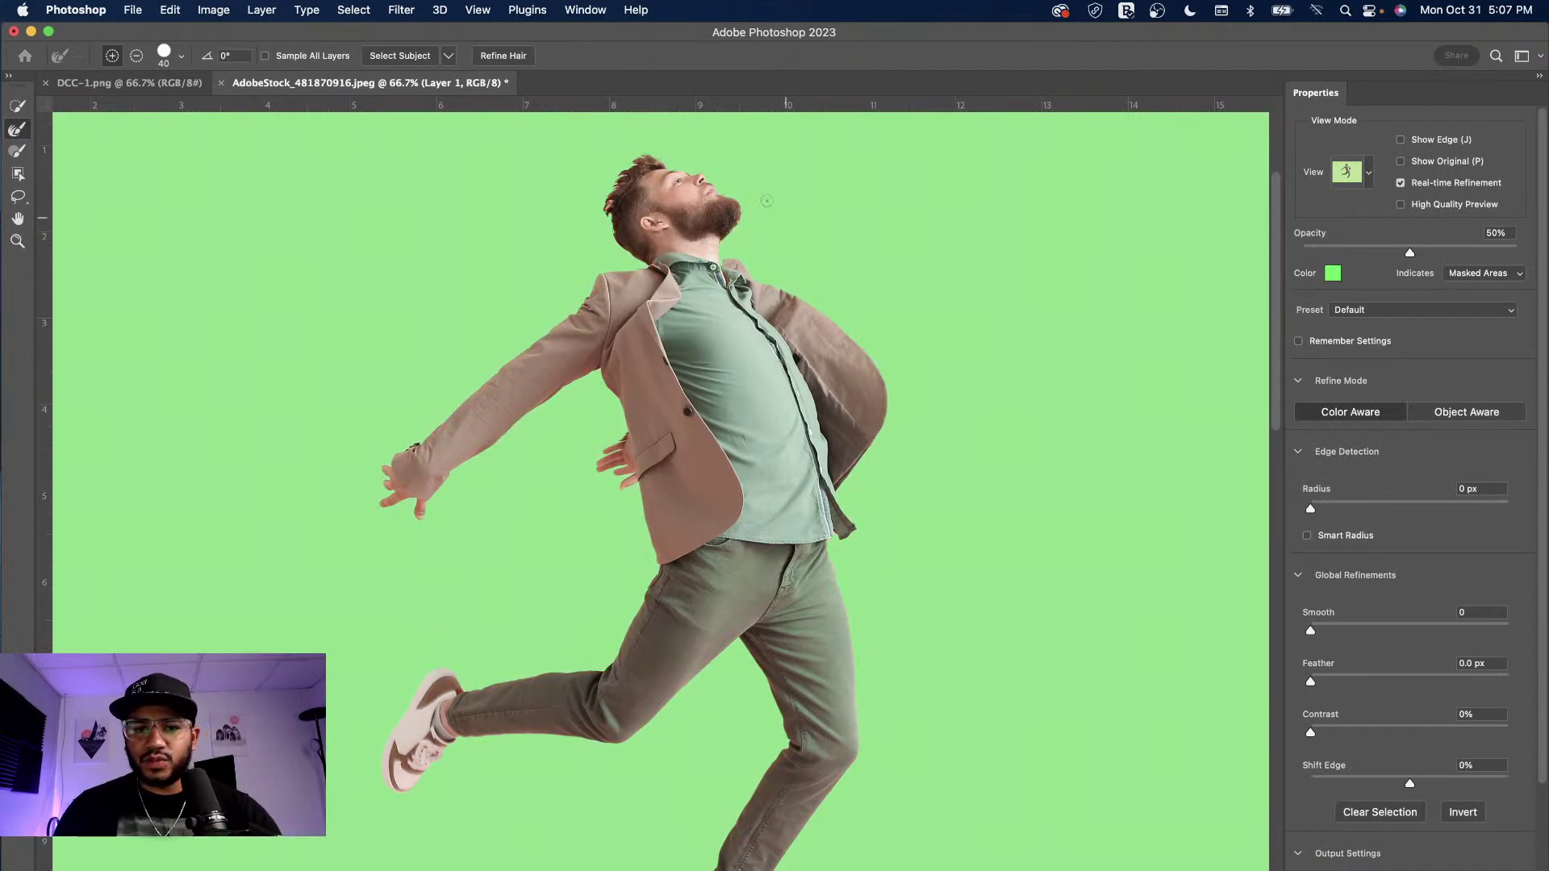
- Refine the hair edge along the back and top of the man's head with the Refine Edge Brush at size 60
{"action": "left_click_drag", "start_coordinate": [635, 284], "coordinate": [621, 394]}
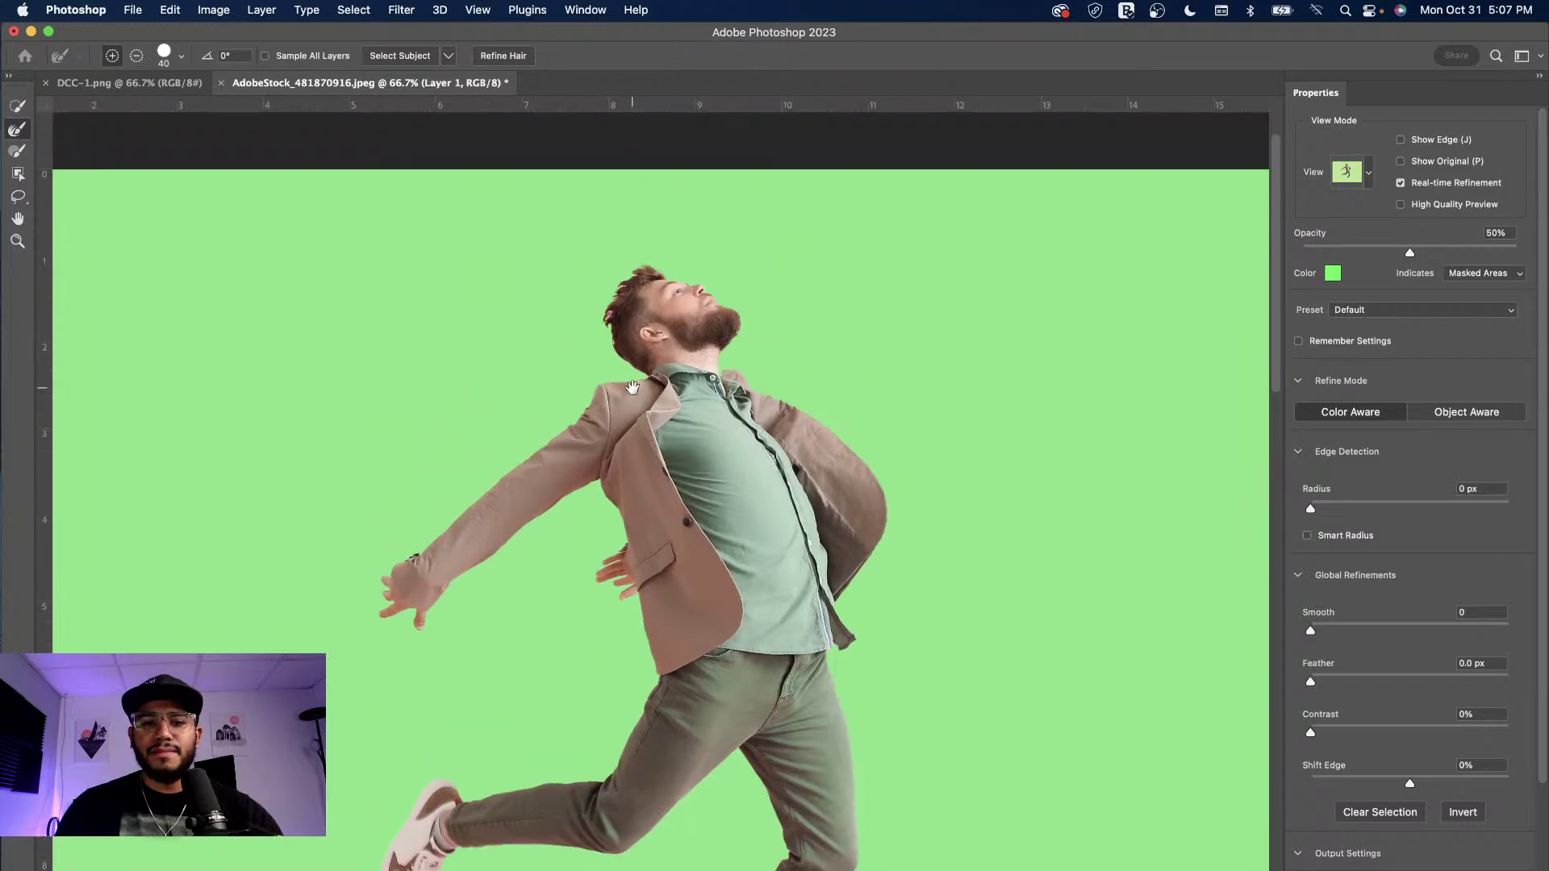
{"action": "key", "text": "super+plus"}
{"action": "key", "text": "super+plus"}
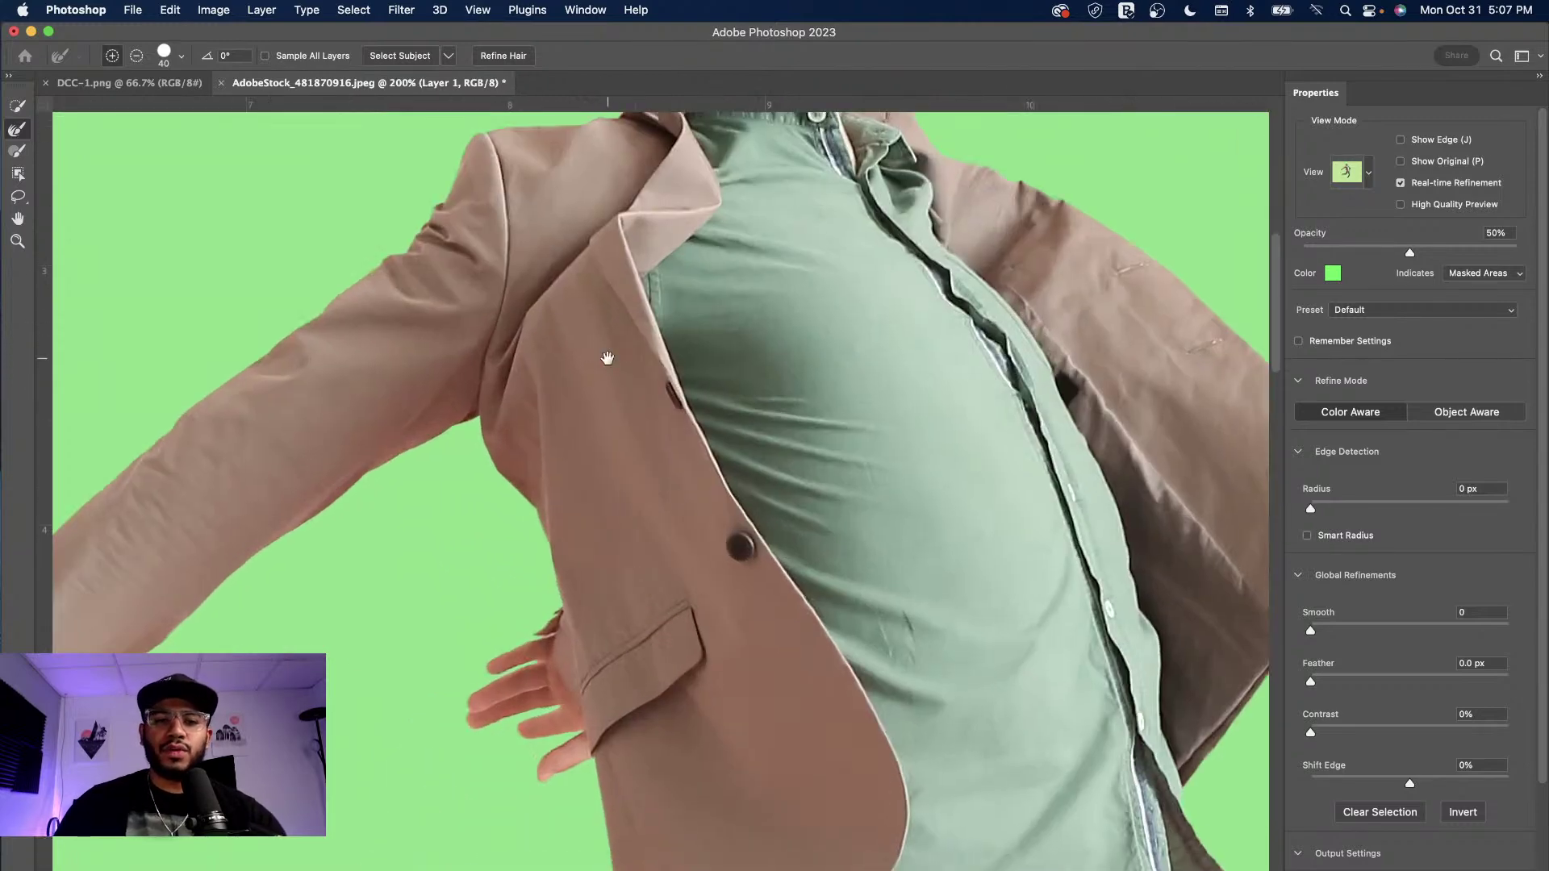
{"action": "left_click_drag", "start_coordinate": [705, 275], "coordinate": [760, 546]}
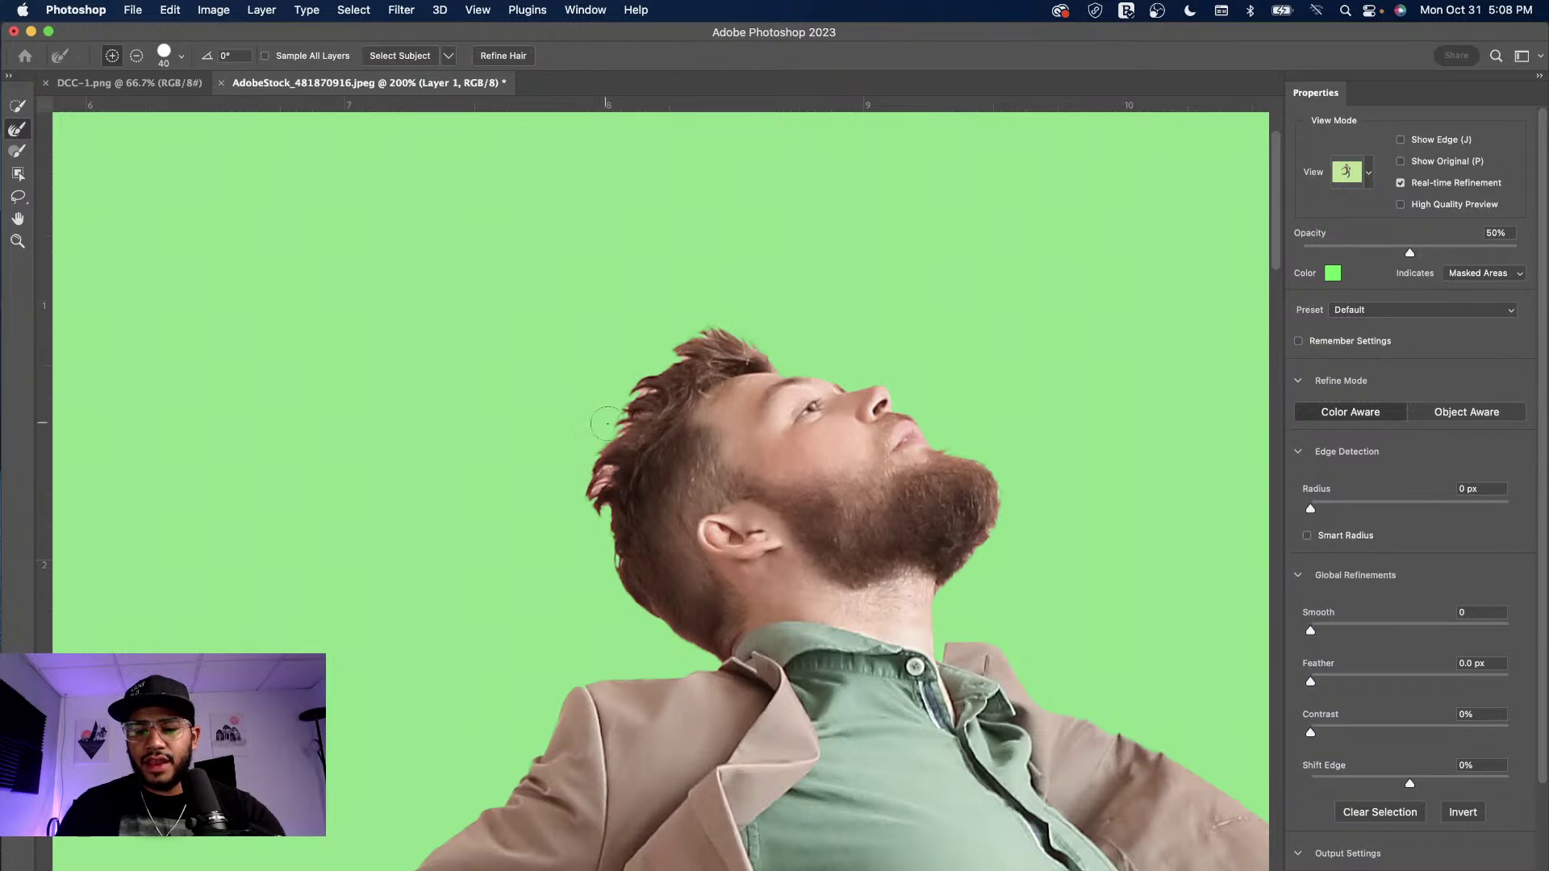
{"action": "key", "text": "bracketright"}
{"action": "key", "text": "bracketright"}
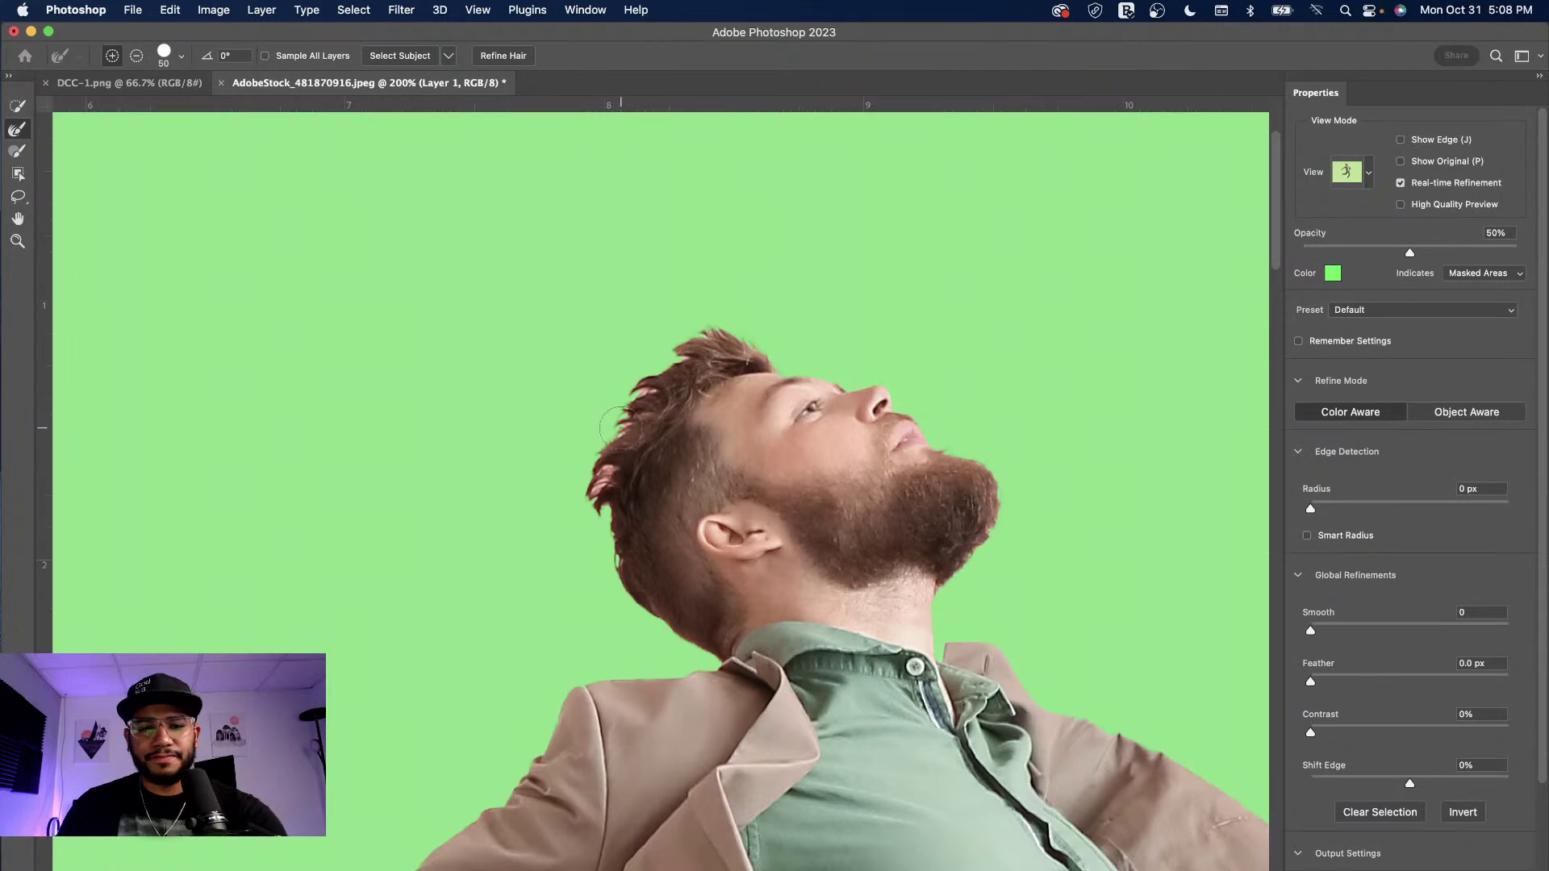
{"action": "key", "text": "bracketright"}
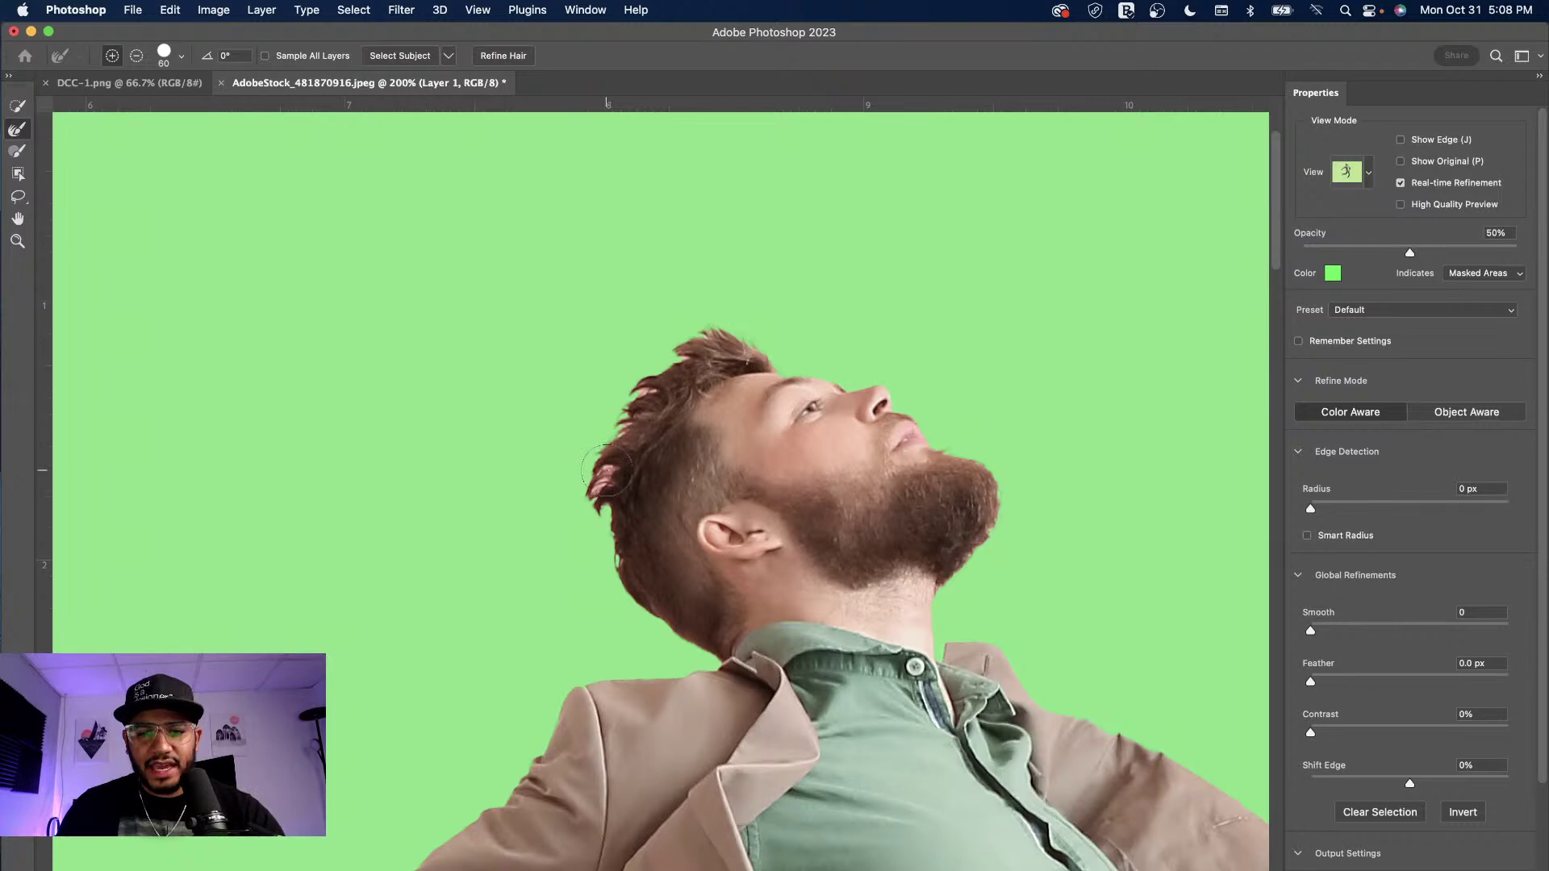
{"action": "left_click_drag", "start_coordinate": [607, 468], "coordinate": [595, 486]}
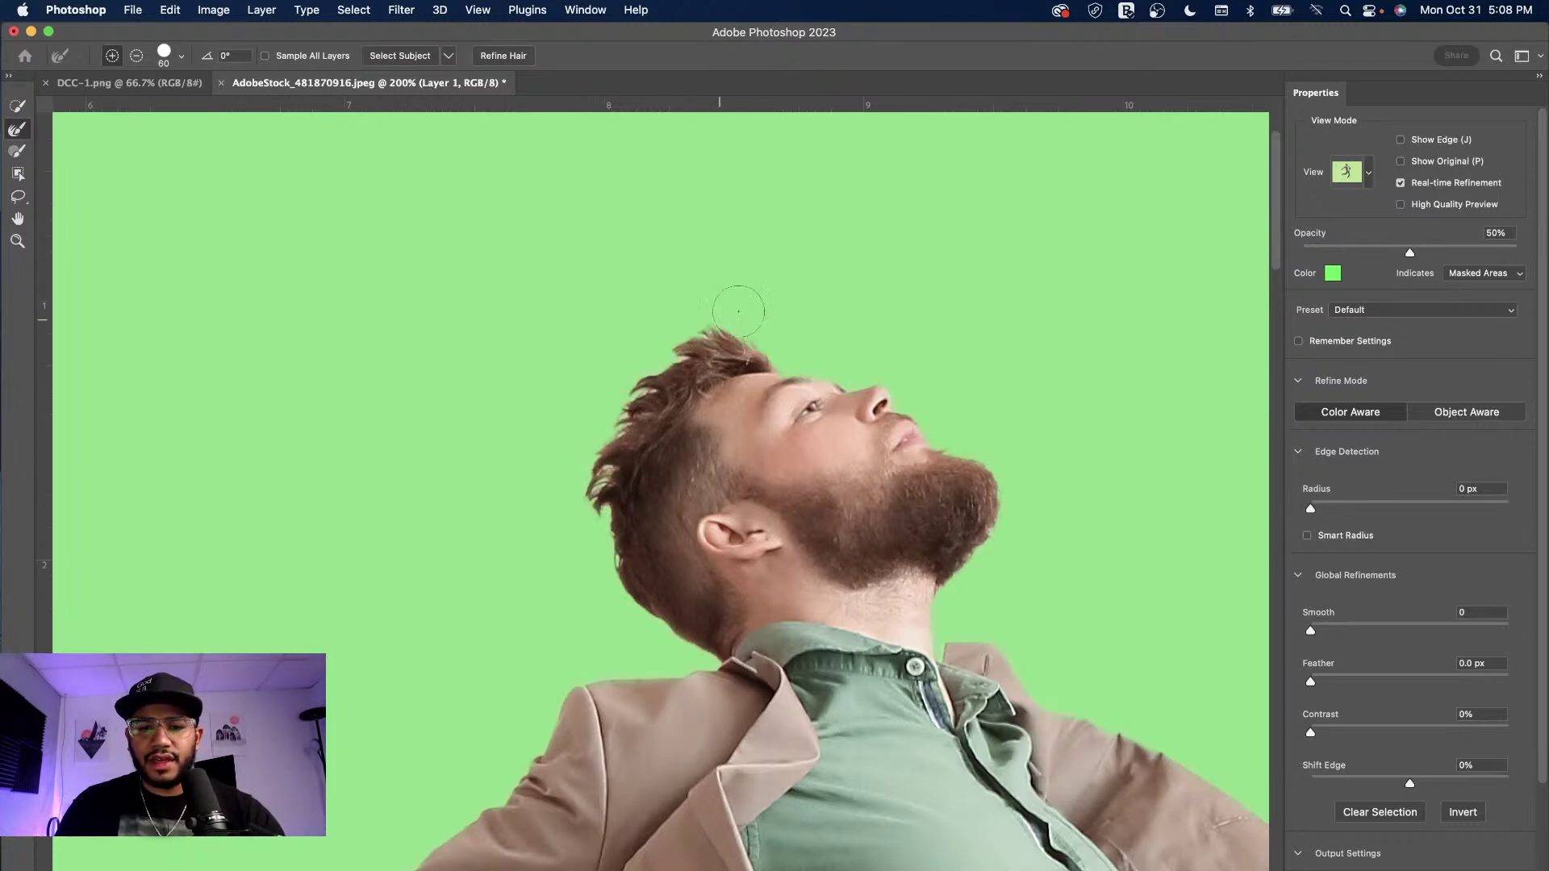
{"action": "left_click_drag", "start_coordinate": [589, 498], "coordinate": [616, 602]}
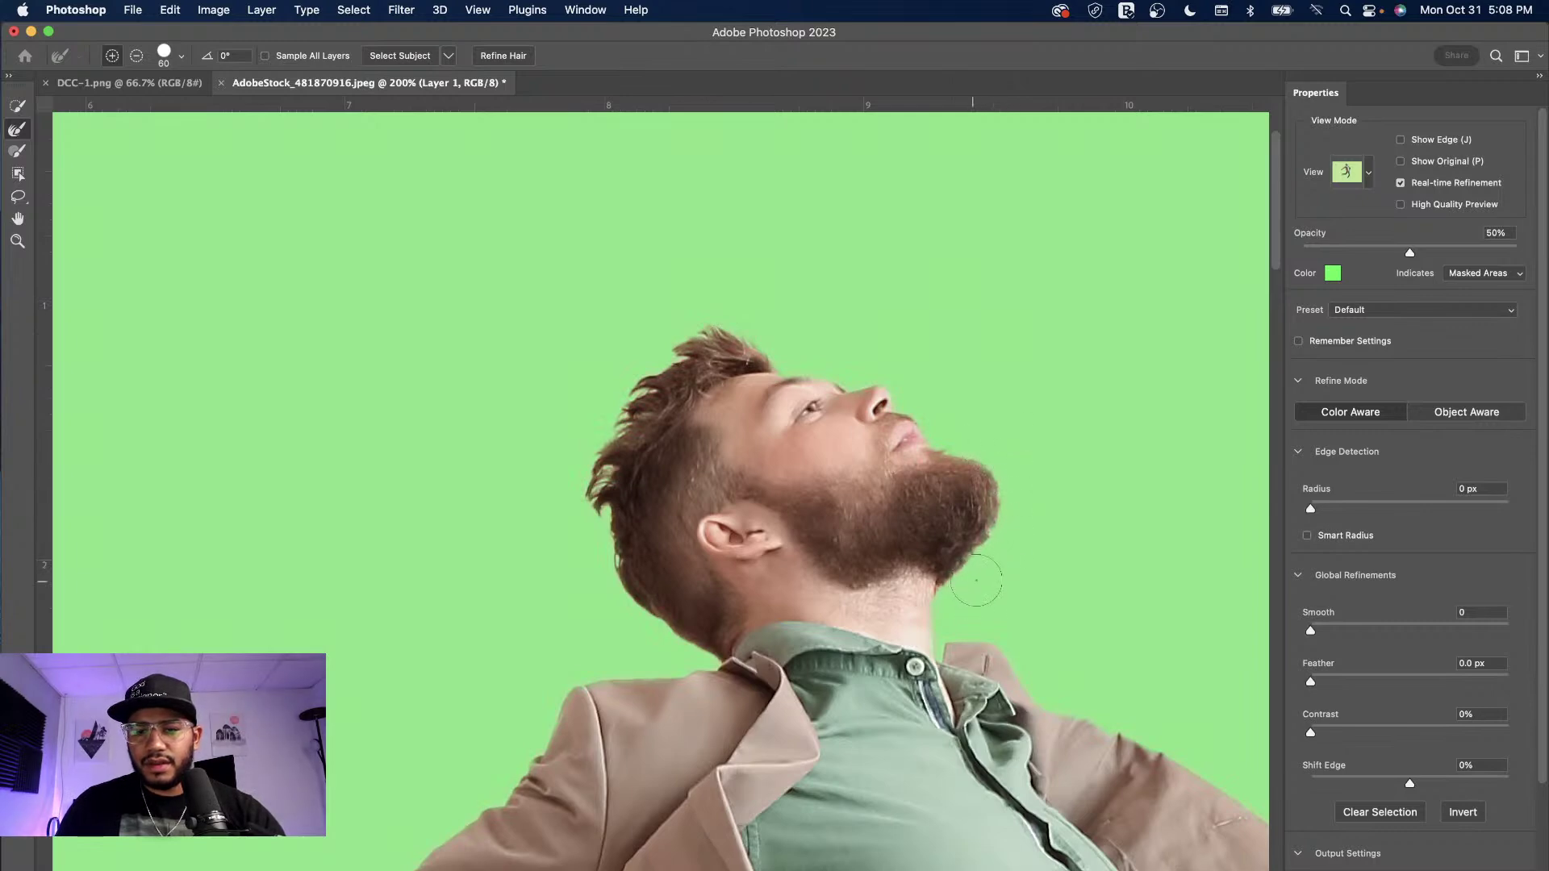
- Examine the cutout edges around the jacket, trousers and shoes against the green overlay
{"action": "scroll", "coordinate": [1095, 594], "scroll_direction": "down", "scroll_amount": 15}
{"action": "scroll", "coordinate": [1095, 594], "scroll_direction": "right", "scroll_amount": 6}
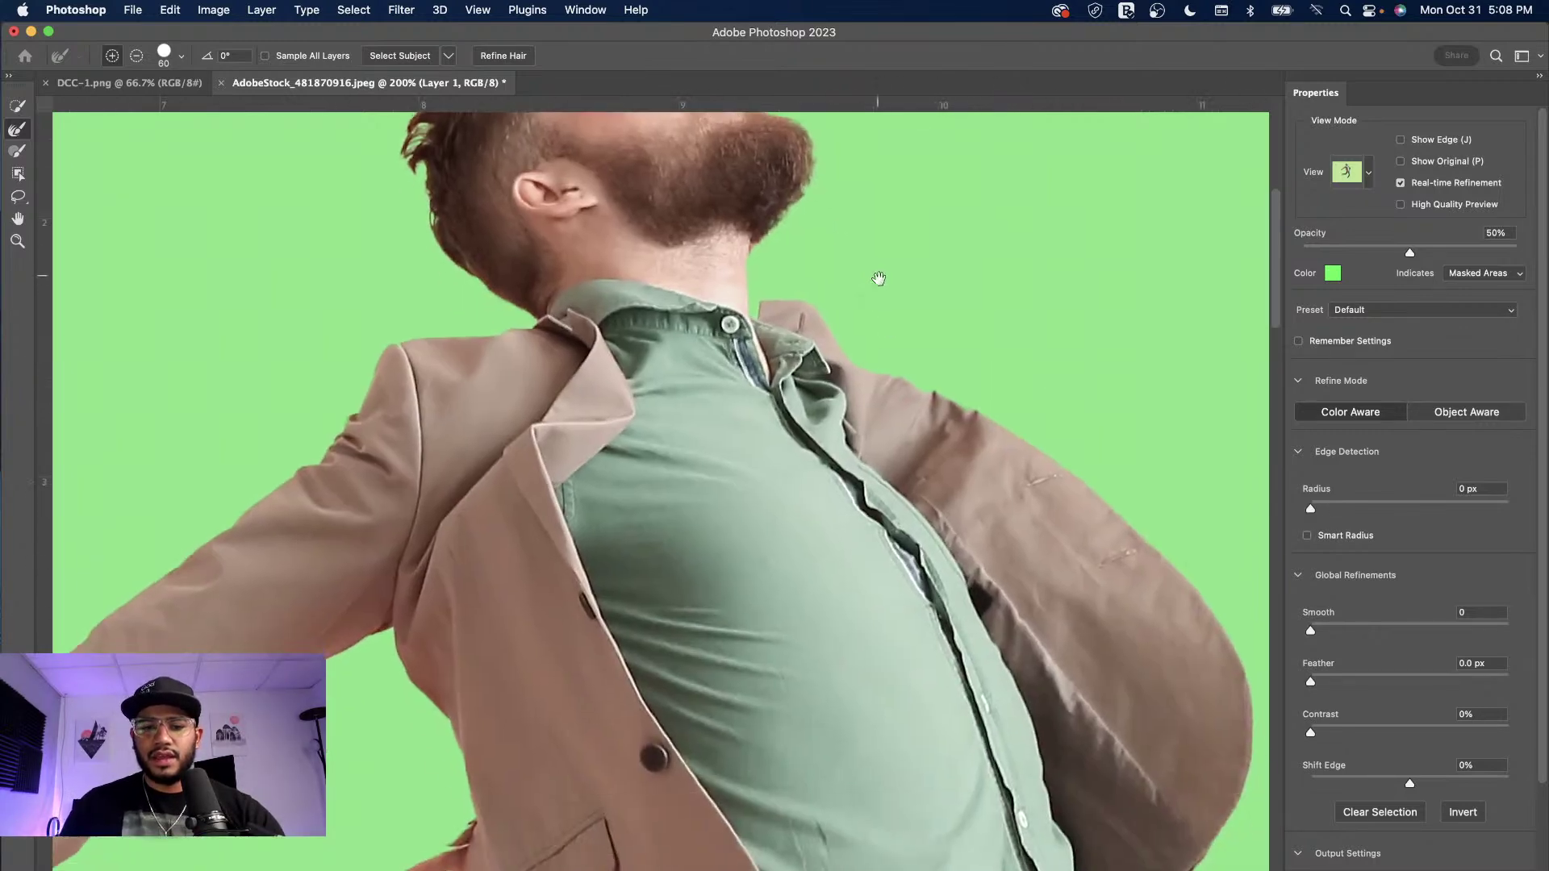
{"action": "scroll", "coordinate": [786, 560], "scroll_direction": "down", "scroll_amount": 15}
{"action": "scroll", "coordinate": [786, 560], "scroll_direction": "left", "scroll_amount": 12}
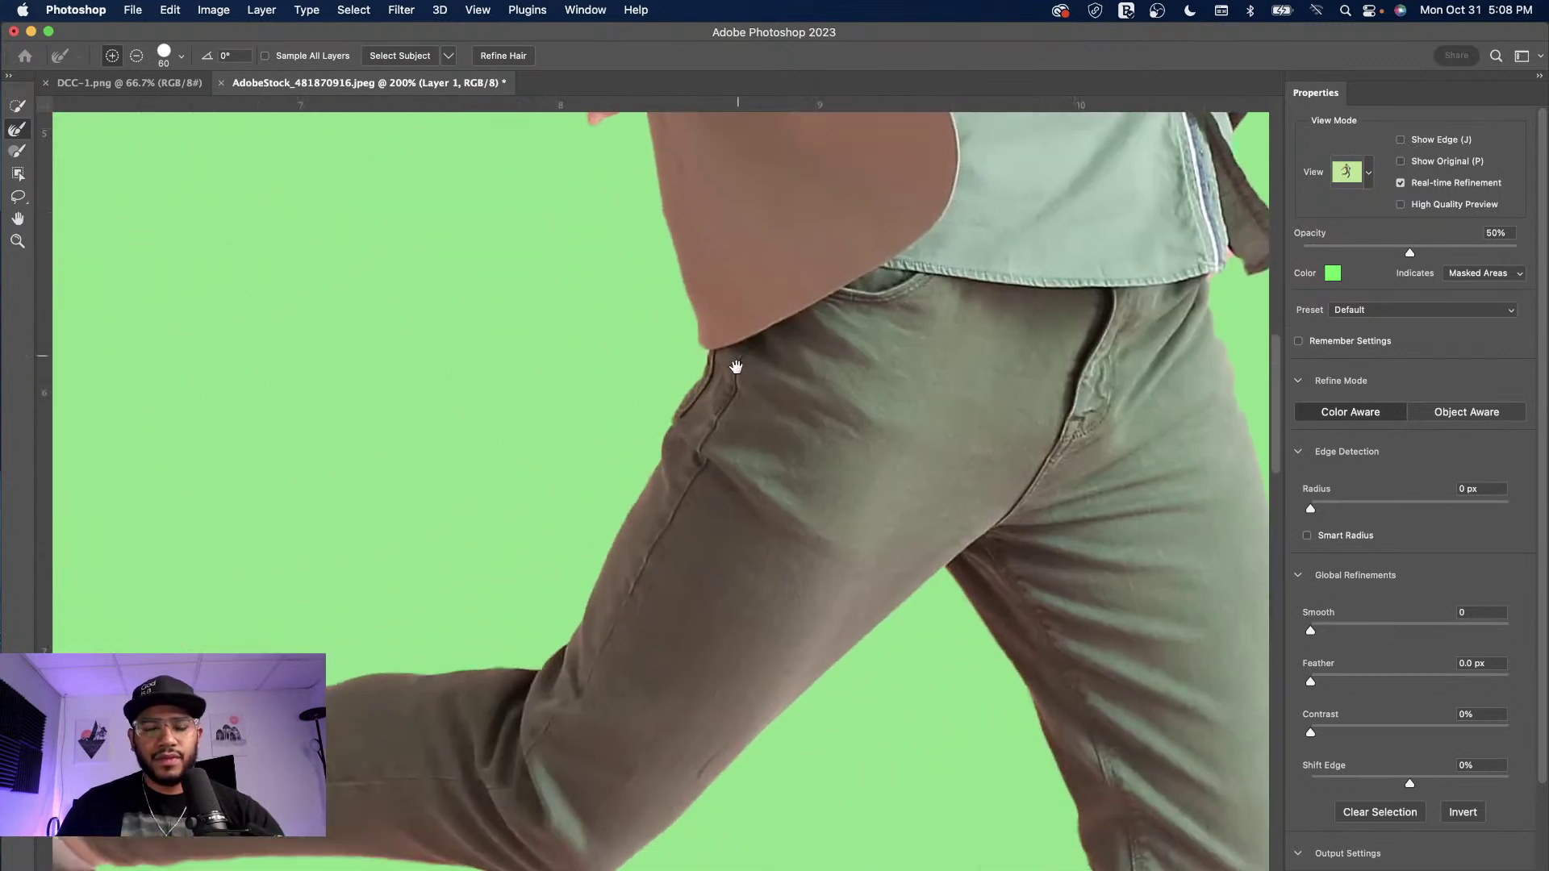
{"action": "scroll", "coordinate": [516, 389], "scroll_direction": "left", "scroll_amount": 7}
{"action": "scroll", "coordinate": [398, 277], "scroll_direction": "right", "scroll_amount": 10}
{"action": "scroll", "coordinate": [398, 277], "scroll_direction": "down", "scroll_amount": 10}
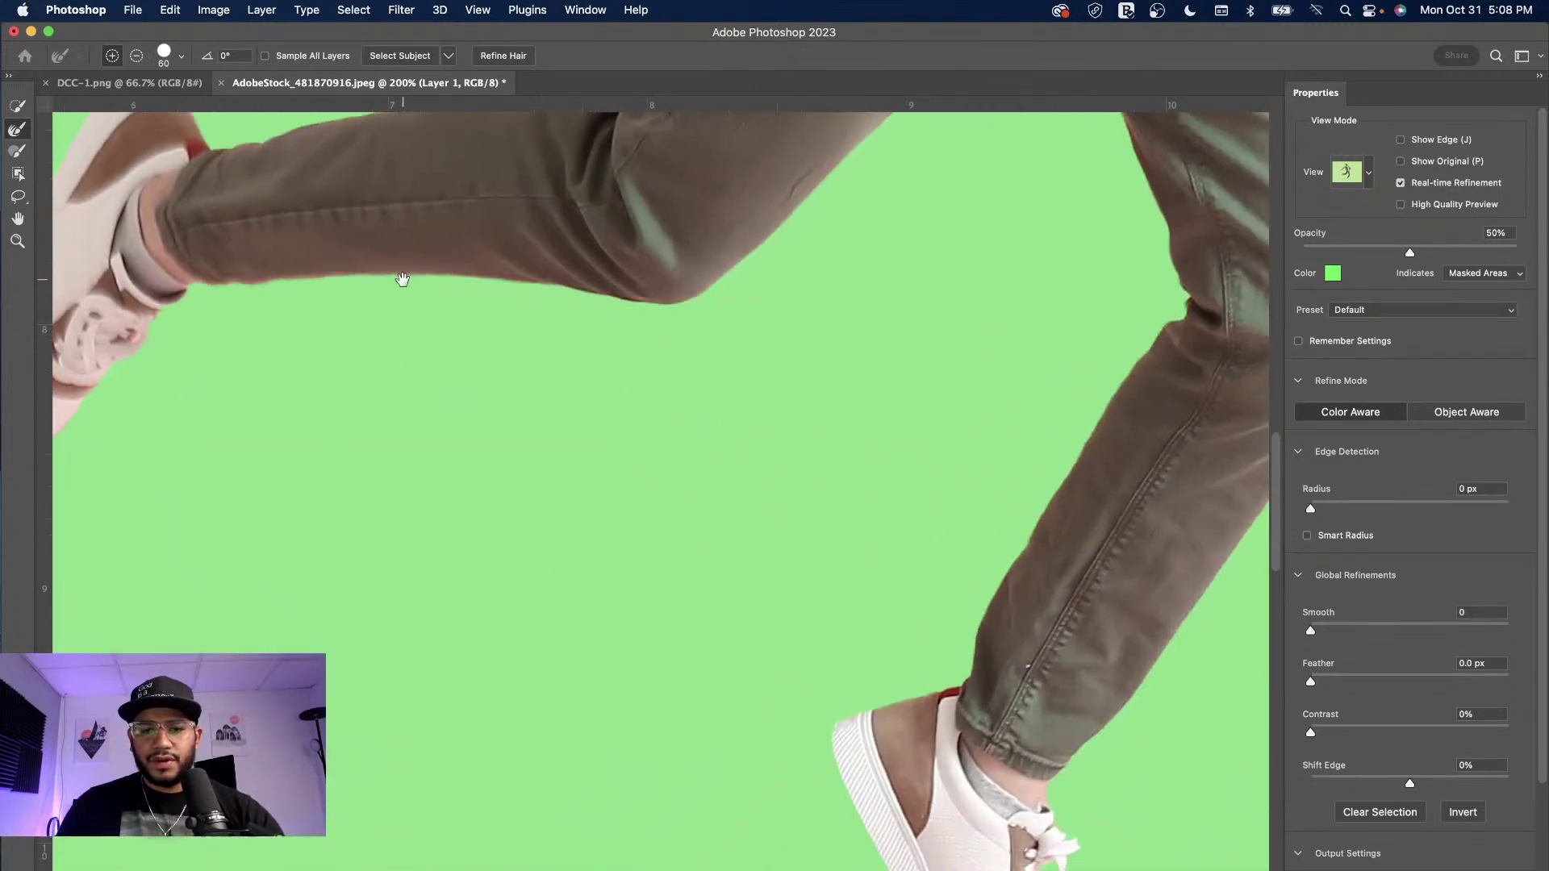
{"action": "scroll", "coordinate": [458, 272], "scroll_direction": "up", "scroll_amount": 20}
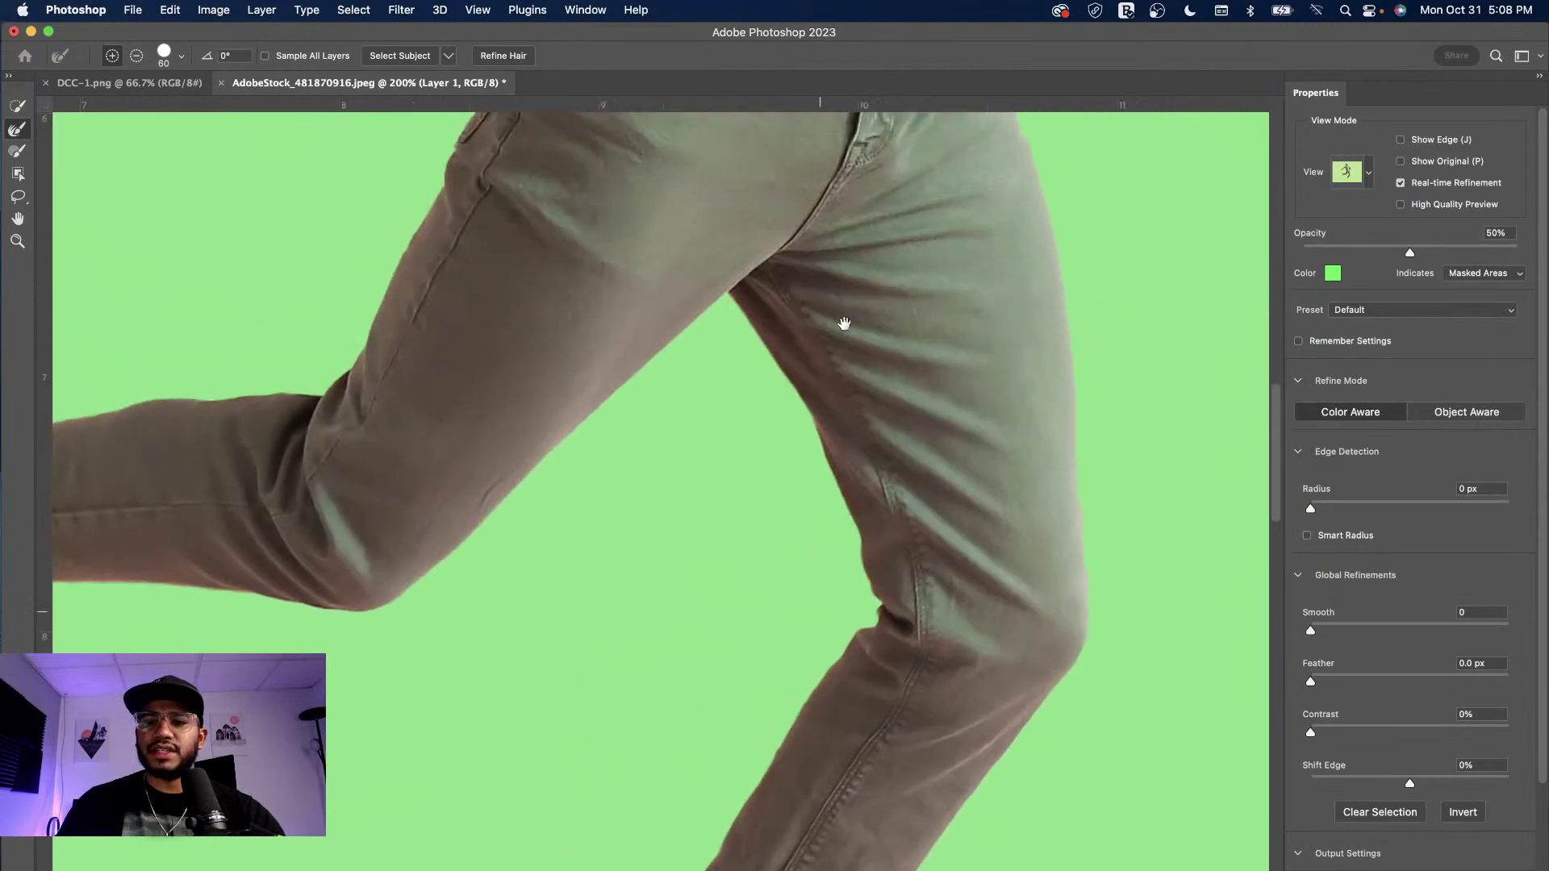
{"action": "scroll", "coordinate": [860, 372], "scroll_direction": "up", "scroll_amount": 5}
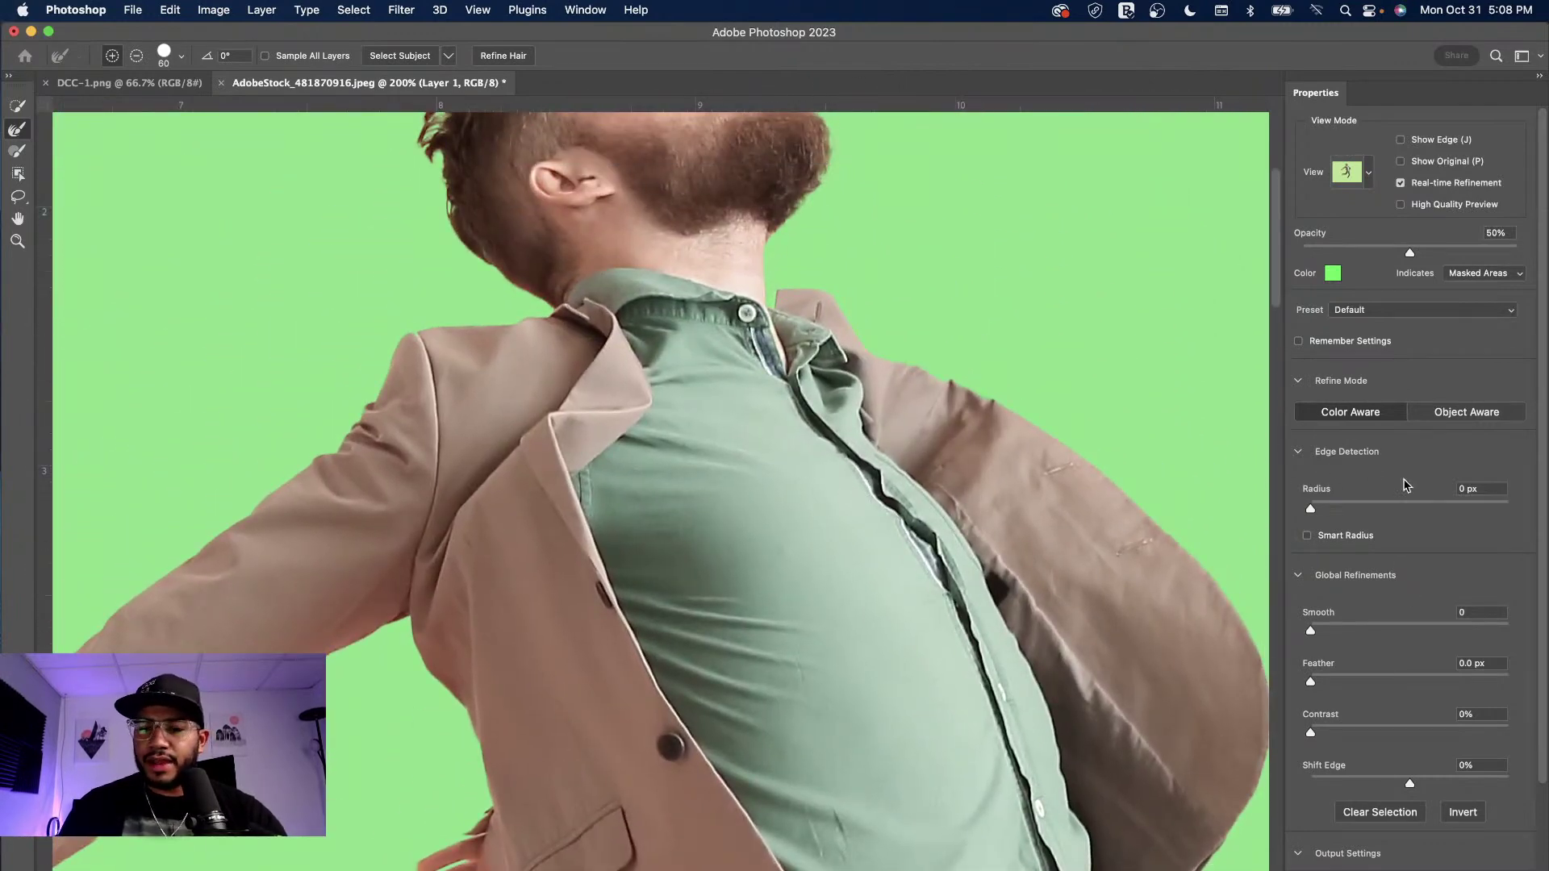
- Set the edge detection radius to 1 px, Smooth to 1 and Feather to 0.6 px
{"action": "left_click", "coordinate": [1311, 511]}
{"action": "left_click_drag", "start_coordinate": [1316, 512], "coordinate": [1320, 513]}
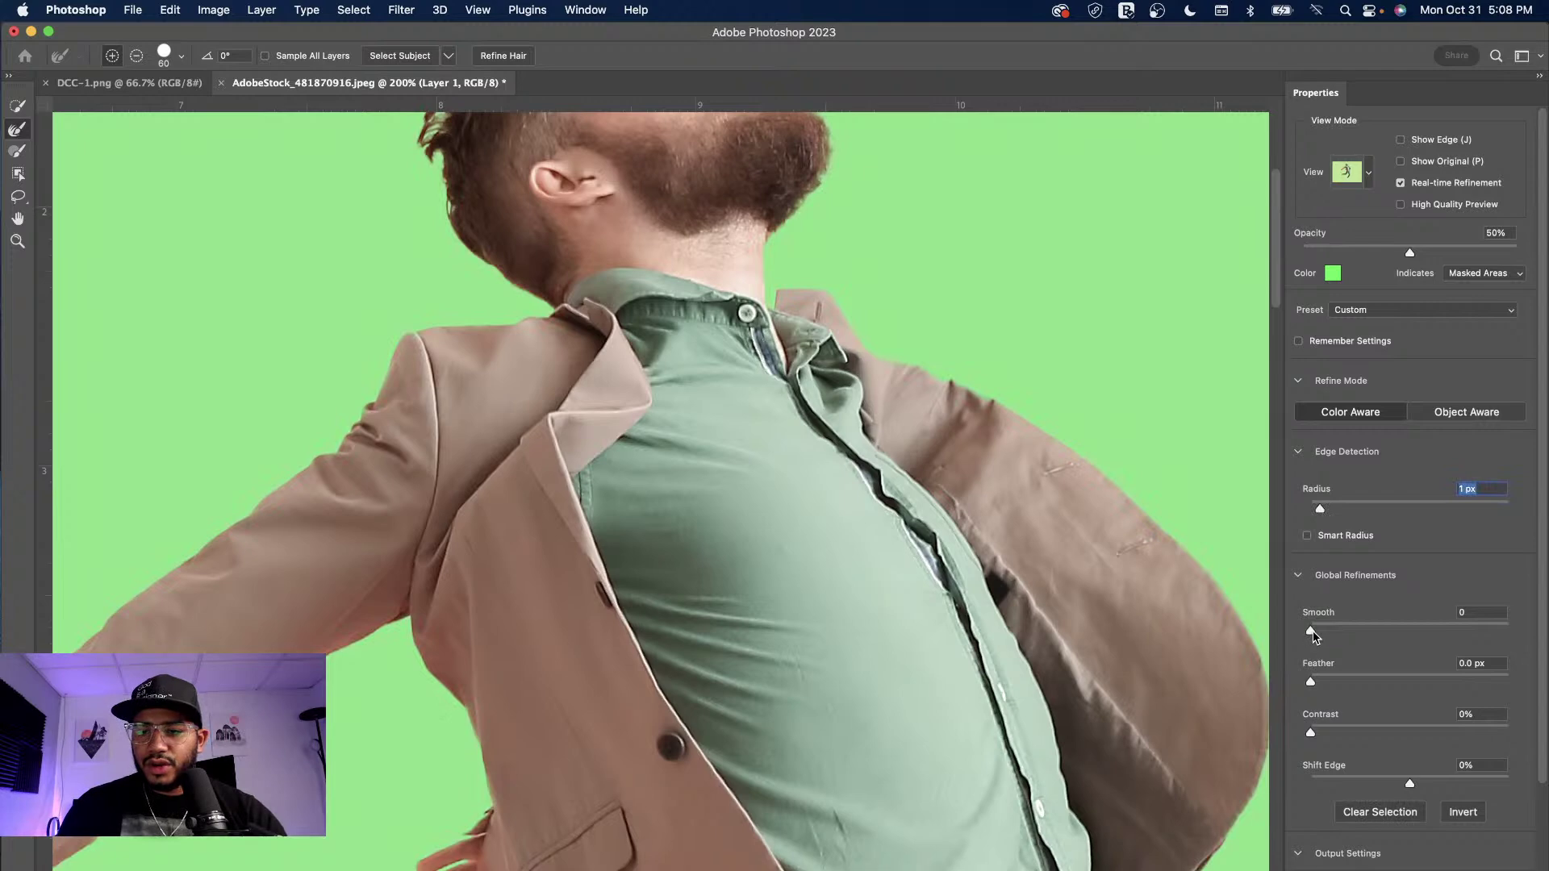
{"action": "left_click", "coordinate": [1314, 632]}
{"action": "left_click_drag", "start_coordinate": [1311, 683], "coordinate": [1319, 686]}
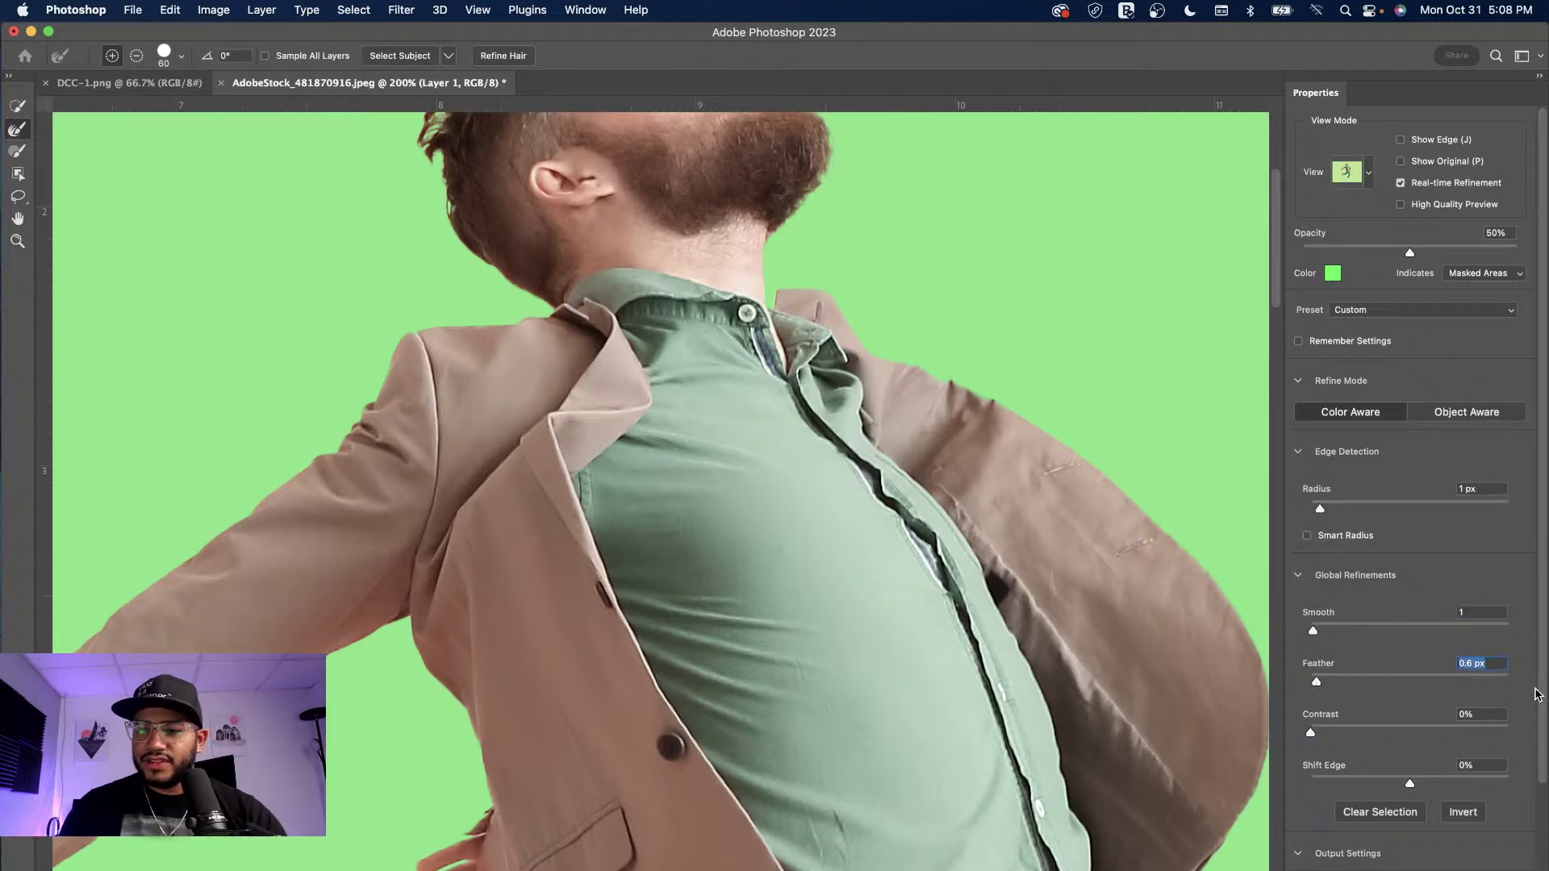
- Output the refined selection as a New Layer with Layer Mask
{"action": "scroll", "coordinate": [1537, 695], "scroll_direction": "down", "scroll_amount": 3}
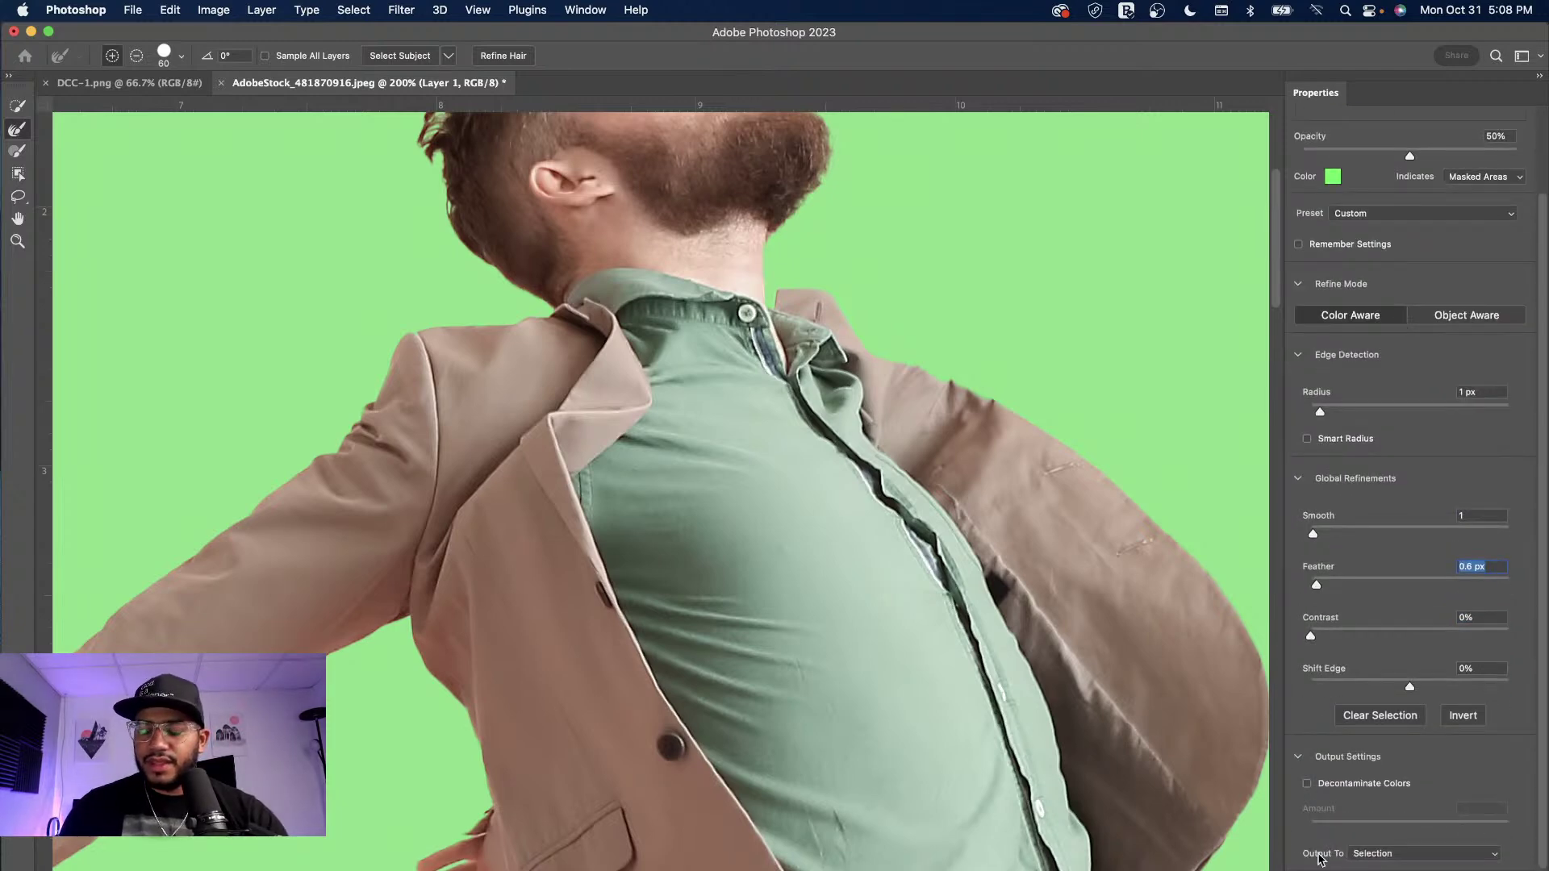
{"action": "left_click", "coordinate": [1489, 856]}
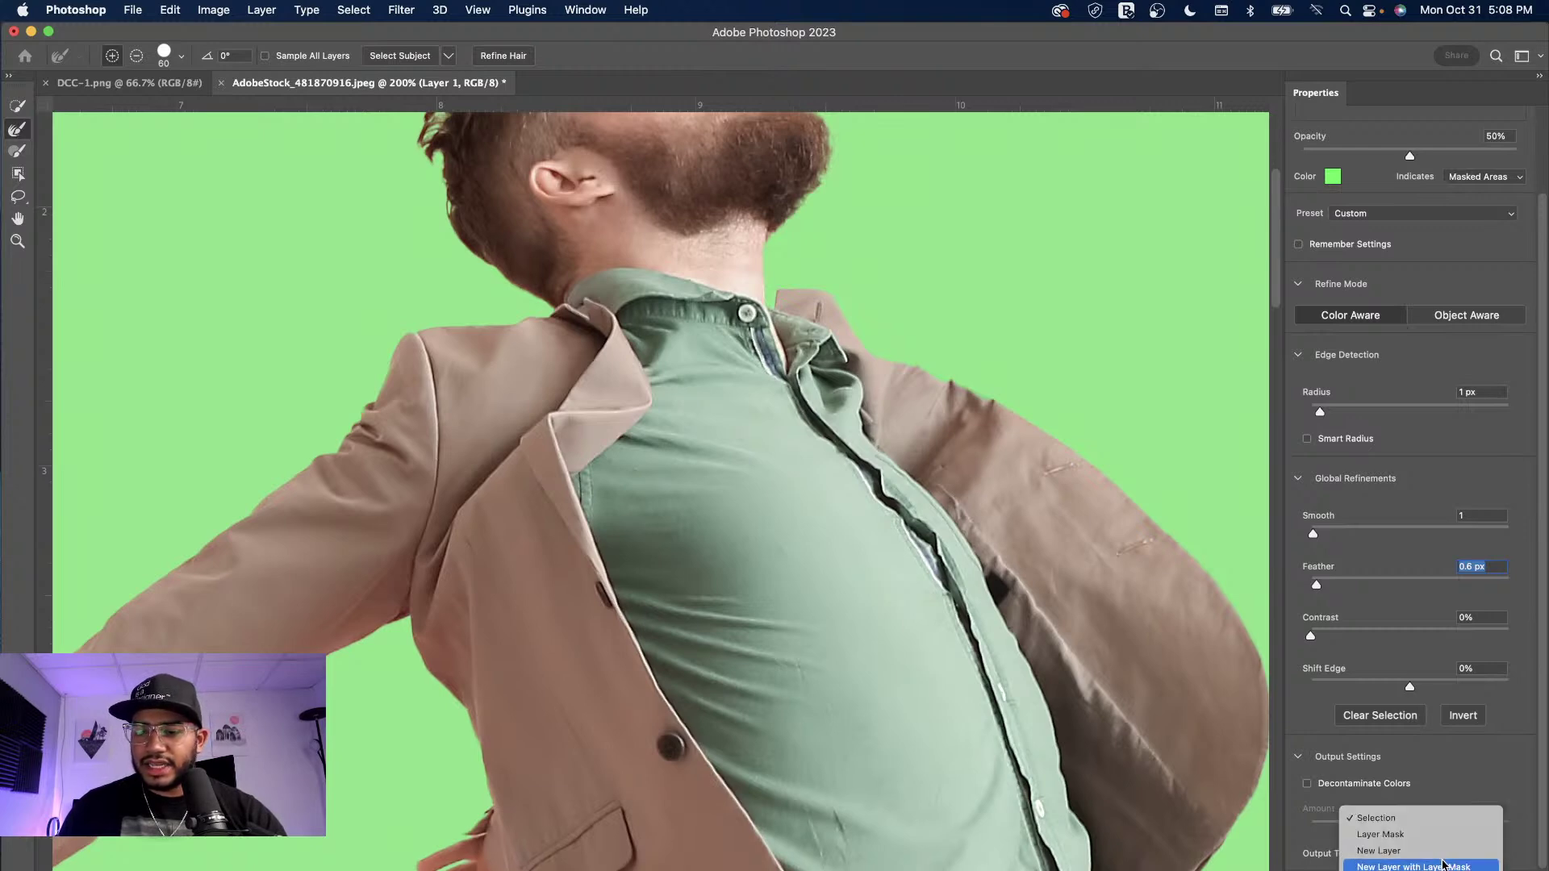
{"action": "left_click", "coordinate": [1434, 866]}
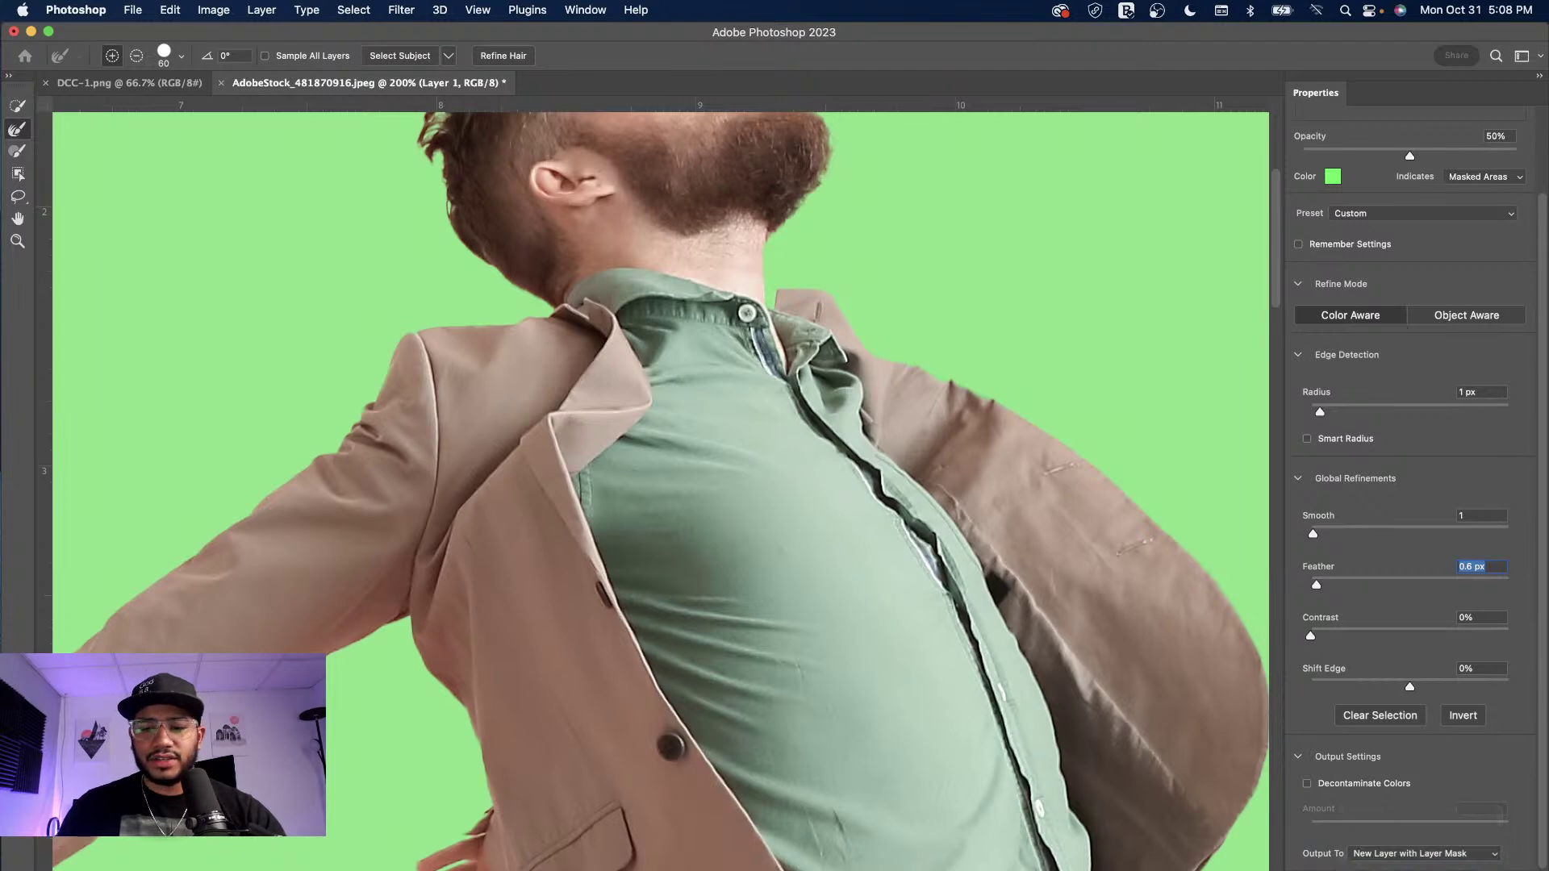
{"action": "key", "text": "Return"}
- Create a new layer named BG directly above Layer 1, beneath the masked copy of the man
{"action": "key", "text": "super+minus"}
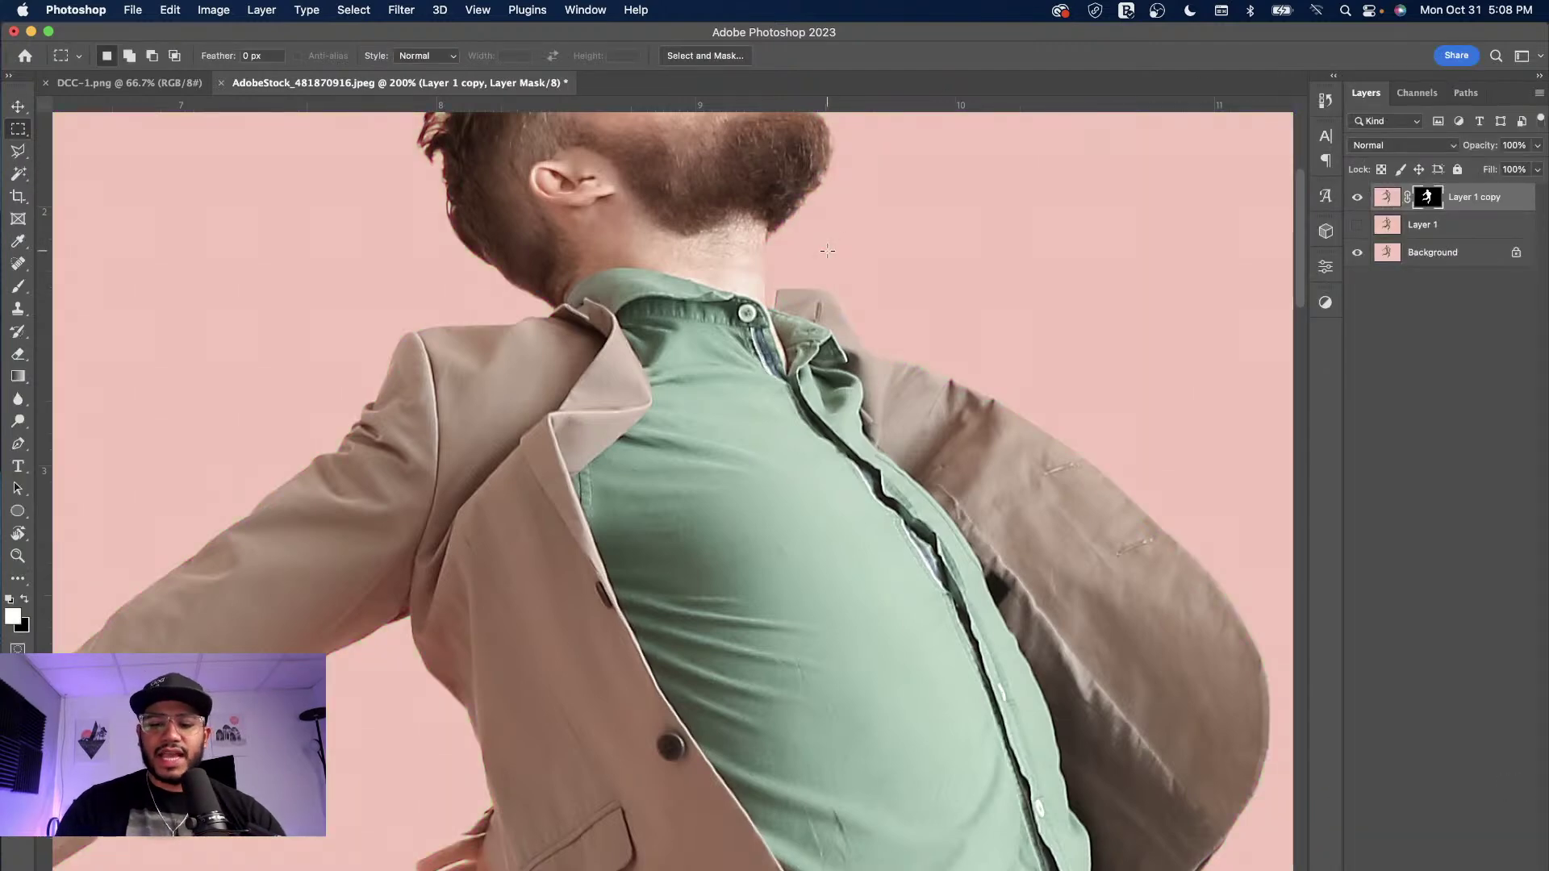
{"action": "key", "text": "super+minus"}
{"action": "key", "text": "super+minus"}
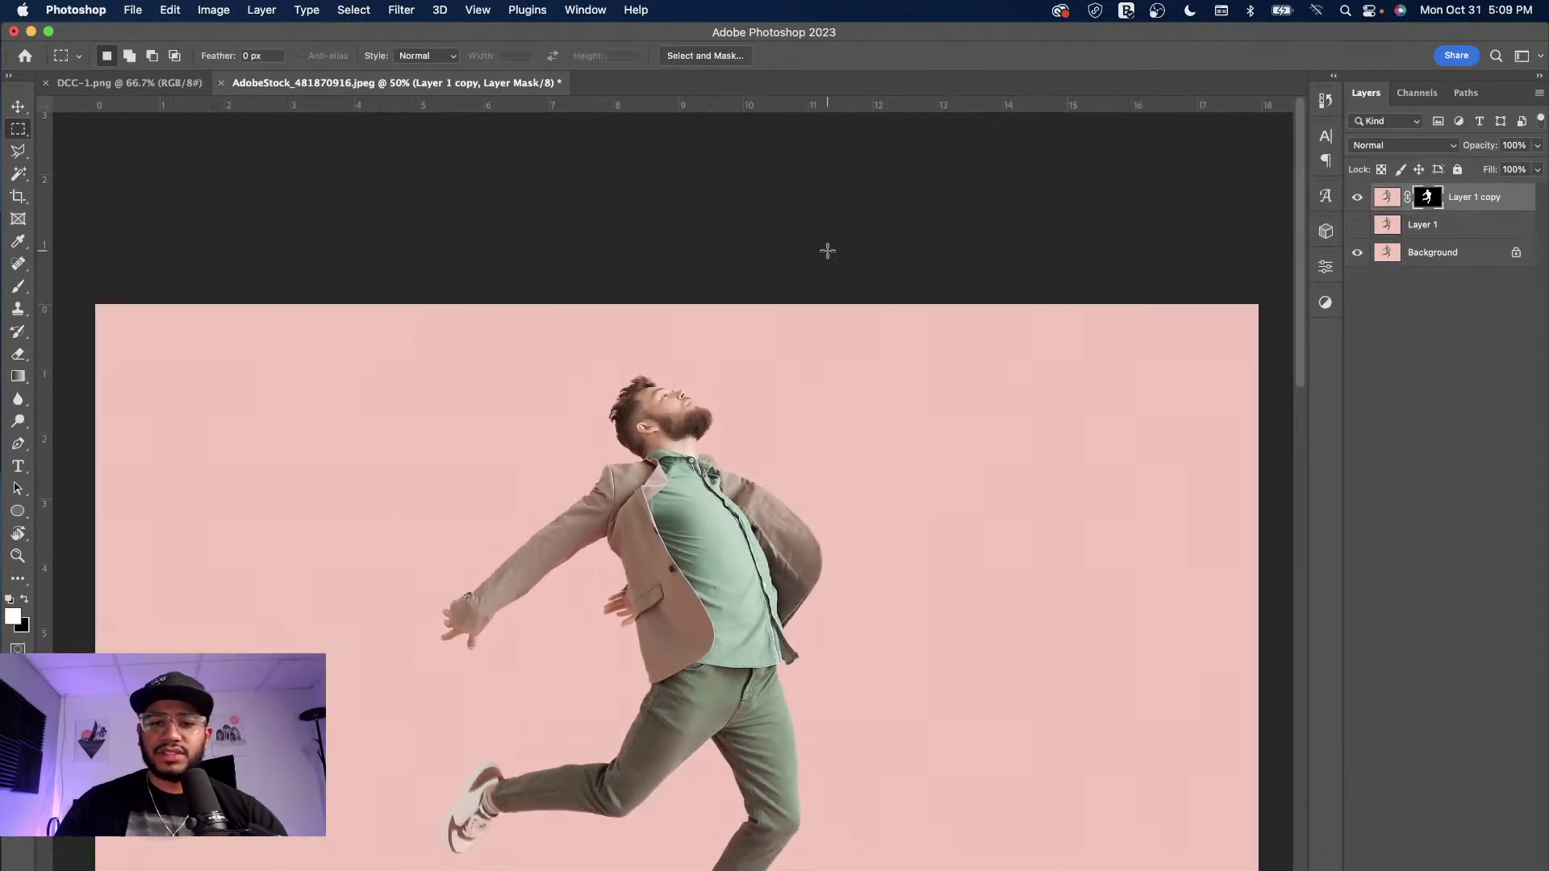
{"action": "left_click", "coordinate": [1448, 229]}
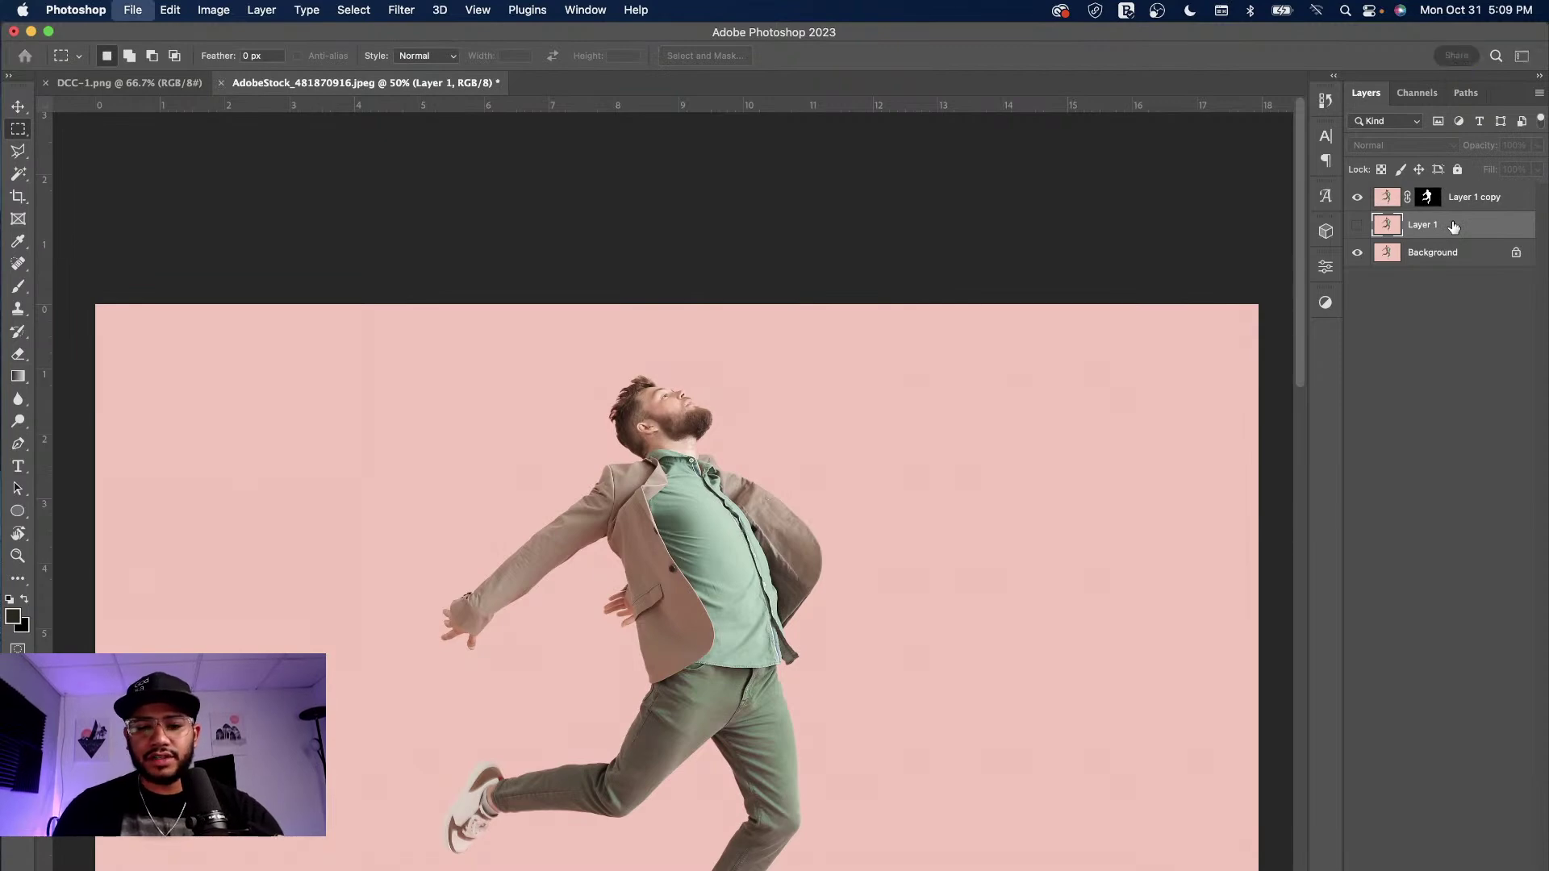
{"action": "key", "text": "cmd+n"}
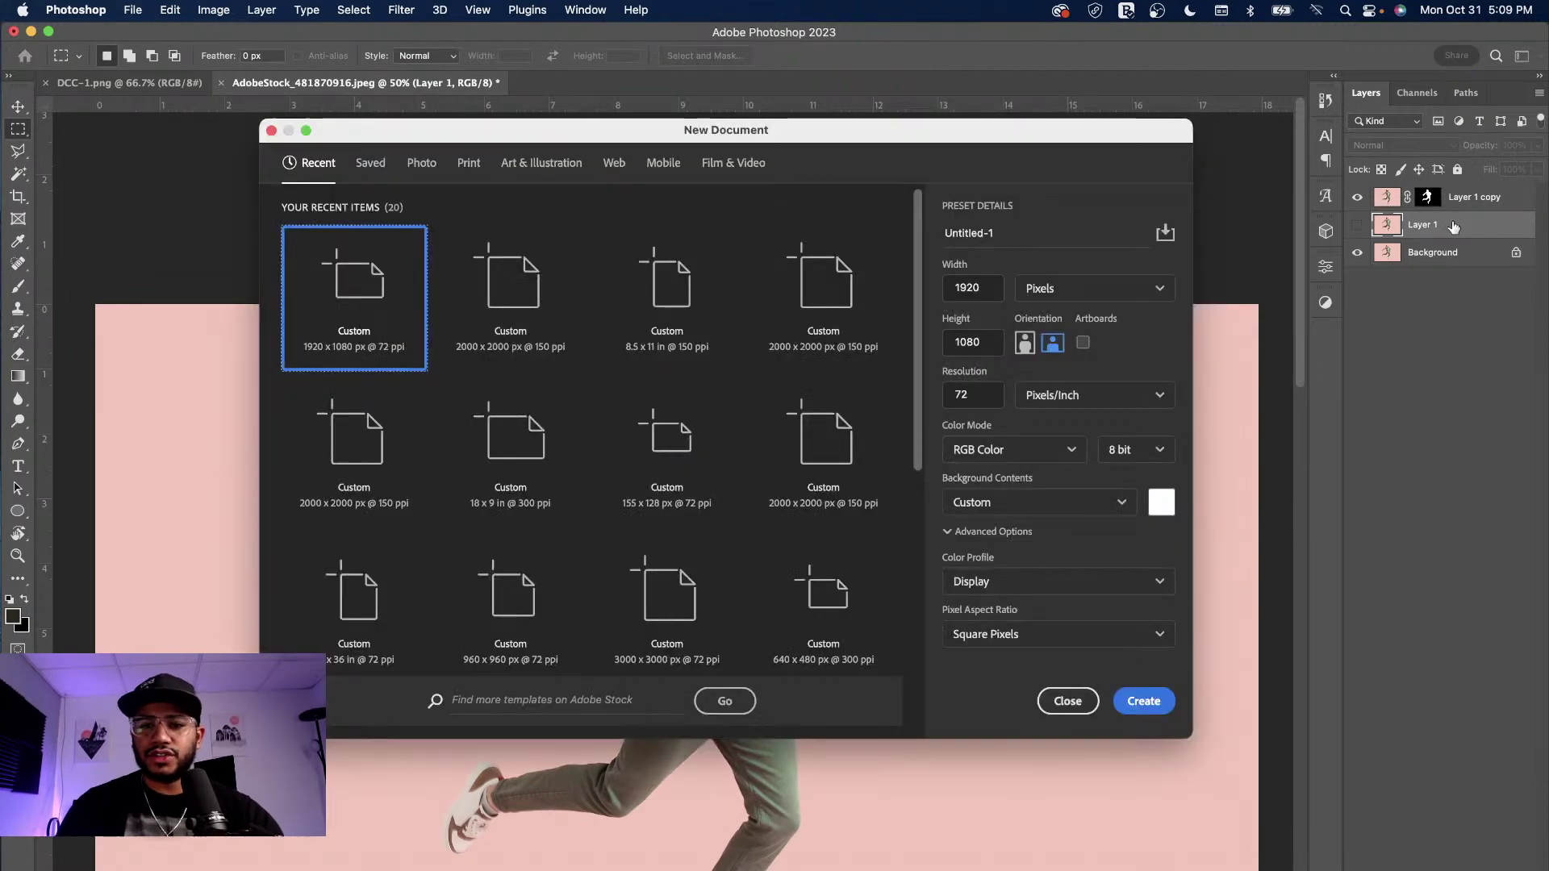
{"action": "left_click", "coordinate": [1067, 701]}
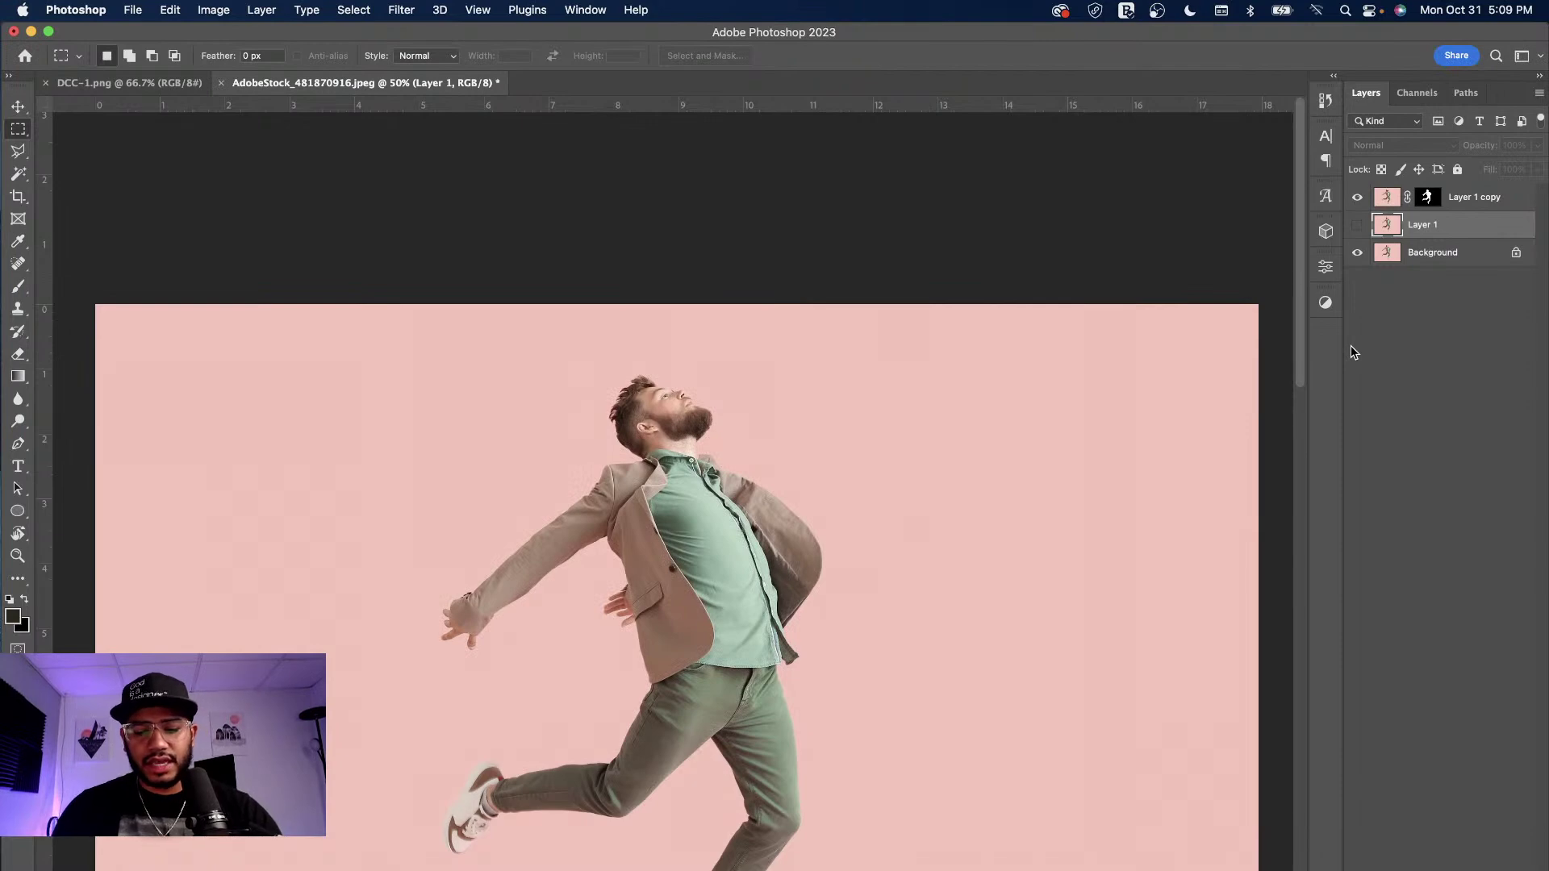
{"action": "key", "text": "super+shift+n"}
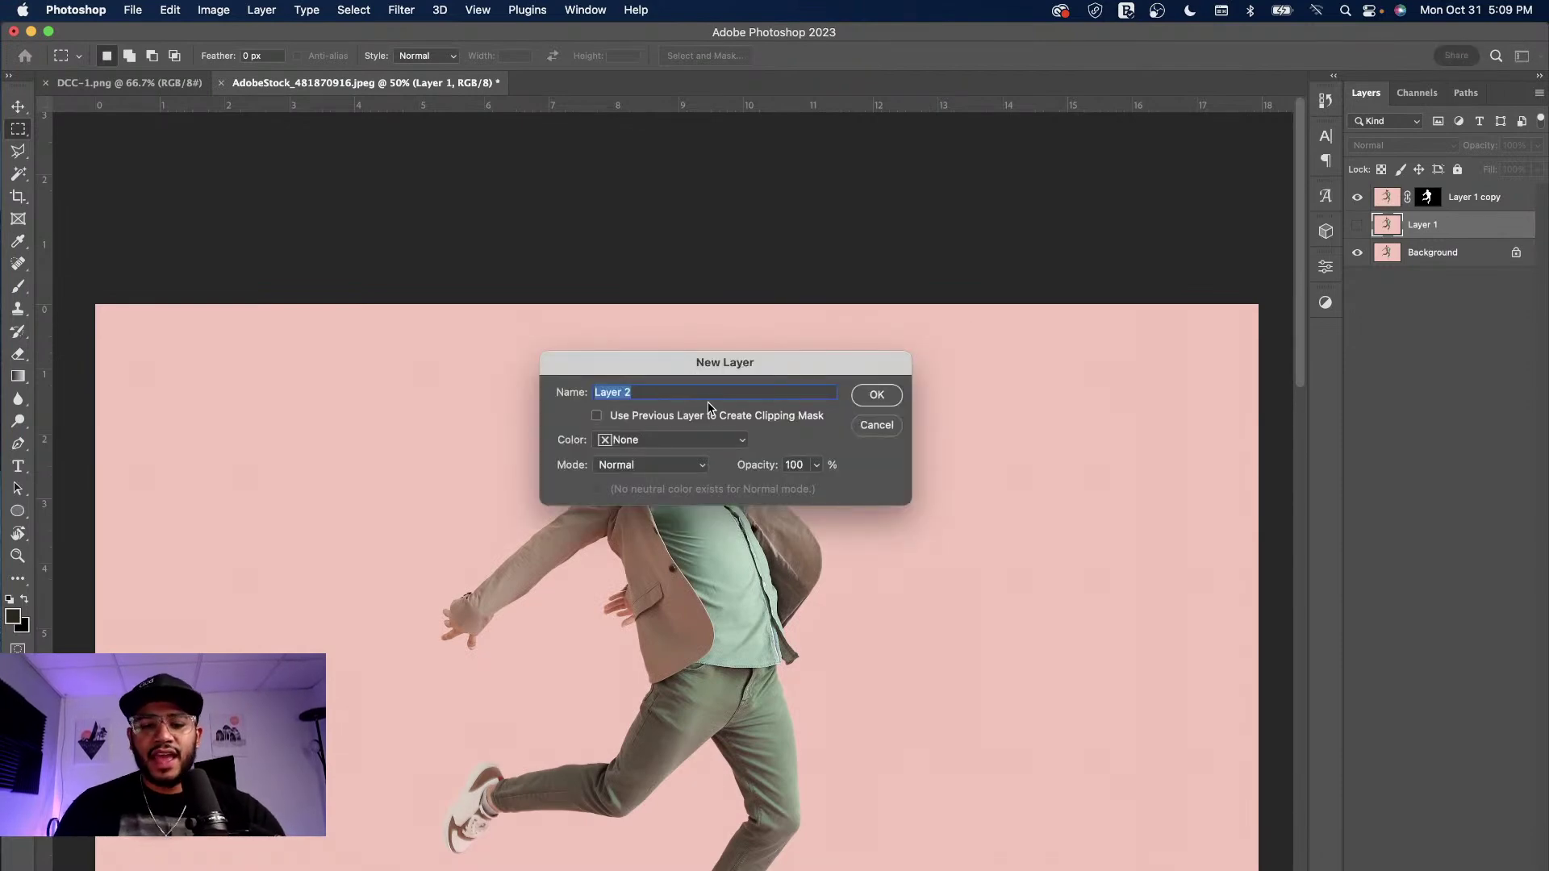
{"action": "type", "text": "BG"}
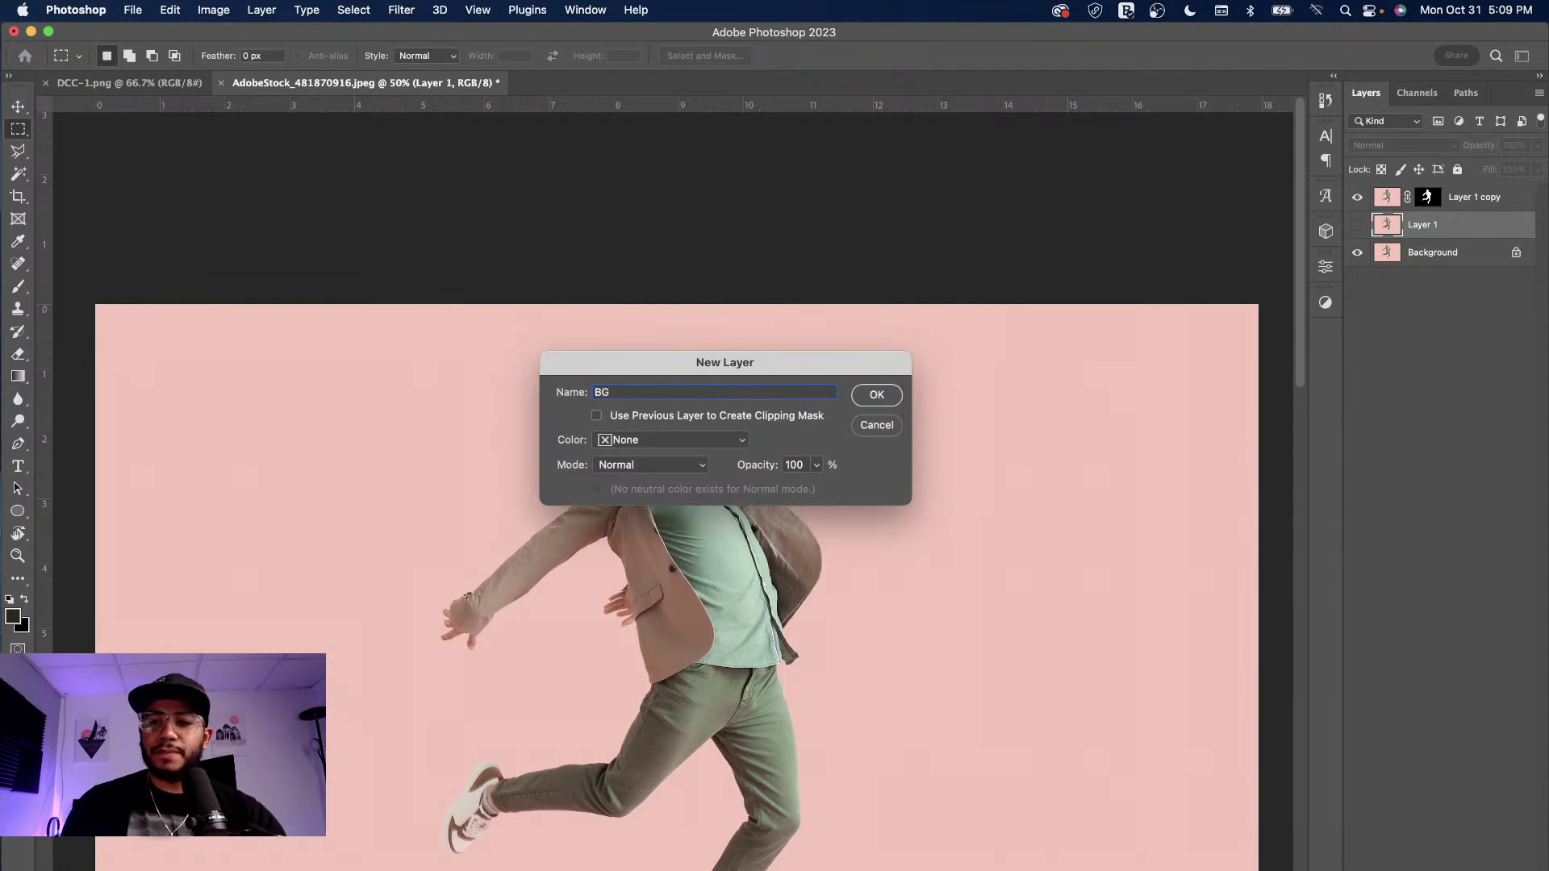
{"action": "key", "text": "Return"}
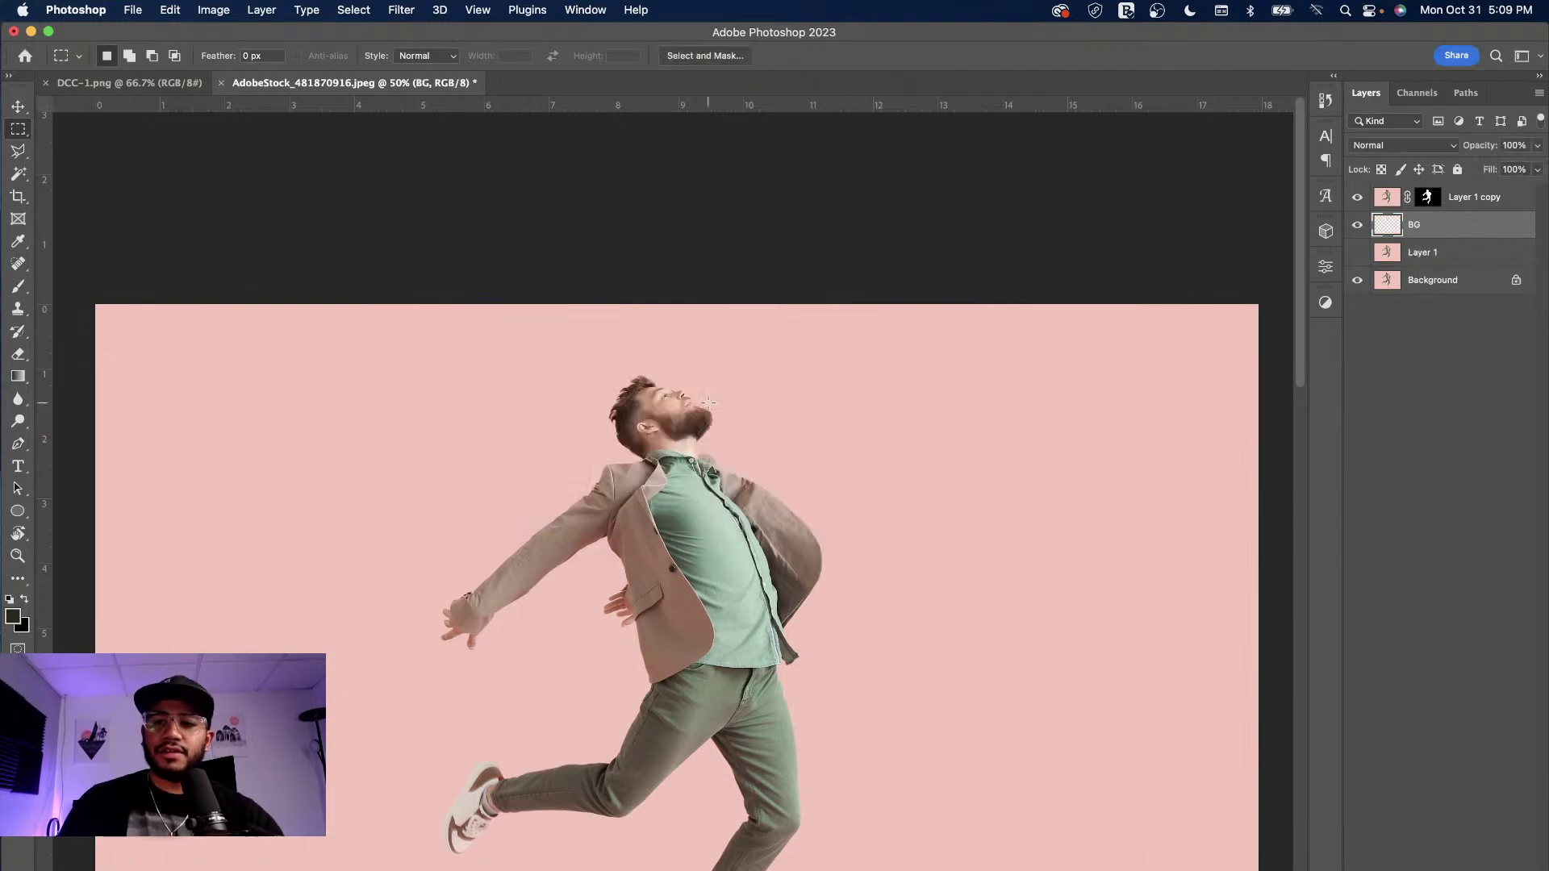
- Set the foreground color to the muted green 767863 sampled from the man's trousers
{"action": "left_click", "coordinate": [13, 618]}
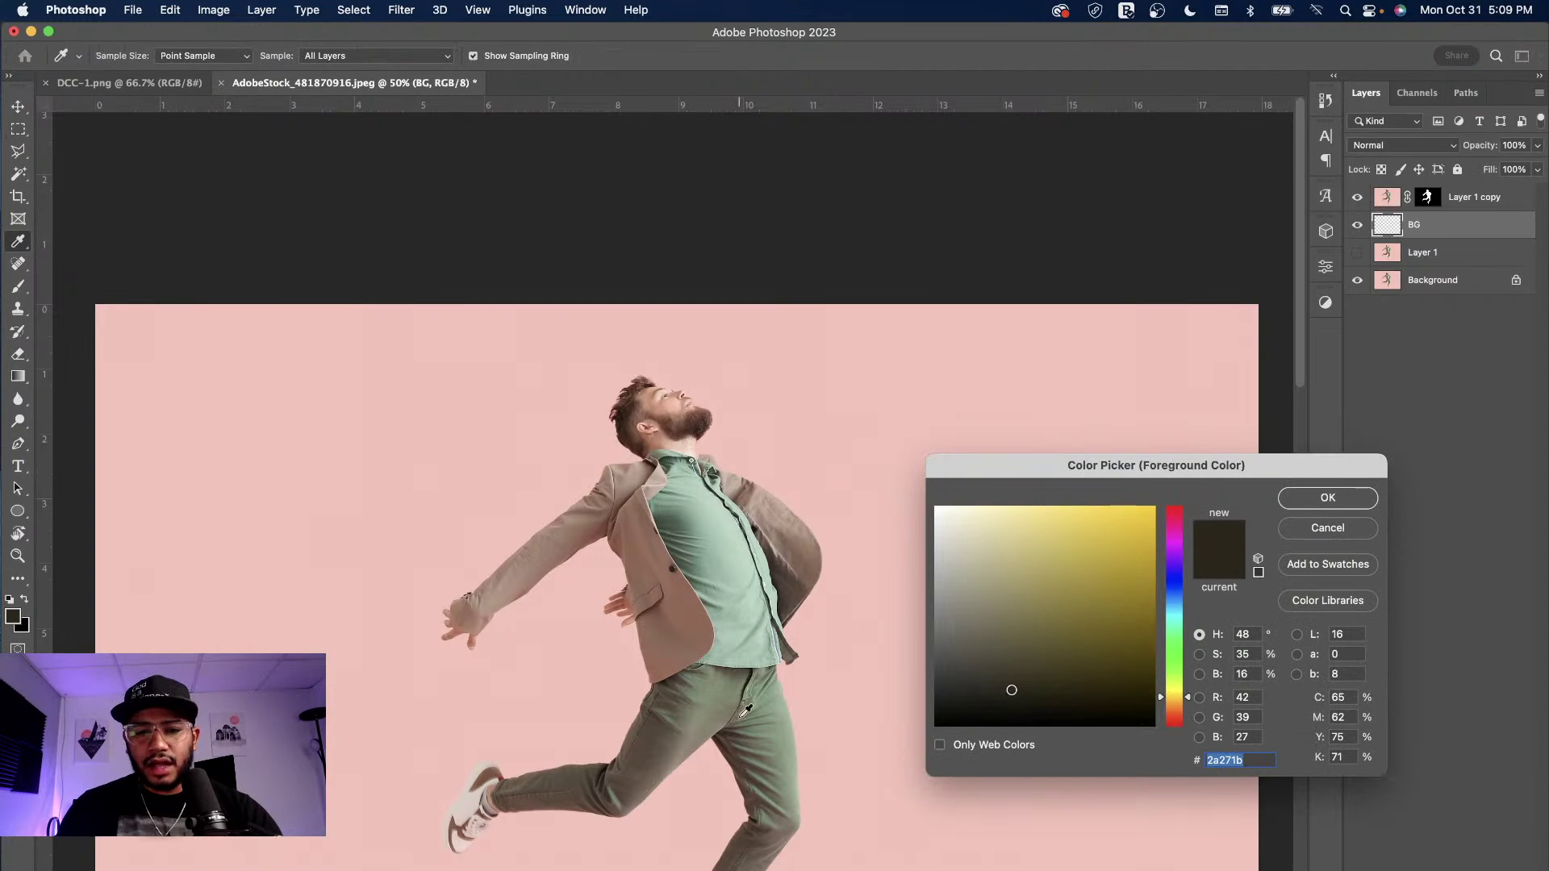
{"action": "left_click_drag", "start_coordinate": [687, 707], "coordinate": [699, 707]}
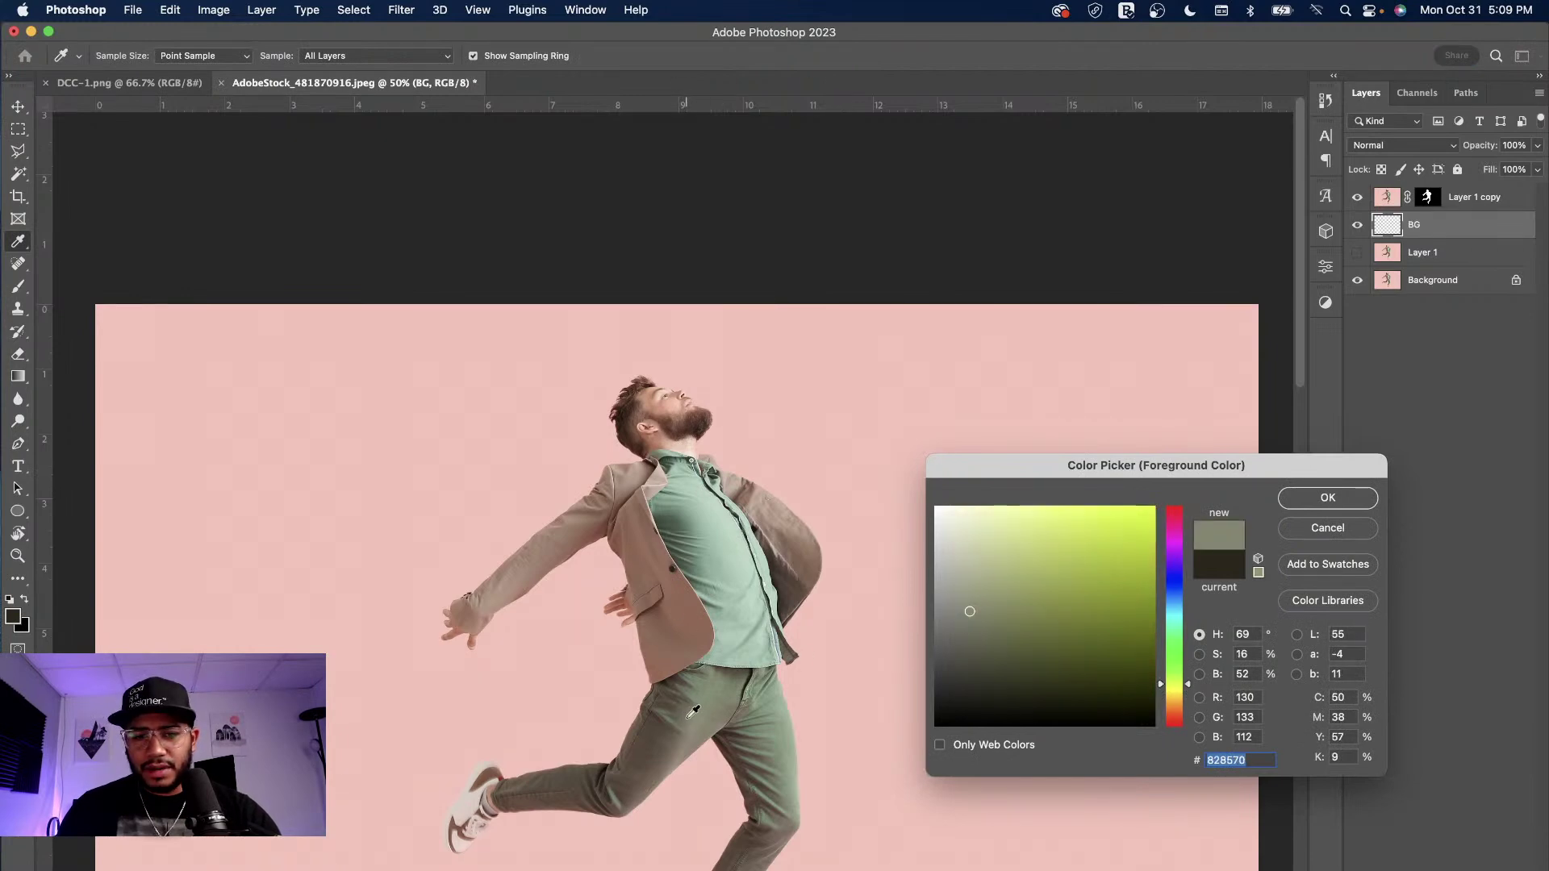
{"action": "left_click", "coordinate": [690, 718]}
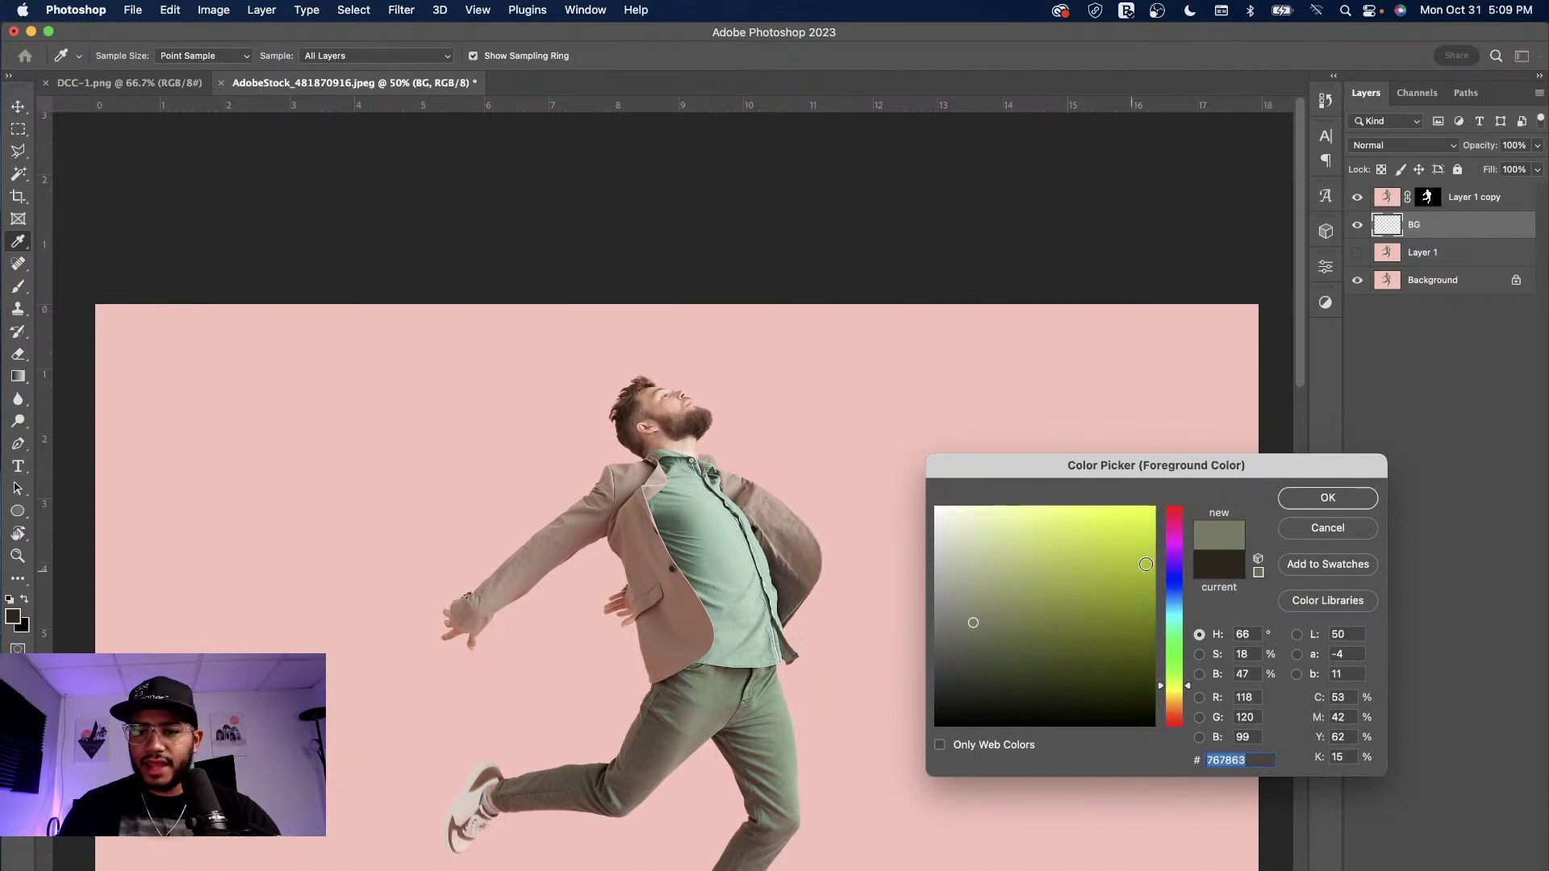
{"action": "left_click", "coordinate": [1310, 499]}
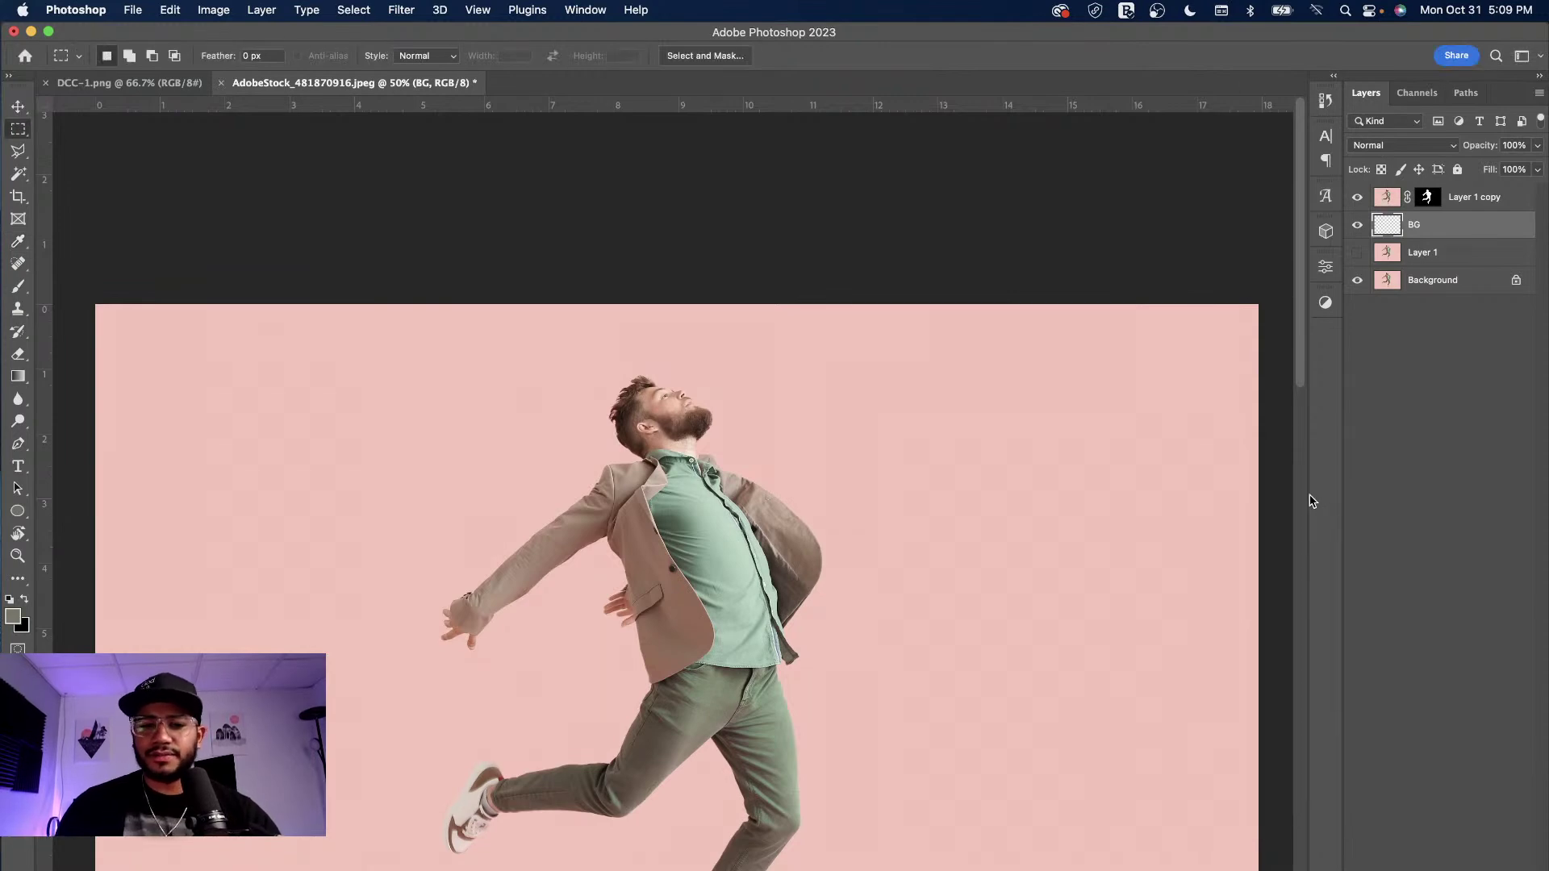
- Fill the BG layer with the muted green foreground color and show the whole figure in the full-screen view
{"action": "key", "text": "alt+BackSpace"}
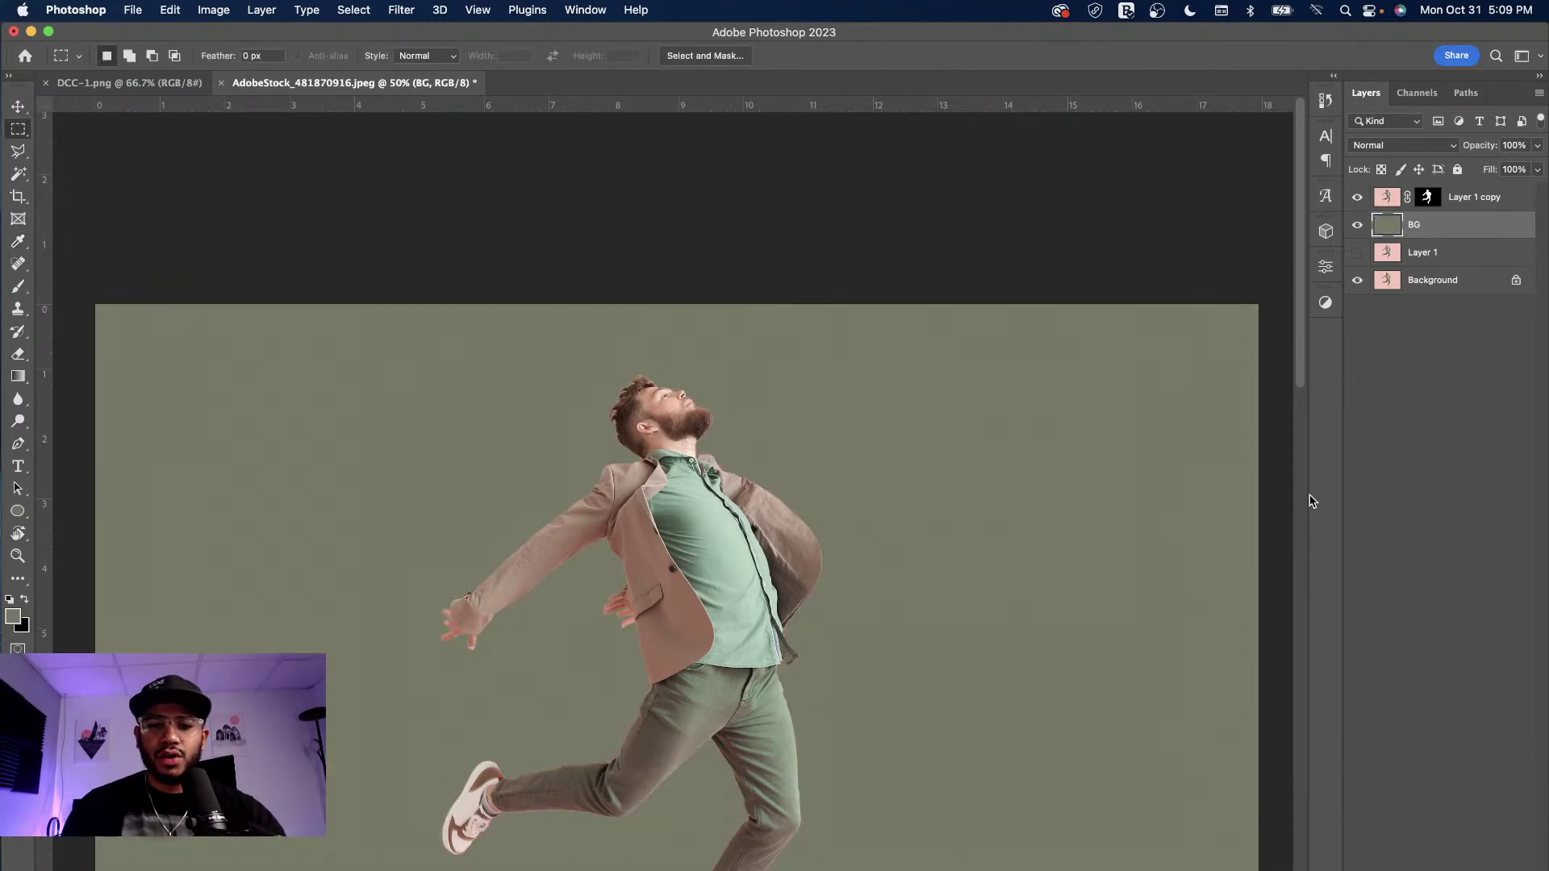
{"action": "left_click", "coordinate": [18, 107]}
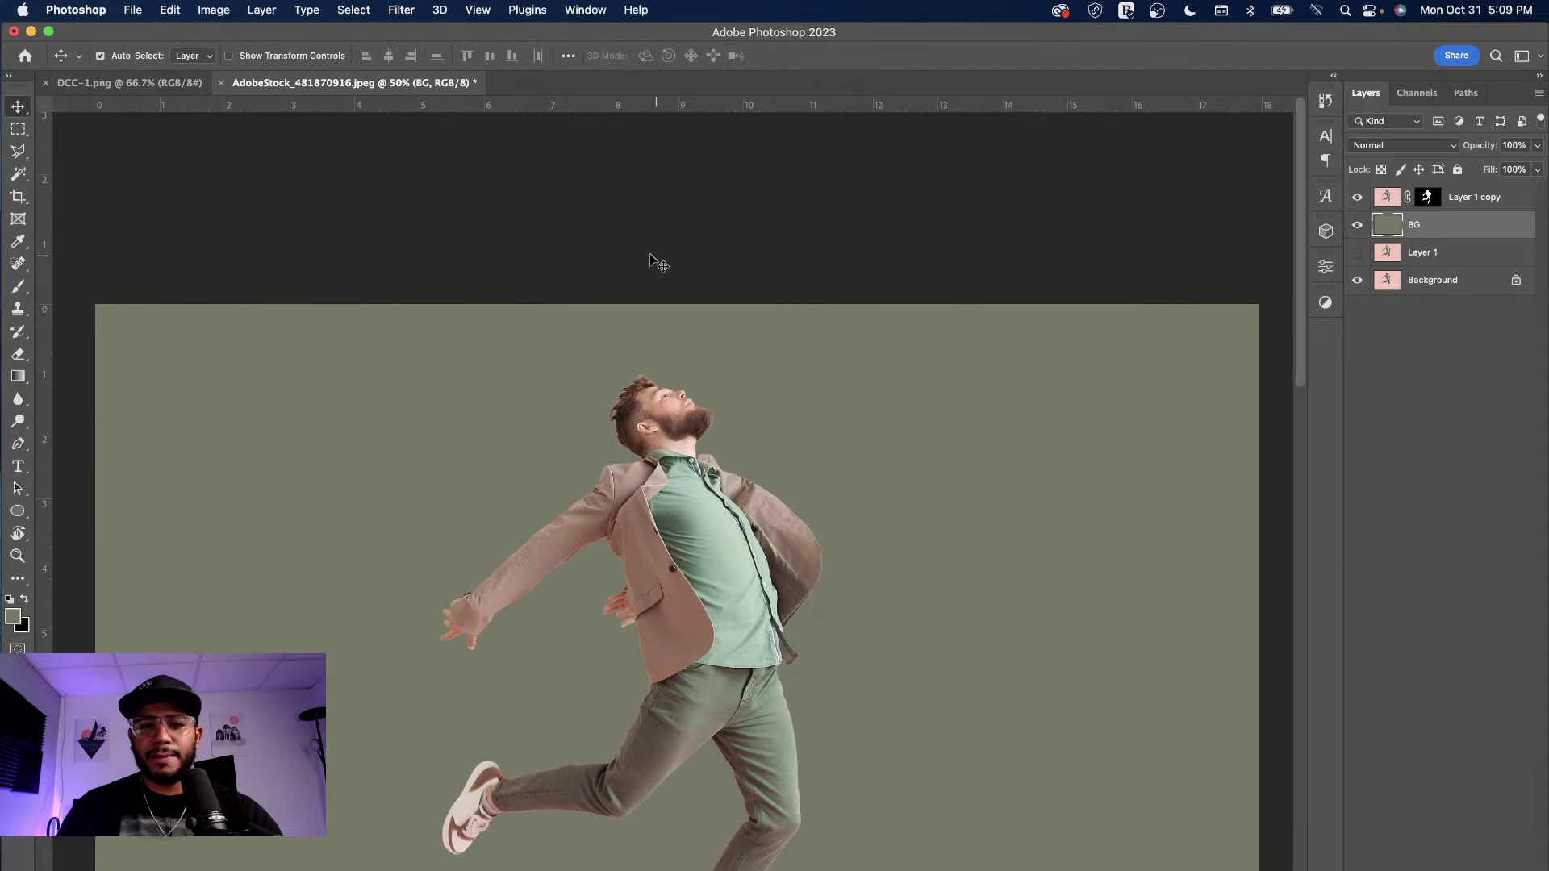
{"action": "key", "text": "f"}
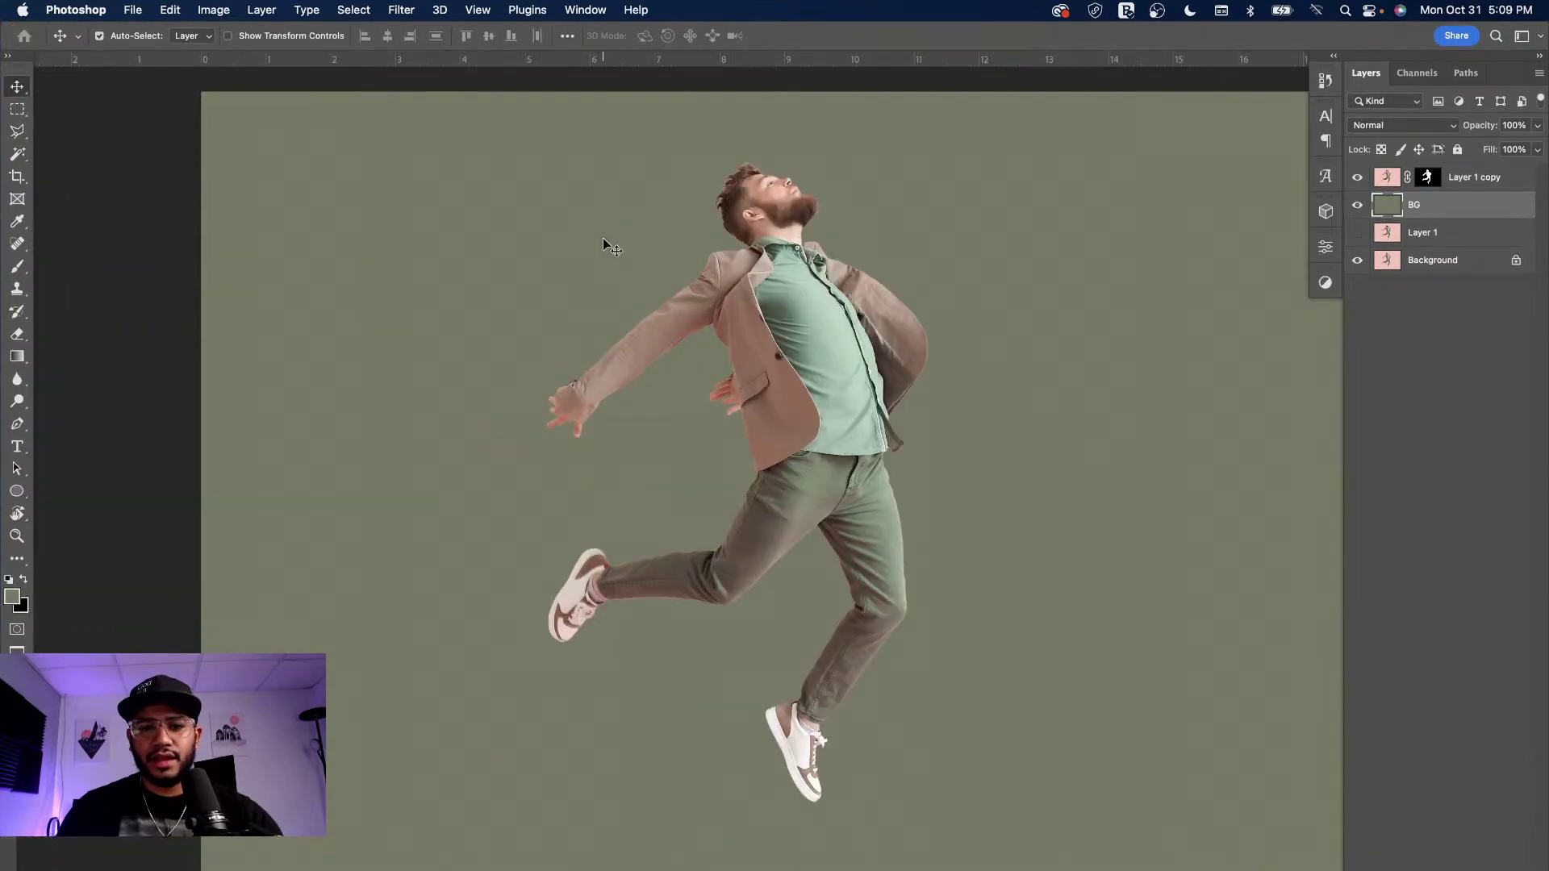
{"action": "left_click_drag", "start_coordinate": [1003, 366], "coordinate": [913, 421]}
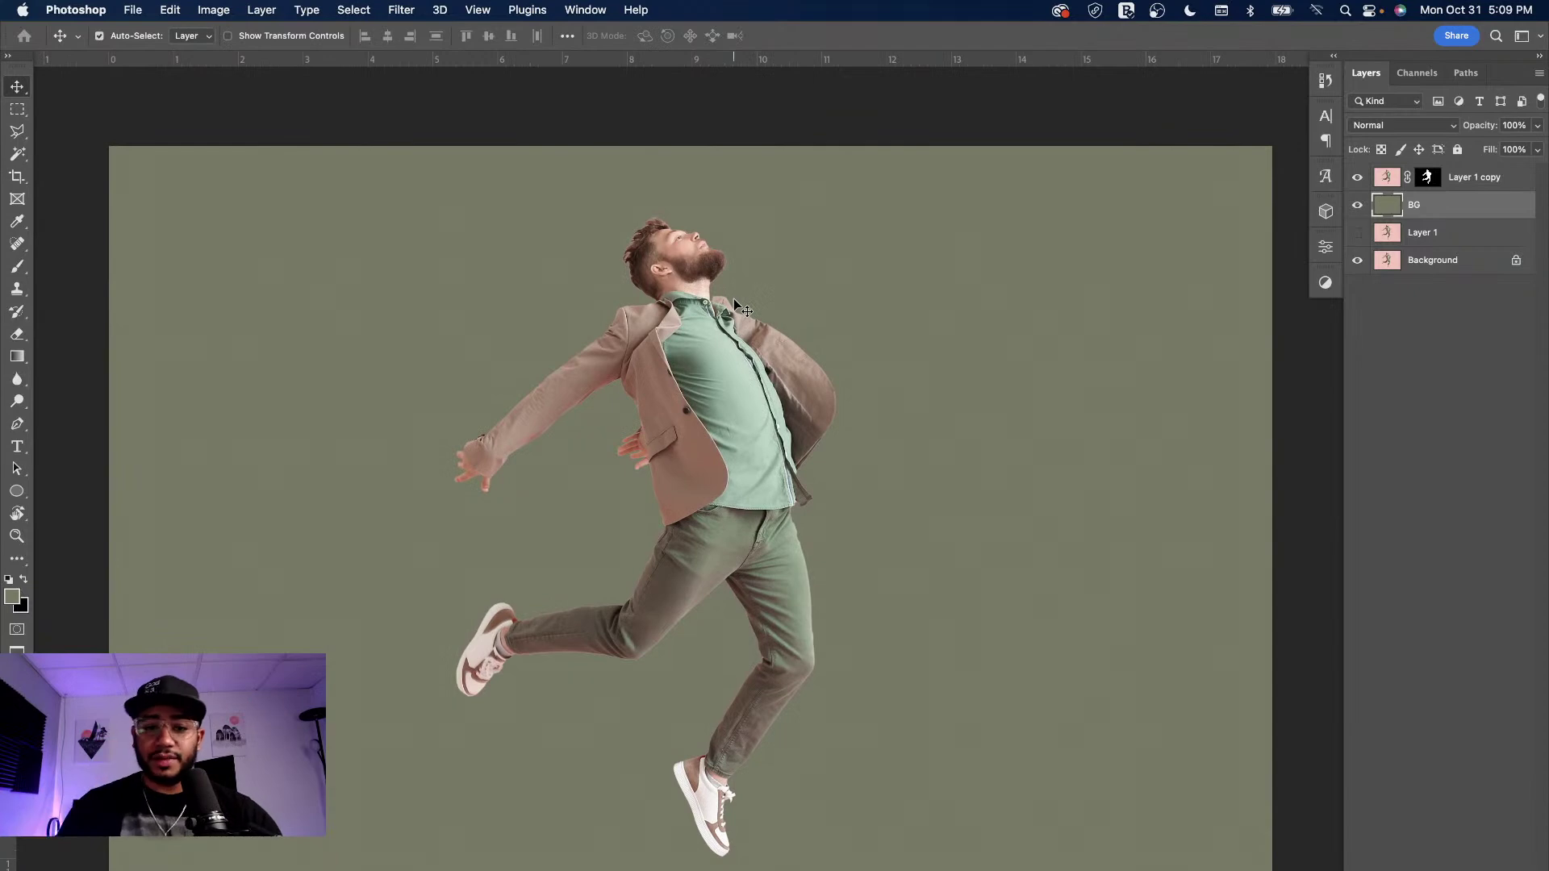
- Add the text JUMP near the man's head in 11 pt Nimbus Sans Extd Black and color it white
{"action": "left_click", "coordinate": [18, 448]}
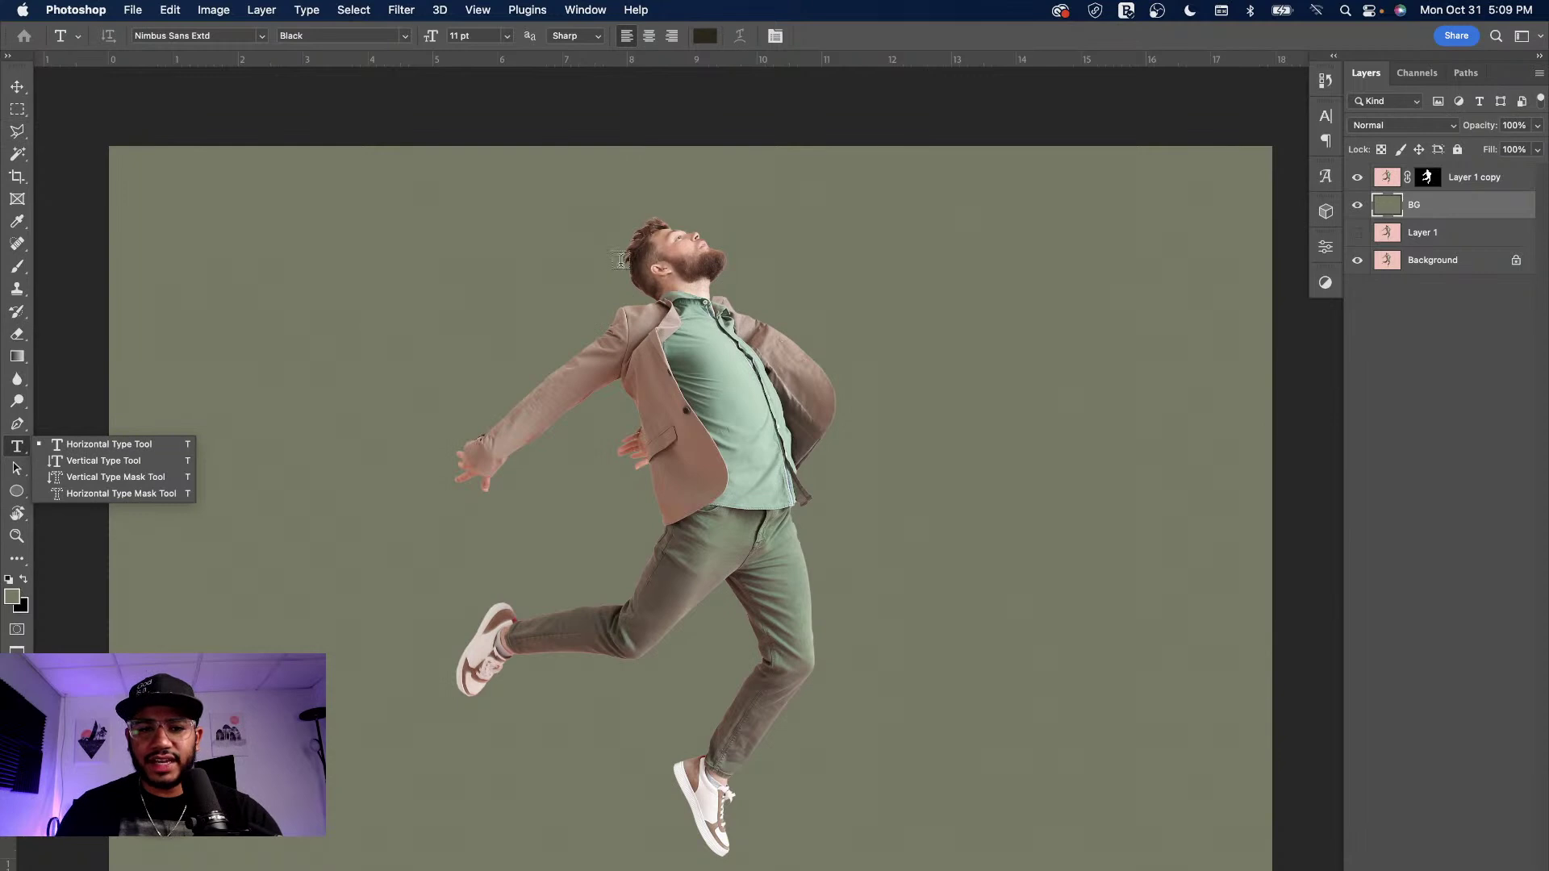
{"action": "left_click", "coordinate": [852, 314]}
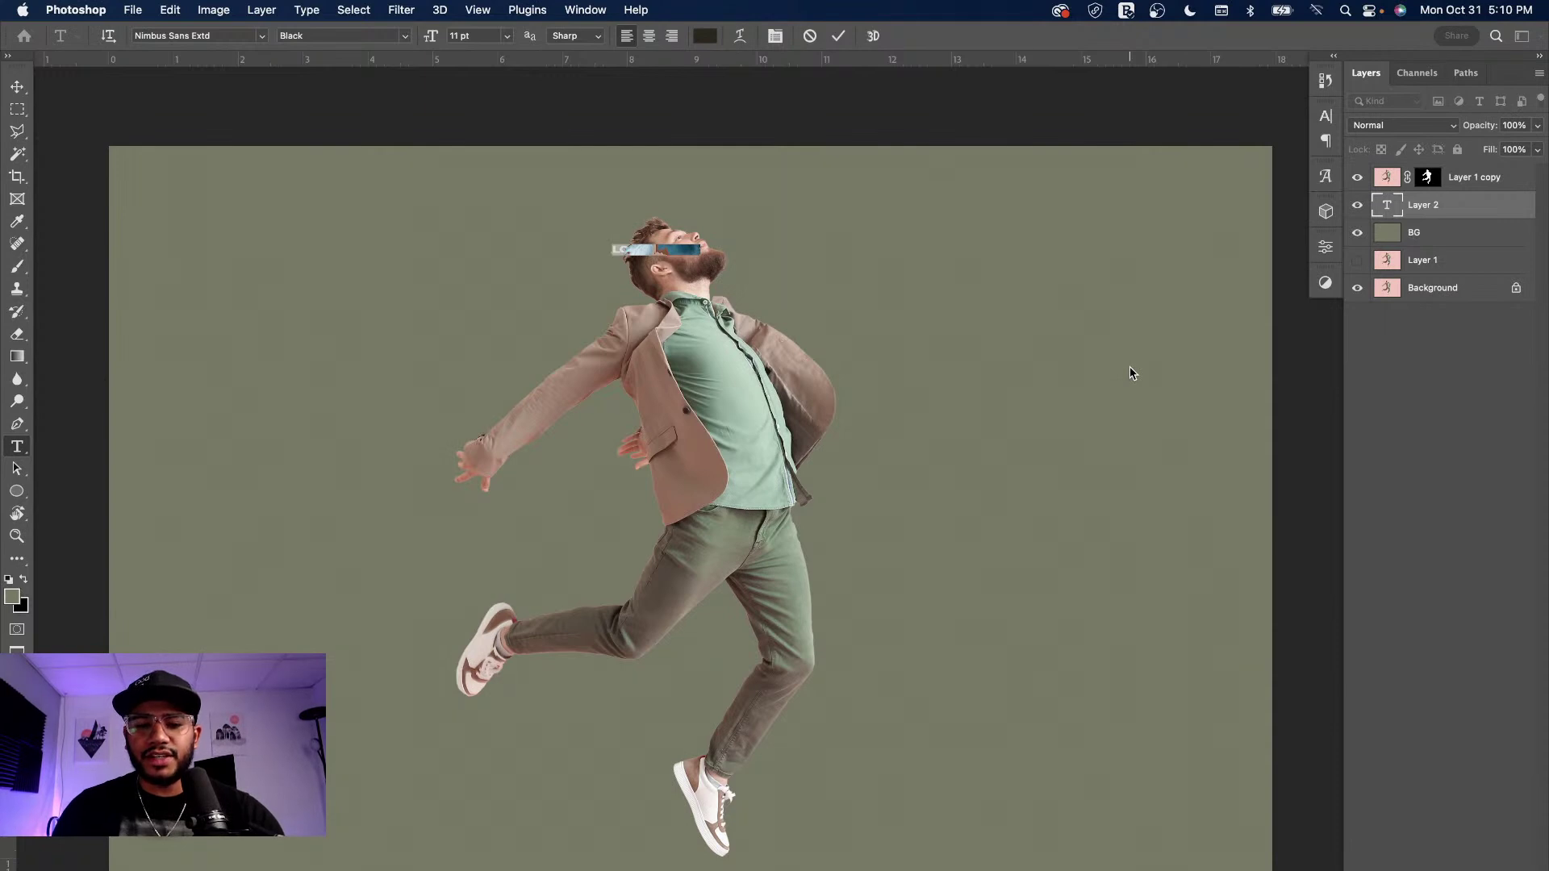
{"action": "type", "text": "JU"}
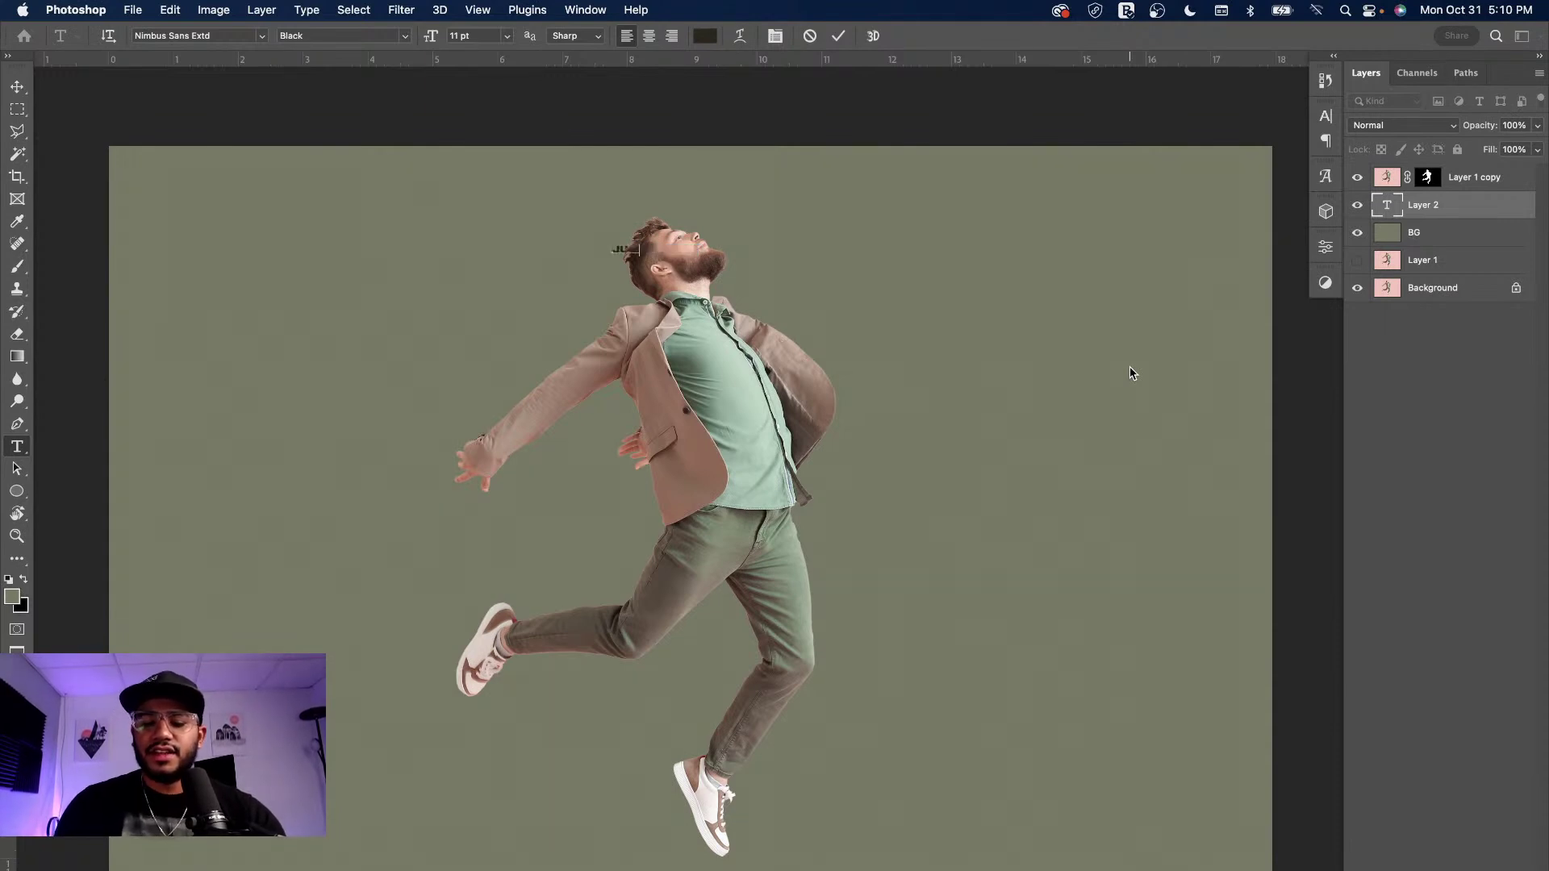
{"action": "key", "text": "super+a"}
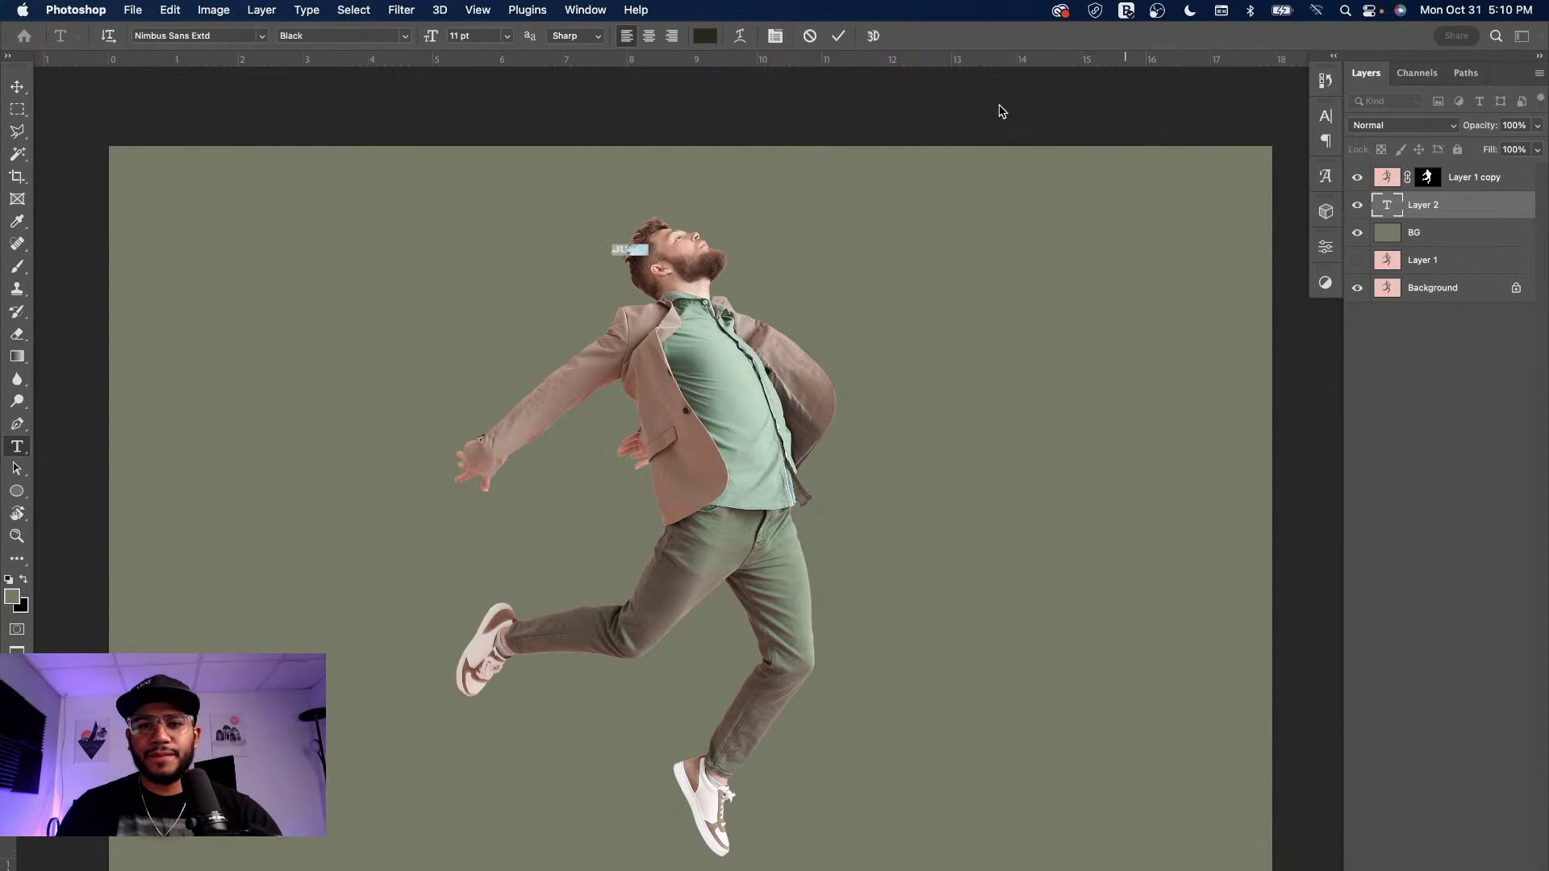
{"action": "left_click", "coordinate": [706, 36]}
{"action": "left_click", "coordinate": [948, 508]}
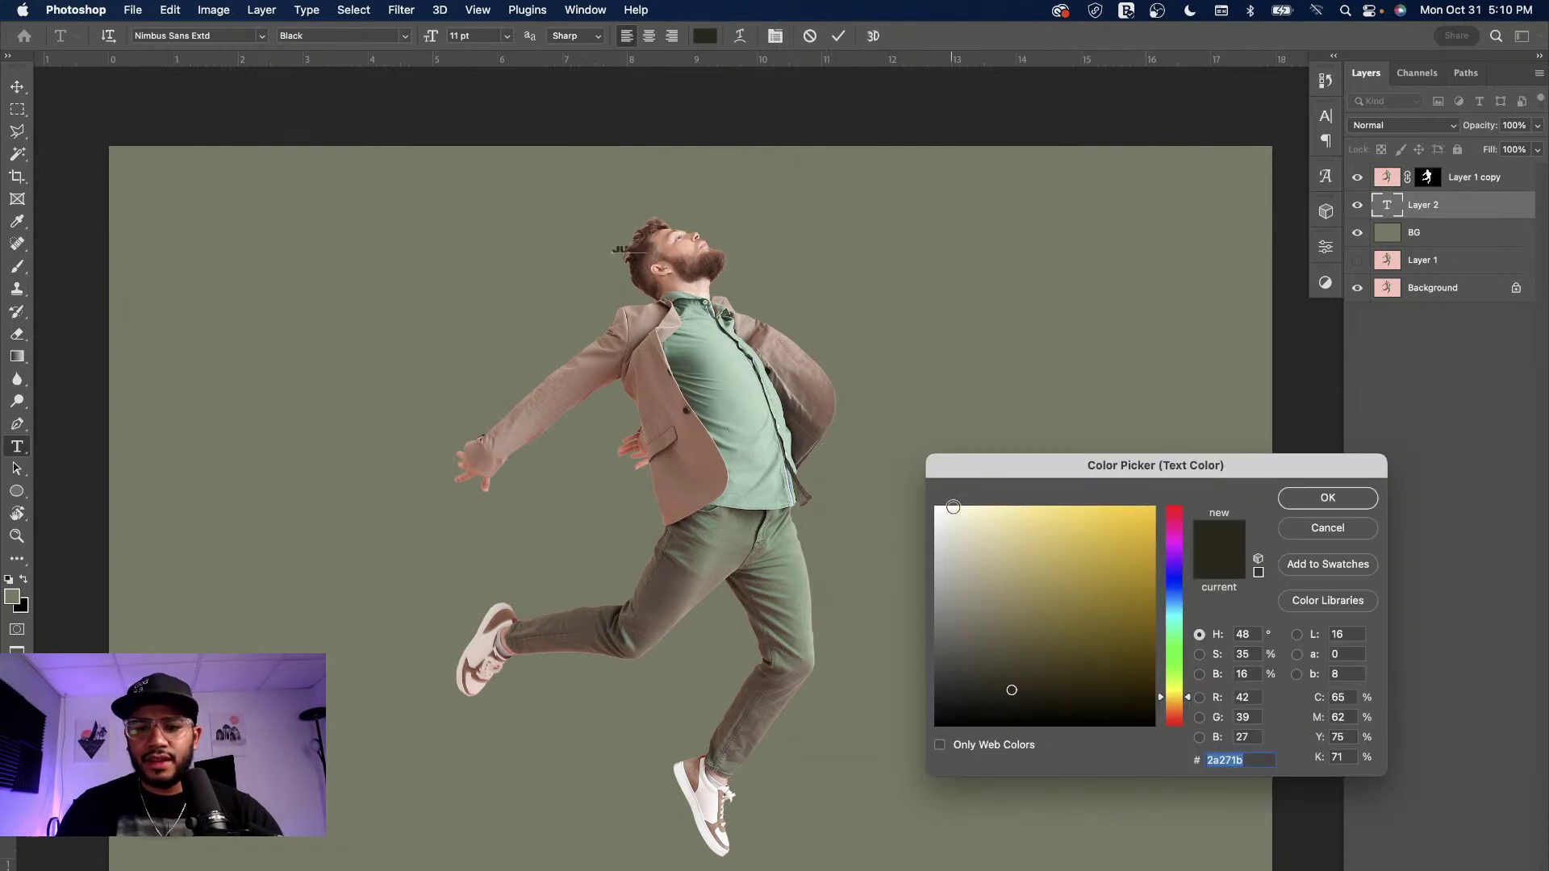
{"action": "left_click", "coordinate": [1323, 496]}
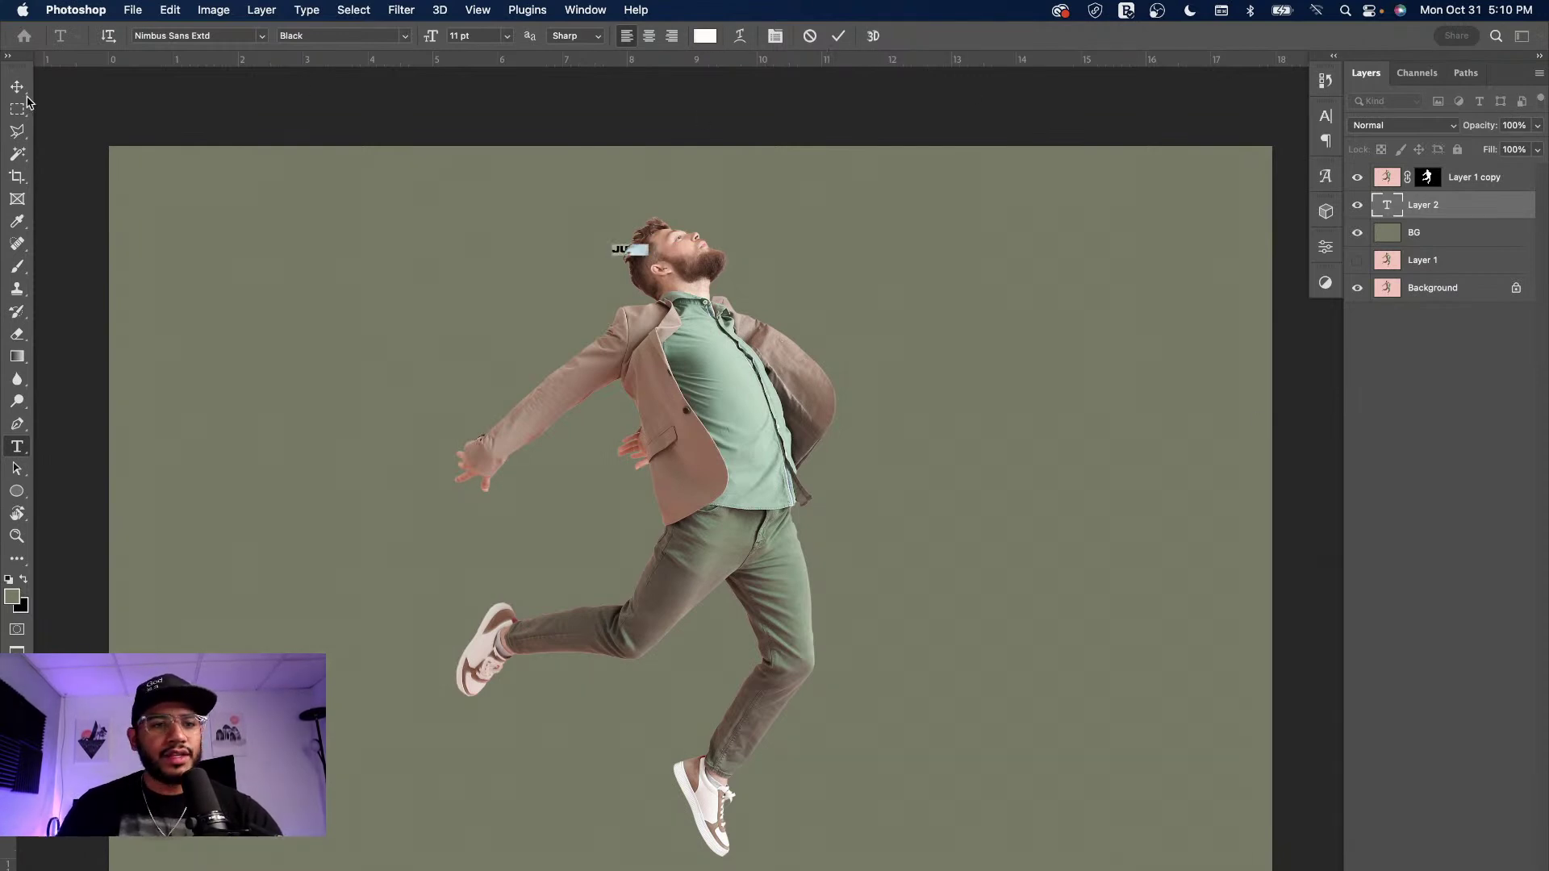
{"action": "left_click", "coordinate": [24, 89]}
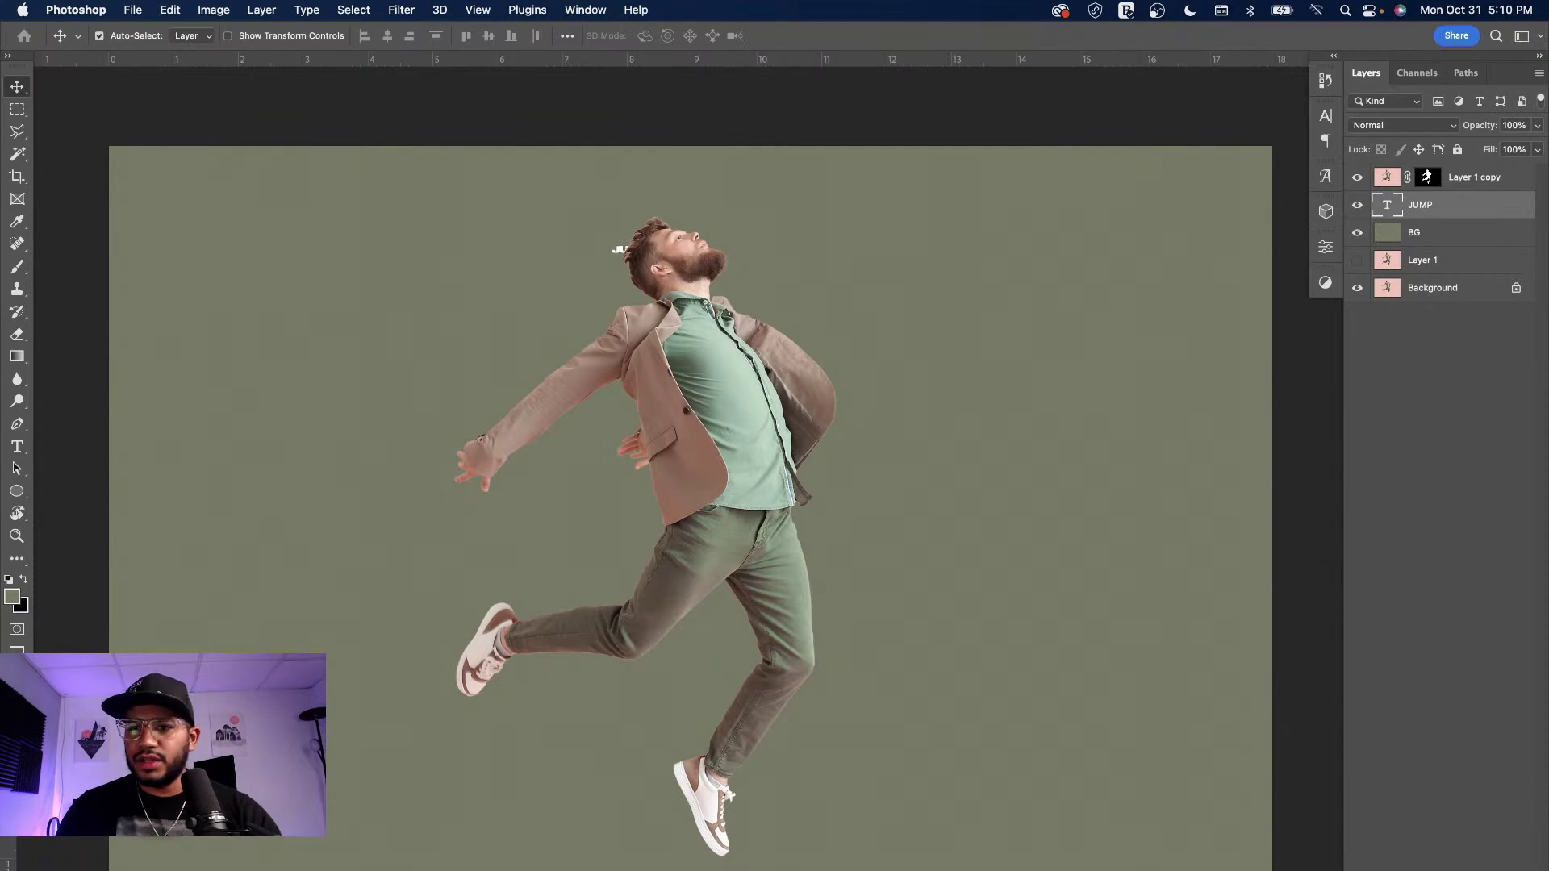
- Move the JUMP text layer above the masked man and enlarge the word to about 256 pt across his torso
{"action": "left_click_drag", "start_coordinate": [1410, 212], "coordinate": [1407, 166]}
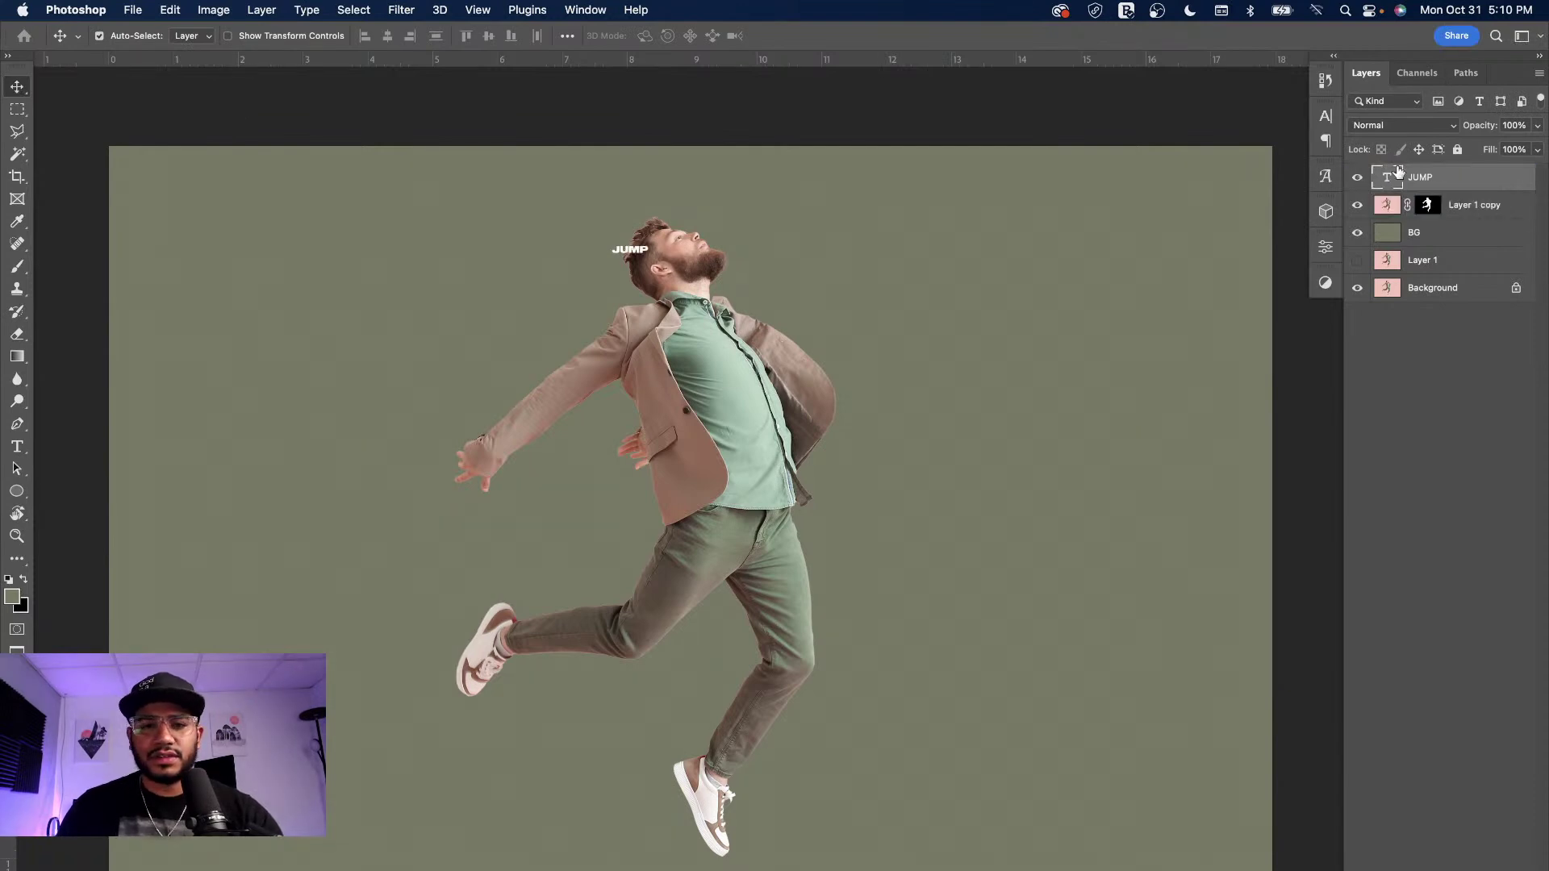
{"action": "key", "text": "super+t"}
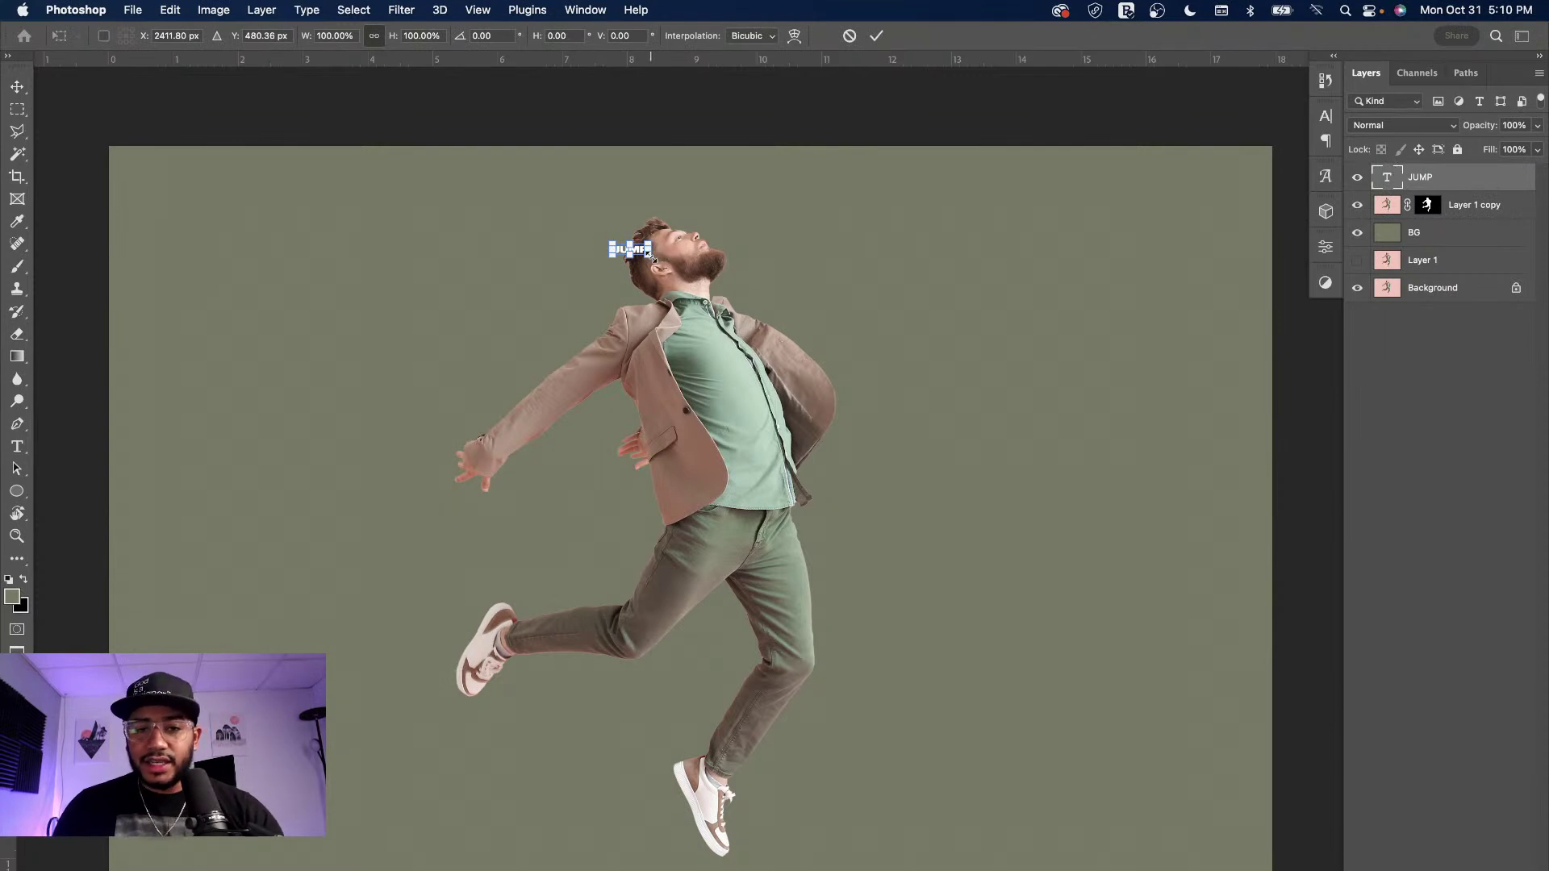
{"action": "left_click_drag", "start_coordinate": [652, 257], "coordinate": [1219, 519]}
{"action": "left_click_drag", "start_coordinate": [888, 316], "coordinate": [593, 279]}
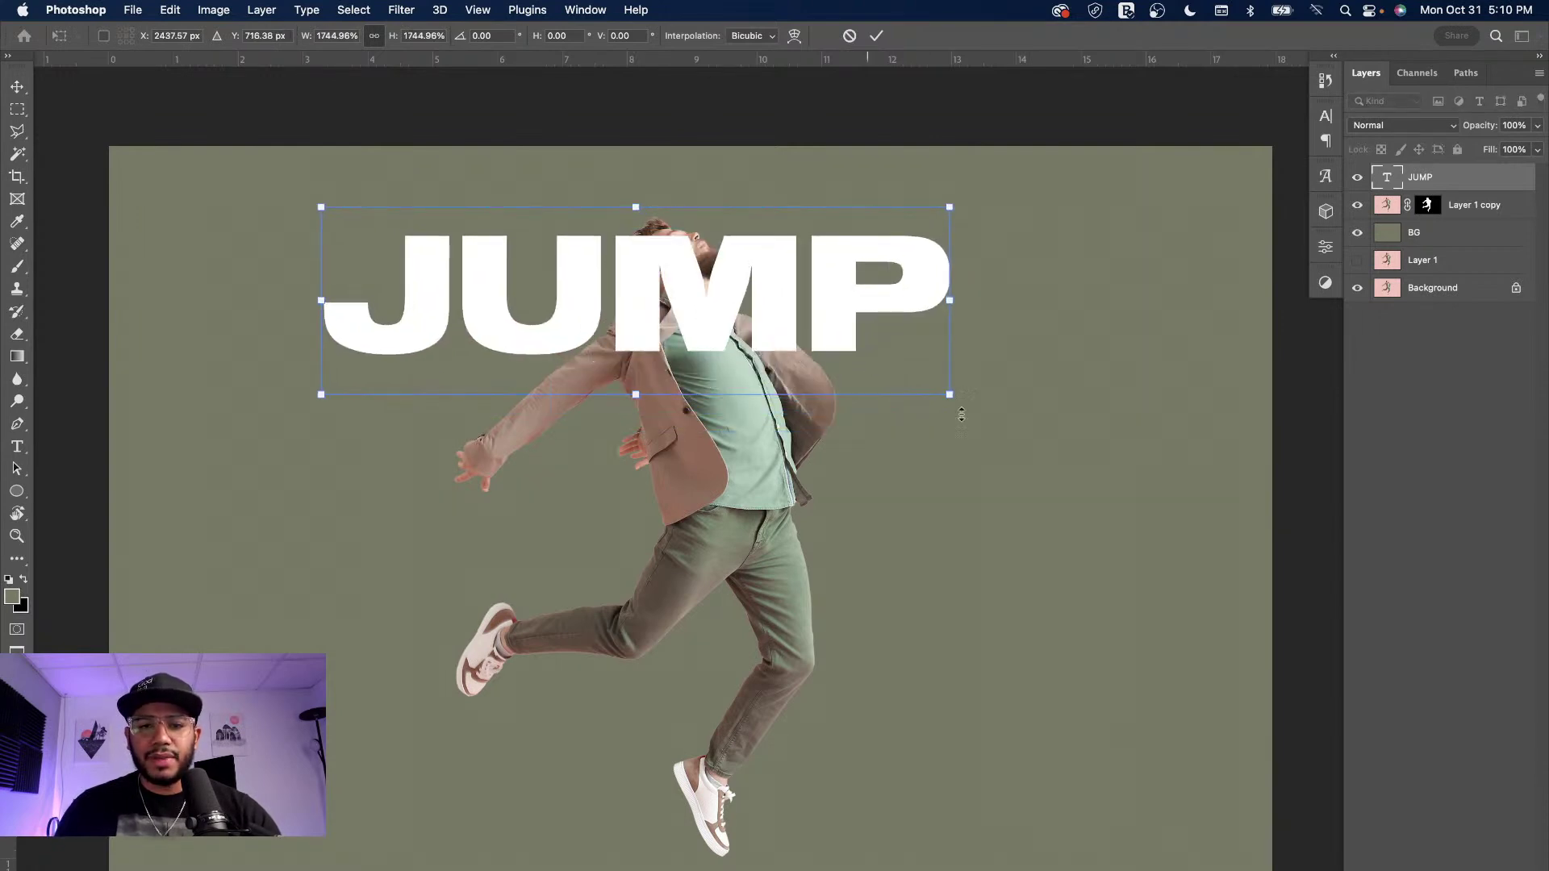
{"action": "left_click_drag", "start_coordinate": [950, 395], "coordinate": [1159, 457]}
{"action": "left_click_drag", "start_coordinate": [783, 306], "coordinate": [834, 361]}
{"action": "key", "text": "Return"}
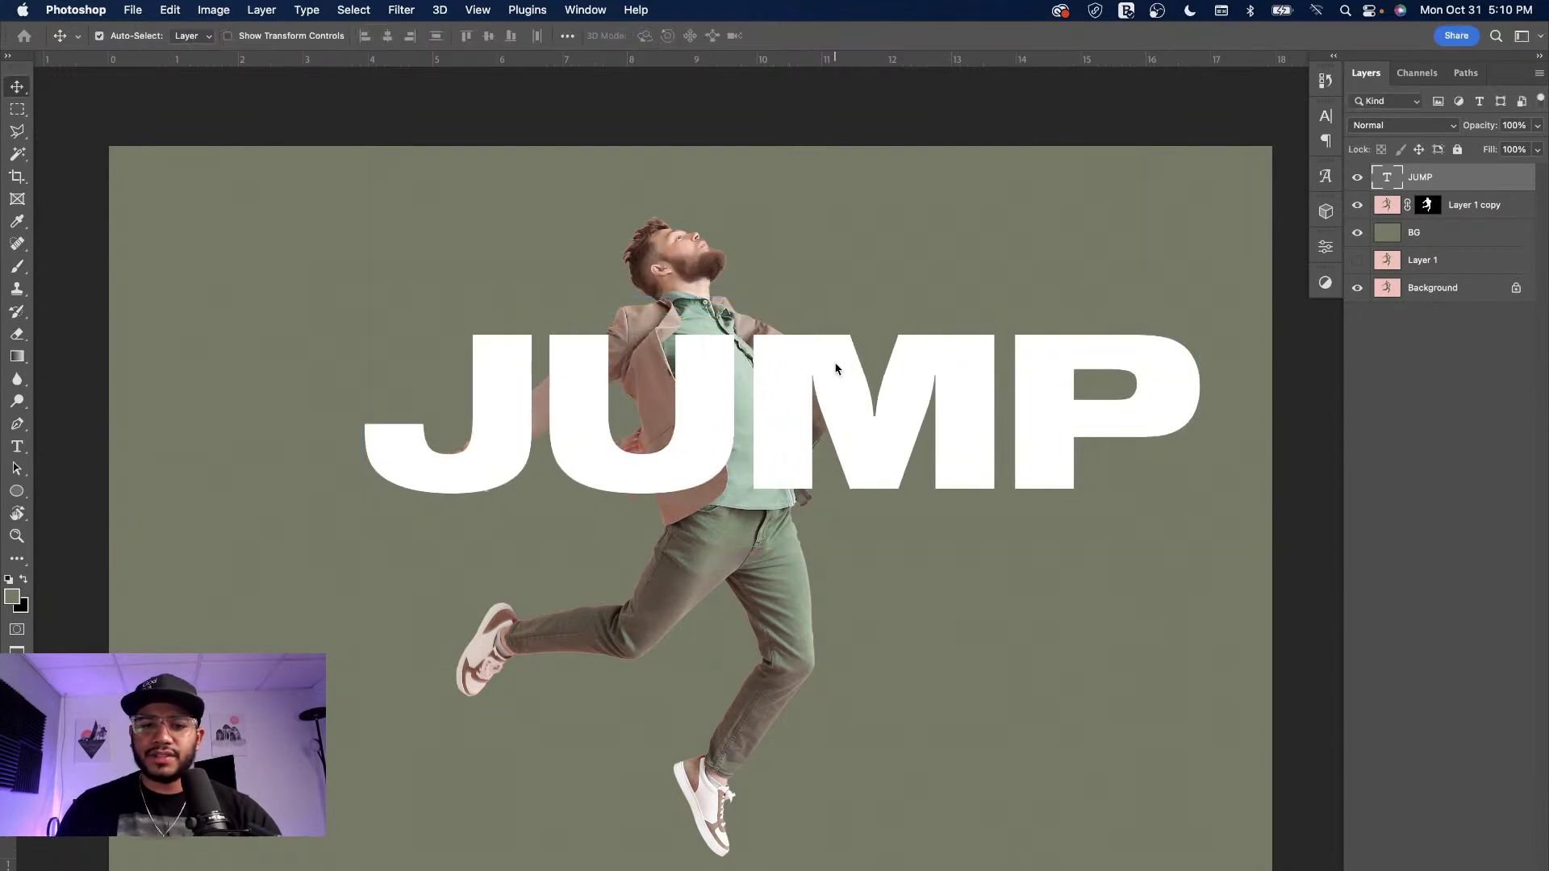
- Break the word JUMP into two lines, JU above MP
{"action": "double_click", "coordinate": [774, 377]}
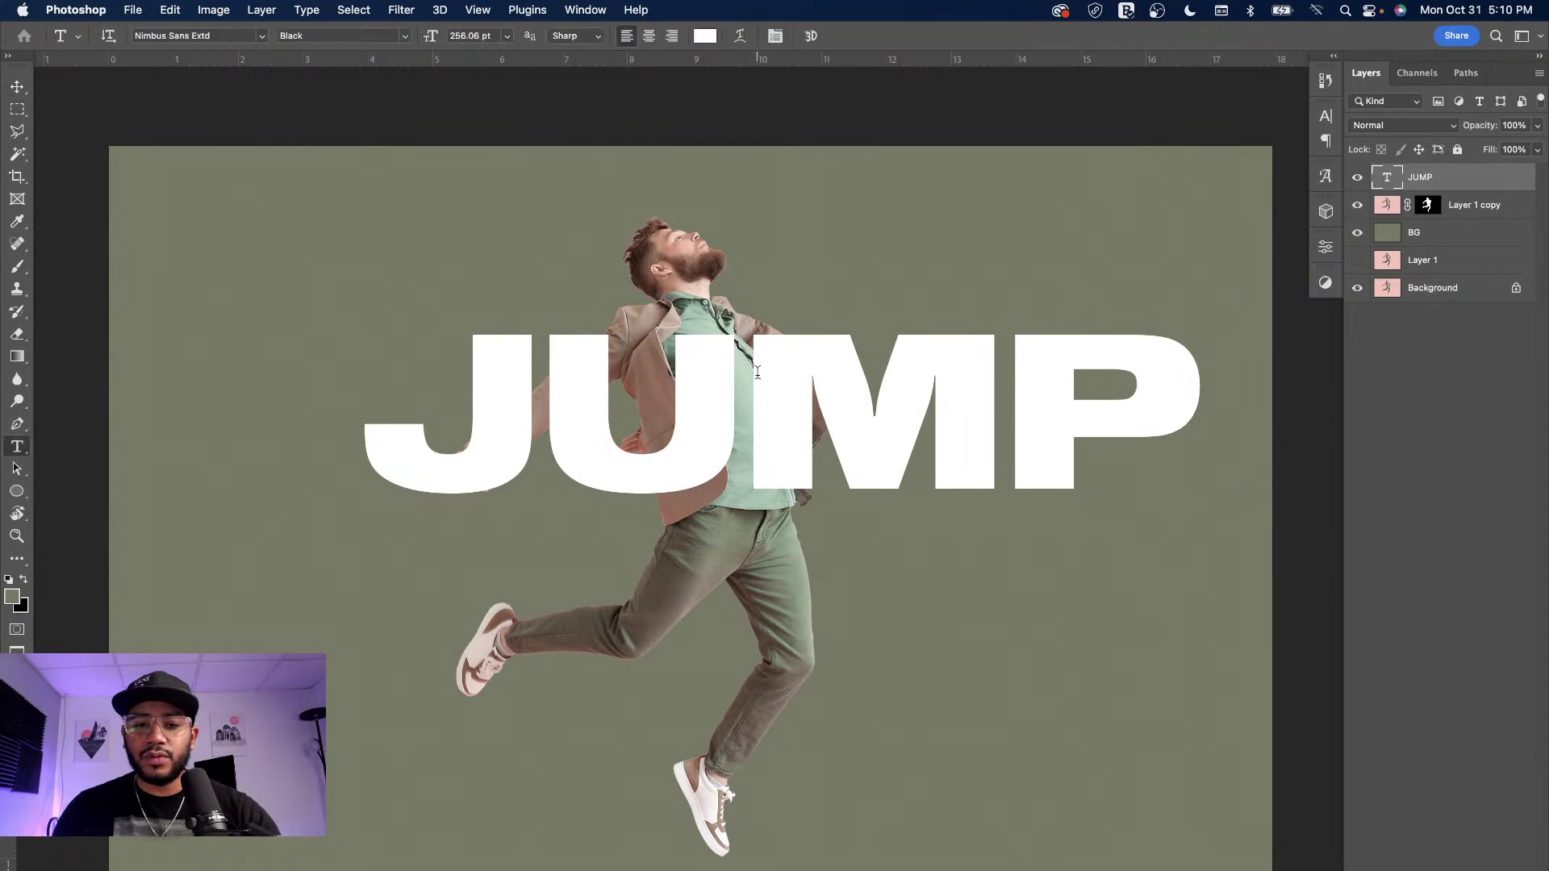
{"action": "left_click", "coordinate": [760, 369]}
{"action": "key", "text": "Return"}
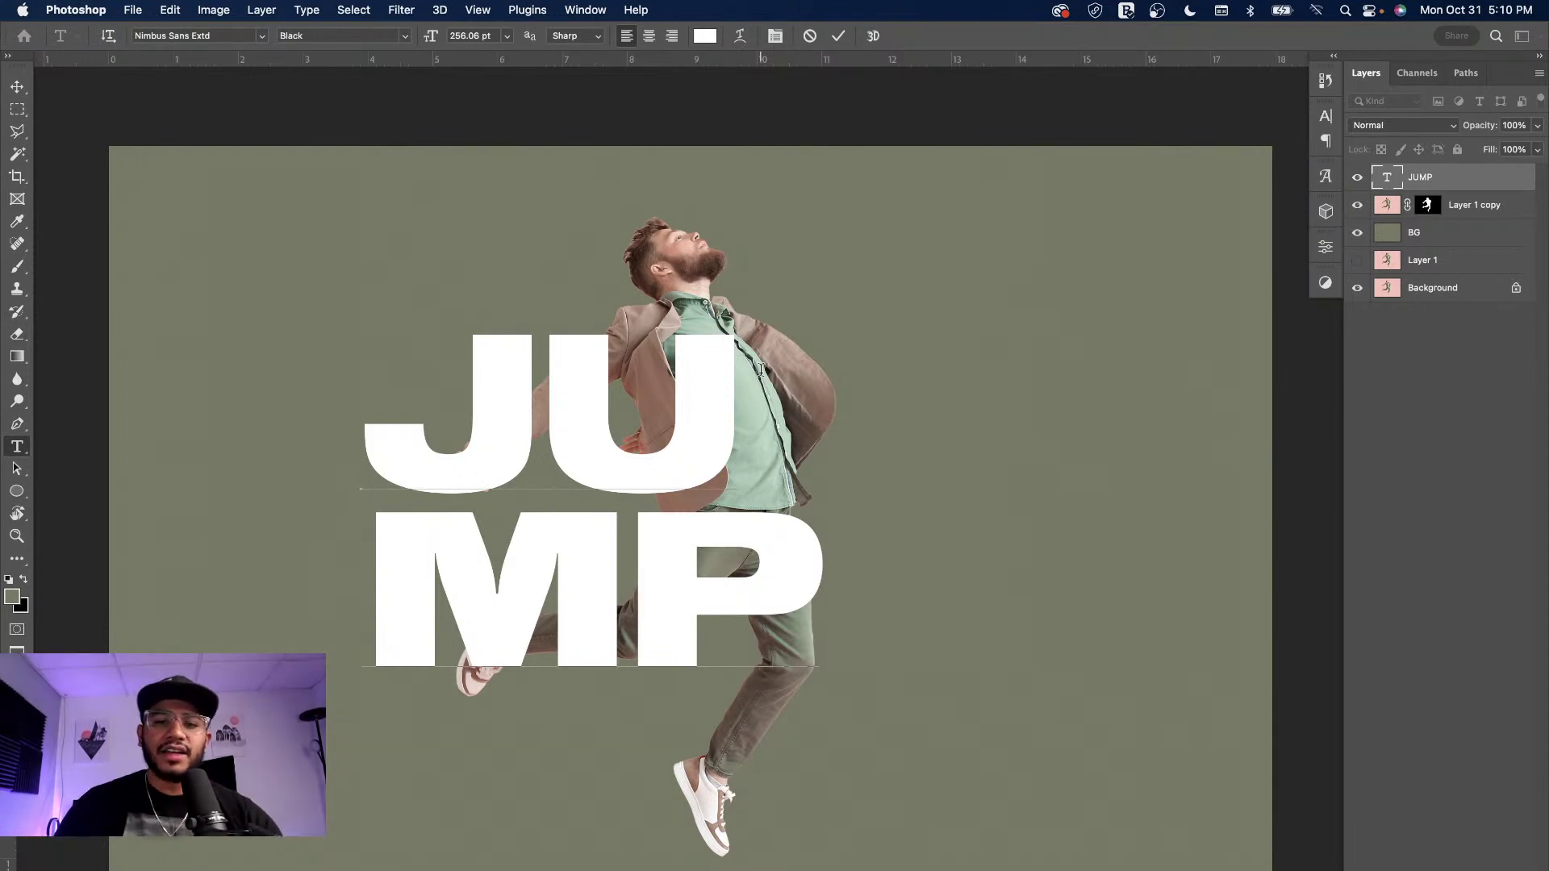
{"action": "left_click", "coordinate": [546, 427]}
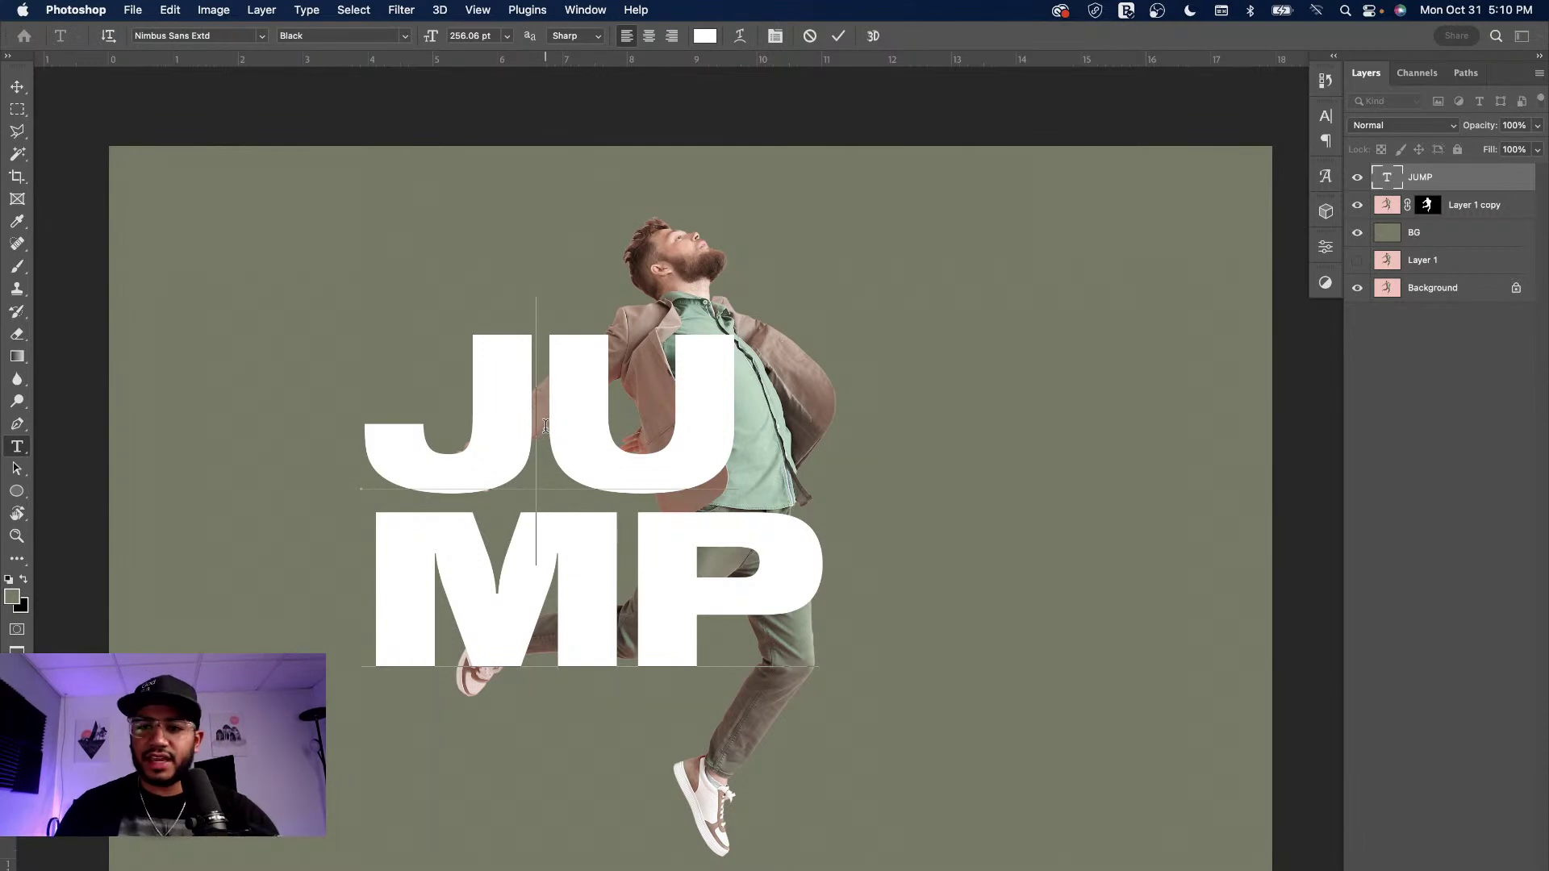
{"action": "left_click", "coordinate": [17, 86]}
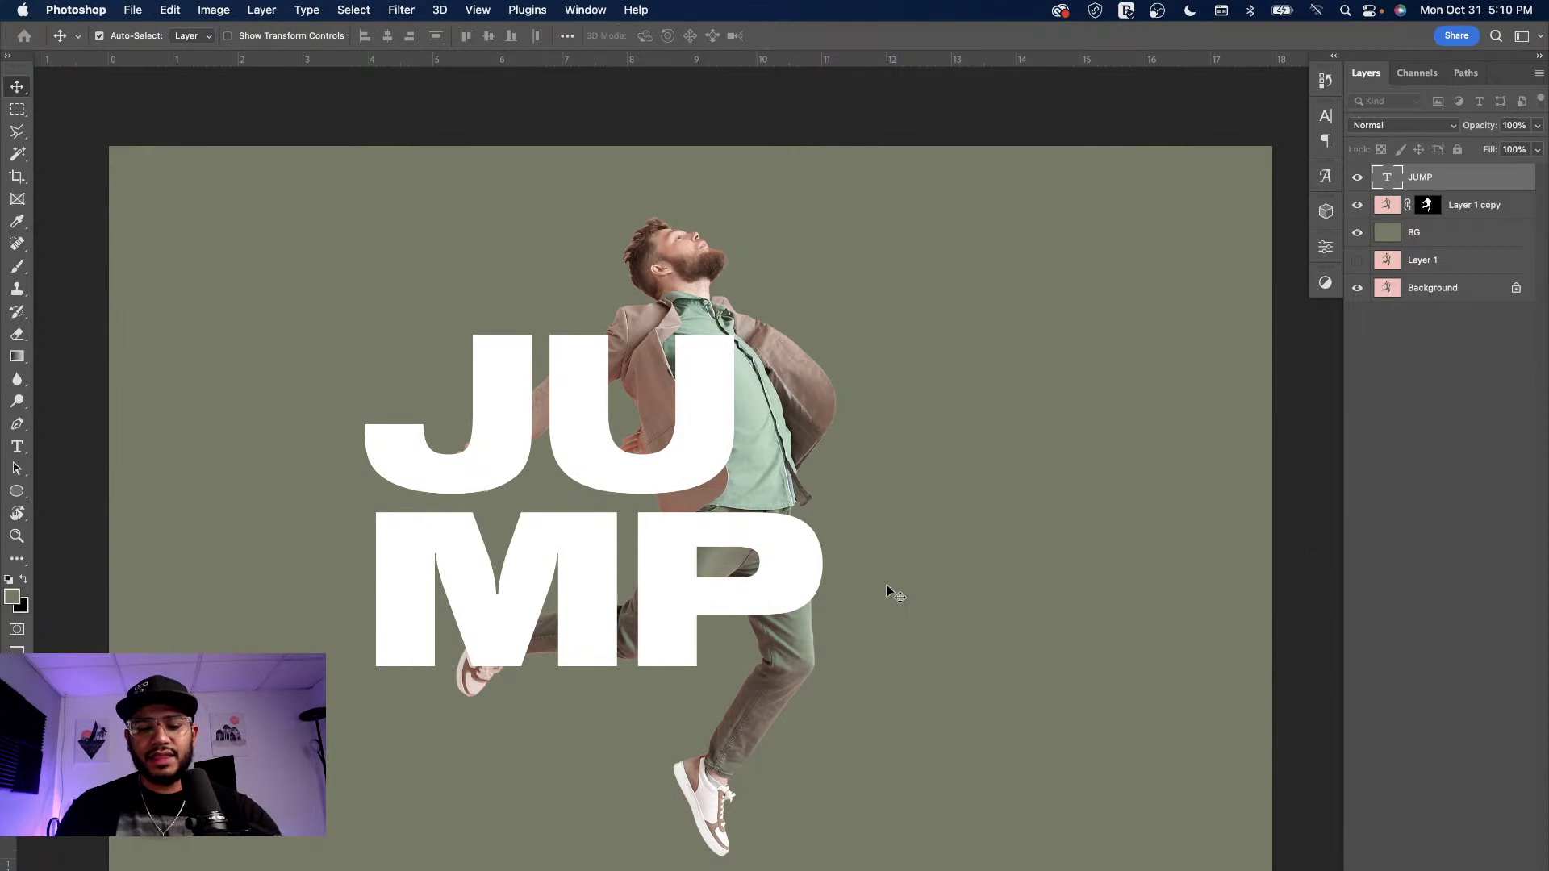
- Scale the two-line JU MP text to about 135% and center it over the man's body
{"action": "key", "text": "cmd+t"}
{"action": "left_click_drag", "start_coordinate": [677, 477], "coordinate": [799, 502]}
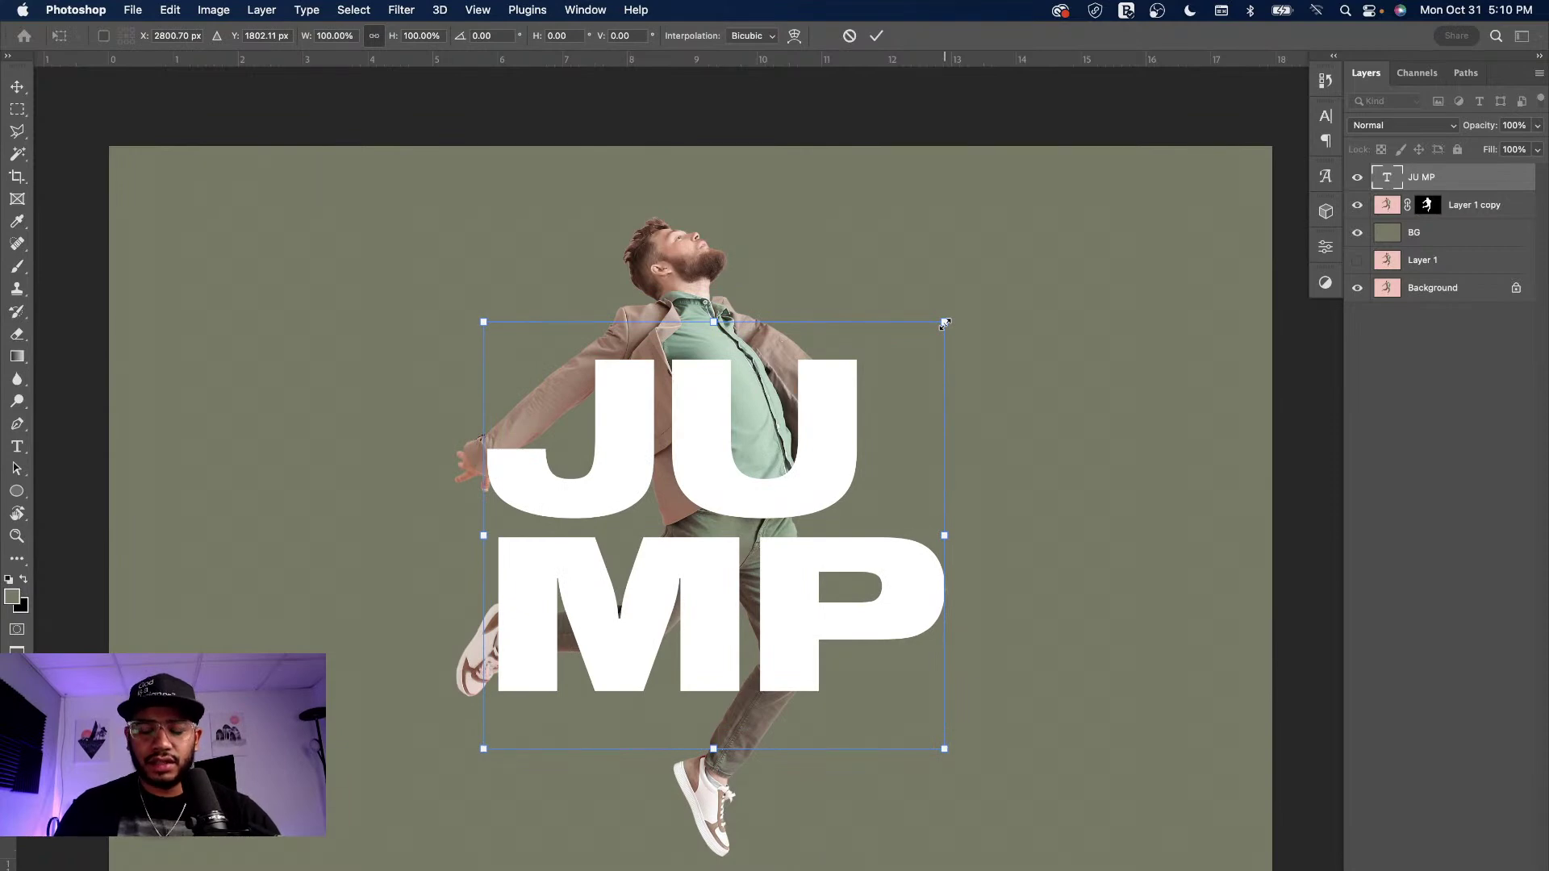
{"action": "left_click_drag", "start_coordinate": [945, 322], "coordinate": [1024, 251]}
{"action": "left_click_drag", "start_coordinate": [686, 444], "coordinate": [670, 439]}
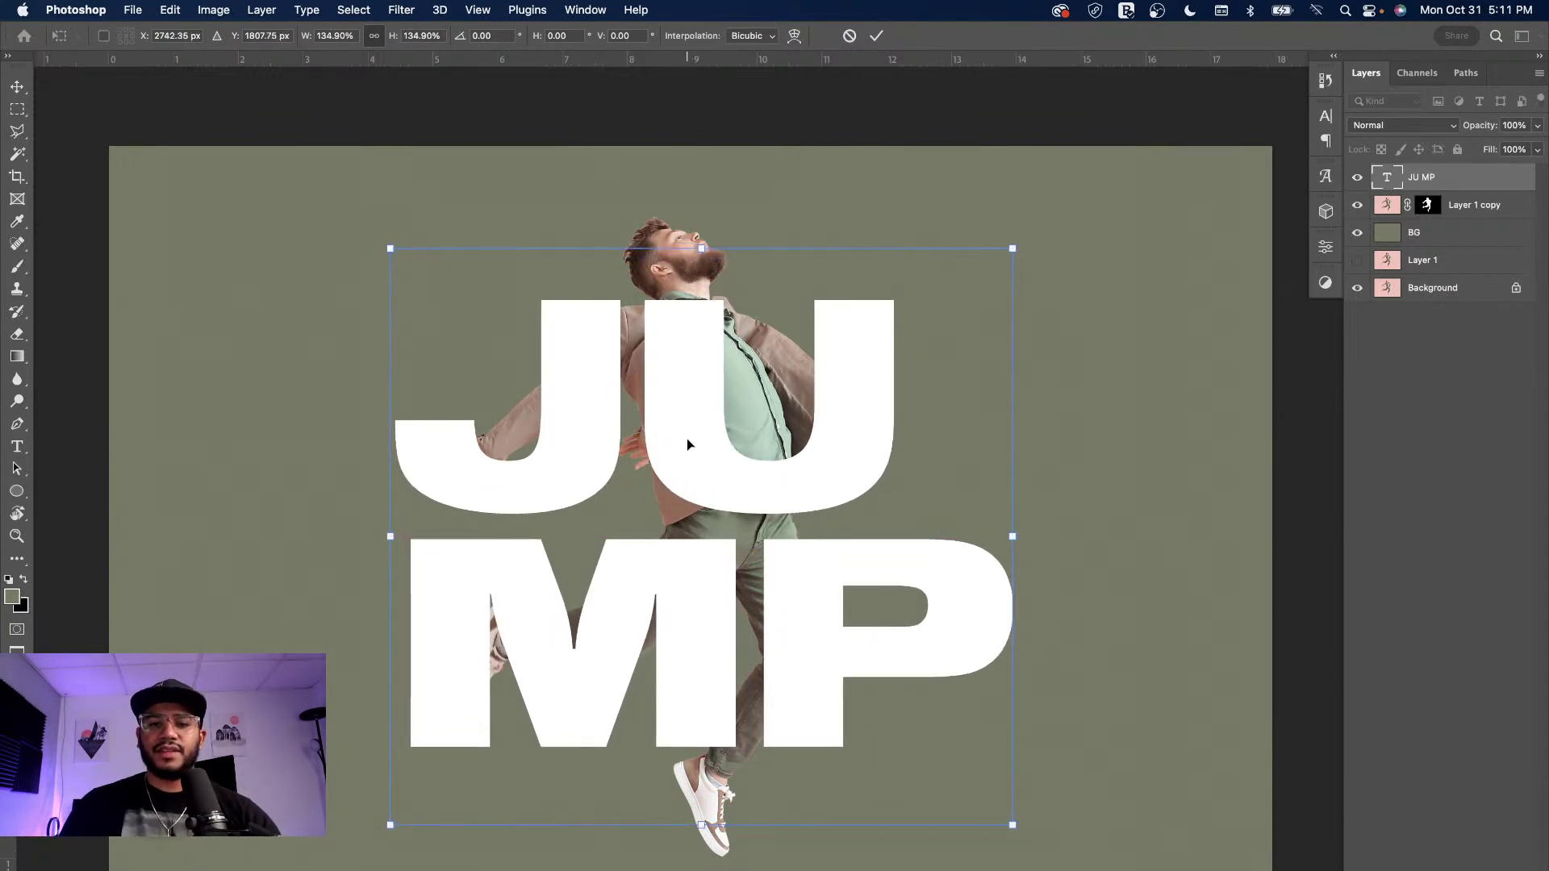
{"action": "key", "text": "Return"}
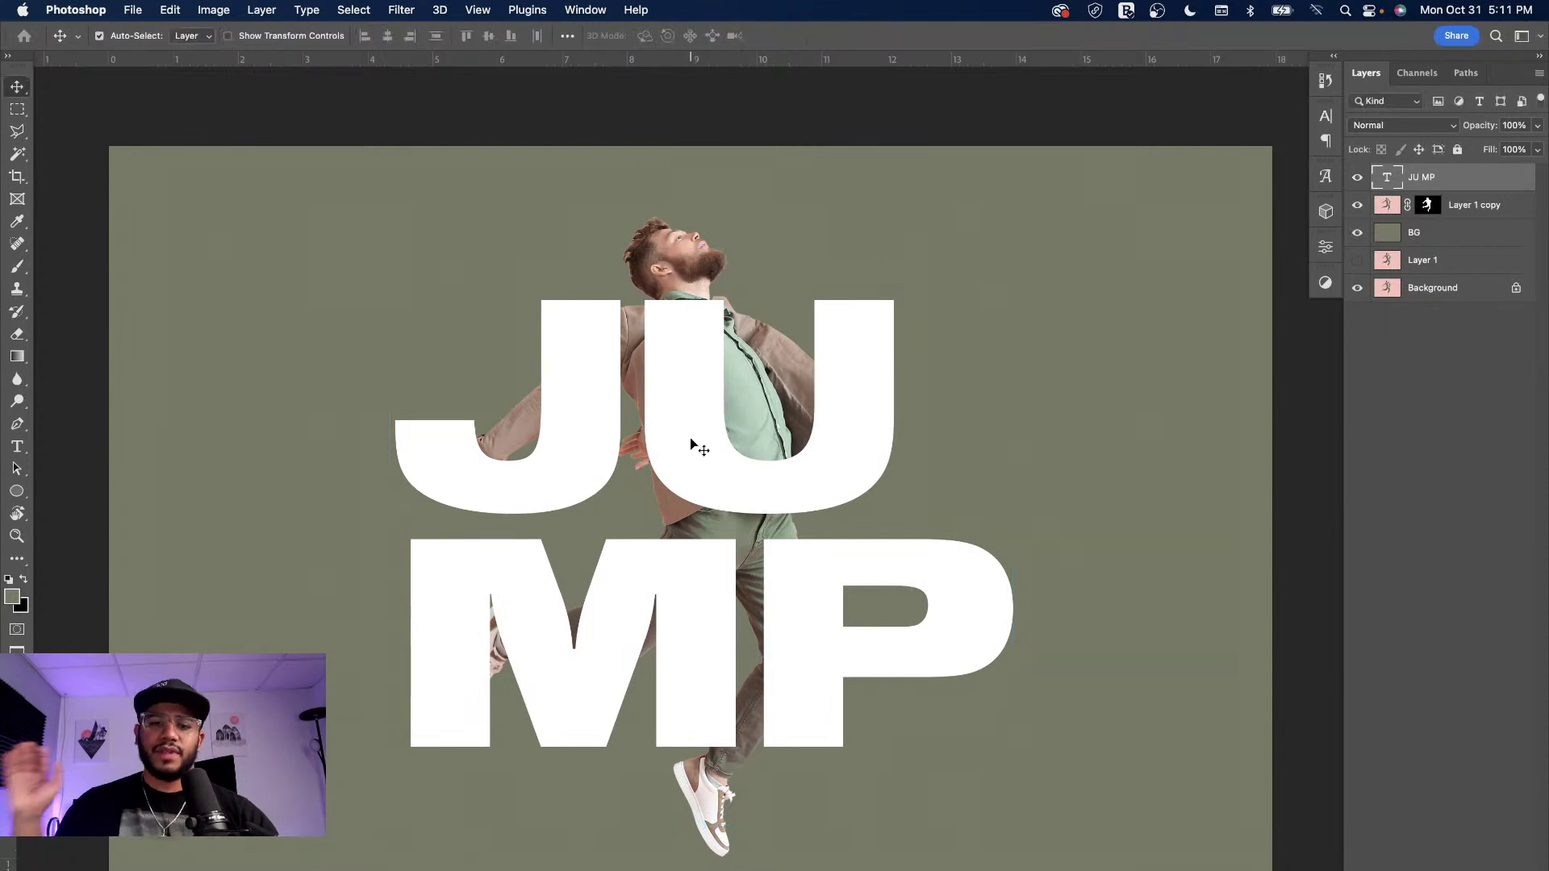
- Rename the masked Layer 1 copy as Subject
{"action": "left_click", "coordinate": [1390, 207]}
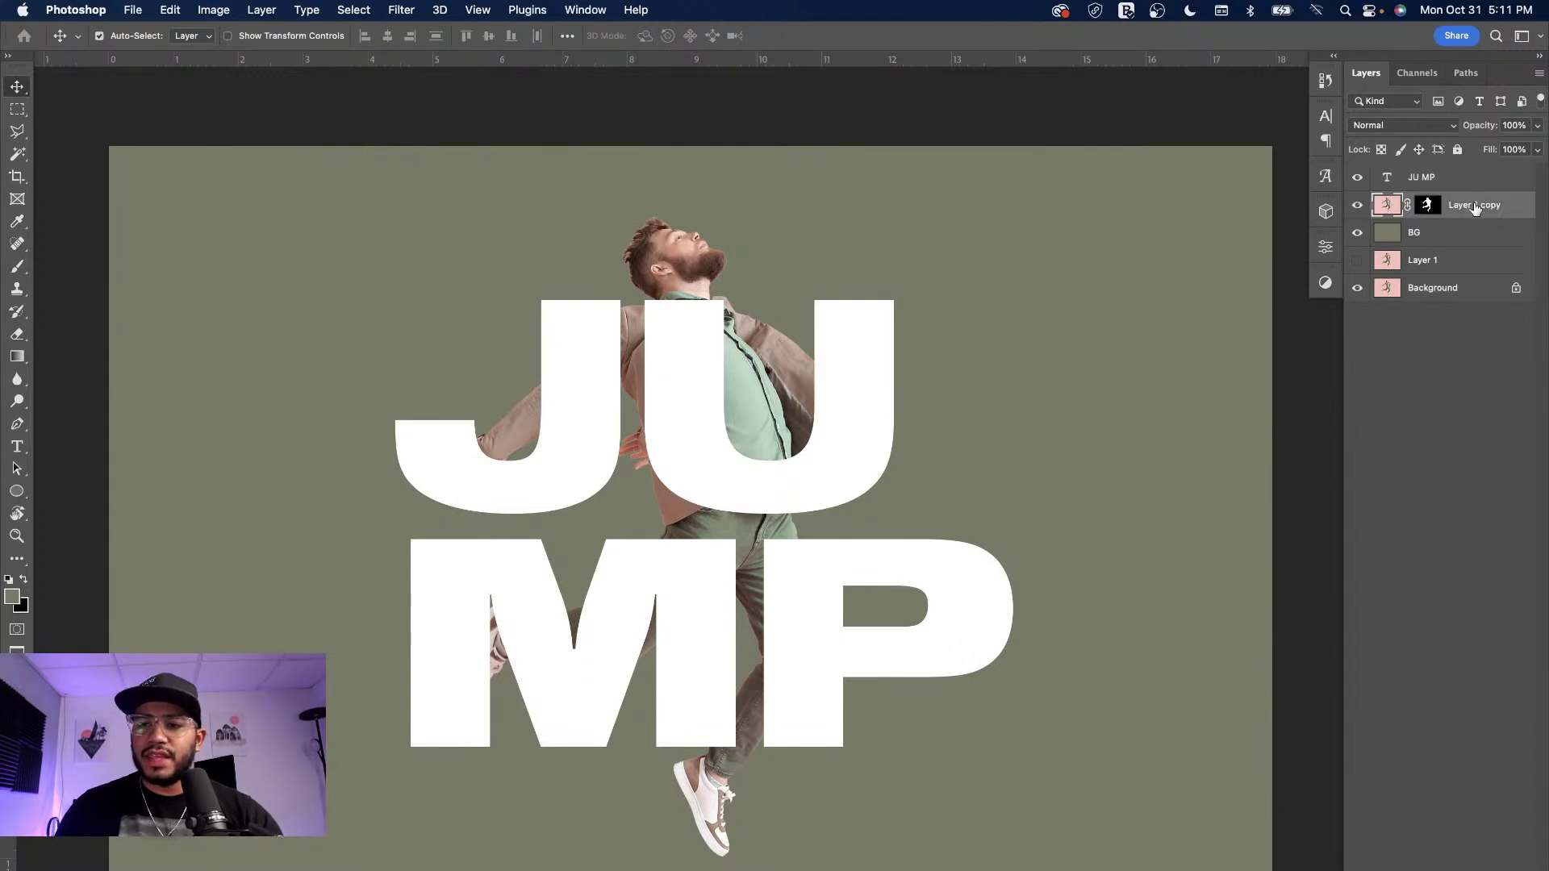
{"action": "double_click", "coordinate": [1470, 205]}
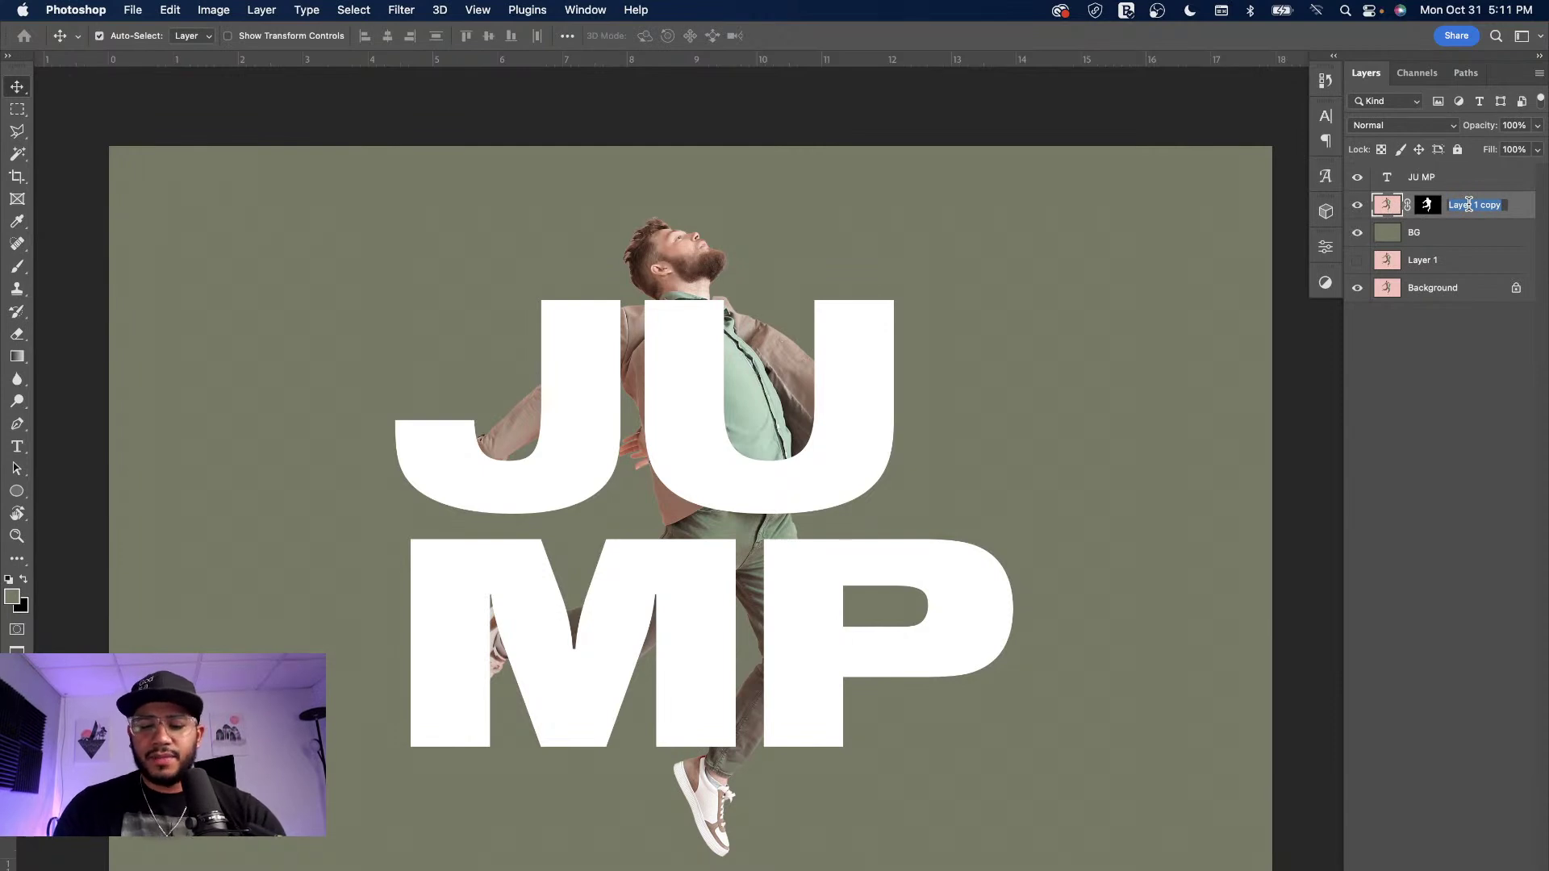
{"action": "type", "text": "Subject"}
{"action": "key", "text": "Return"}
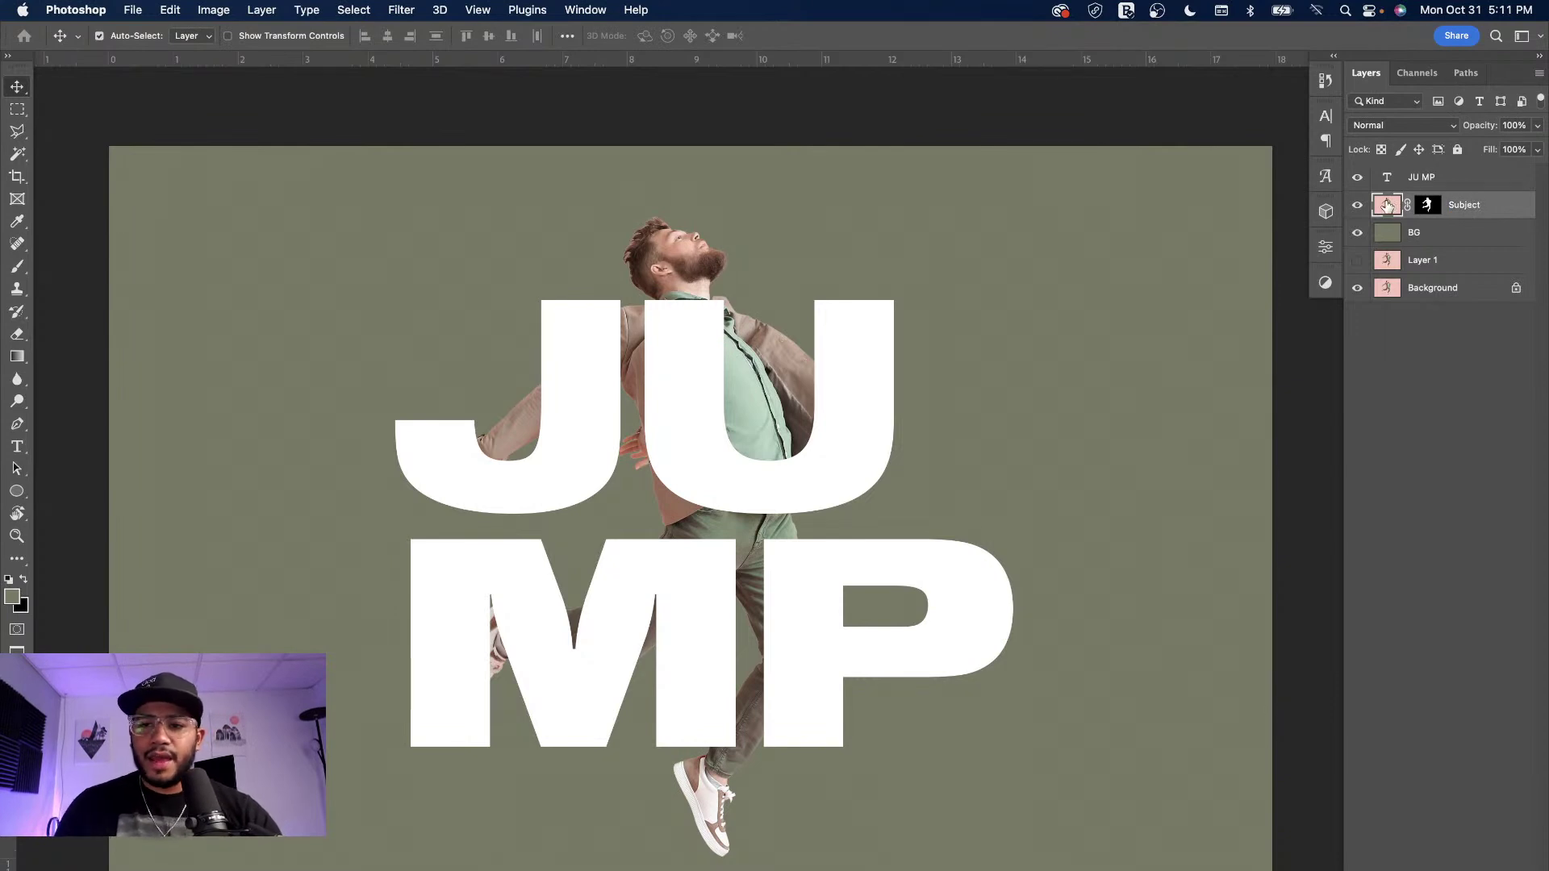
- Clip a duplicate of the Subject layer to the JU MP text and hide the original Subject layer
{"action": "left_click_drag", "start_coordinate": [1389, 208], "coordinate": [1402, 176]}
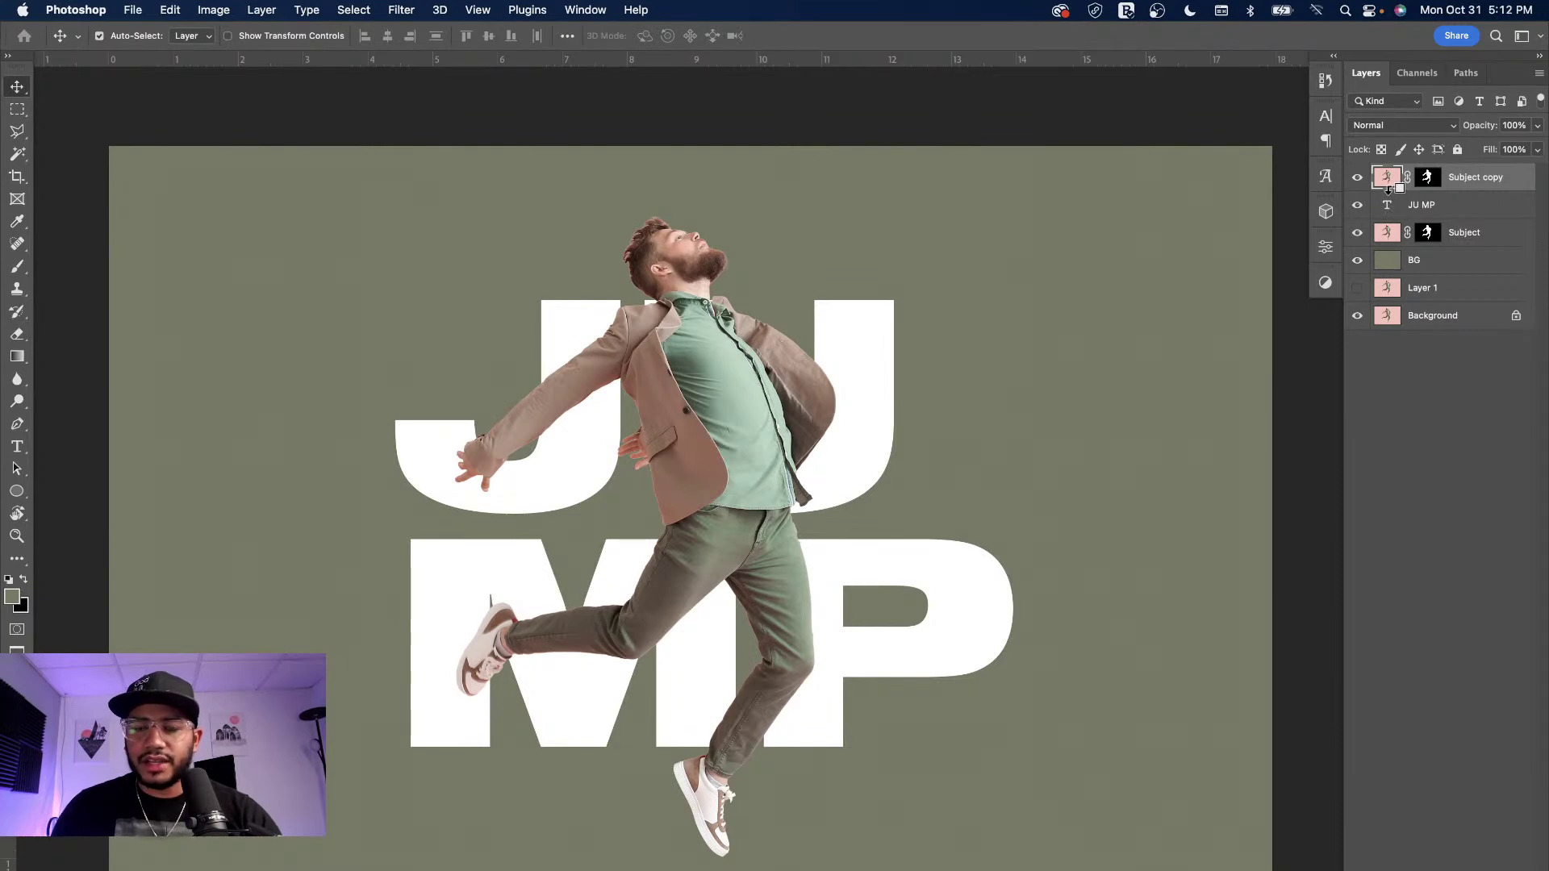
{"action": "left_click", "coordinate": [1389, 190], "text": "alt"}
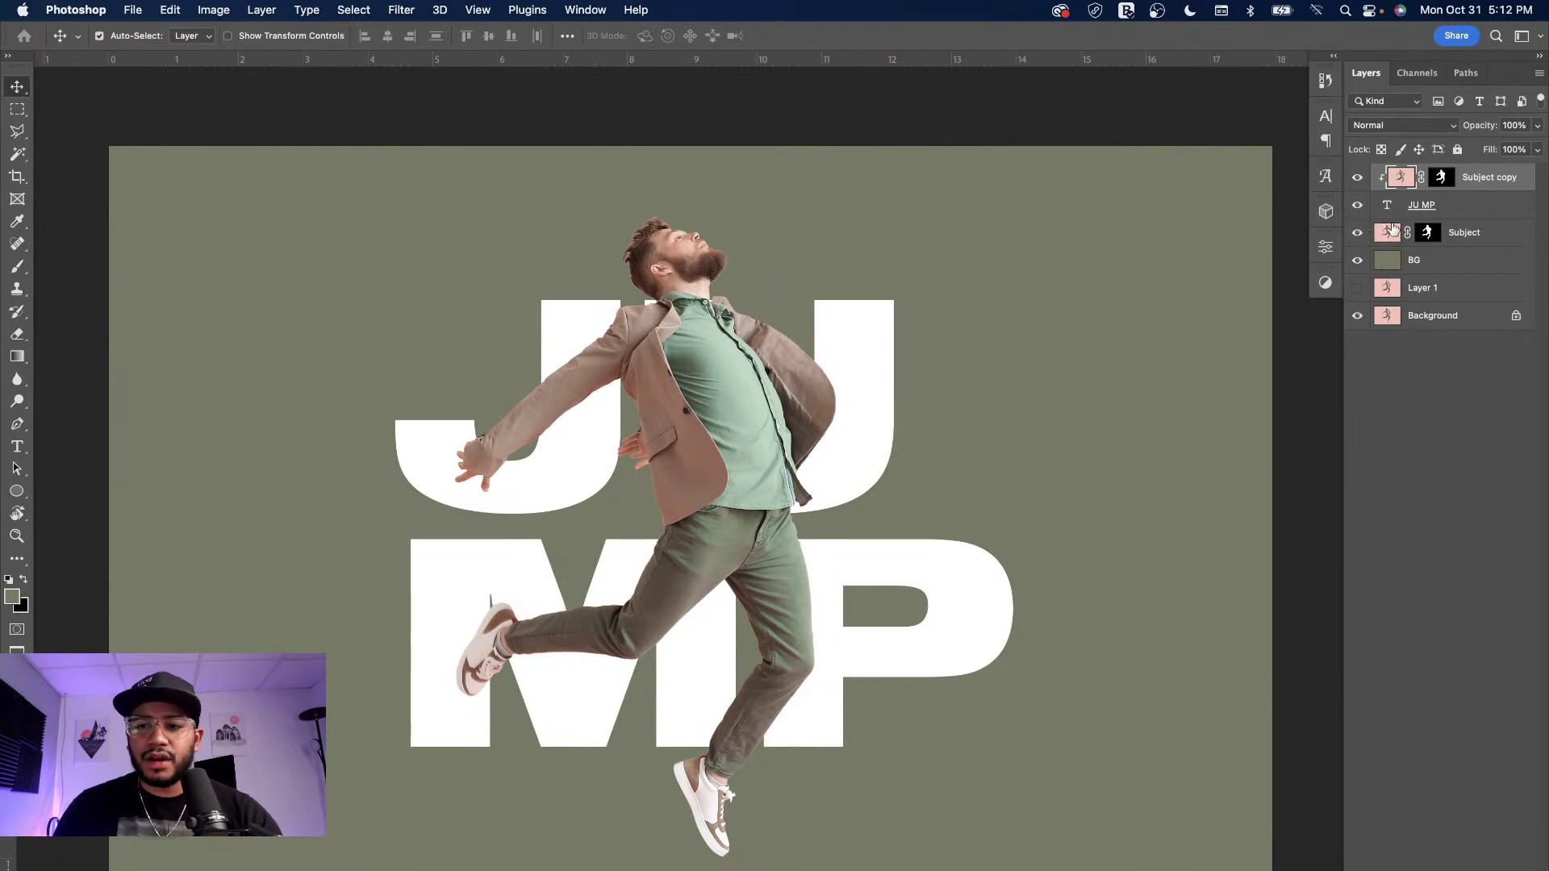
{"action": "left_click", "coordinate": [1359, 234]}
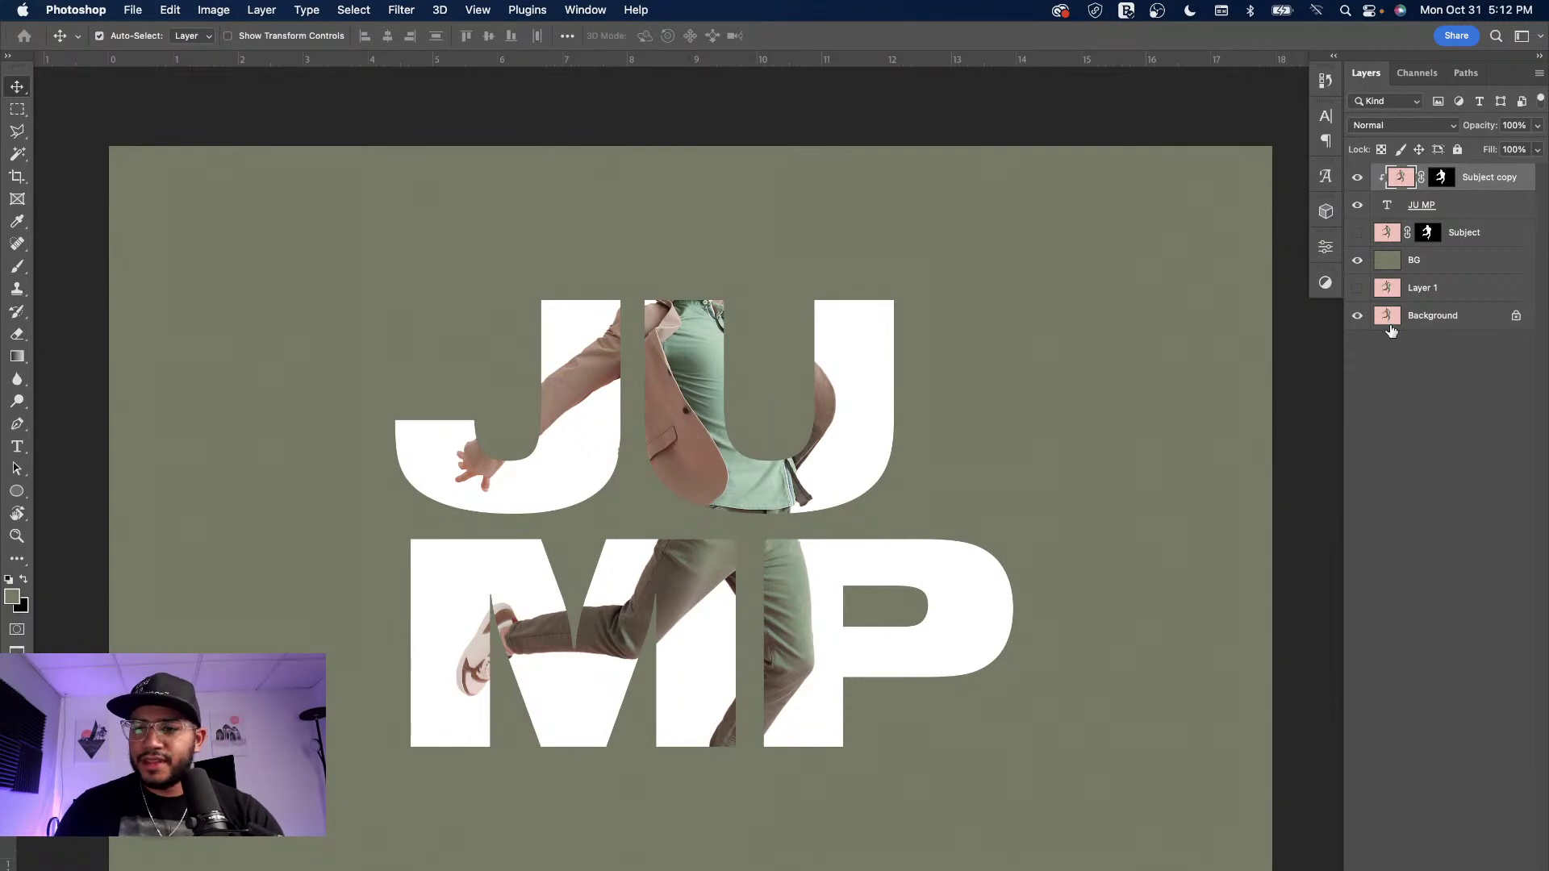
- Convert the locked Background into a regular layer named Layer 0
{"action": "left_click", "coordinate": [1457, 293]}
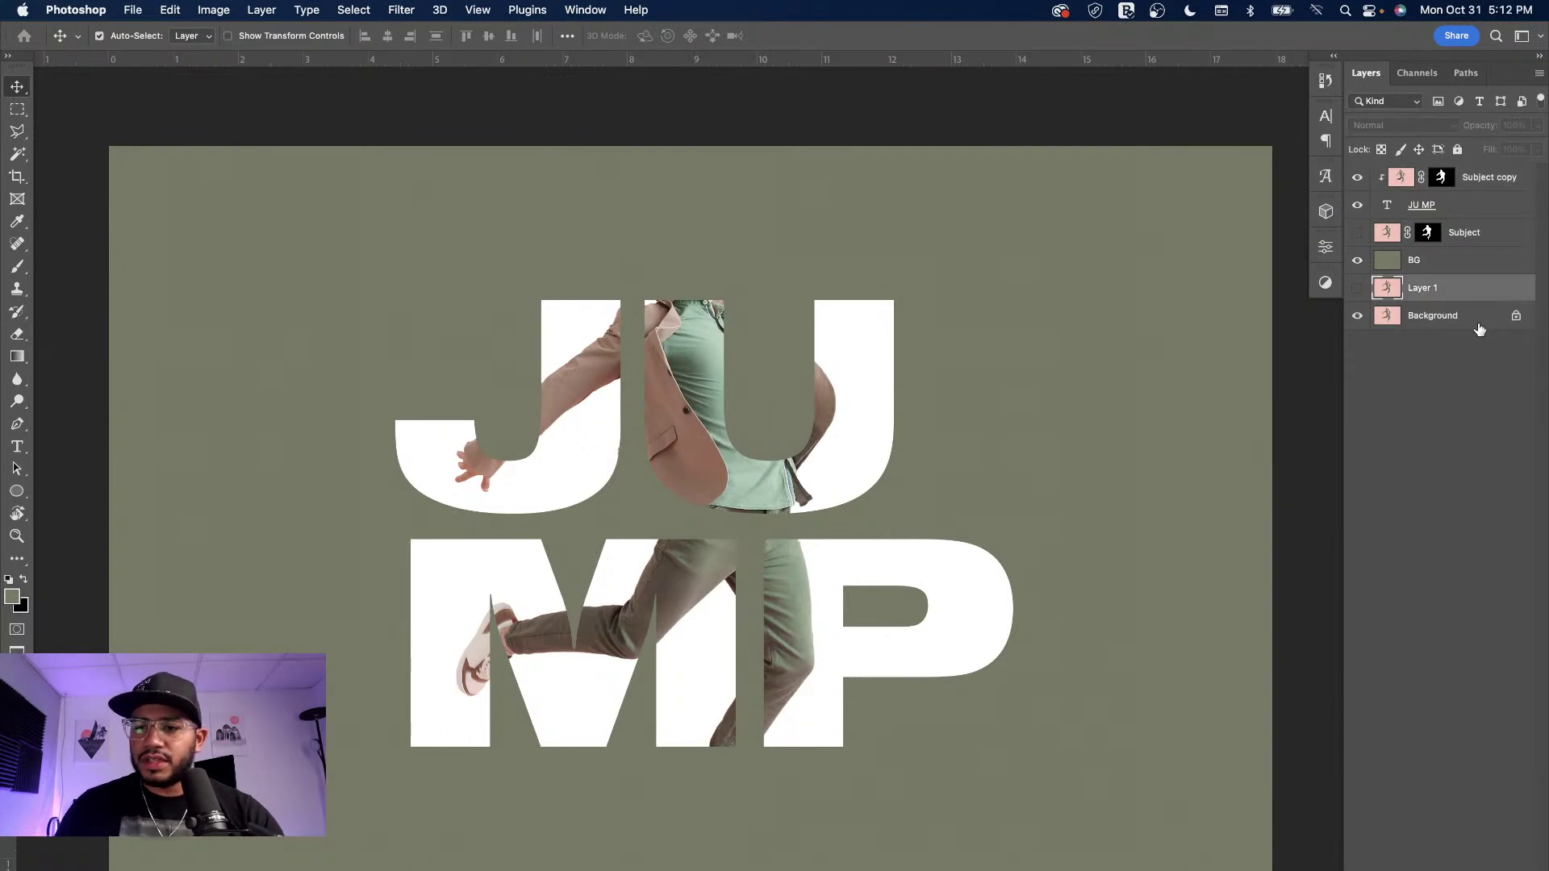
{"action": "double_click", "coordinate": [1476, 319]}
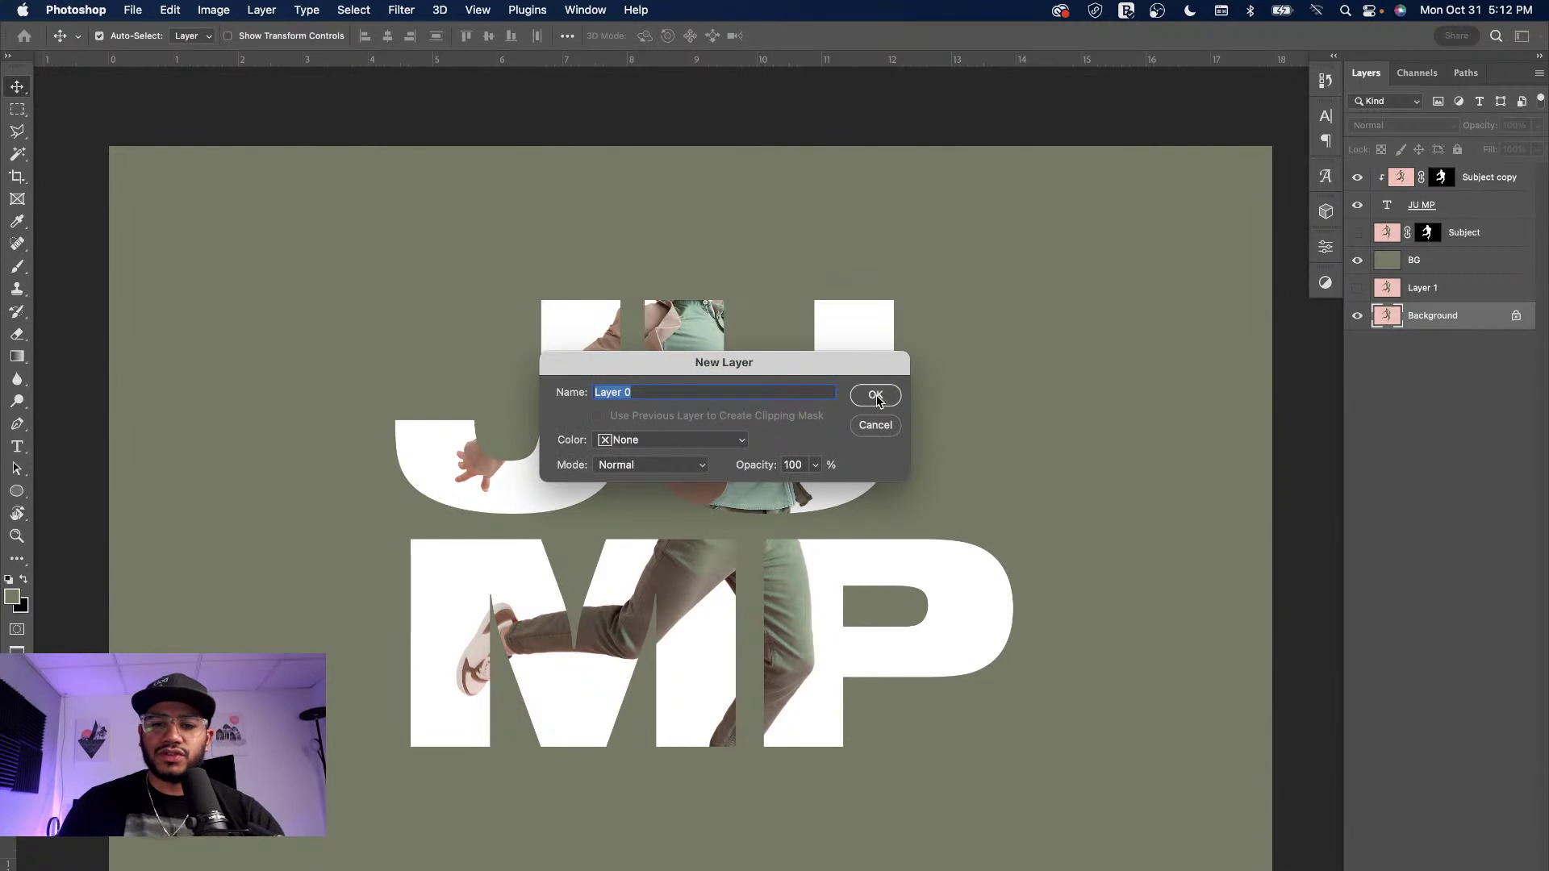
{"action": "left_click", "coordinate": [877, 395]}
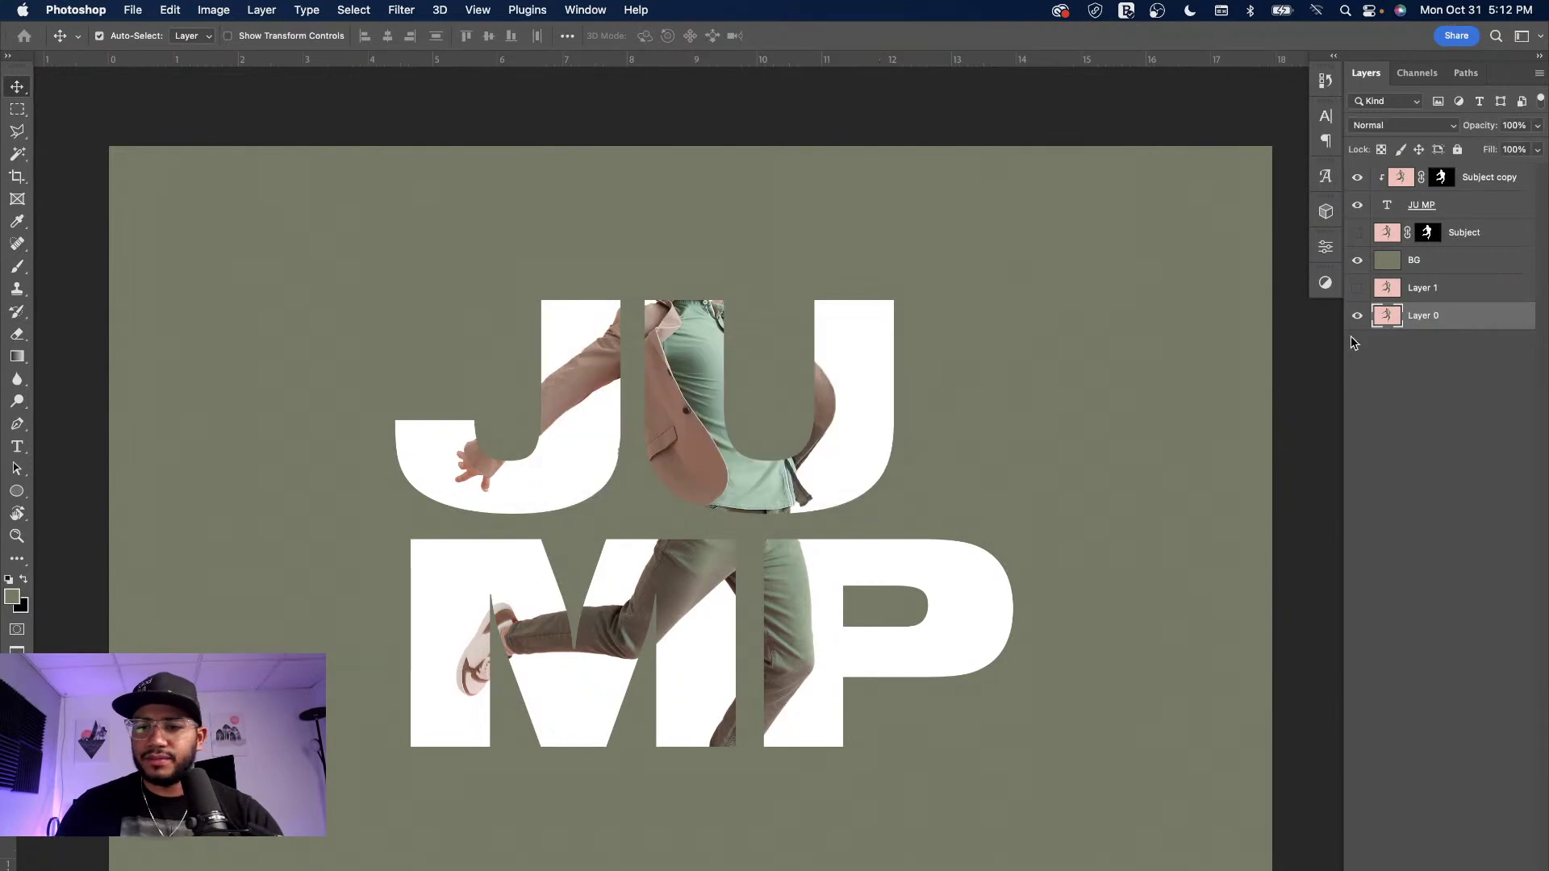
- Group Layer 1 and Layer 0 under the name Original and hide the group
{"action": "left_click", "coordinate": [1468, 296], "text": "shift"}
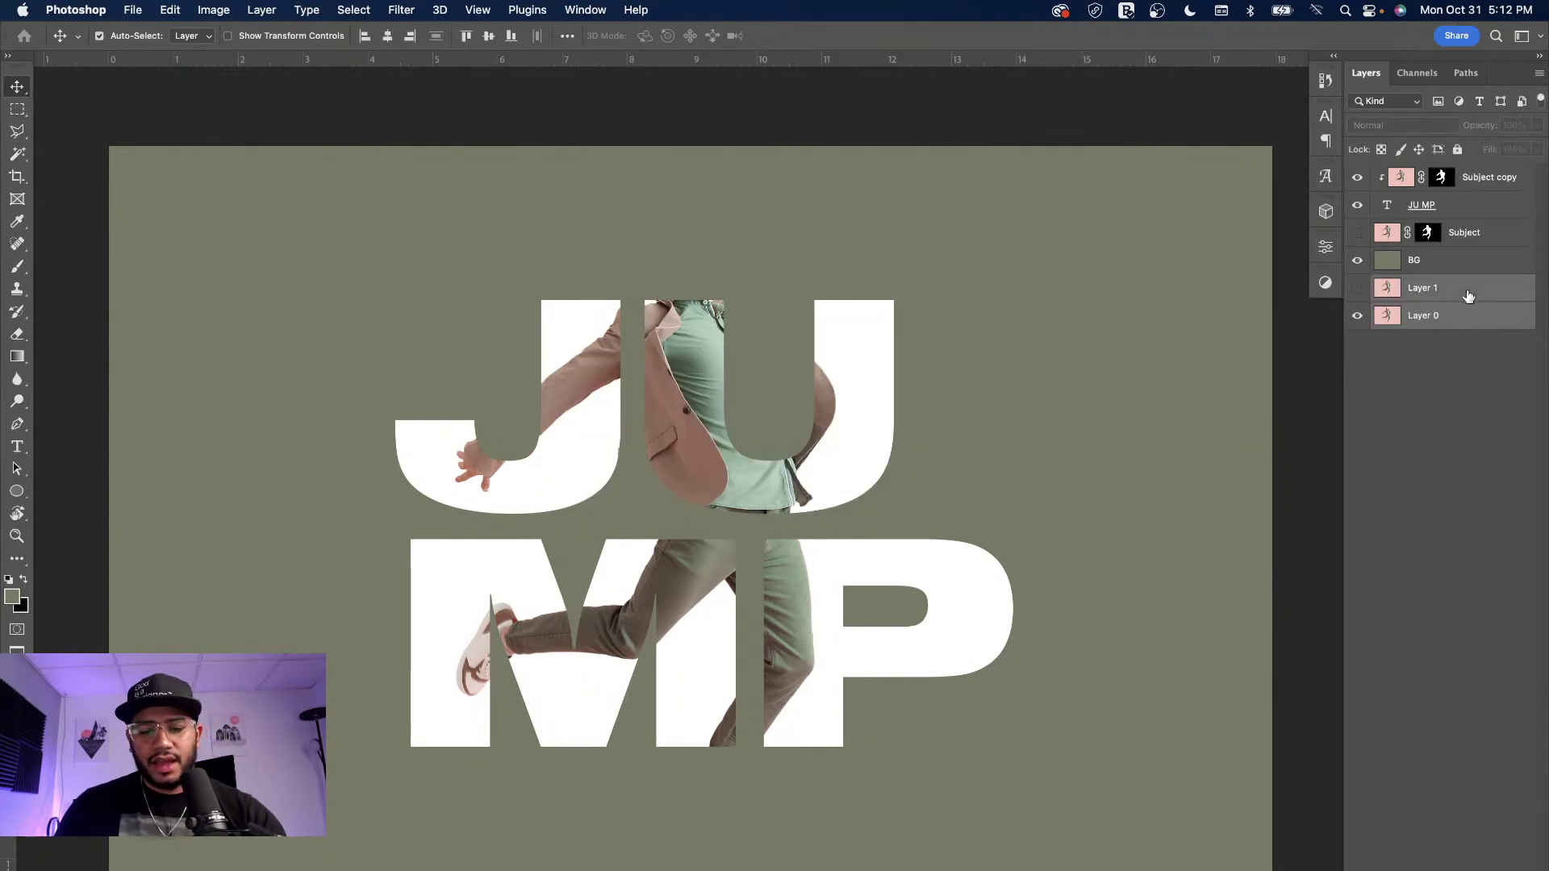
{"action": "key", "text": "super"}
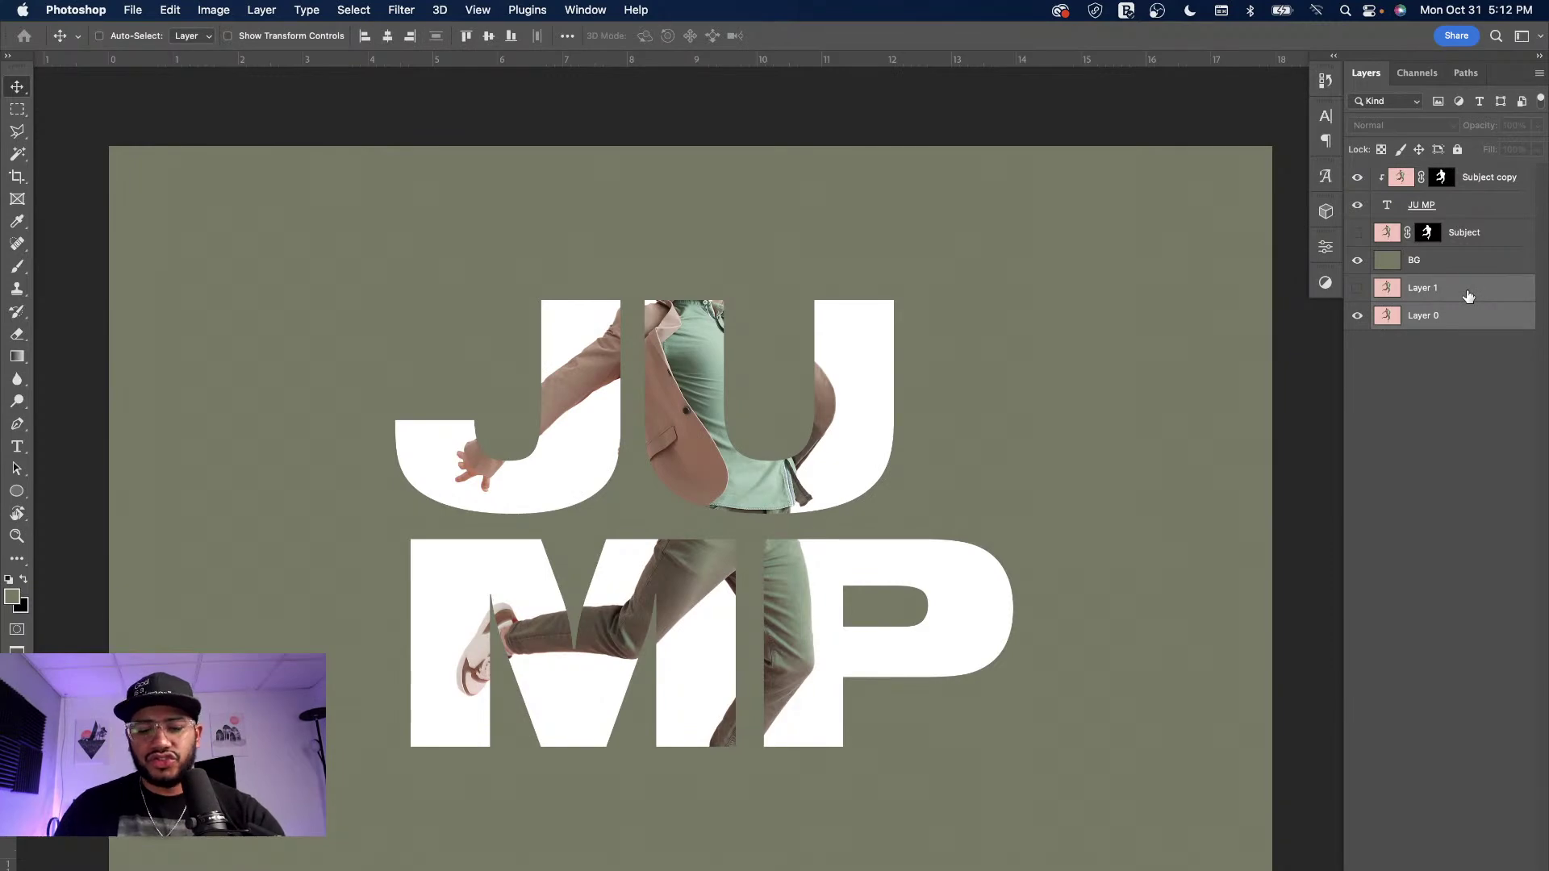
{"action": "key", "text": "super+g"}
{"action": "double_click", "coordinate": [1422, 284]}
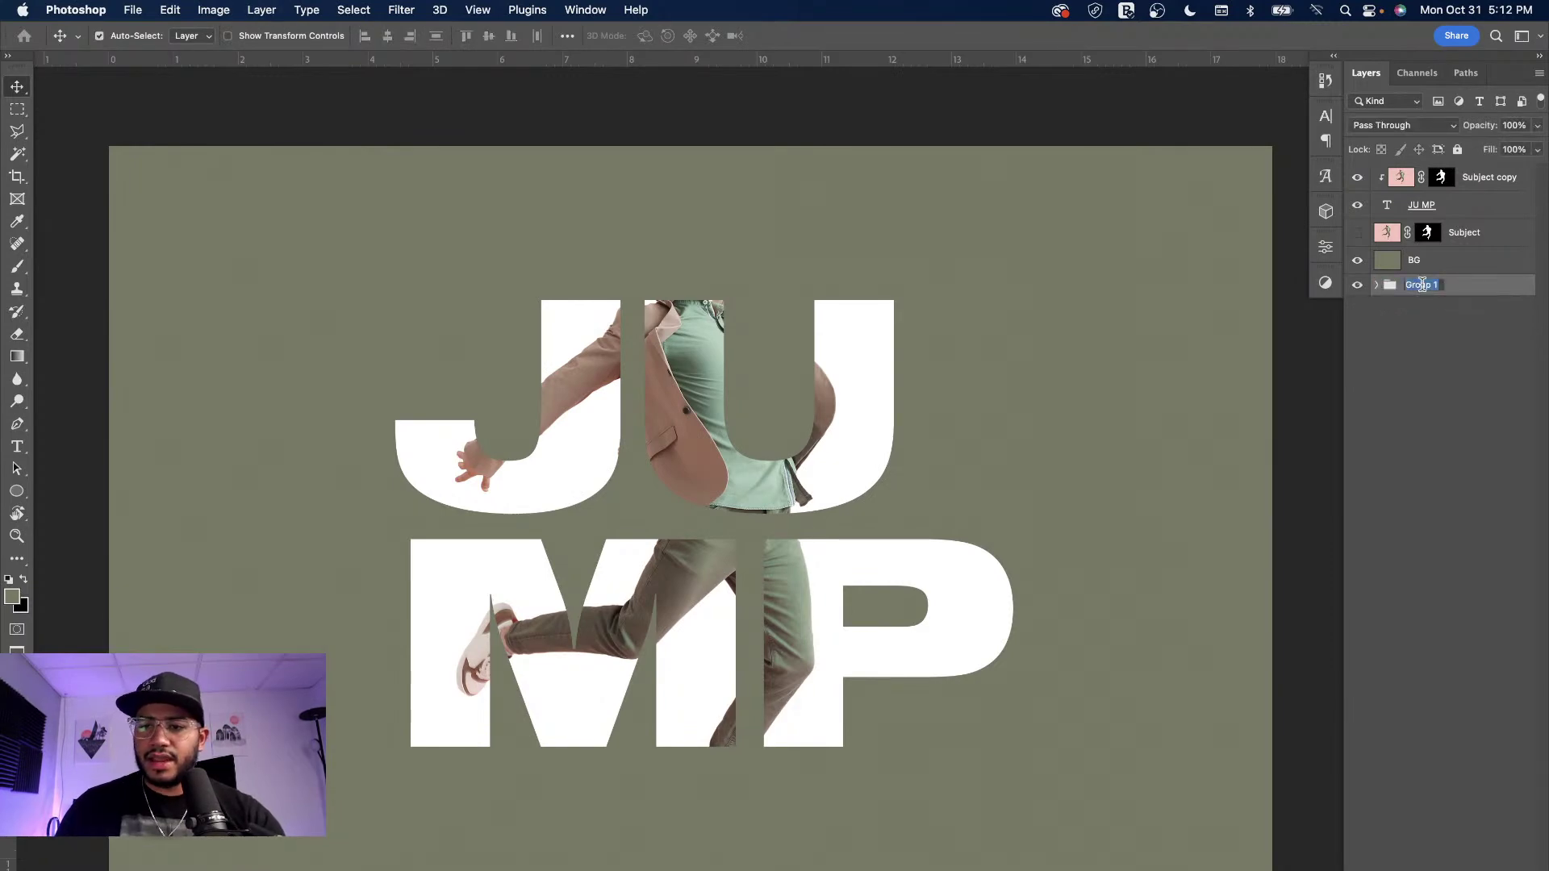
{"action": "type", "text": "Original"}
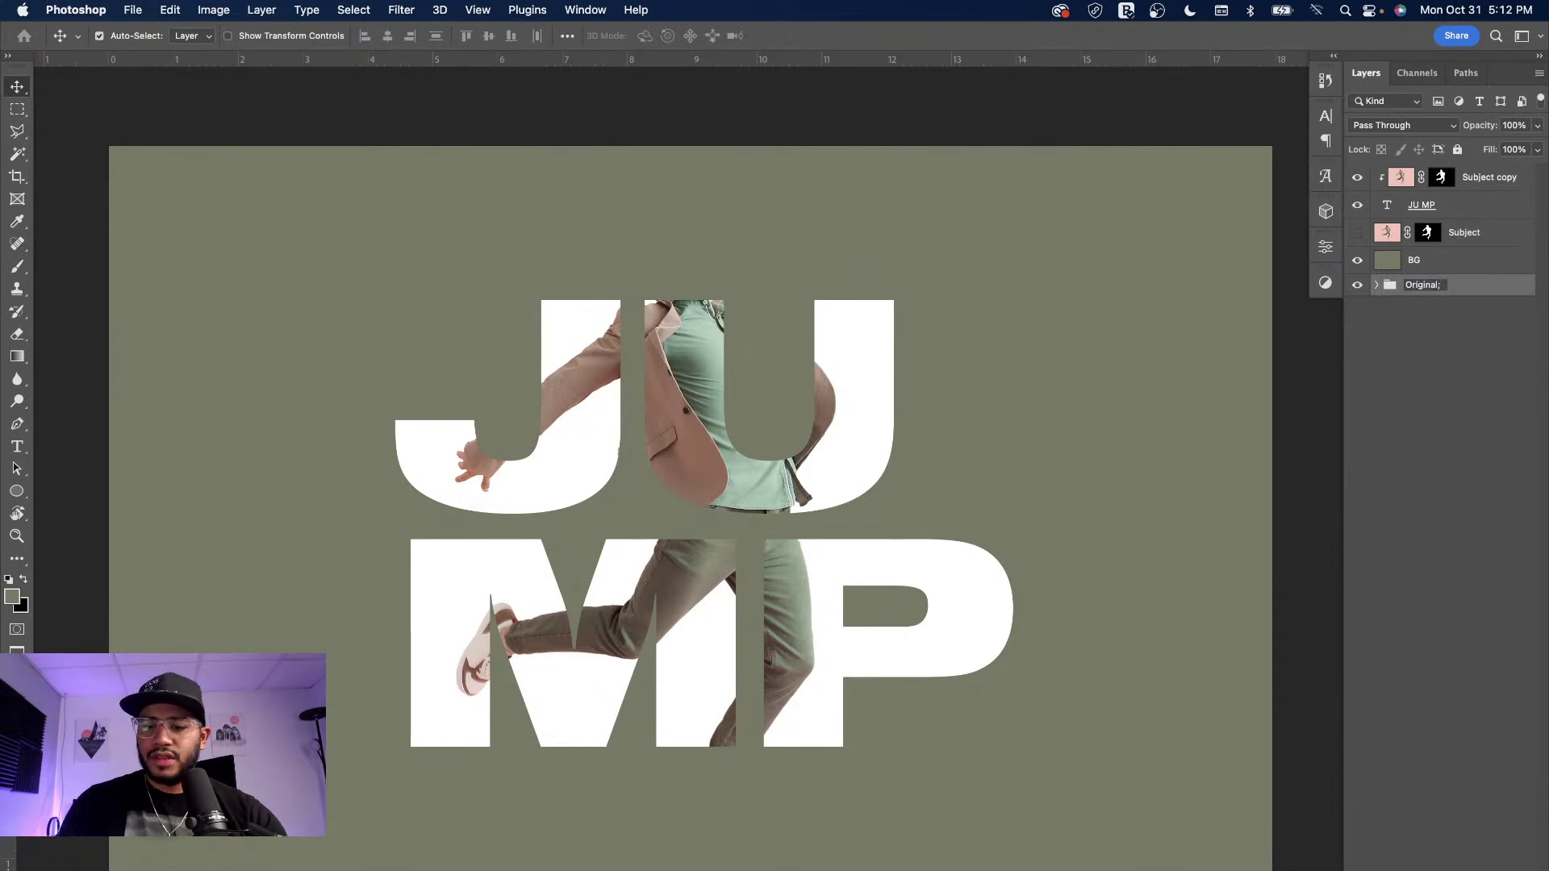
{"action": "key", "text": "Return"}
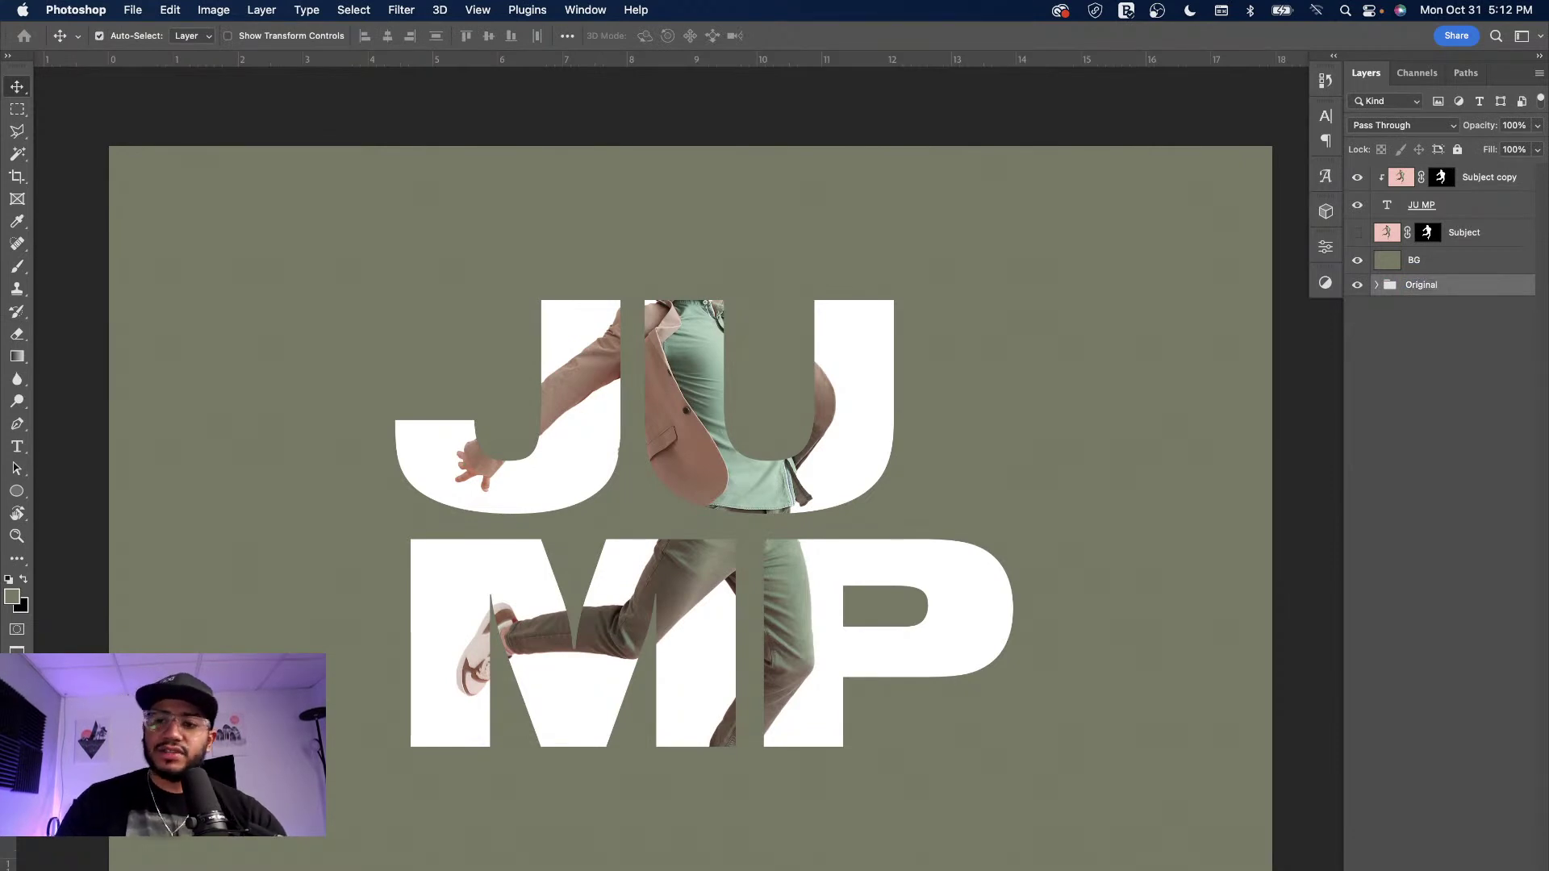
{"action": "left_click", "coordinate": [1360, 288]}
{"action": "left_click", "coordinate": [1387, 260]}
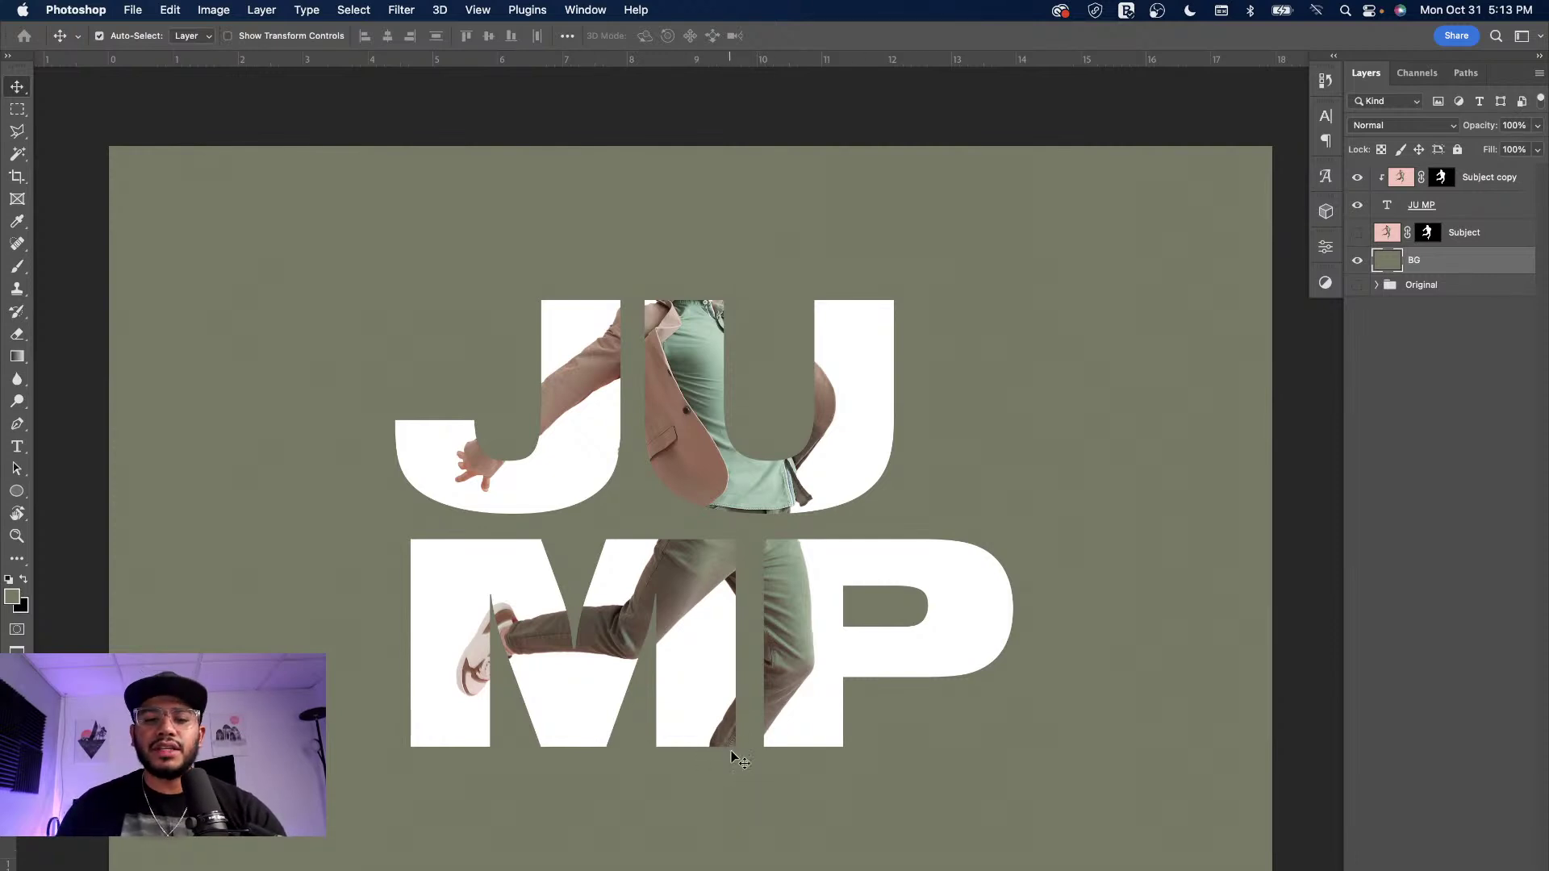
- Show the Subject layer and ready the Brush on its layer mask with black as the foreground color
{"action": "left_click", "coordinate": [1359, 234]}
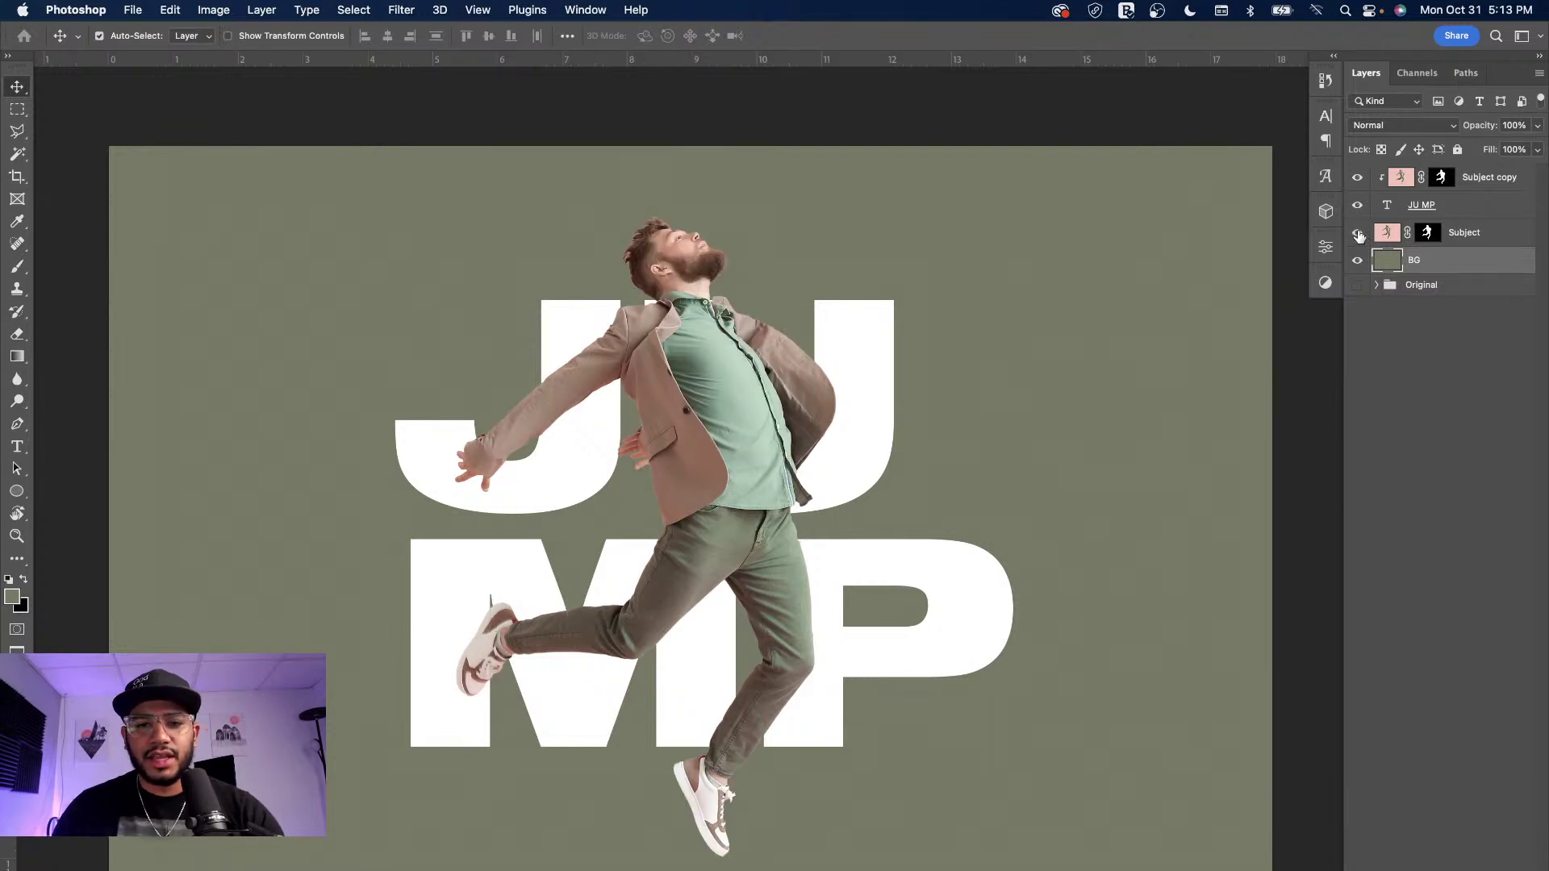
{"action": "left_click", "coordinate": [1428, 233]}
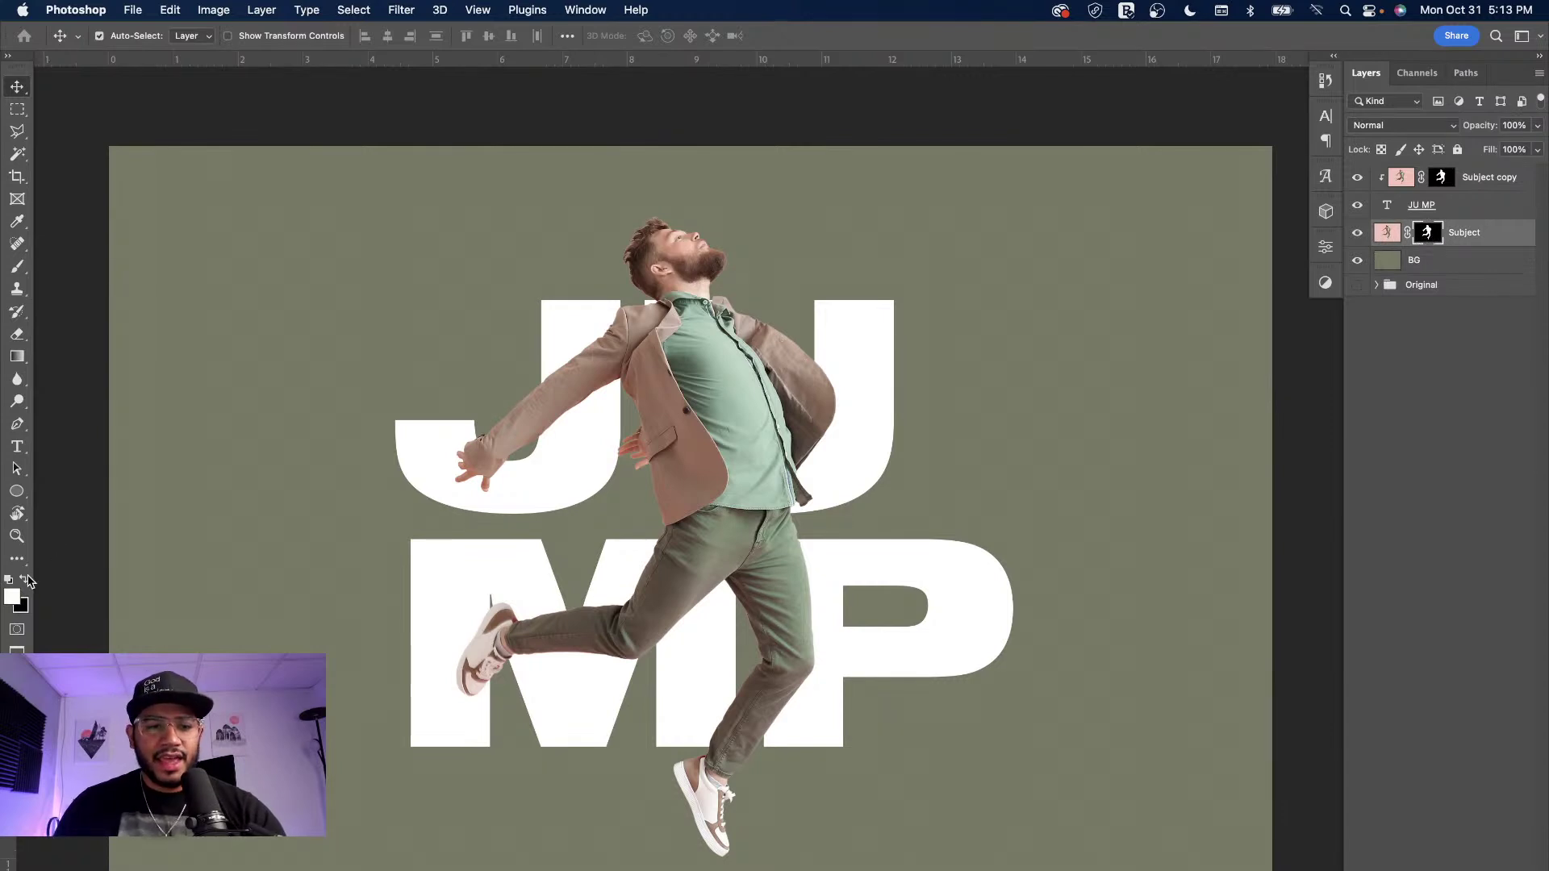
{"action": "key", "text": "b"}
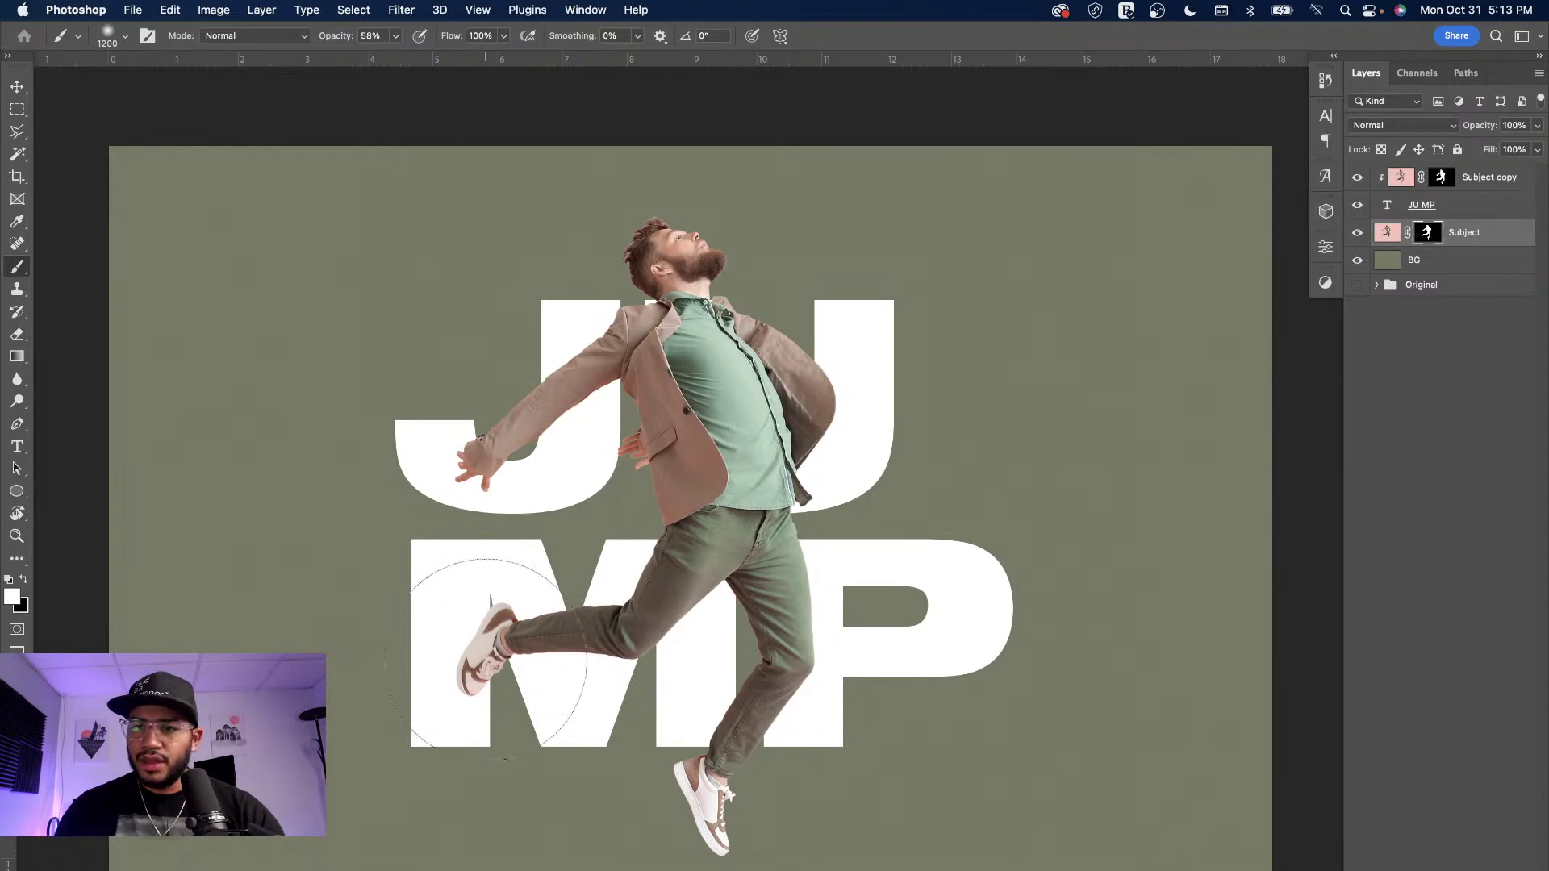
{"action": "left_click", "coordinate": [482, 664]}
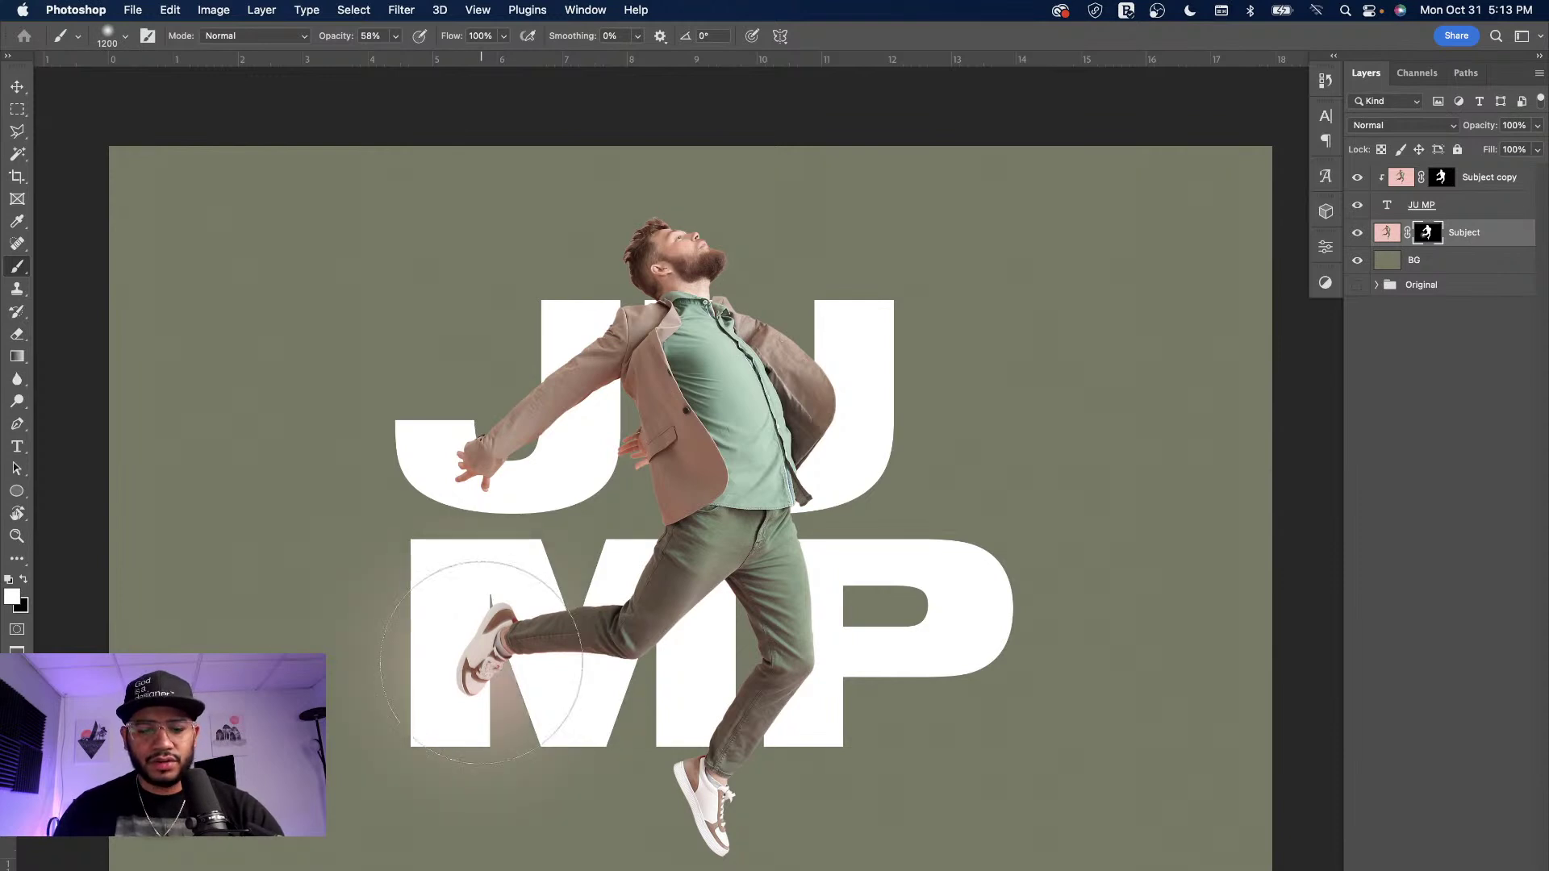
{"action": "key", "text": "super+z"}
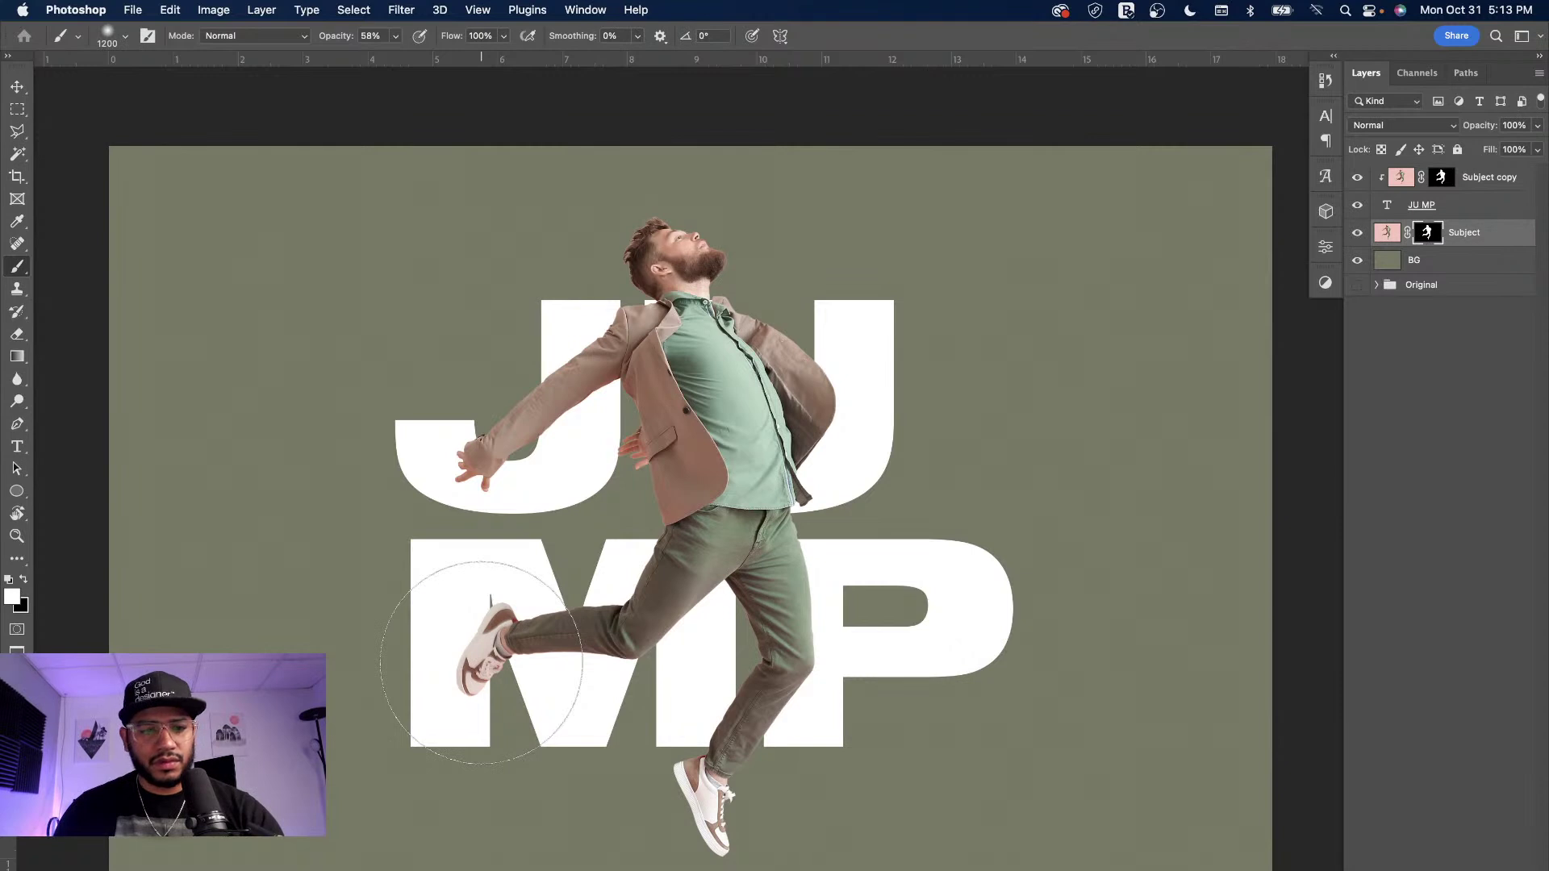
{"action": "key", "text": "x"}
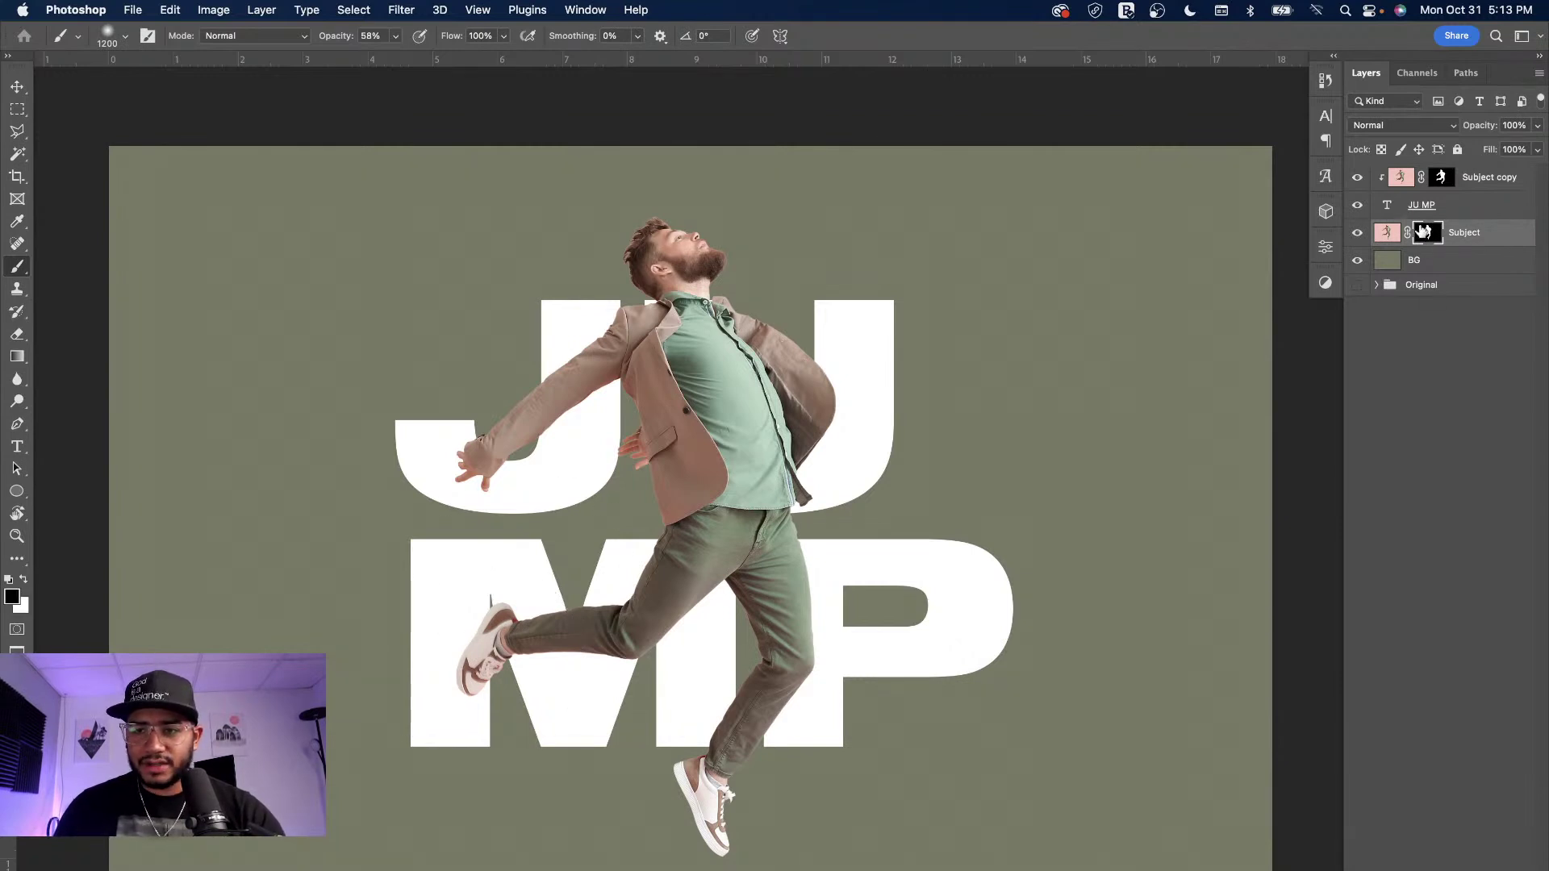
{"action": "left_click", "coordinate": [1427, 234]}
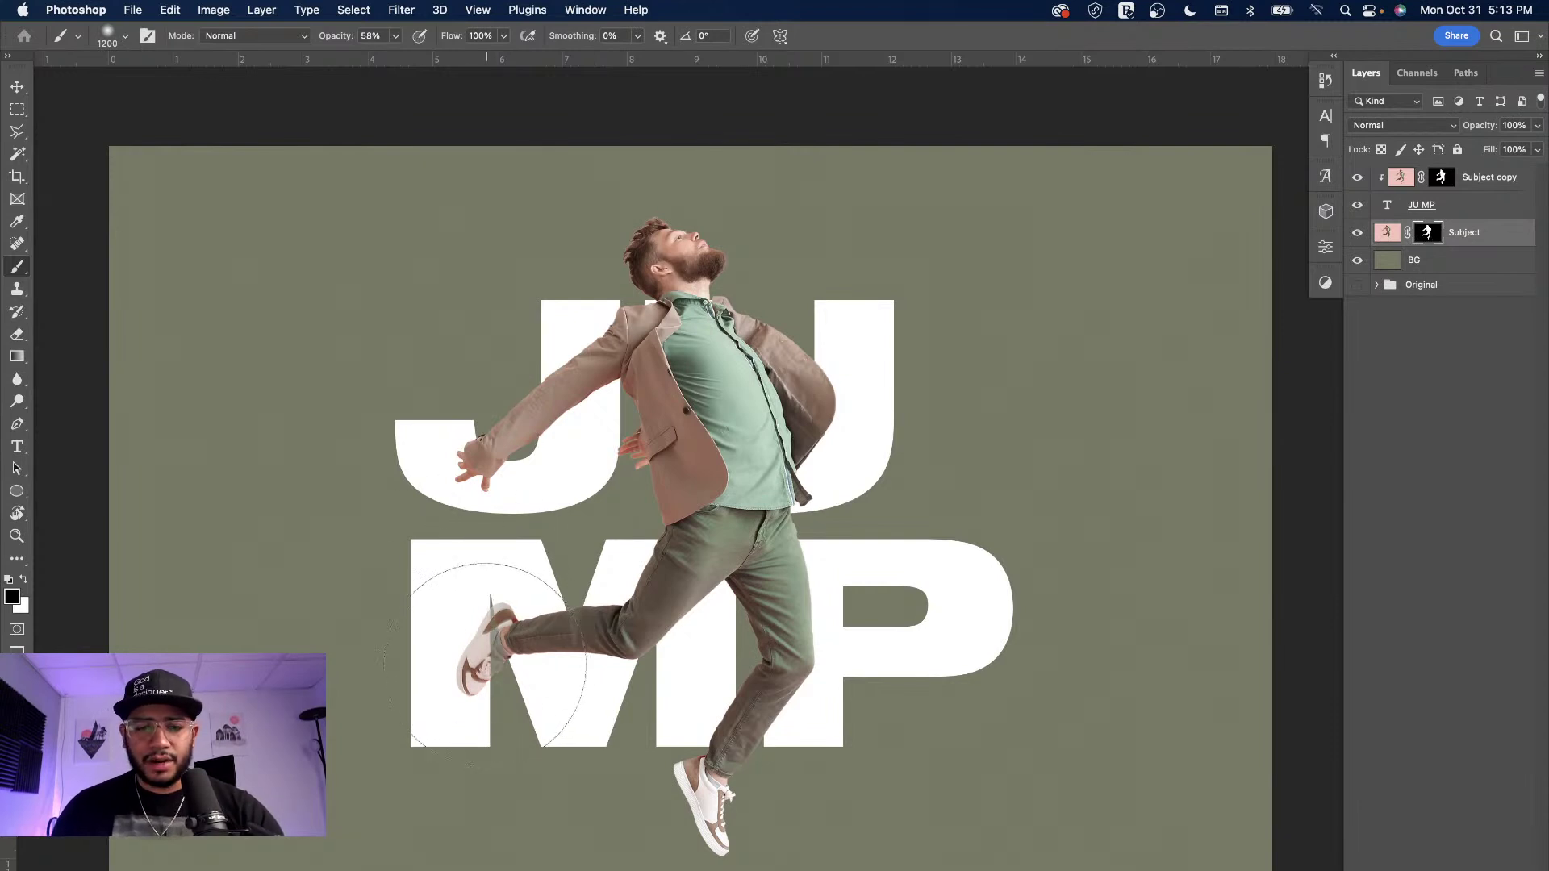
- Paint black on the Subject mask over the raised leg in the M's gaps and the waist between text lines, using brush size 500 and 100% opacity
{"action": "key", "text": "bracketleft"}
{"action": "key", "text": "bracketleft"}
{"action": "key", "text": "bracketleft"}
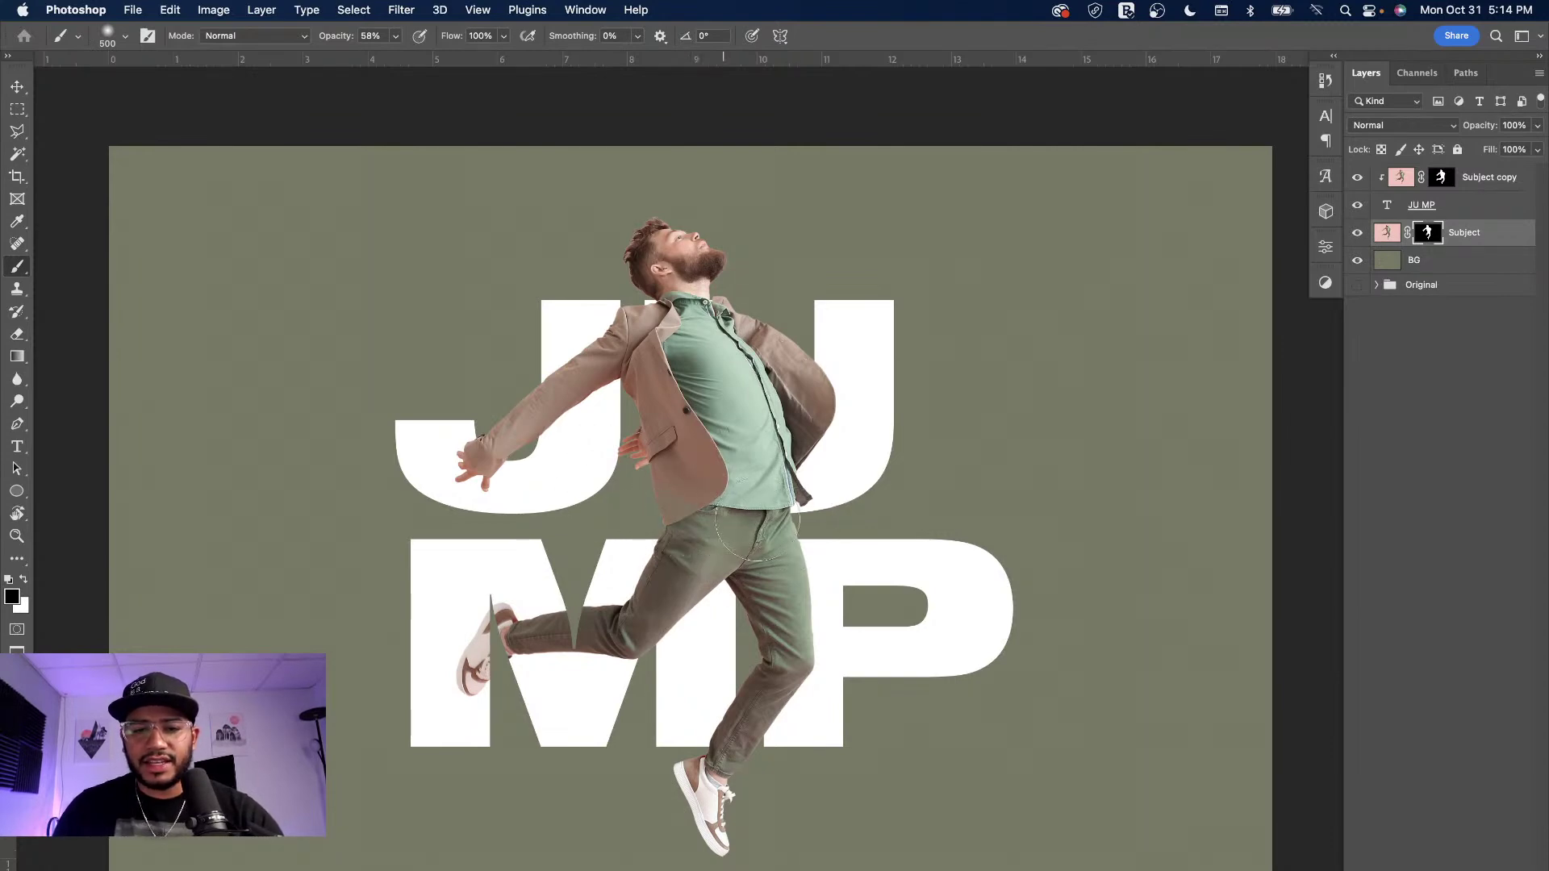
{"action": "mouse_move", "coordinate": [809, 522]}
{"action": "left_mouse_down"}
{"action": "mouse_move", "coordinate": [666, 549]}
{"action": "mouse_move", "coordinate": [658, 537]}
{"action": "mouse_move", "coordinate": [871, 536]}
{"action": "mouse_move", "coordinate": [824, 525]}
{"action": "left_mouse_up"}
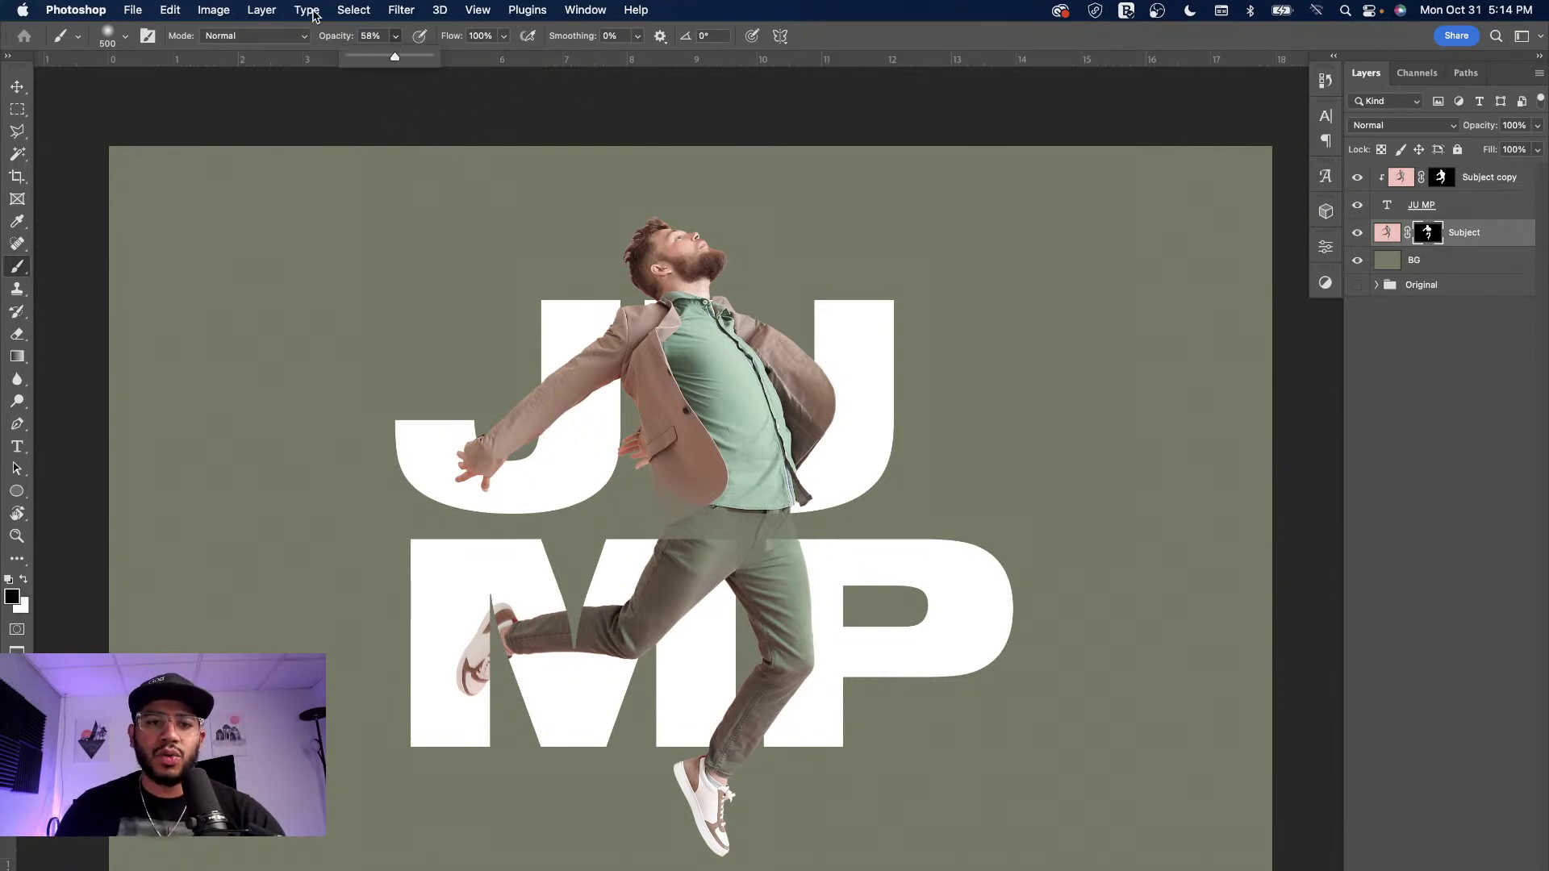
{"action": "left_click_drag", "start_coordinate": [395, 60], "coordinate": [529, 70]}
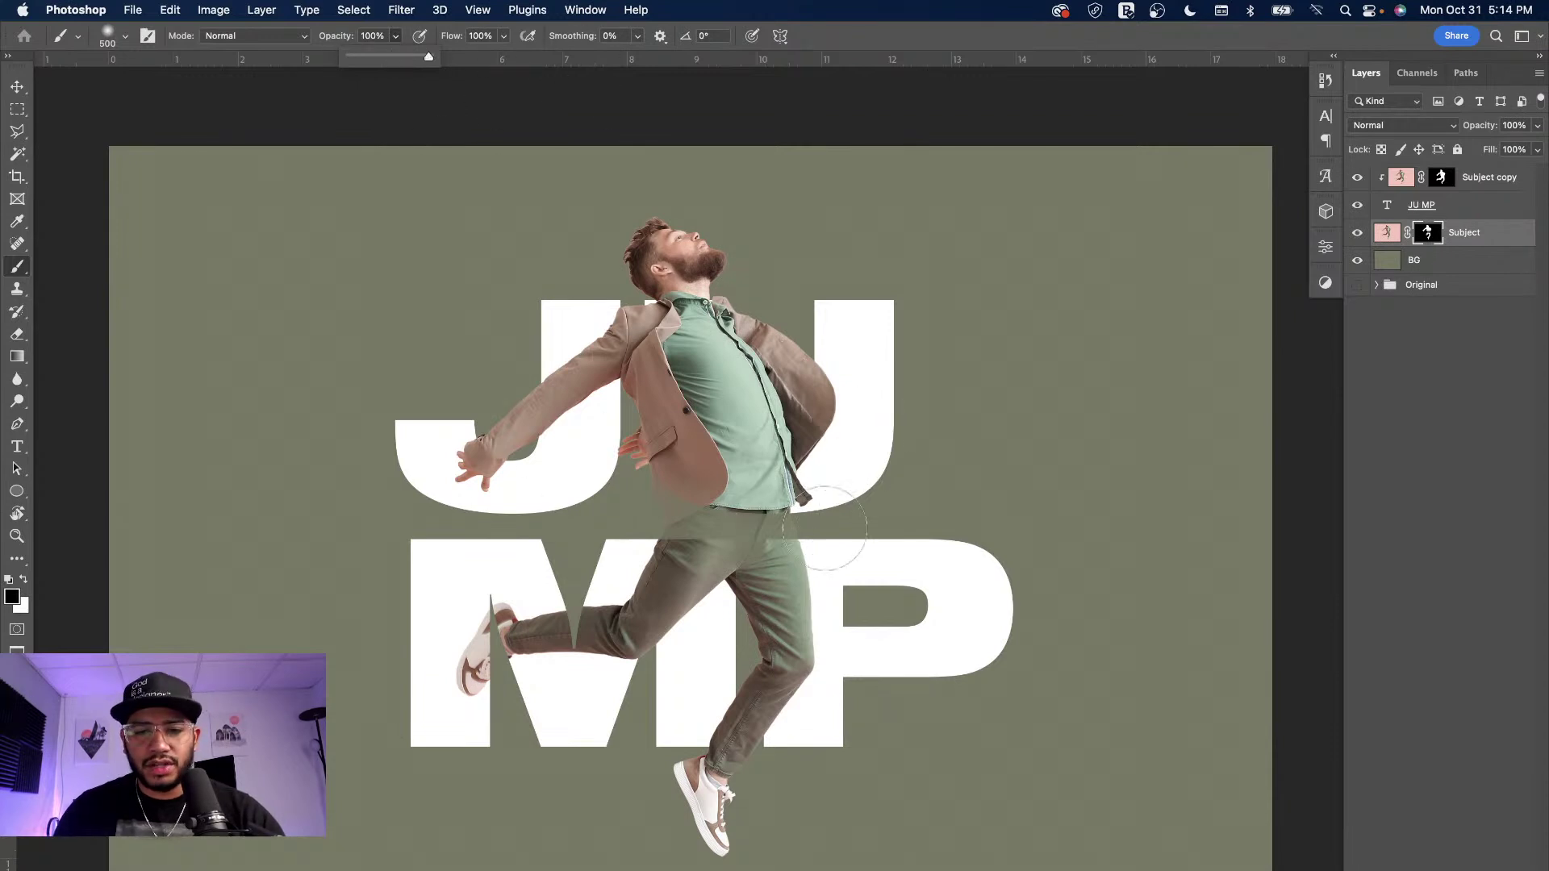
{"action": "left_click", "coordinate": [787, 530]}
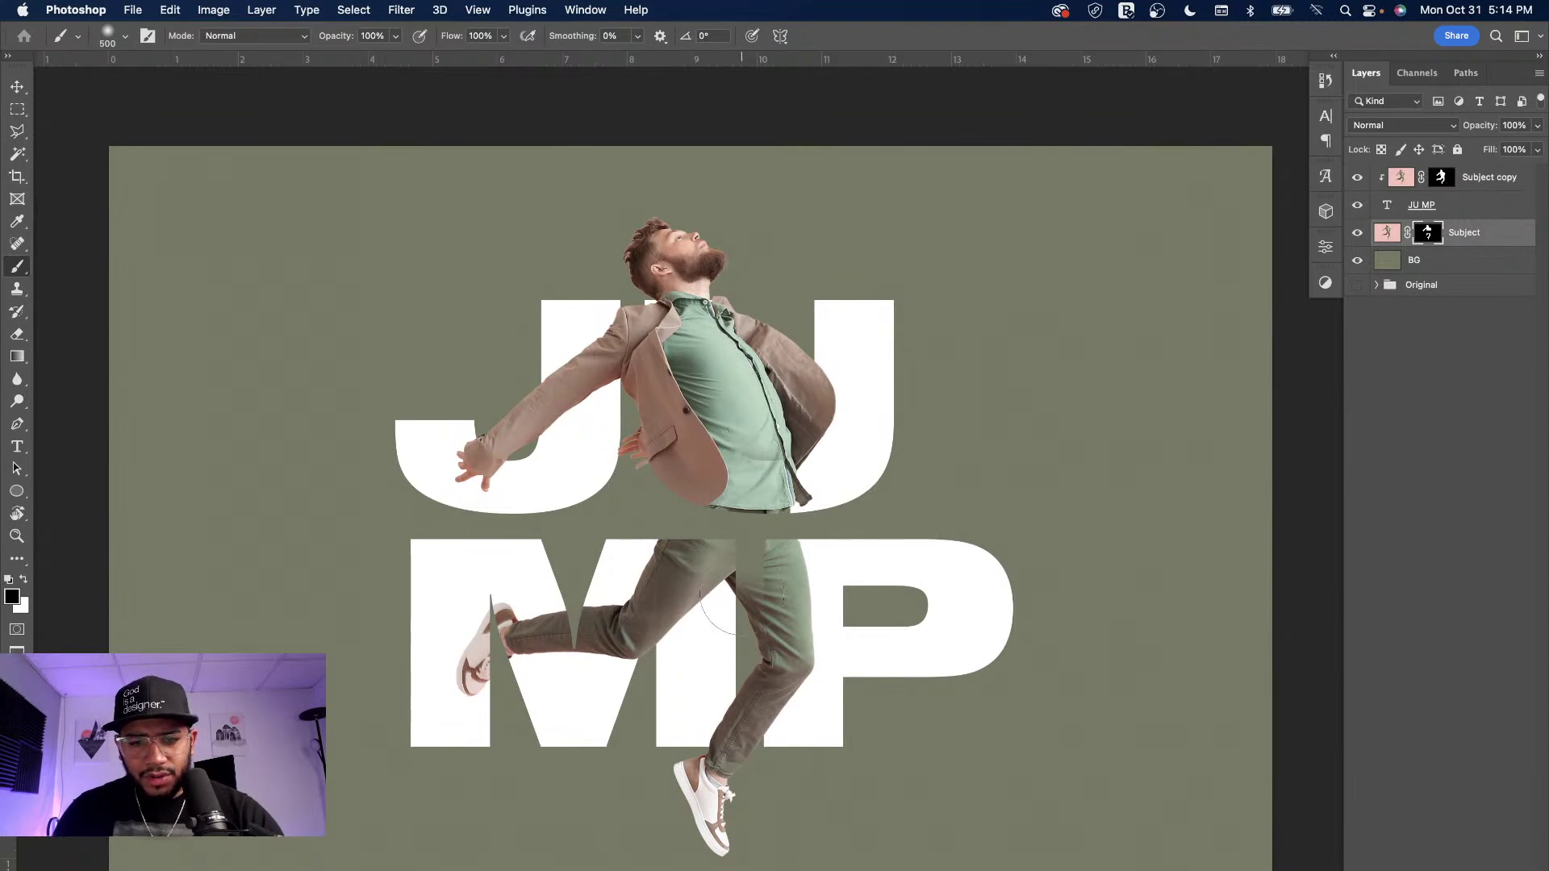
- Mask out the thigh in the gap between M and P with a black brush at size 200
{"action": "scroll", "coordinate": [761, 565], "scroll_direction": "up", "scroll_amount": 5}
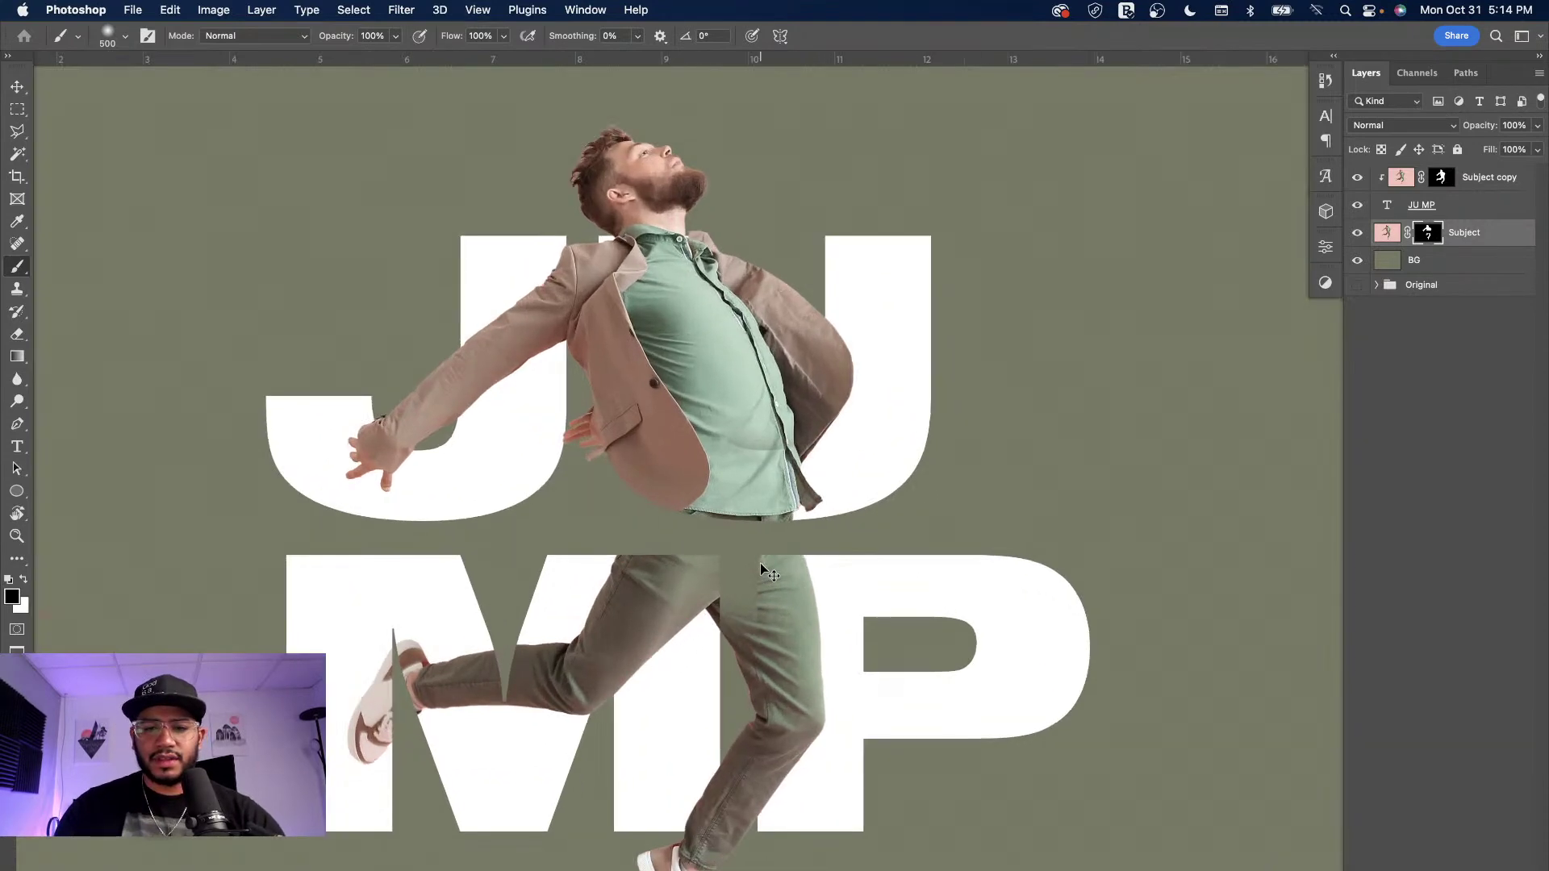
{"action": "scroll", "coordinate": [770, 575], "scroll_direction": "down", "scroll_amount": 5}
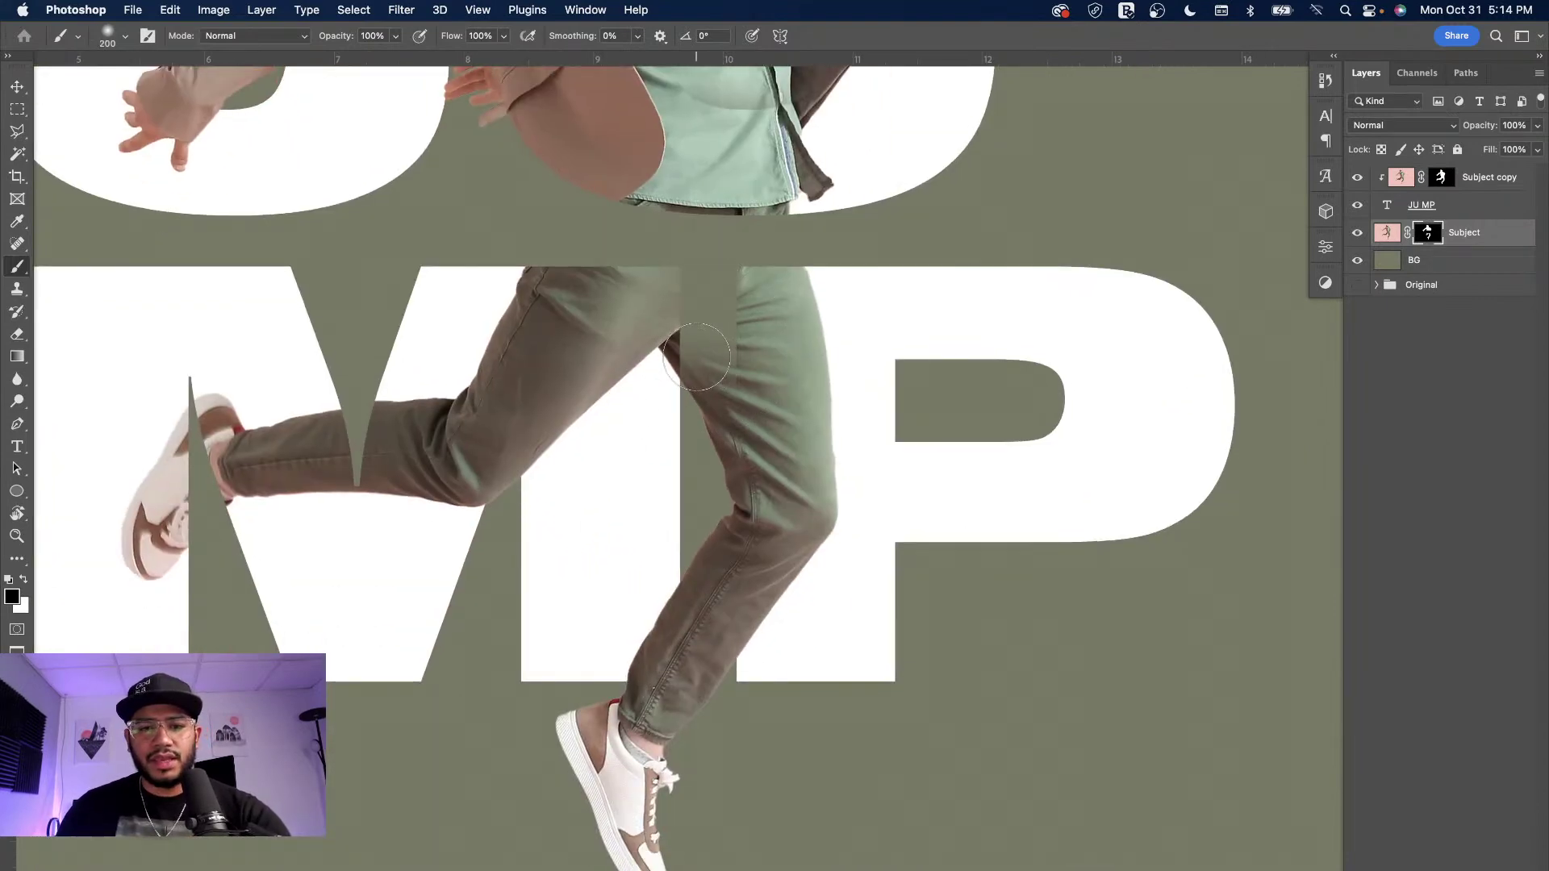
{"action": "key", "text": "bracketleft"}
{"action": "key", "text": "bracketleft"}
{"action": "key", "text": "bracketleft"}
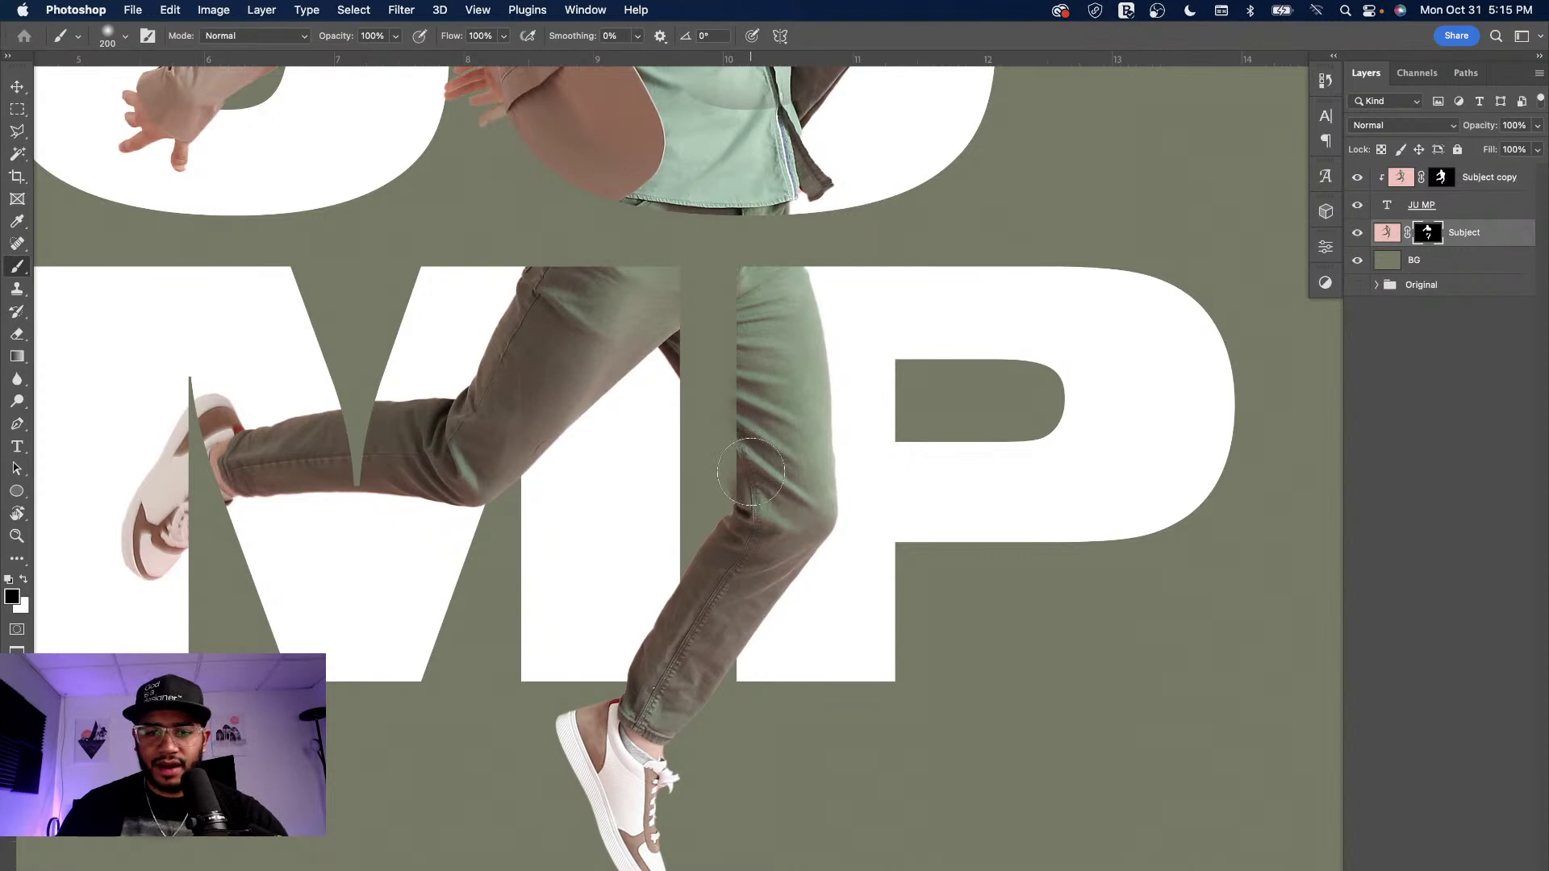
- Clean the leftover trouser edge just above the knee fold in the M–P gap, reducing the black brush to 70 and 40
{"action": "scroll", "coordinate": [750, 471], "scroll_direction": "up", "scroll_amount": 5}
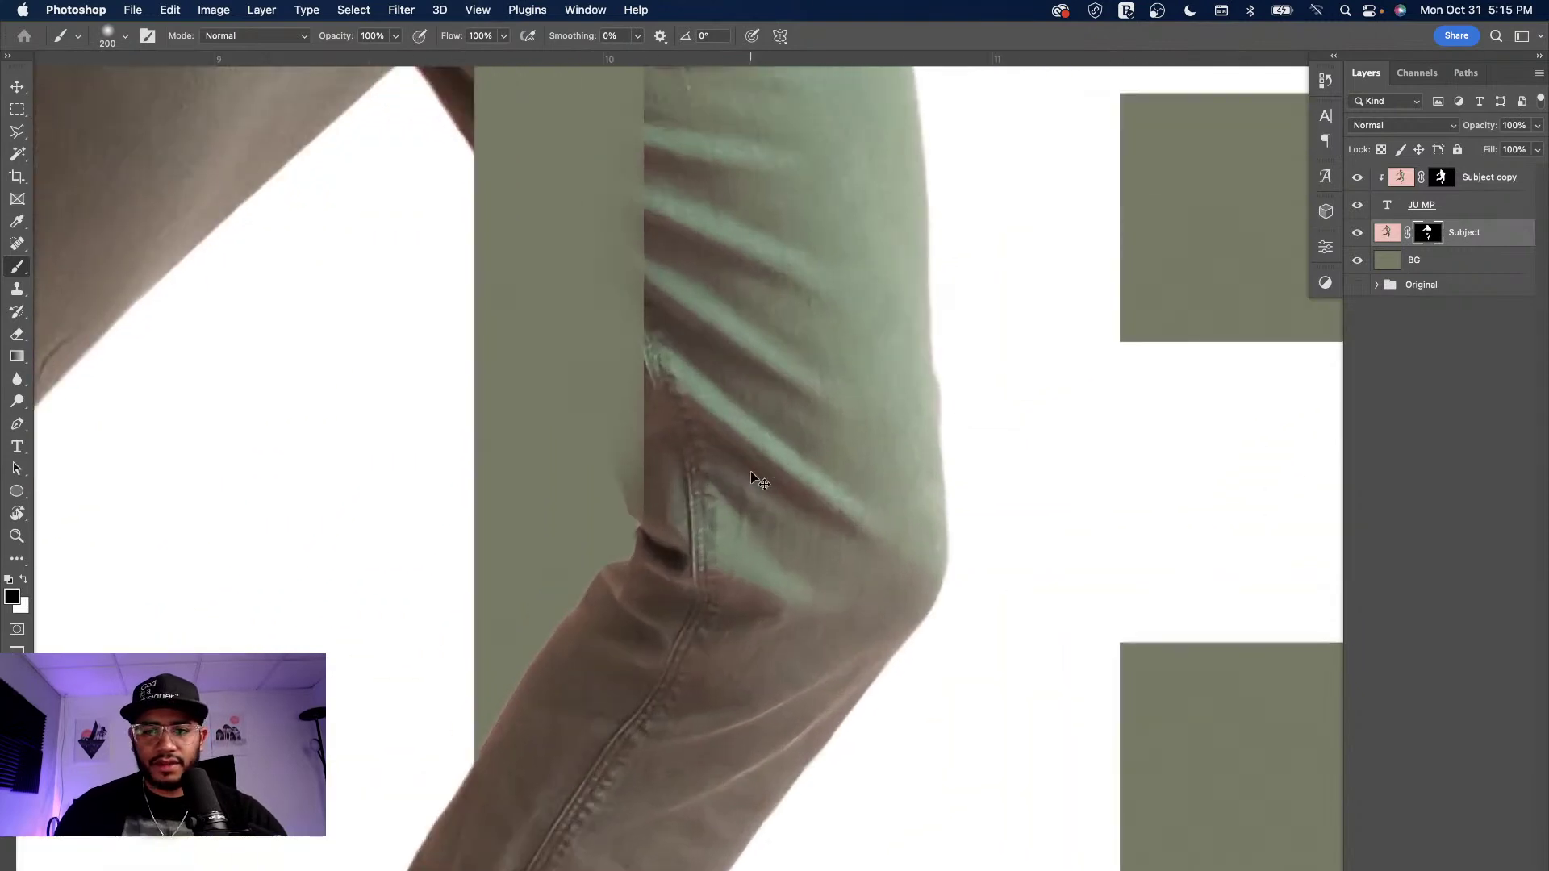
{"action": "key", "text": "bracketleft"}
{"action": "key", "text": "bracketleft"}
{"action": "key", "text": "bracketleft"}
{"action": "key", "text": "bracketleft"}
{"action": "key", "text": "bracketleft"}
{"action": "key", "text": "bracketleft"}
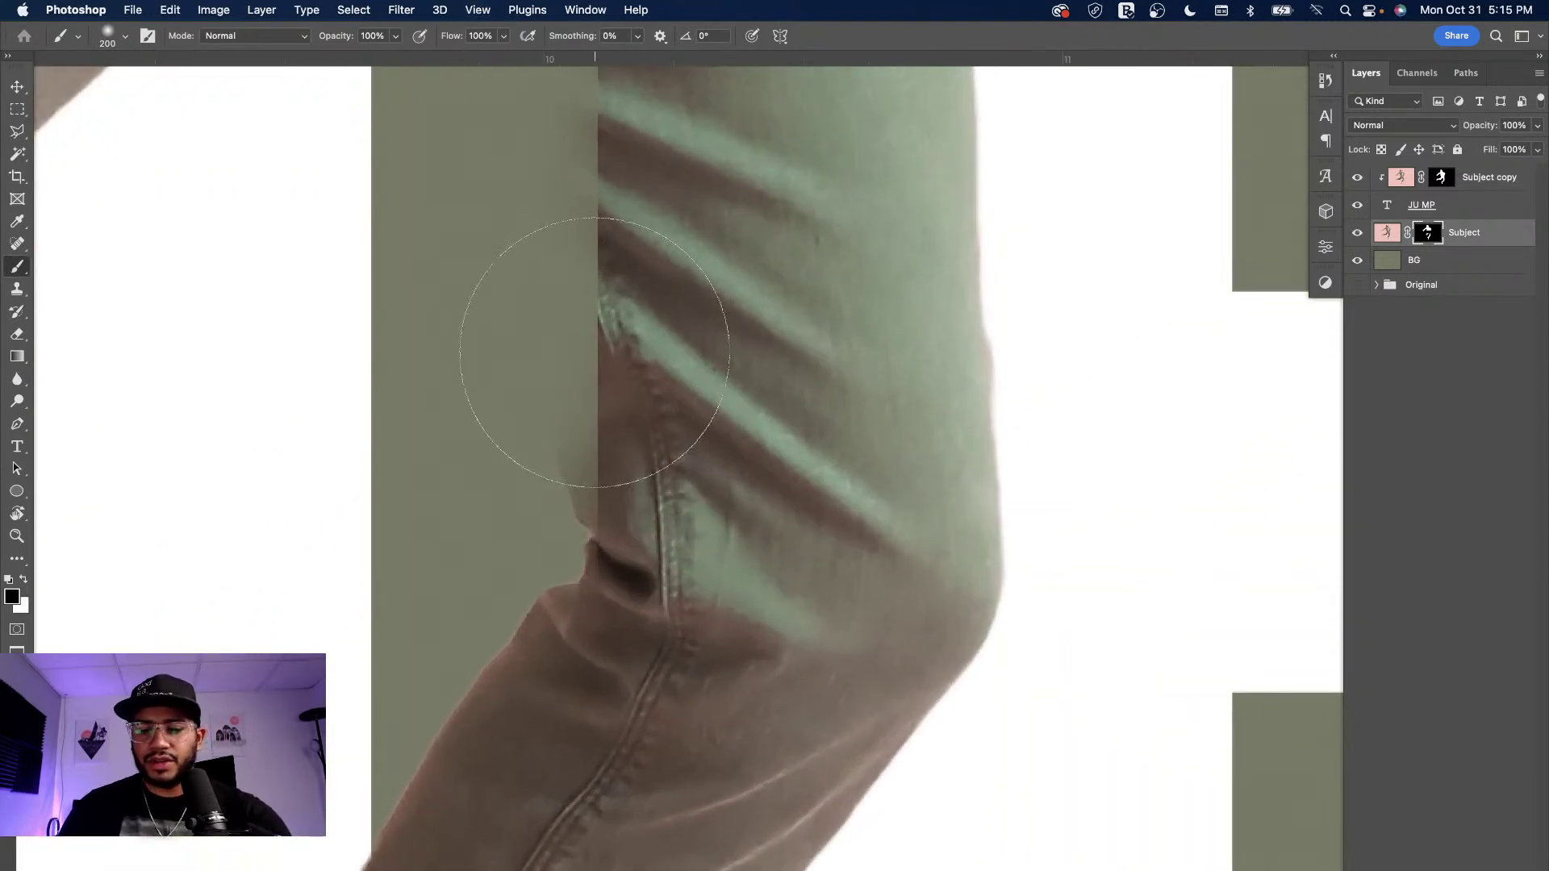
{"action": "key", "text": "bracketleft"}
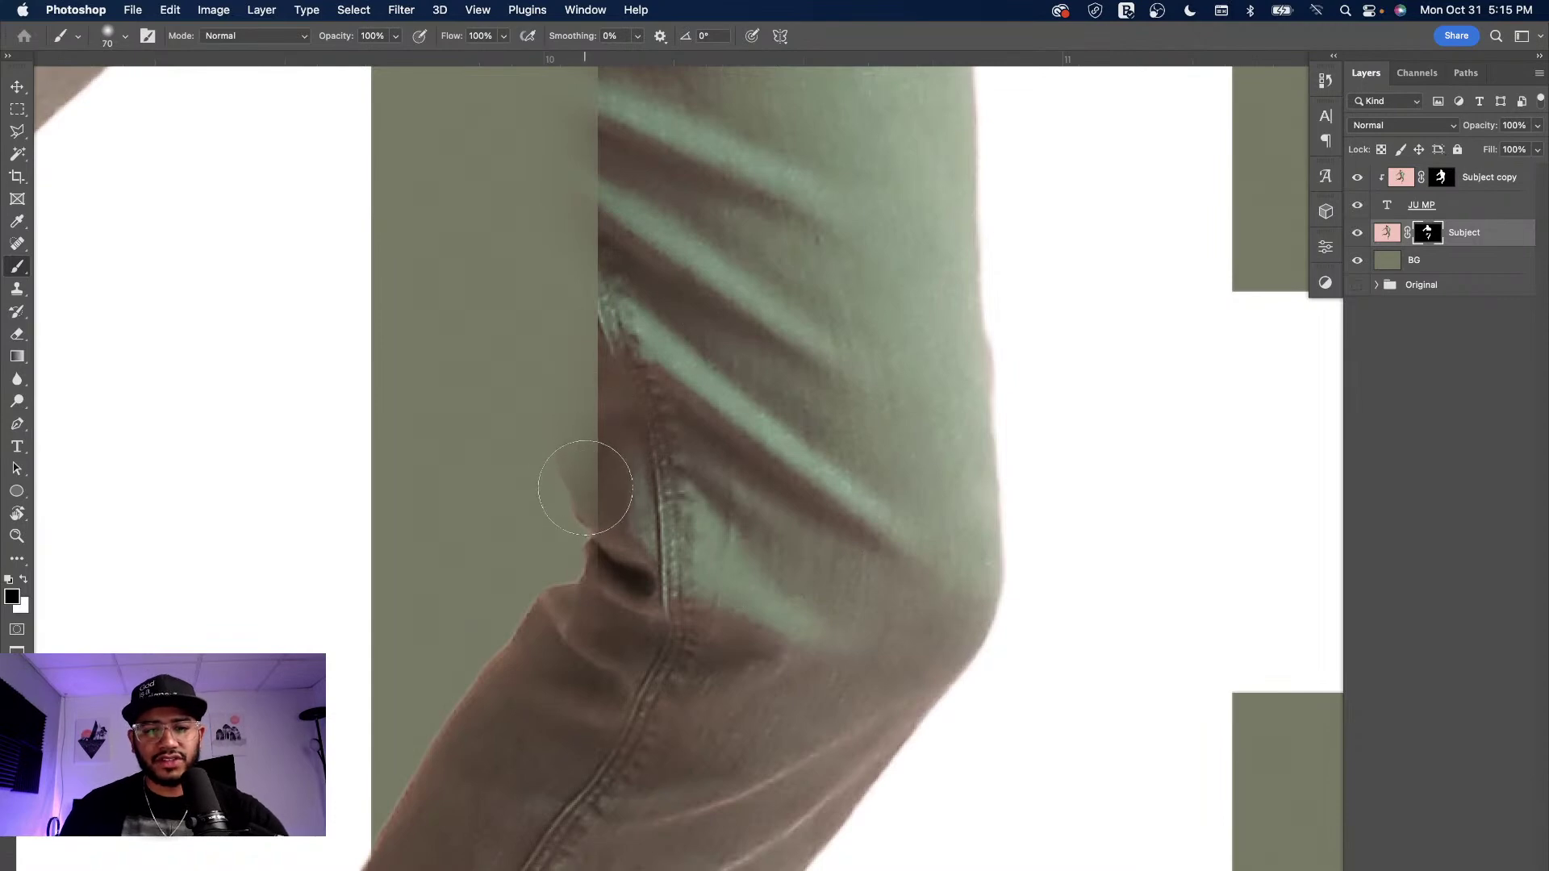
{"action": "key", "text": "bracketleft"}
{"action": "key", "text": "bracketleft"}
{"action": "key", "text": "bracketleft"}
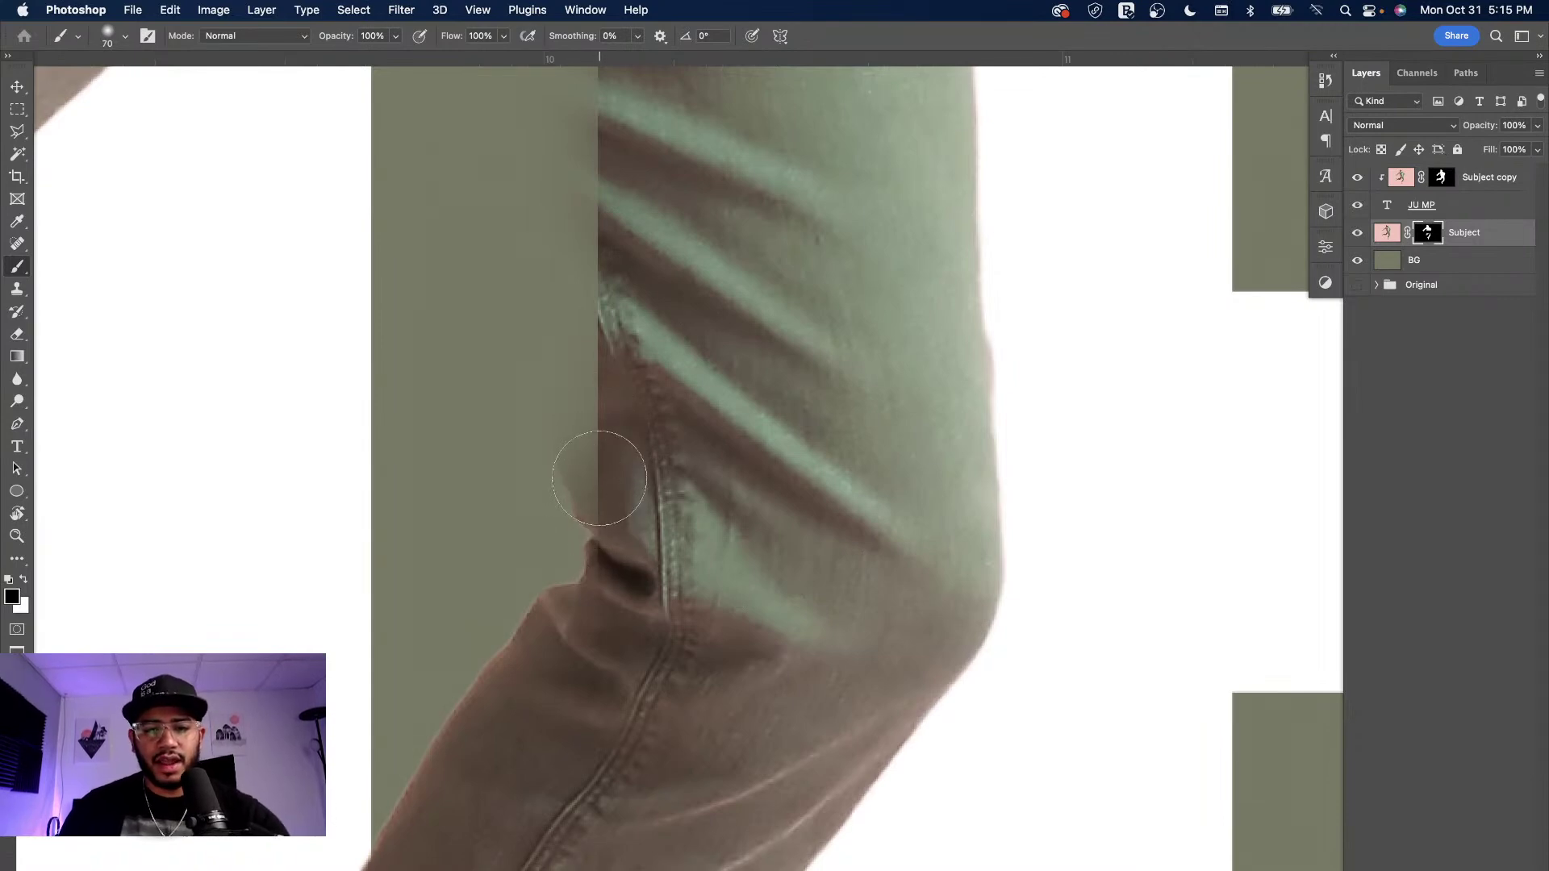
{"action": "key", "text": "bracketleft"}
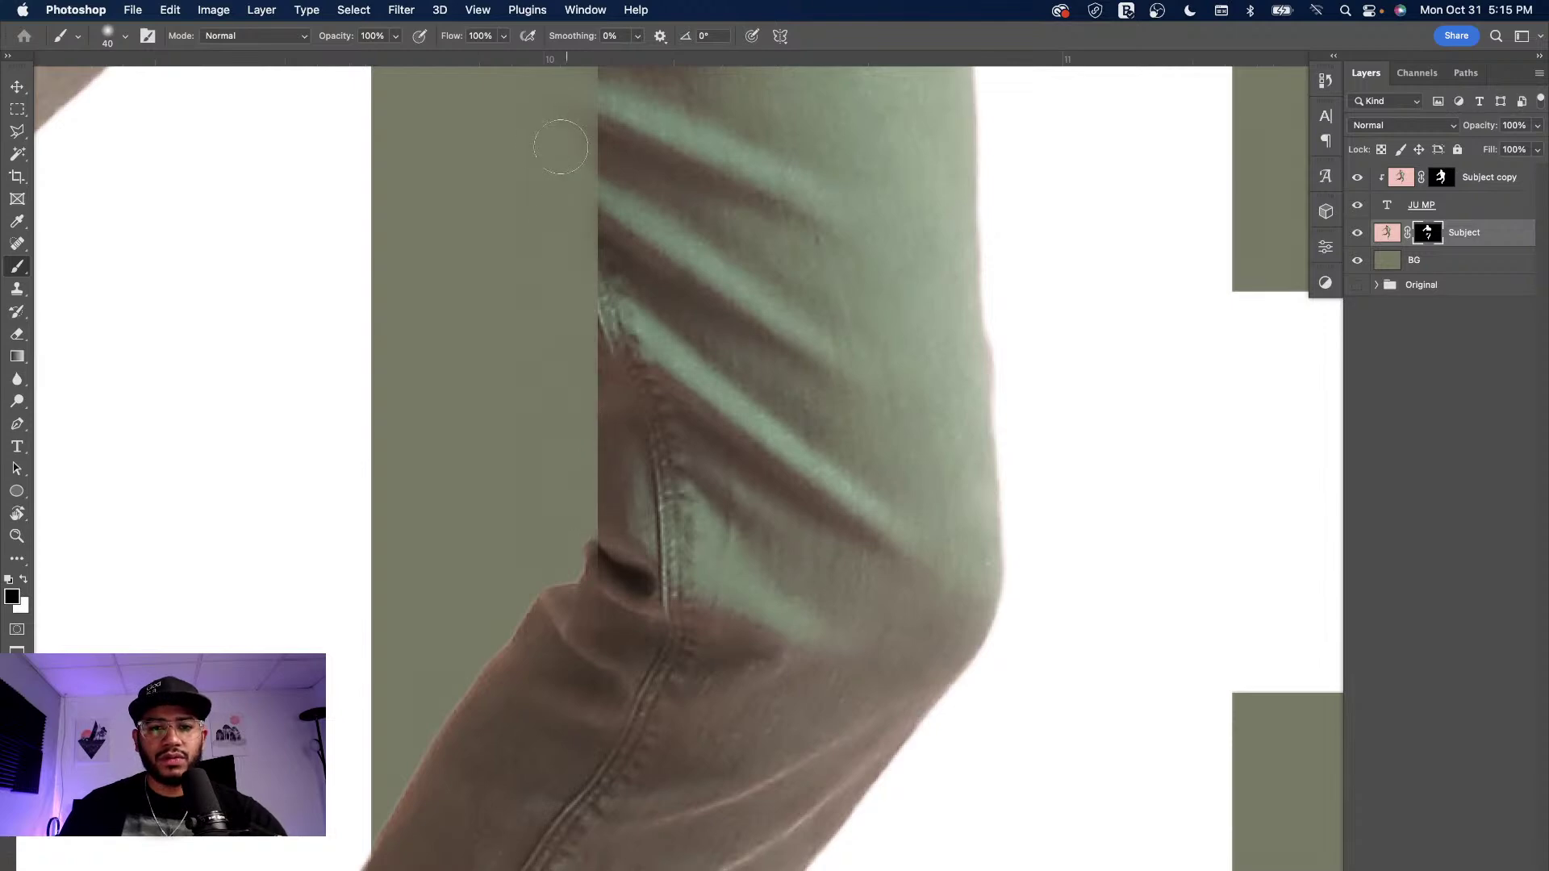
- Paint out the faint thigh traces higher up in the M–P gap on the Subject mask with the size 40 black brush
{"action": "left_click_drag", "start_coordinate": [587, 260], "coordinate": [674, 447]}
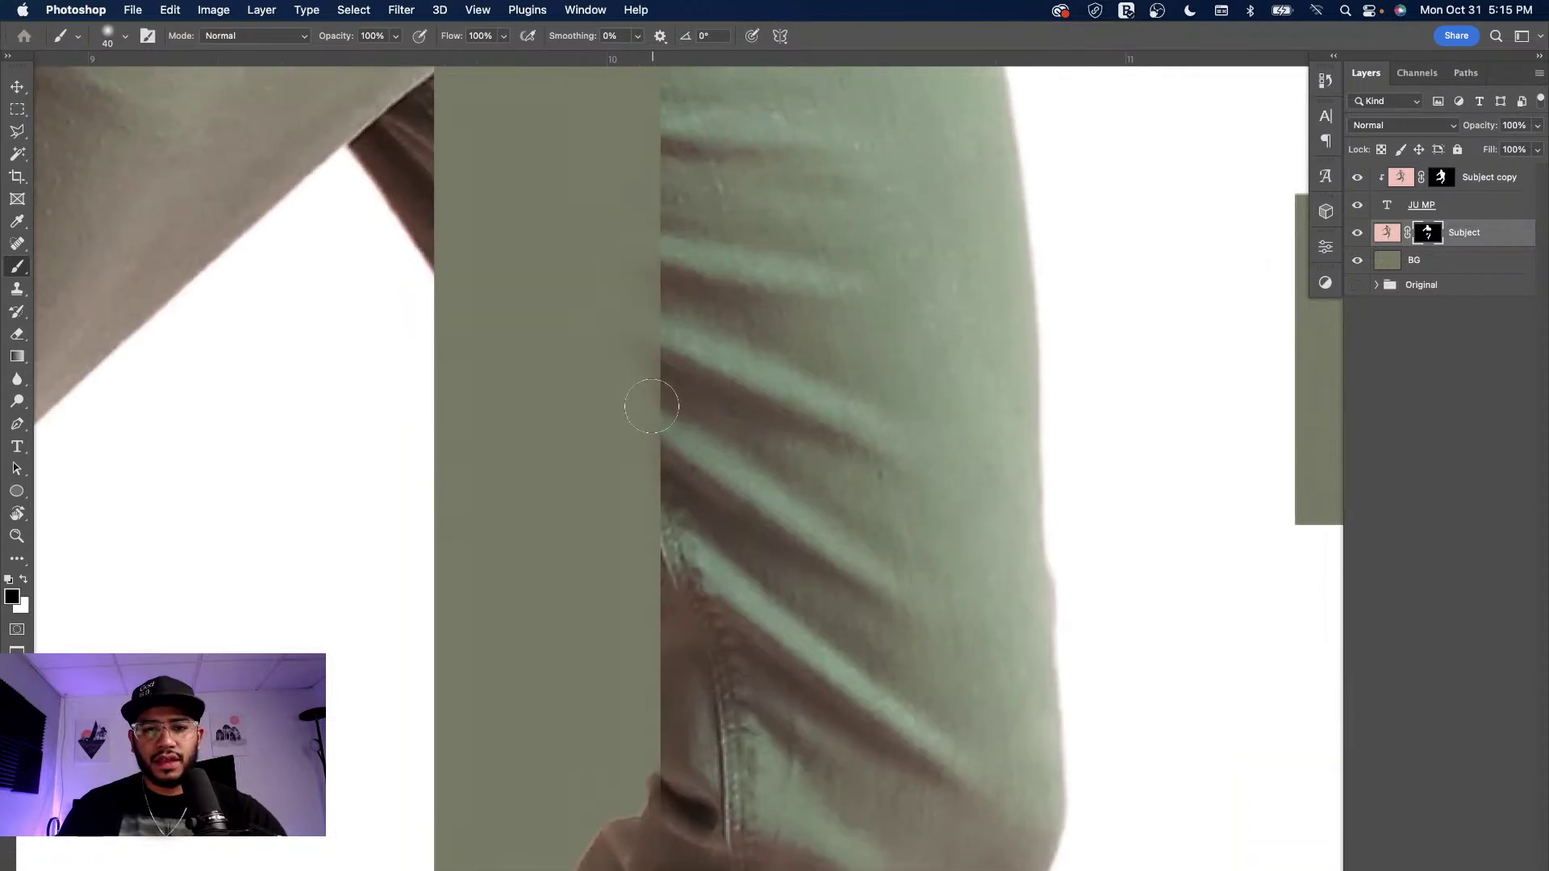
{"action": "mouse_move", "coordinate": [609, 291]}
{"action": "left_mouse_down"}
{"action": "mouse_move", "coordinate": [674, 508]}
{"action": "mouse_move", "coordinate": [650, 252]}
{"action": "left_mouse_up"}
{"action": "left_click_drag", "start_coordinate": [606, 440], "coordinate": [586, 462]}
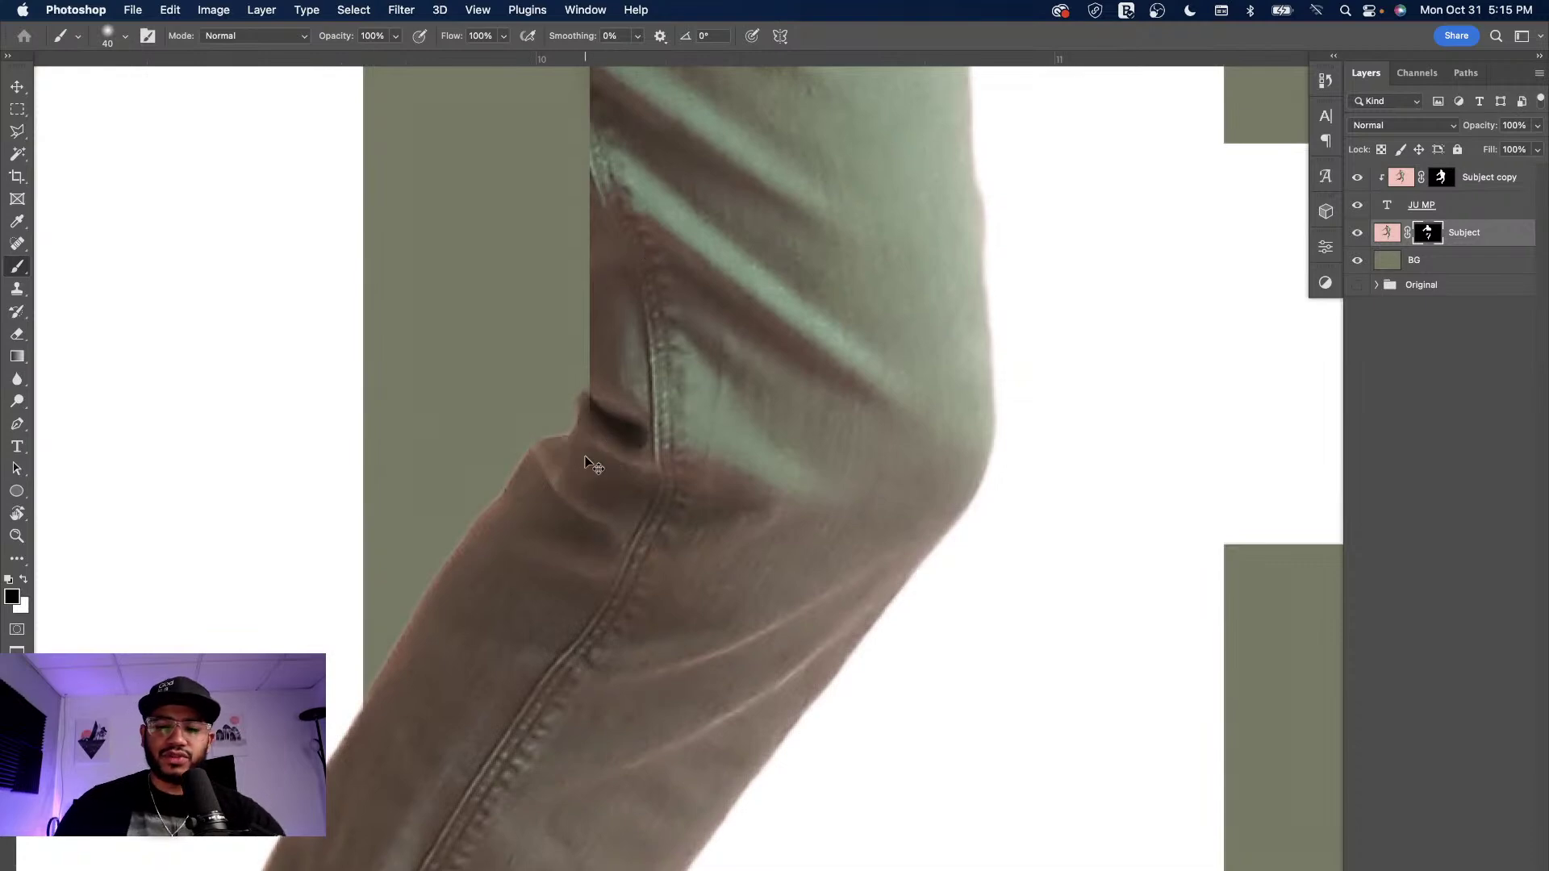
- Restore the trouser fold behind the knee on the Subject mask with a white brush at size 15
{"action": "key", "text": "super+plus"}
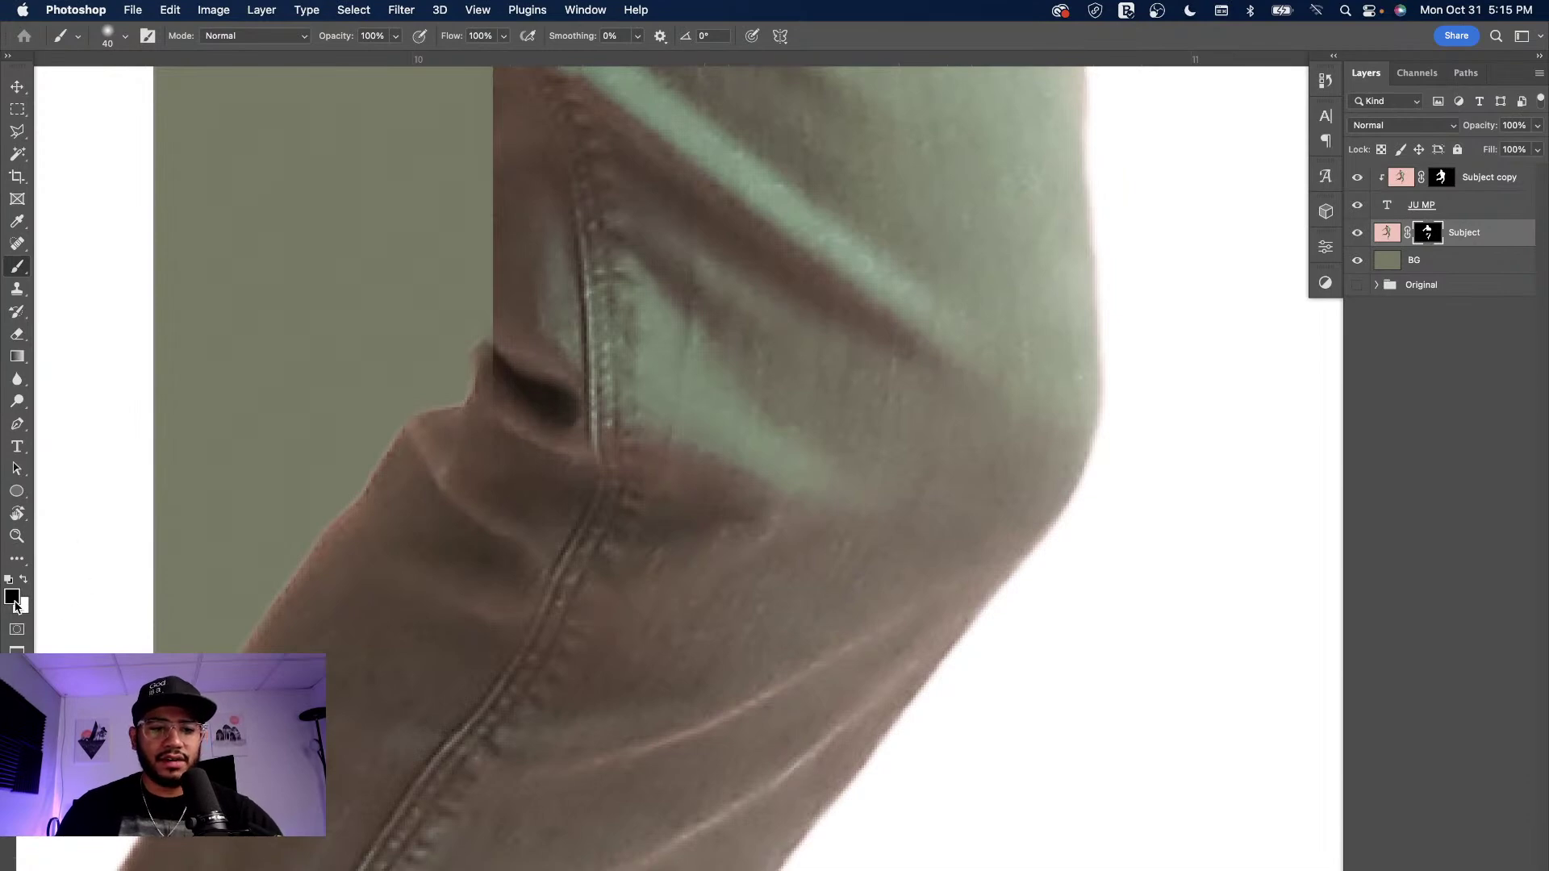
{"action": "key", "text": "x"}
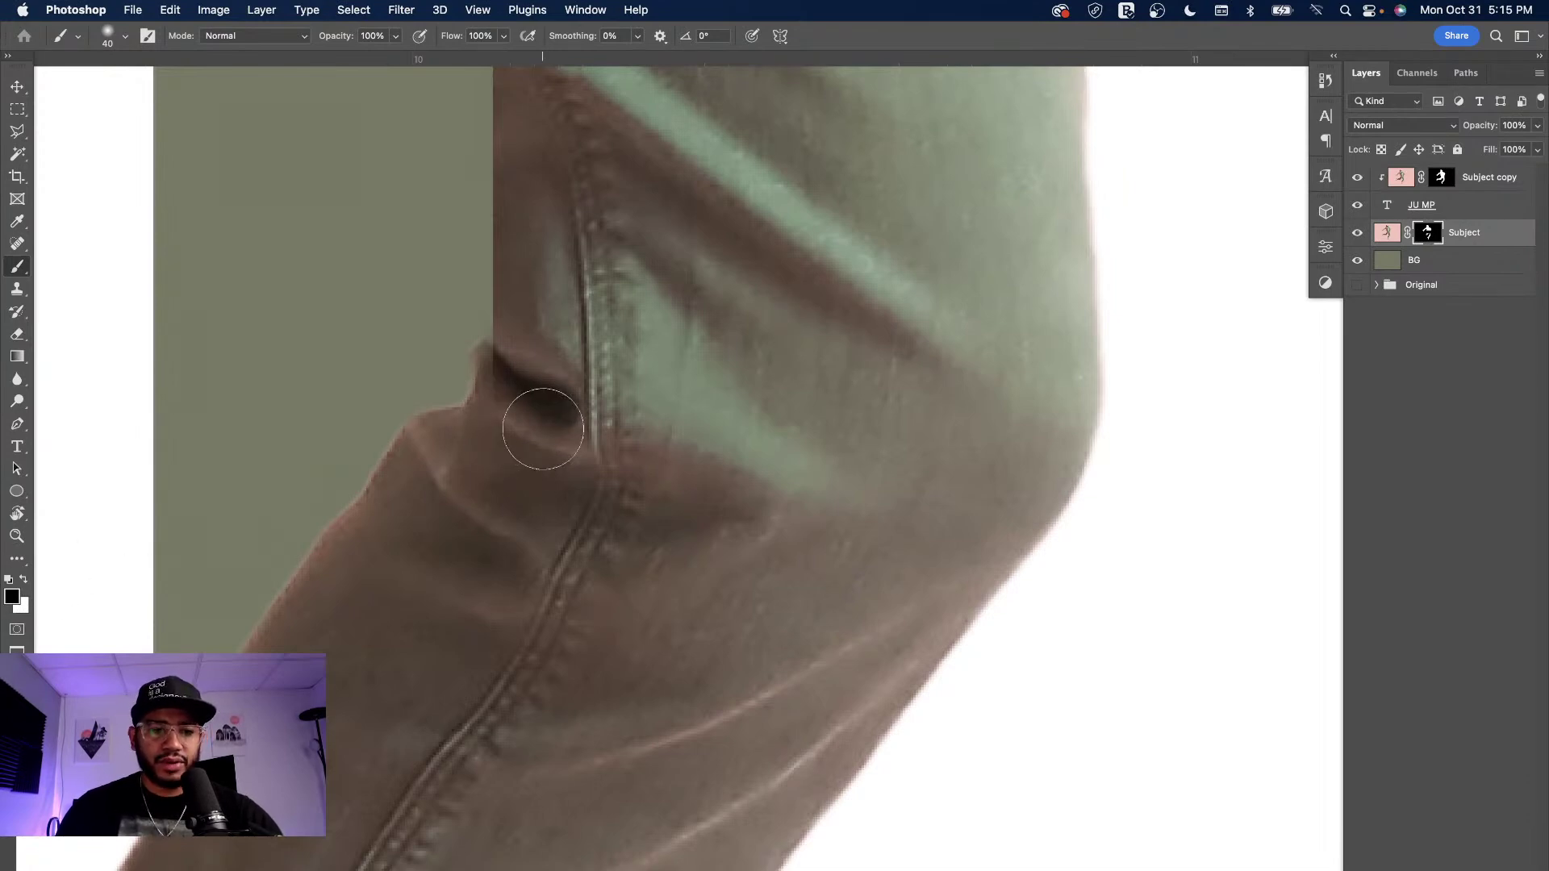
{"action": "key", "text": "bracketleft"}
{"action": "key", "text": "bracketleft"}
{"action": "key", "text": "bracketleft"}
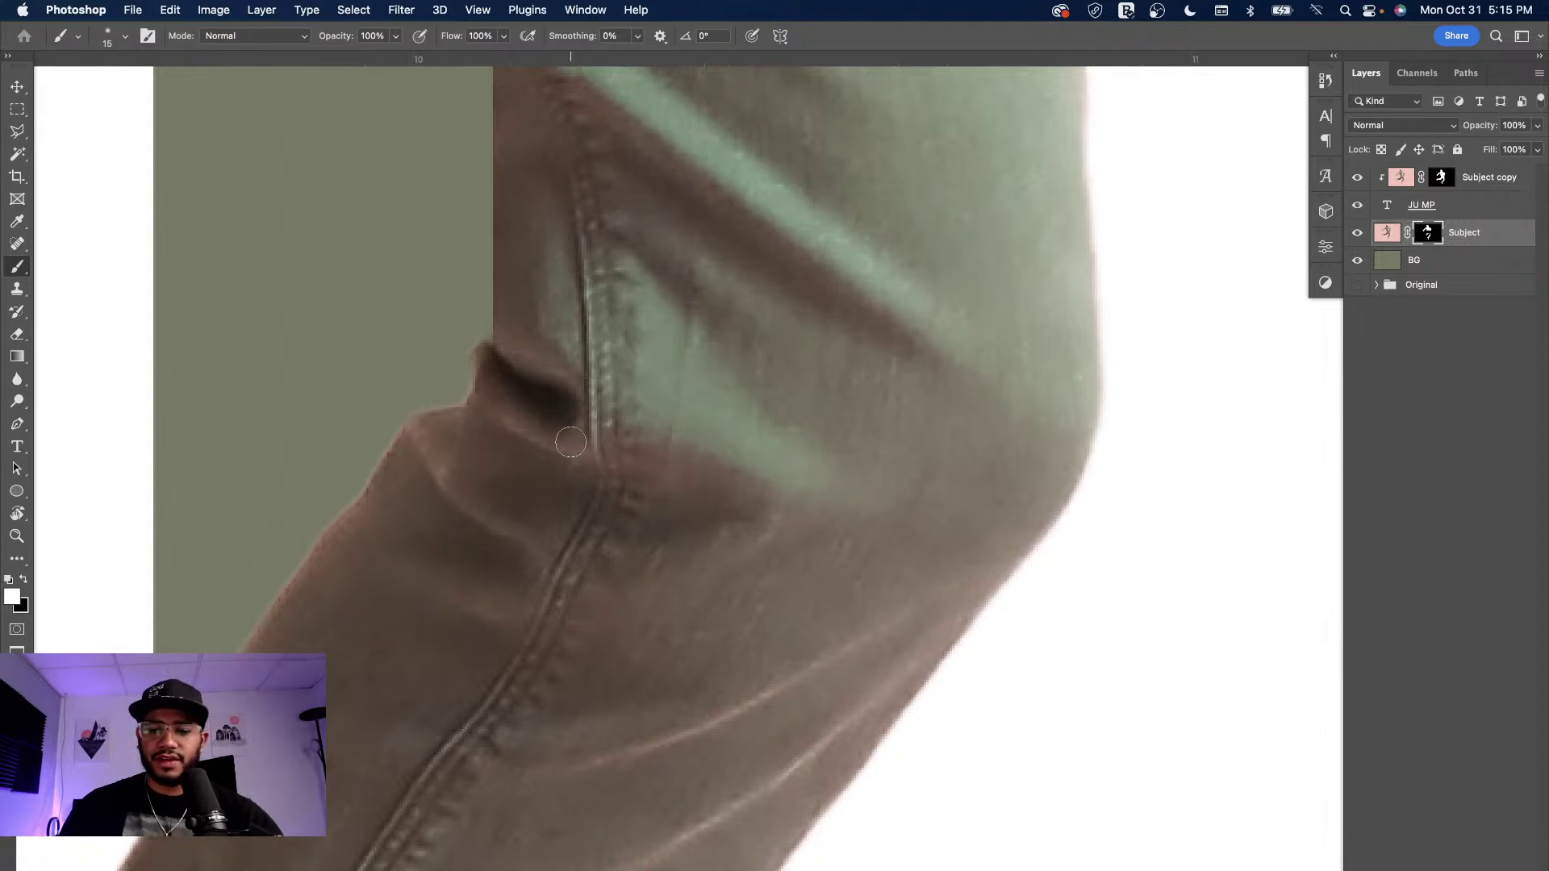
{"action": "scroll", "coordinate": [569, 441], "scroll_direction": "down", "scroll_amount": 5}
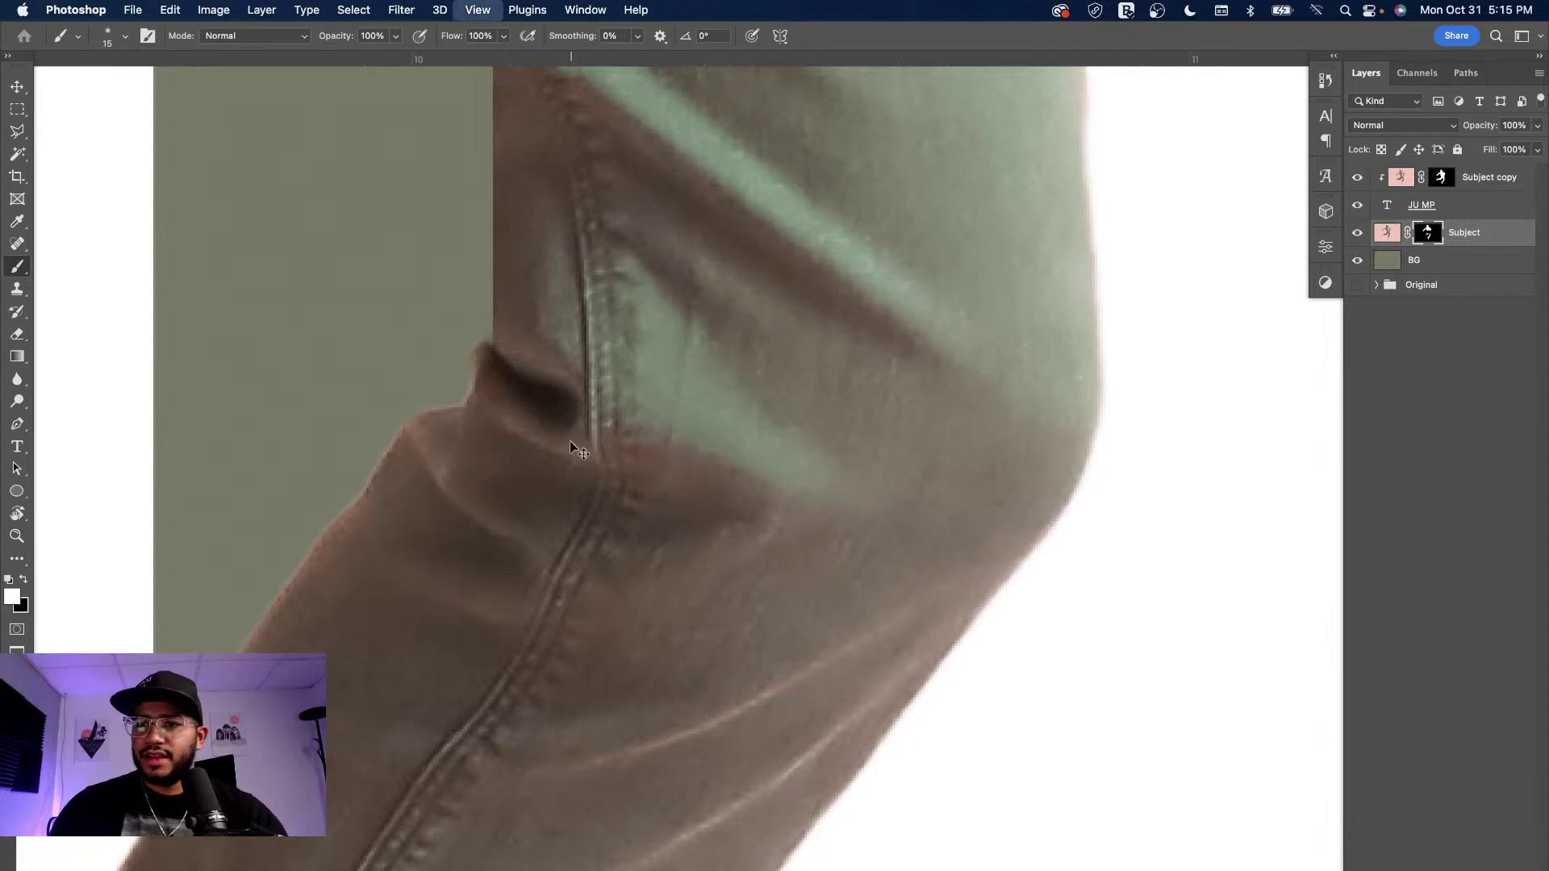
{"action": "scroll", "coordinate": [570, 440], "scroll_direction": "down", "scroll_amount": 5}
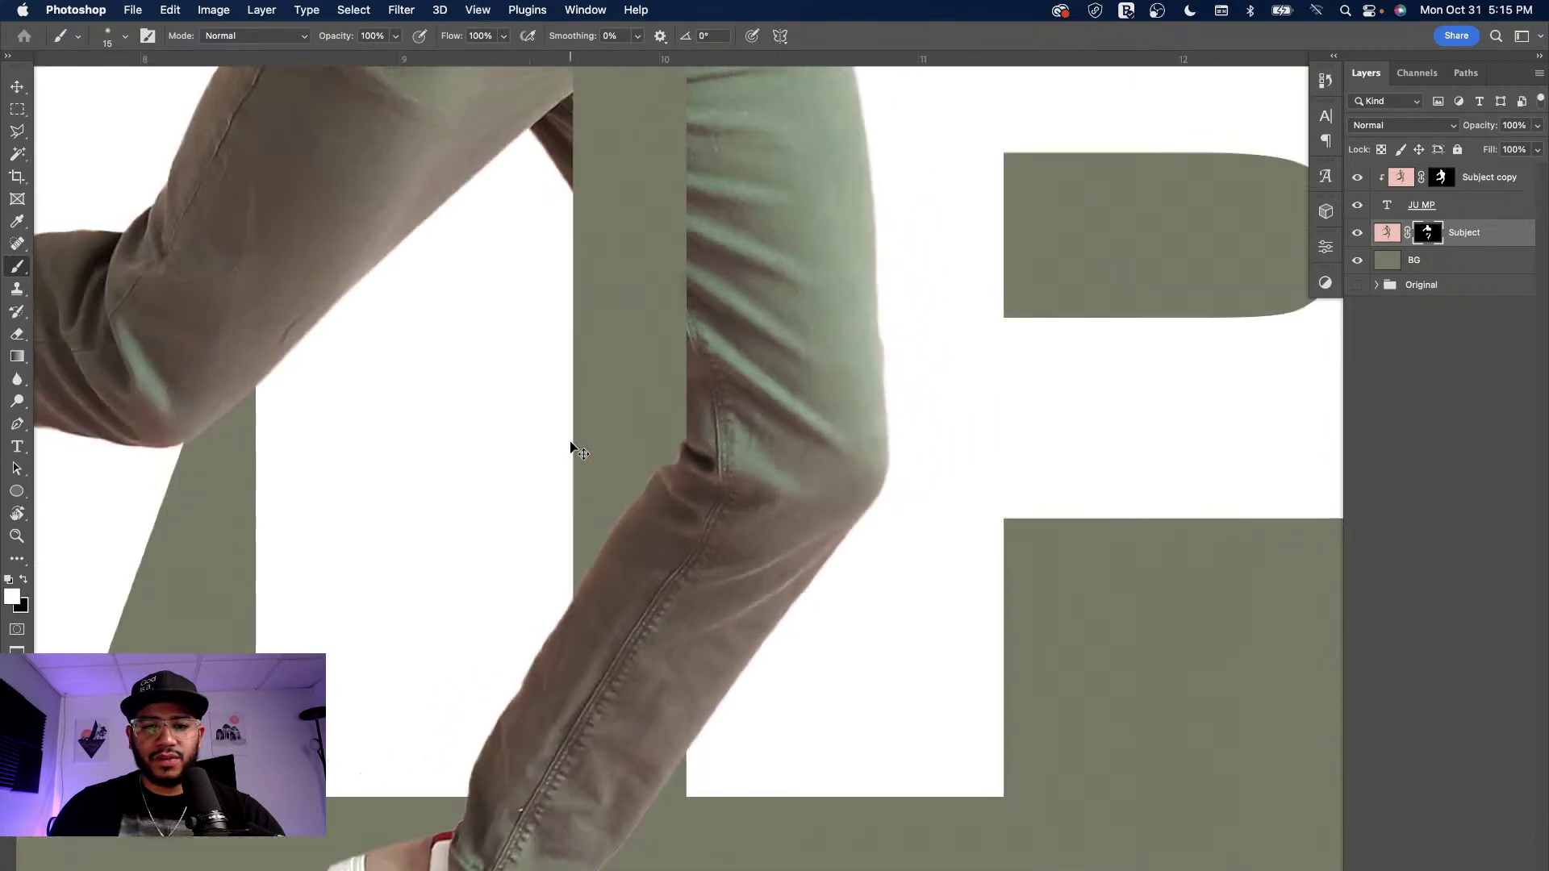
{"action": "scroll", "coordinate": [570, 449], "scroll_direction": "down", "scroll_amount": 3}
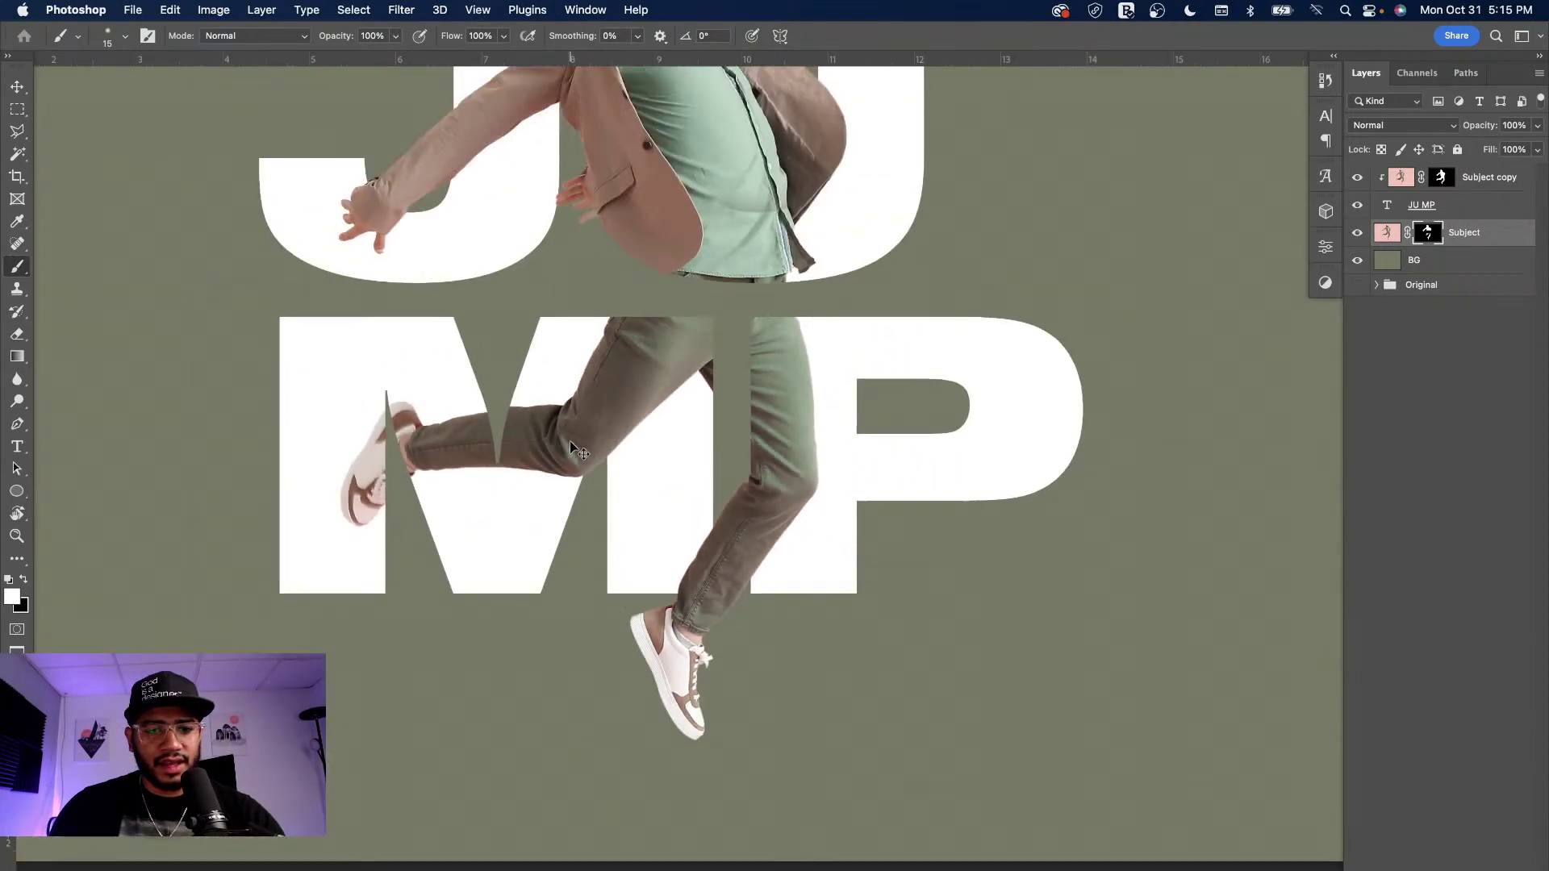
{"action": "scroll", "coordinate": [570, 441], "scroll_direction": "down", "scroll_amount": 5}
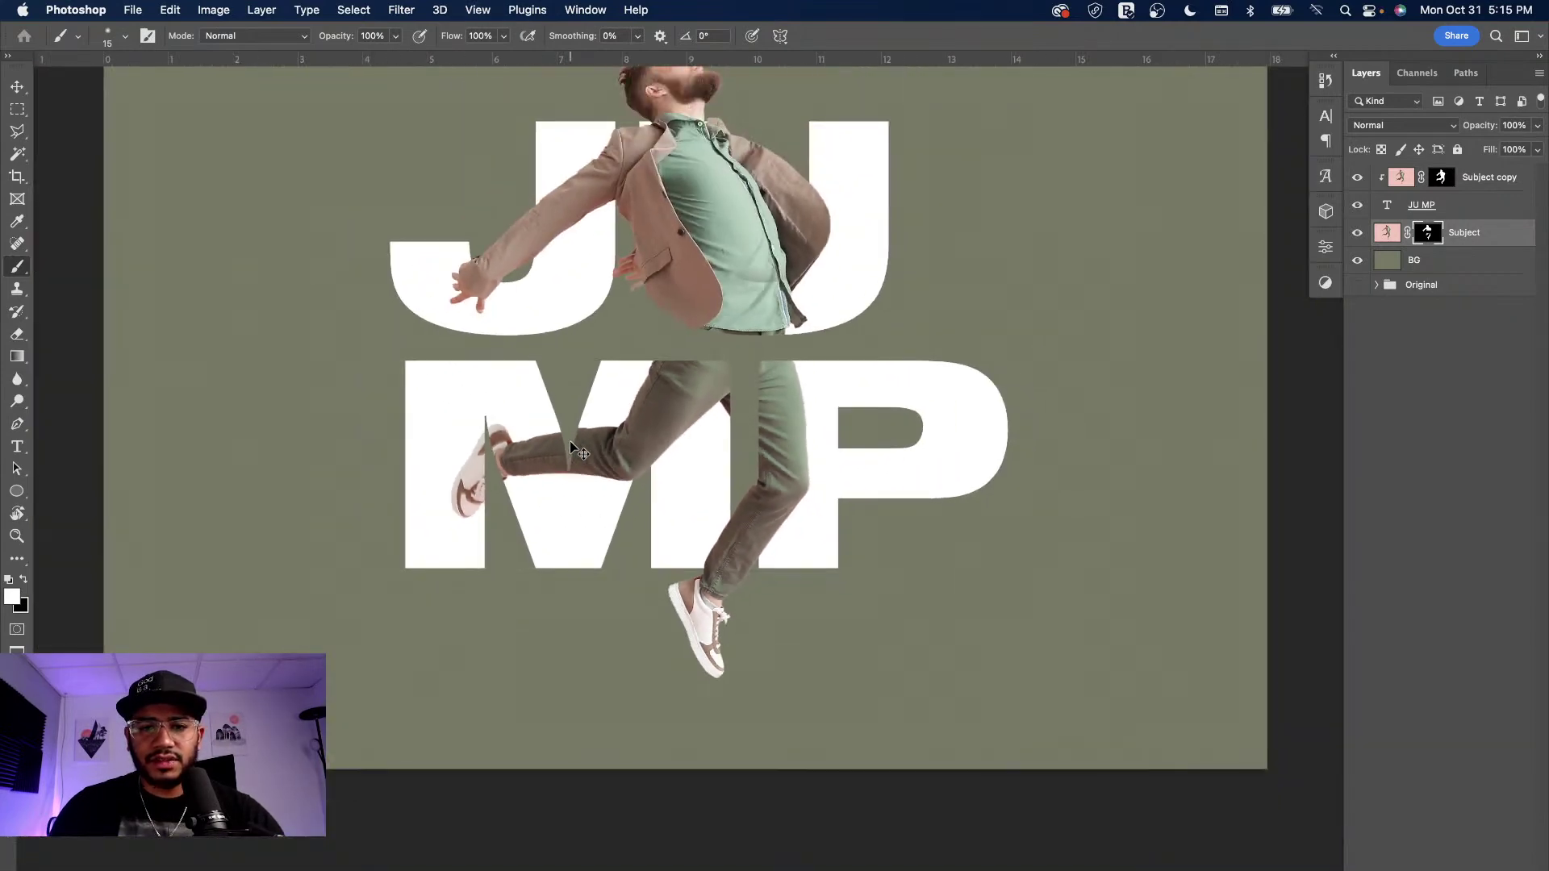
{"action": "scroll", "coordinate": [570, 442], "scroll_direction": "up", "scroll_amount": 3}
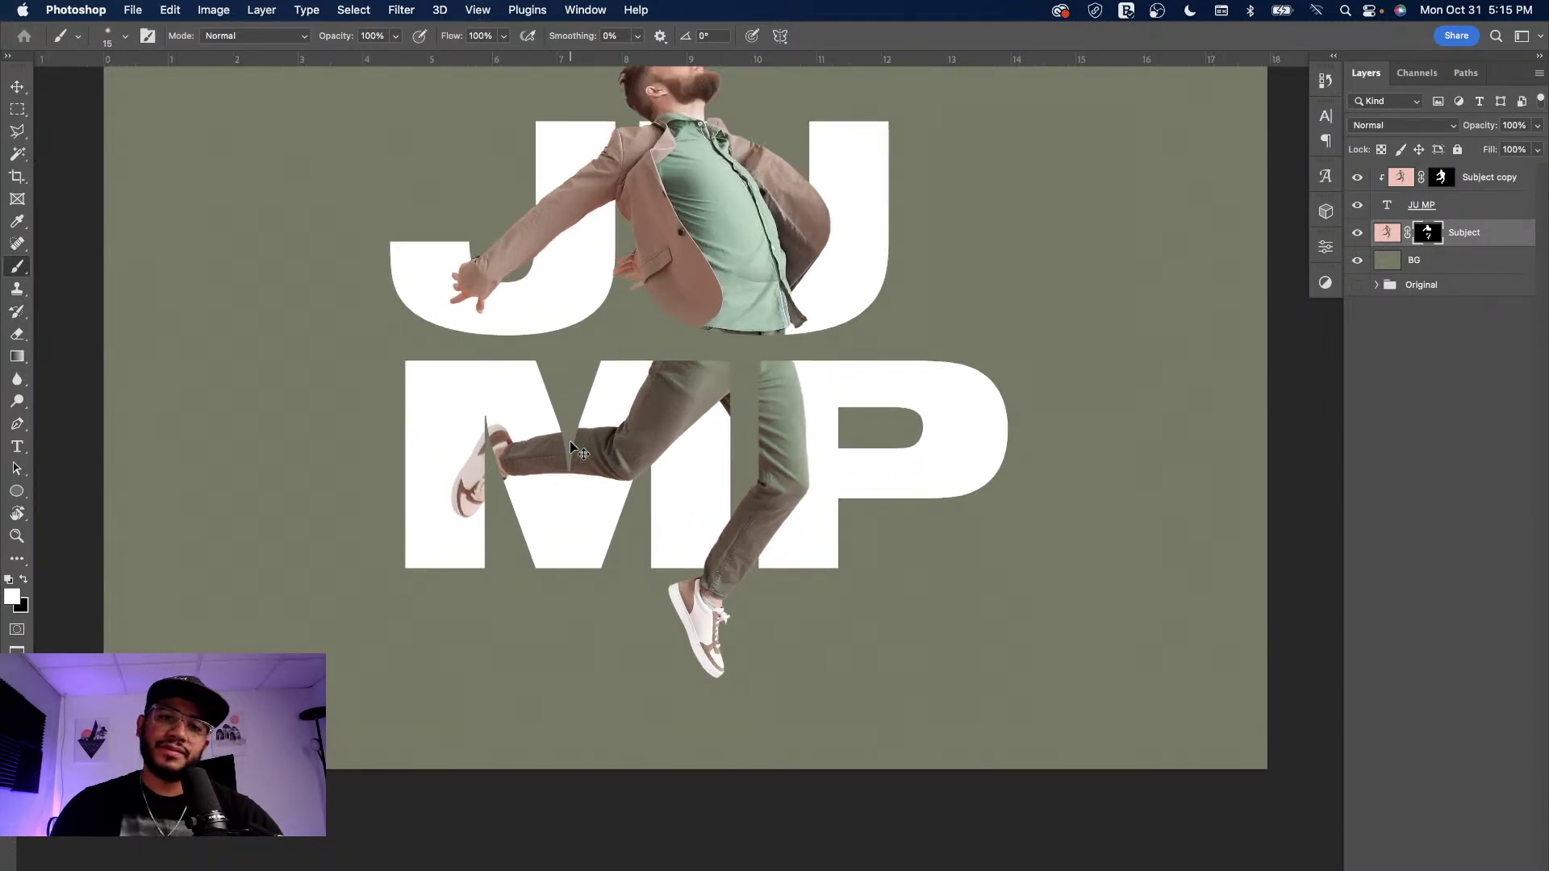
{"action": "scroll", "coordinate": [569, 448], "scroll_direction": "up", "scroll_amount": 2}
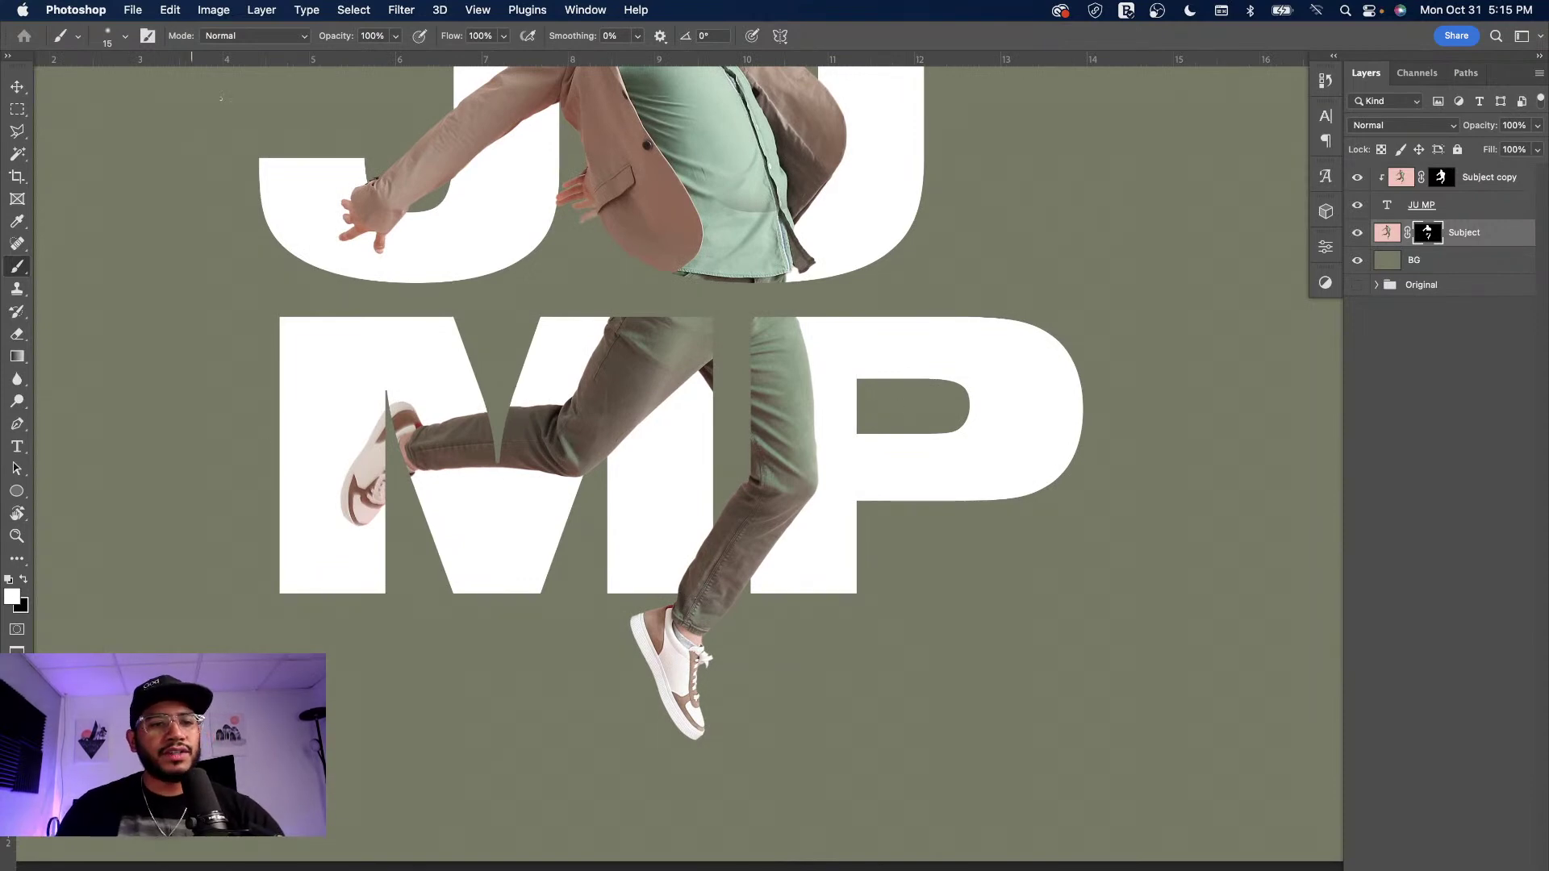
{"action": "left_click", "coordinate": [17, 86]}
{"action": "left_click_drag", "start_coordinate": [771, 318], "coordinate": [835, 404]}
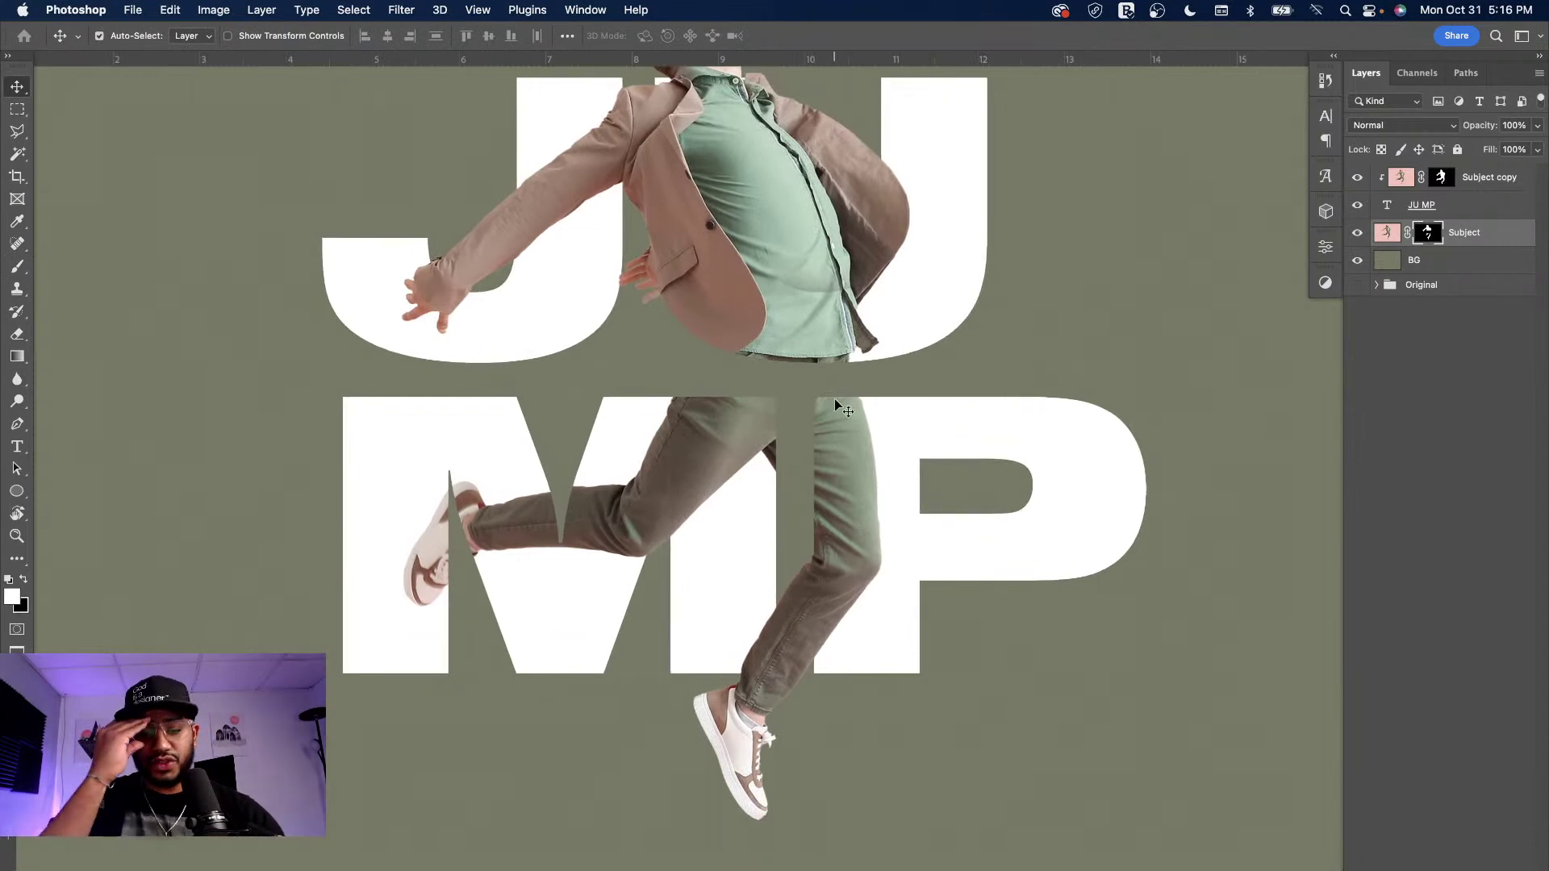
{"action": "left_click_drag", "start_coordinate": [844, 565], "coordinate": [807, 444]}
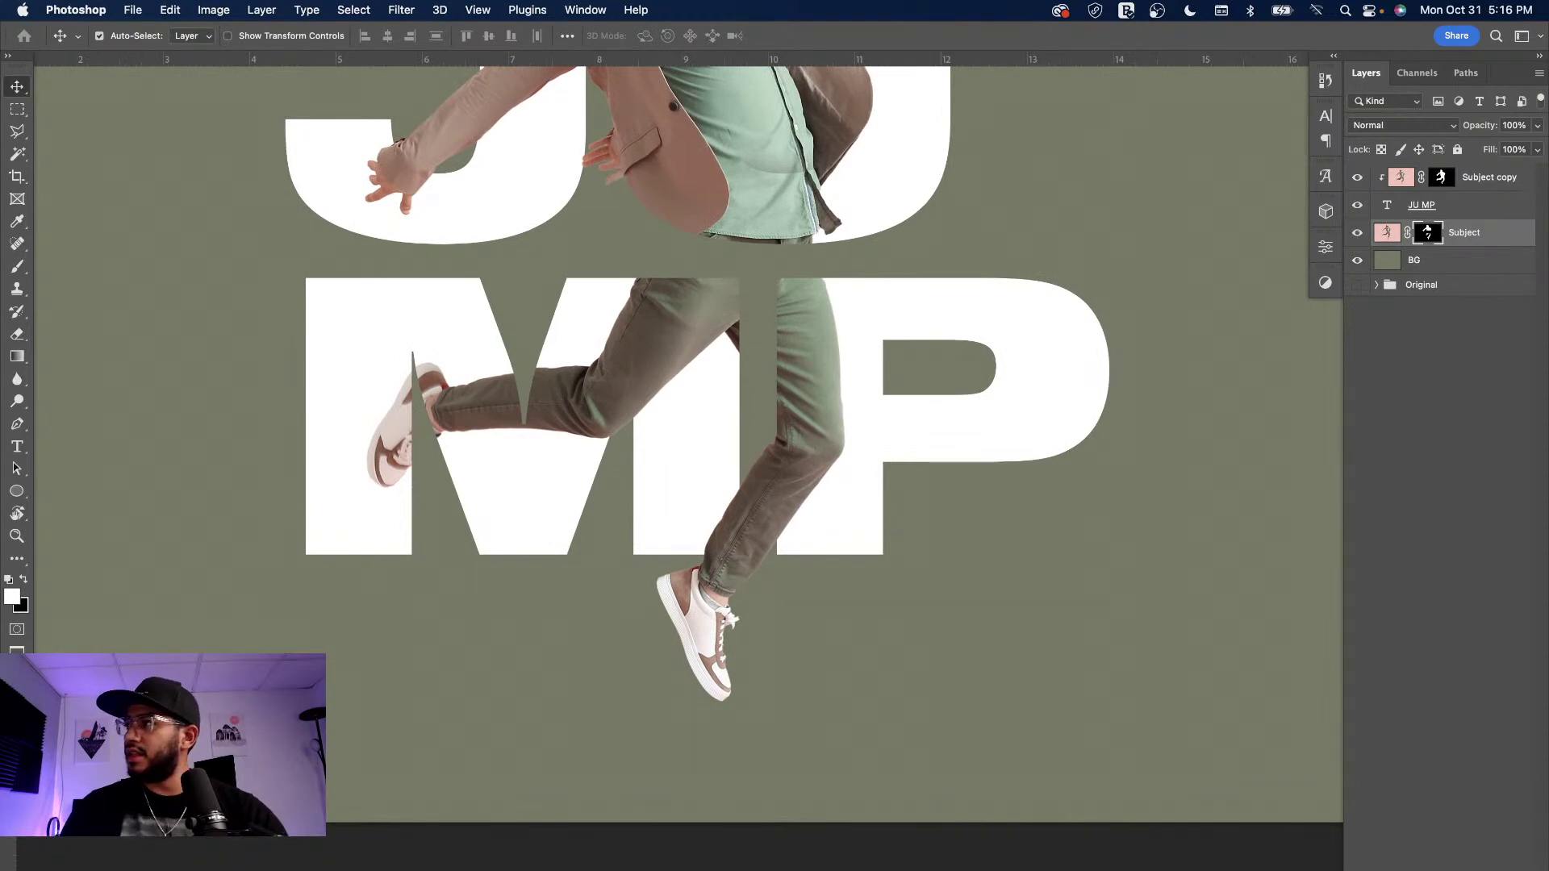
{"action": "key", "text": "Tab"}
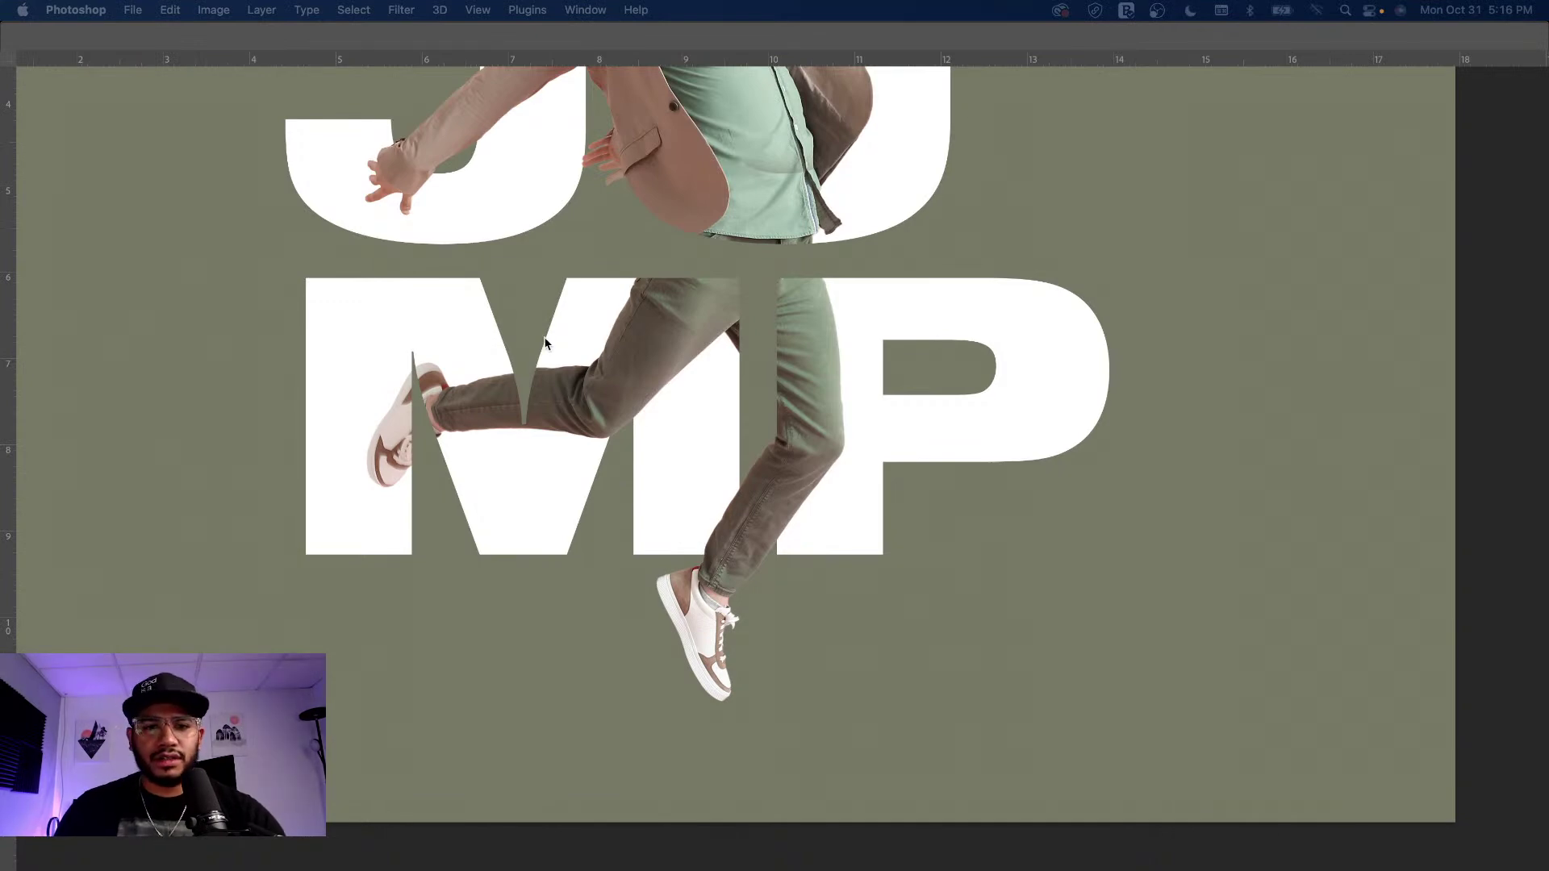
{"action": "key", "text": "Tab"}
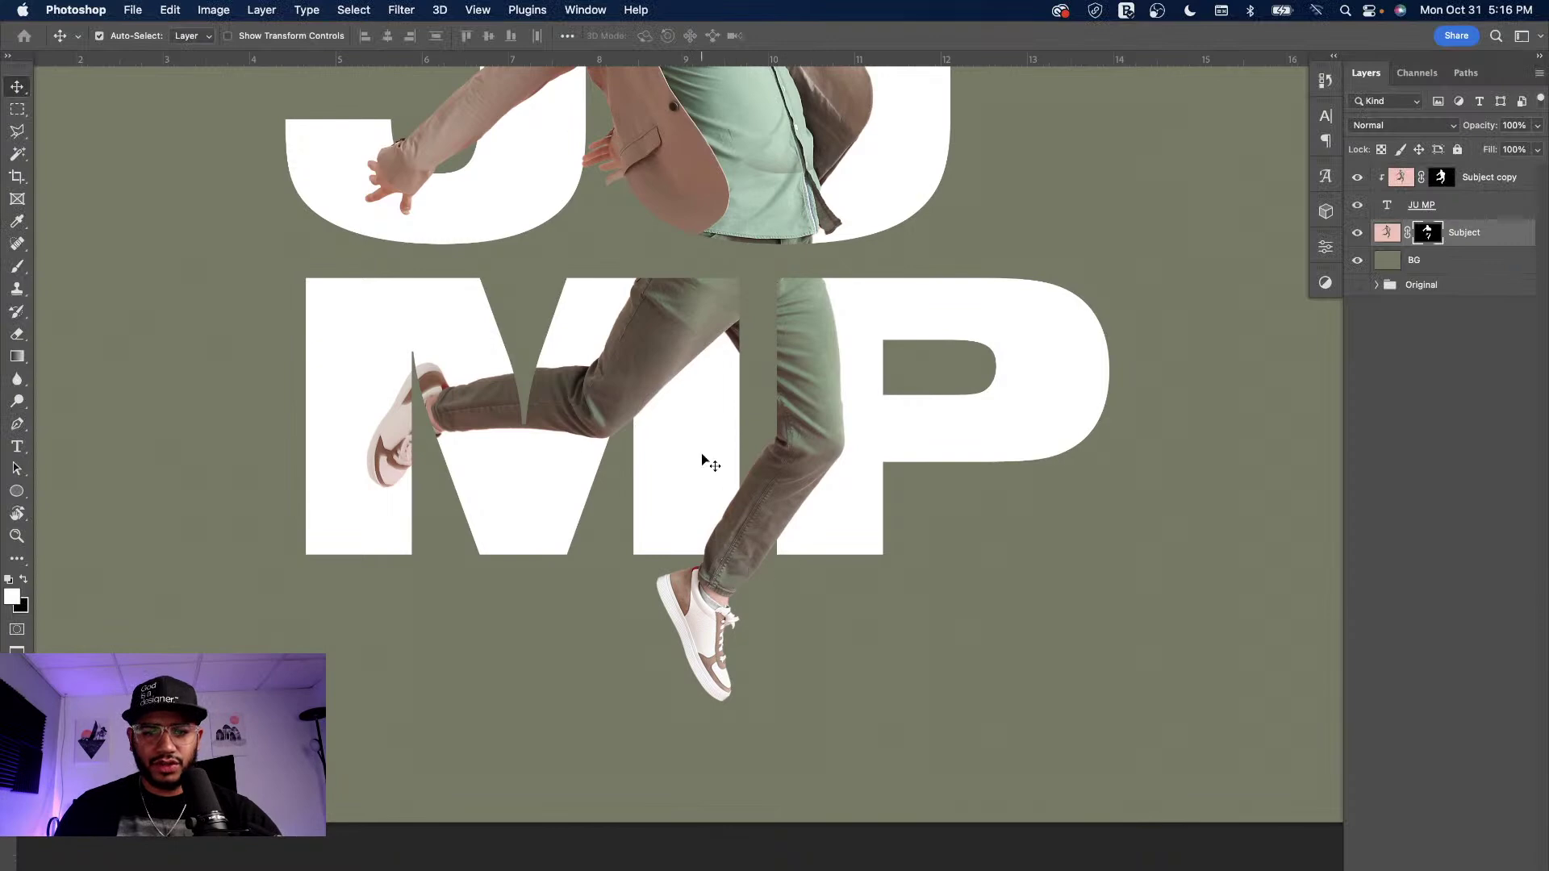
- Create a new layer named Shadow directly above the BG layer
{"action": "left_click", "coordinate": [1465, 264]}
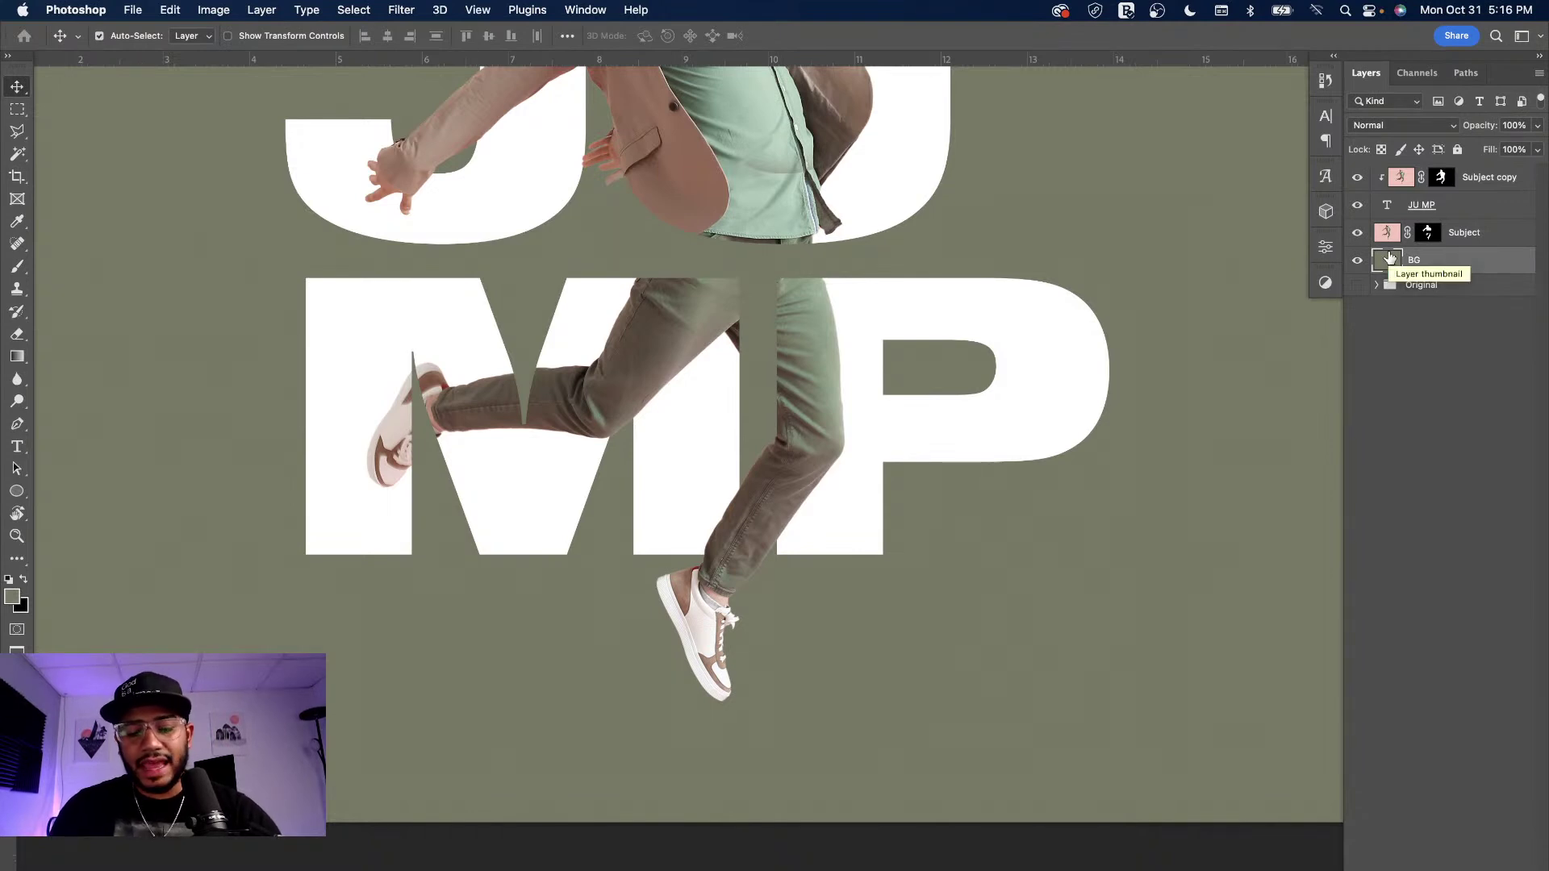
{"action": "key", "text": "super+shift+n"}
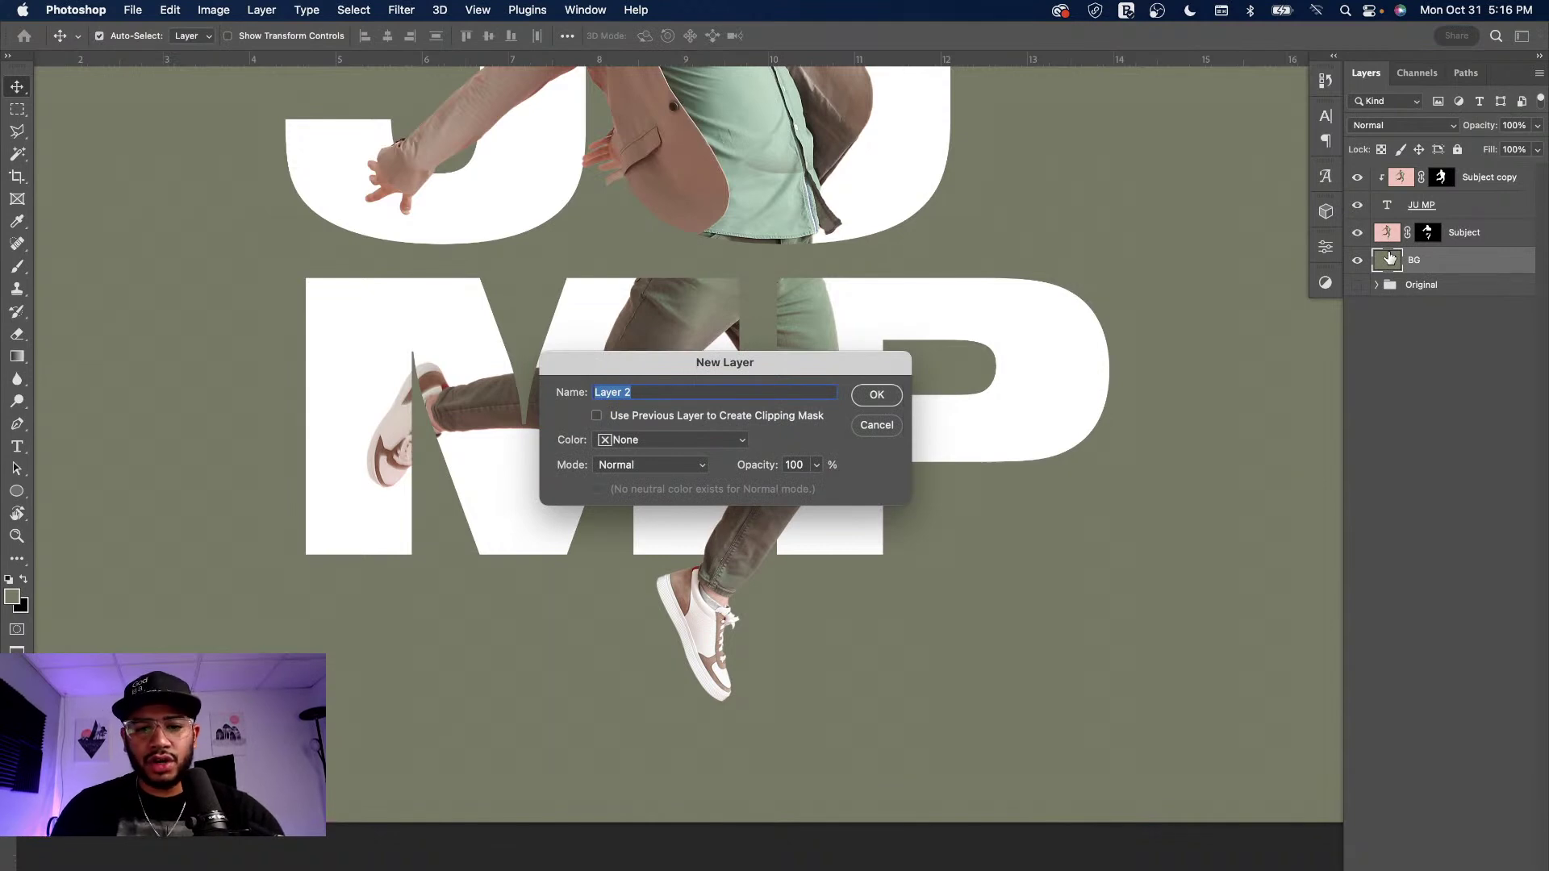
{"action": "type", "text": "Shadow"}
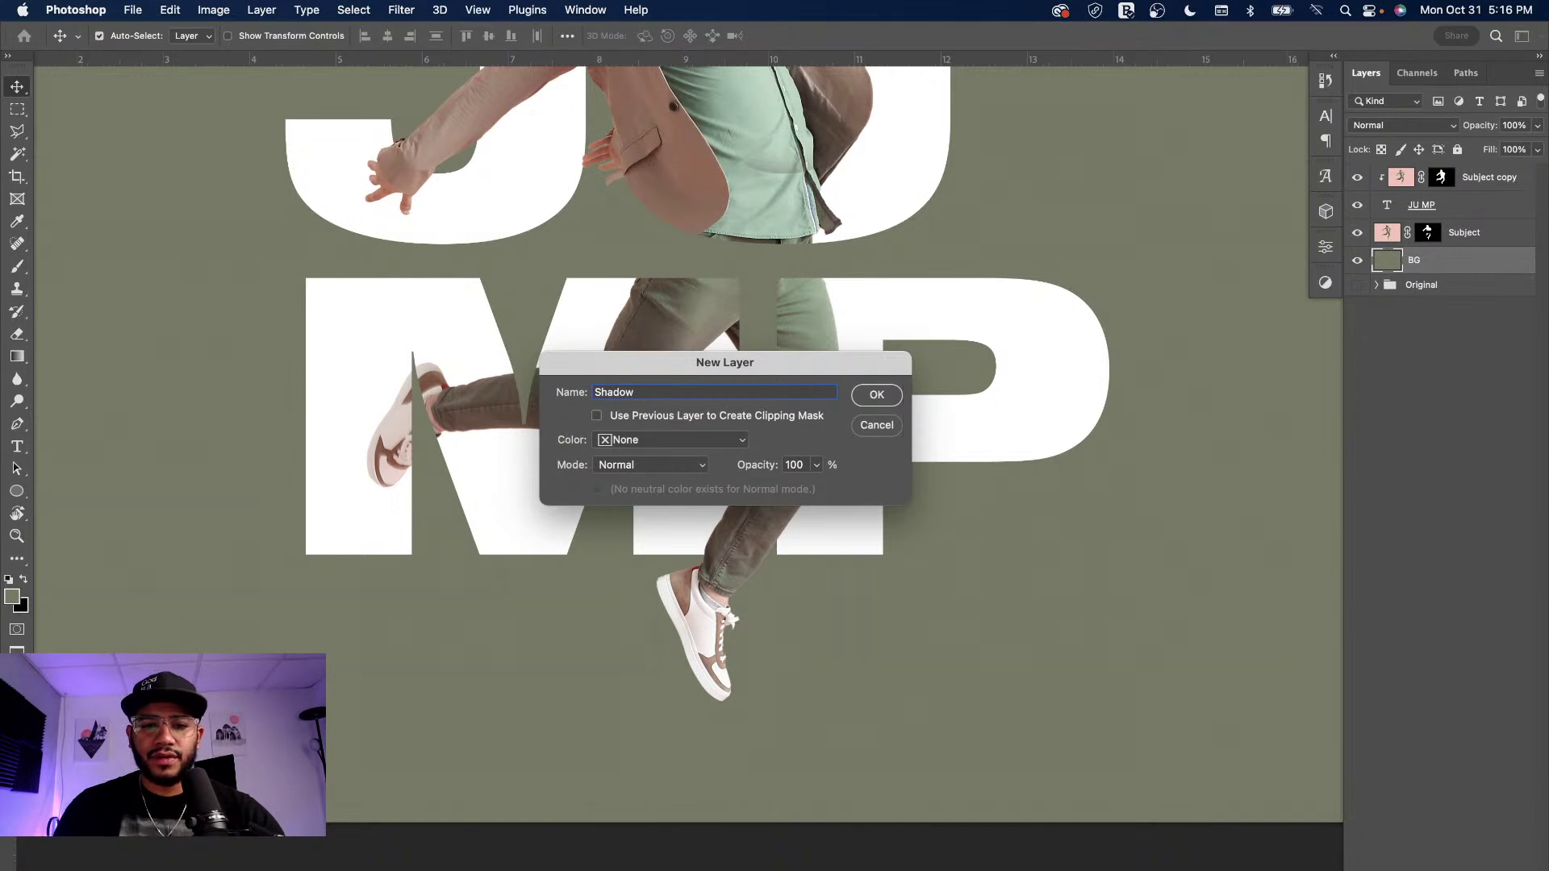
{"action": "key", "text": "Return"}
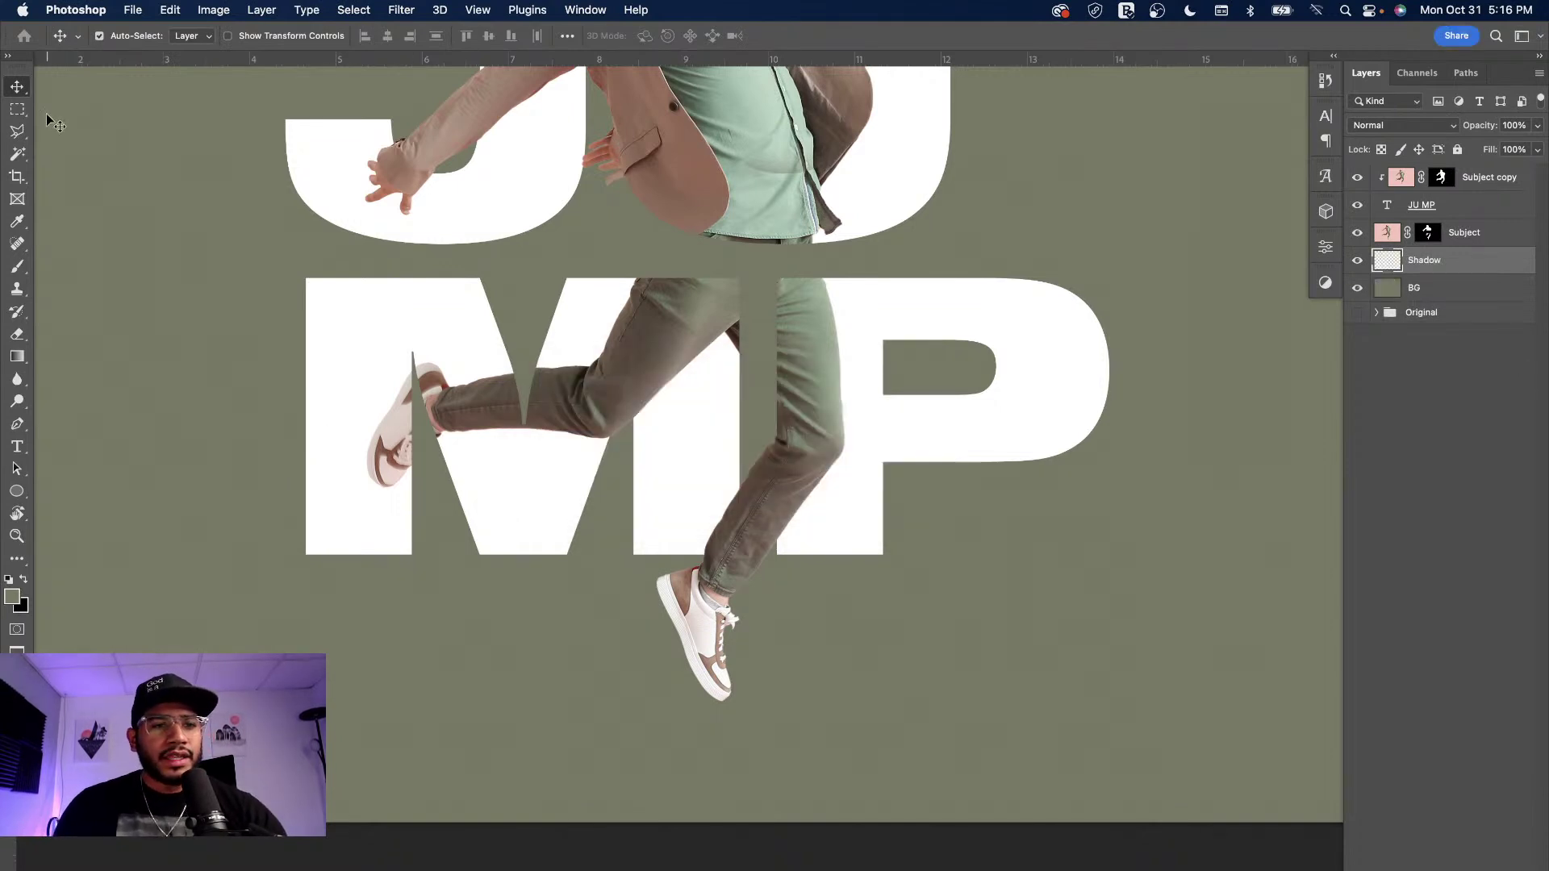
- Draw a wide, flat elliptical selection beneath the MP letters, around the lower shoe, for the ground shadow
{"action": "left_click", "coordinate": [13, 113]}
{"action": "right_click", "coordinate": [13, 113]}
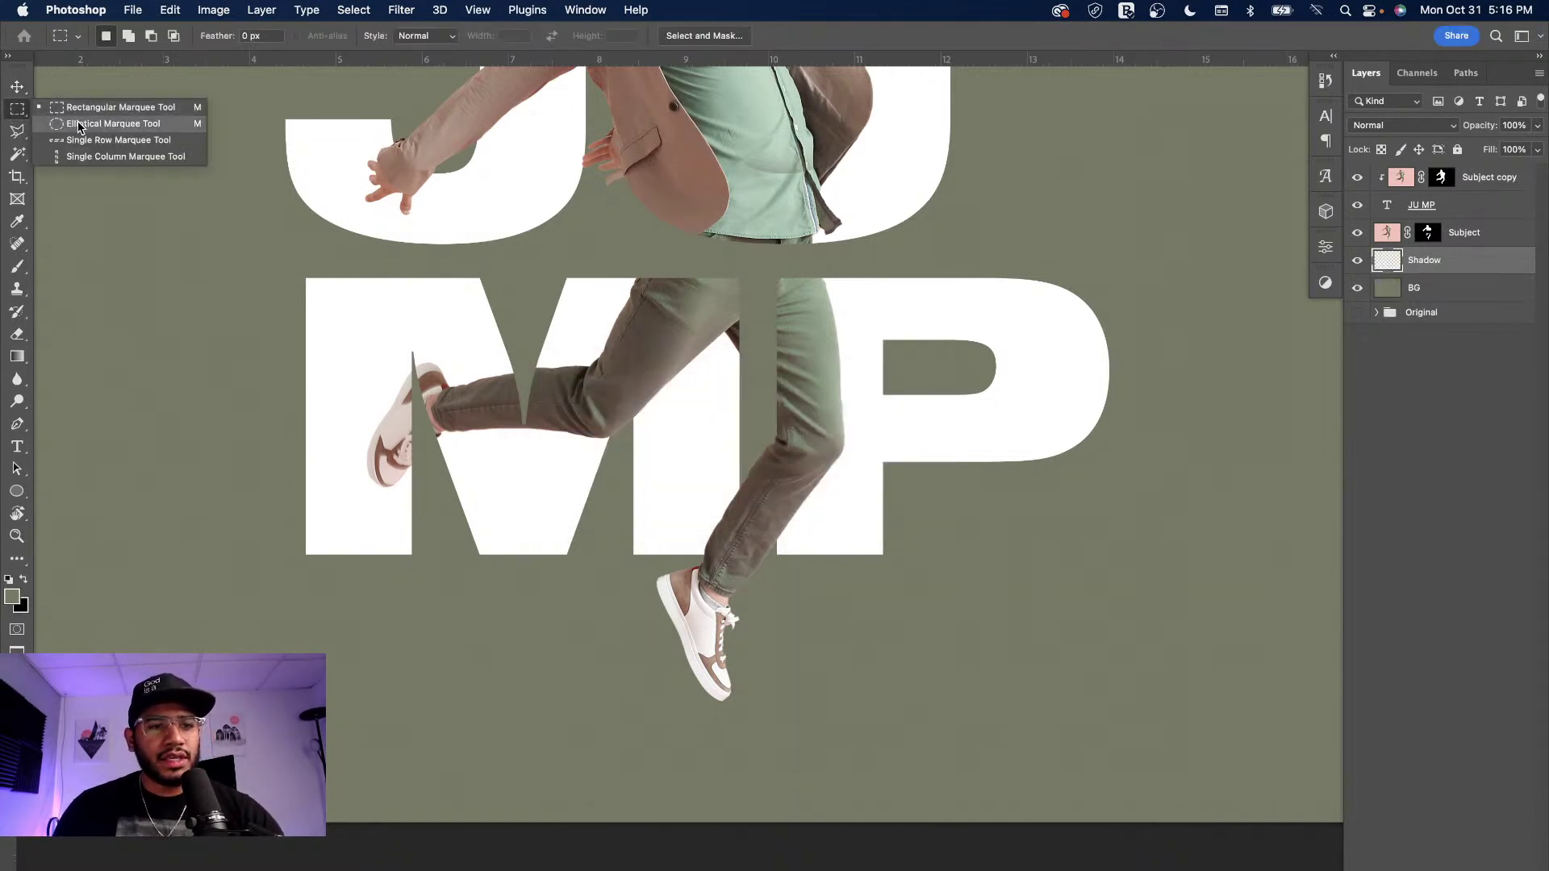
{"action": "left_click", "coordinate": [79, 125]}
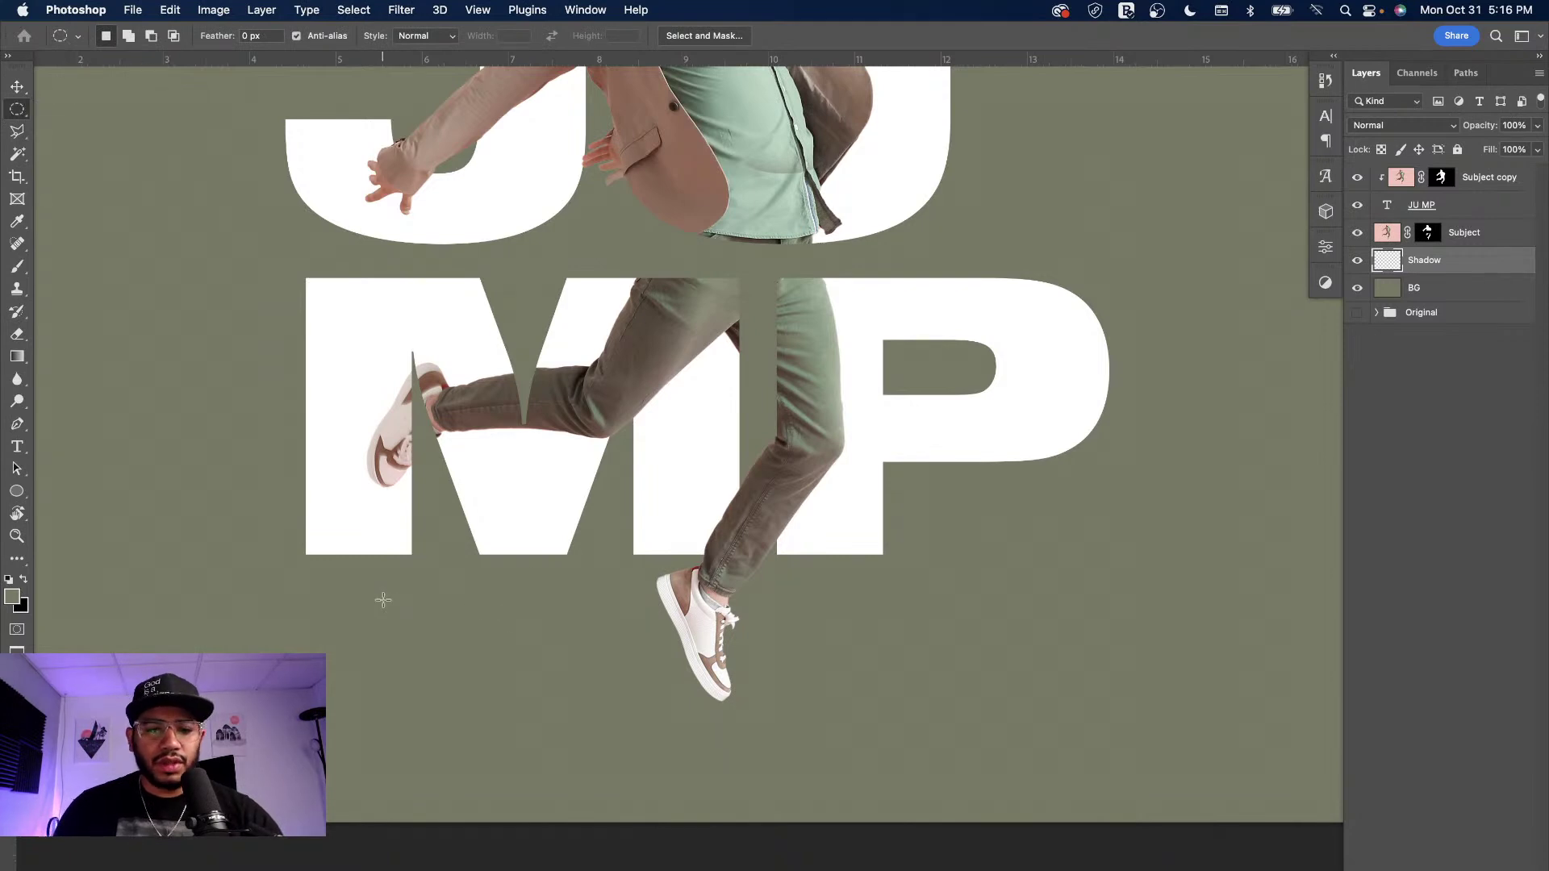
{"action": "left_click_drag", "start_coordinate": [313, 595], "coordinate": [871, 690]}
{"action": "mouse_move", "coordinate": [563, 649]}
{"action": "left_mouse_down"}
{"action": "mouse_move", "coordinate": [628, 685]}
{"action": "mouse_move", "coordinate": [557, 666]}
{"action": "mouse_move", "coordinate": [571, 666]}
{"action": "left_mouse_up"}
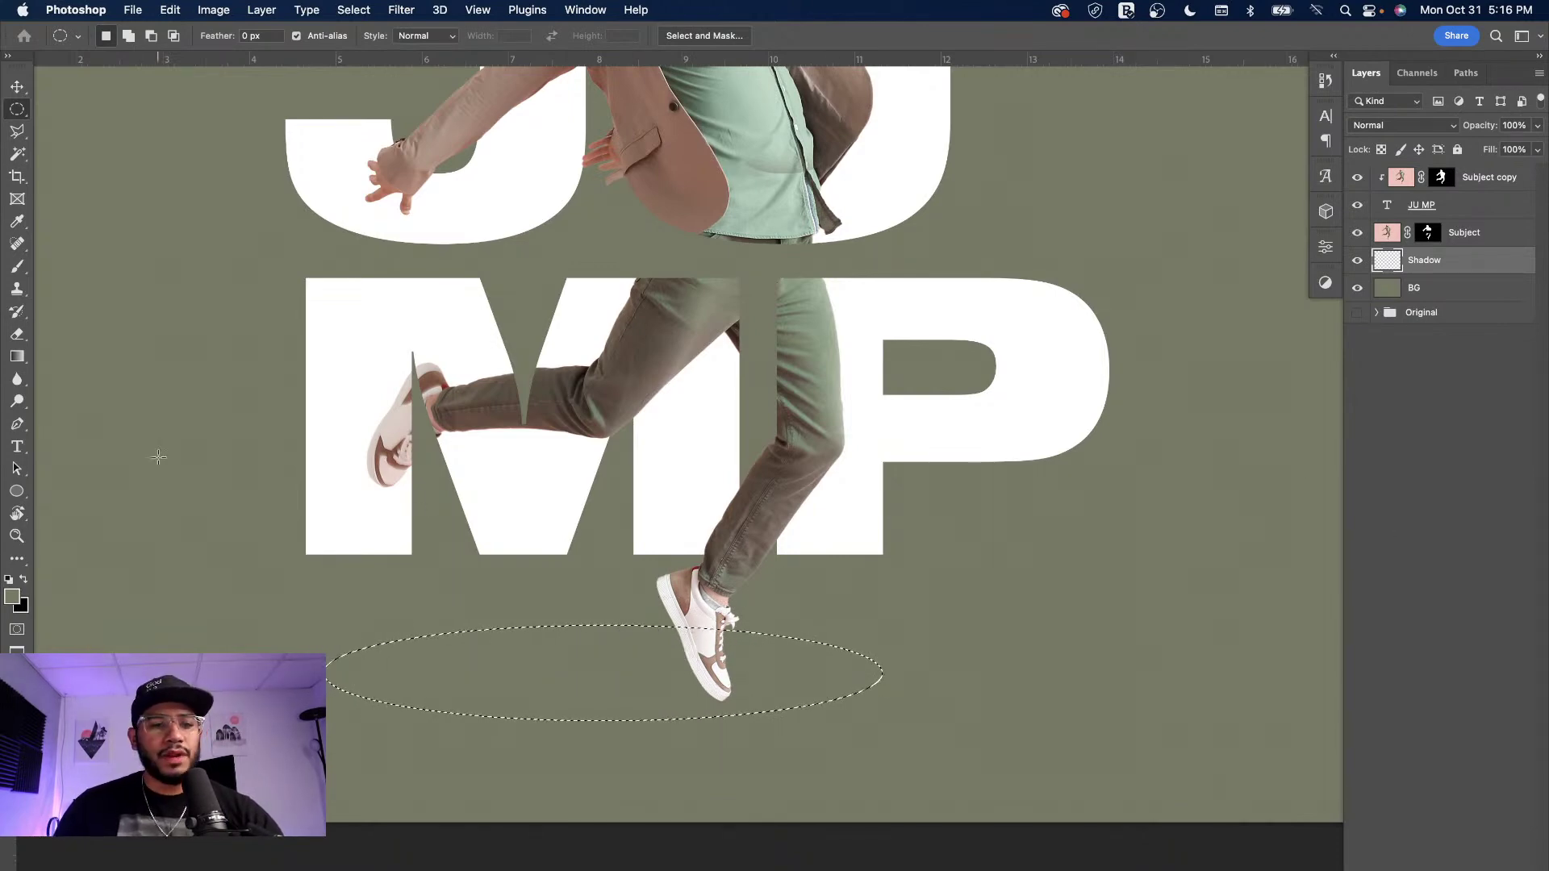
- Fill the ellipse on the Shadow layer with dark olive 24251a and deselect it
{"action": "left_click", "coordinate": [11, 596]}
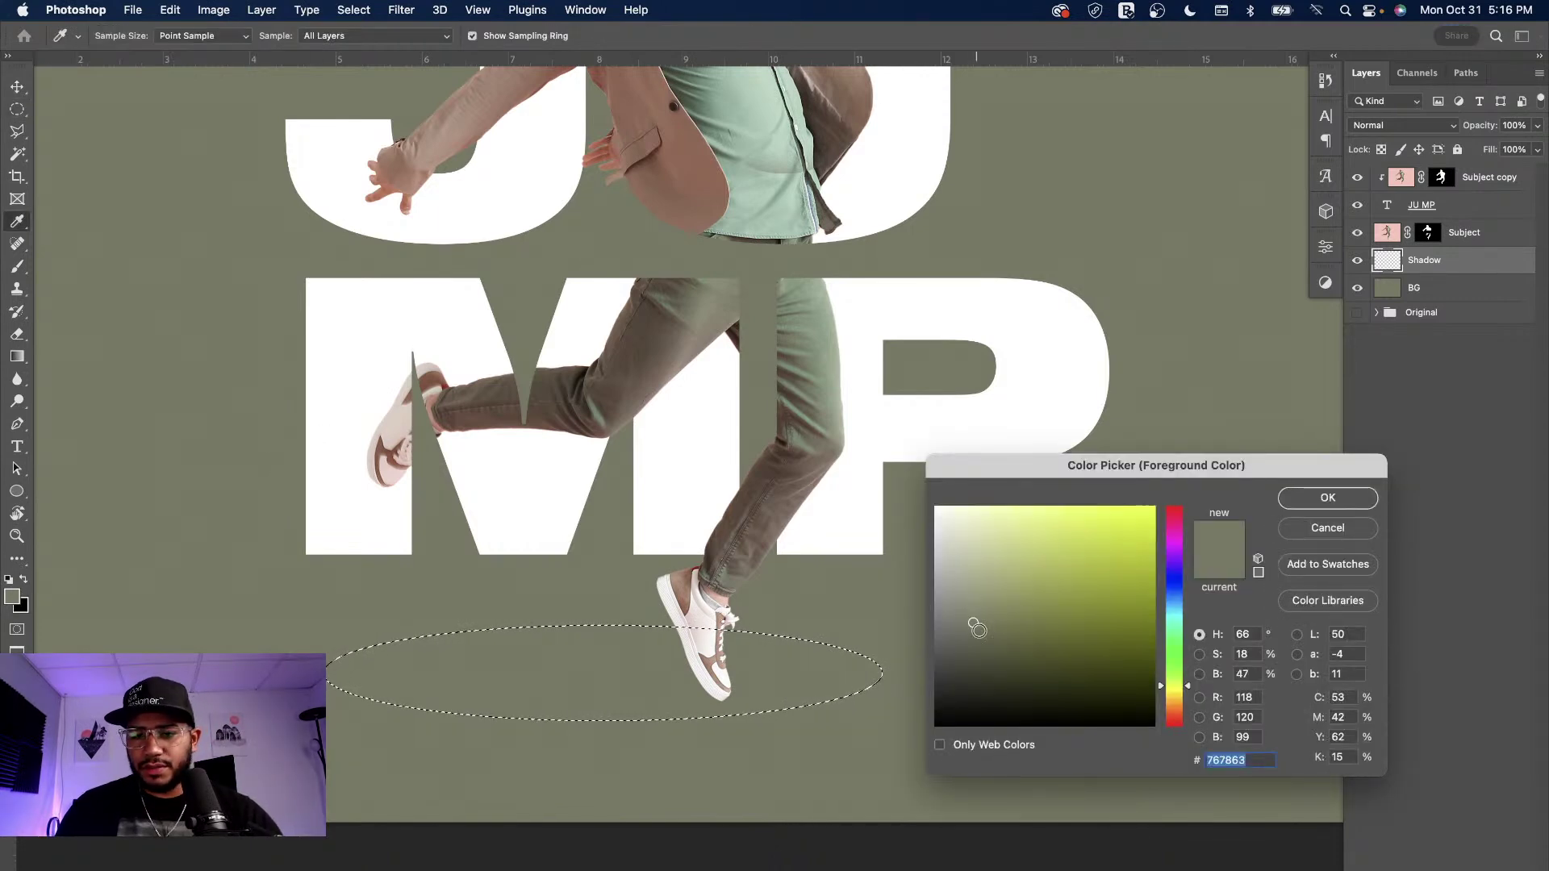
{"action": "mouse_move", "coordinate": [949, 704]}
{"action": "left_mouse_down"}
{"action": "mouse_move", "coordinate": [971, 678]}
{"action": "mouse_move", "coordinate": [1008, 682]}
{"action": "left_mouse_up"}
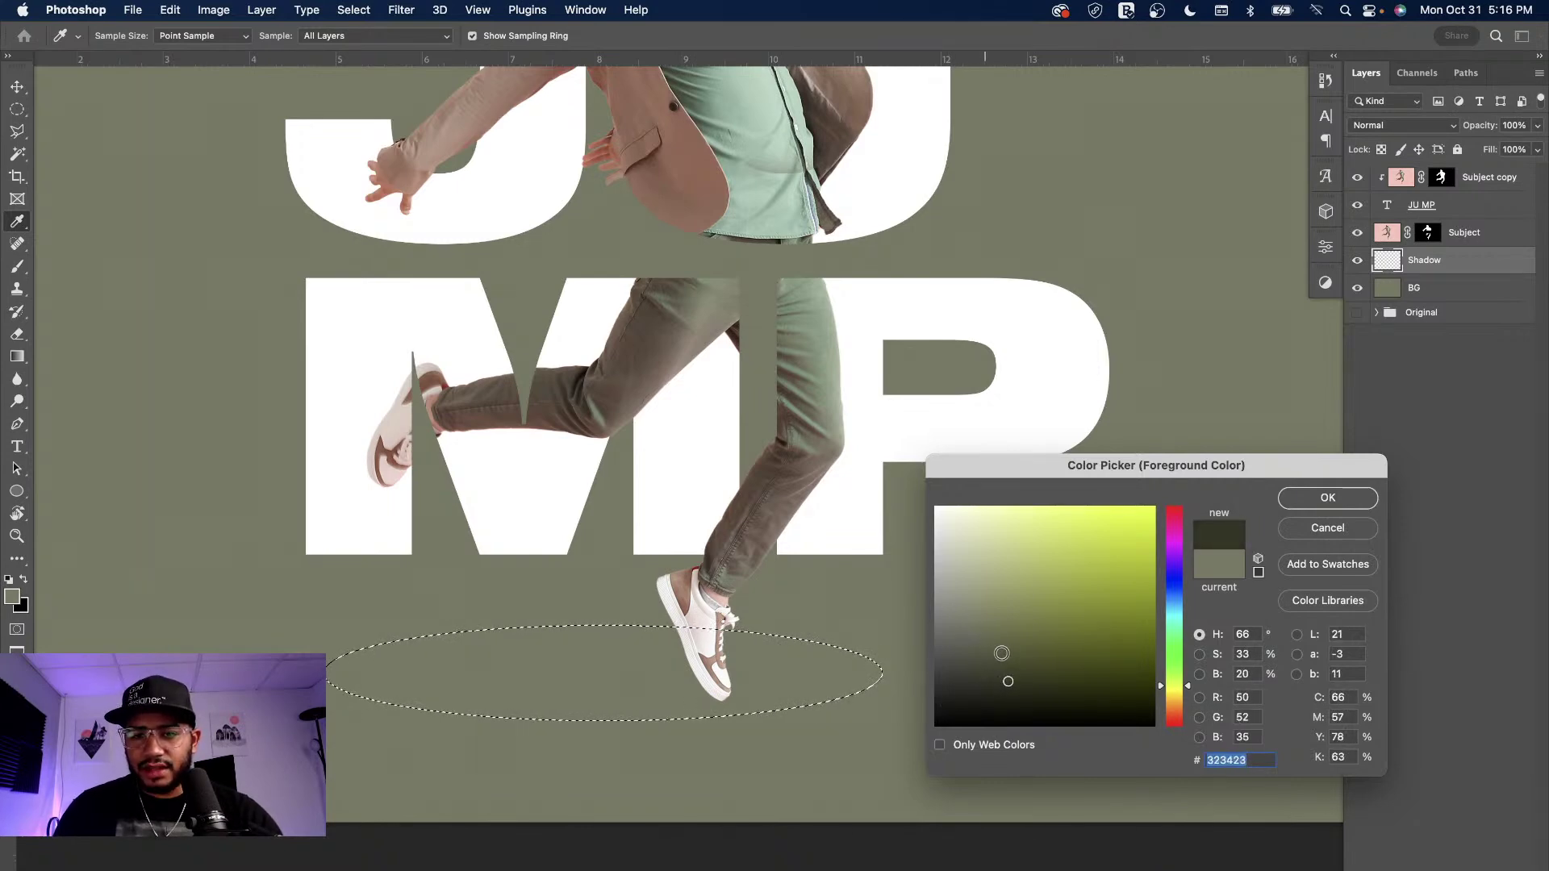
{"action": "left_click", "coordinate": [1003, 685]}
{"action": "left_click_drag", "start_coordinate": [1004, 685], "coordinate": [998, 695]}
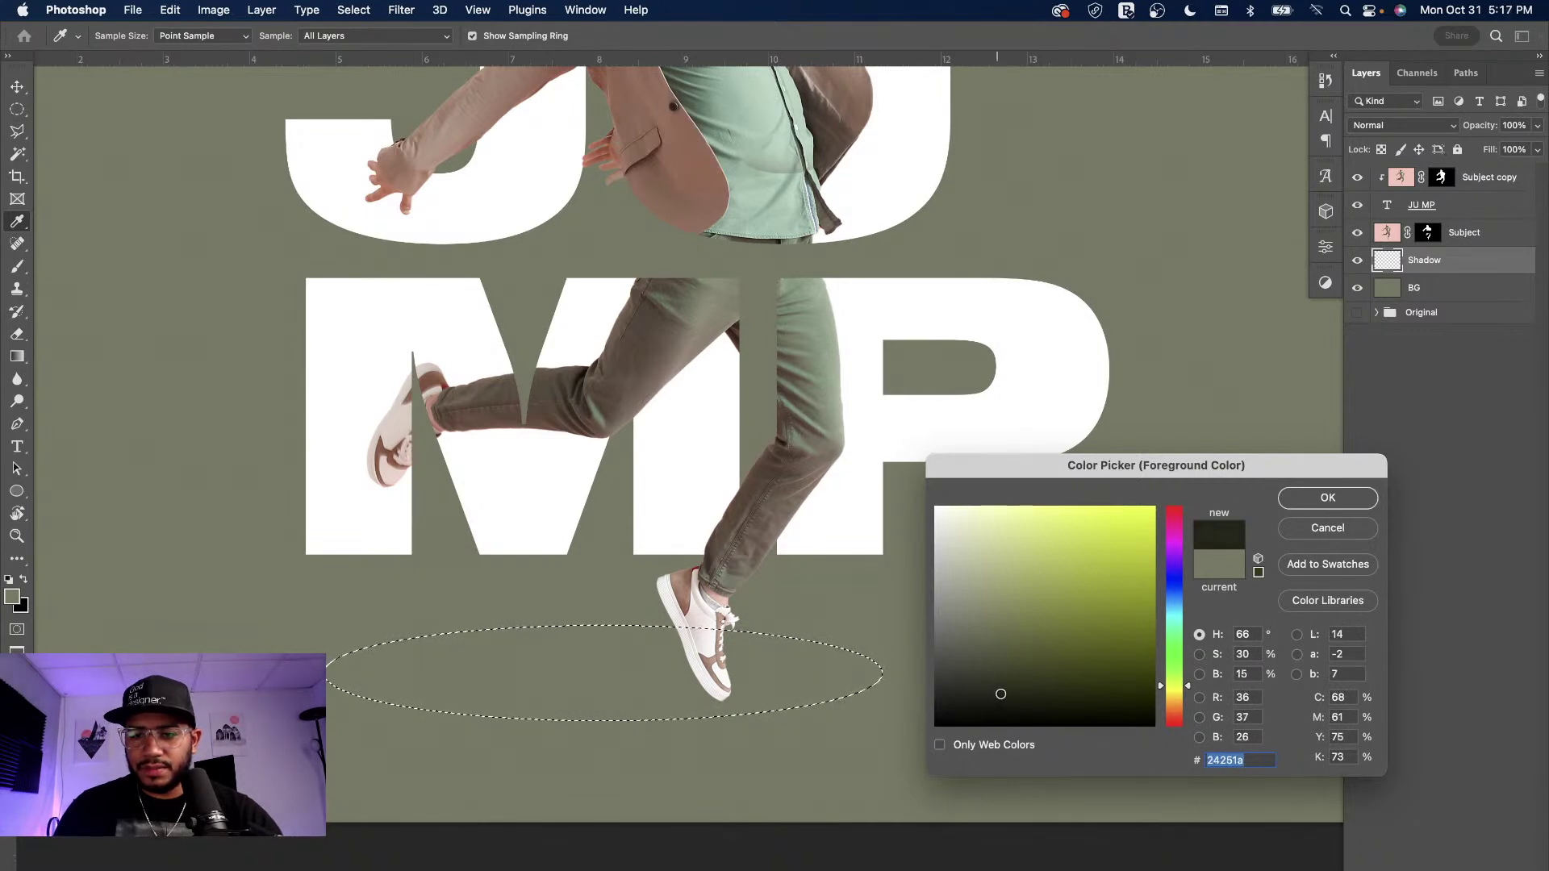
{"action": "left_click", "coordinate": [1328, 498]}
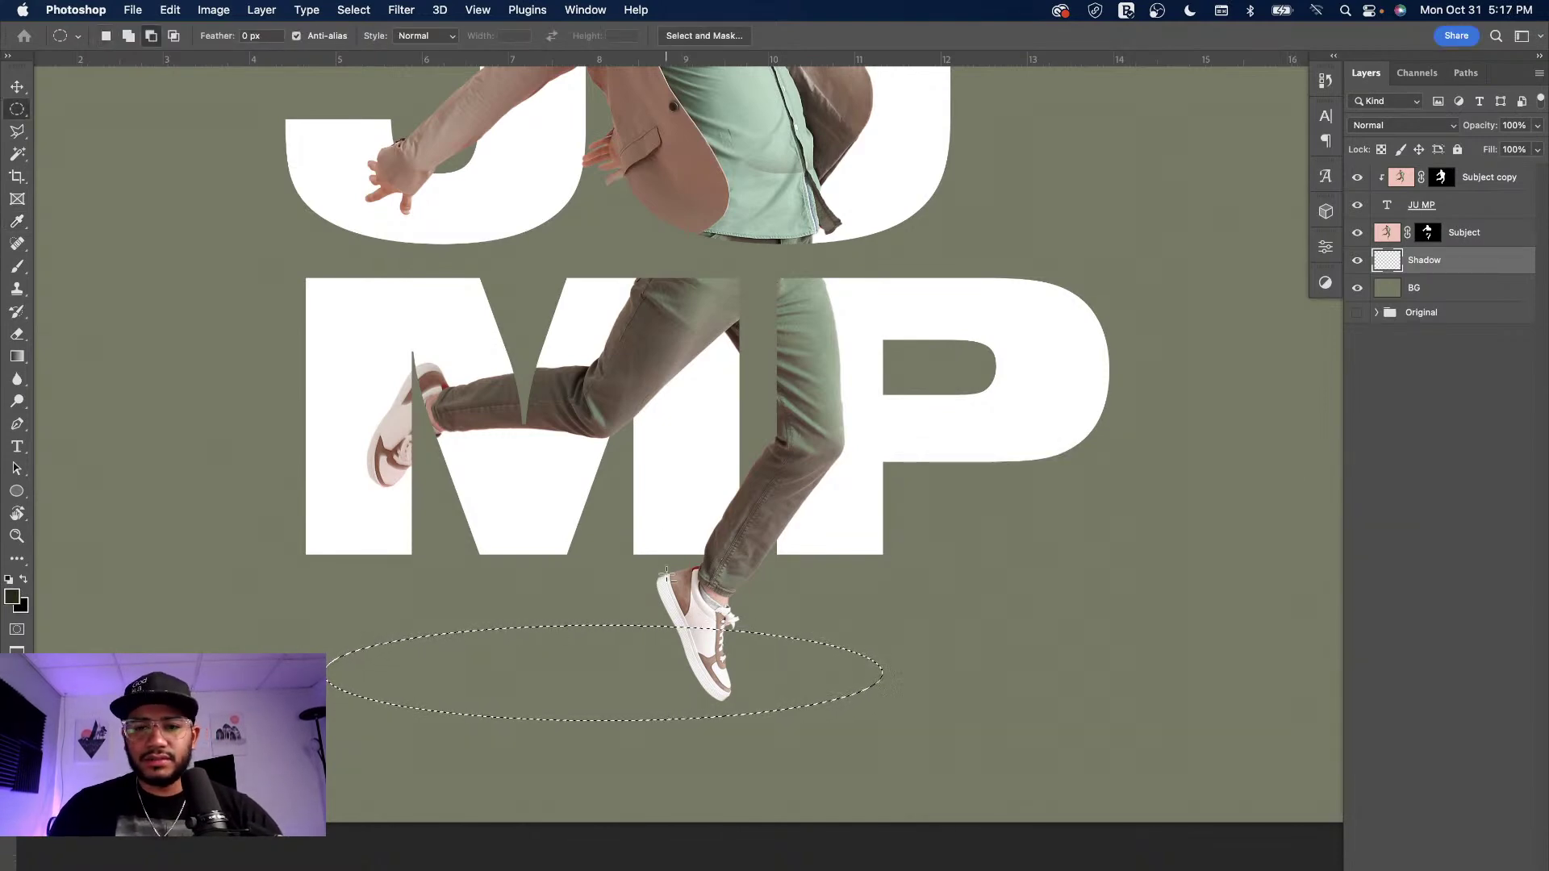
{"action": "key", "text": "alt+BackSpace"}
{"action": "key", "text": "super+d"}
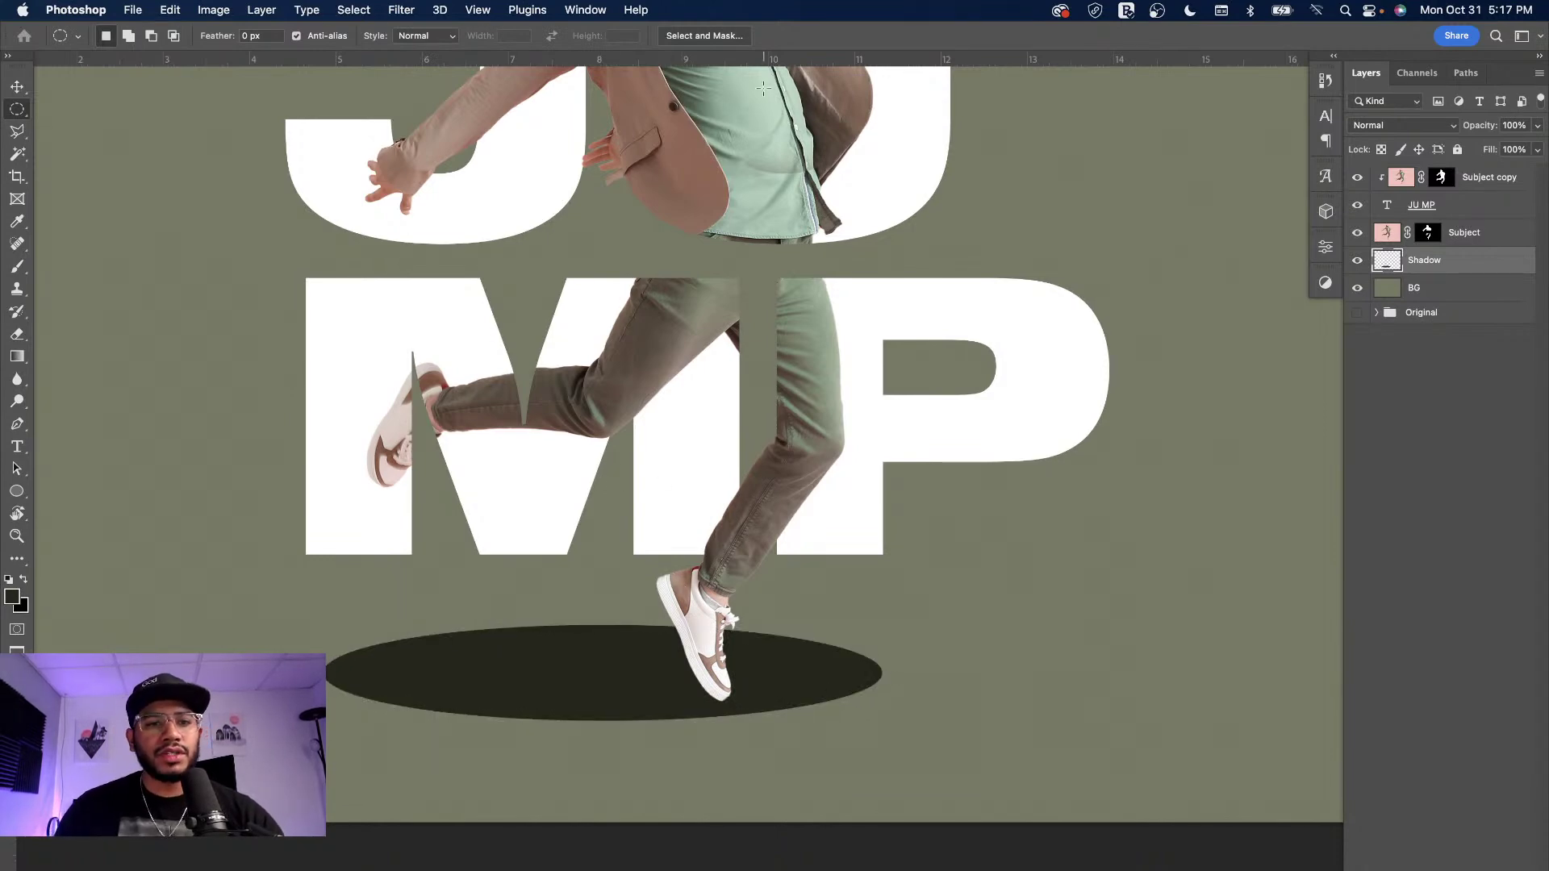
- Soften the ellipse on the Shadow layer with a Gaussian Blur of 158.9 pixels radius
{"action": "left_click", "coordinate": [17, 87]}
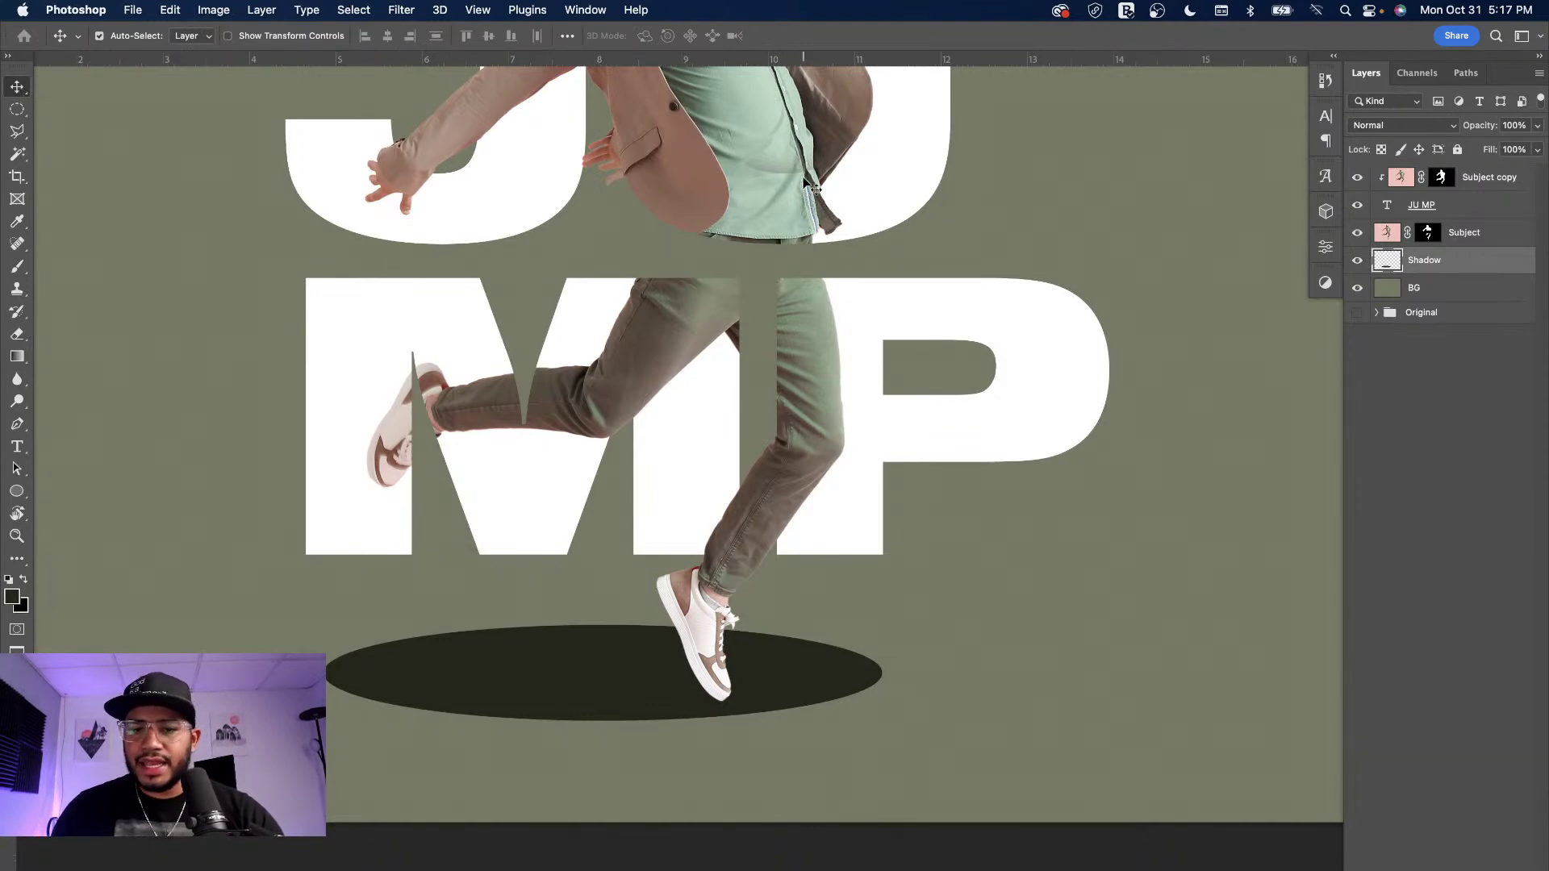
{"action": "left_click", "coordinate": [402, 11]}
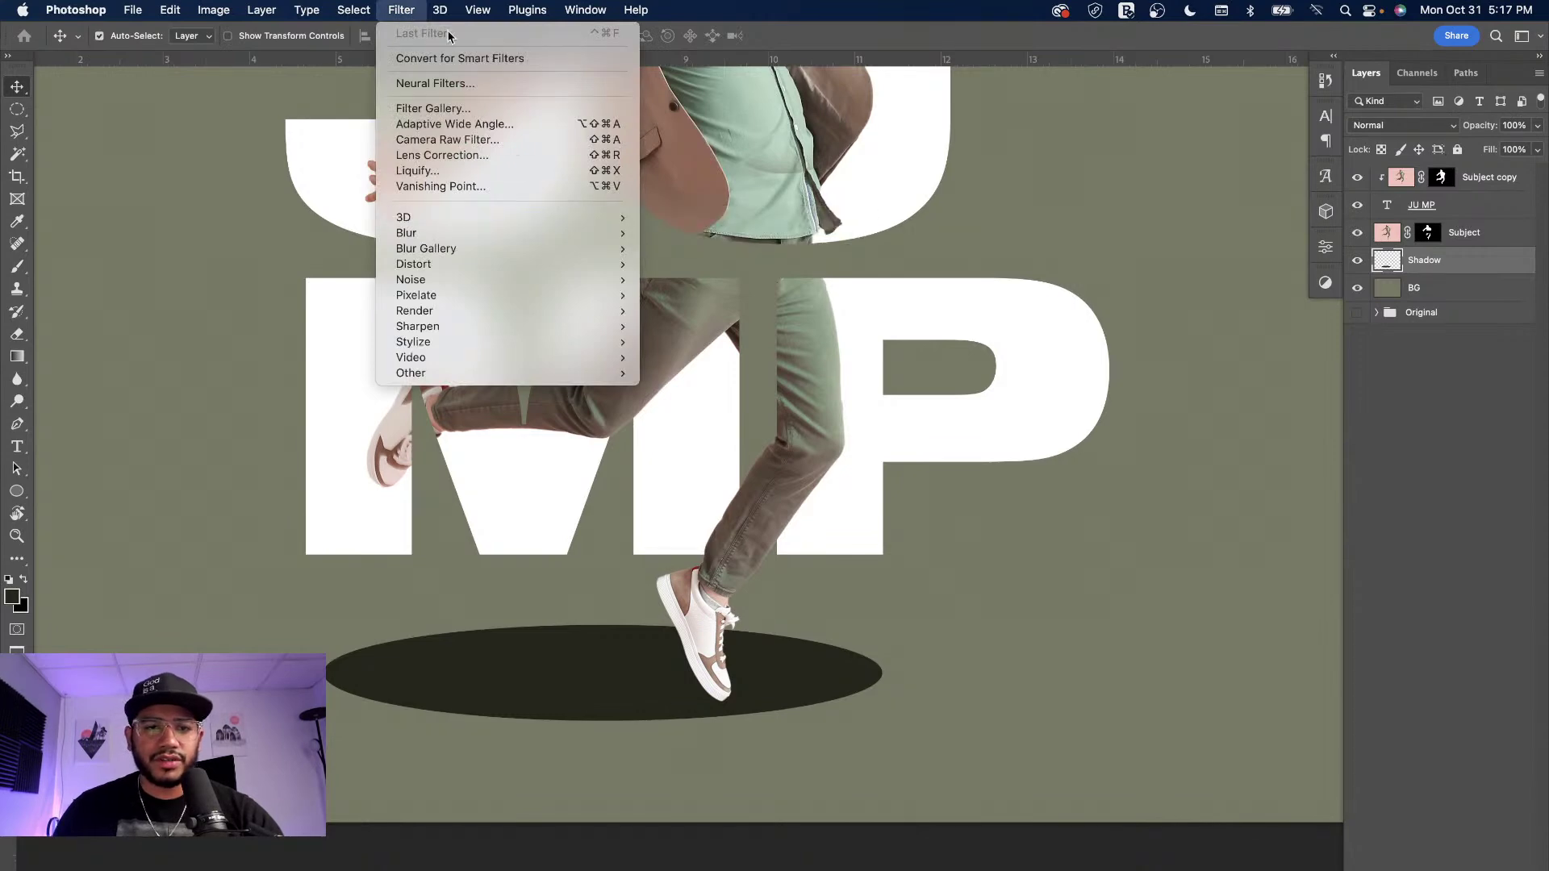
{"action": "mouse_move", "coordinate": [589, 232]}
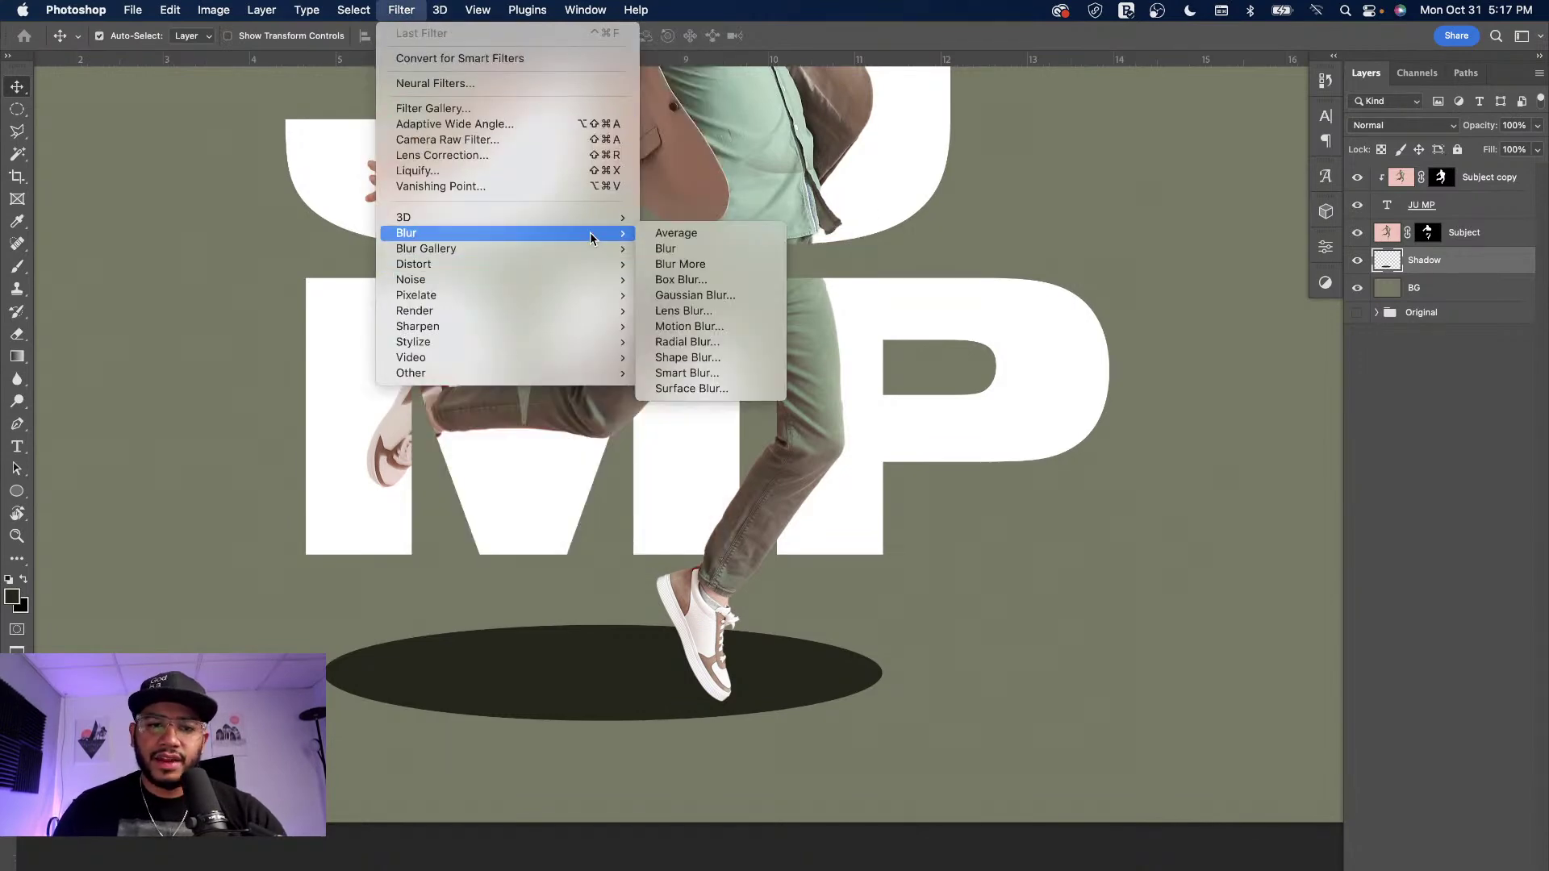
{"action": "left_click", "coordinate": [710, 295]}
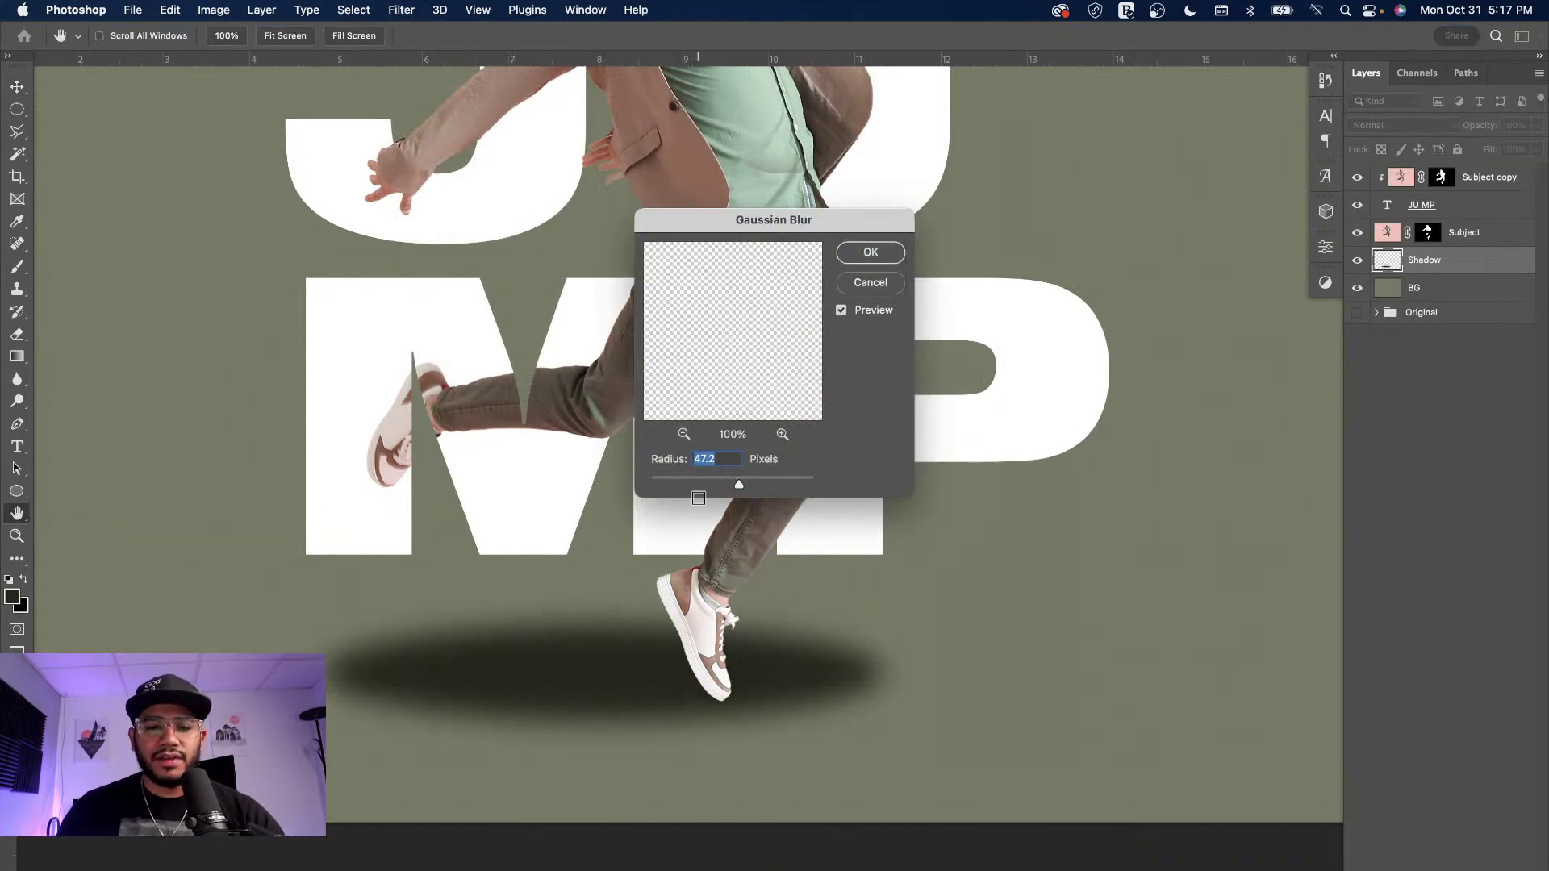
{"action": "left_click_drag", "start_coordinate": [739, 485], "coordinate": [772, 488]}
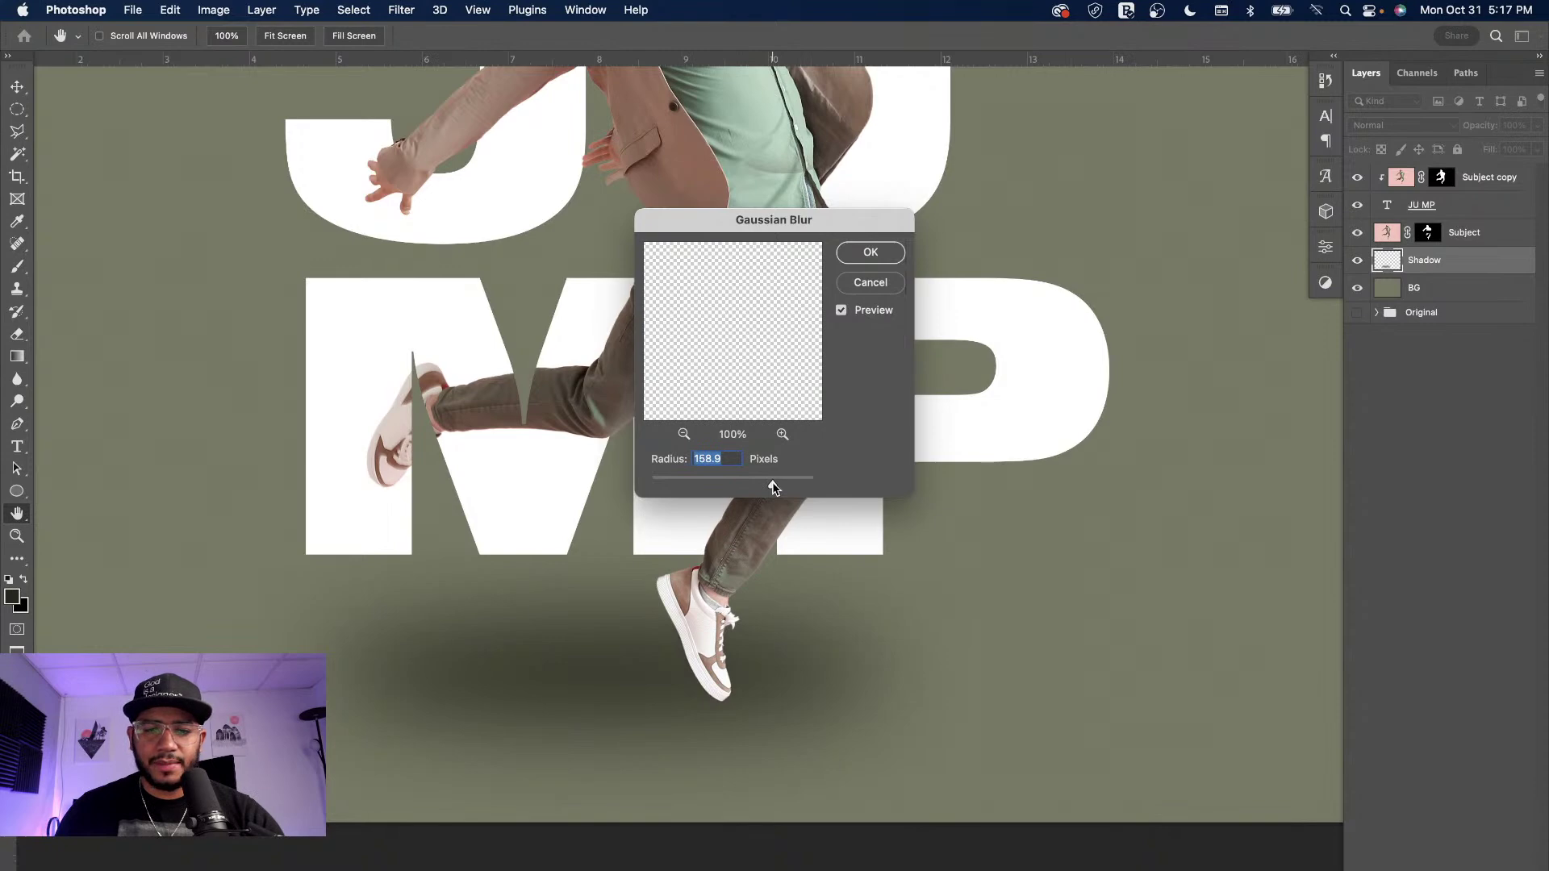
{"action": "left_click", "coordinate": [870, 254]}
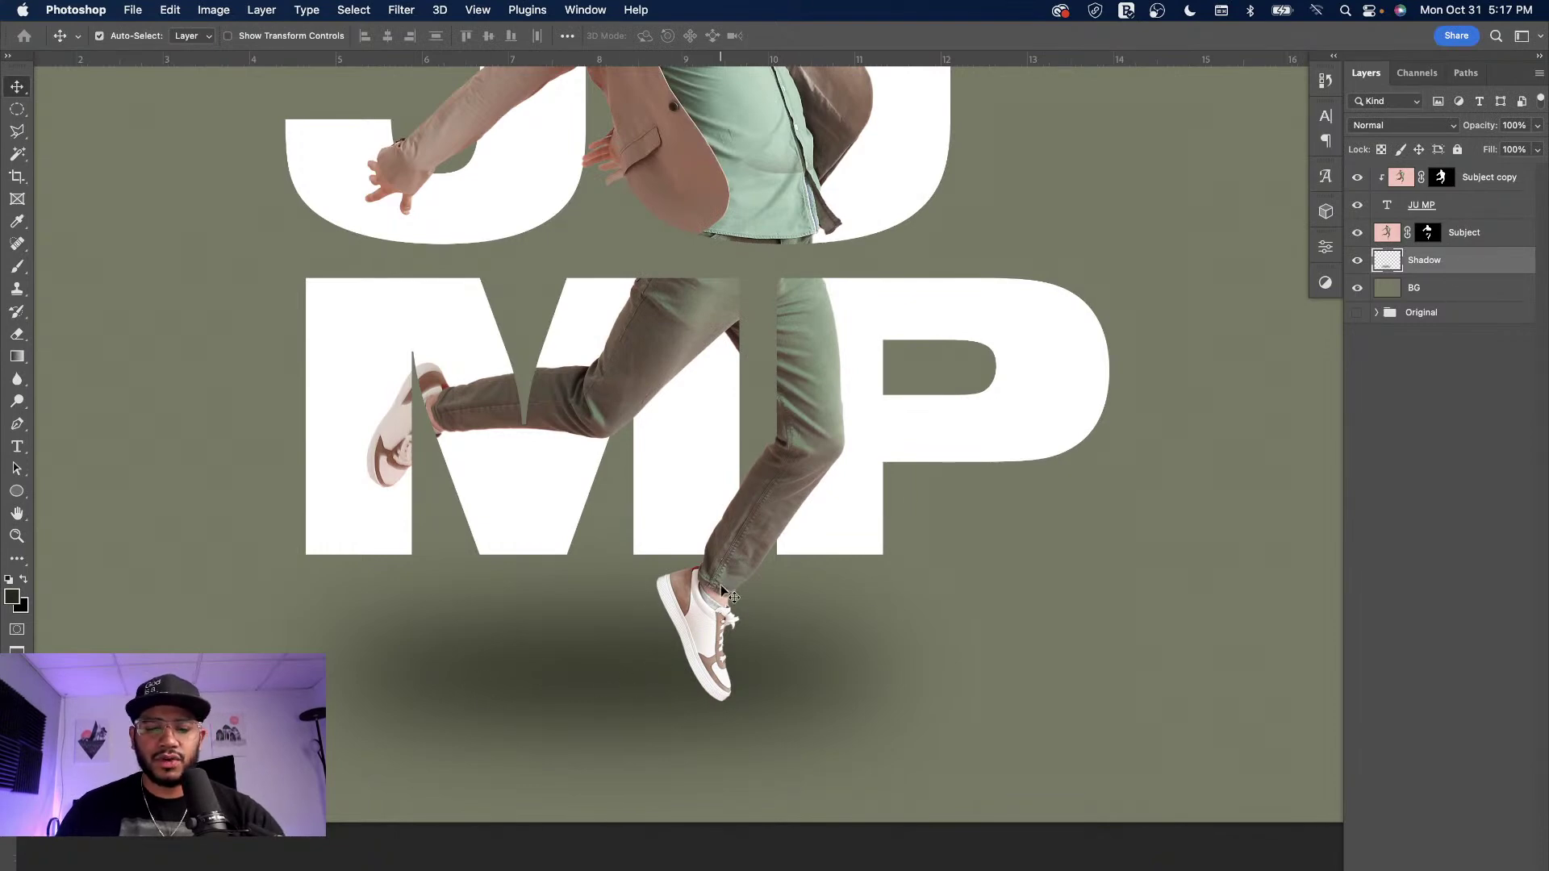
- Flatten the blurred shadow to 55.54% of its height and position it just under the lower shoe
{"action": "key", "text": "super+t"}
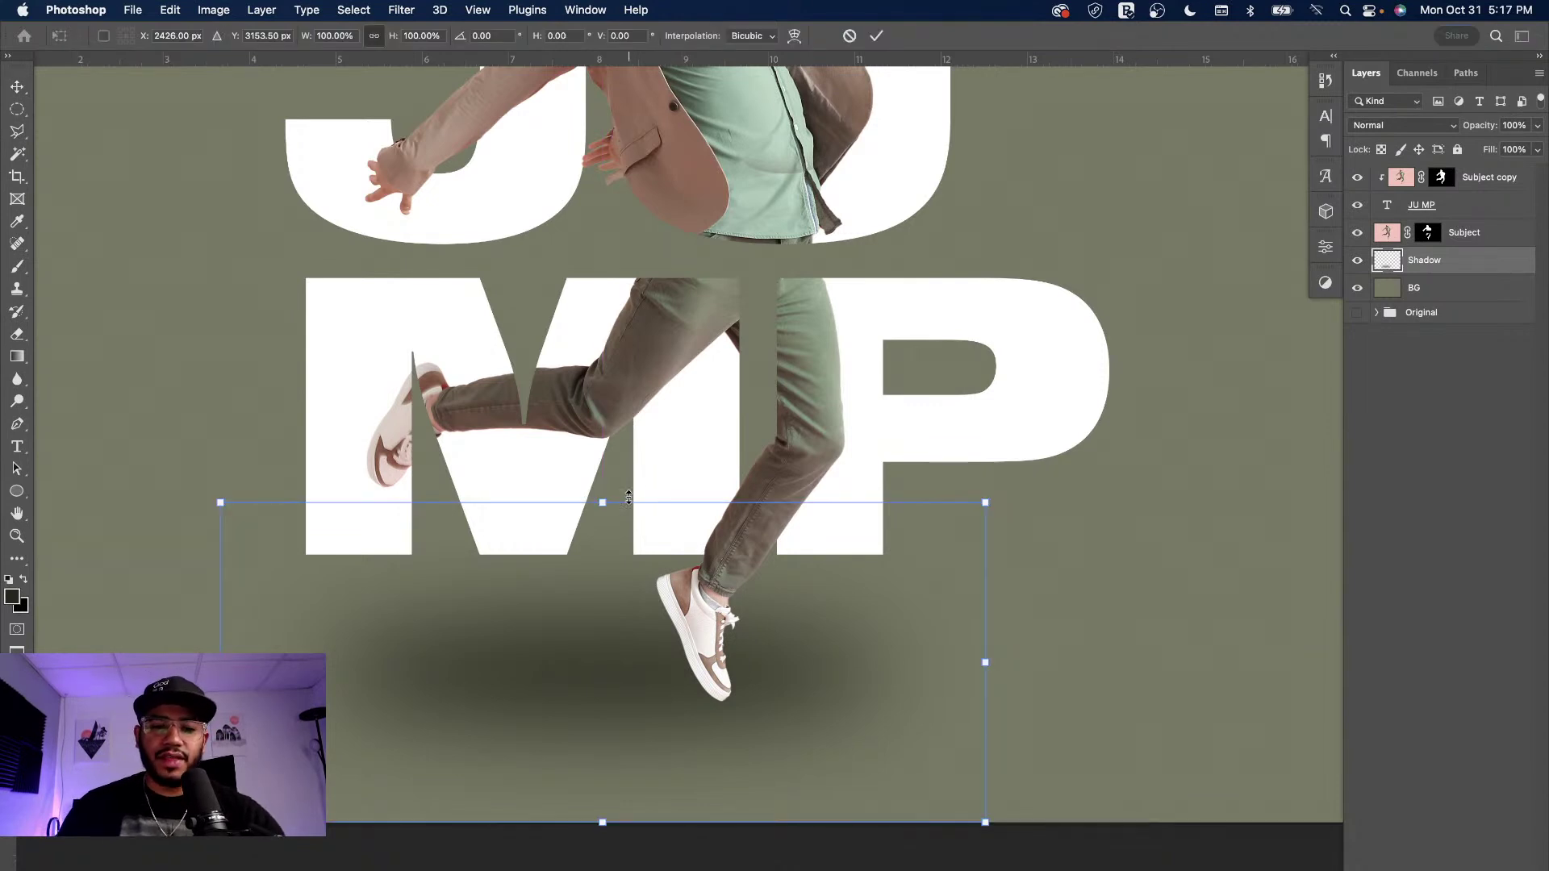
{"action": "left_click_drag", "start_coordinate": [602, 502], "coordinate": [598, 644]}
{"action": "mouse_move", "coordinate": [694, 735]}
{"action": "left_mouse_down"}
{"action": "mouse_move", "coordinate": [687, 708]}
{"action": "mouse_move", "coordinate": [701, 713]}
{"action": "left_mouse_up"}
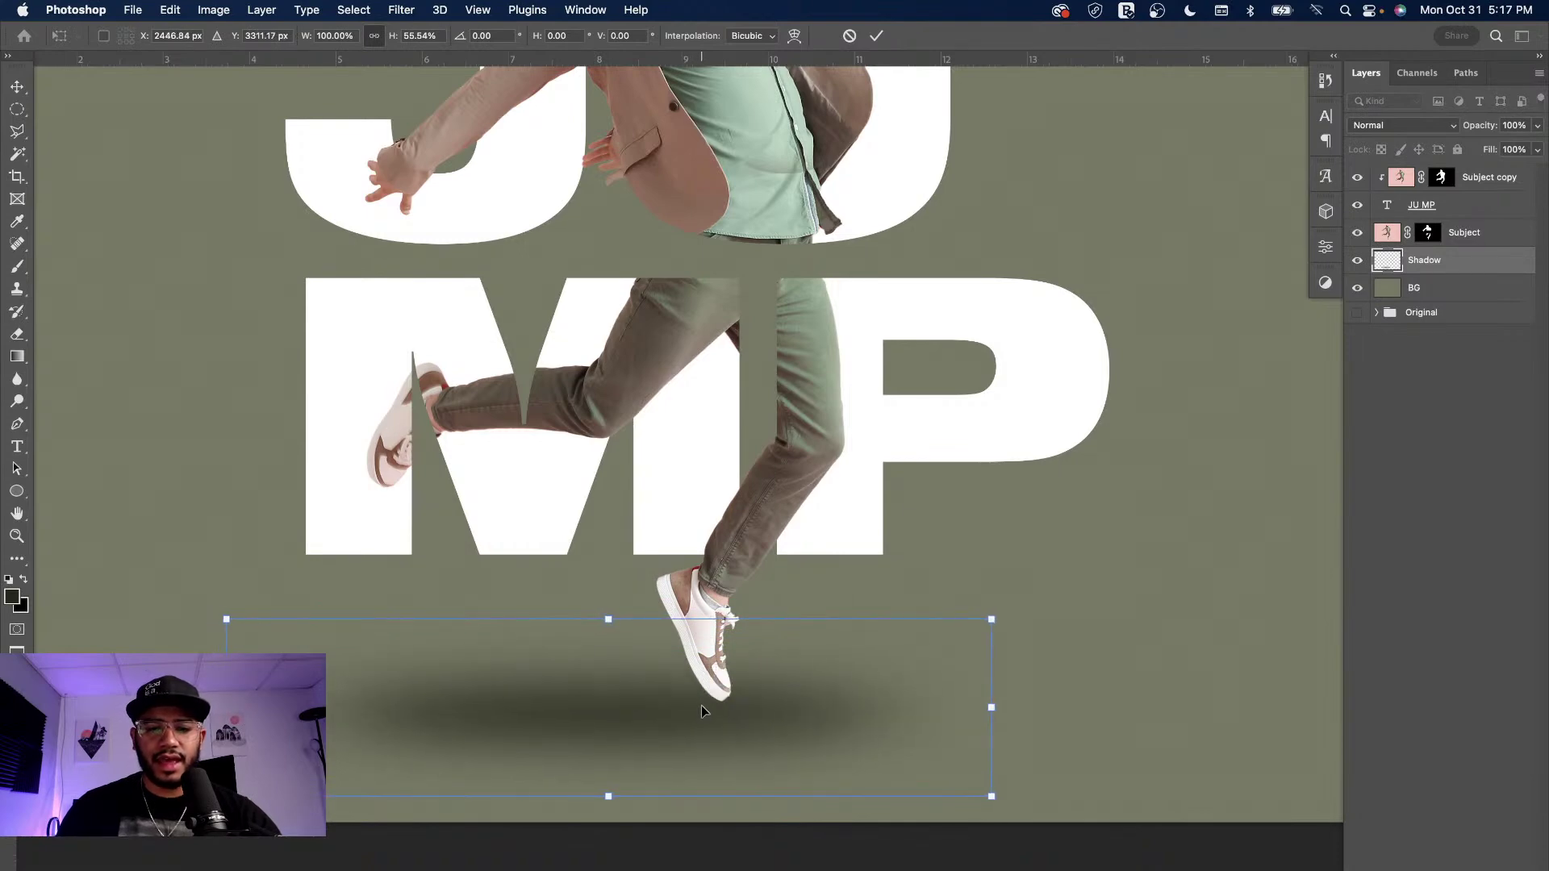
{"action": "key", "text": "Return"}
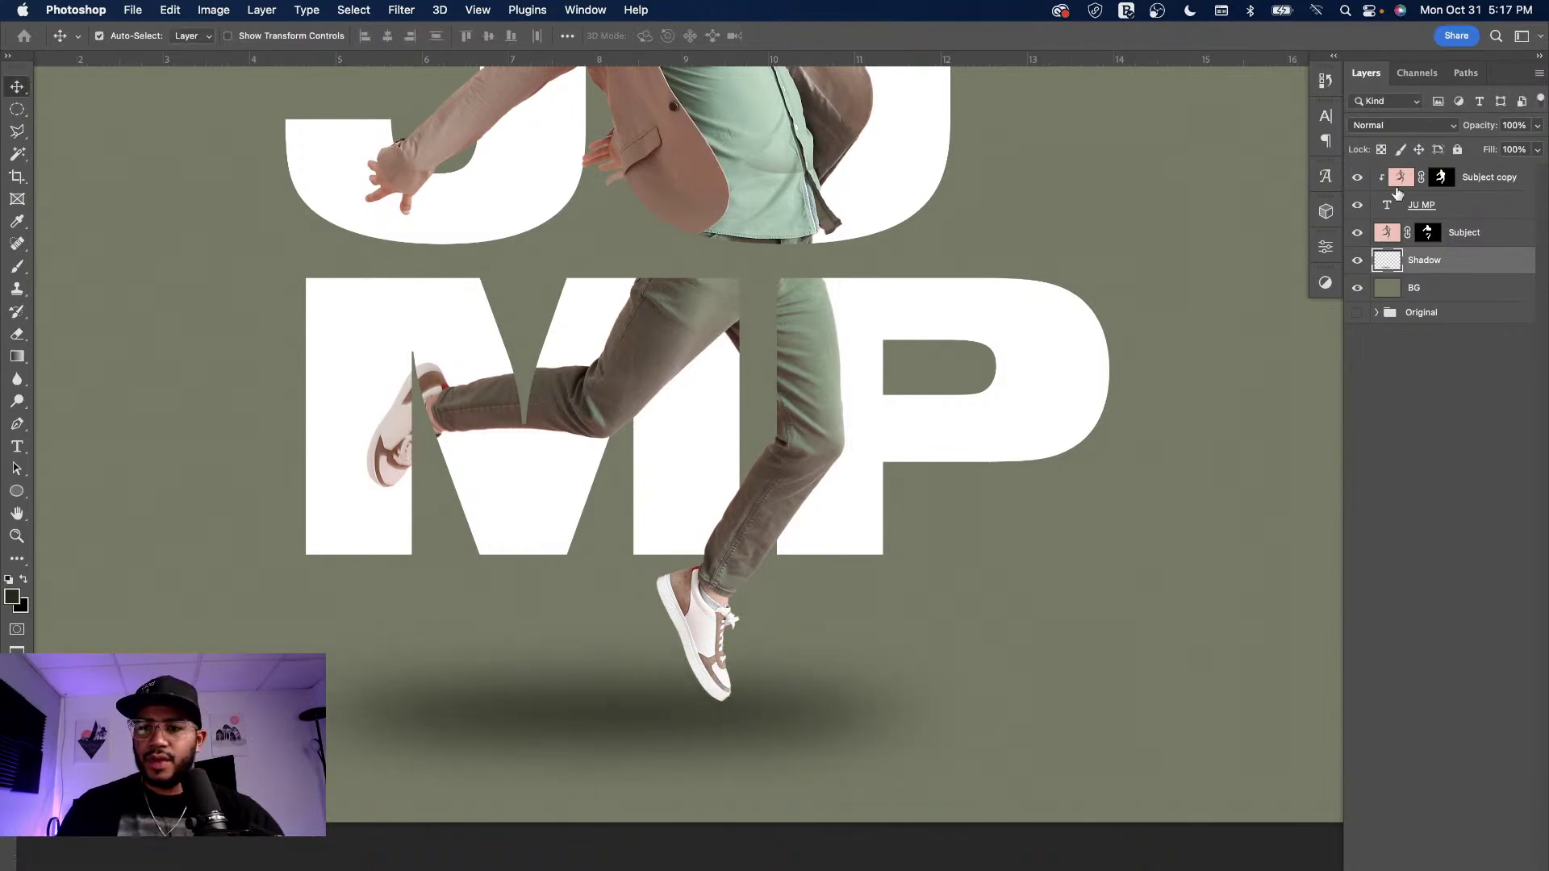
- Lower the Shadow layer's opacity to 72%
{"action": "left_click", "coordinate": [1539, 127]}
{"action": "left_click_drag", "start_coordinate": [1537, 151], "coordinate": [1512, 151]}
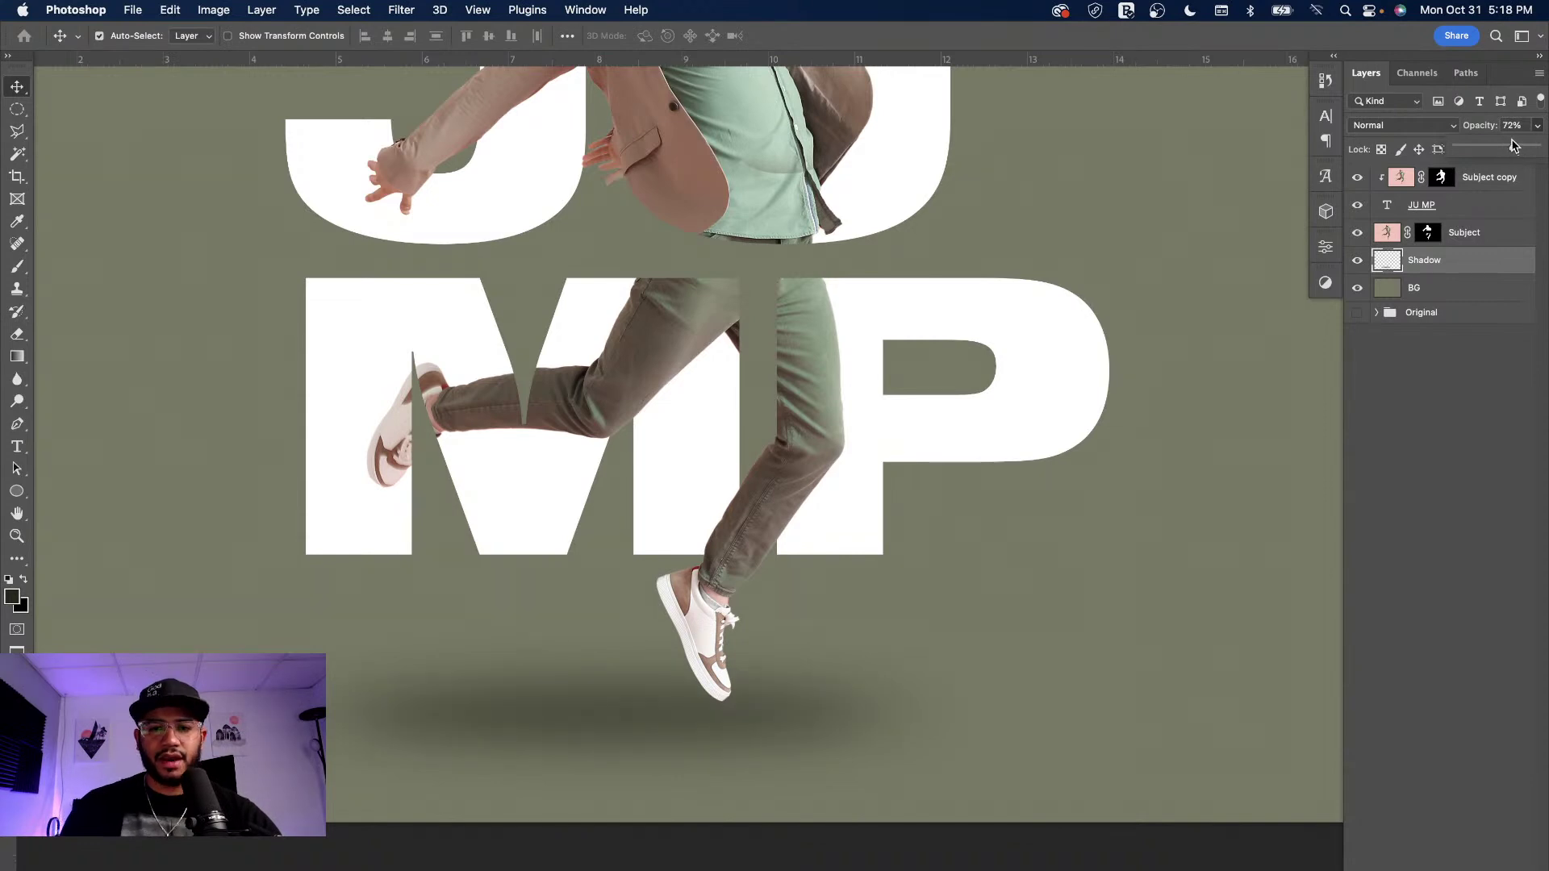
{"action": "left_click", "coordinate": [17, 86]}
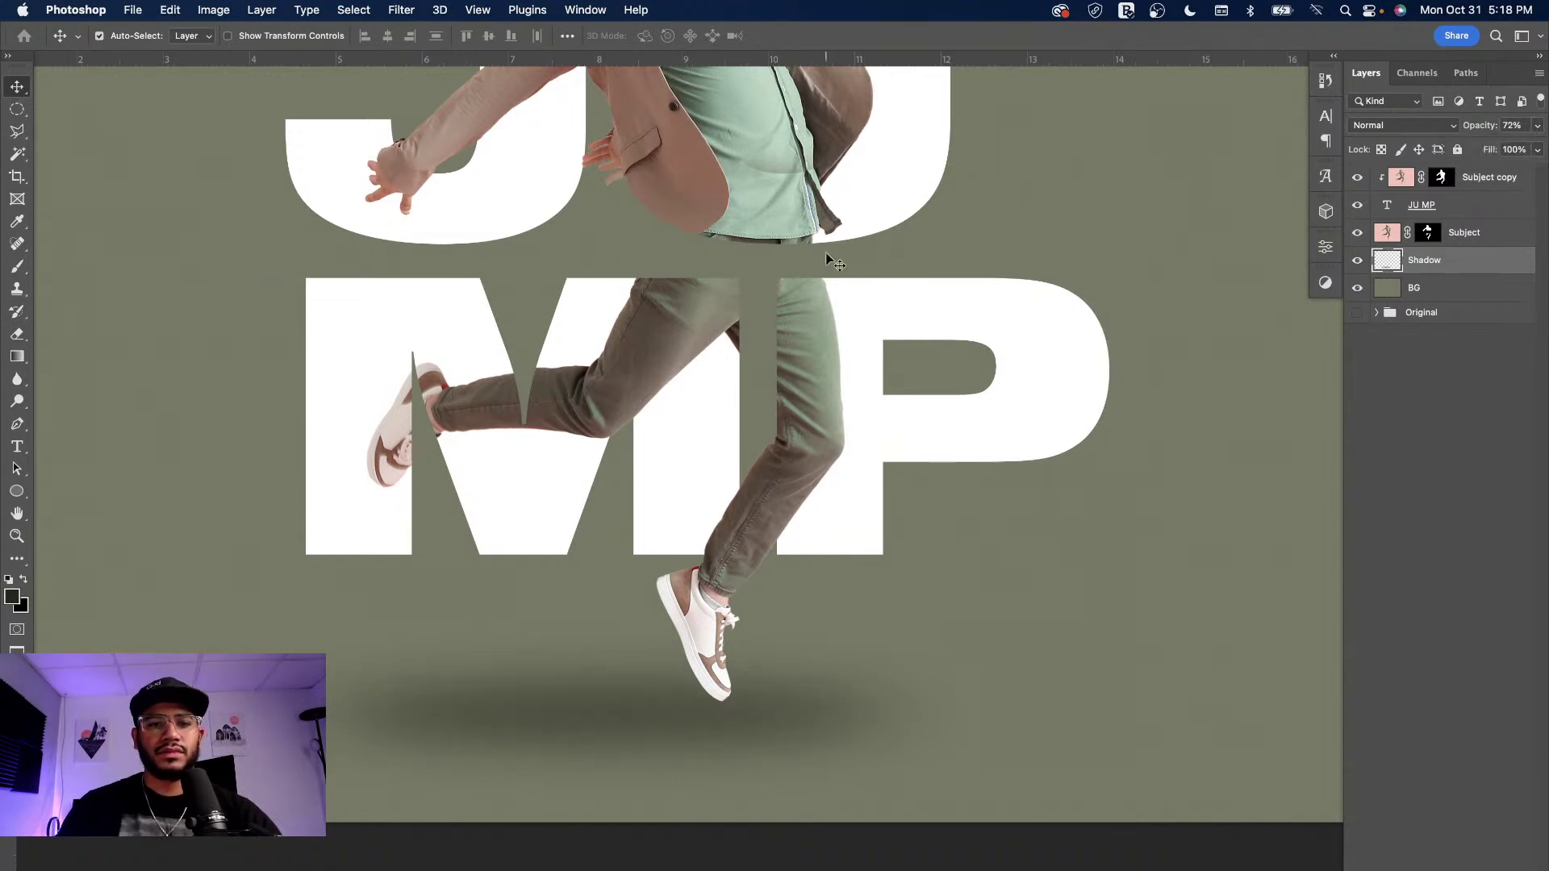
{"action": "left_click", "coordinate": [978, 323]}
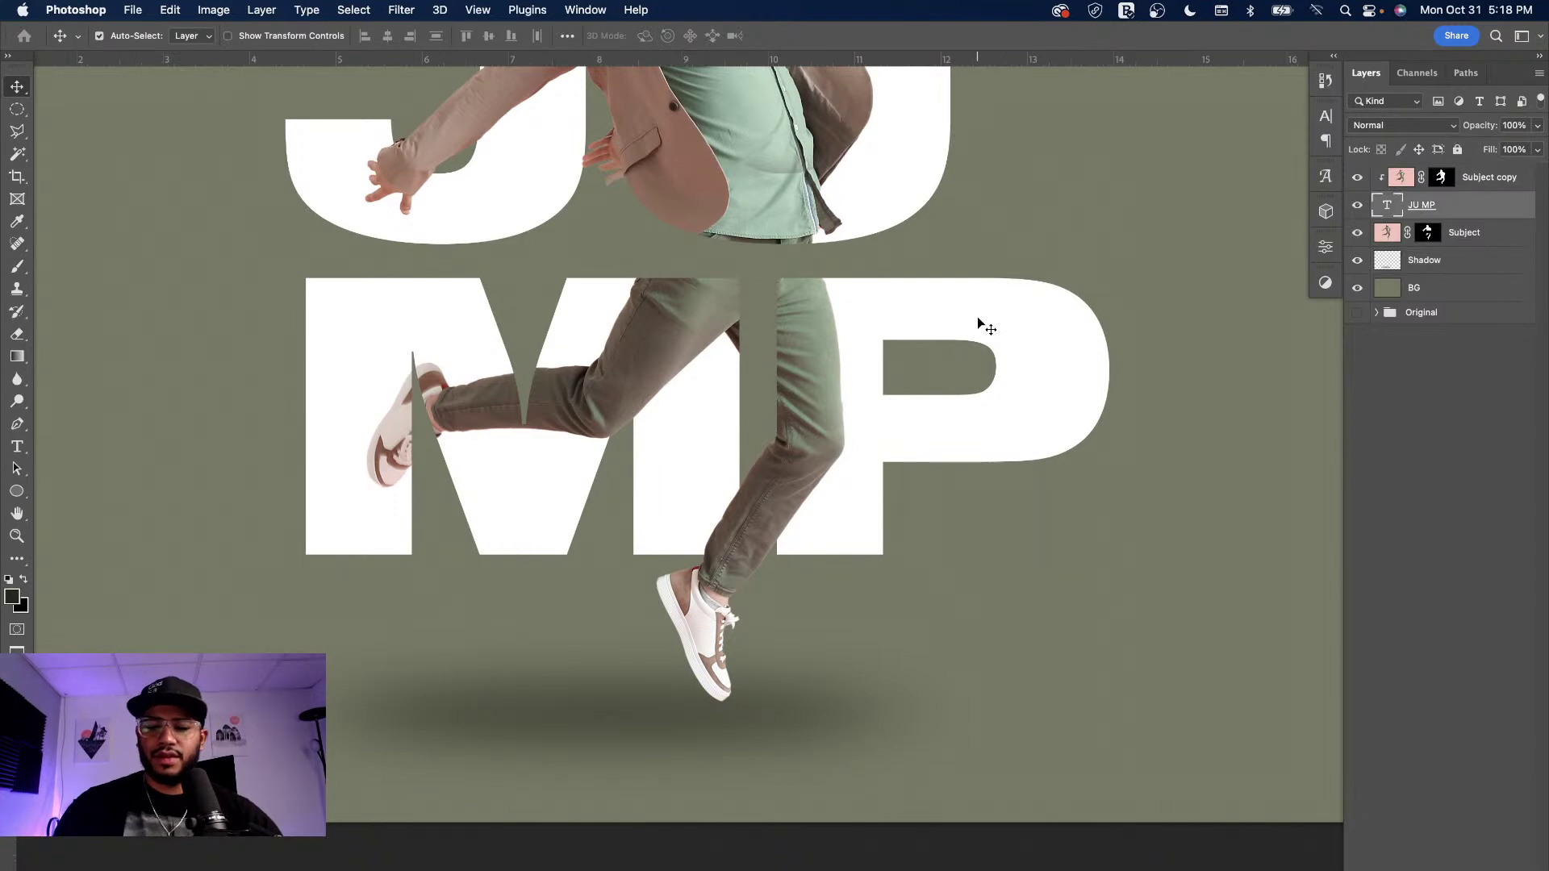
{"action": "key", "text": "super+minus"}
{"action": "key", "text": "super+minus"}
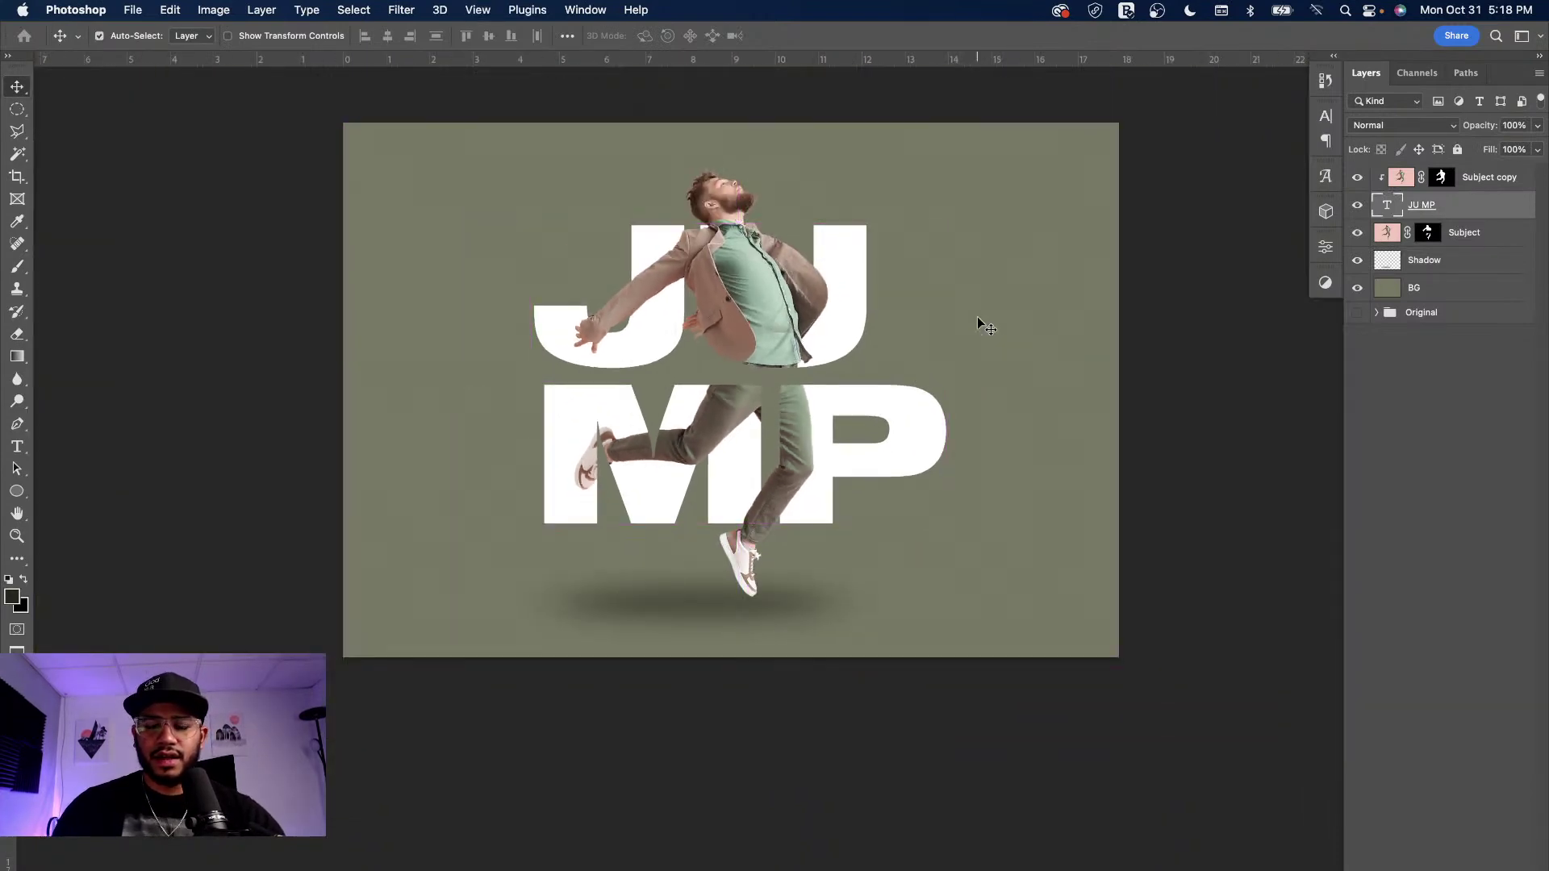
{"action": "key", "text": "super+plus"}
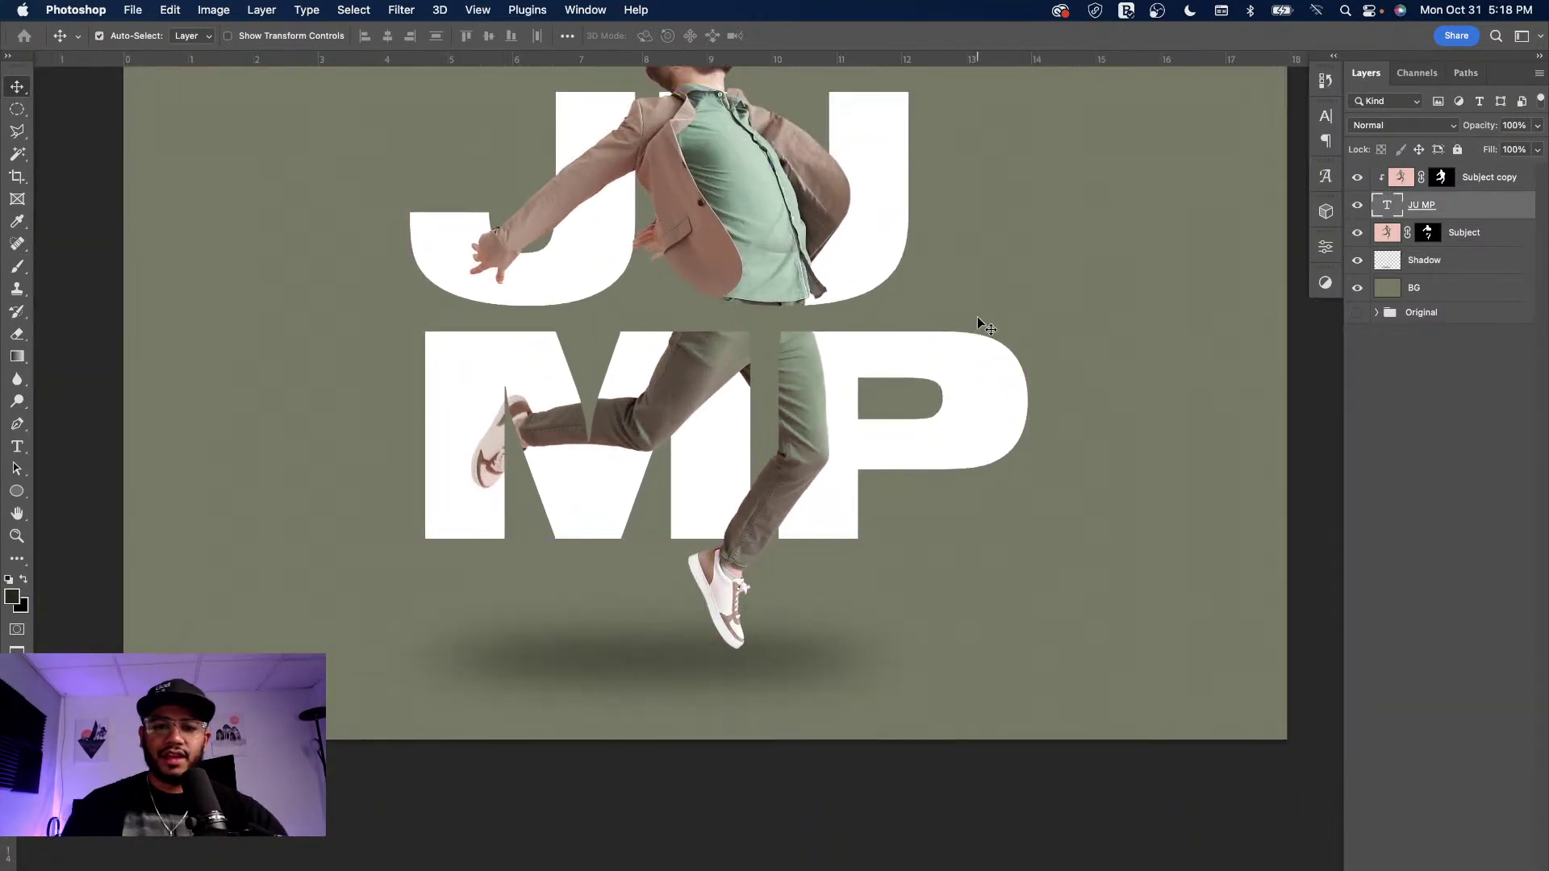
{"action": "left_click_drag", "start_coordinate": [859, 306], "coordinate": [893, 356]}
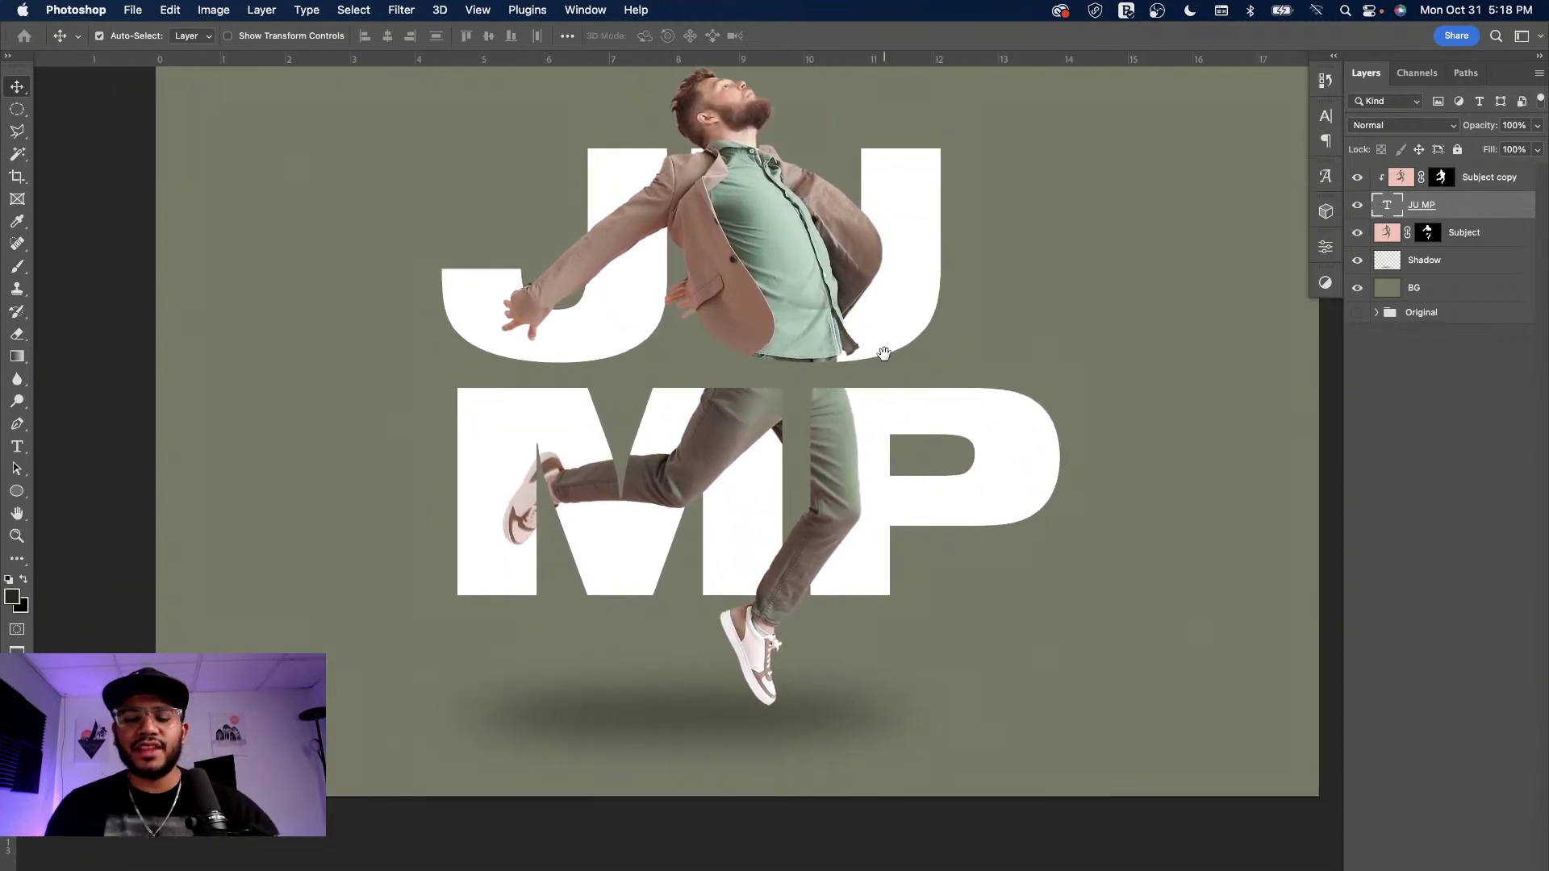
{"action": "left_click_drag", "start_coordinate": [949, 296], "coordinate": [899, 318]}
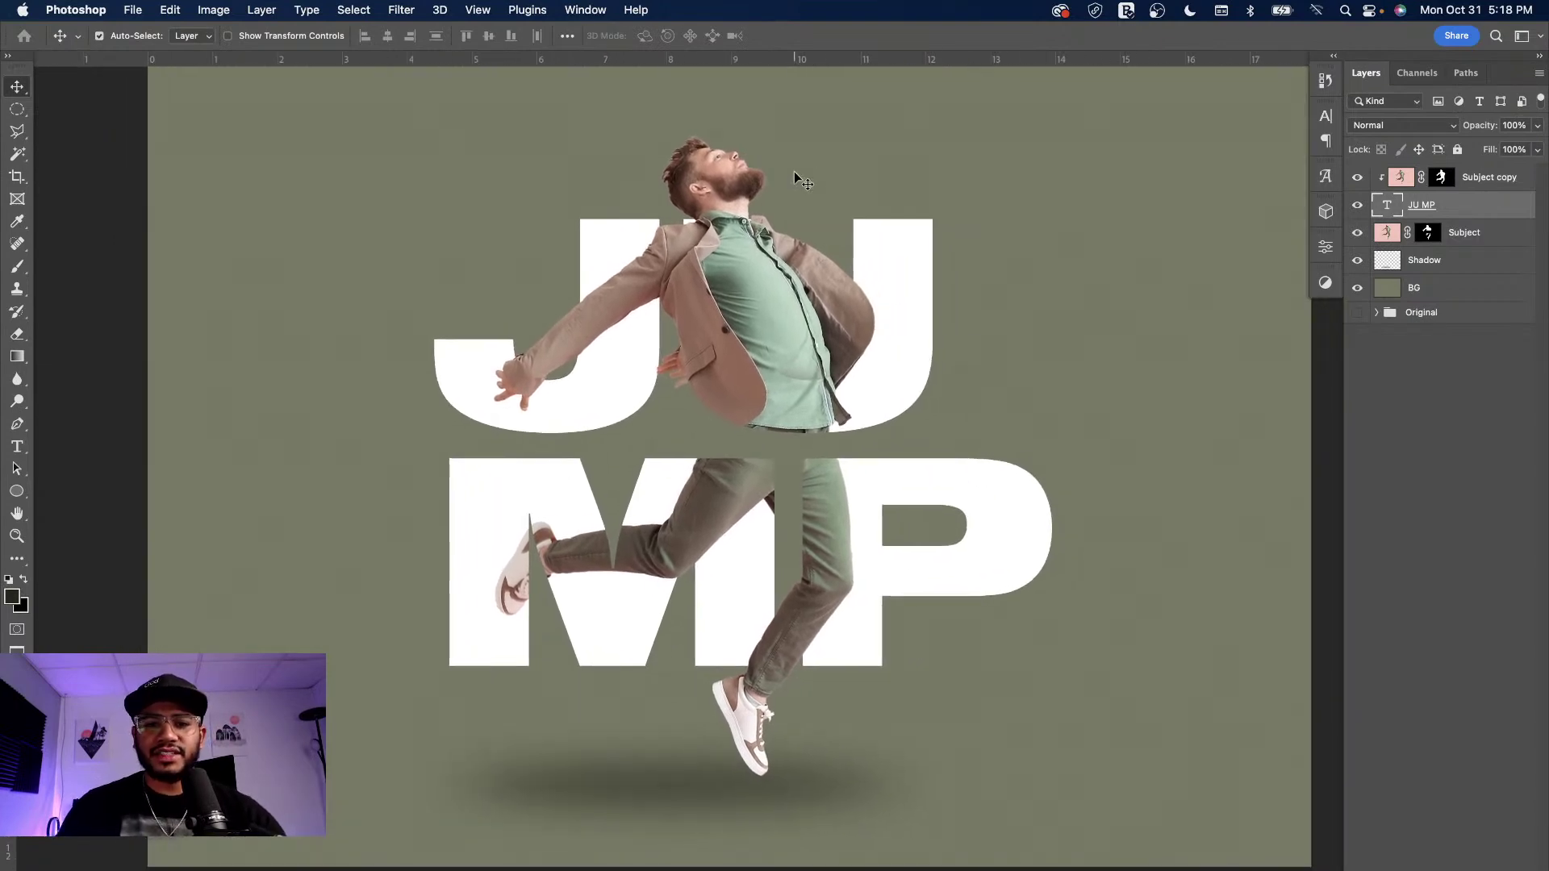
- Load the Subject copy layer's mask as a selection and add a Vibrance adjustment layer masked to the man's silhouette
{"action": "left_click", "coordinate": [1398, 179]}
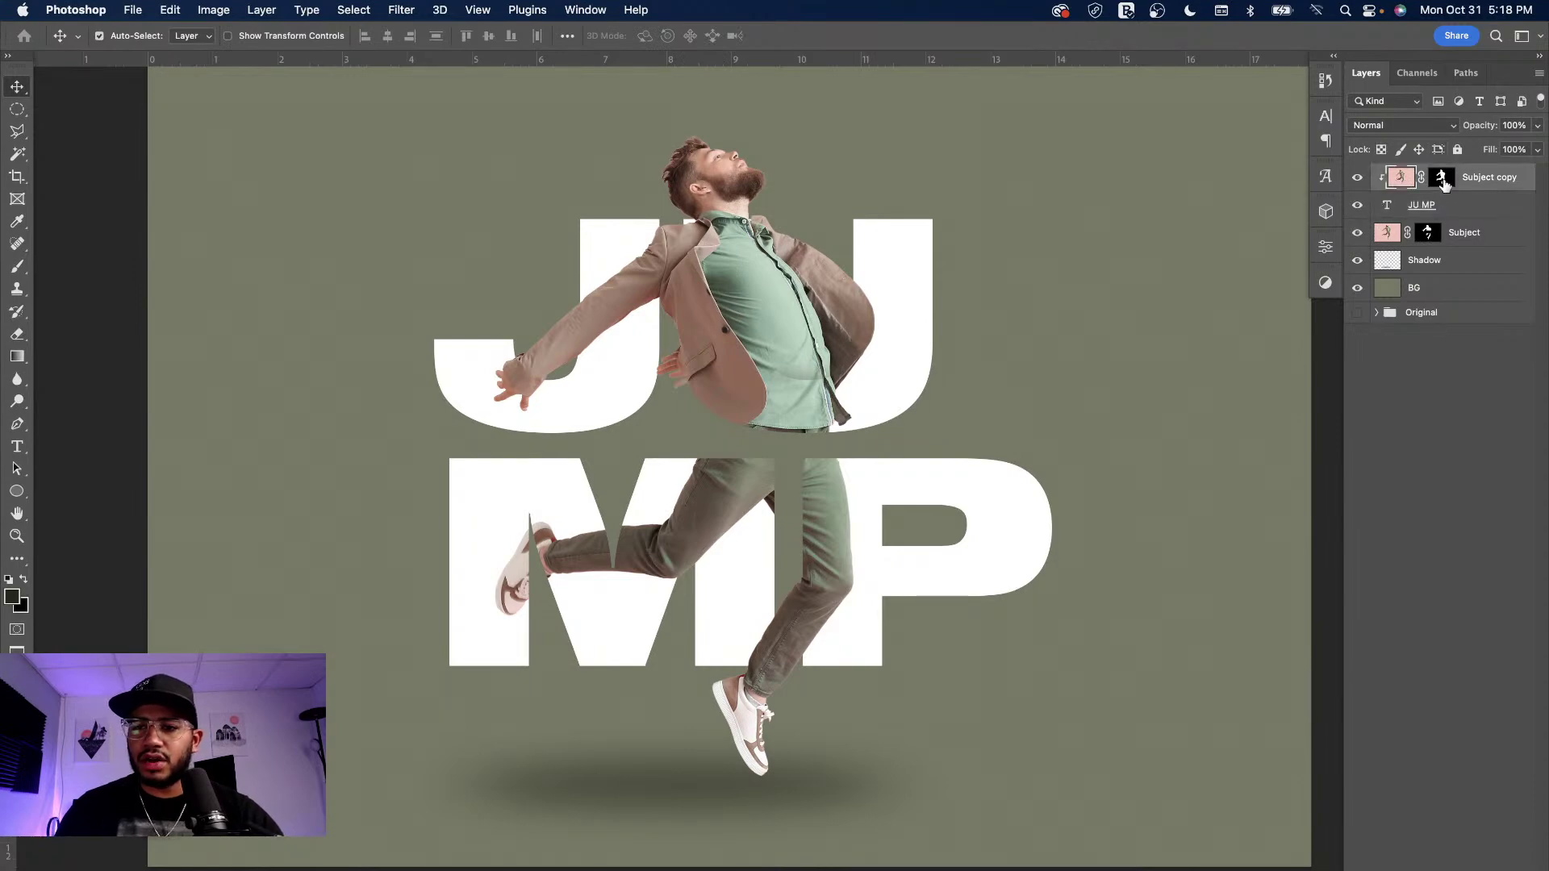
{"action": "key", "text": "super"}
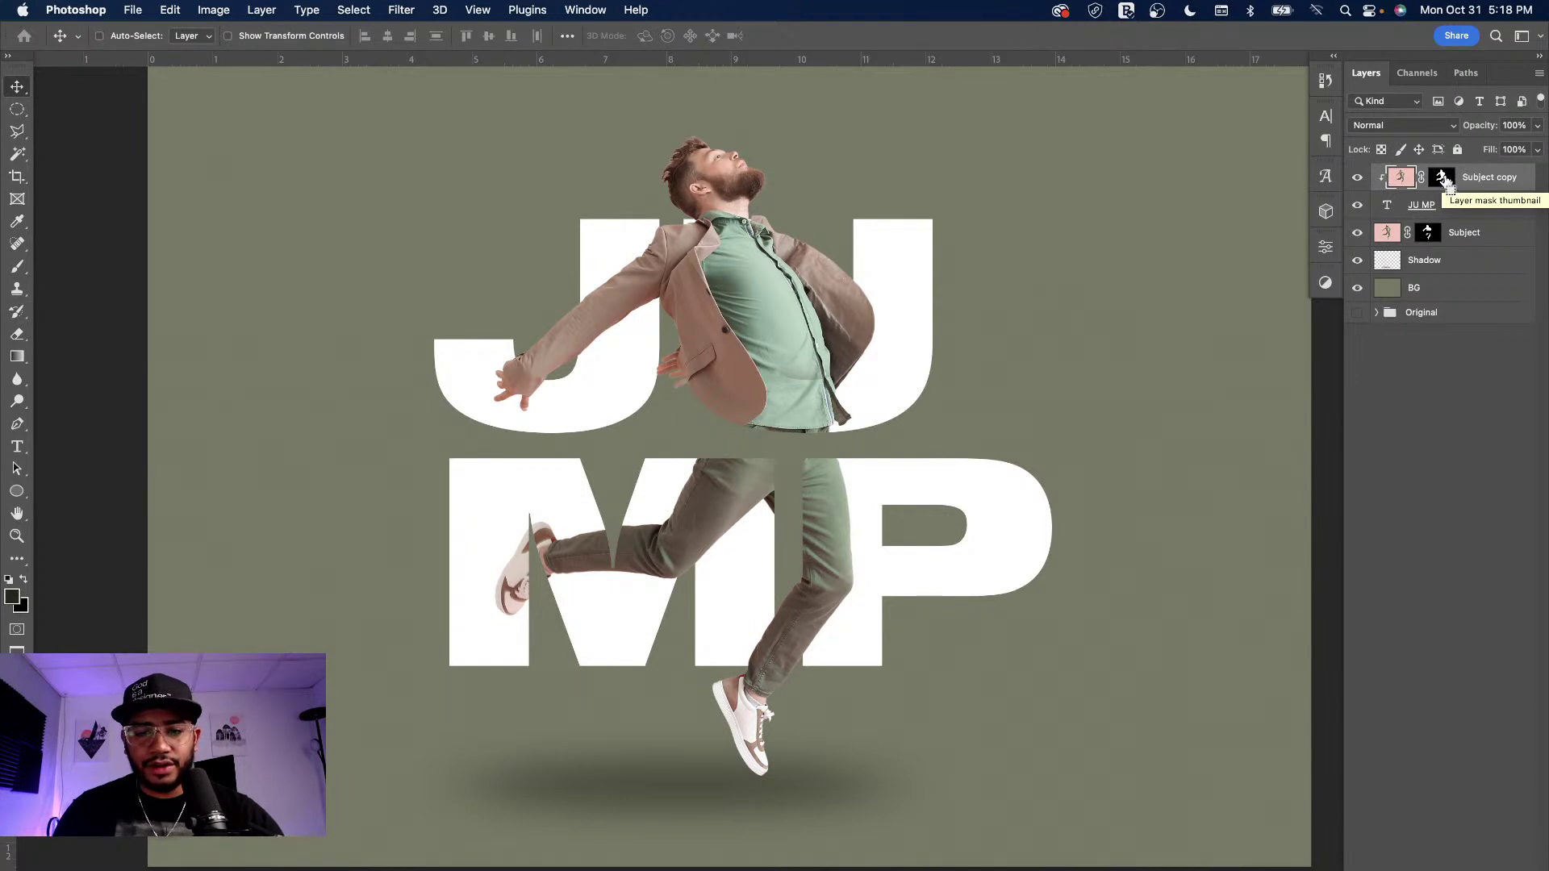
{"action": "left_click", "coordinate": [1444, 181], "text": "super"}
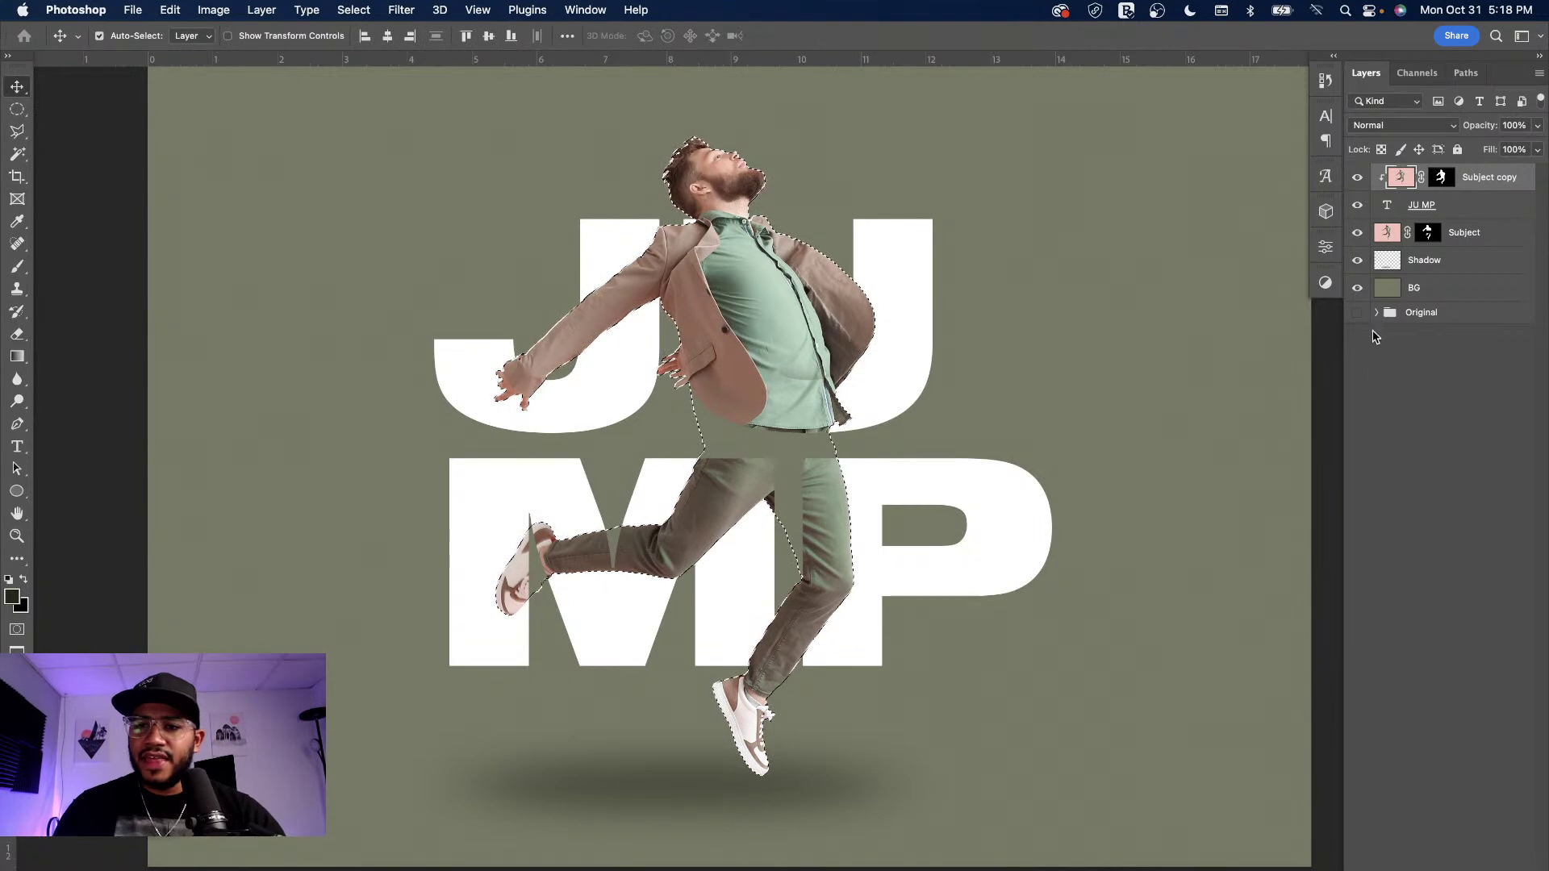
{"action": "left_click", "coordinate": [1444, 869]}
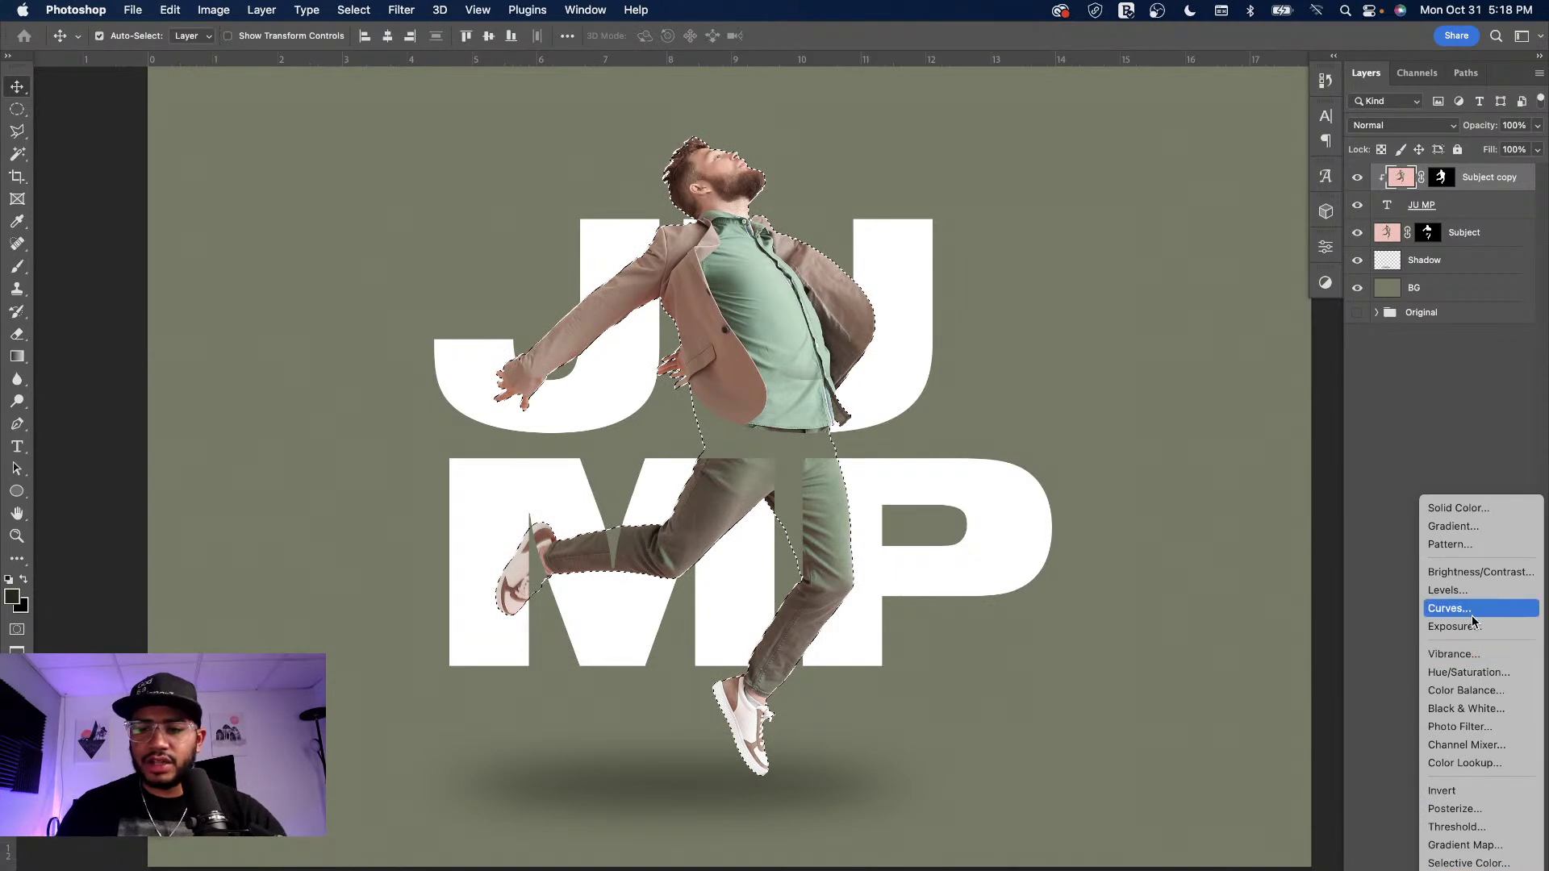
{"action": "left_click", "coordinate": [1455, 659]}
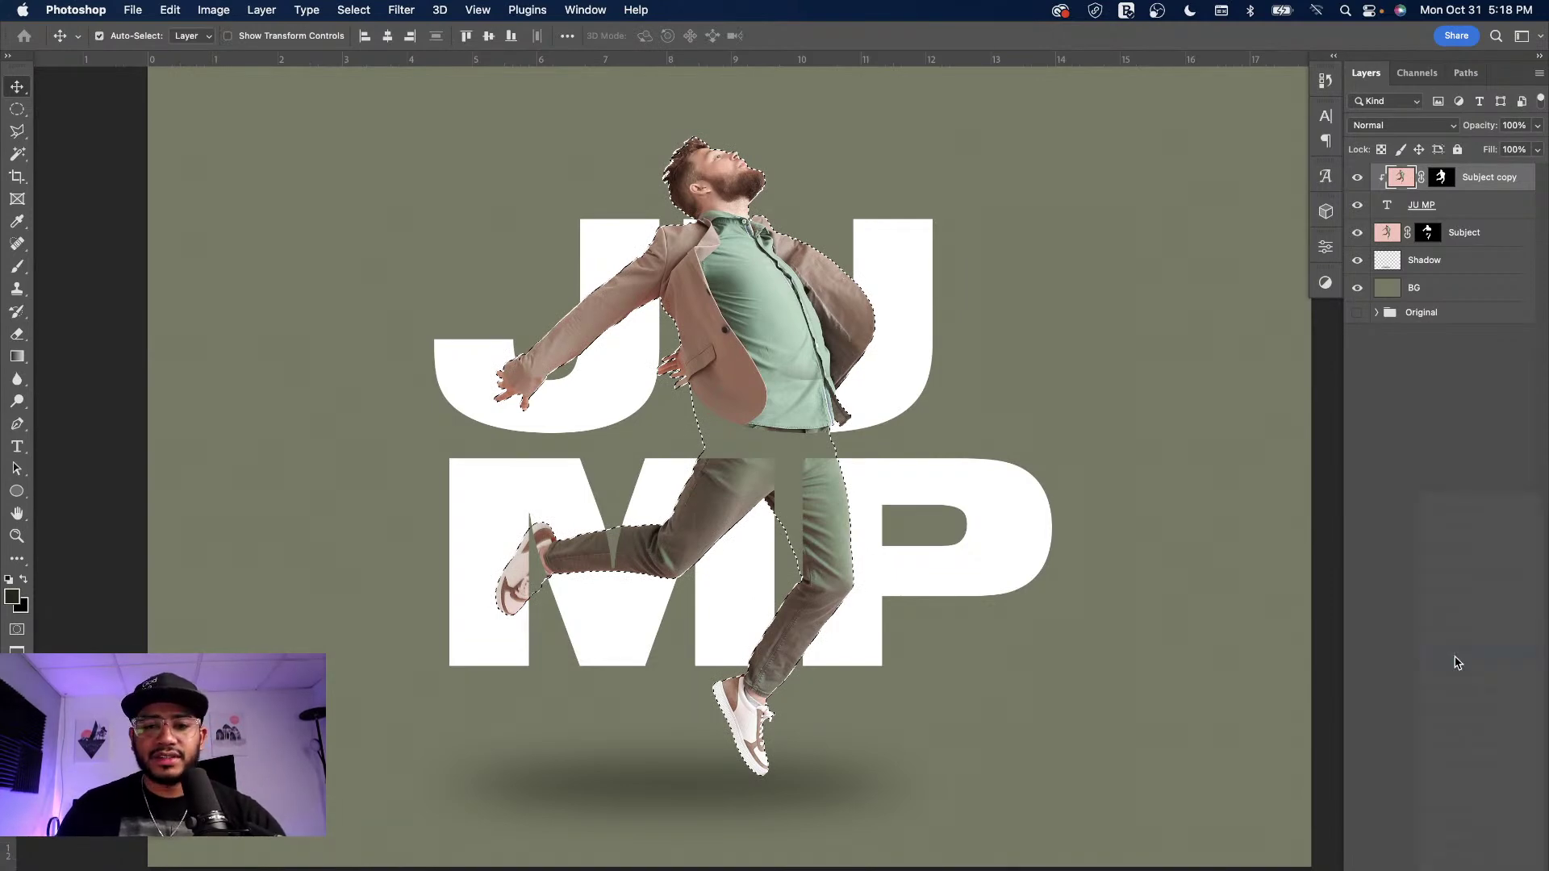
- Raise the adjustment's Vibrance to +56 and compare the man with the effect off and on
{"action": "left_click_drag", "start_coordinate": [1178, 317], "coordinate": [1226, 320]}
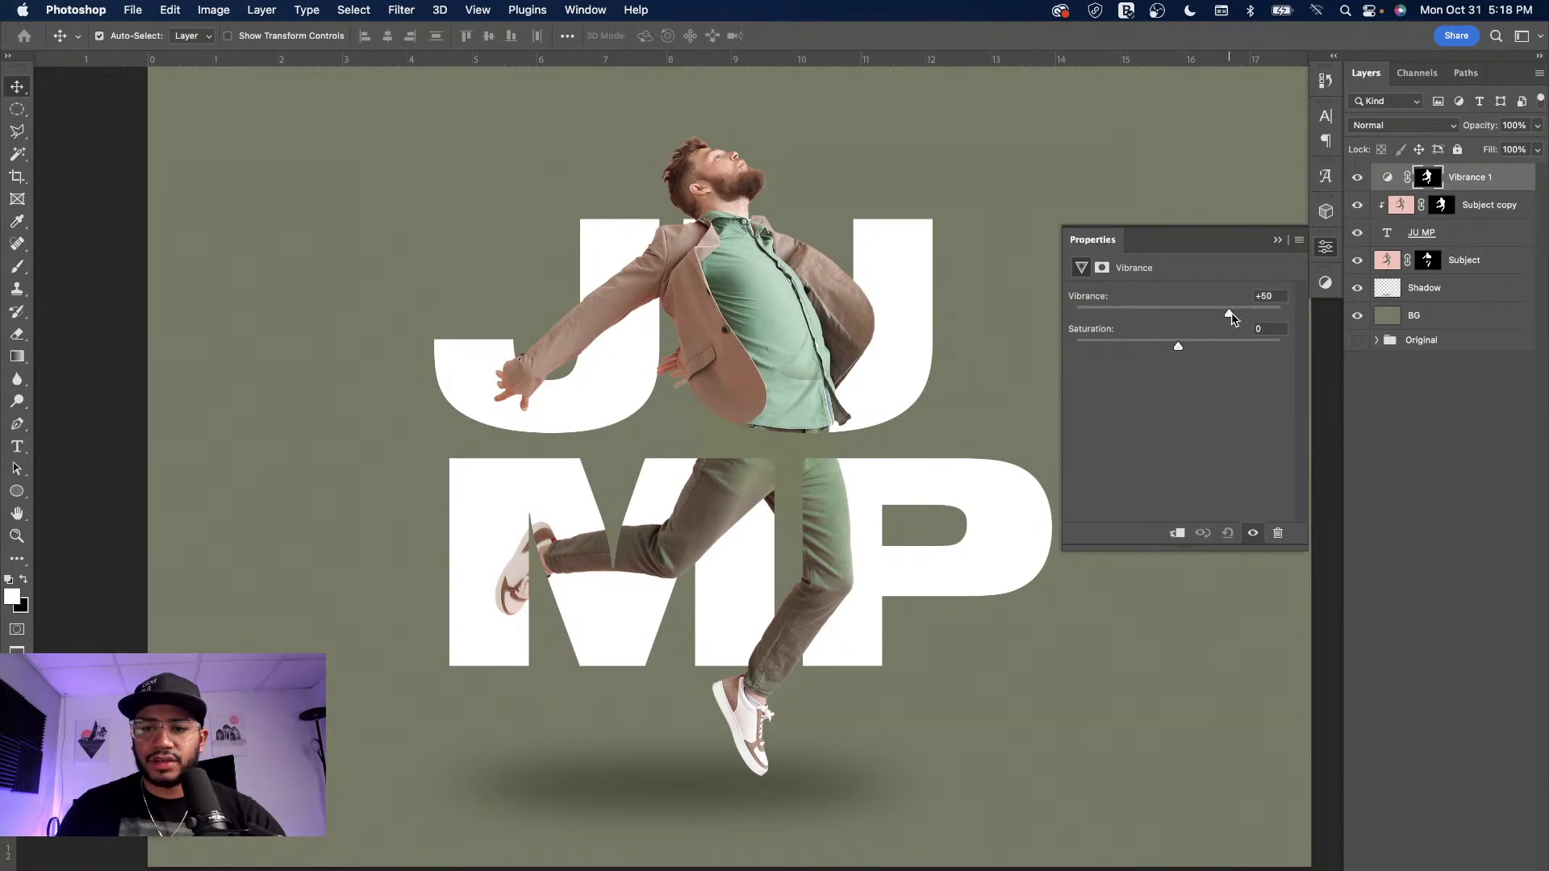
{"action": "left_click", "coordinate": [1358, 177]}
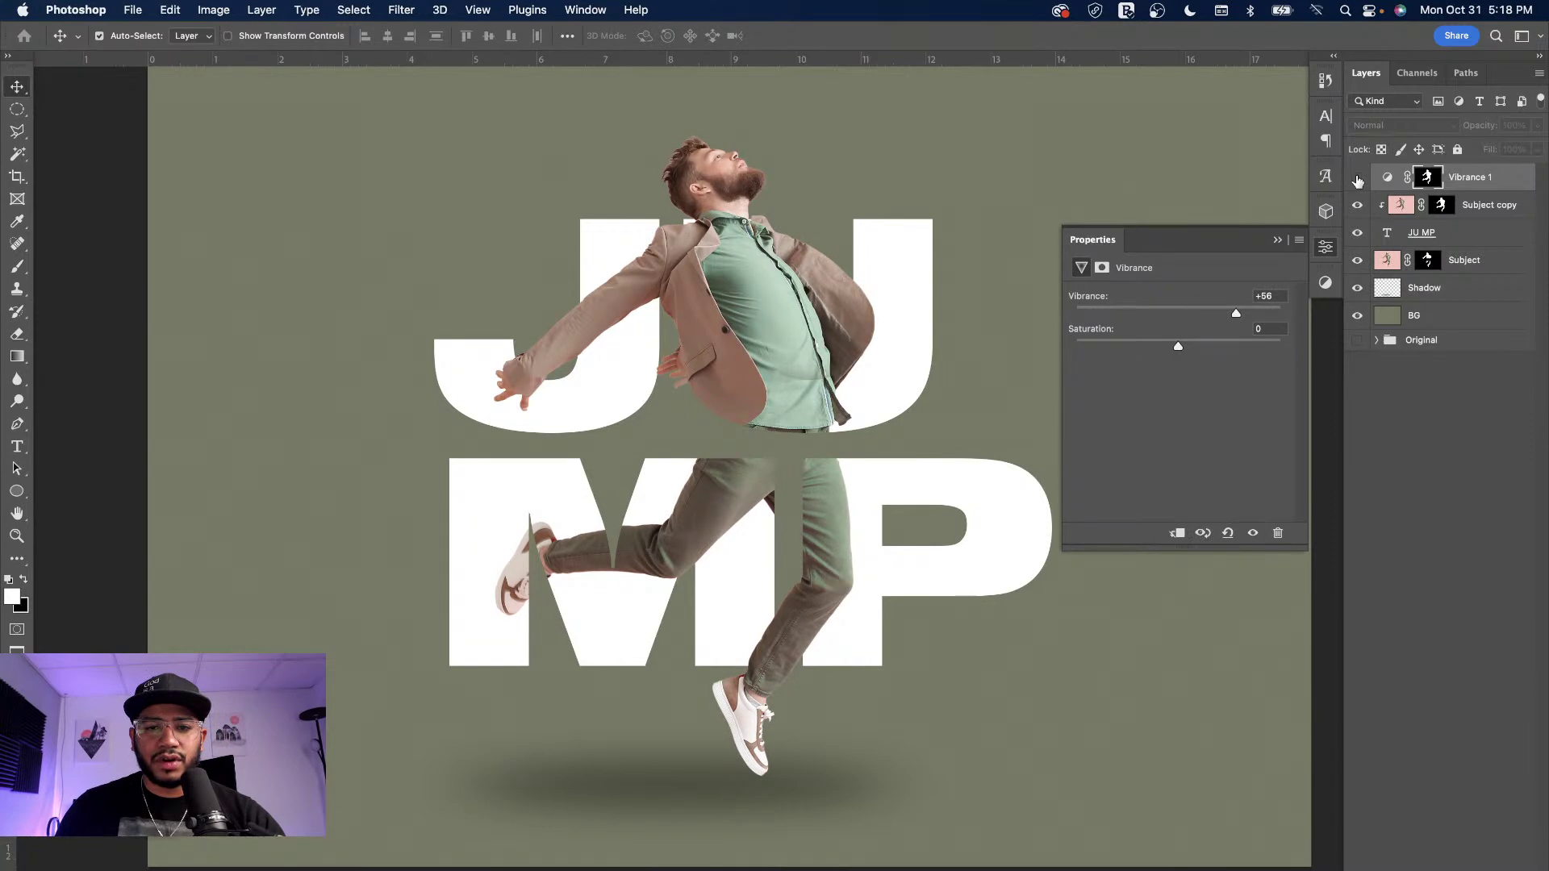
{"action": "left_click", "coordinate": [1358, 178]}
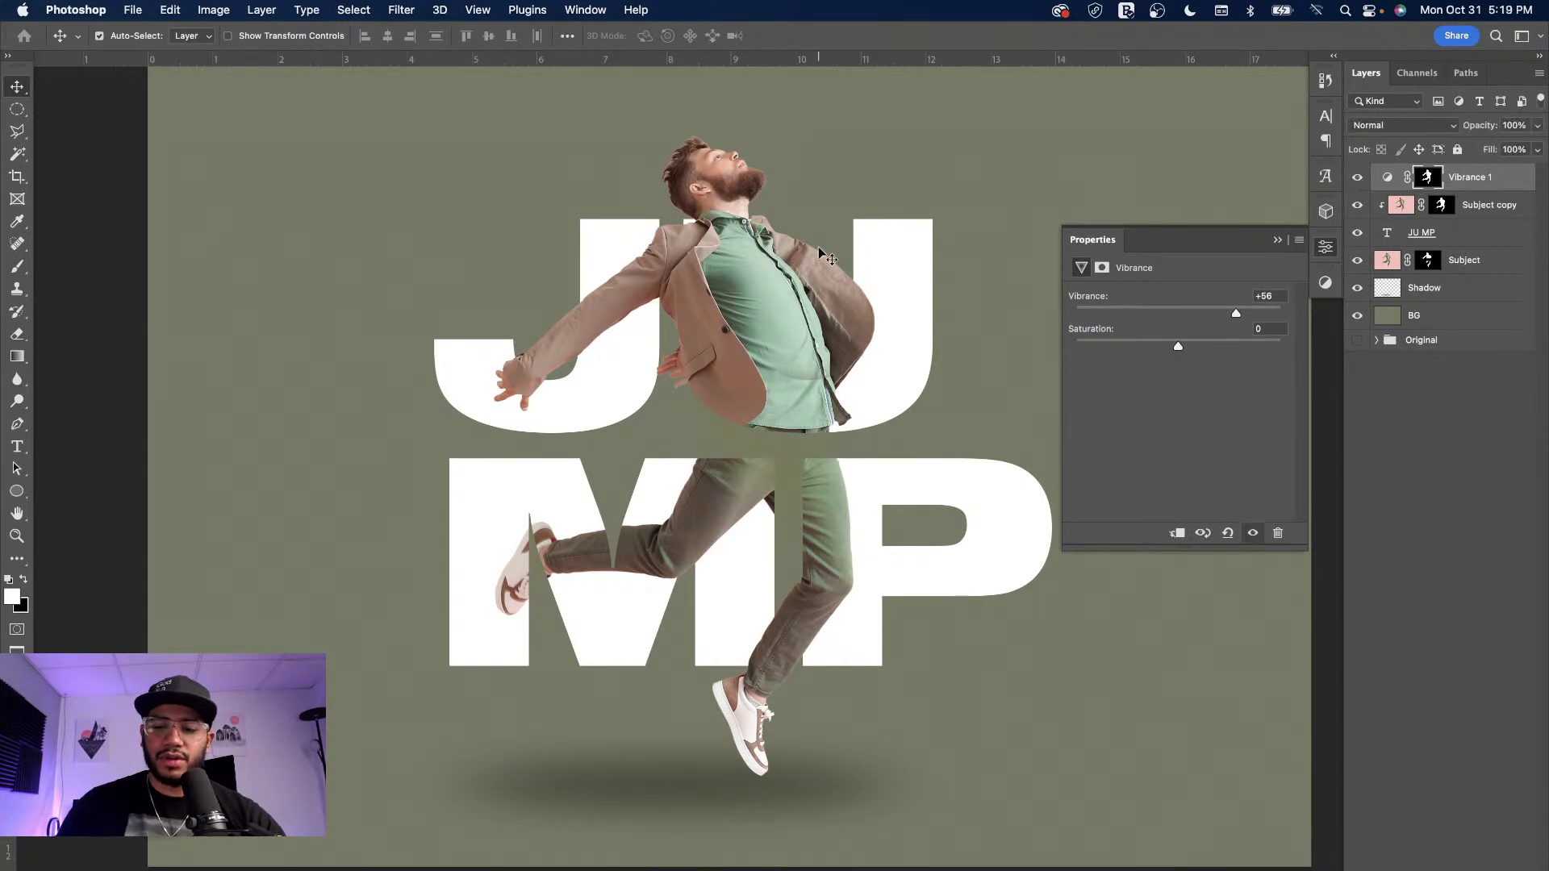
{"action": "key", "text": "super"}
{"action": "scroll", "coordinate": [822, 254], "scroll_direction": "up", "scroll_amount": 5}
{"action": "left_click_drag", "start_coordinate": [802, 221], "coordinate": [852, 479]}
{"action": "left_click_drag", "start_coordinate": [861, 398], "coordinate": [835, 437]}
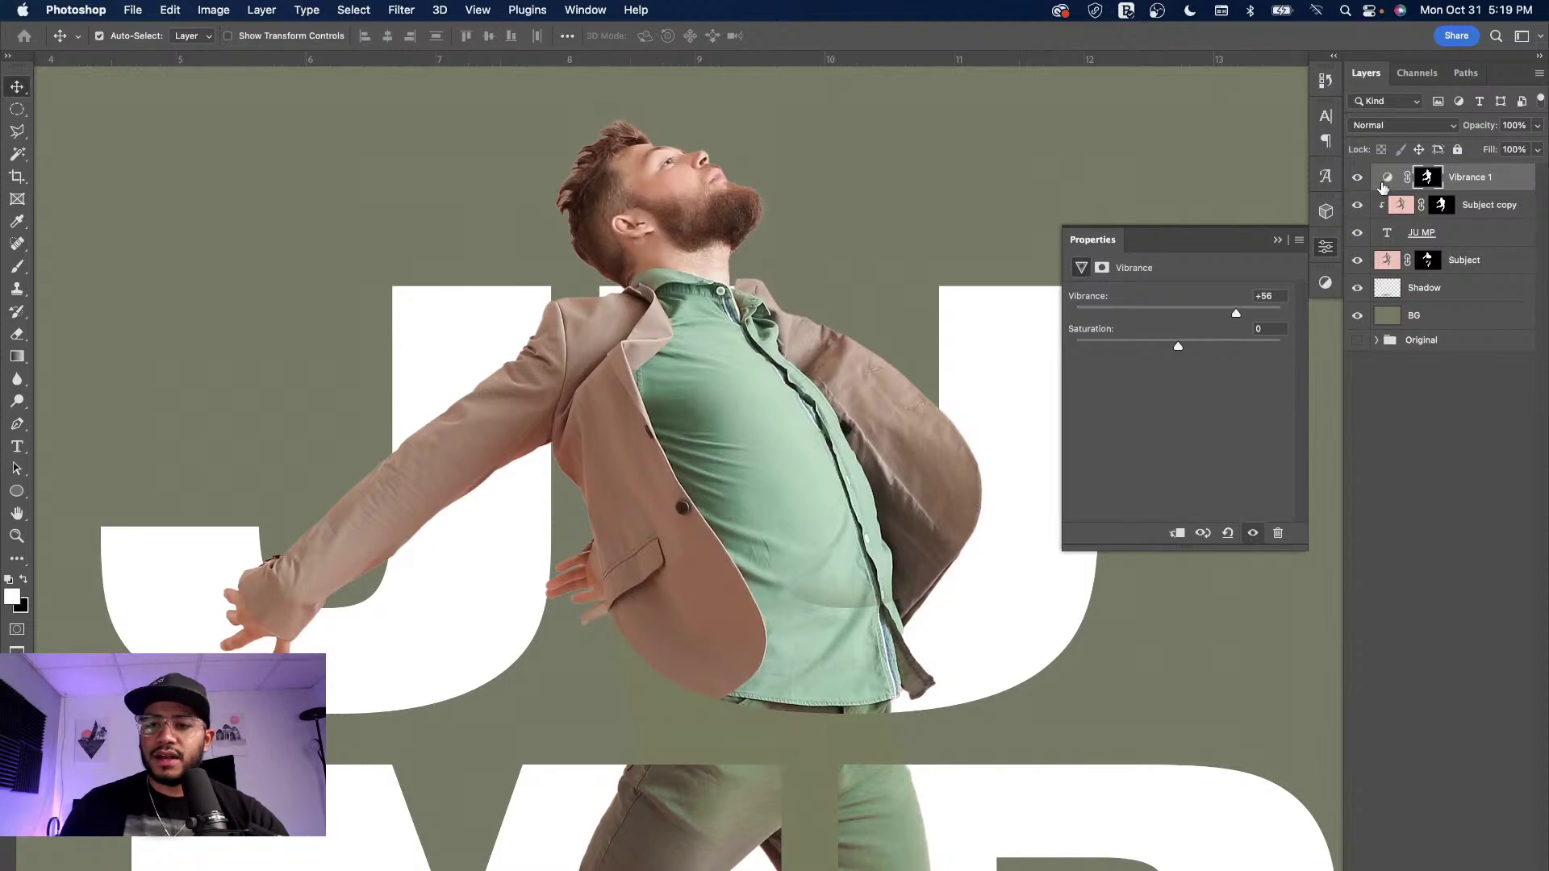
{"action": "left_click", "coordinate": [1360, 179]}
{"action": "left_click", "coordinate": [1360, 179]}
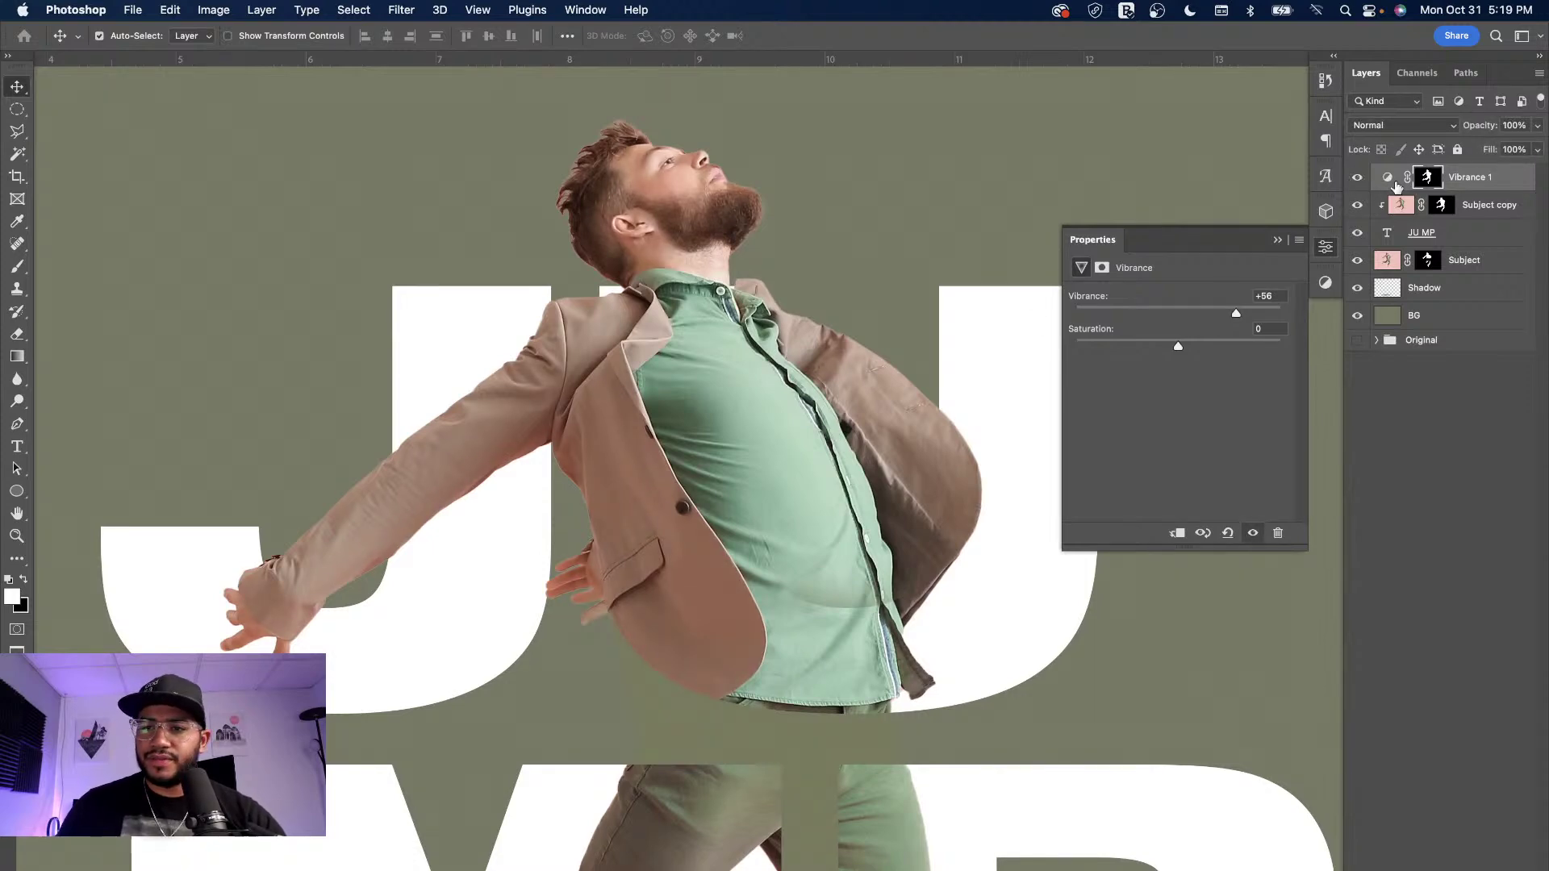
- Add a Curves adjustment masked from the Vibrance 1 mask, shaping a gentle S-curve with lifted highlights and slightly darkened shadows
{"action": "left_click", "coordinate": [1386, 178]}
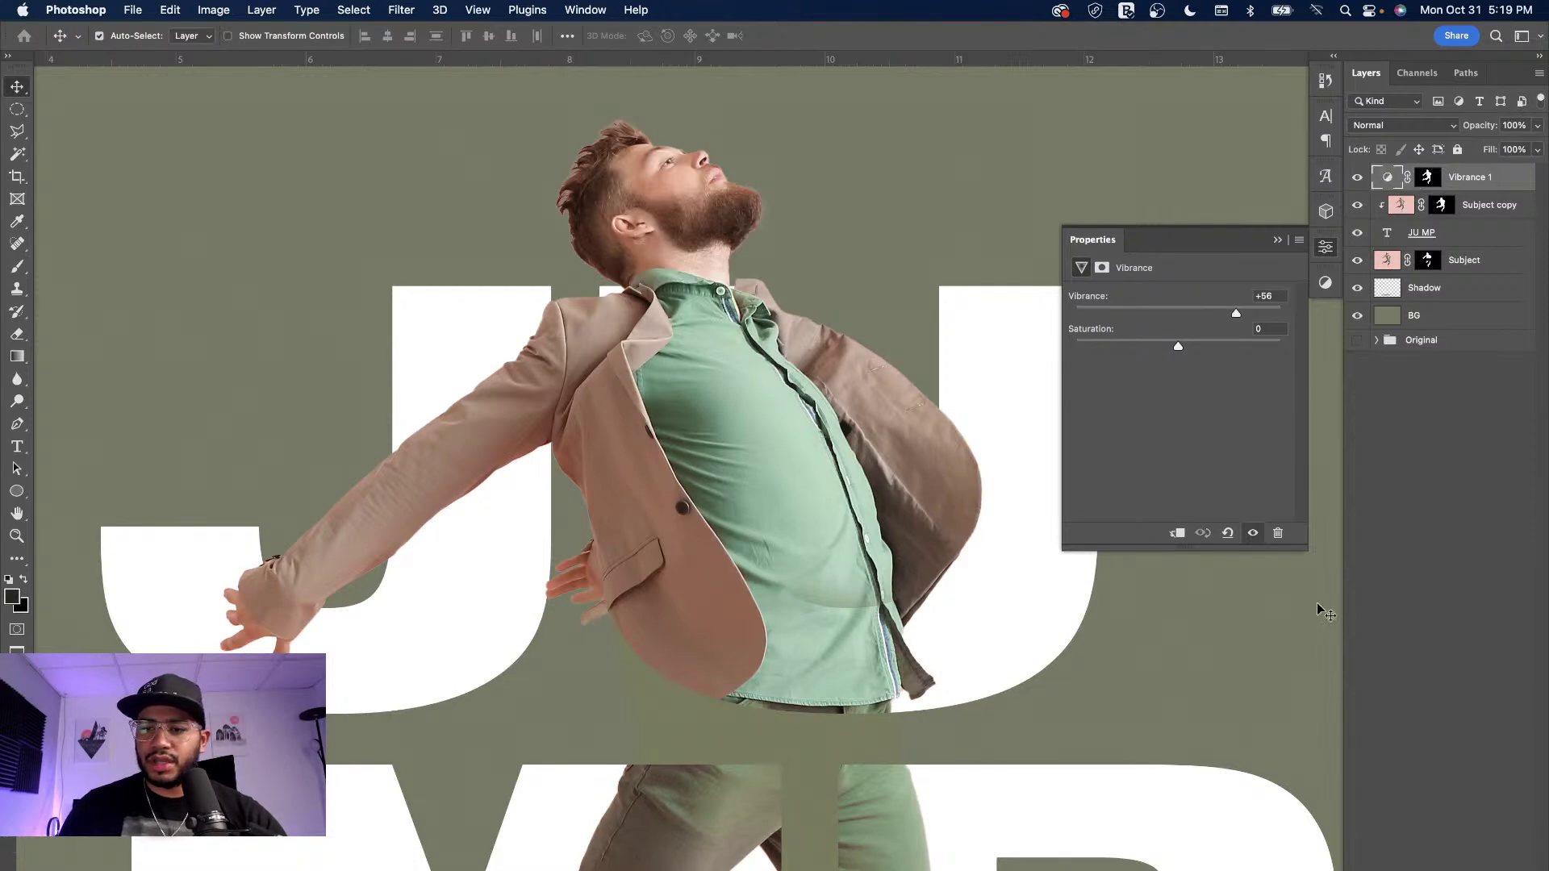
{"action": "left_click", "coordinate": [1428, 179], "text": "super"}
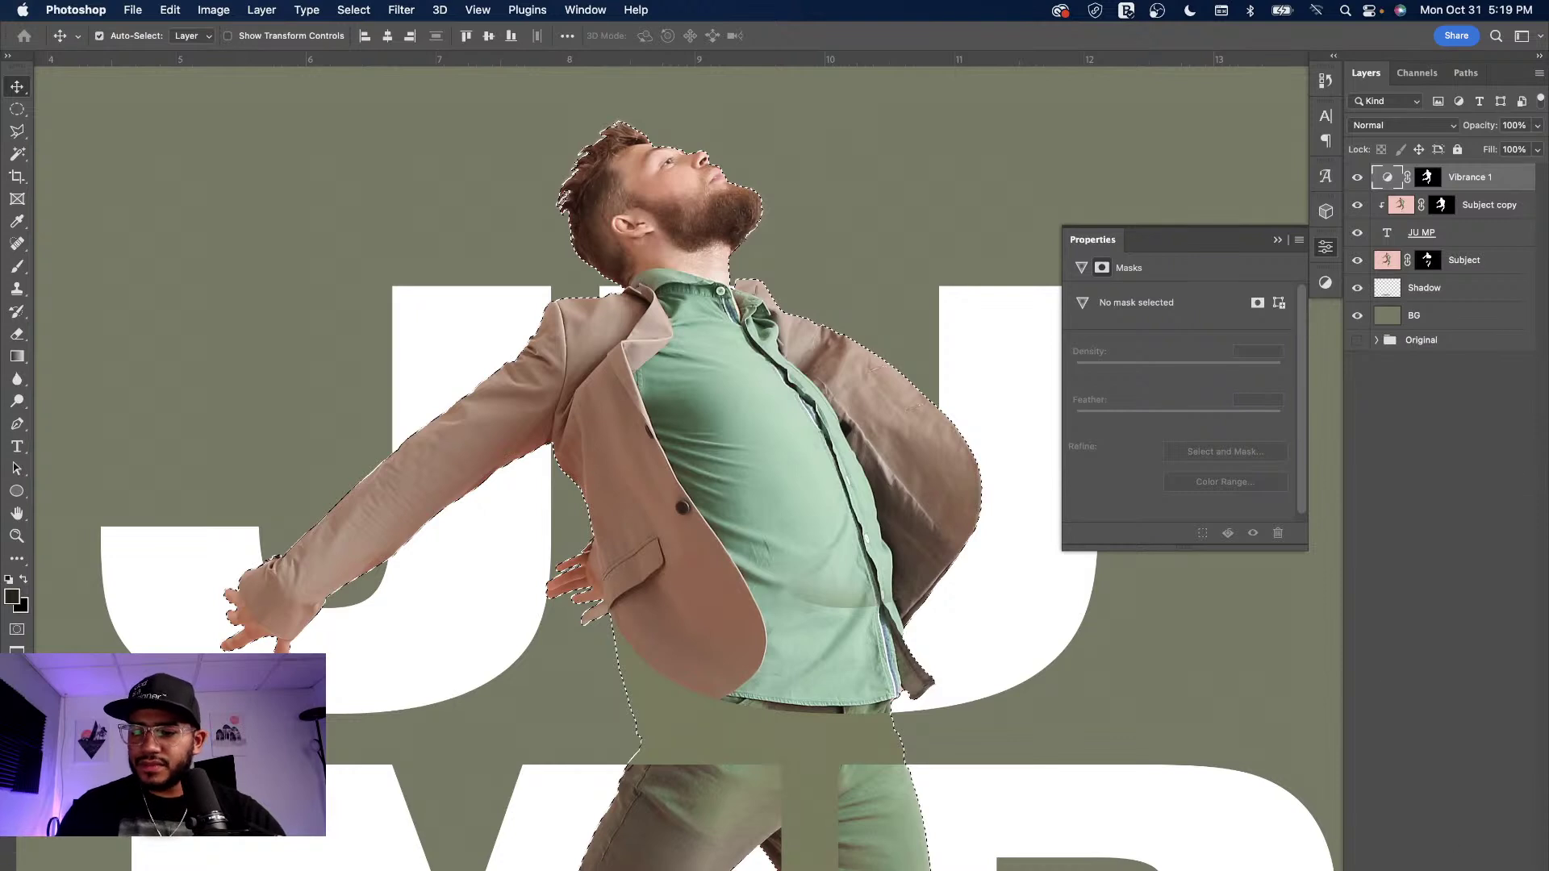
{"action": "left_click", "coordinate": [1444, 865]}
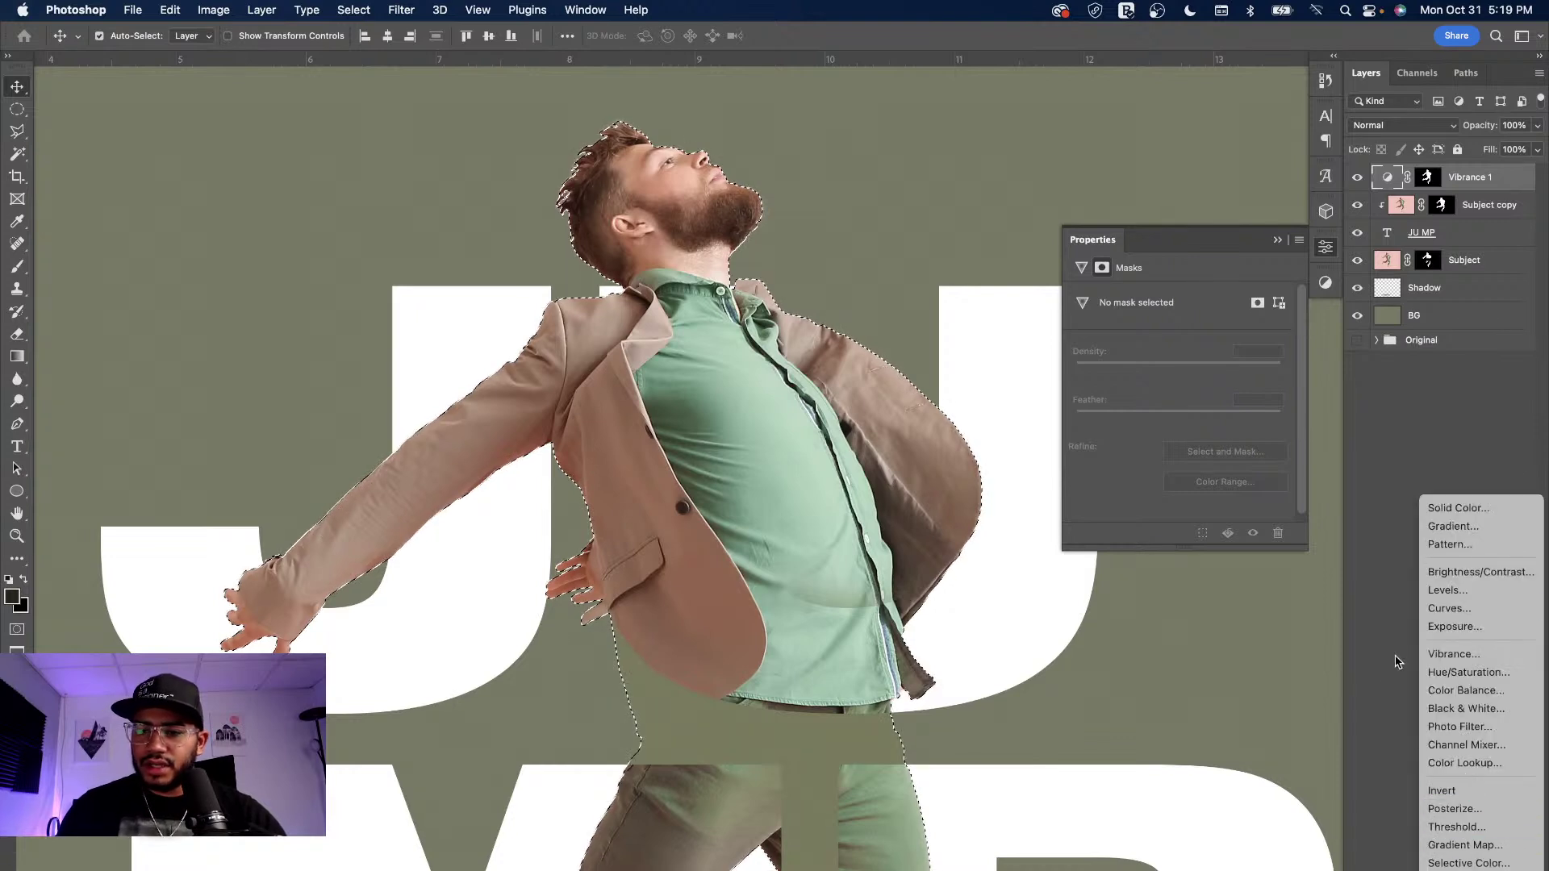
{"action": "left_click", "coordinate": [1458, 610]}
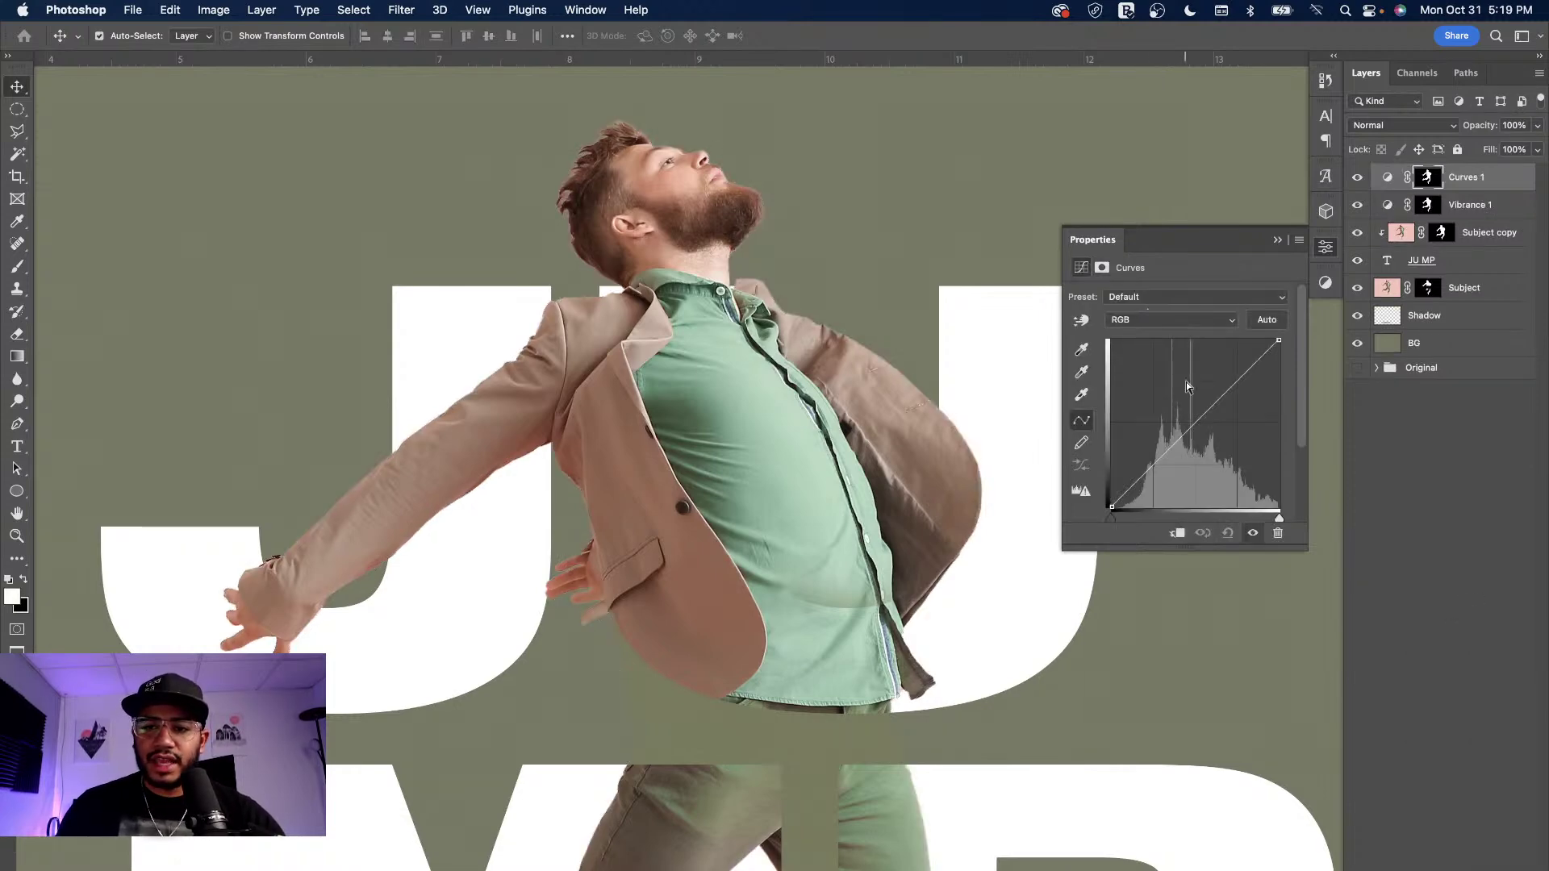
{"action": "left_click_drag", "start_coordinate": [1216, 403], "coordinate": [1219, 391]}
{"action": "left_click_drag", "start_coordinate": [1153, 457], "coordinate": [1156, 466]}
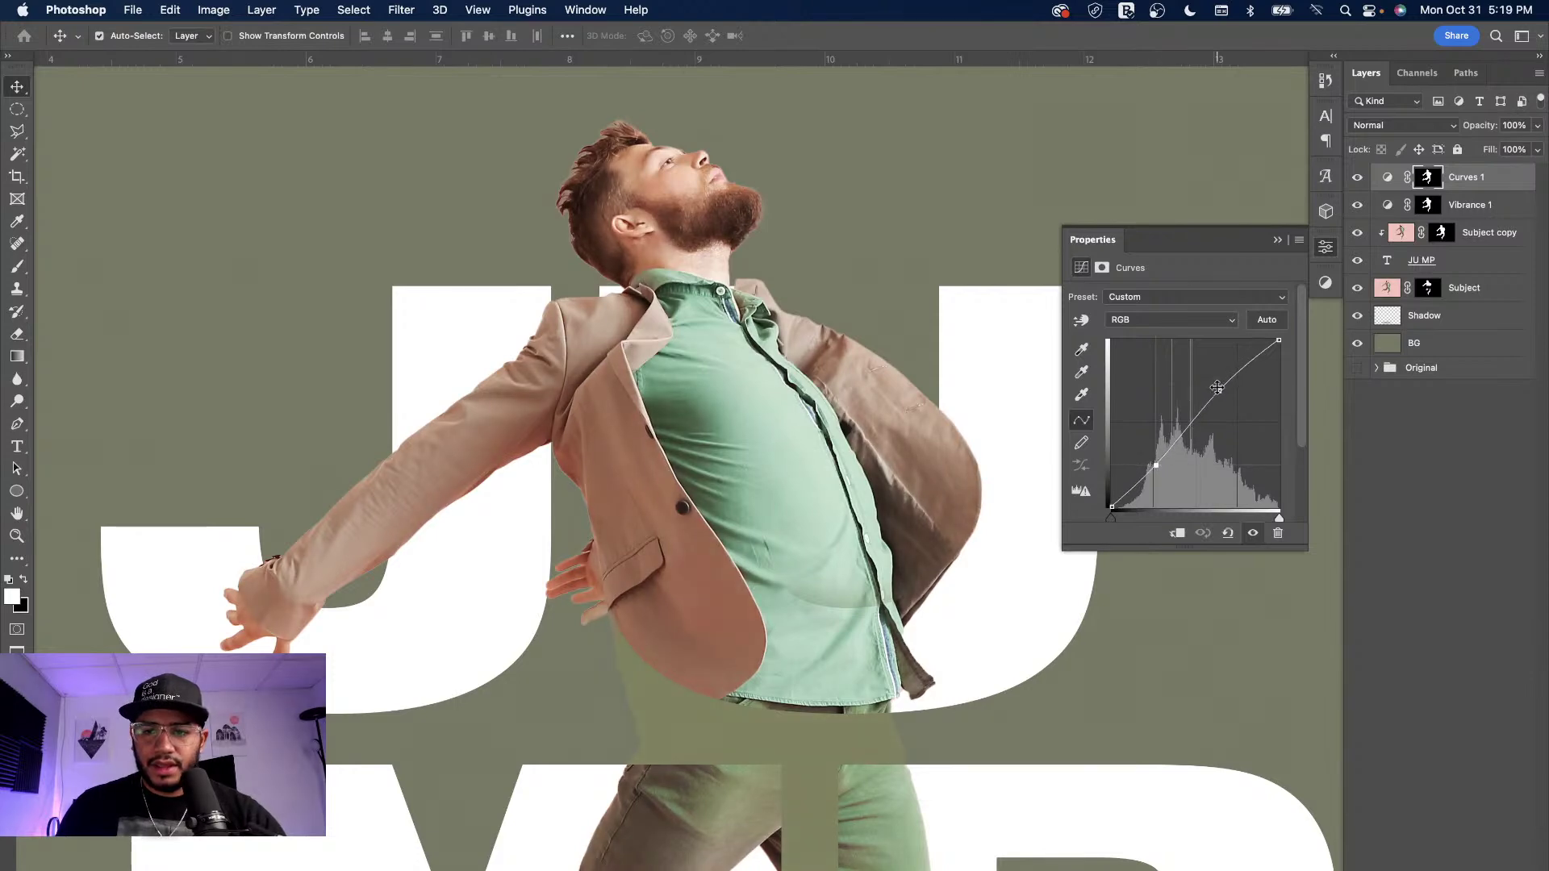
{"action": "left_click_drag", "start_coordinate": [1219, 390], "coordinate": [1217, 389]}
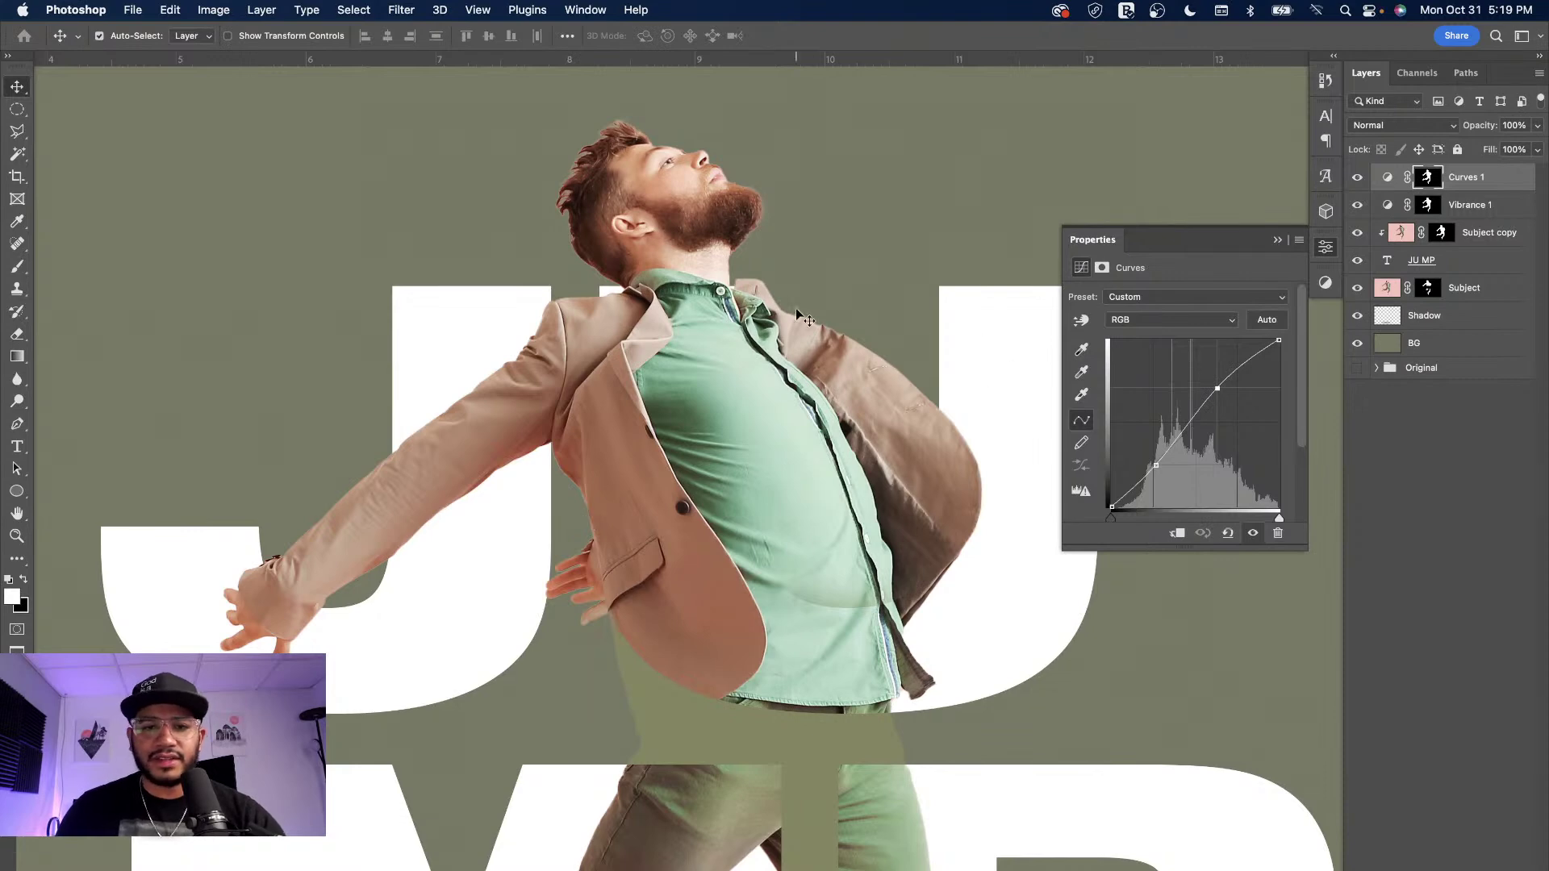
- Reduce the Curves 1 layer's opacity to 70% and compare the image with it off and on
{"action": "left_click", "coordinate": [1538, 125]}
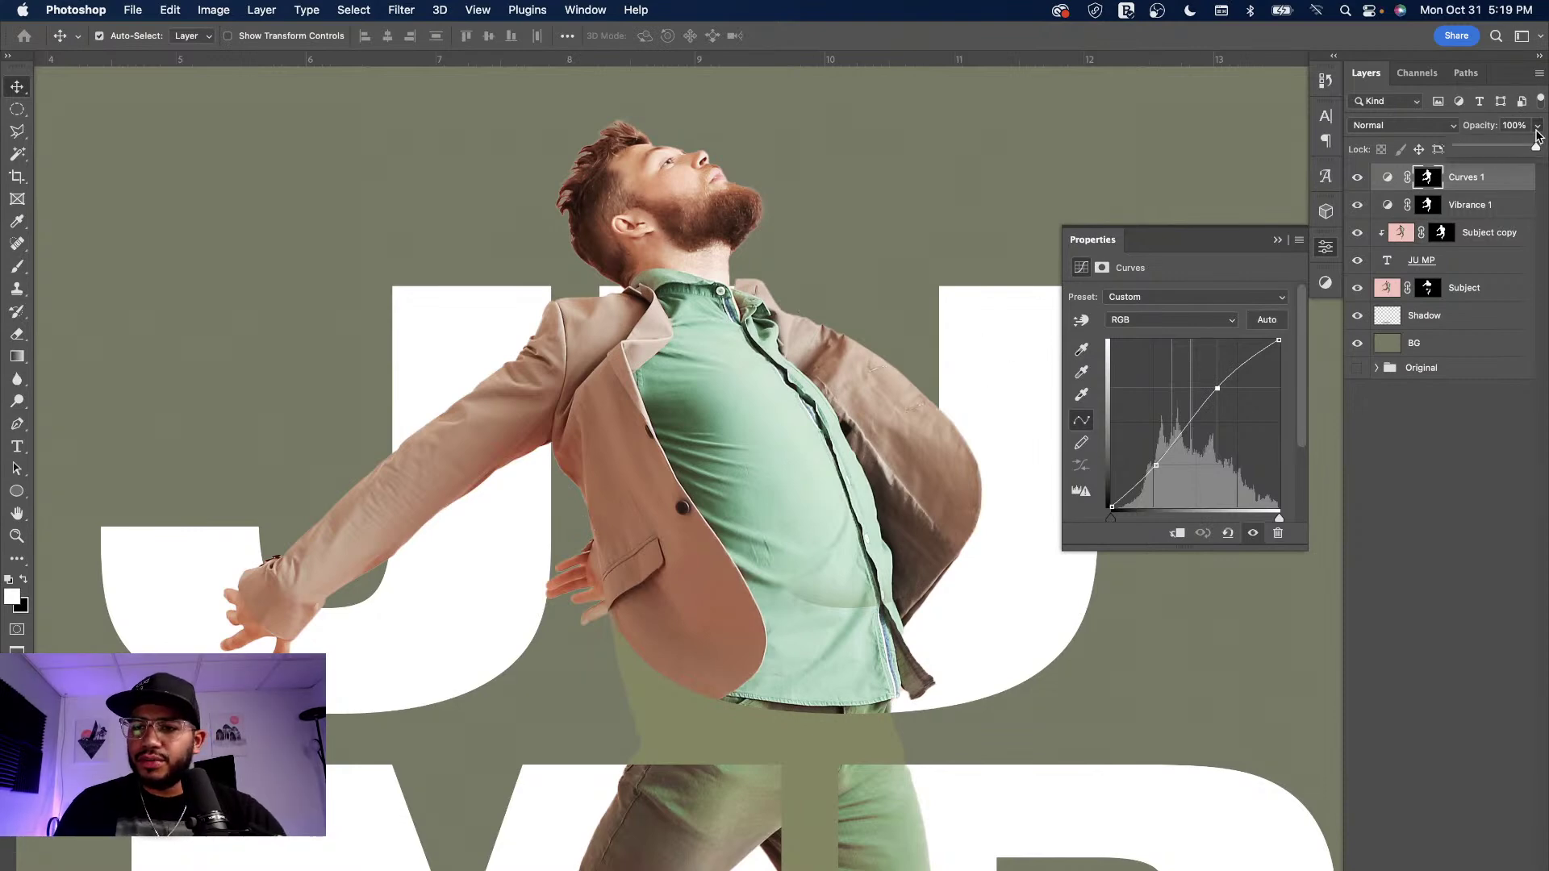
{"action": "left_click_drag", "start_coordinate": [1532, 151], "coordinate": [1511, 152]}
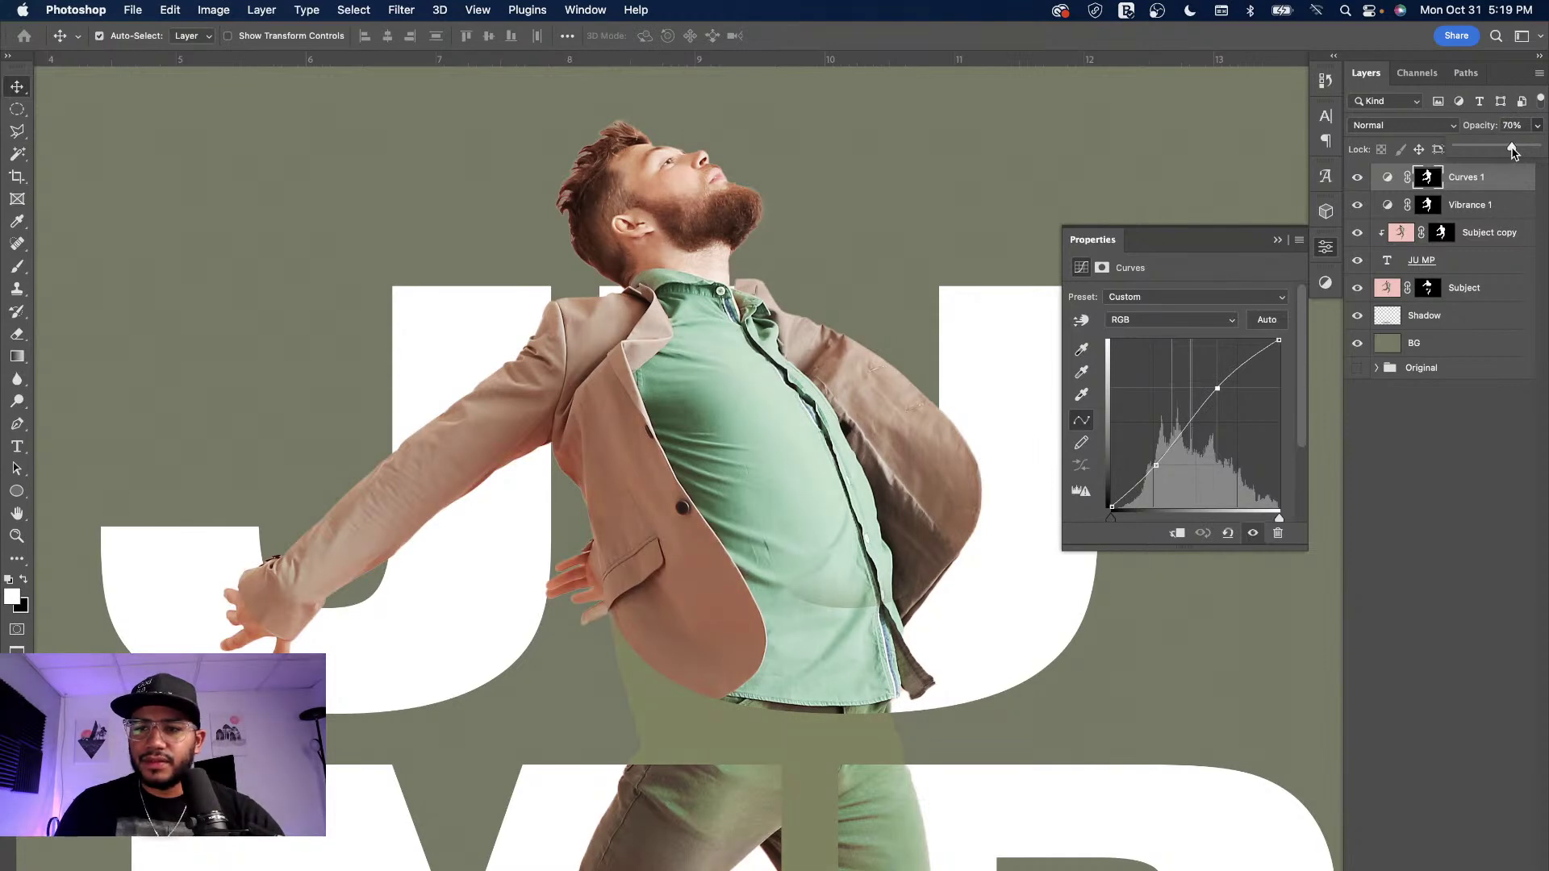
{"action": "left_click", "coordinate": [1358, 177]}
{"action": "left_click", "coordinate": [1358, 178]}
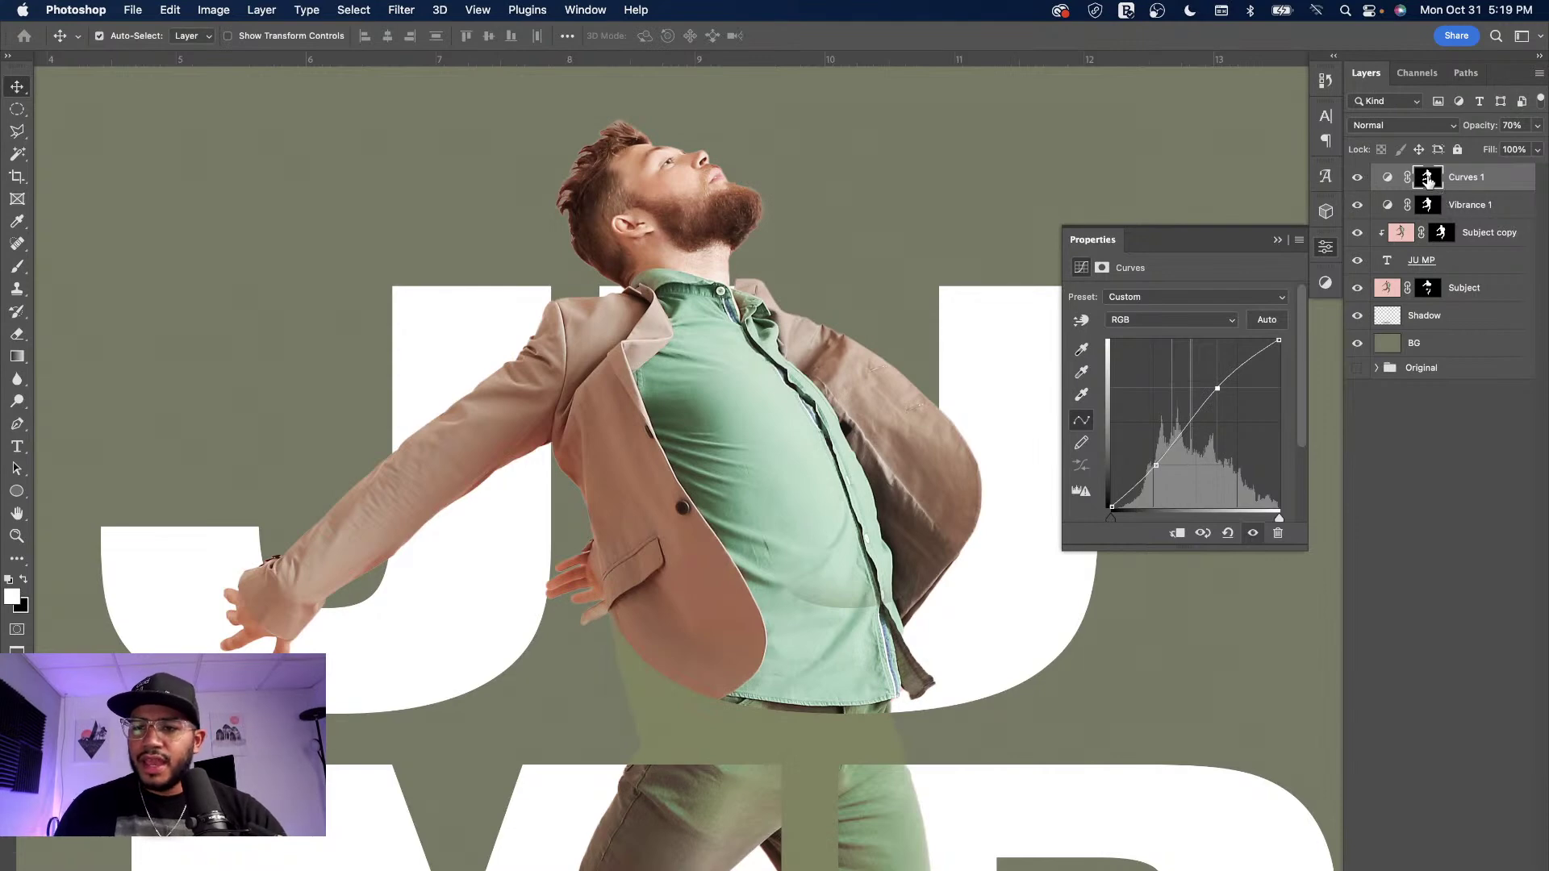
- Replace the Curves 1 mask with a copy of the Subject layer's mask and check the adjustment's effect
{"action": "left_click", "coordinate": [1429, 289]}
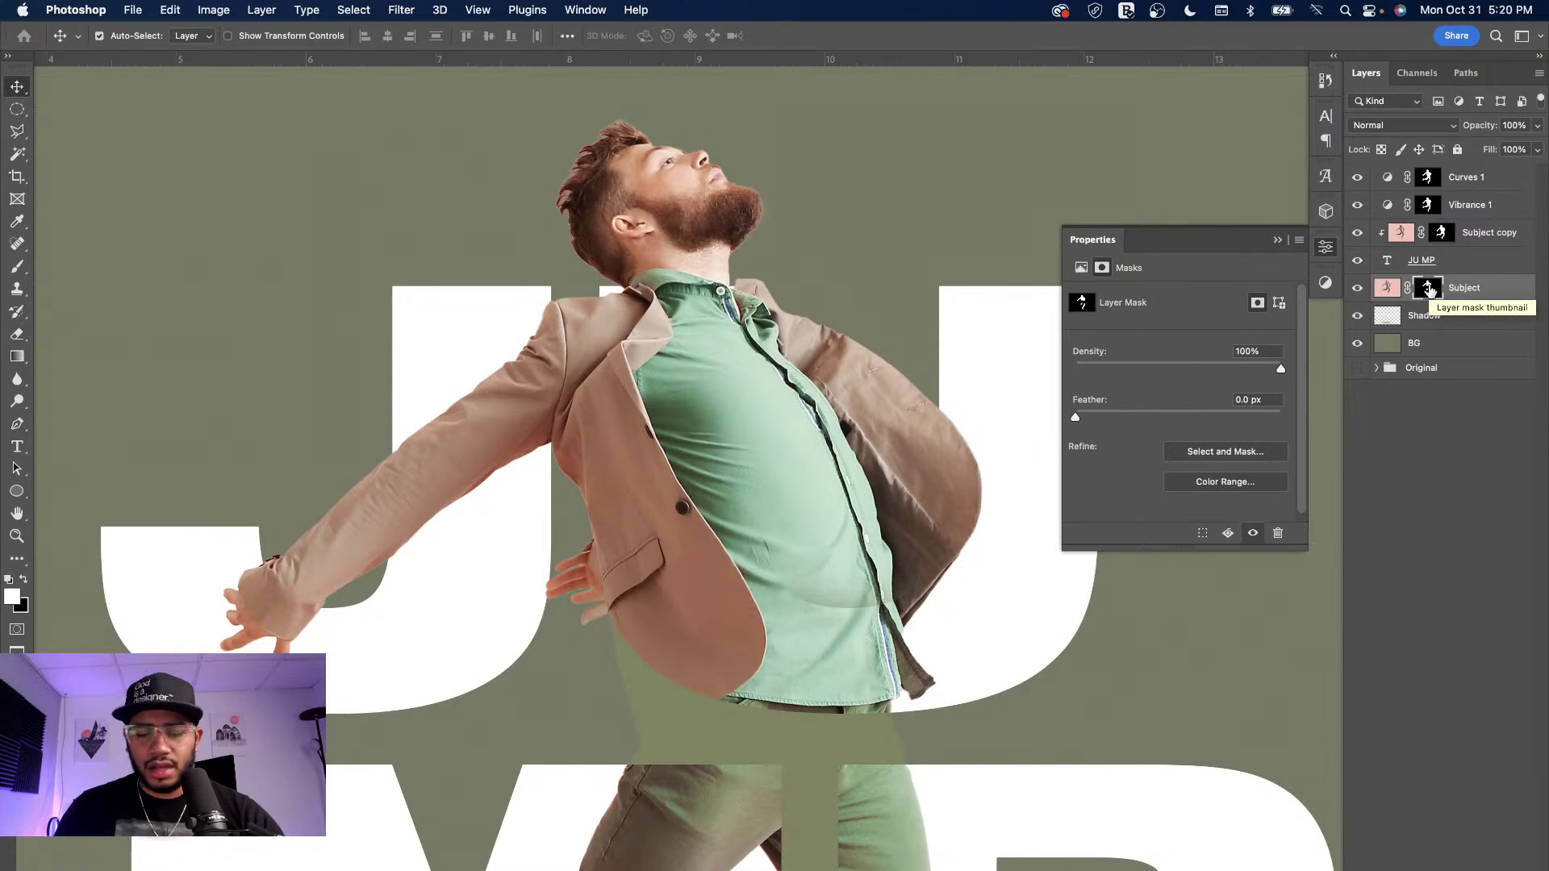
{"action": "left_click_drag", "start_coordinate": [1427, 289], "coordinate": [1438, 179]}
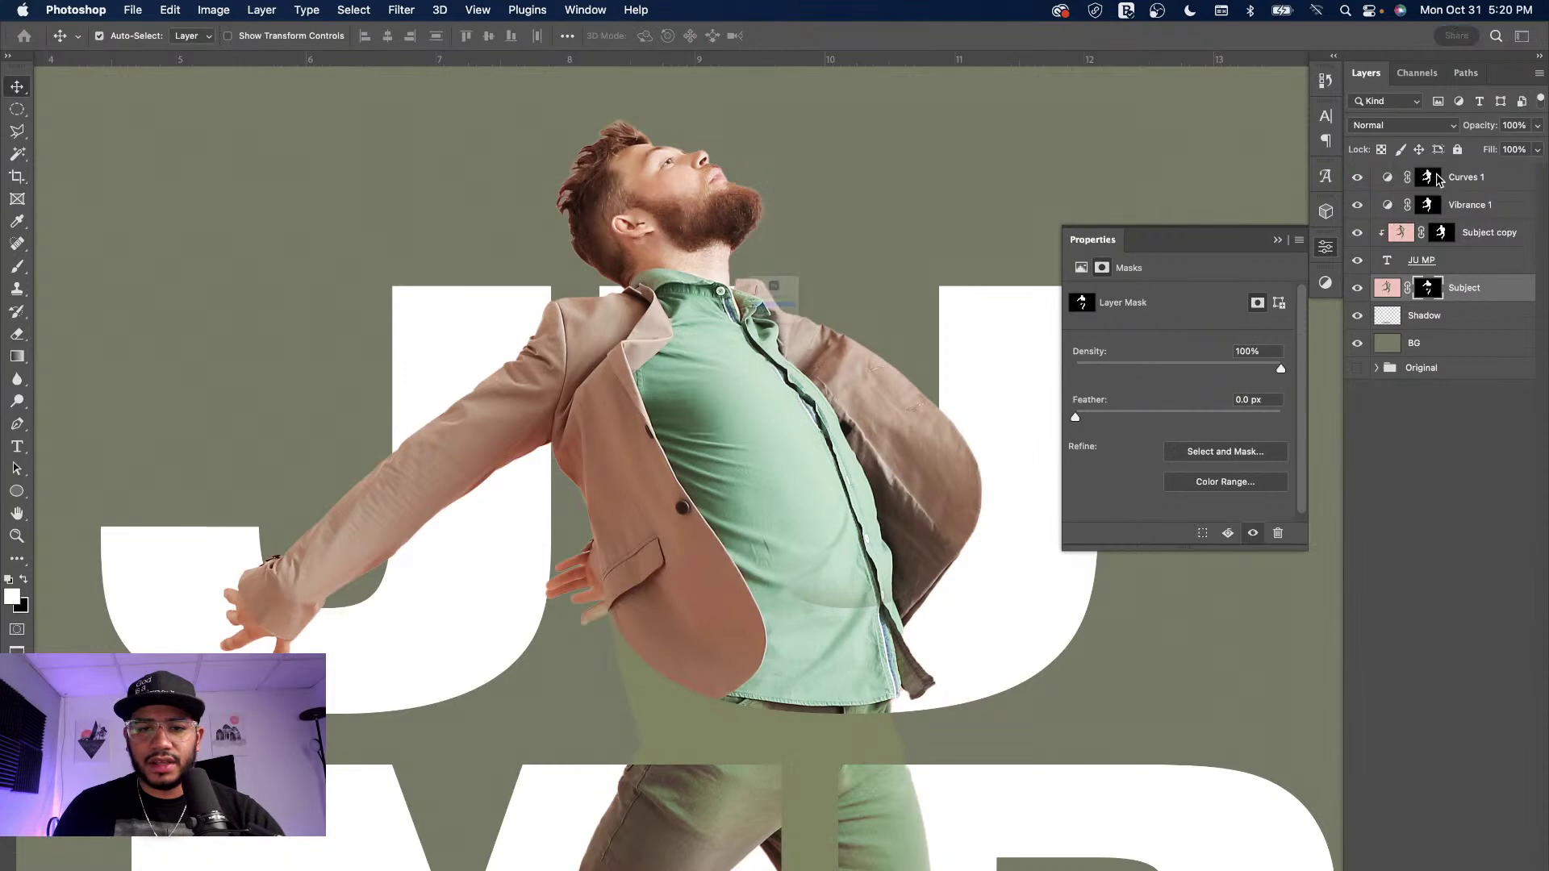
{"action": "left_click", "coordinate": [801, 321]}
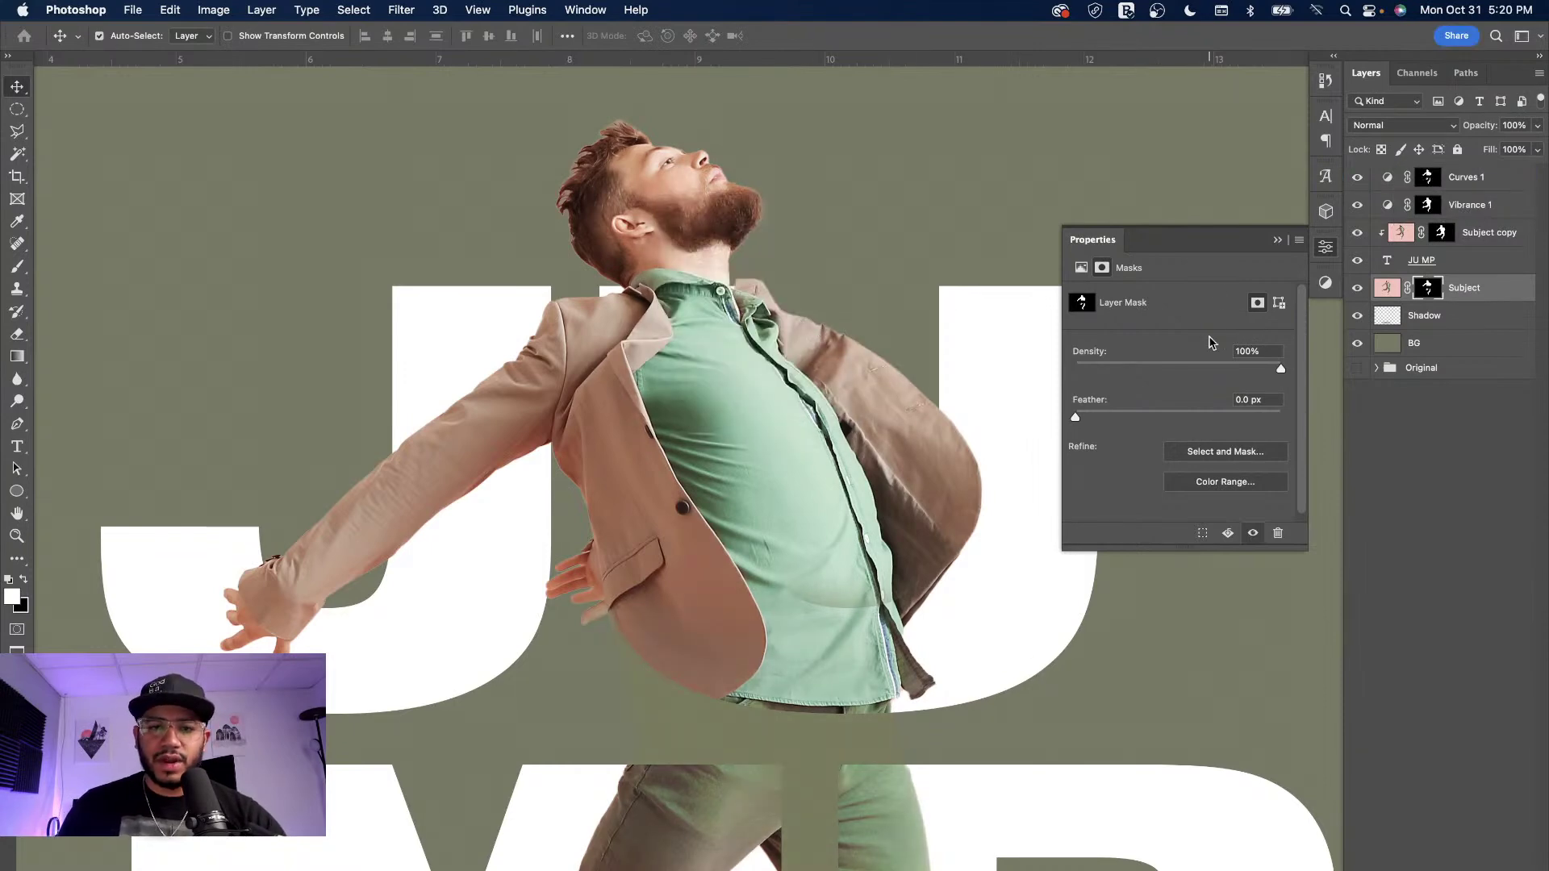
{"action": "left_click", "coordinate": [1358, 178]}
{"action": "left_click", "coordinate": [1358, 179]}
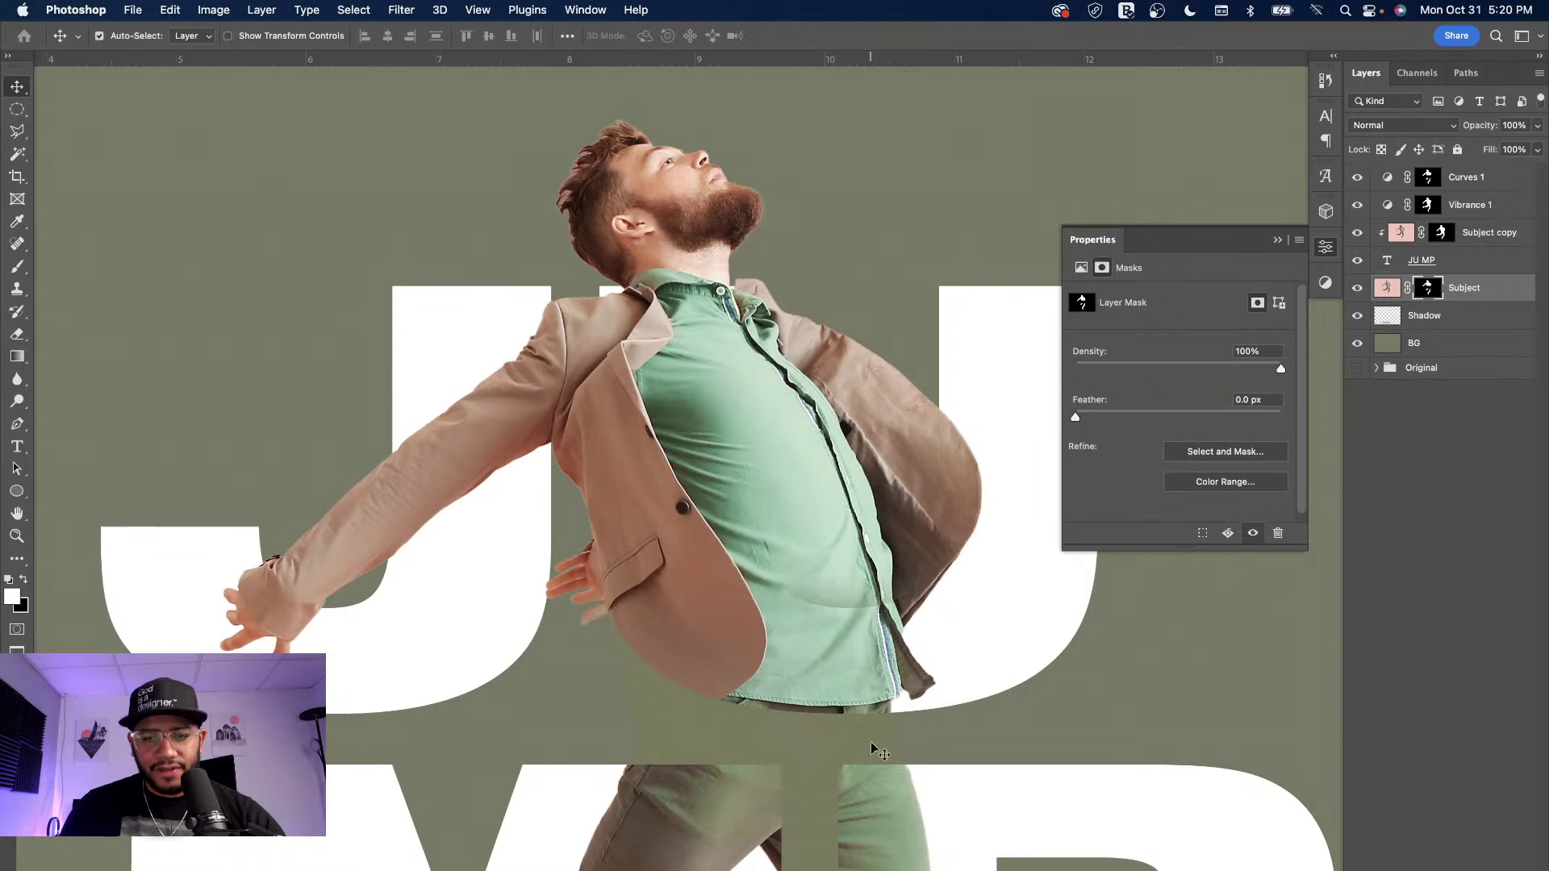
- Replace the Vibrance 1 mask with a copy of the Subject layer's mask
{"action": "left_click_drag", "start_coordinate": [810, 564], "coordinate": [778, 307]}
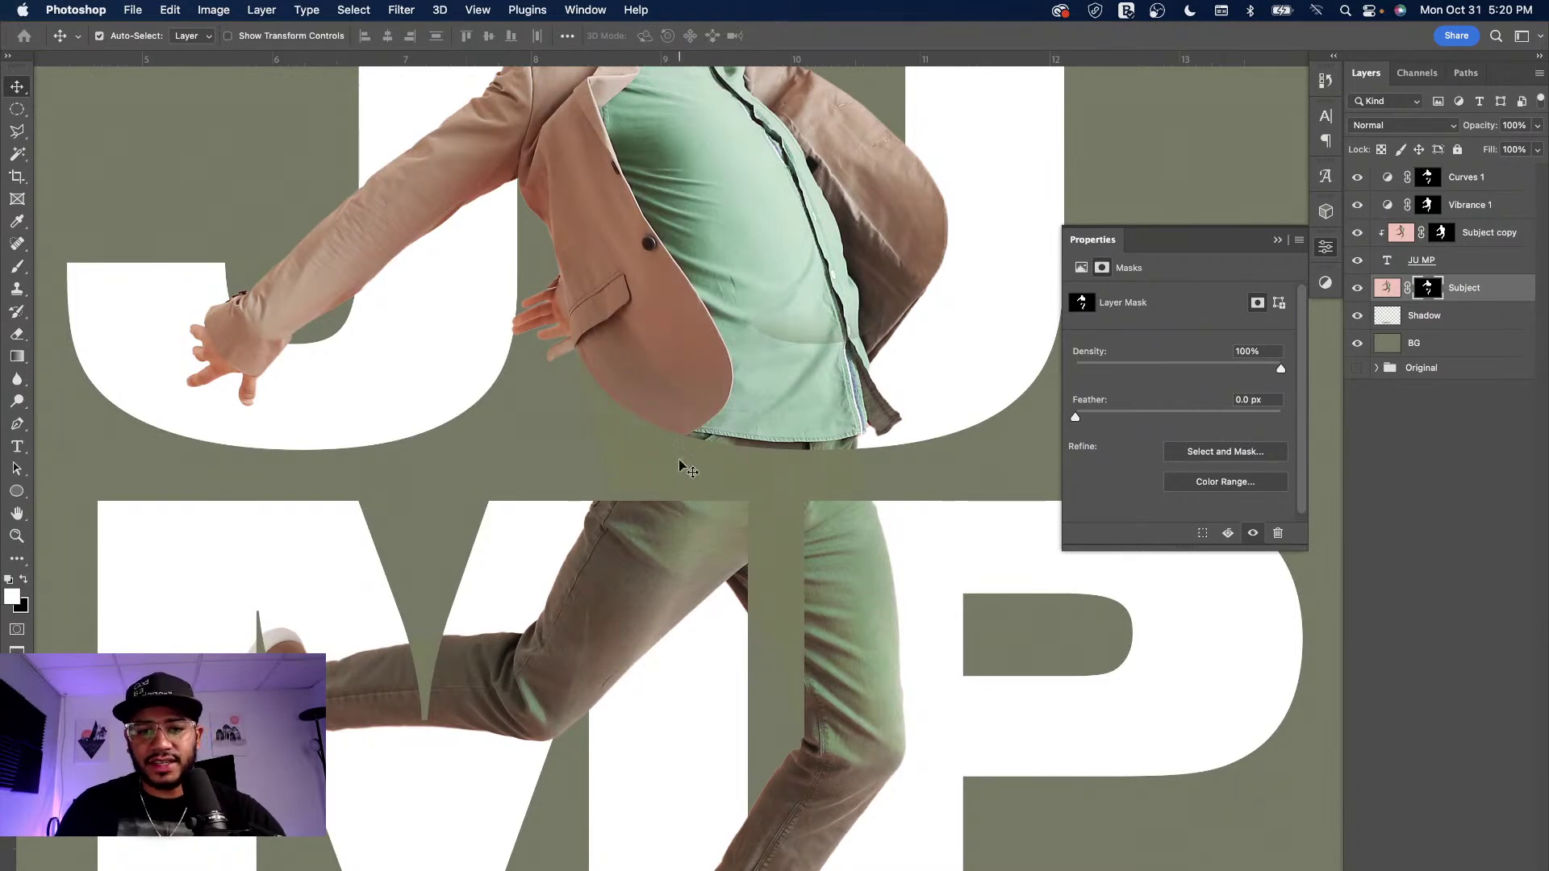
{"action": "scroll", "coordinate": [587, 438], "scroll_direction": "up", "scroll_amount": 3}
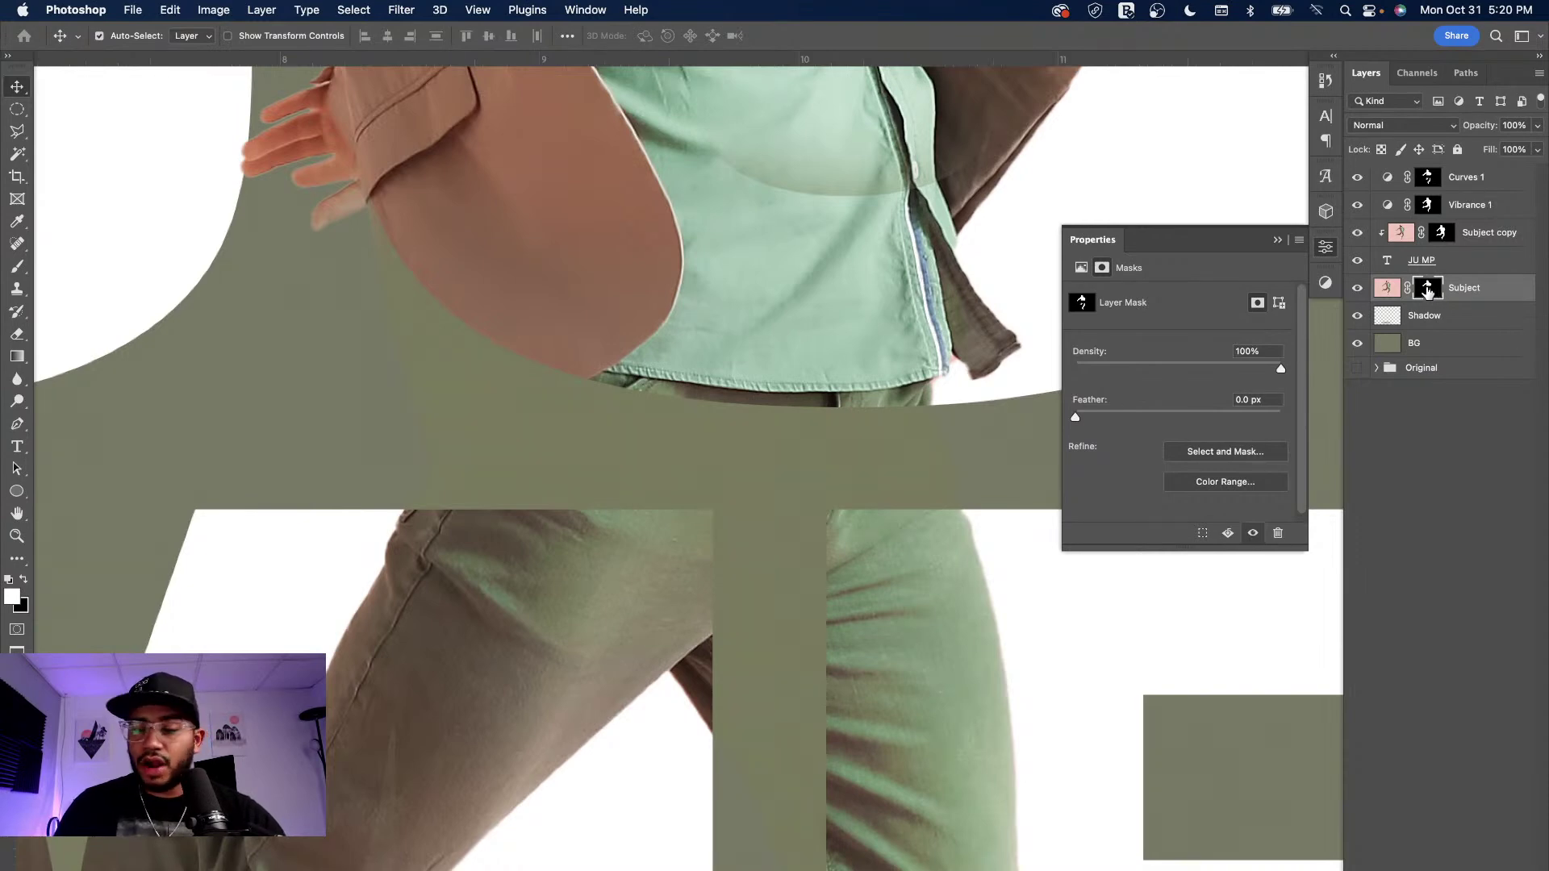
{"action": "left_click_drag", "start_coordinate": [1427, 290], "coordinate": [1432, 211]}
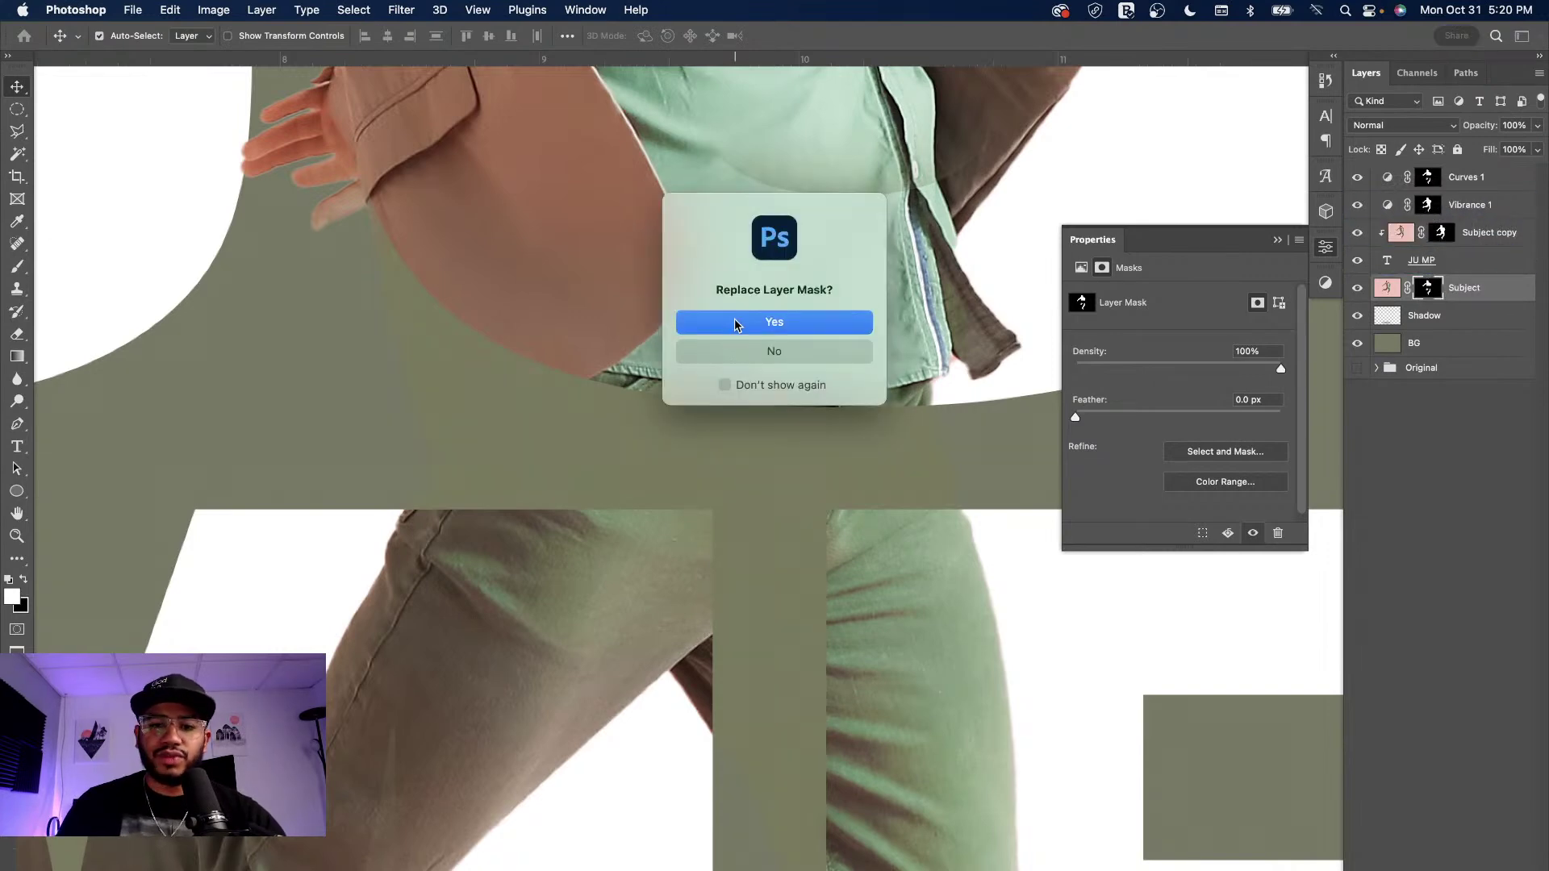
{"action": "left_click", "coordinate": [795, 324]}
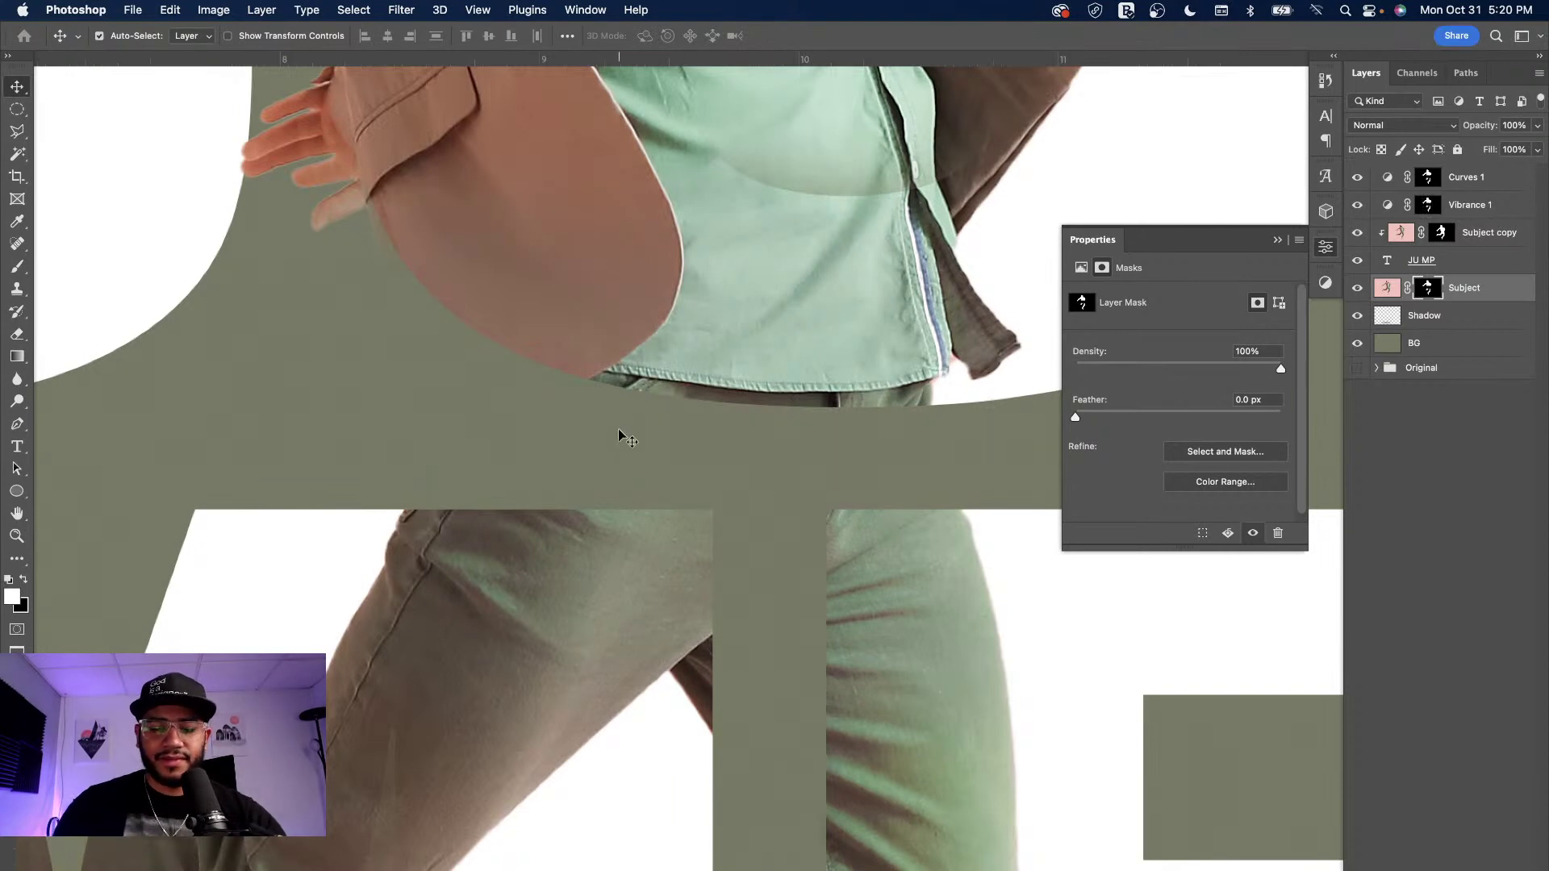
- Lower the Shadow layer's opacity to 37% and collapse its properties
{"action": "key", "text": "super+minus"}
{"action": "key", "text": "super+minus"}
{"action": "key", "text": "super+minus"}
{"action": "key", "text": "super+0"}
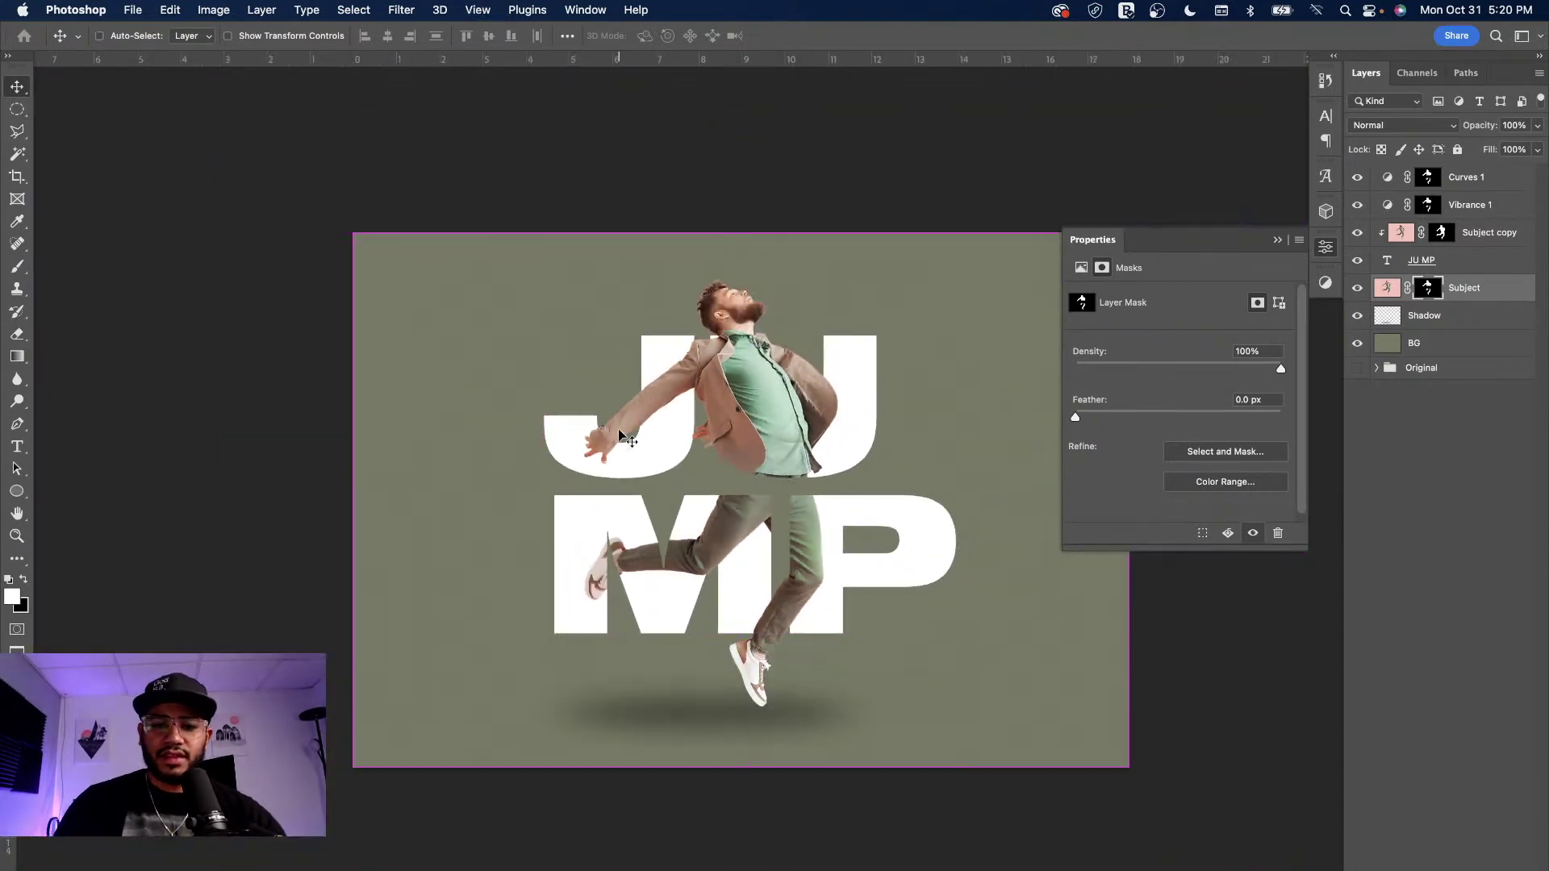
{"action": "left_click", "coordinate": [701, 721]}
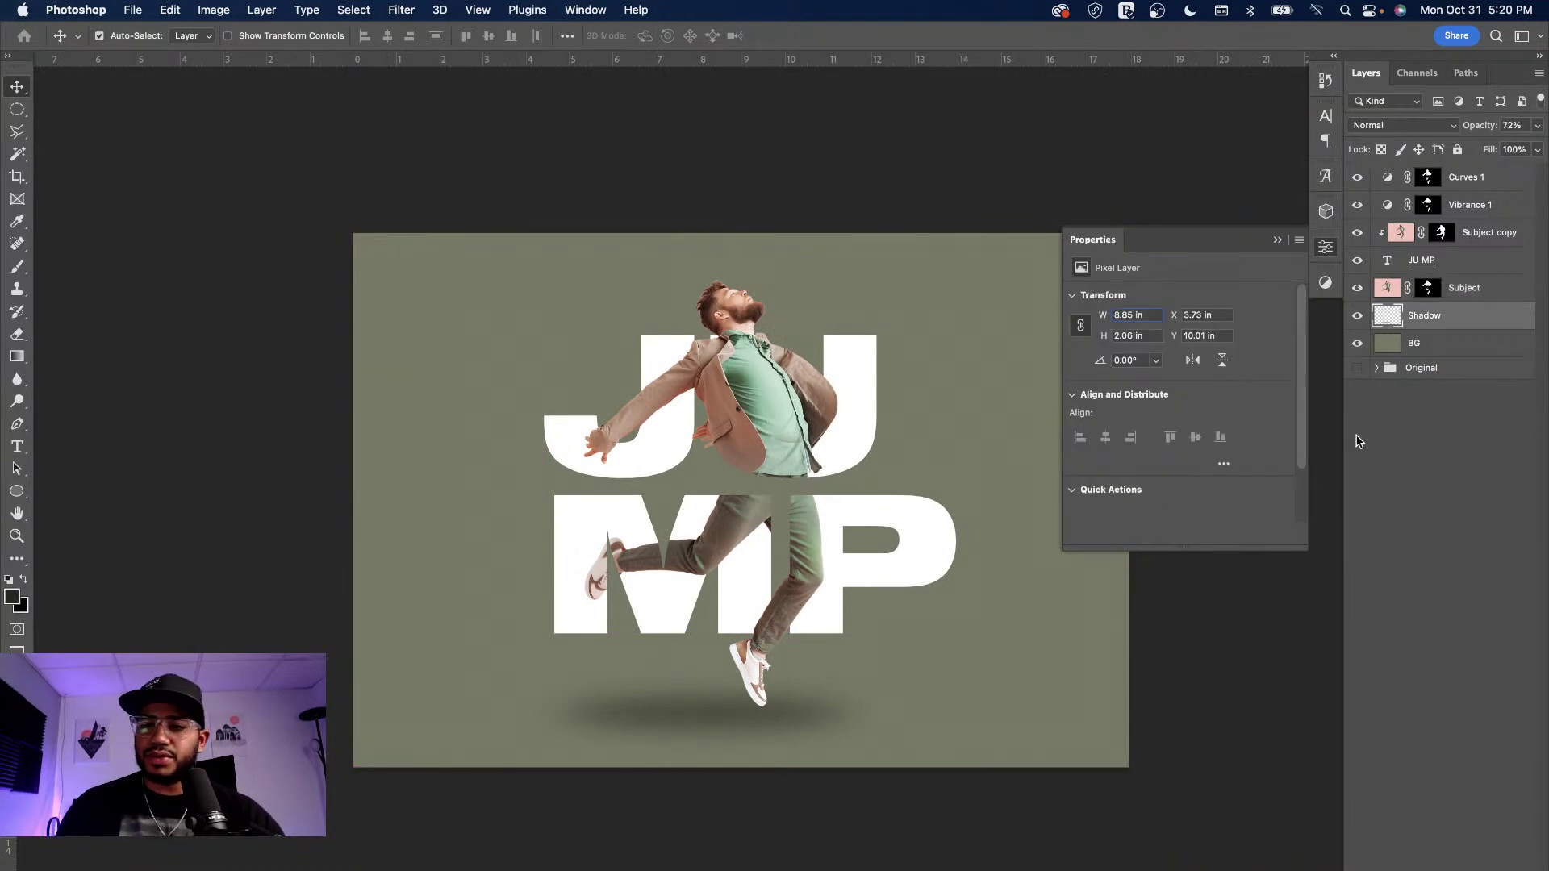
{"action": "left_click", "coordinate": [1537, 125]}
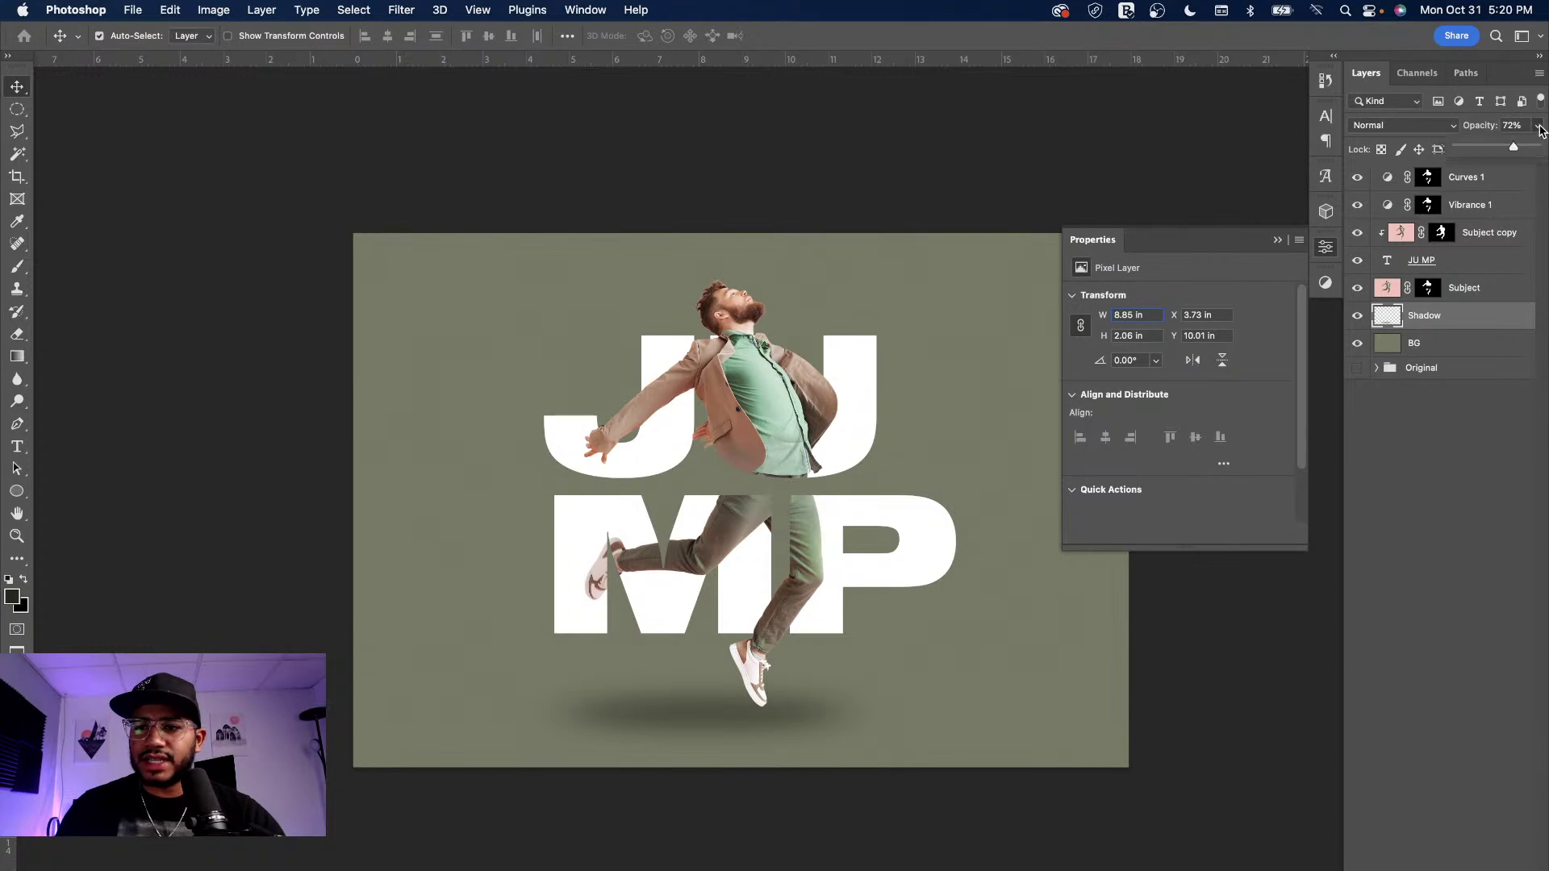
{"action": "left_click_drag", "start_coordinate": [1517, 150], "coordinate": [1486, 150]}
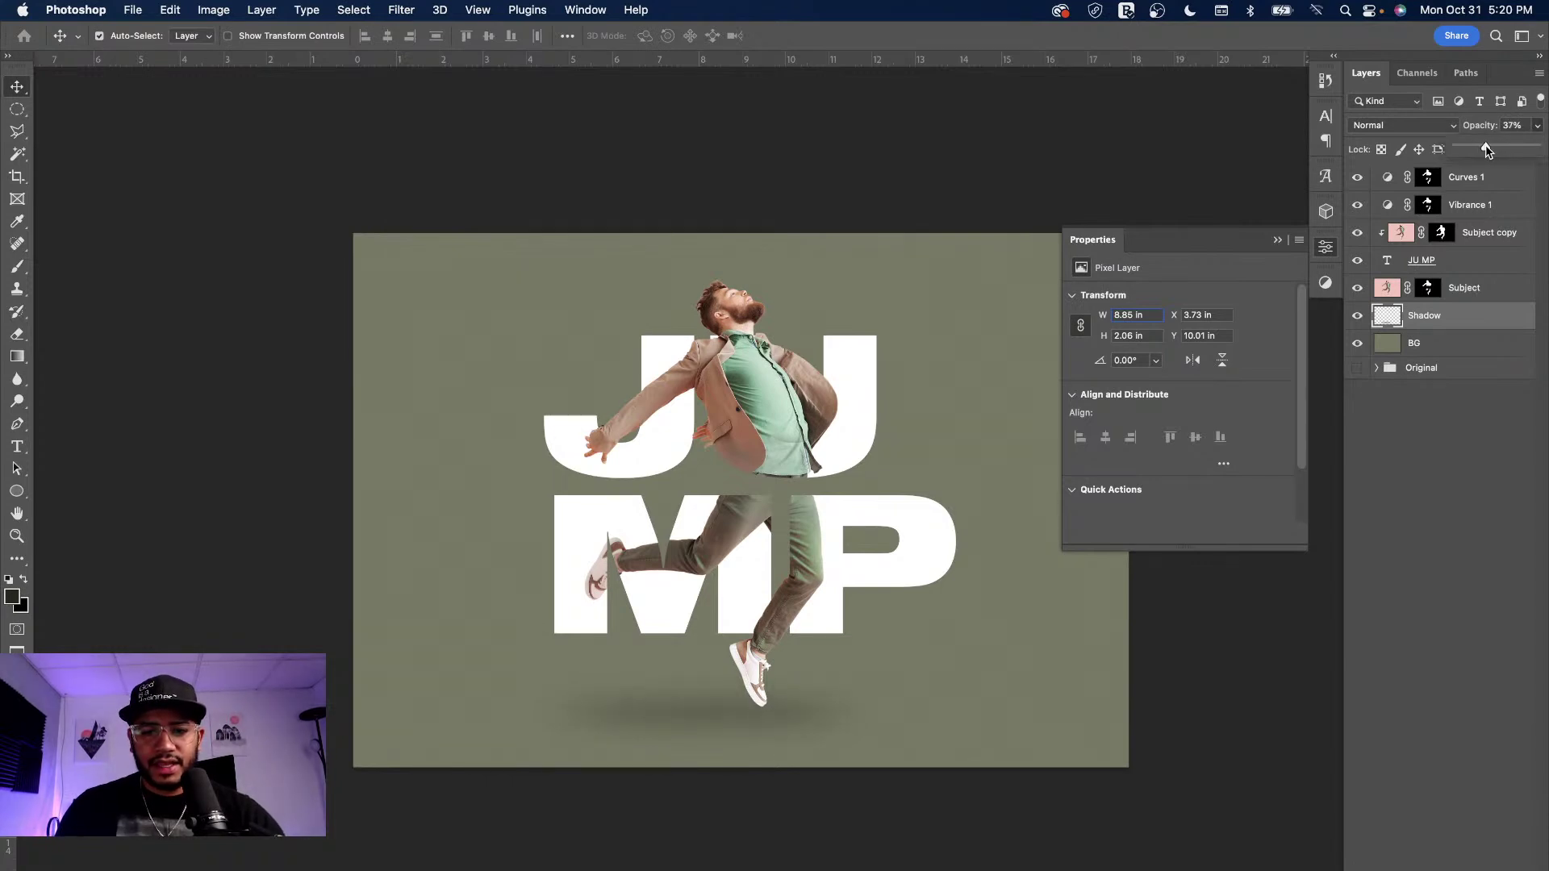
{"action": "left_click", "coordinate": [1326, 247]}
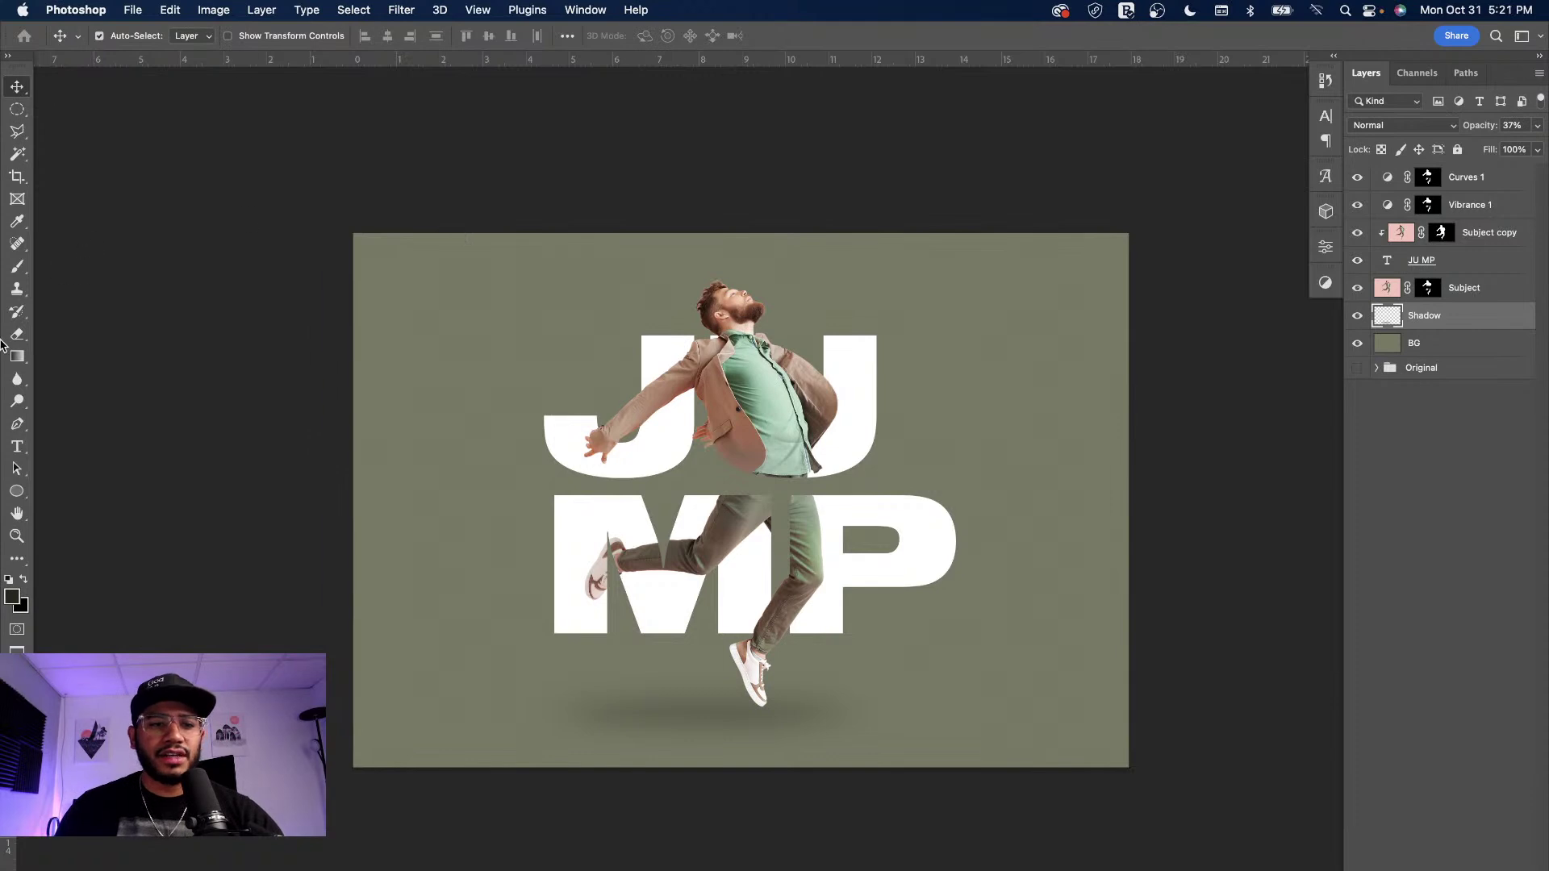
- Create a new layer named Flare above Curves 1
{"action": "left_click", "coordinate": [1489, 180]}
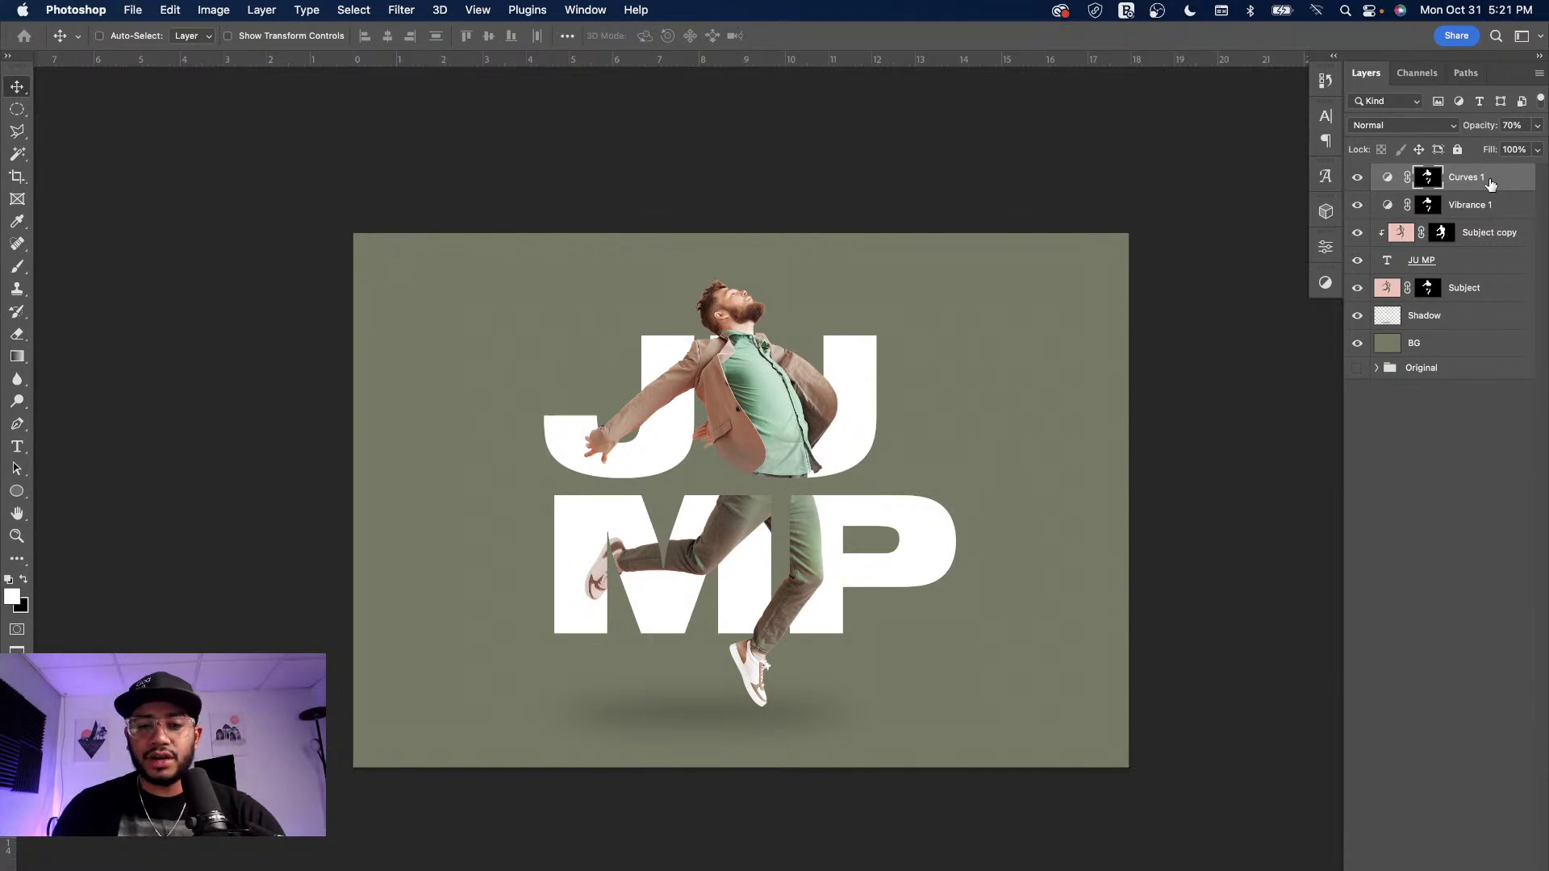
{"action": "key", "text": "super+shift+n"}
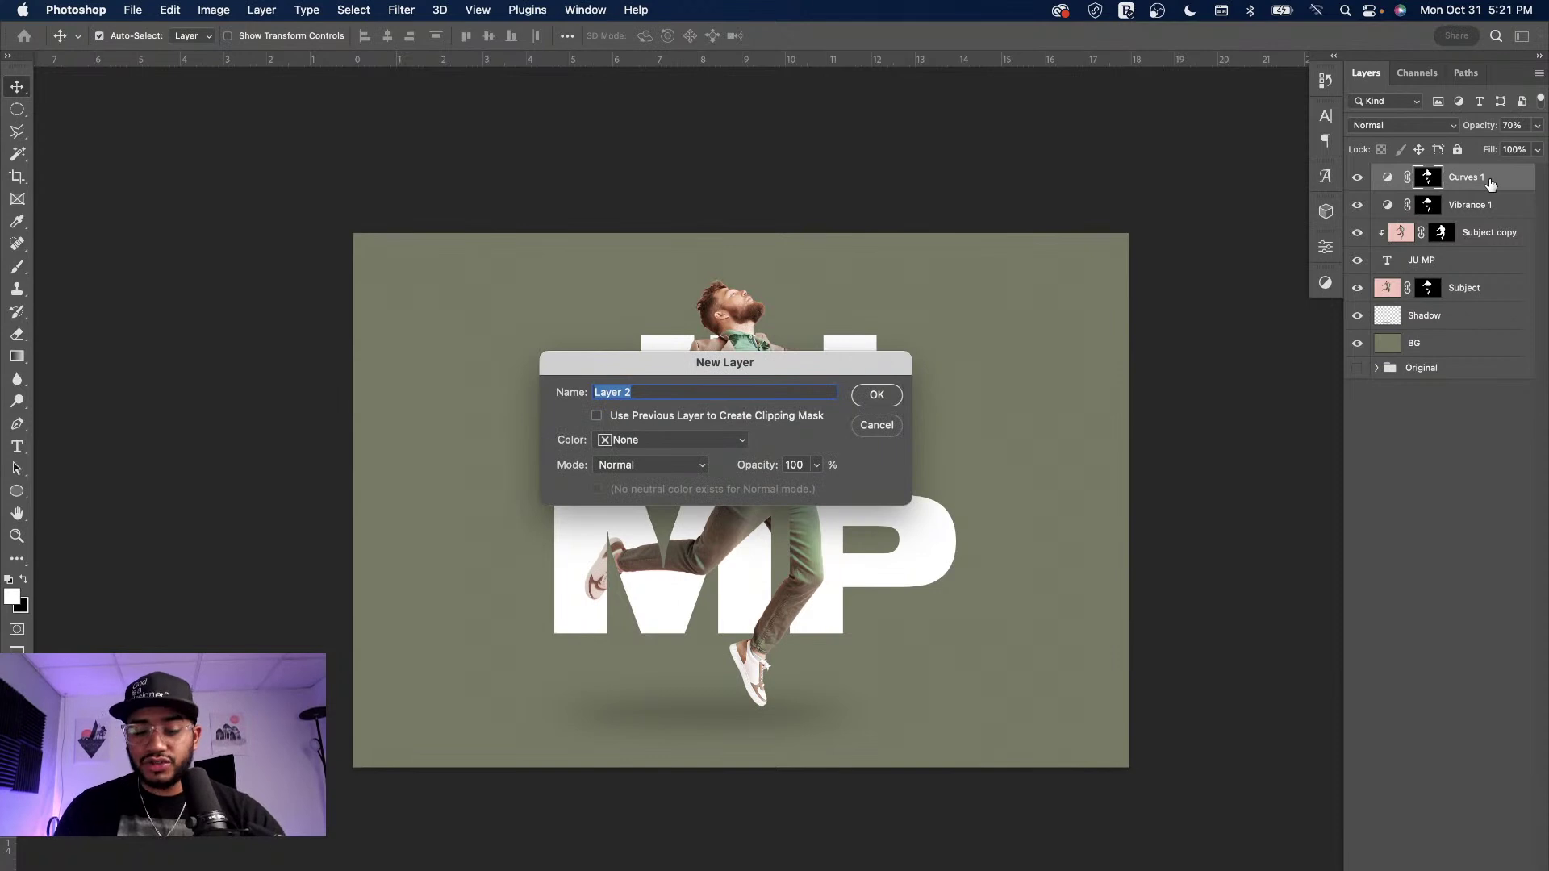
{"action": "type", "text": "Flare"}
{"action": "key", "text": "Return"}
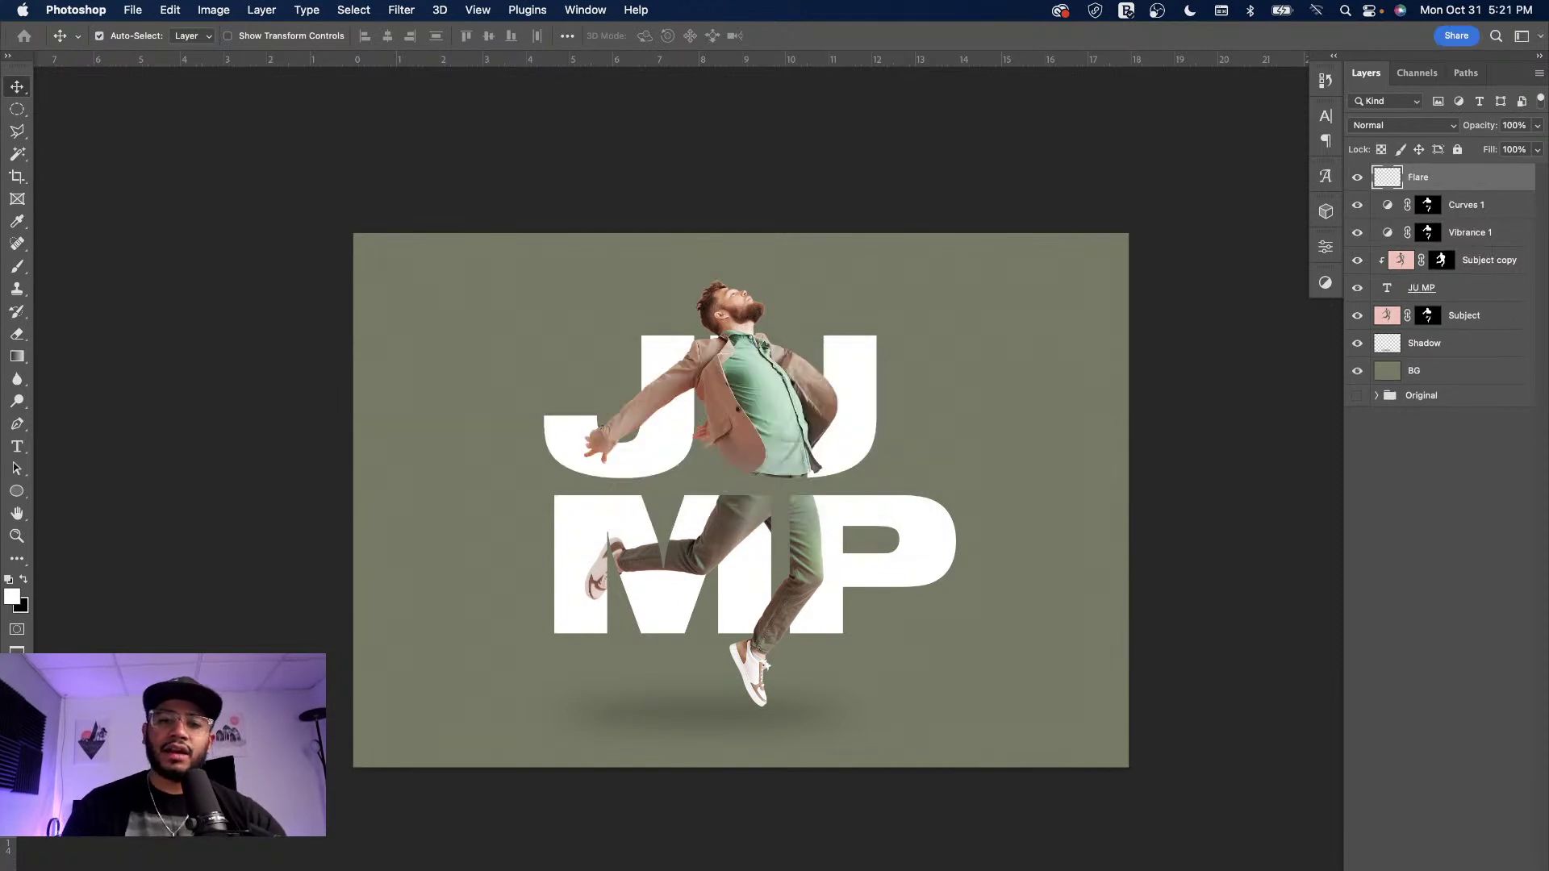
- Fill a large square selection over the man and lettering with black on the Flare layer, and deselect
{"action": "left_click", "coordinate": [17, 109]}
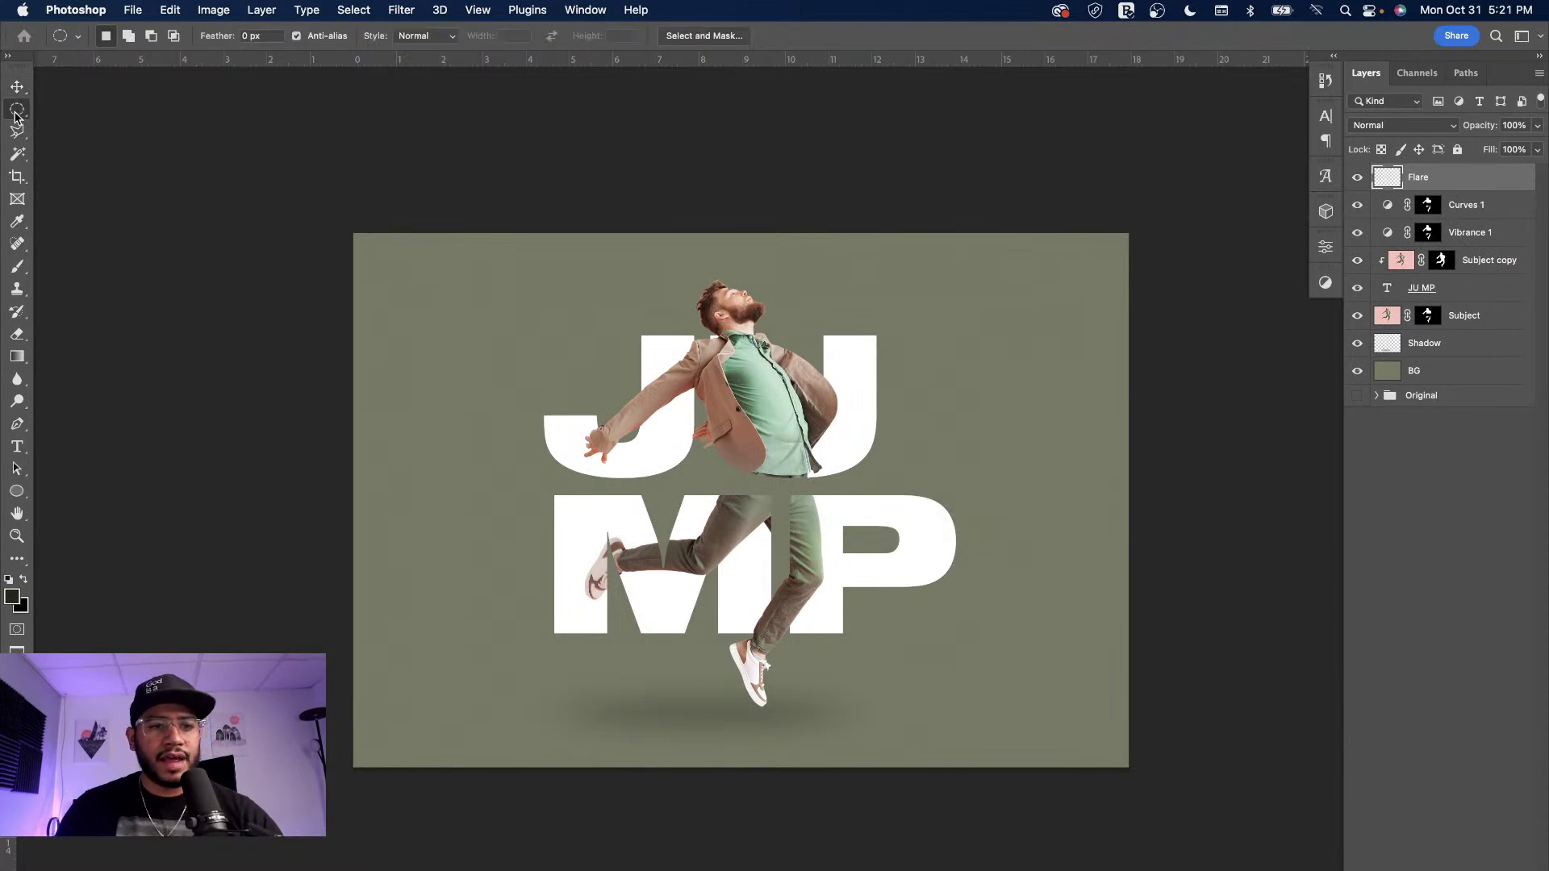
{"action": "left_click", "coordinate": [73, 107]}
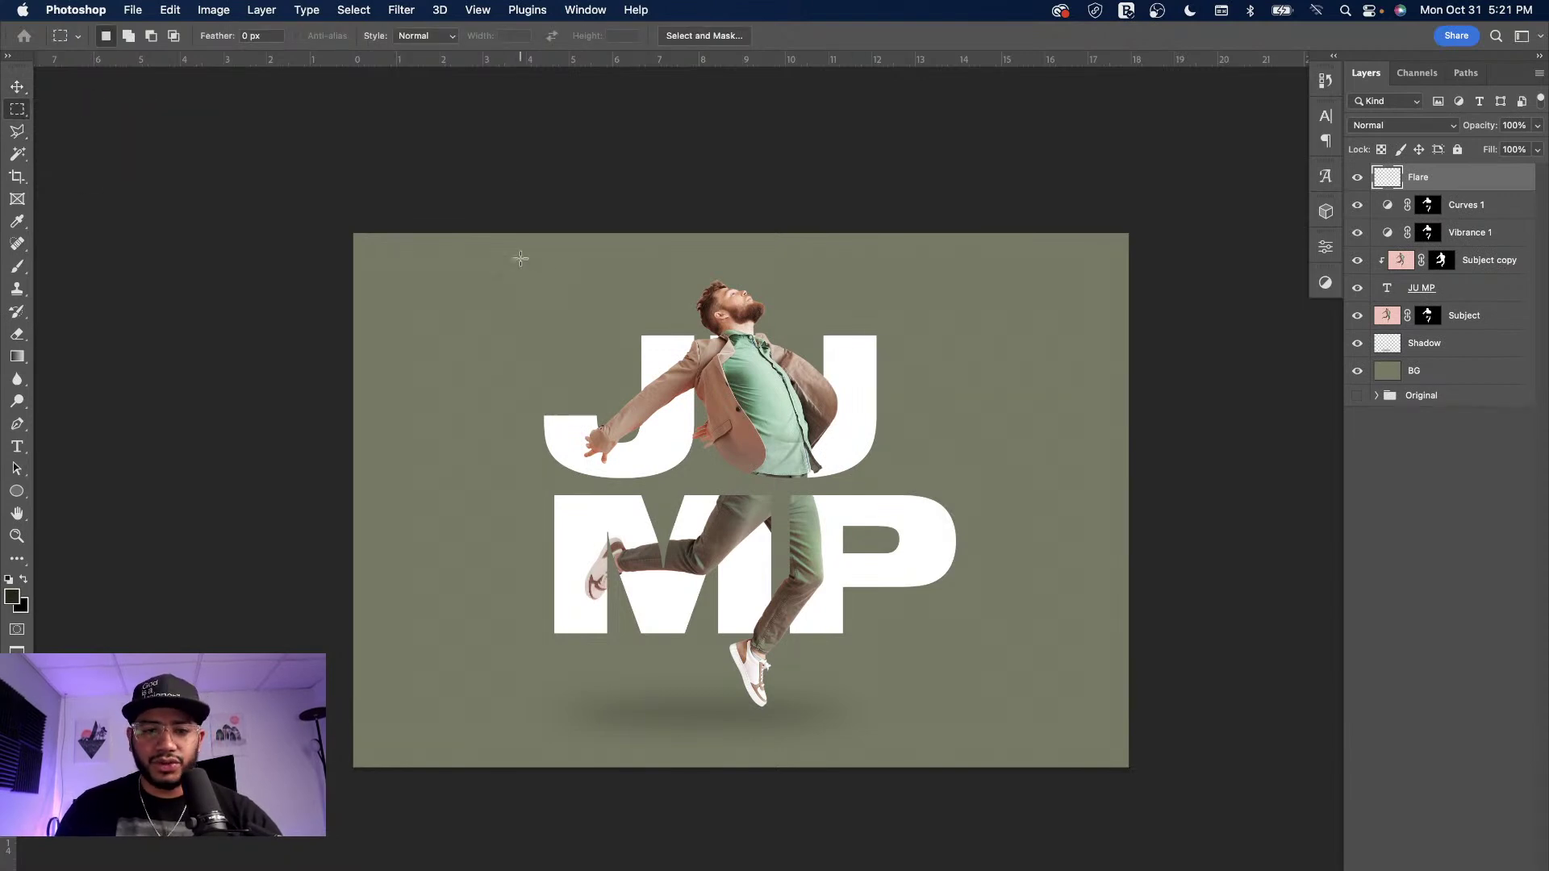
{"action": "left_click_drag", "start_coordinate": [537, 273], "coordinate": [1014, 669]}
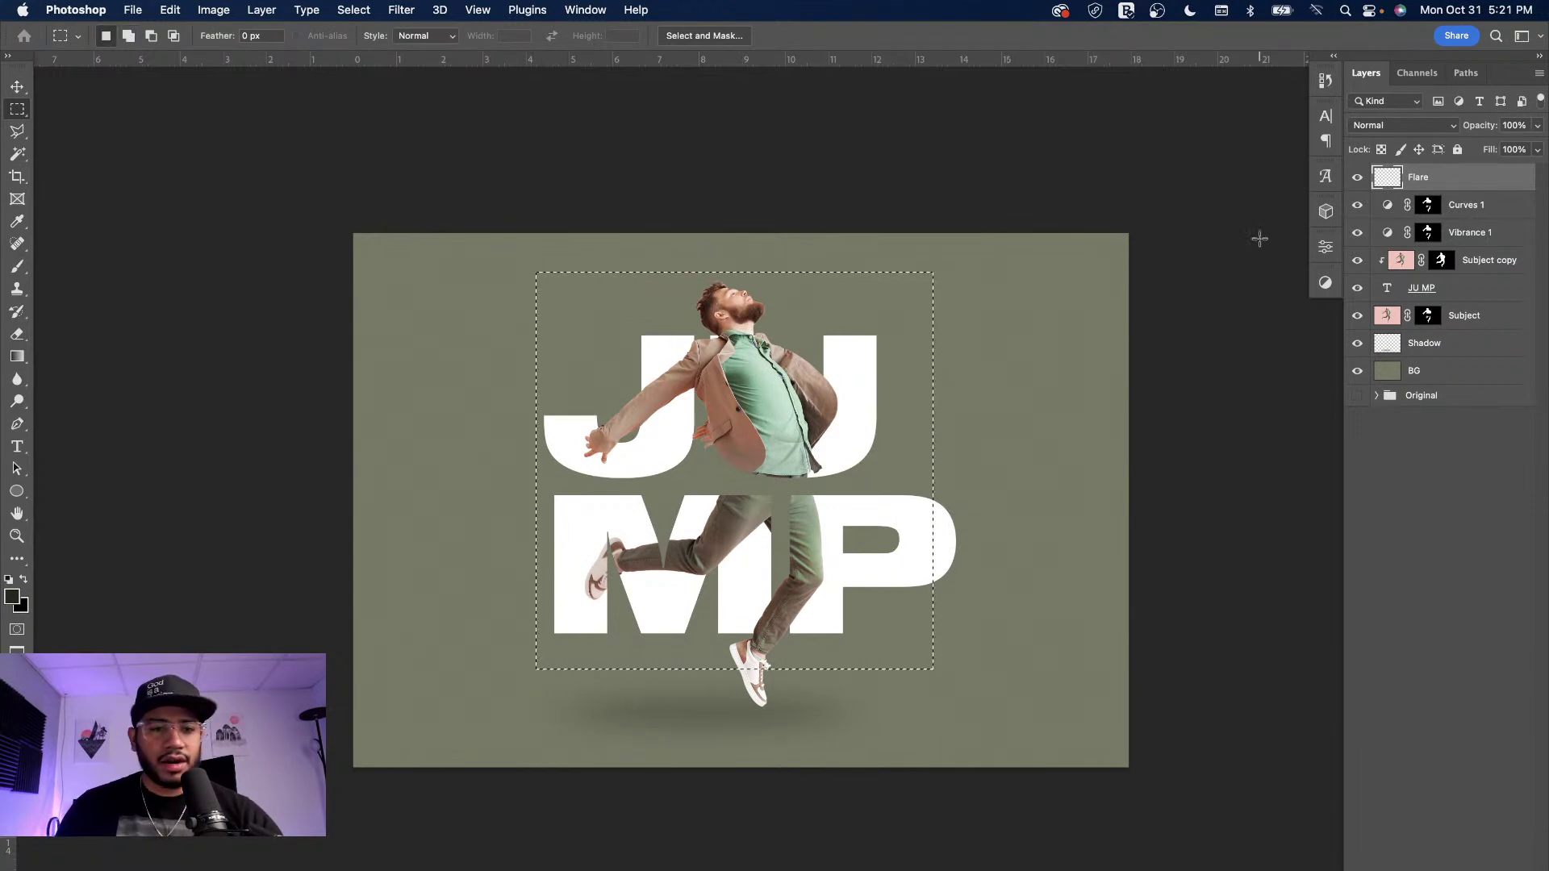
{"action": "key", "text": "d"}
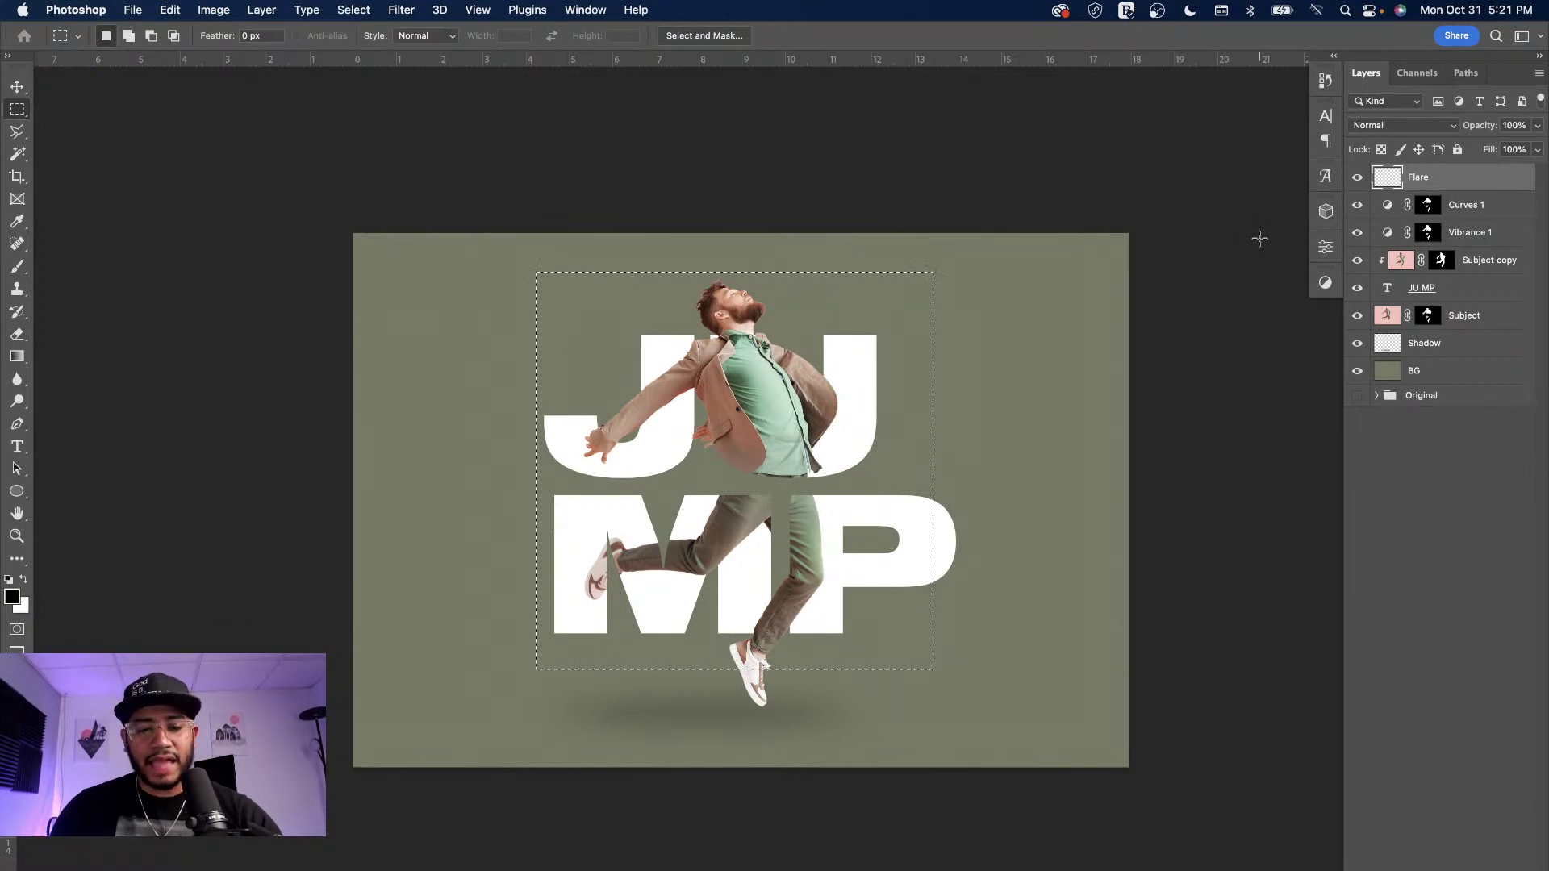
{"action": "key", "text": "alt+BackSpace"}
{"action": "key", "text": "super+d"}
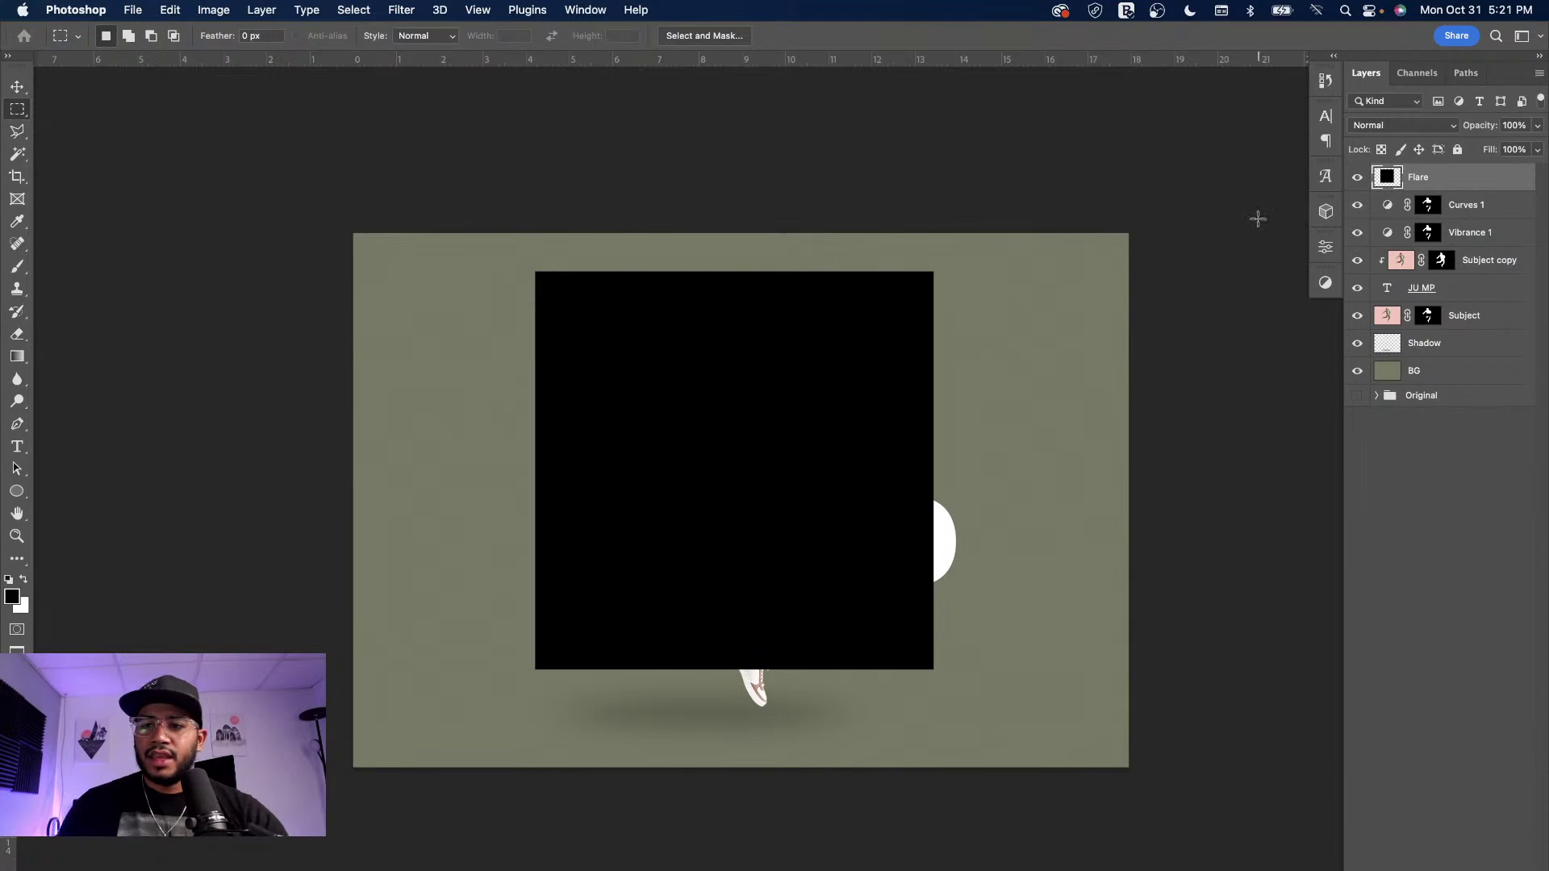
- Start a Lens Flare filter on the black square, compare the lens types and choose 50-300mm Zoom
{"action": "left_click", "coordinate": [411, 12]}
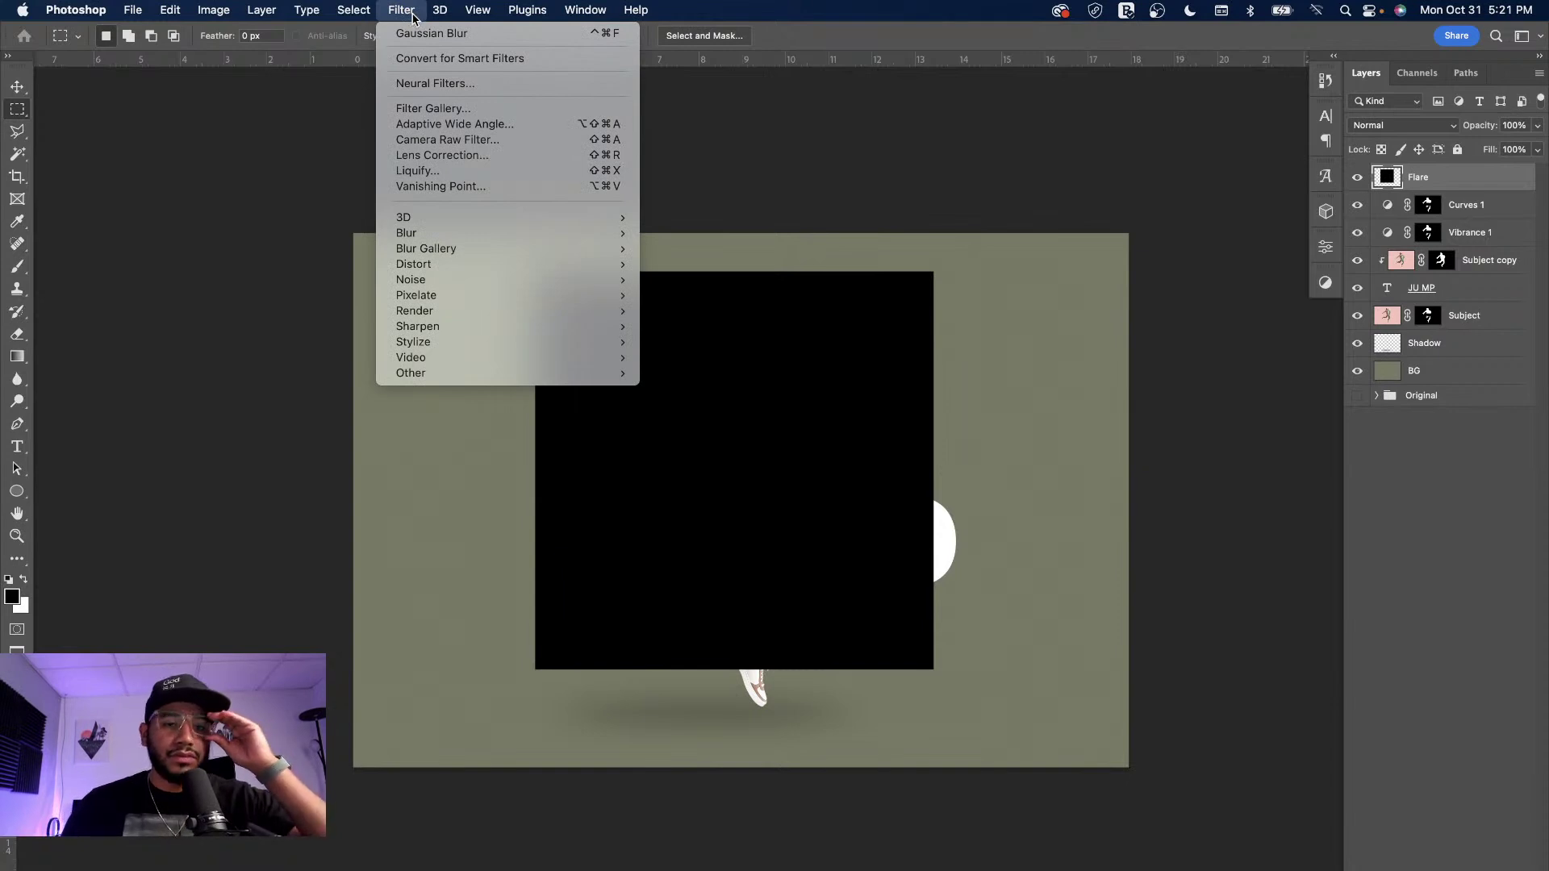
{"action": "mouse_move", "coordinate": [571, 311]}
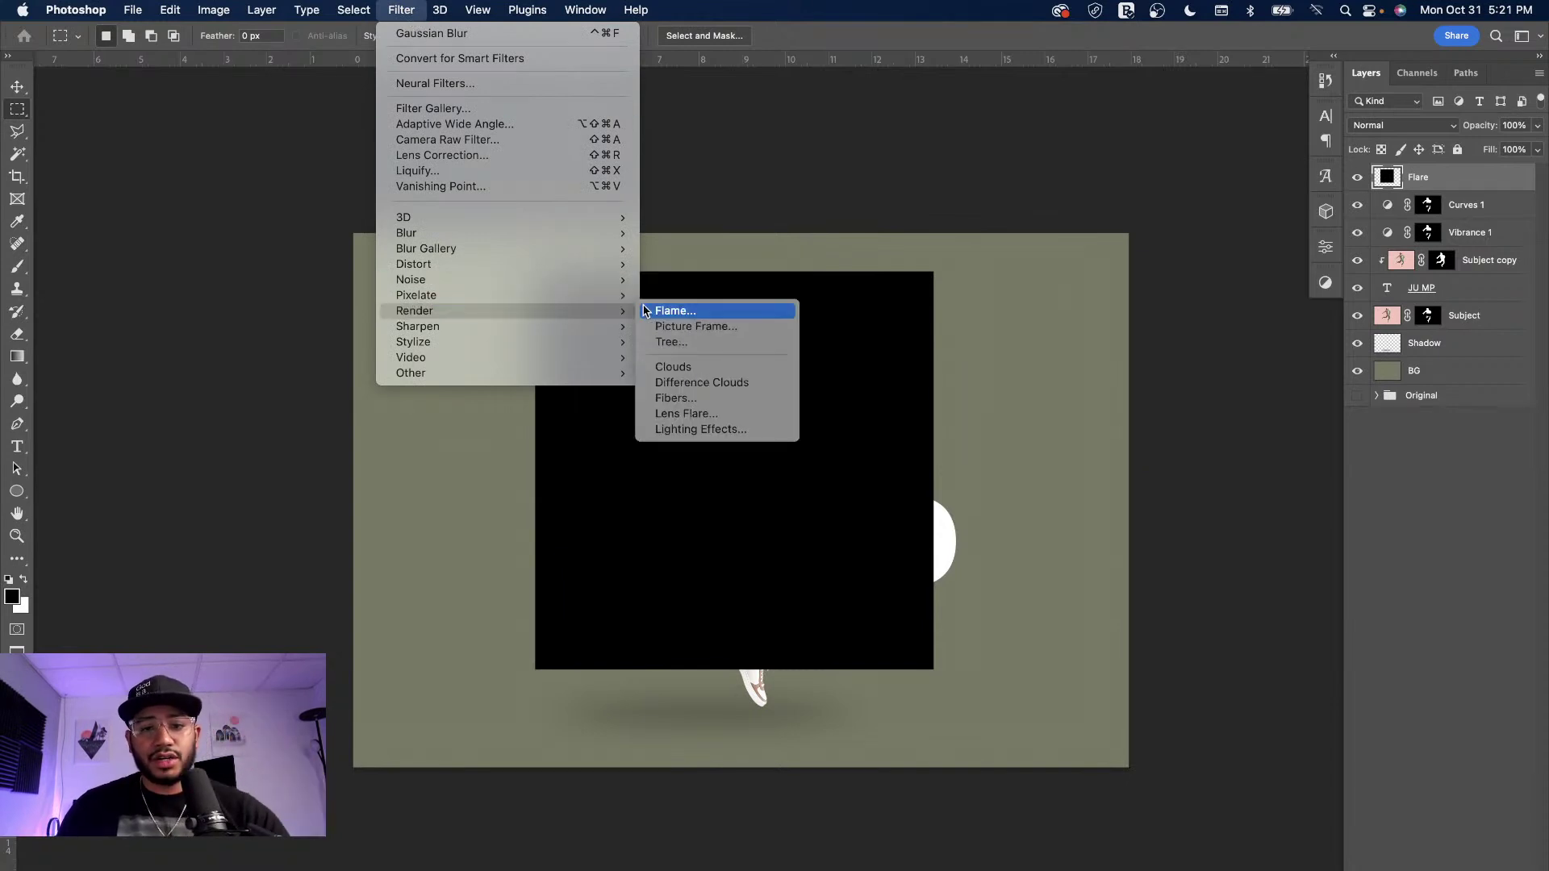
{"action": "left_click", "coordinate": [710, 417]}
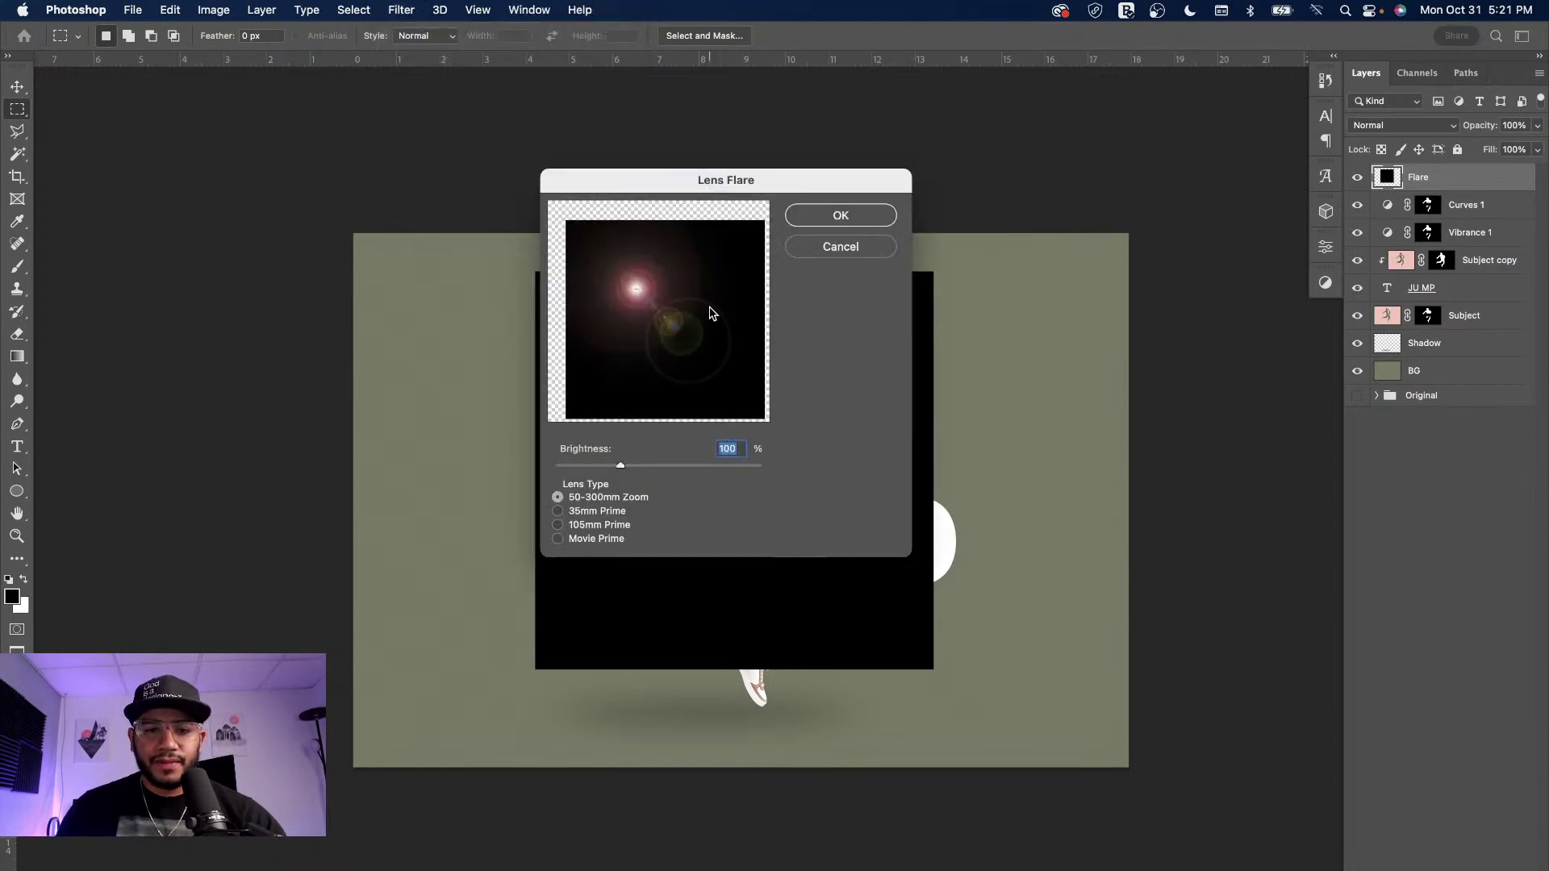
{"action": "left_click_drag", "start_coordinate": [637, 295], "coordinate": [637, 295]}
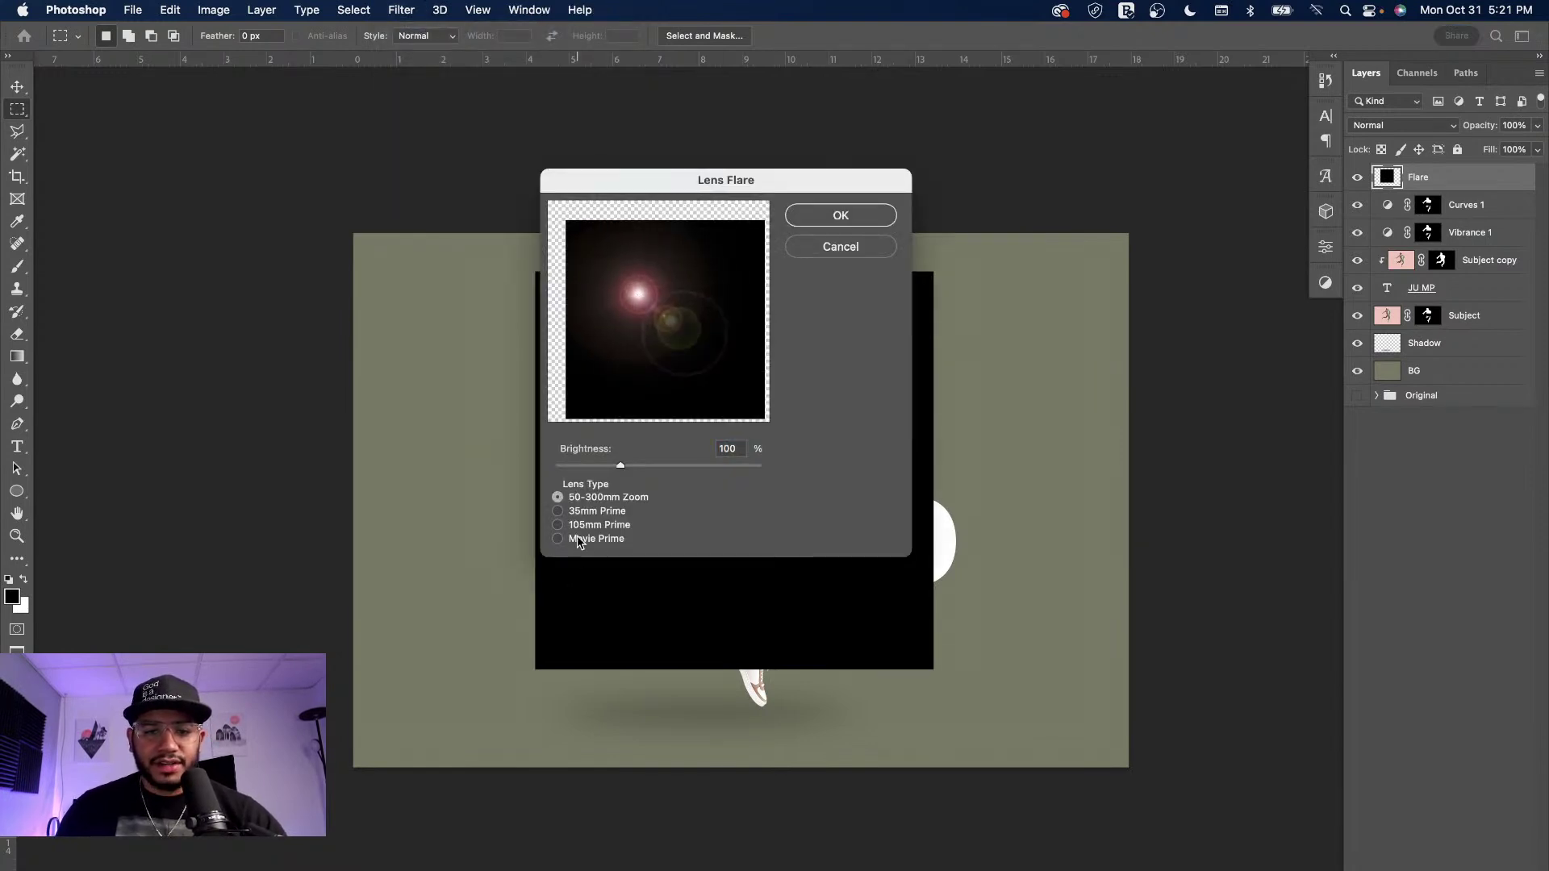
{"action": "left_click", "coordinate": [557, 512]}
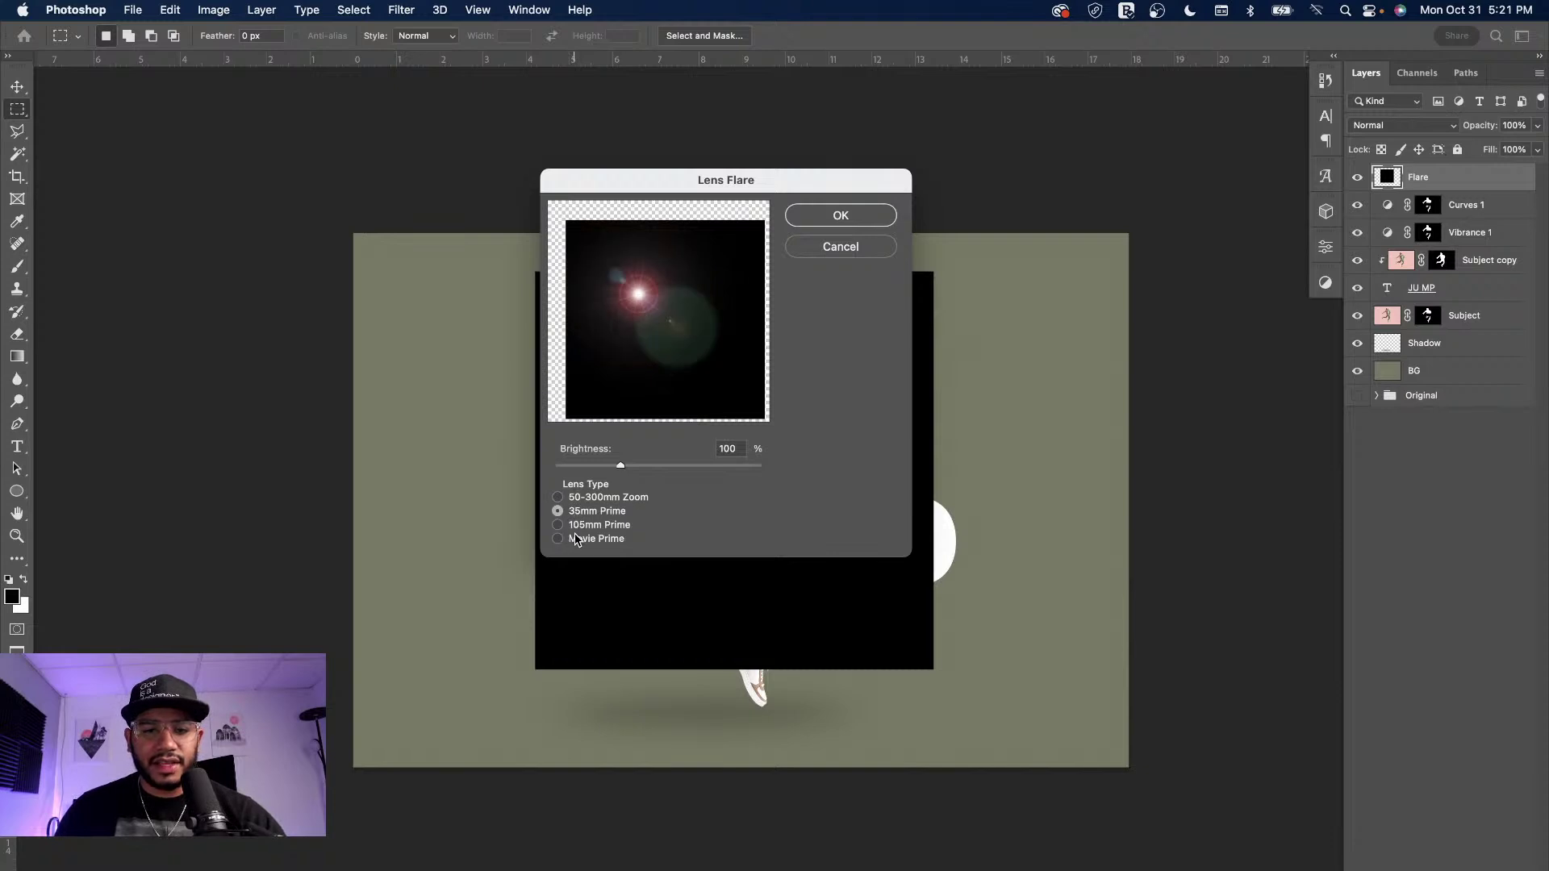
{"action": "left_click", "coordinate": [578, 526]}
{"action": "left_click", "coordinate": [578, 540]}
{"action": "left_click", "coordinate": [584, 500]}
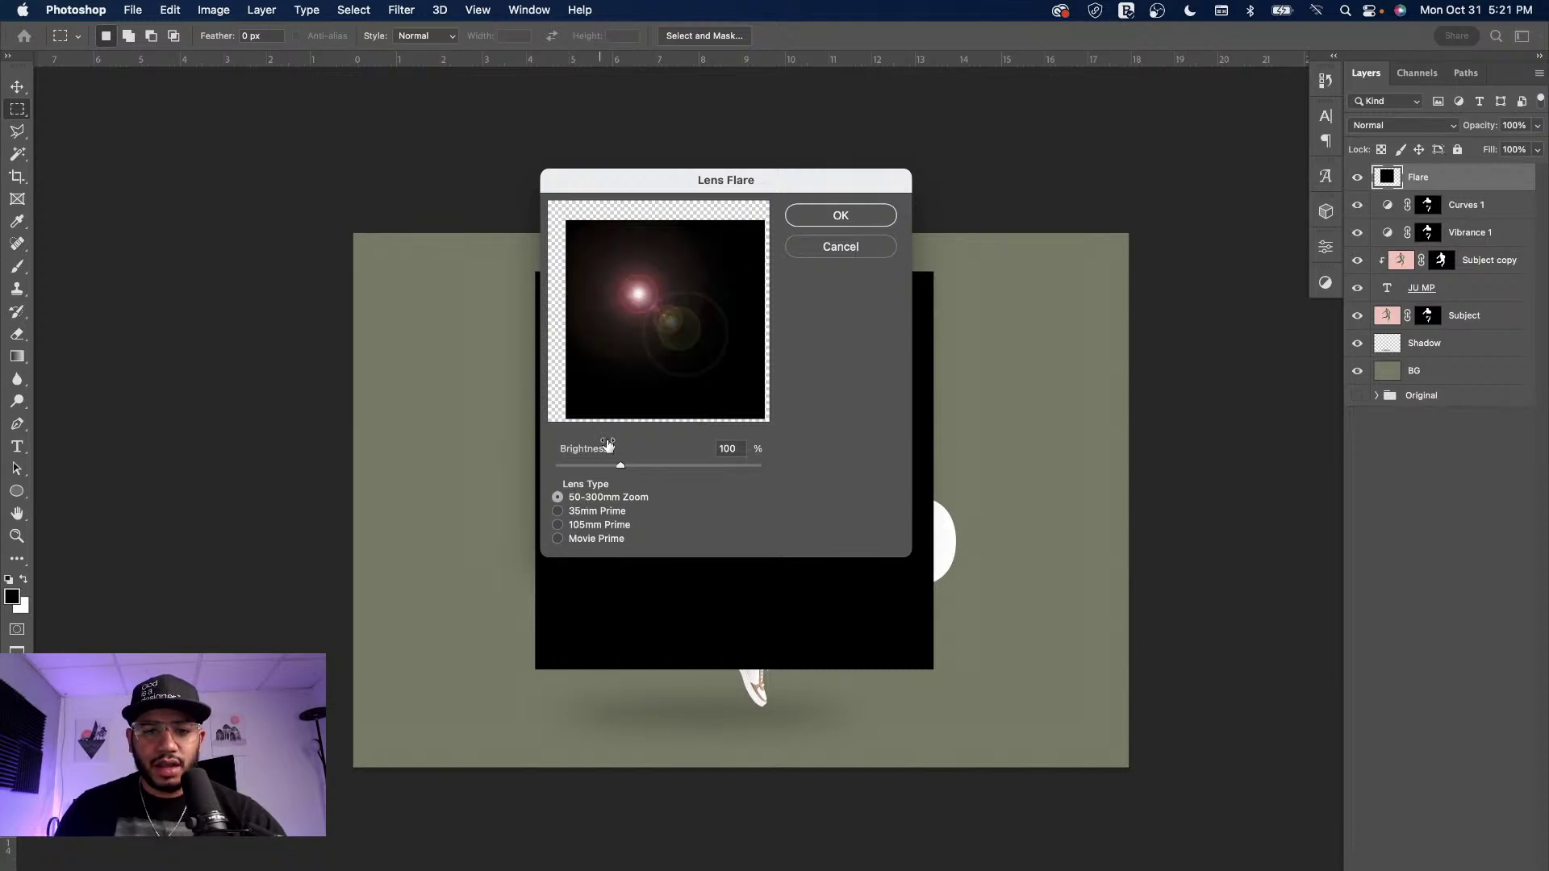
- Set the lens flare's brightness to 90%, place its centre in the upper right part of the black square and apply it
{"action": "left_click", "coordinate": [619, 467]}
{"action": "left_click_drag", "start_coordinate": [619, 471], "coordinate": [612, 466]}
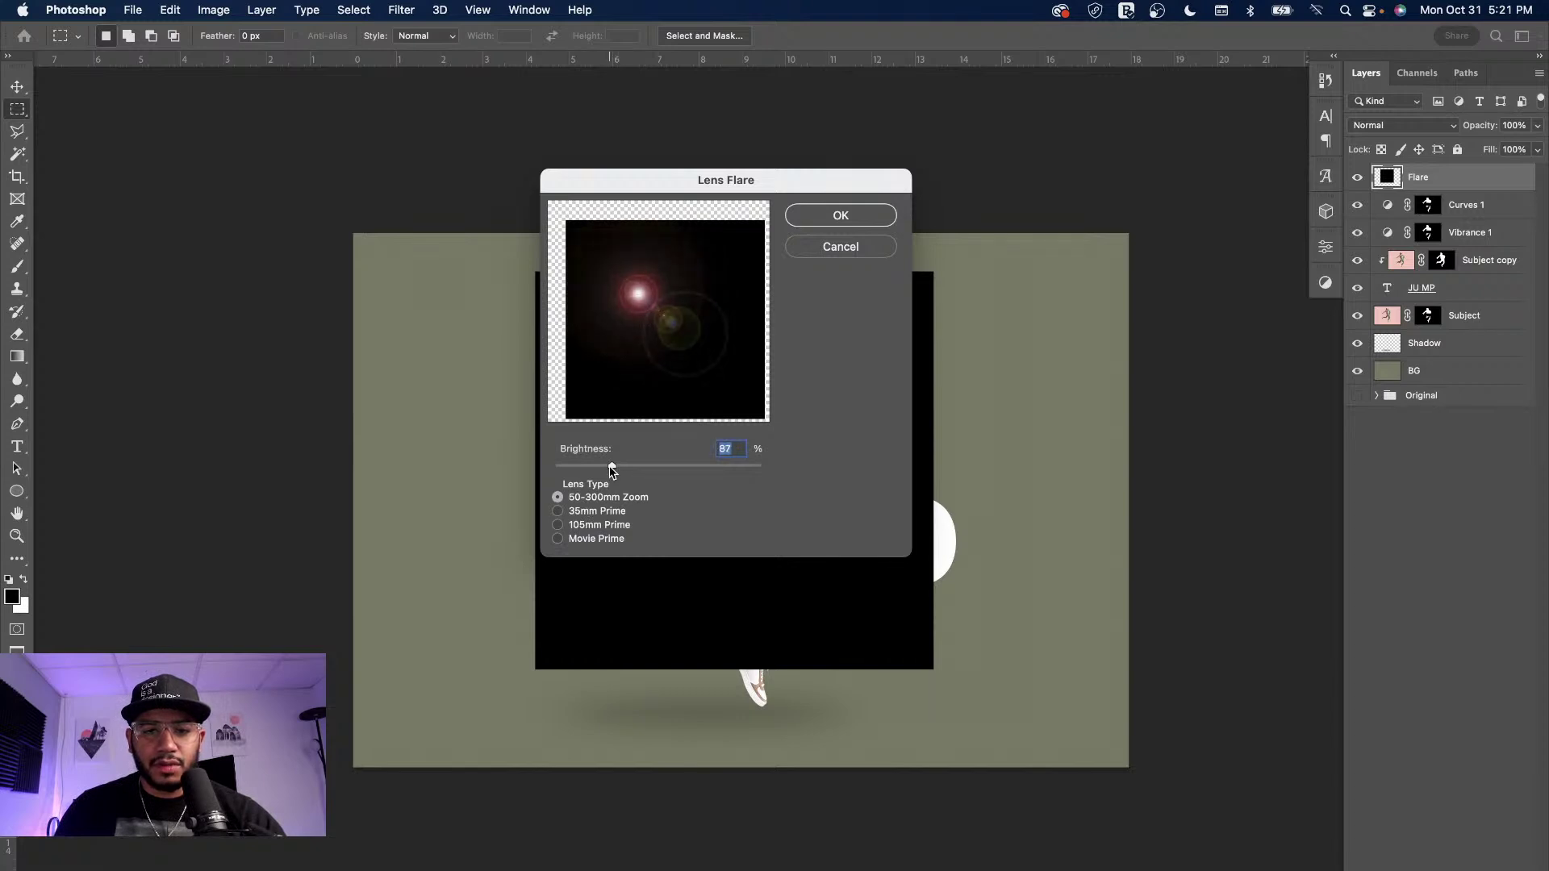
{"action": "left_click_drag", "start_coordinate": [641, 299], "coordinate": [688, 285]}
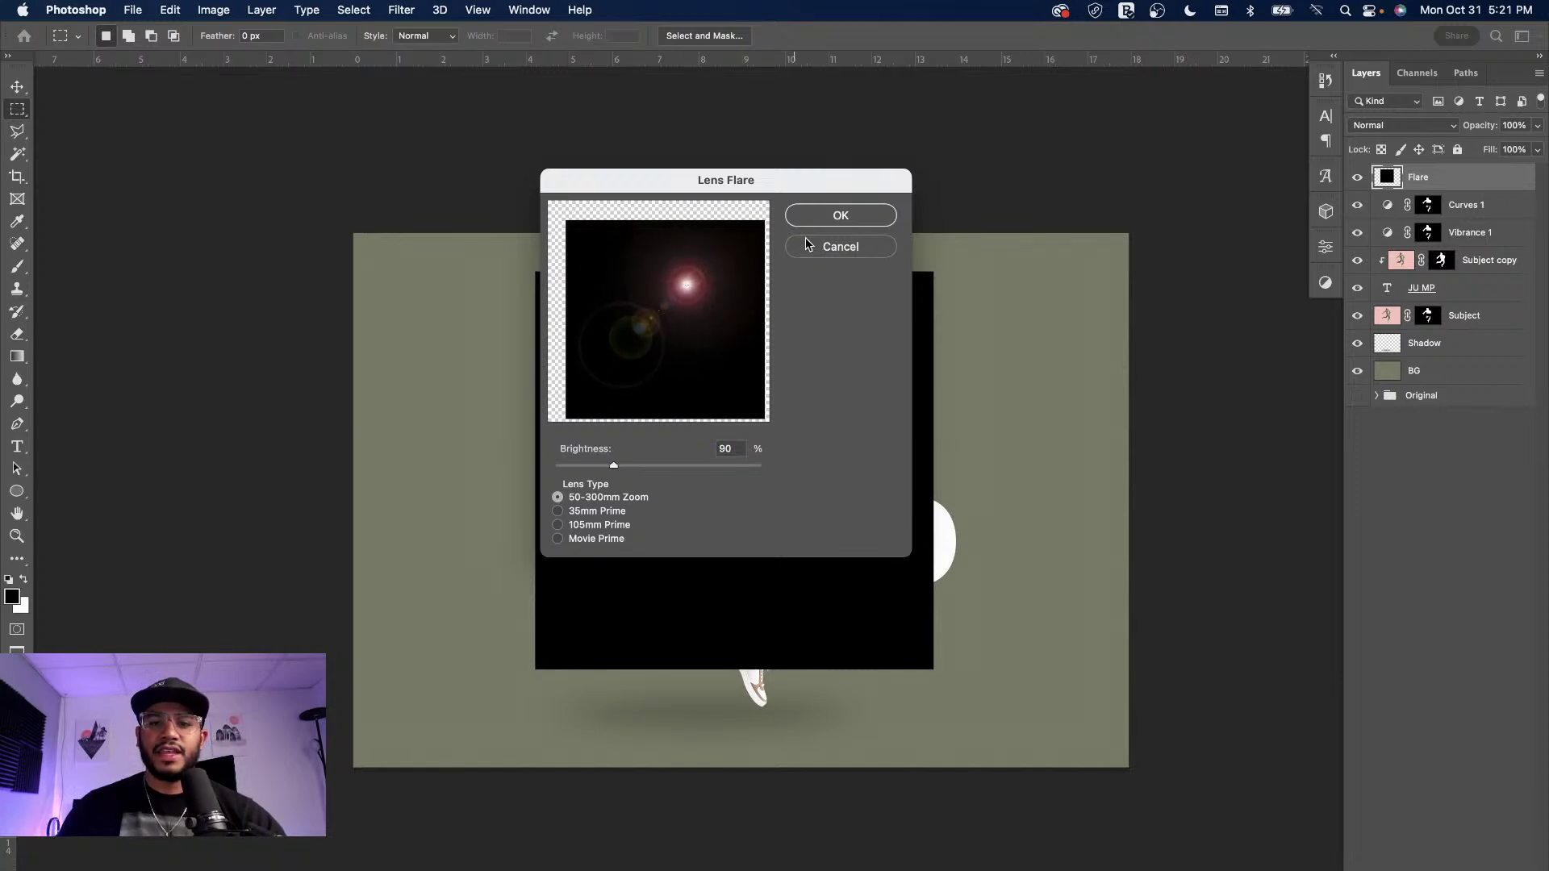
{"action": "left_click", "coordinate": [835, 216]}
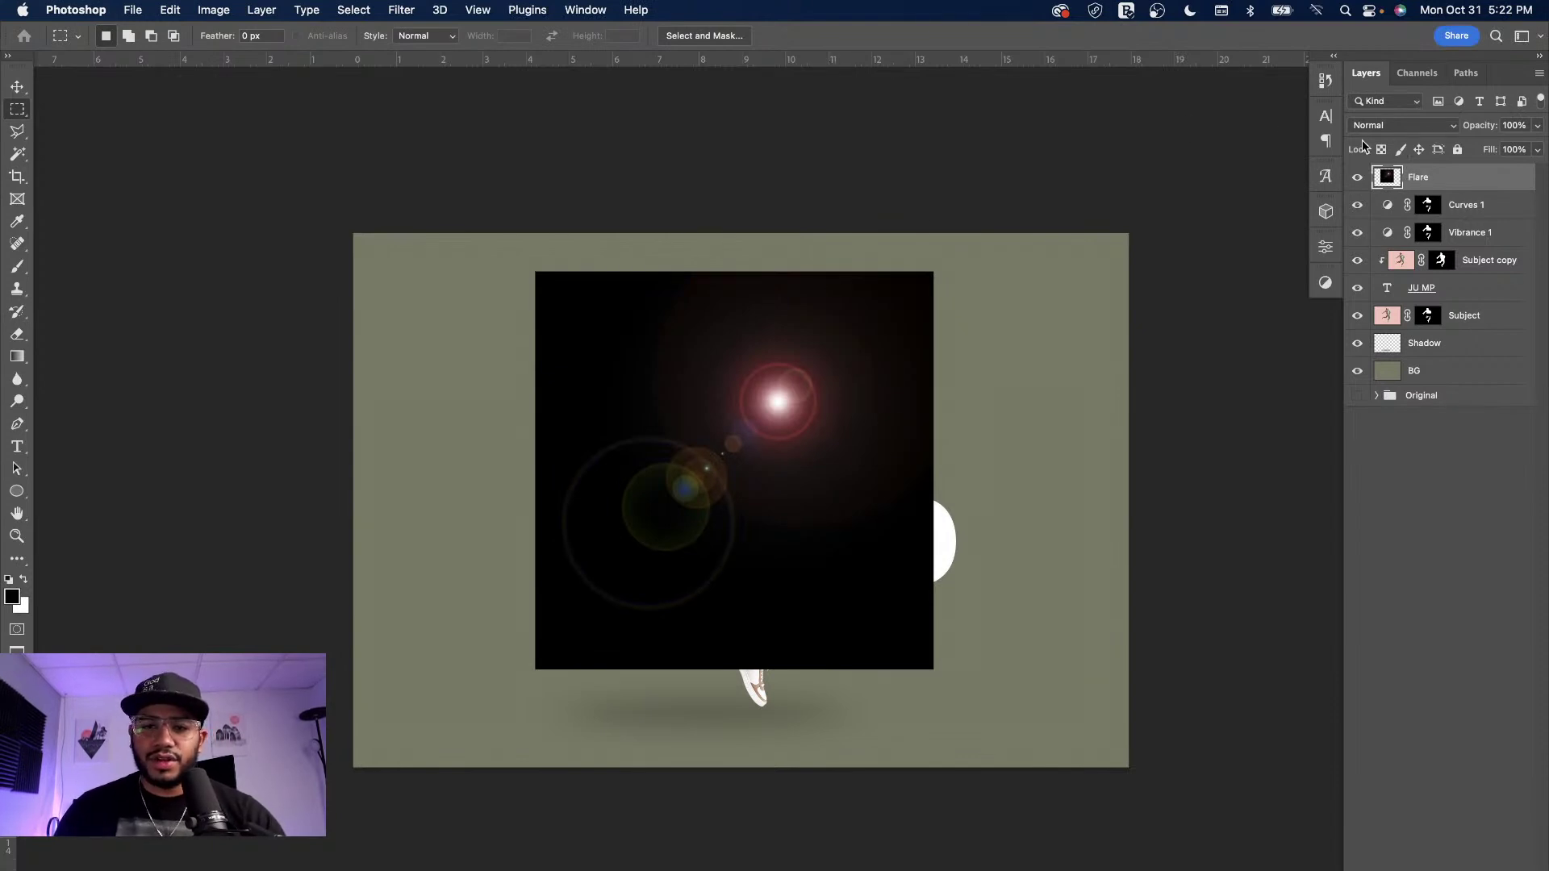
- Blend the Flare layer with Screen, enlarge it to about 123% and place its glow at the top of the letter U
{"action": "left_click", "coordinate": [1403, 127]}
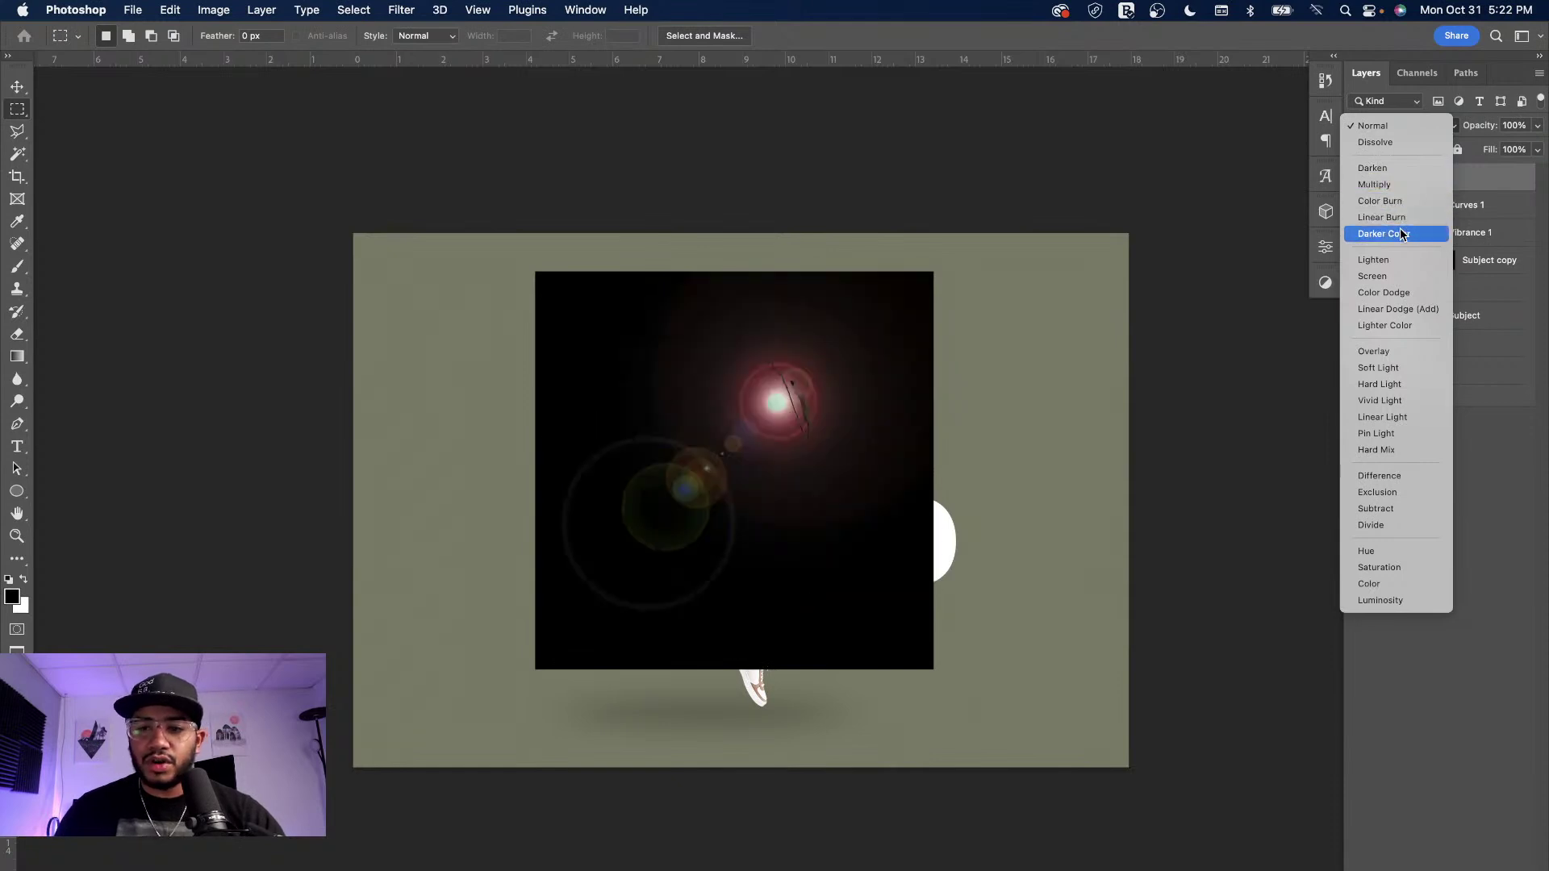
{"action": "left_click", "coordinate": [1389, 278]}
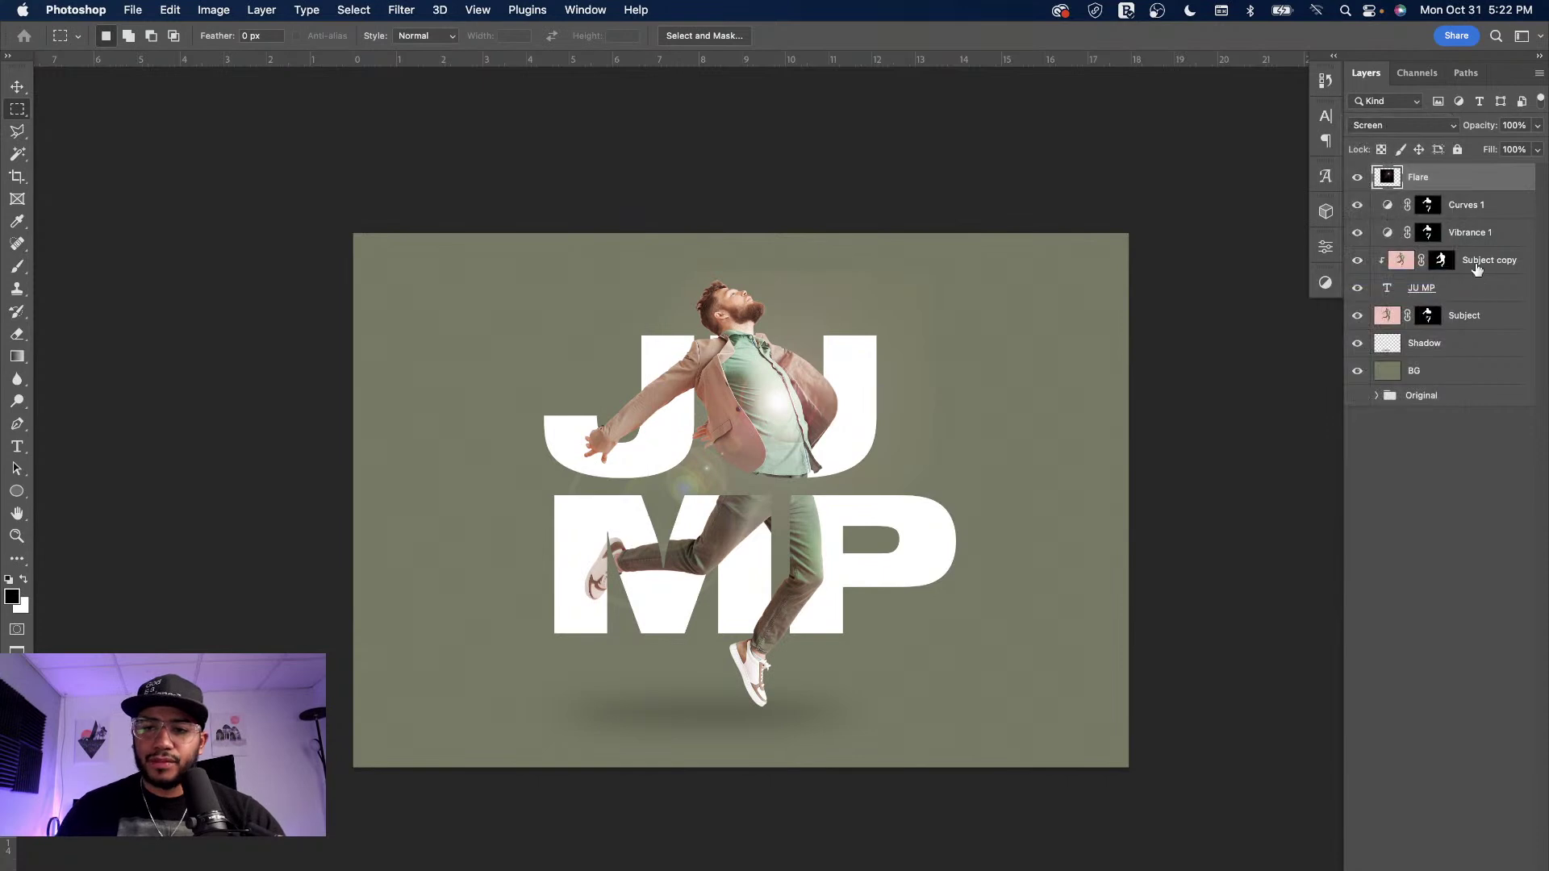
{"action": "key", "text": "super+t"}
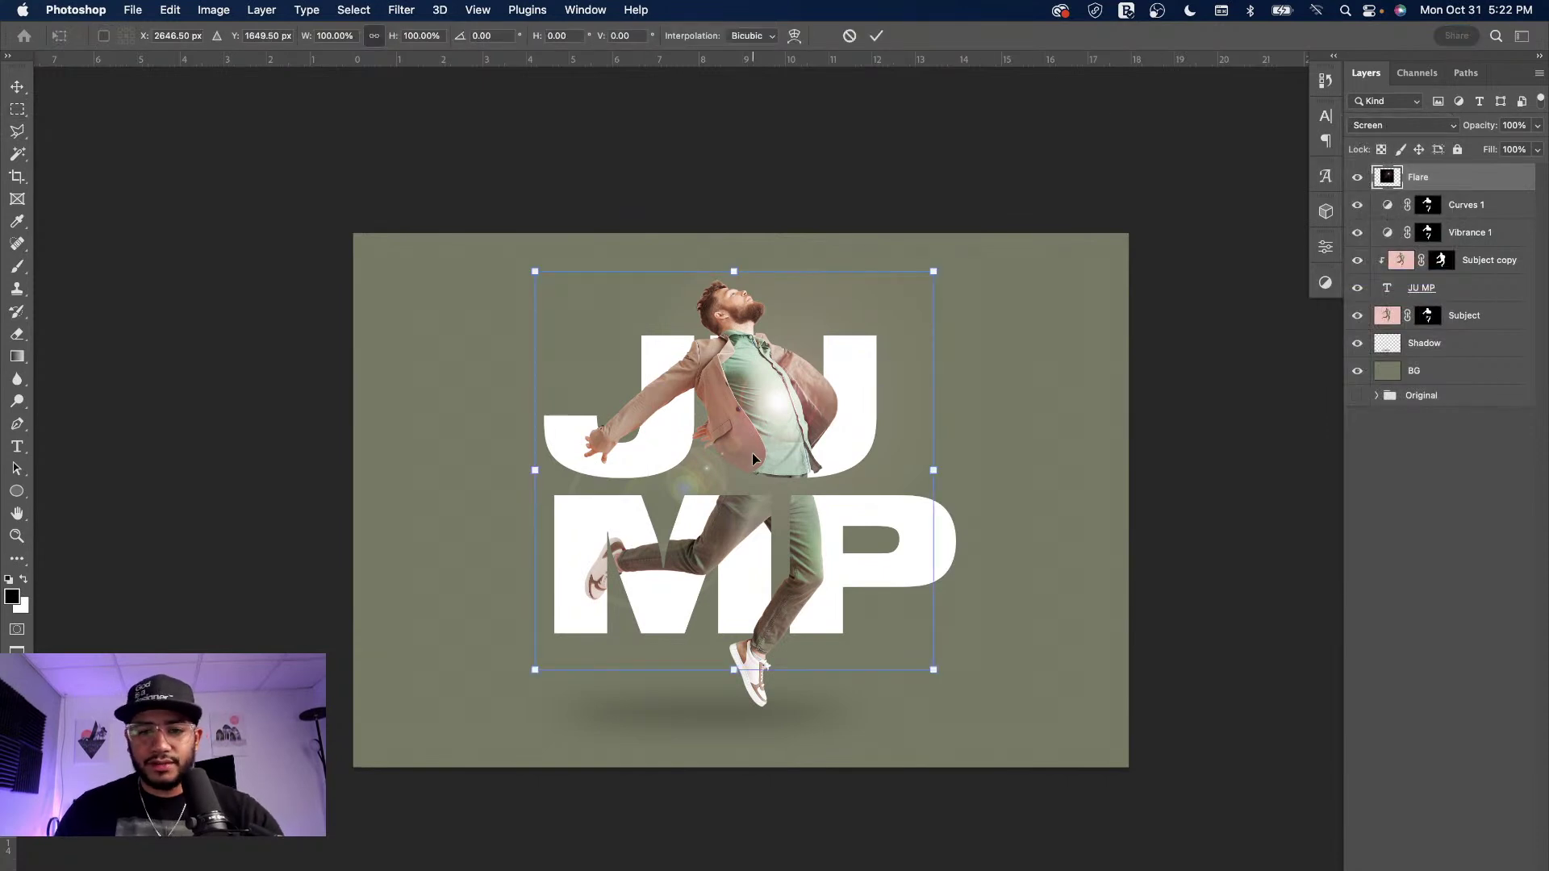
{"action": "left_click_drag", "start_coordinate": [804, 420], "coordinate": [852, 358]}
{"action": "left_click_drag", "start_coordinate": [584, 607], "coordinate": [488, 697]}
{"action": "left_click_drag", "start_coordinate": [839, 389], "coordinate": [871, 374]}
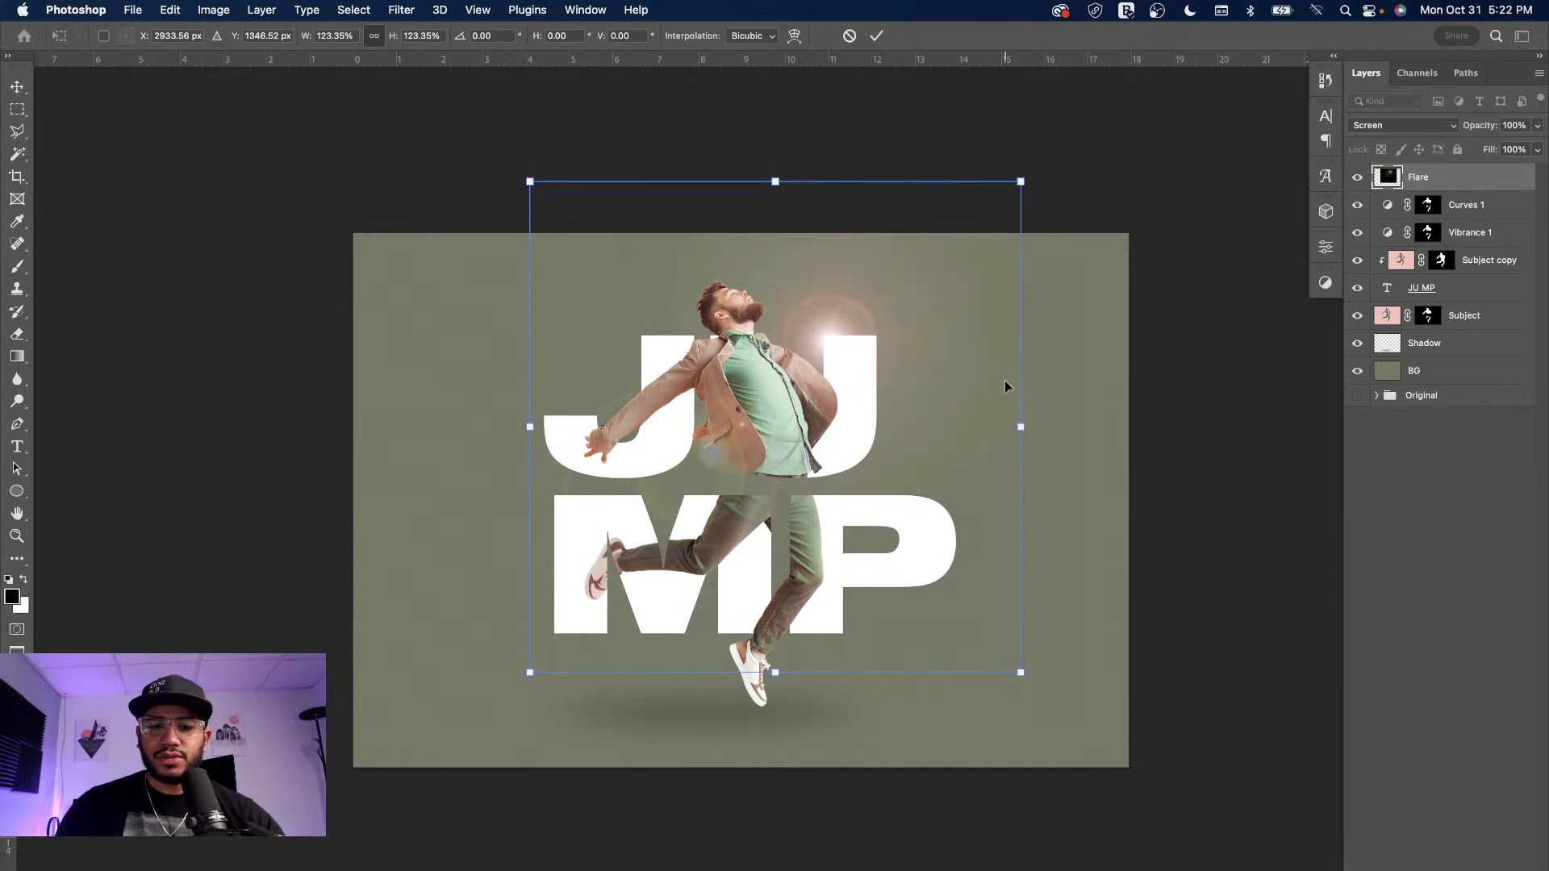
{"action": "key", "text": "Return"}
{"action": "key", "text": "m"}
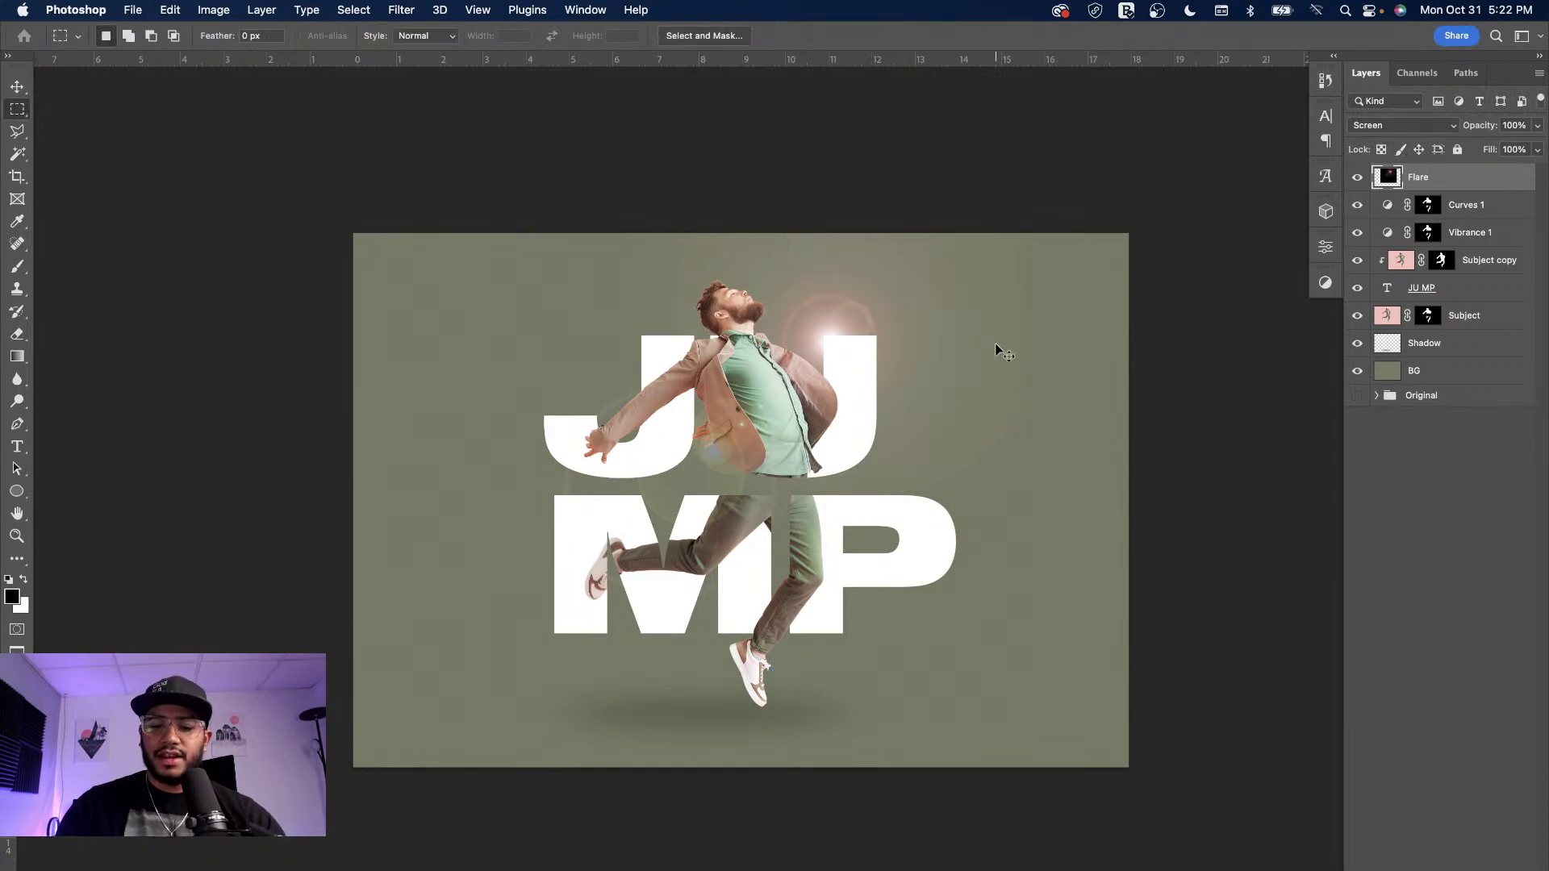
- Apply Levels to the Flare layer with input black at 25 and input white at 234 to remove its visible edges
{"action": "key", "text": "super+plus"}
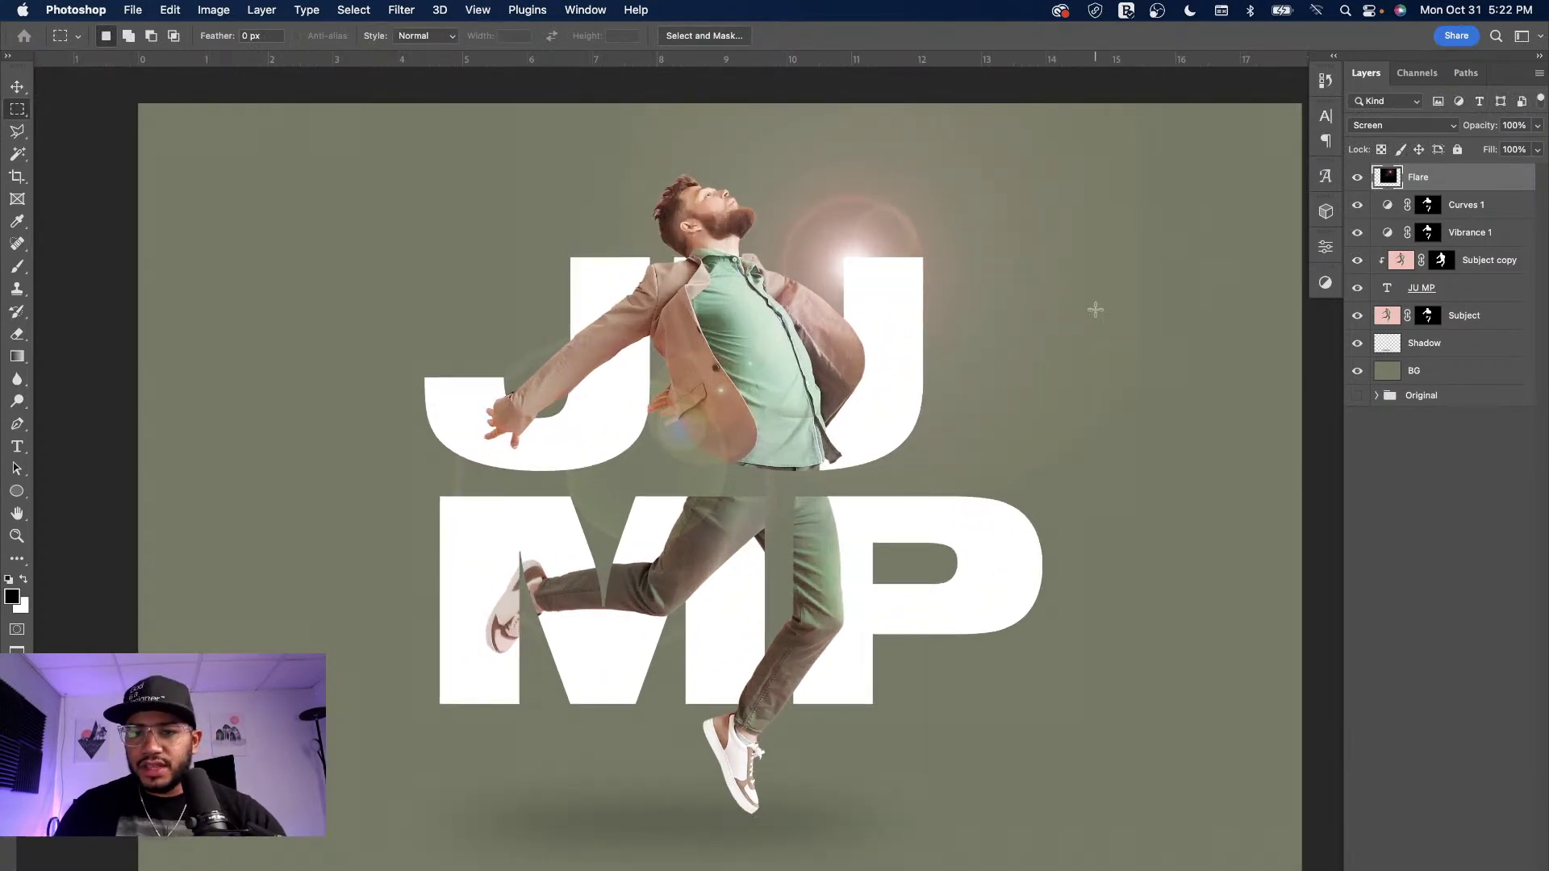
{"action": "key", "text": "super+plus"}
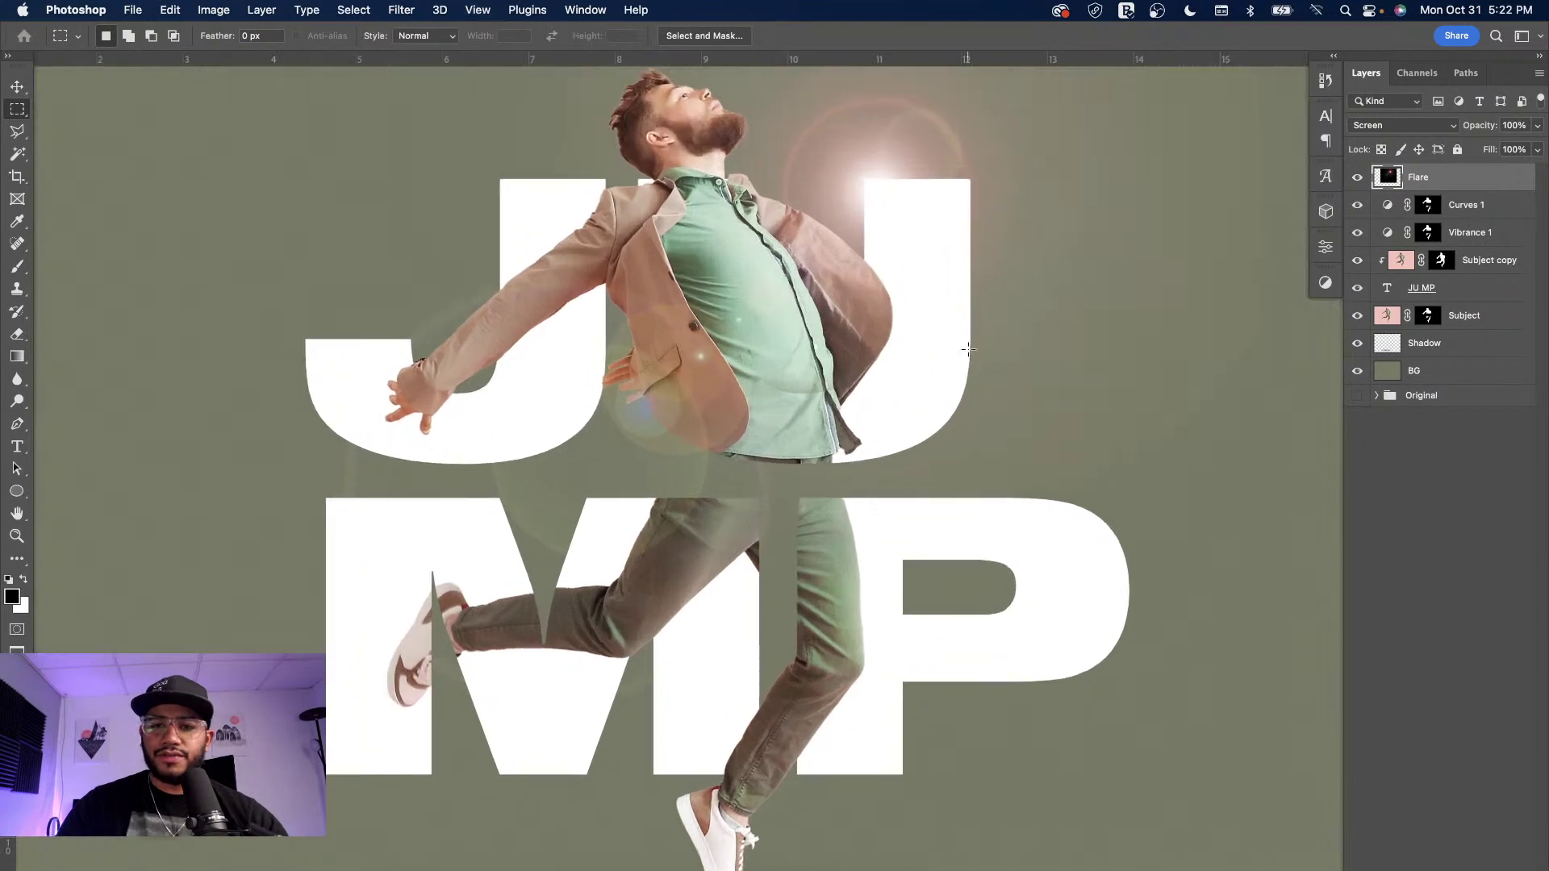
{"action": "left_click_drag", "start_coordinate": [1065, 282], "coordinate": [882, 511]}
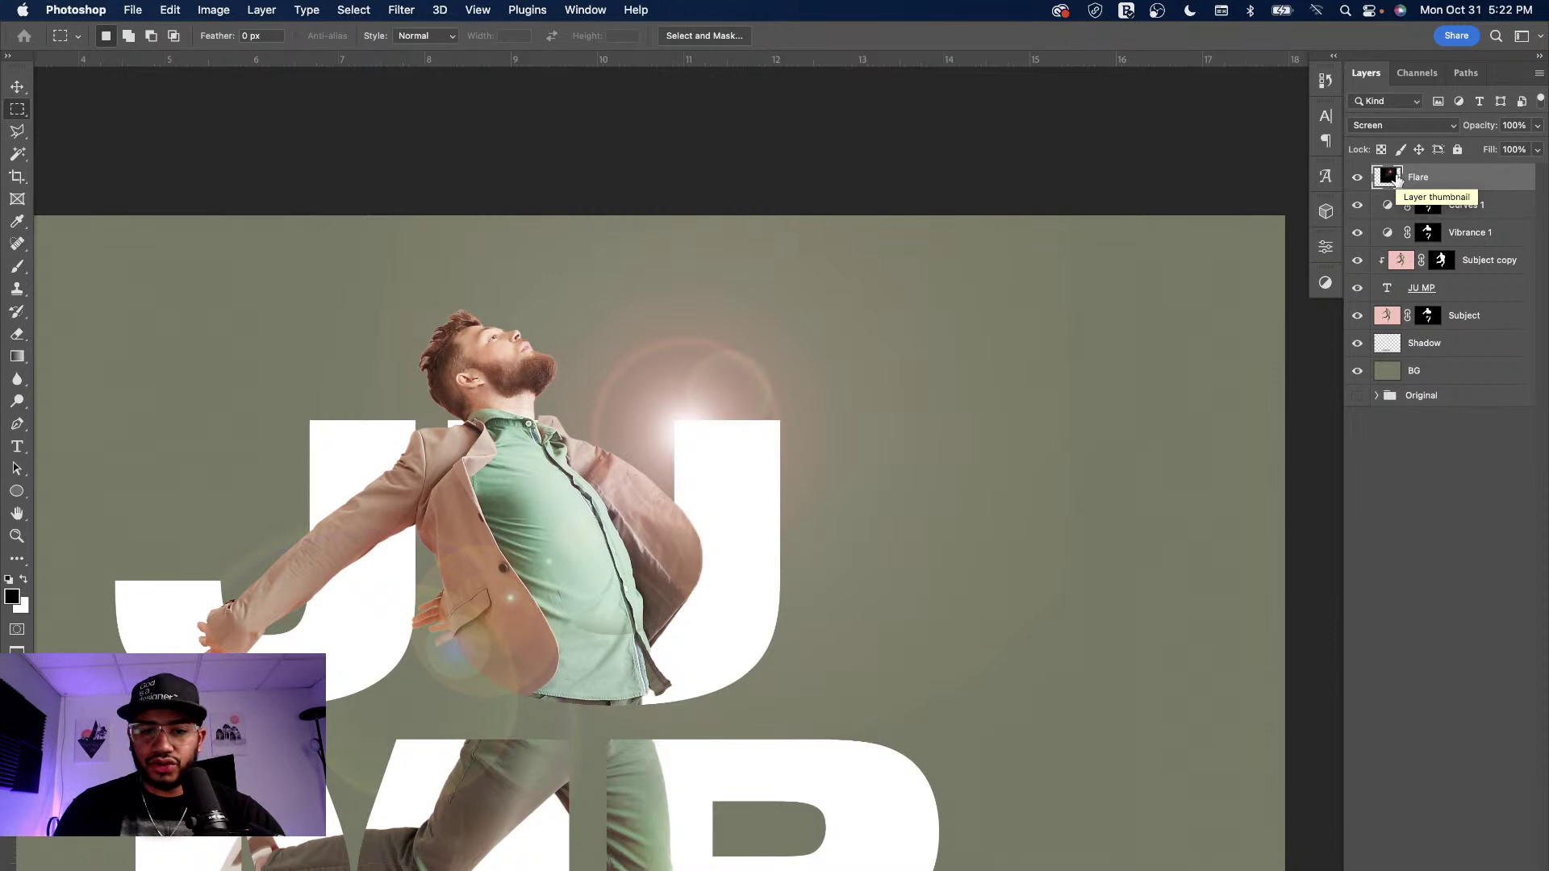
{"action": "key", "text": "super+l"}
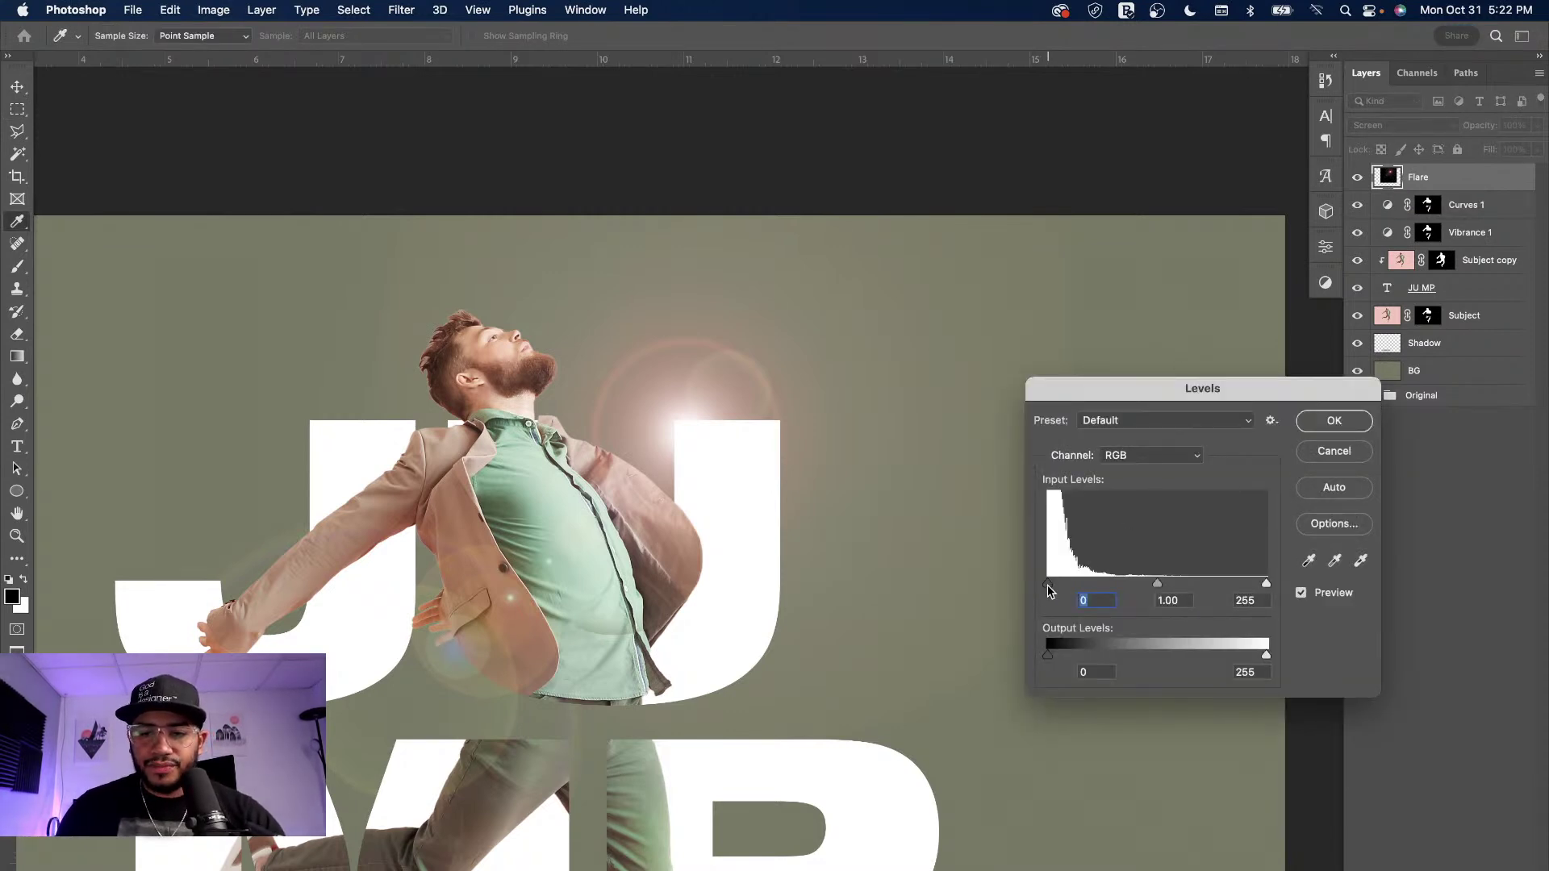
{"action": "left_click_drag", "start_coordinate": [1049, 586], "coordinate": [1065, 591]}
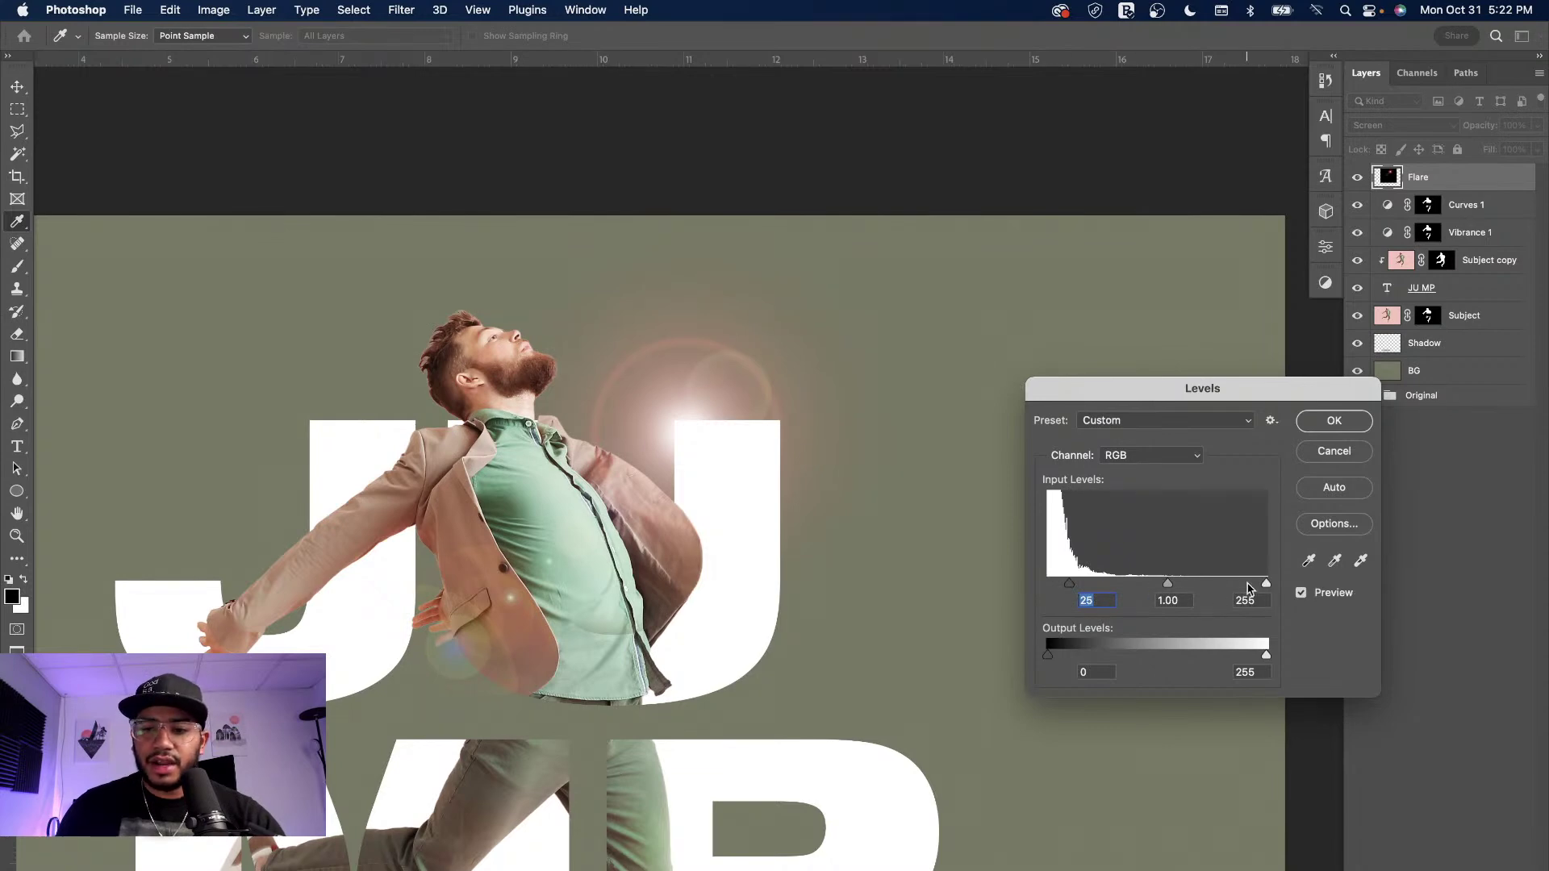
{"action": "left_click_drag", "start_coordinate": [1267, 588], "coordinate": [1248, 588]}
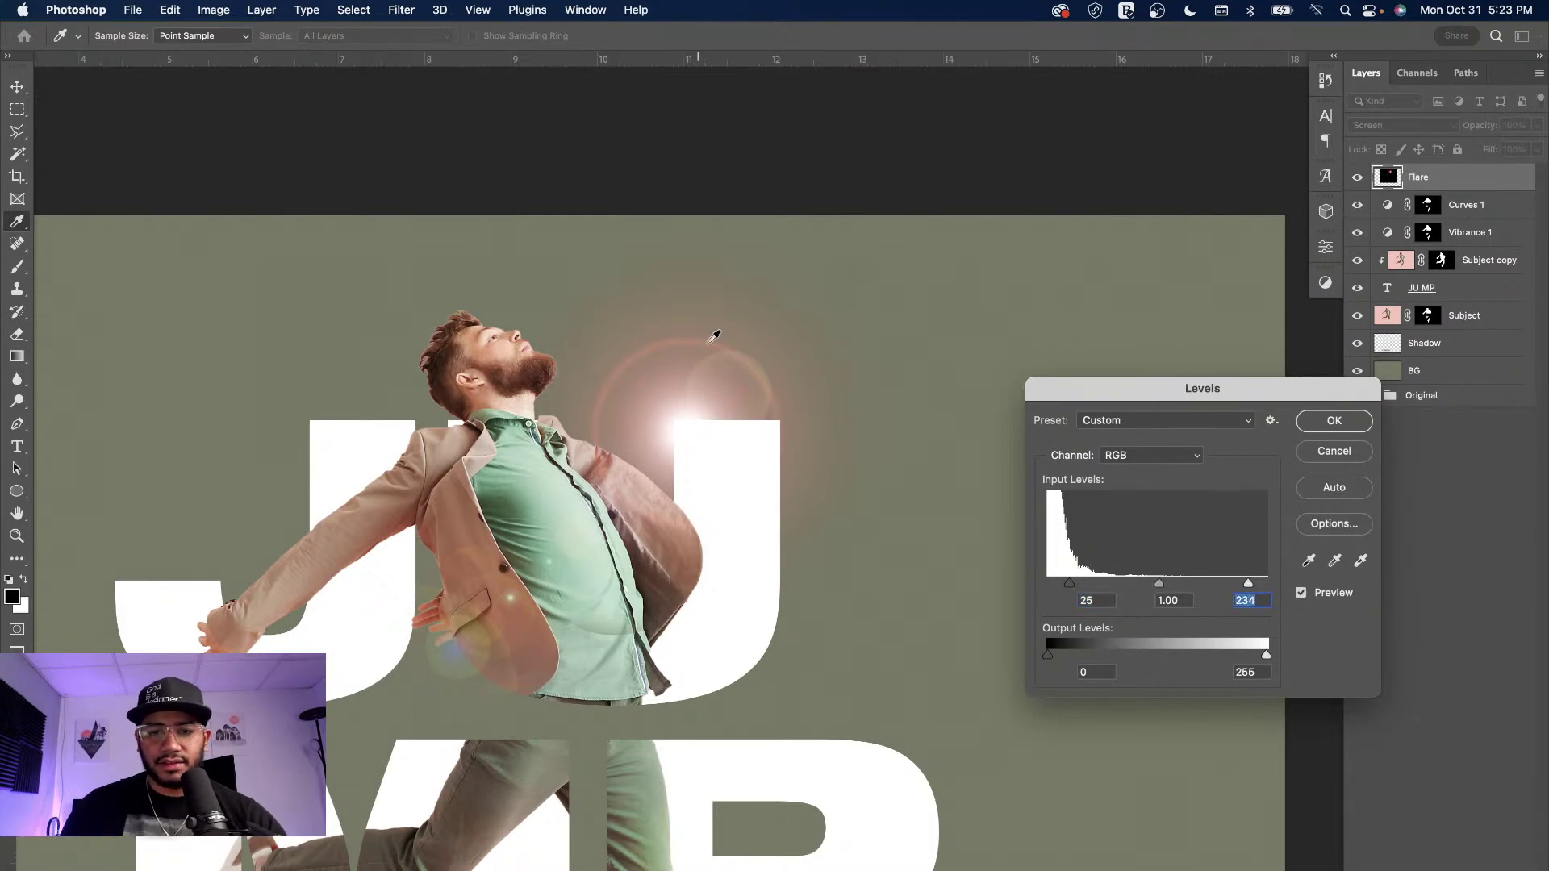
{"action": "left_click", "coordinate": [1328, 419]}
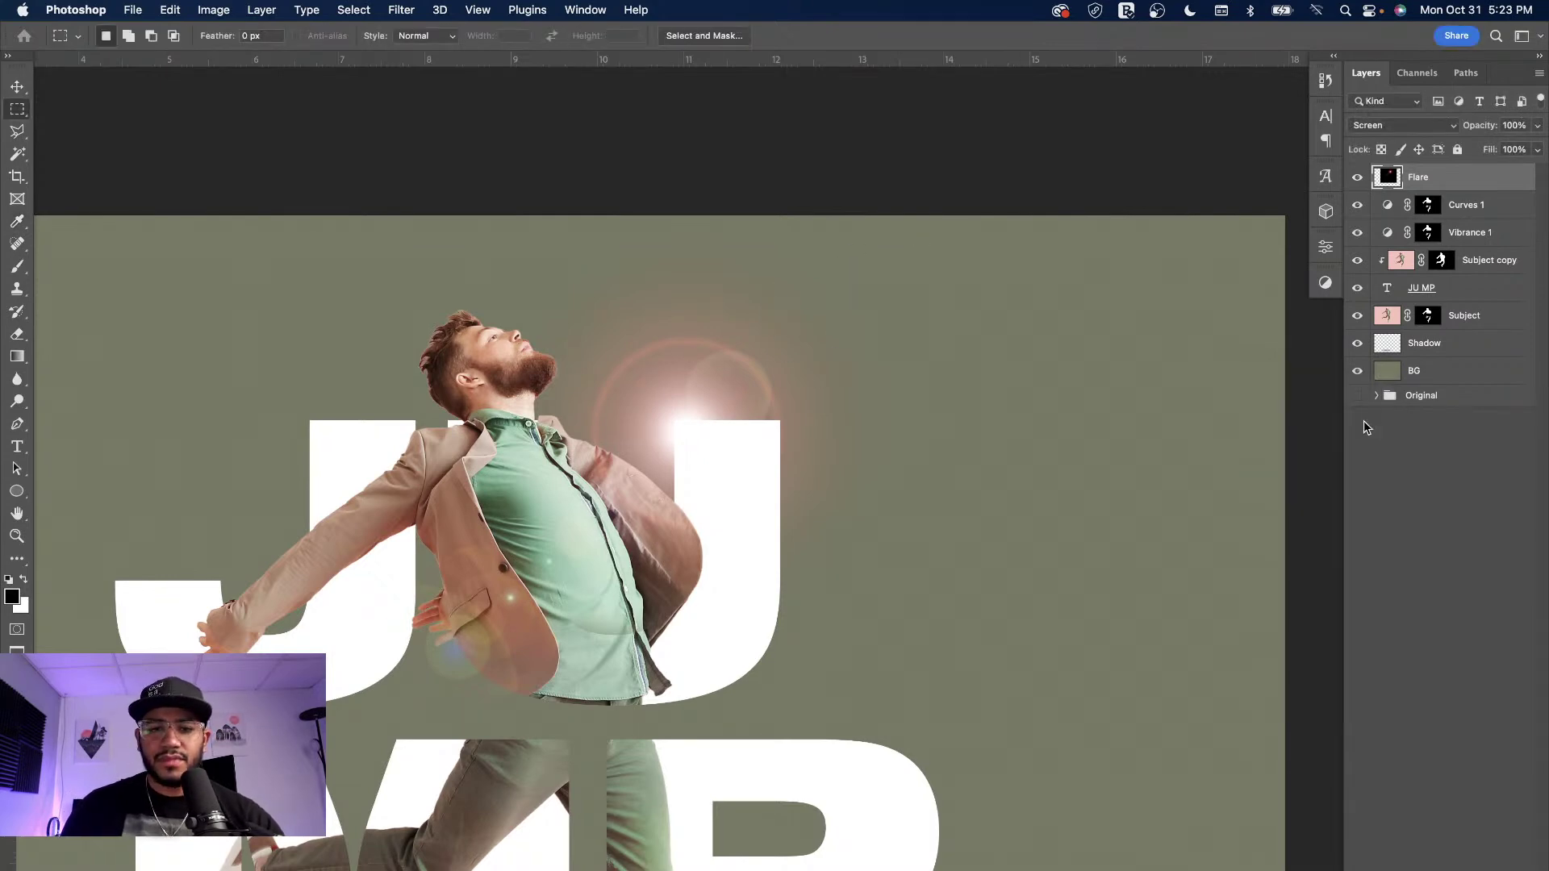
- Replace the JUMP lettering with a first name split over two lines, two letters above and three below
{"action": "key", "text": "v"}
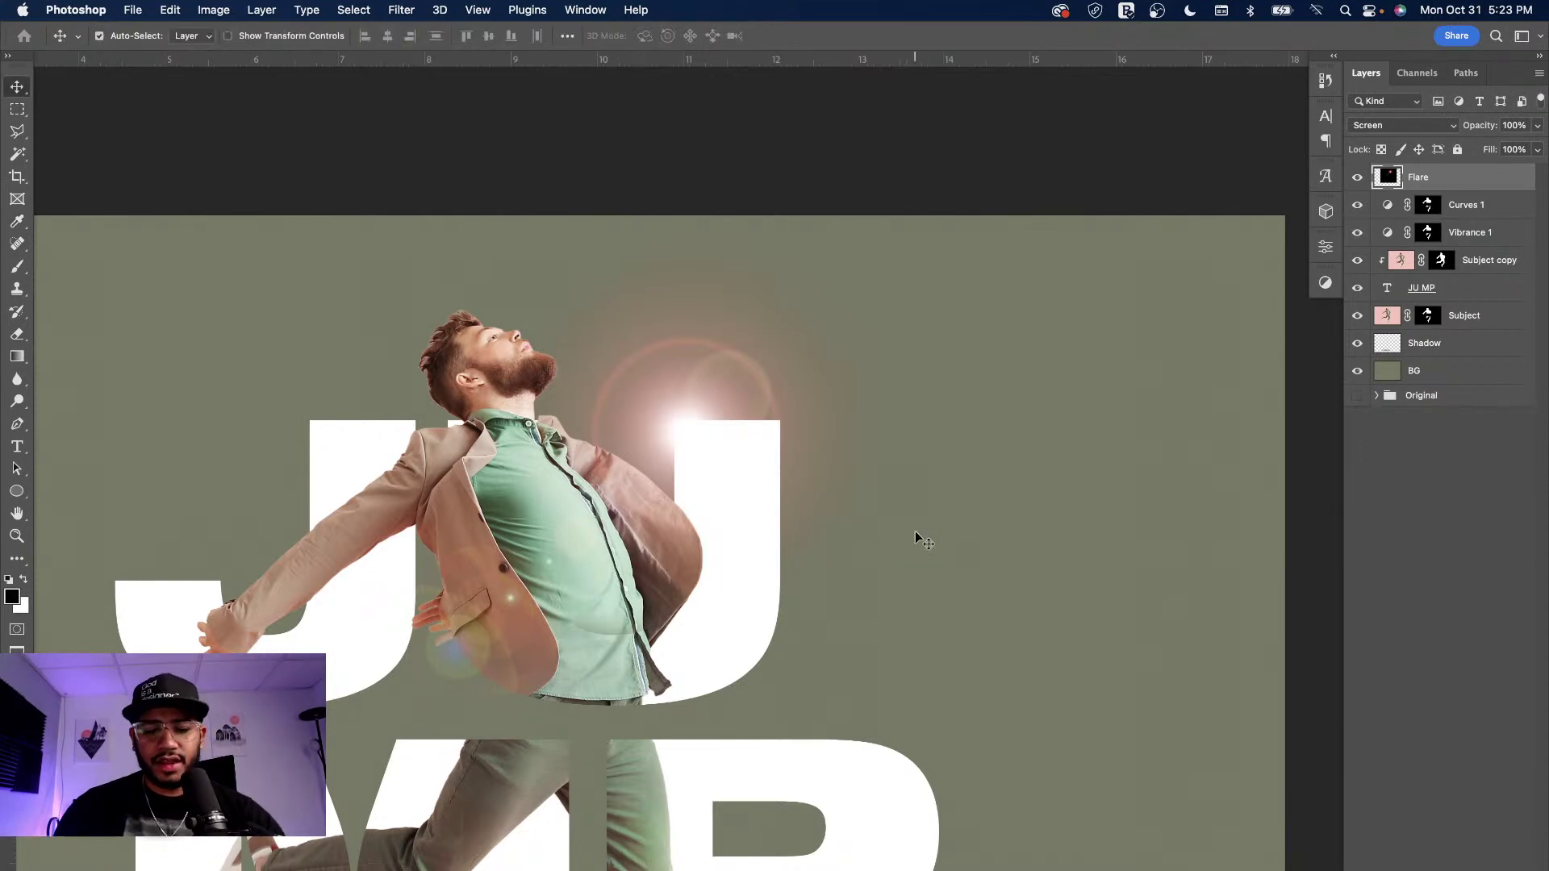
{"action": "key", "text": "super+minus"}
{"action": "key", "text": "super+minus"}
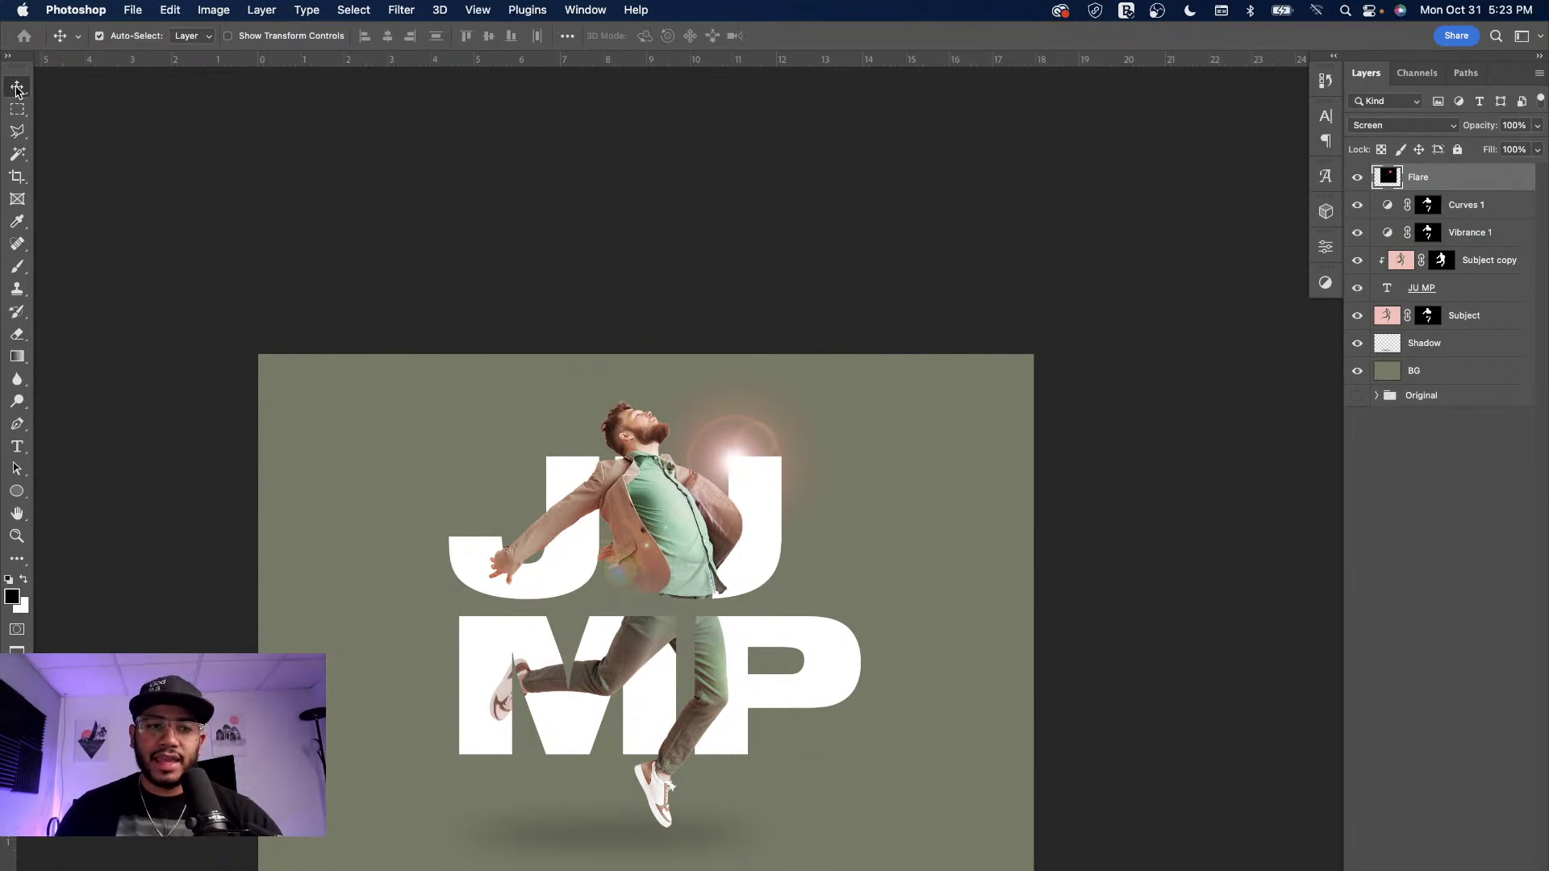
{"action": "left_click", "coordinate": [18, 448]}
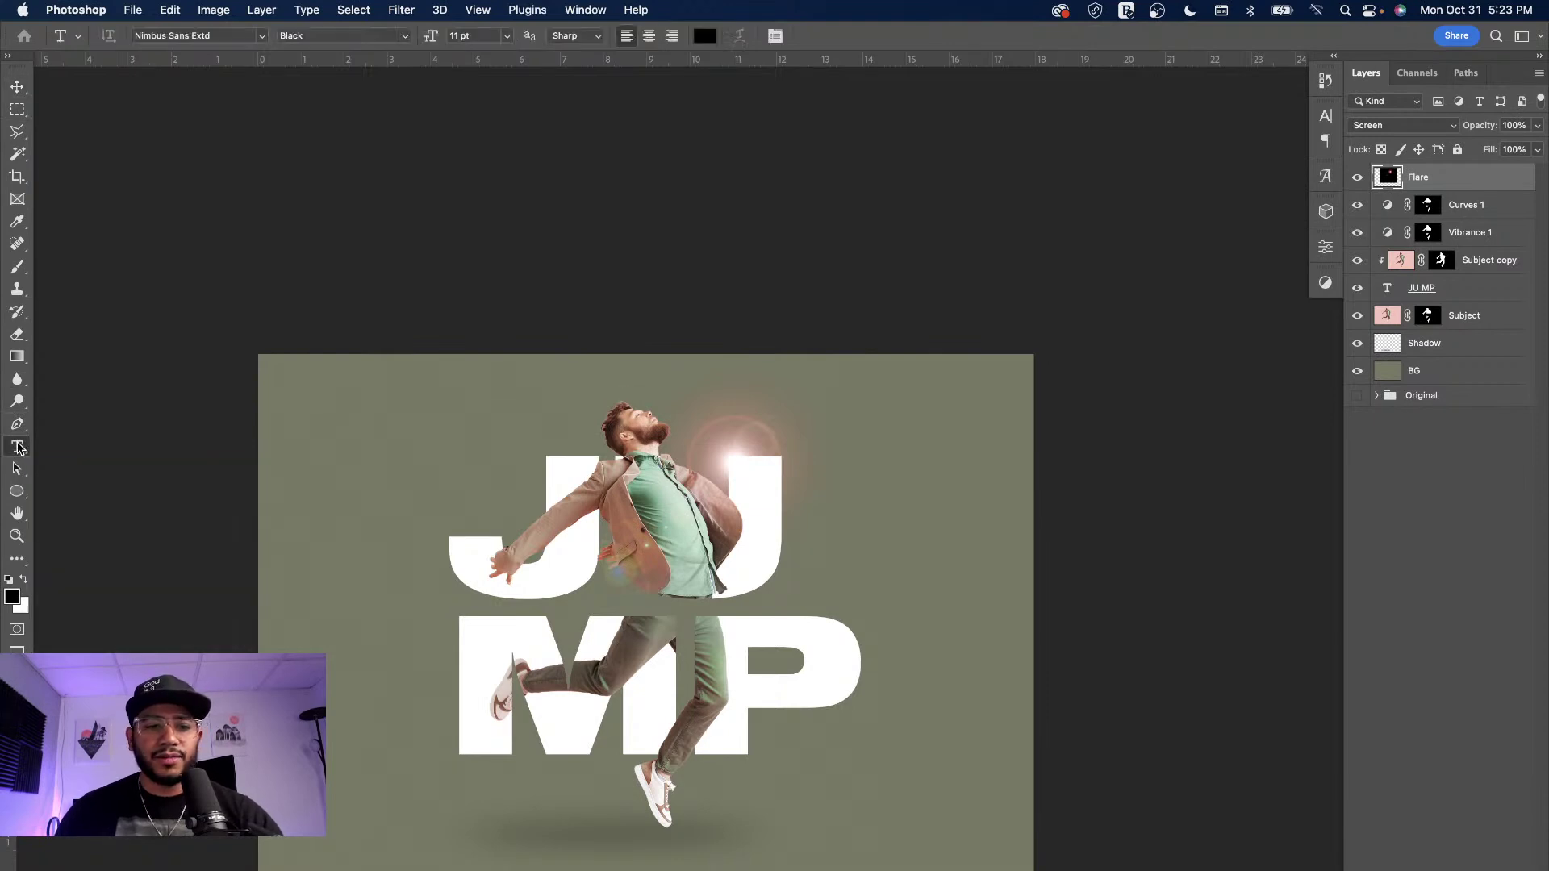
{"action": "left_click", "coordinate": [592, 530]}
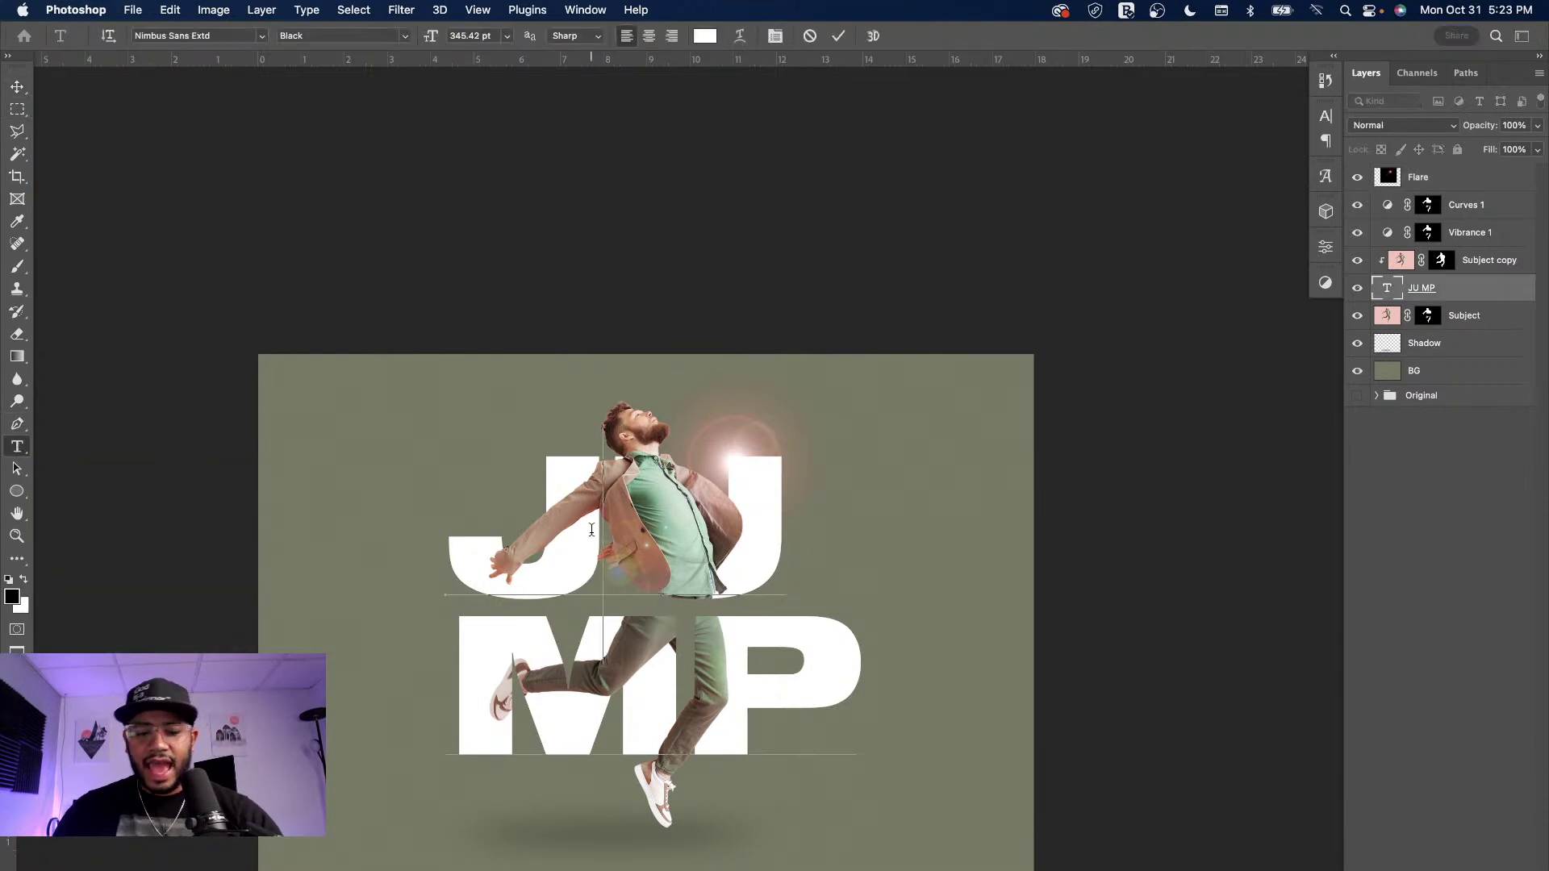
{"action": "key", "text": "super+a"}
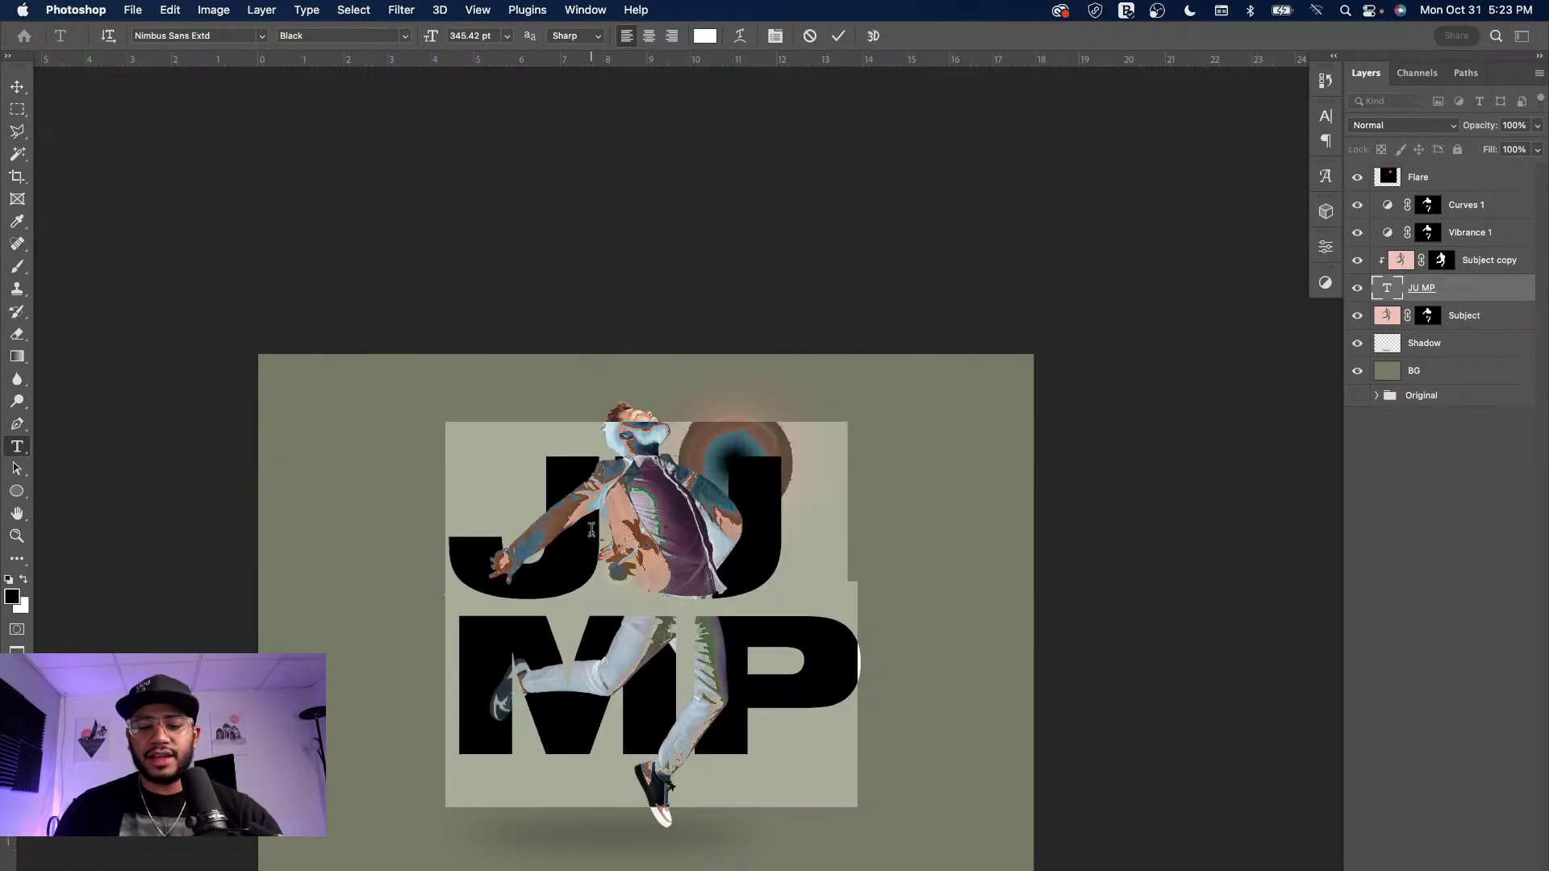
{"action": "type", "text": "RUB"}
{"action": "key", "text": "BackSpace"}
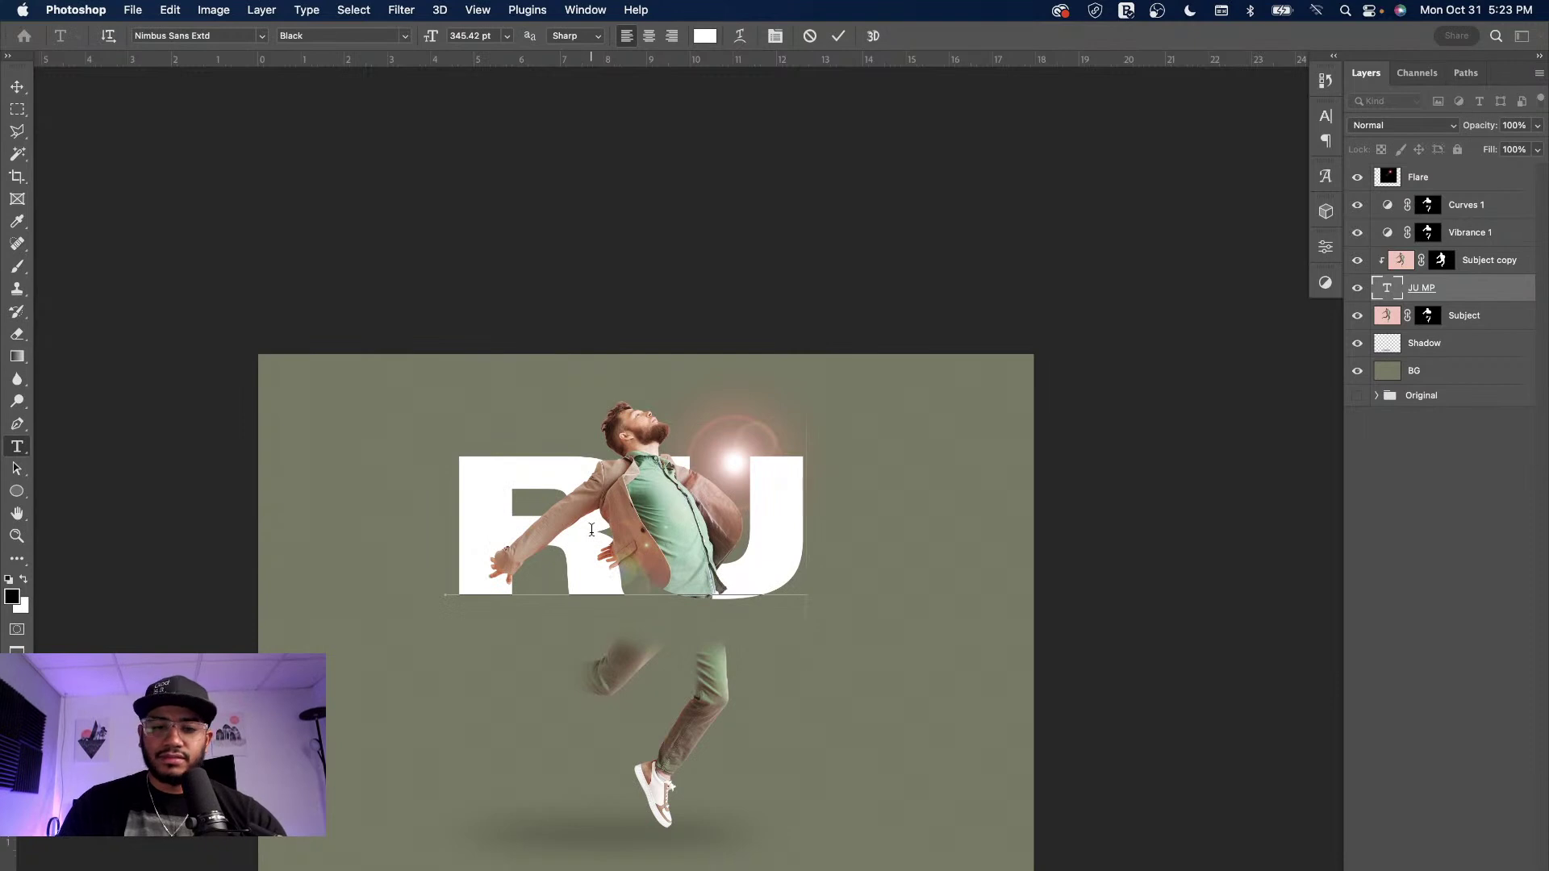
{"action": "key", "text": "Return"}
{"action": "type", "text": "BEN"}
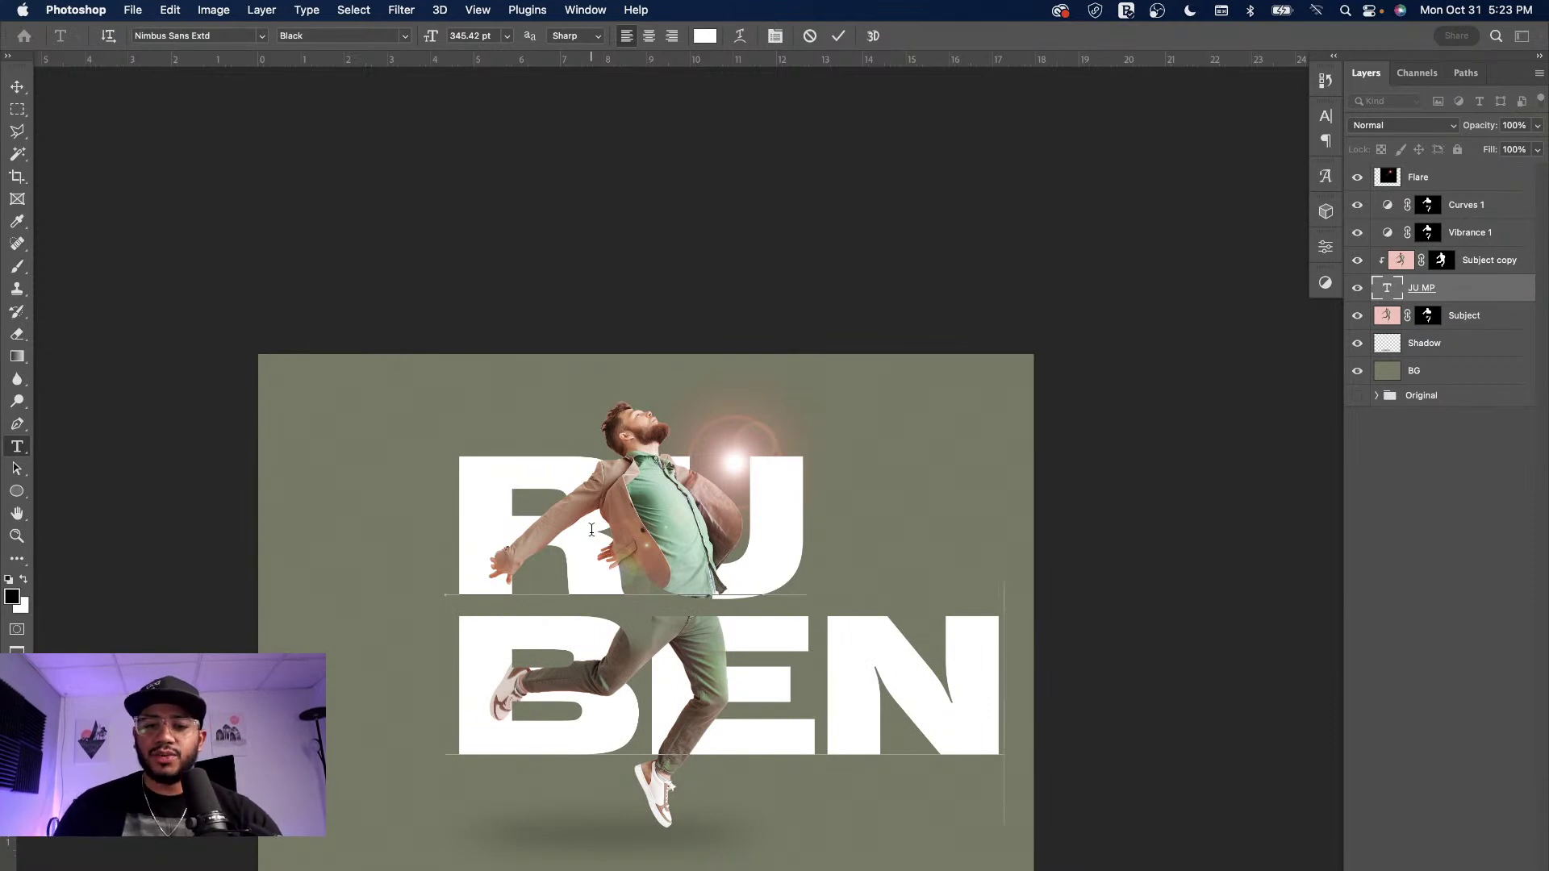
- Finish the text edit, select the Subject layer's mask and toggle the layer's visibility to check its part of the man
{"action": "left_click", "coordinate": [1430, 314]}
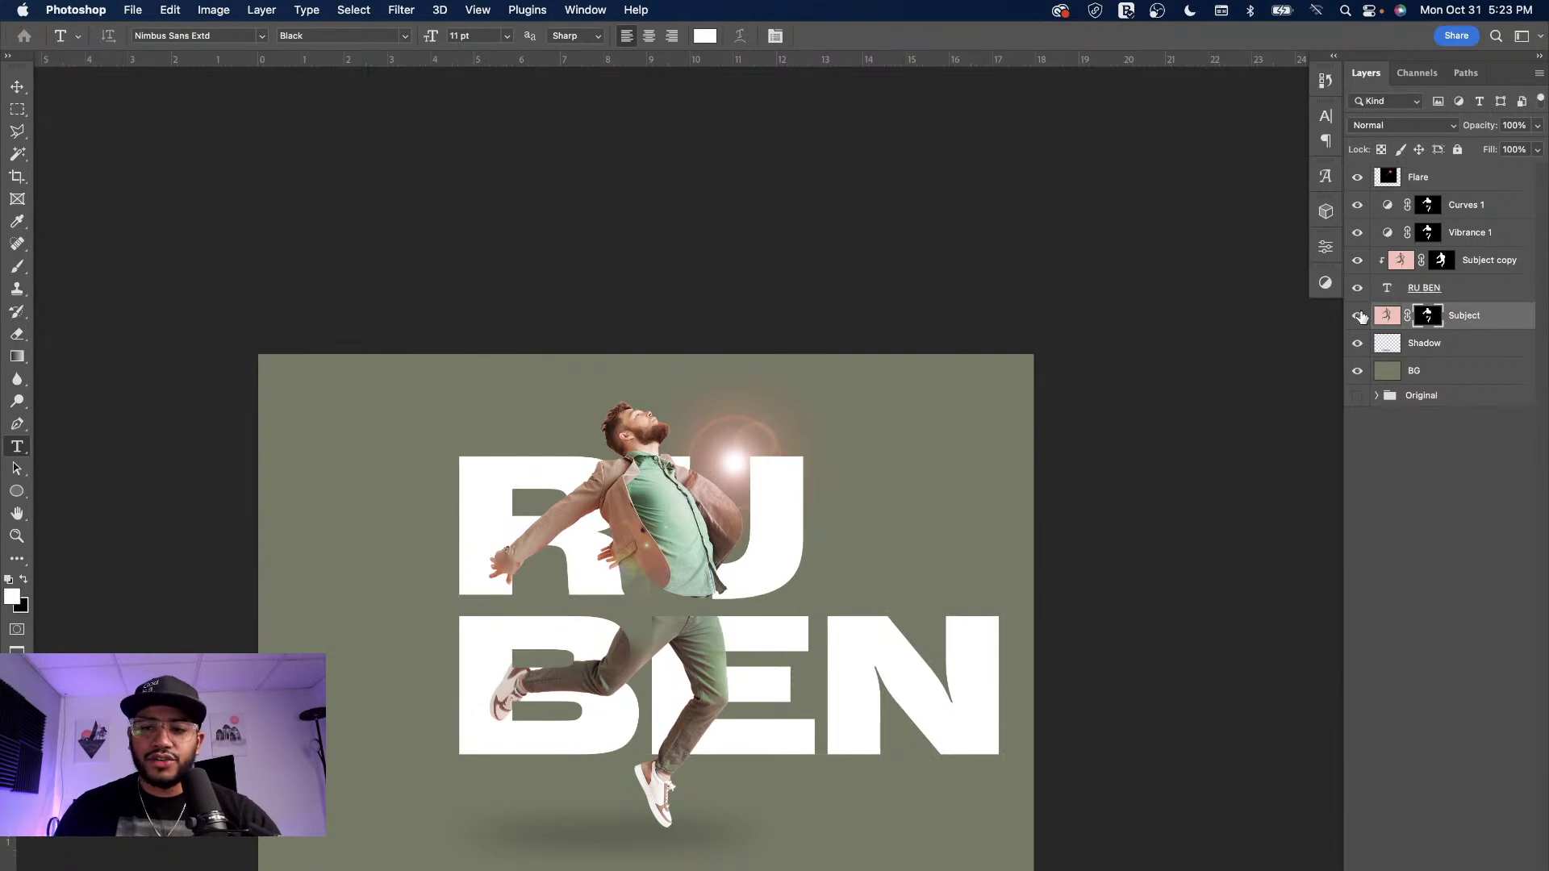
{"action": "left_click", "coordinate": [1358, 315]}
{"action": "left_click", "coordinate": [1359, 316]}
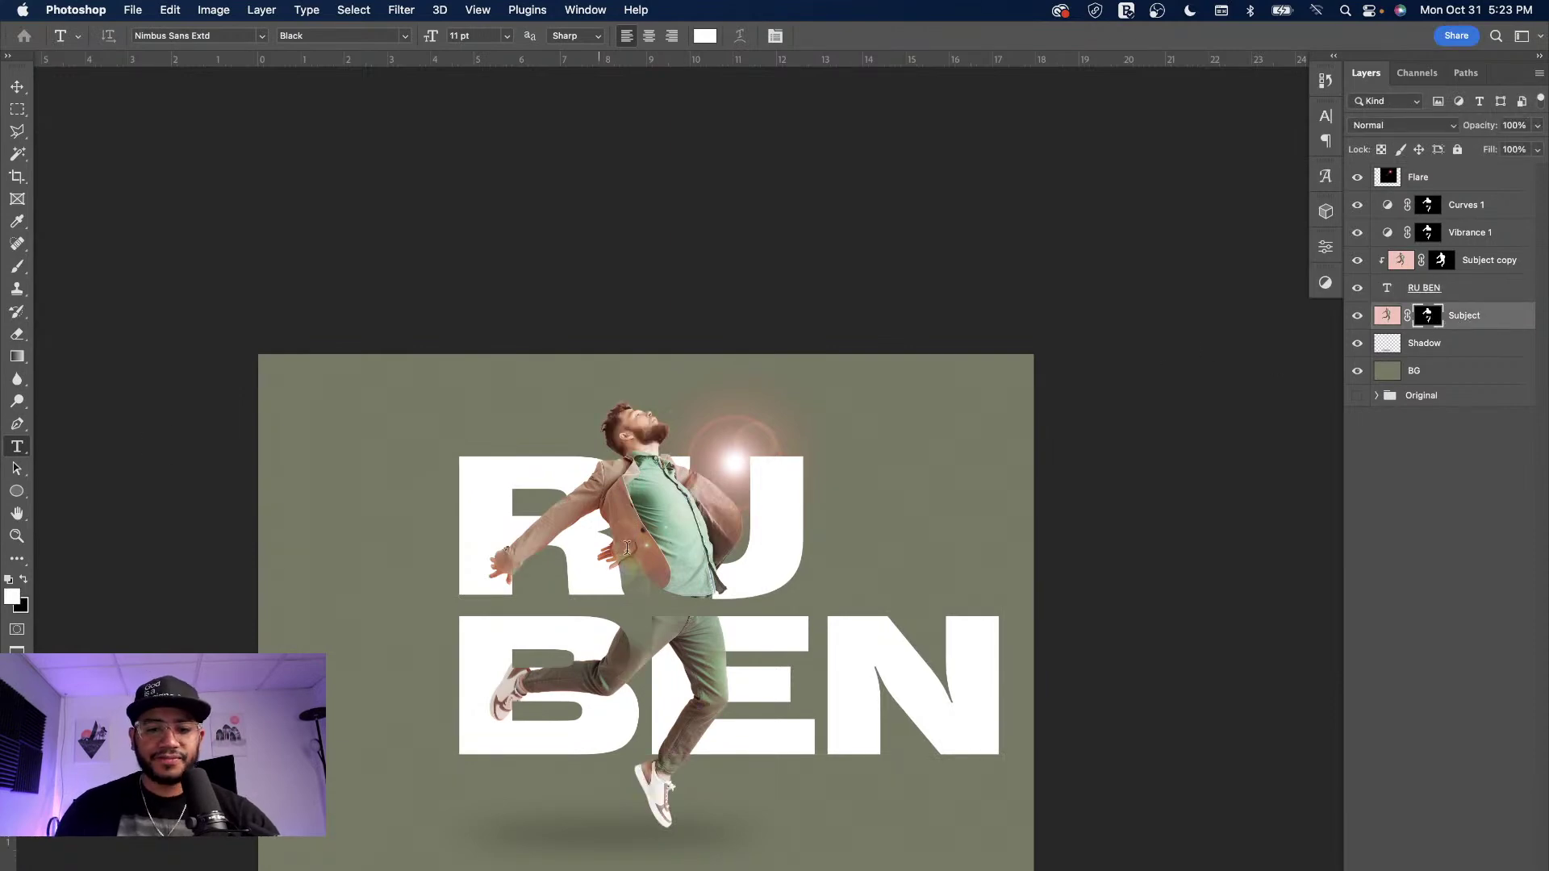
- Examine how the man's legs overlap the lower lettering, toggling the Subject layer's visibility and checking the Vibrance 1 and Subject layers
{"action": "key", "text": "super+plus"}
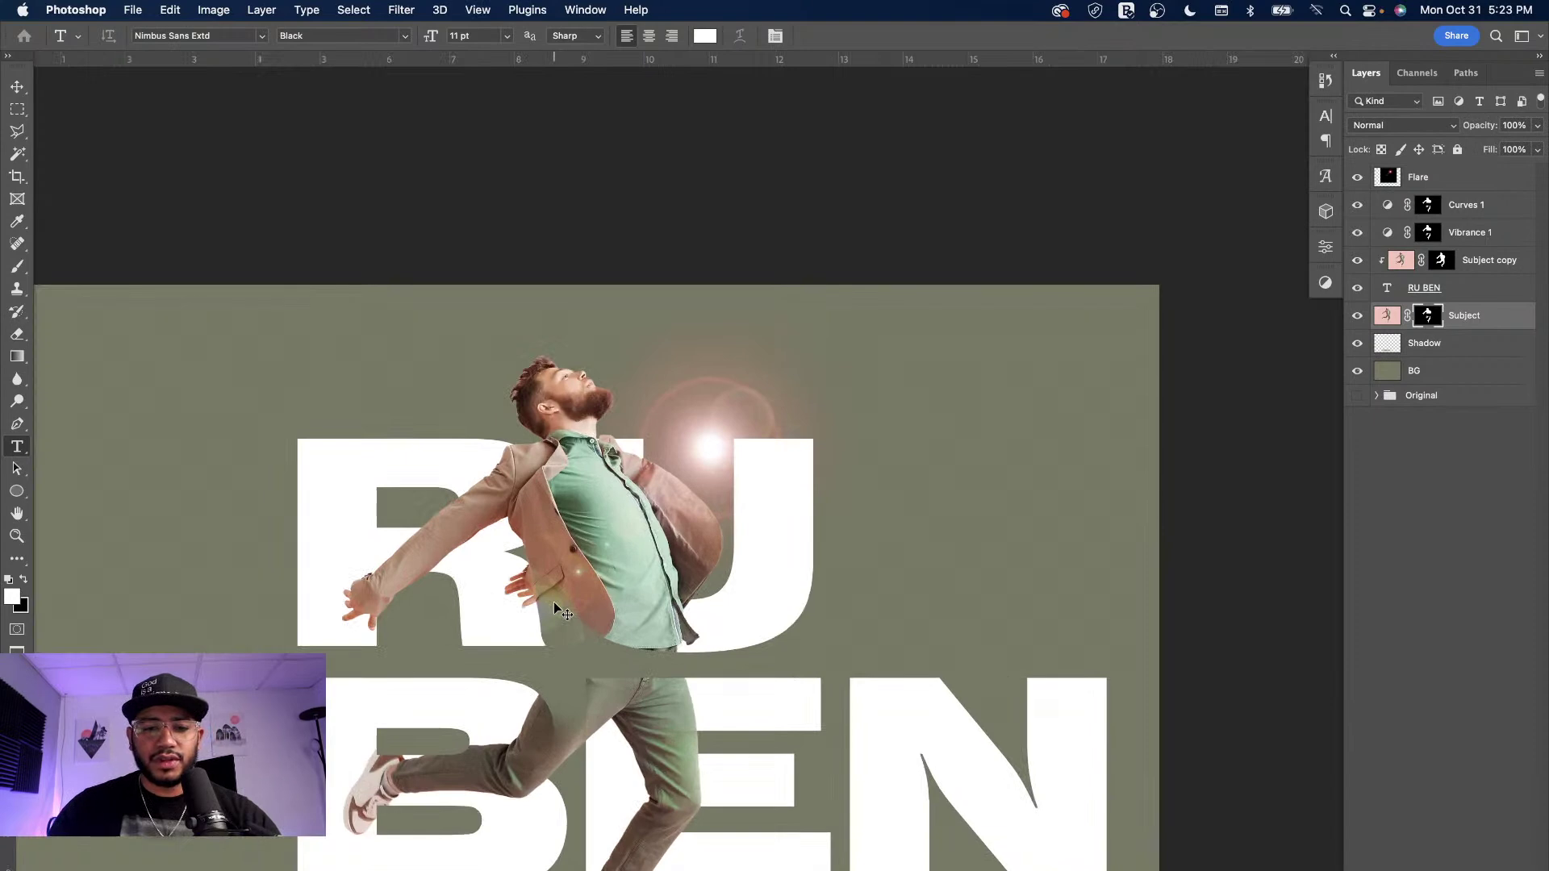
{"action": "left_click_drag", "start_coordinate": [400, 742], "coordinate": [629, 376]}
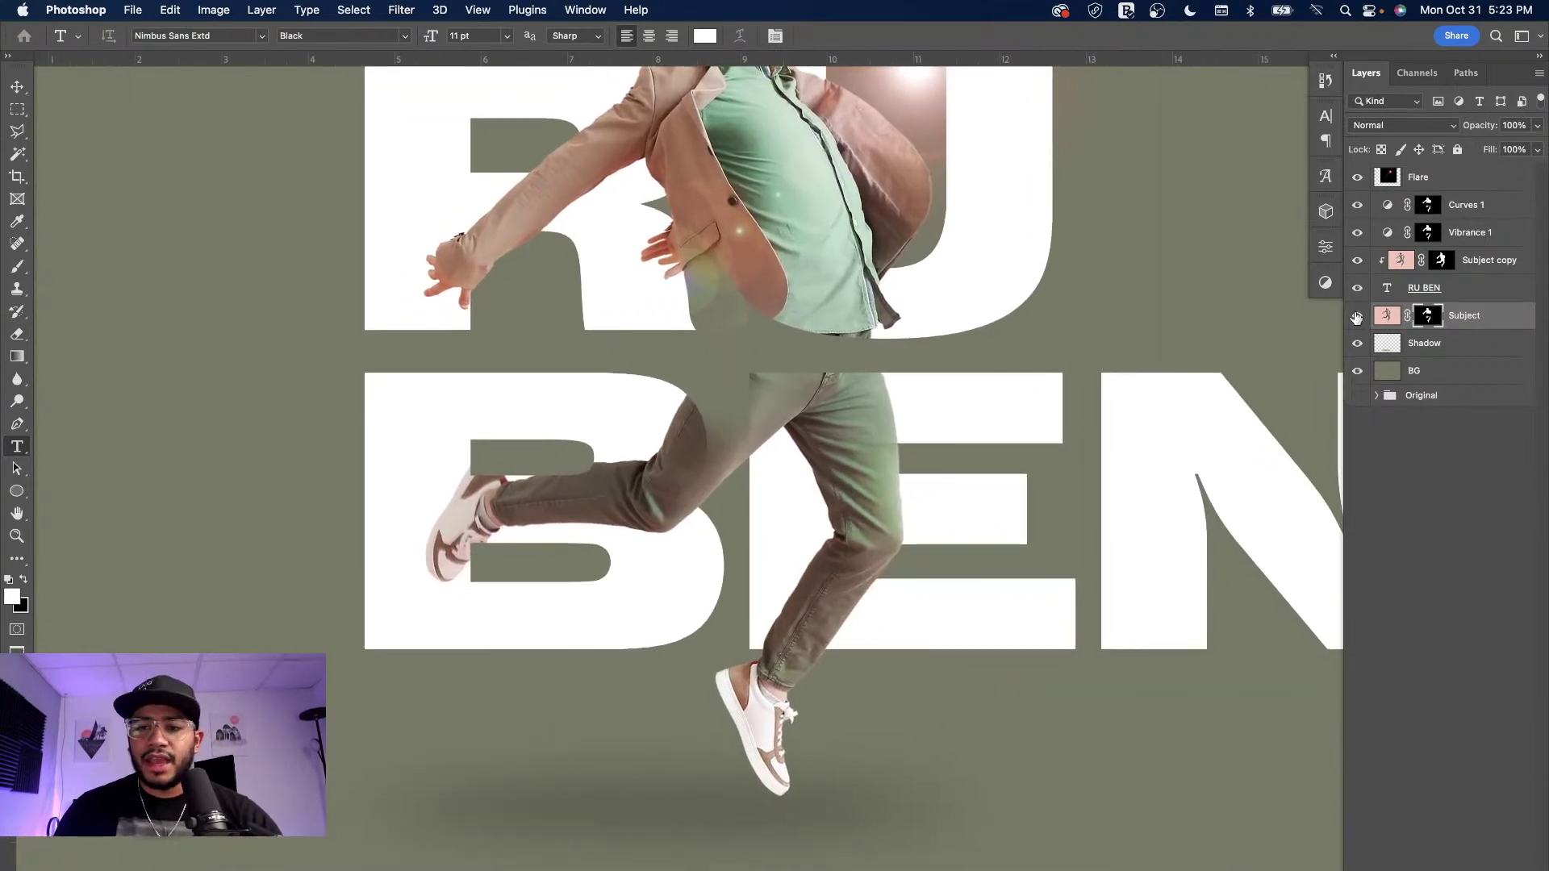
{"action": "left_click", "coordinate": [1358, 316]}
{"action": "left_click", "coordinate": [1357, 316]}
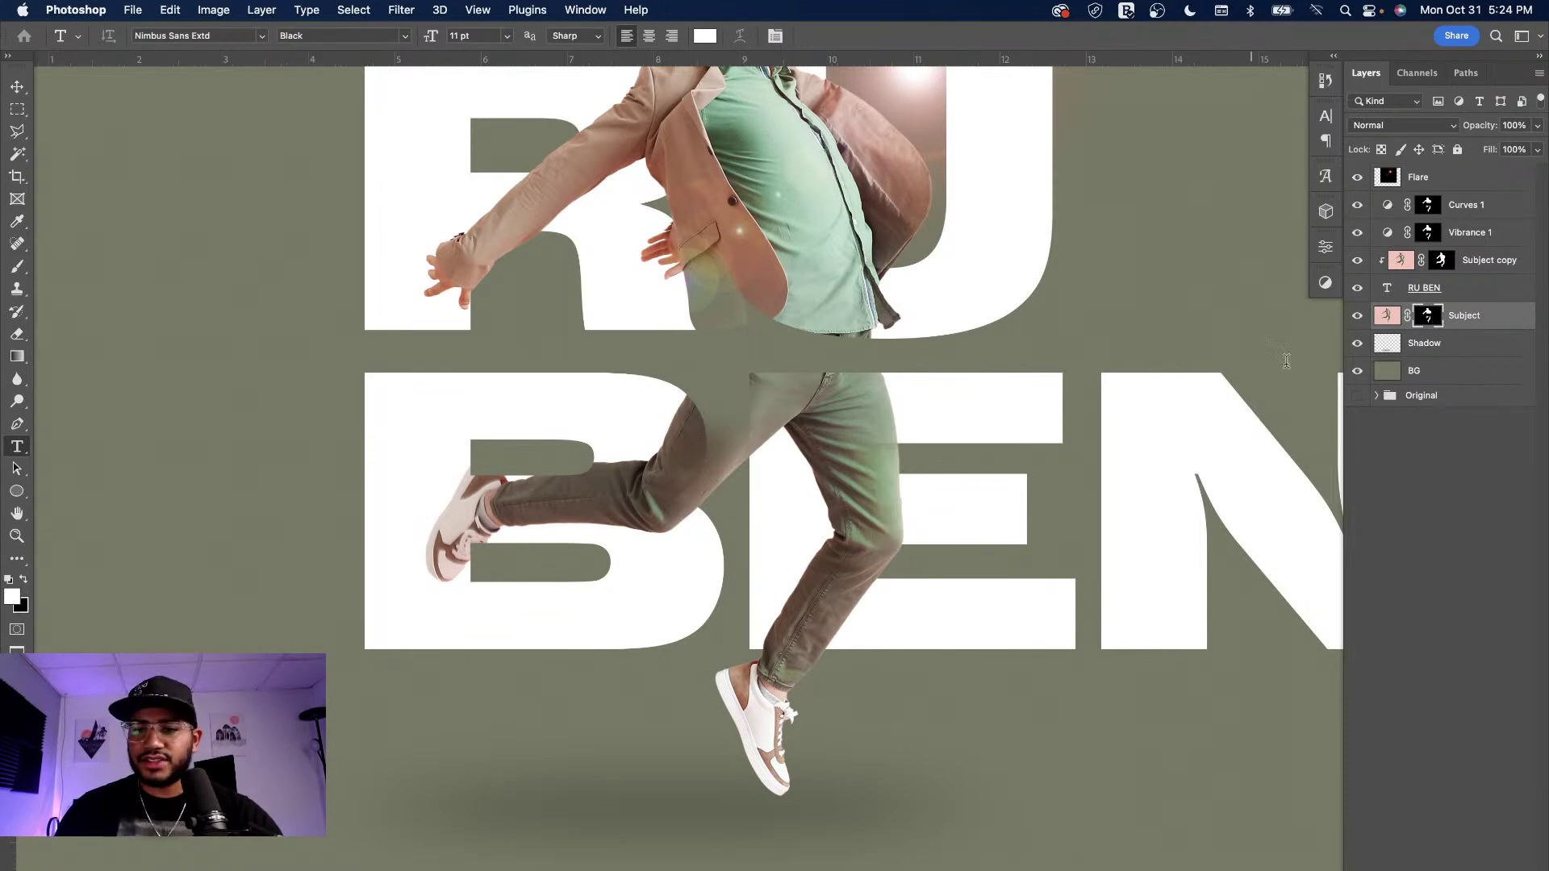
{"action": "left_click", "coordinate": [1357, 315]}
{"action": "left_click", "coordinate": [1357, 315]}
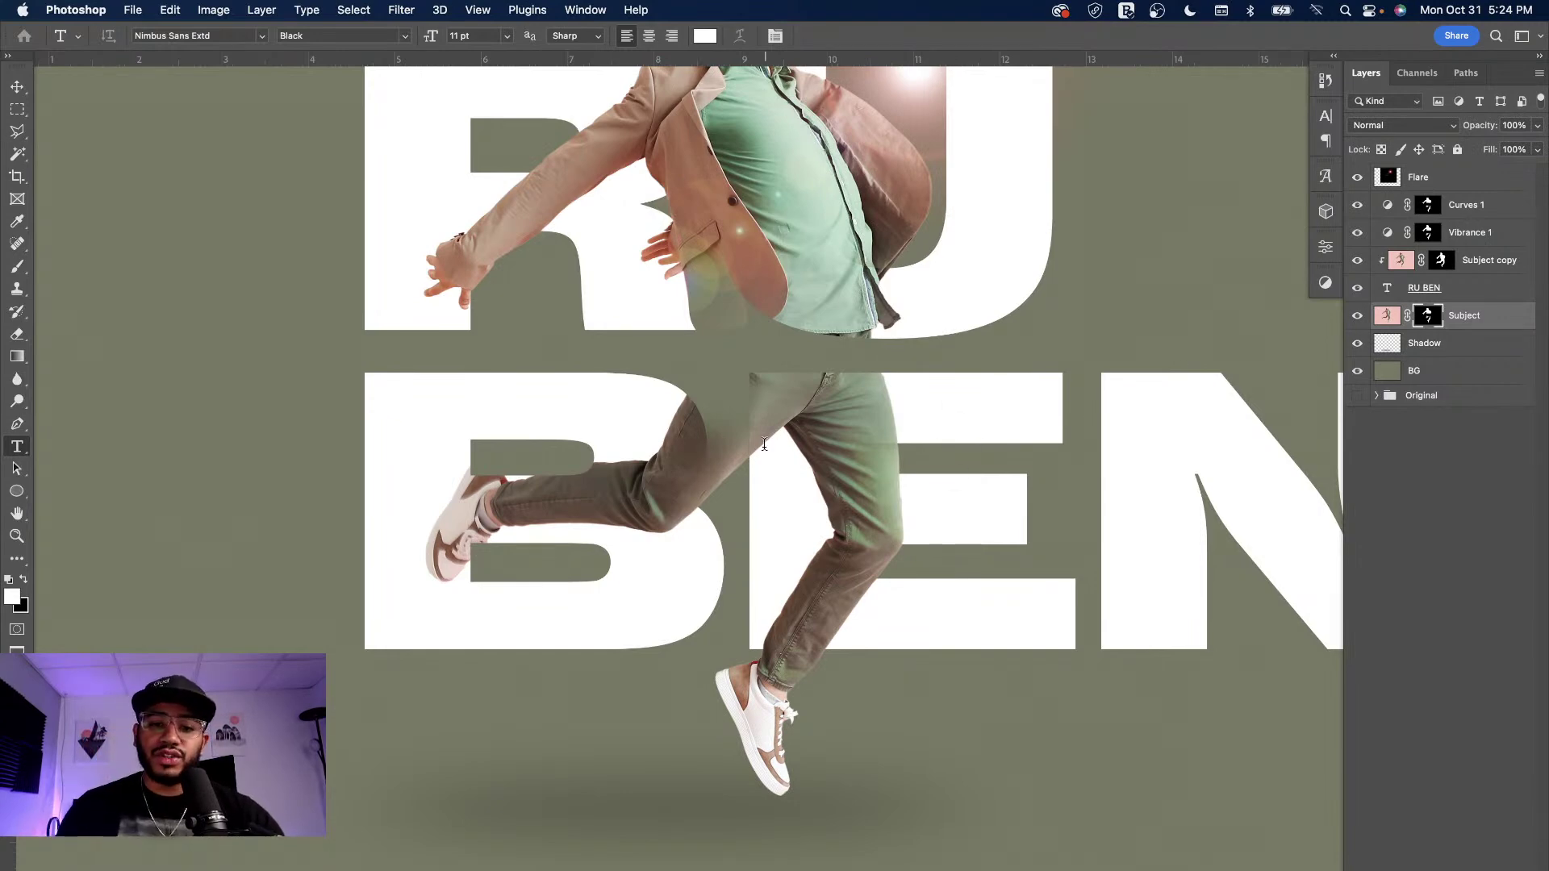
{"action": "left_click", "coordinate": [1459, 214]}
{"action": "left_click", "coordinate": [1383, 235]}
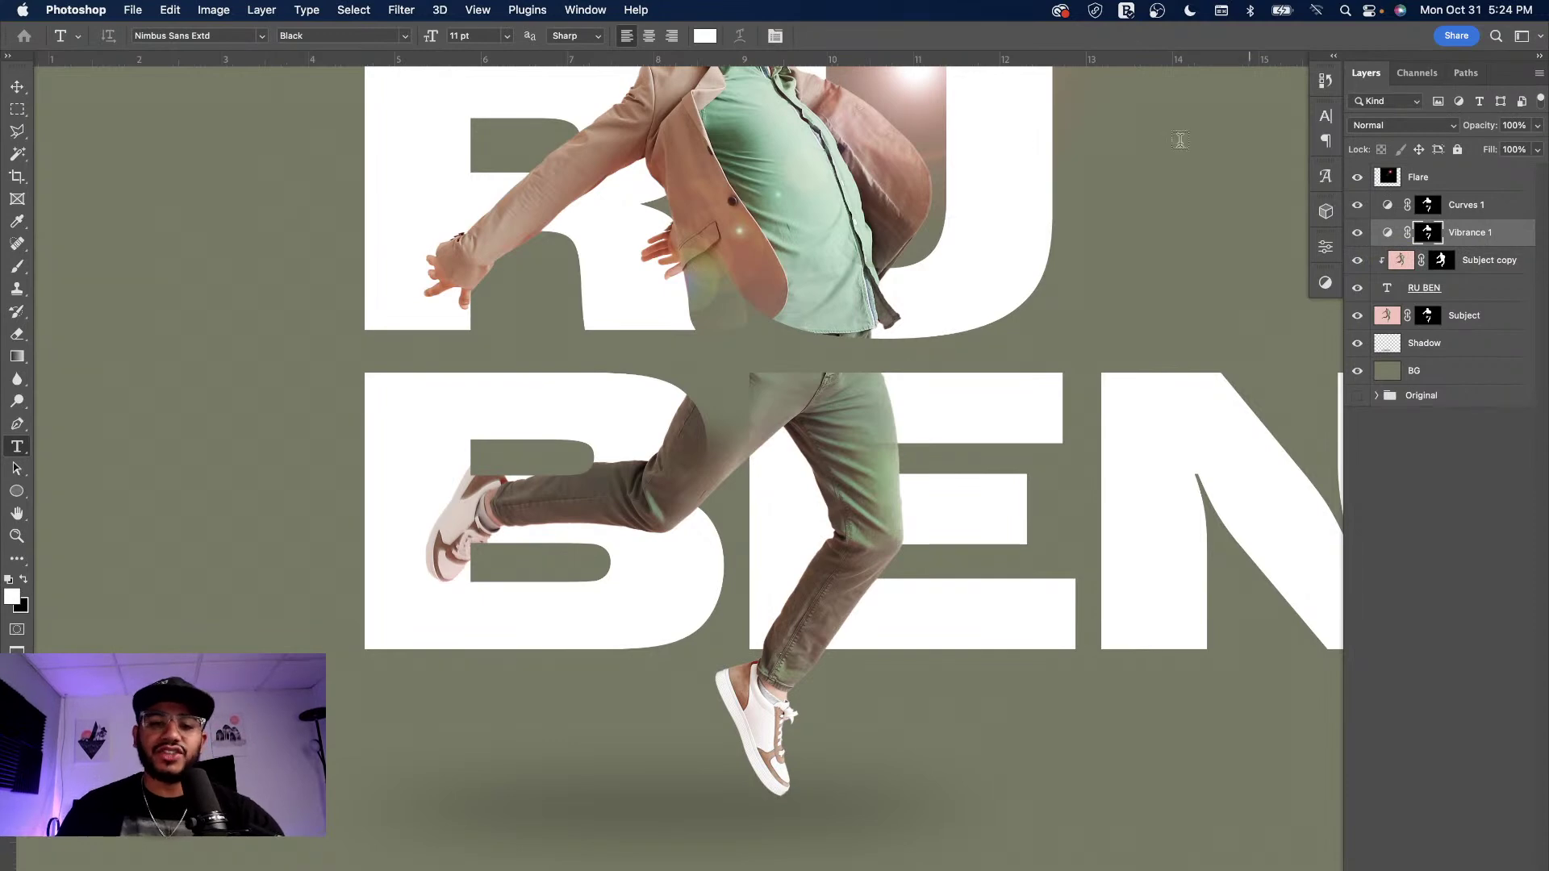
{"action": "left_click", "coordinate": [1387, 314]}
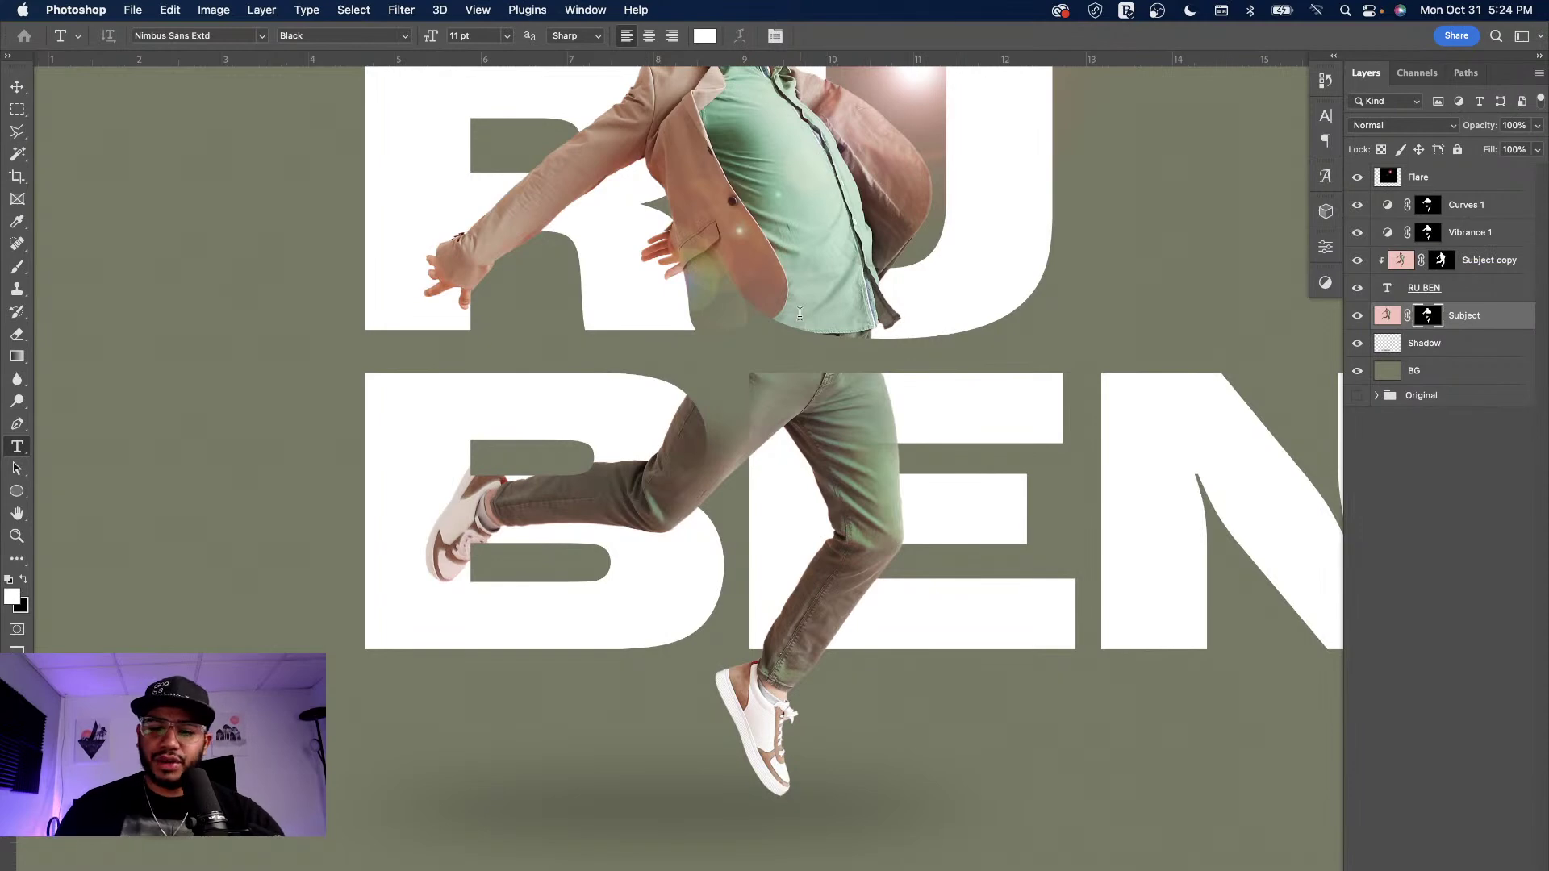
- Select all layers from Flare down to Shadow and shift them left together to centre the lettering and man on the canvas
{"action": "key", "text": "super+minus"}
{"action": "key", "text": "super+minus"}
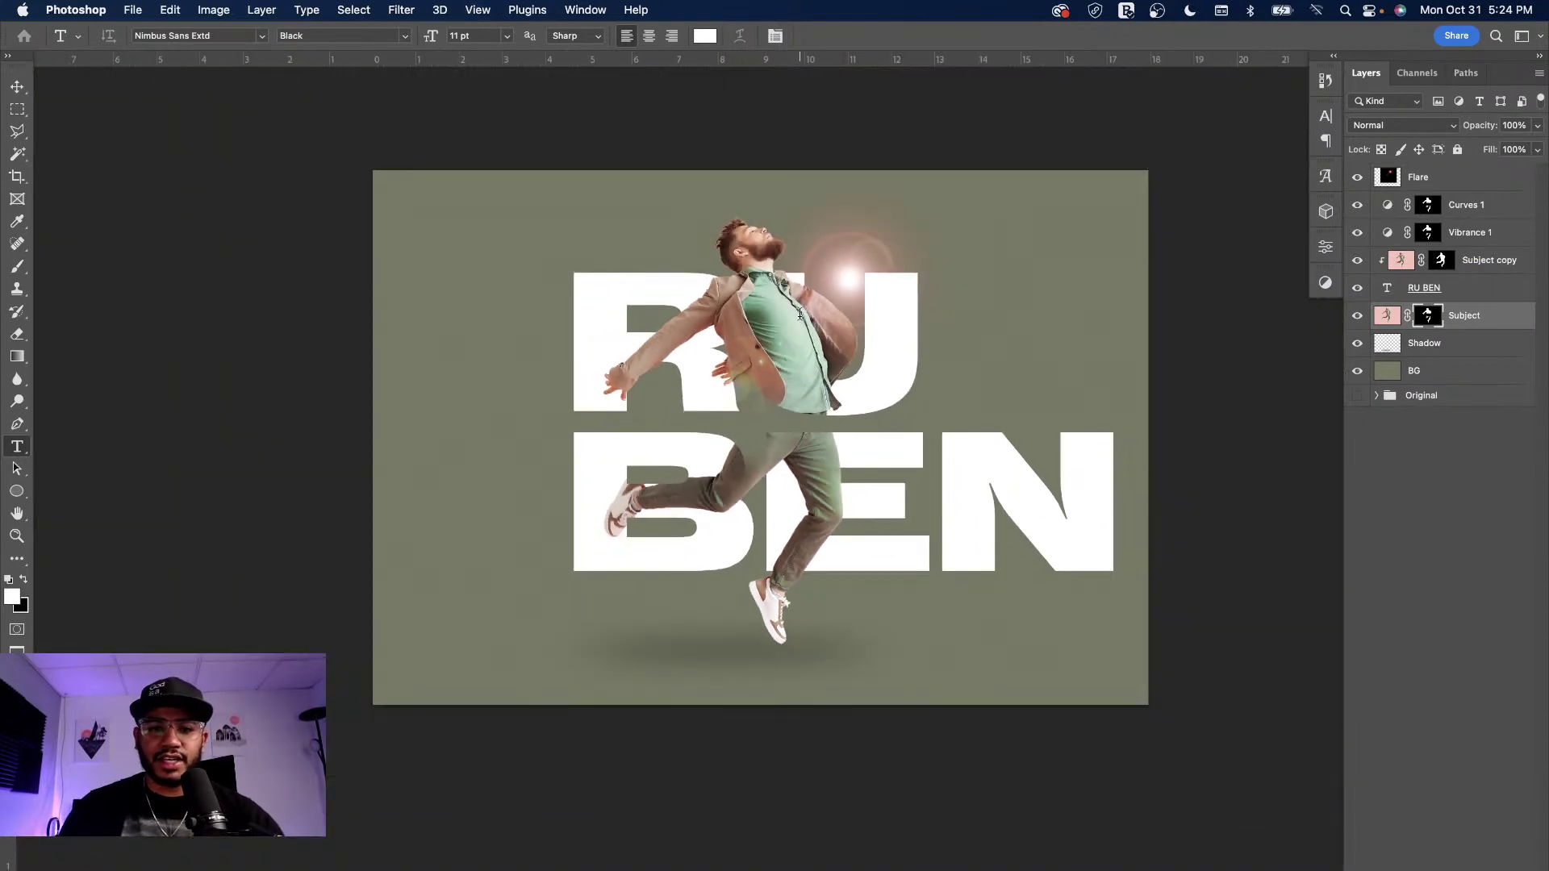
{"action": "left_click", "coordinate": [17, 87]}
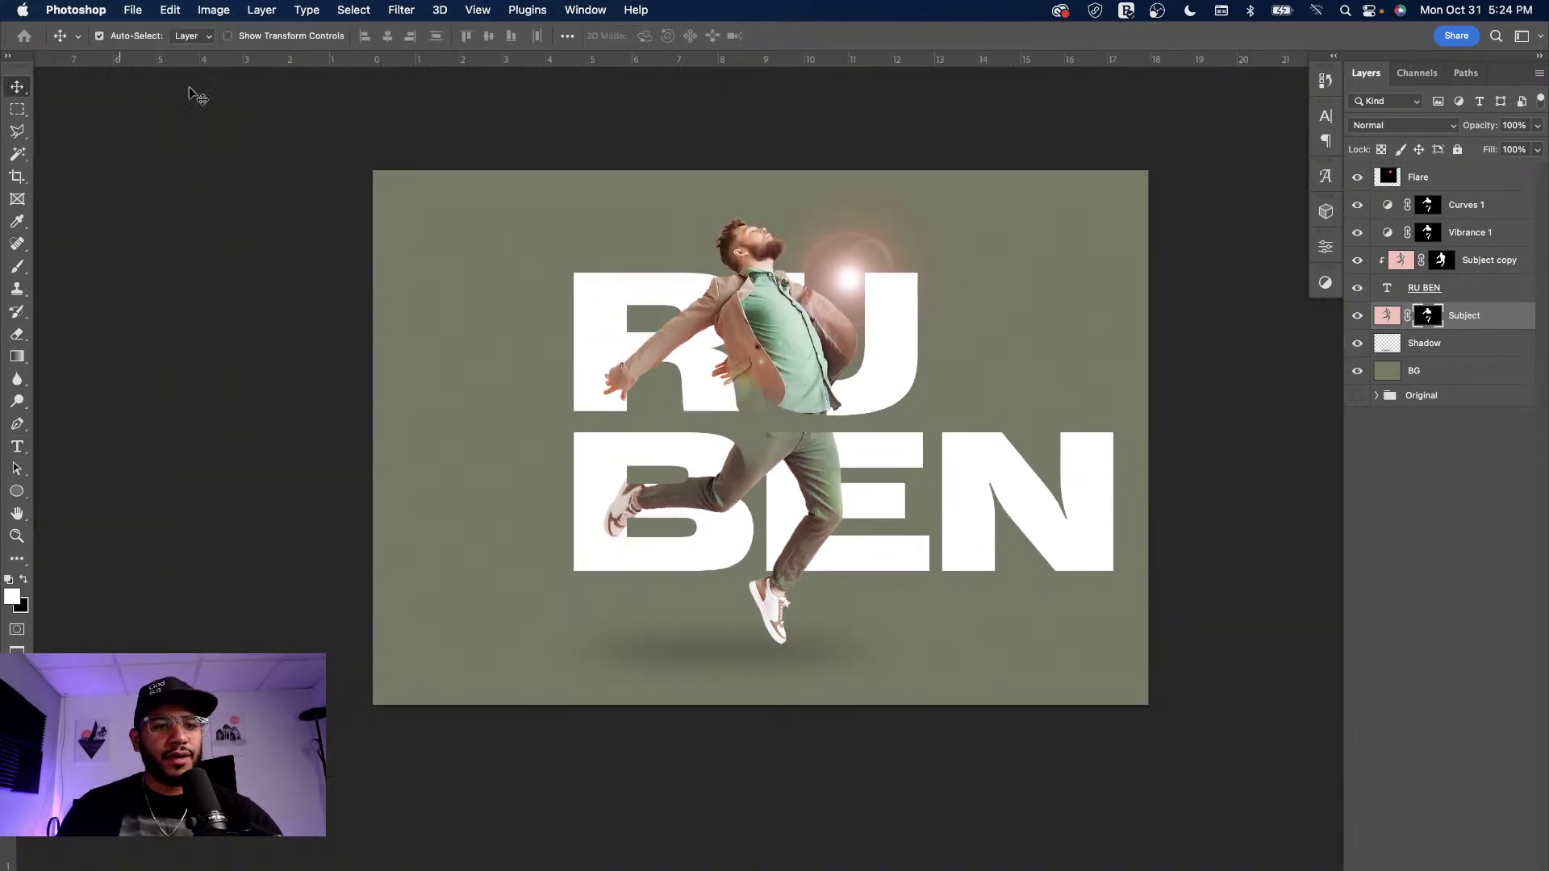
{"action": "left_click", "coordinate": [1450, 181]}
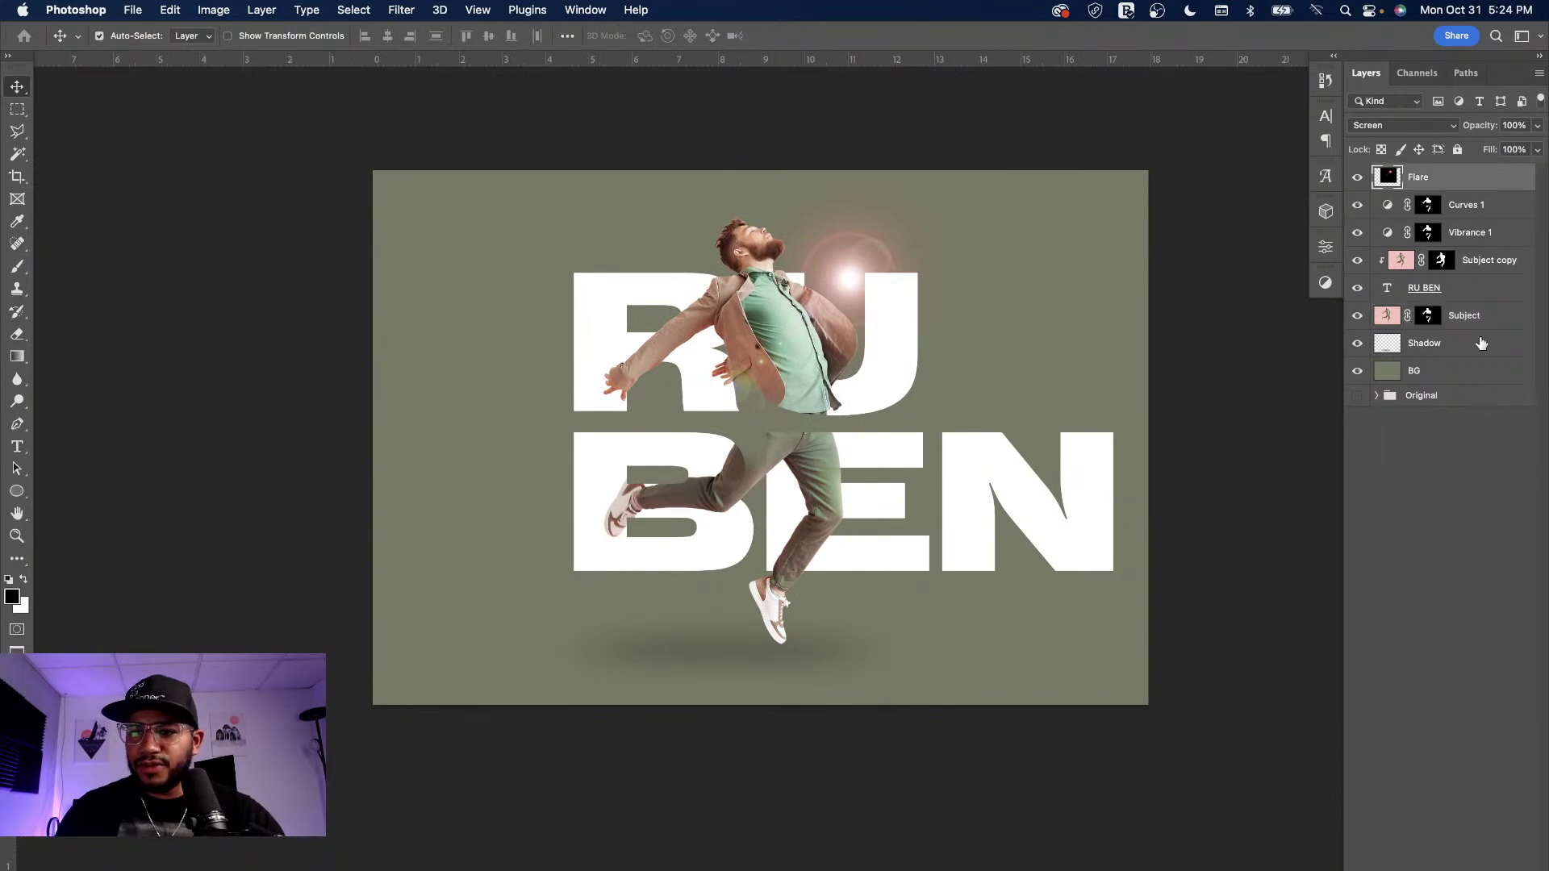
{"action": "left_click", "coordinate": [1476, 343], "text": "shift"}
{"action": "left_click_drag", "start_coordinate": [1431, 318], "coordinate": [1434, 323]}
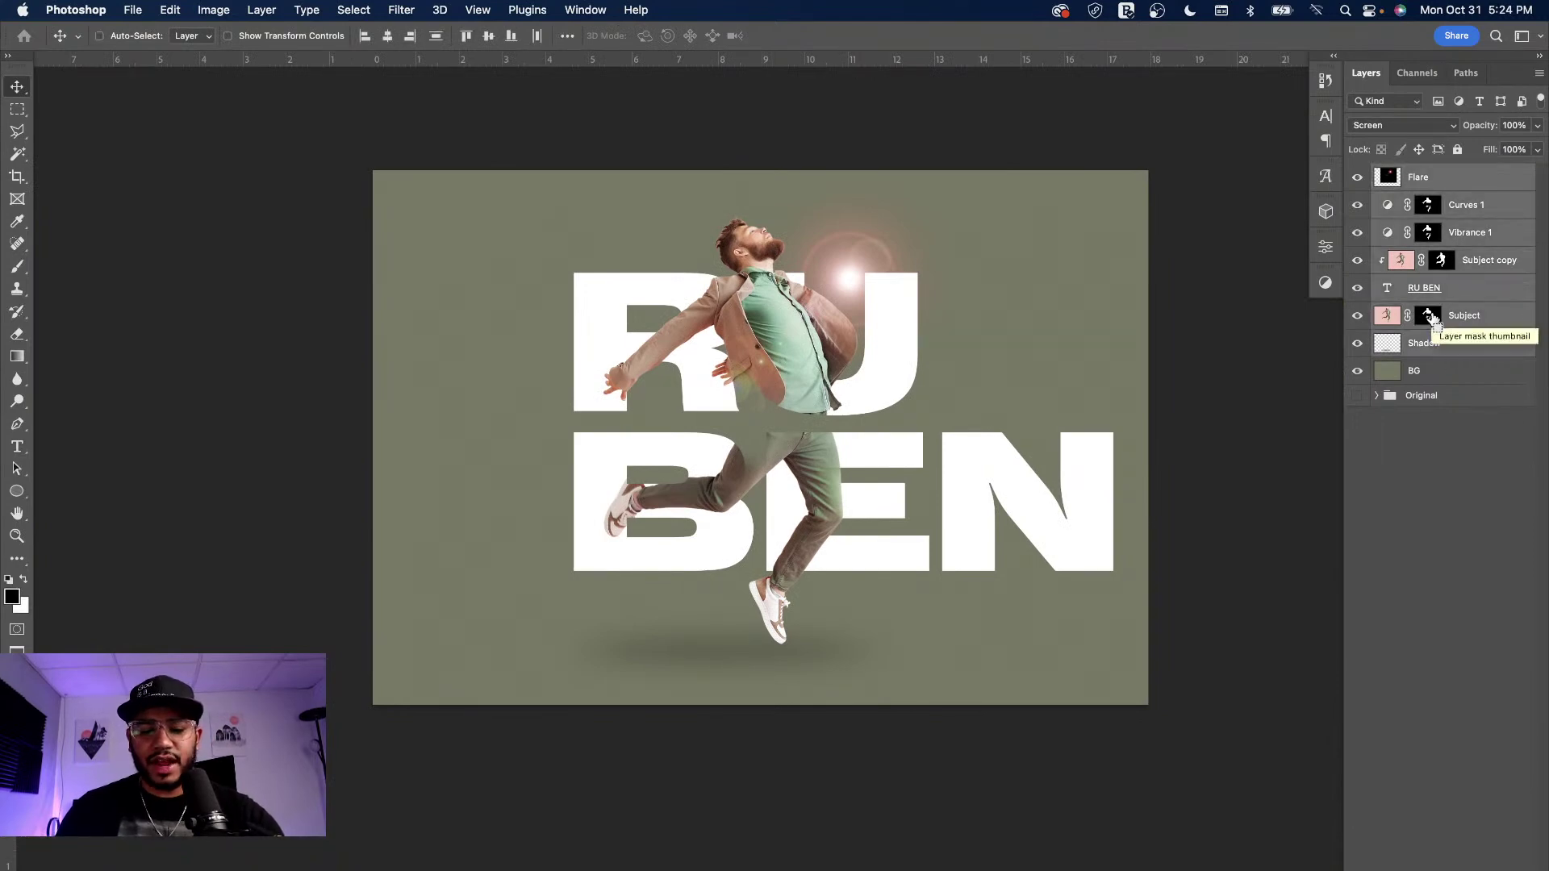
{"action": "key", "text": "super+t"}
{"action": "left_click_drag", "start_coordinate": [1043, 391], "coordinate": [1004, 390]}
{"action": "key", "text": "Return"}
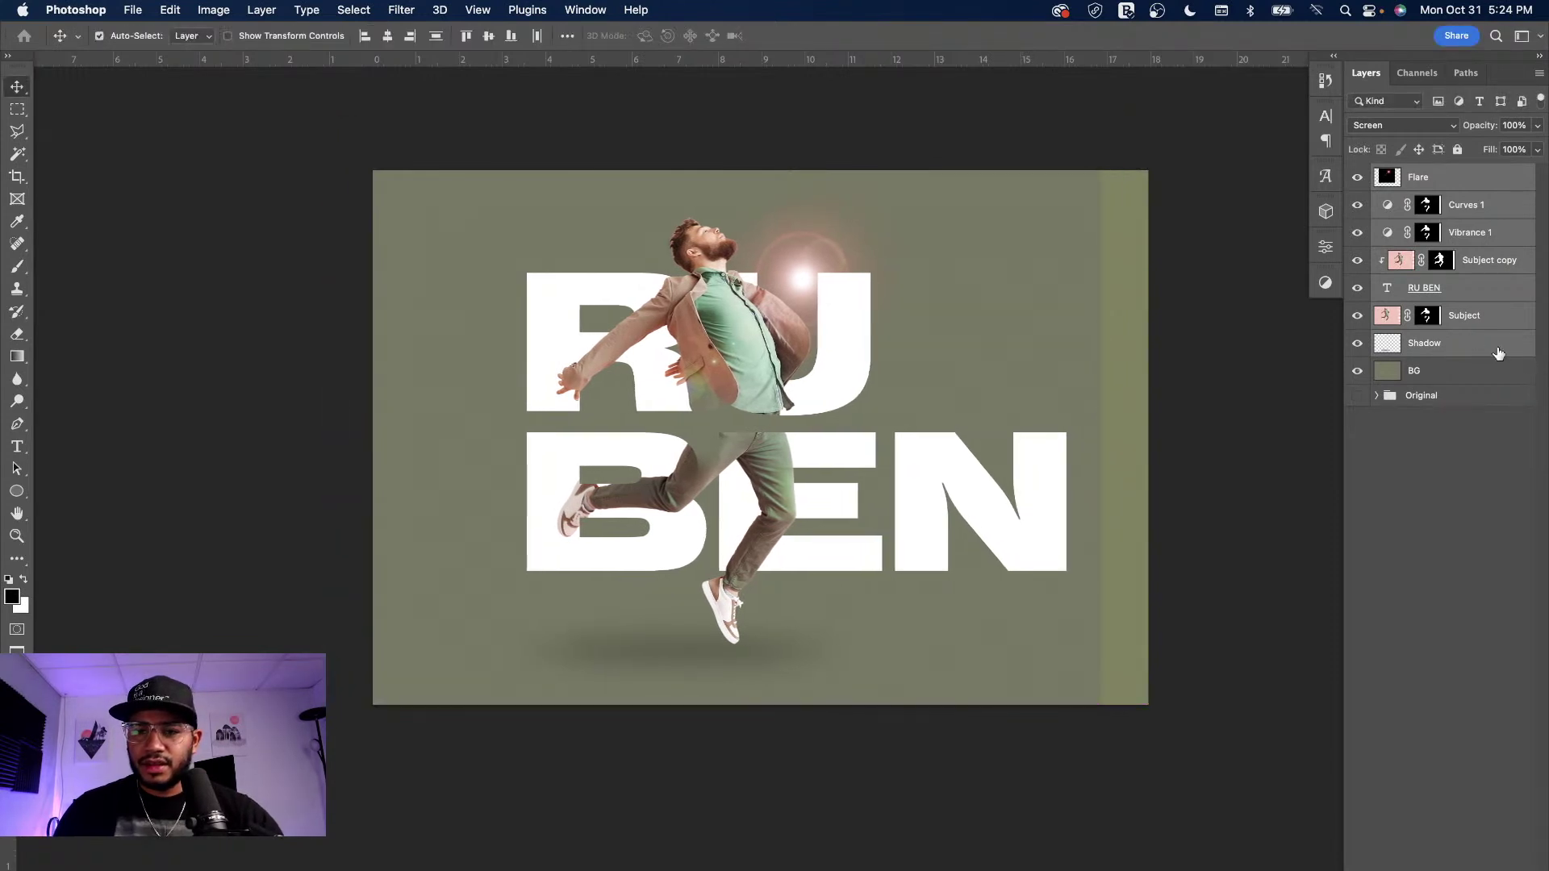
- Look for the source of the lighter strip at the canvas's right edge by toggling the Flare and BG layers' visibility
{"action": "left_click", "coordinate": [1501, 355]}
{"action": "left_click", "coordinate": [1452, 378]}
{"action": "left_click", "coordinate": [1487, 322]}
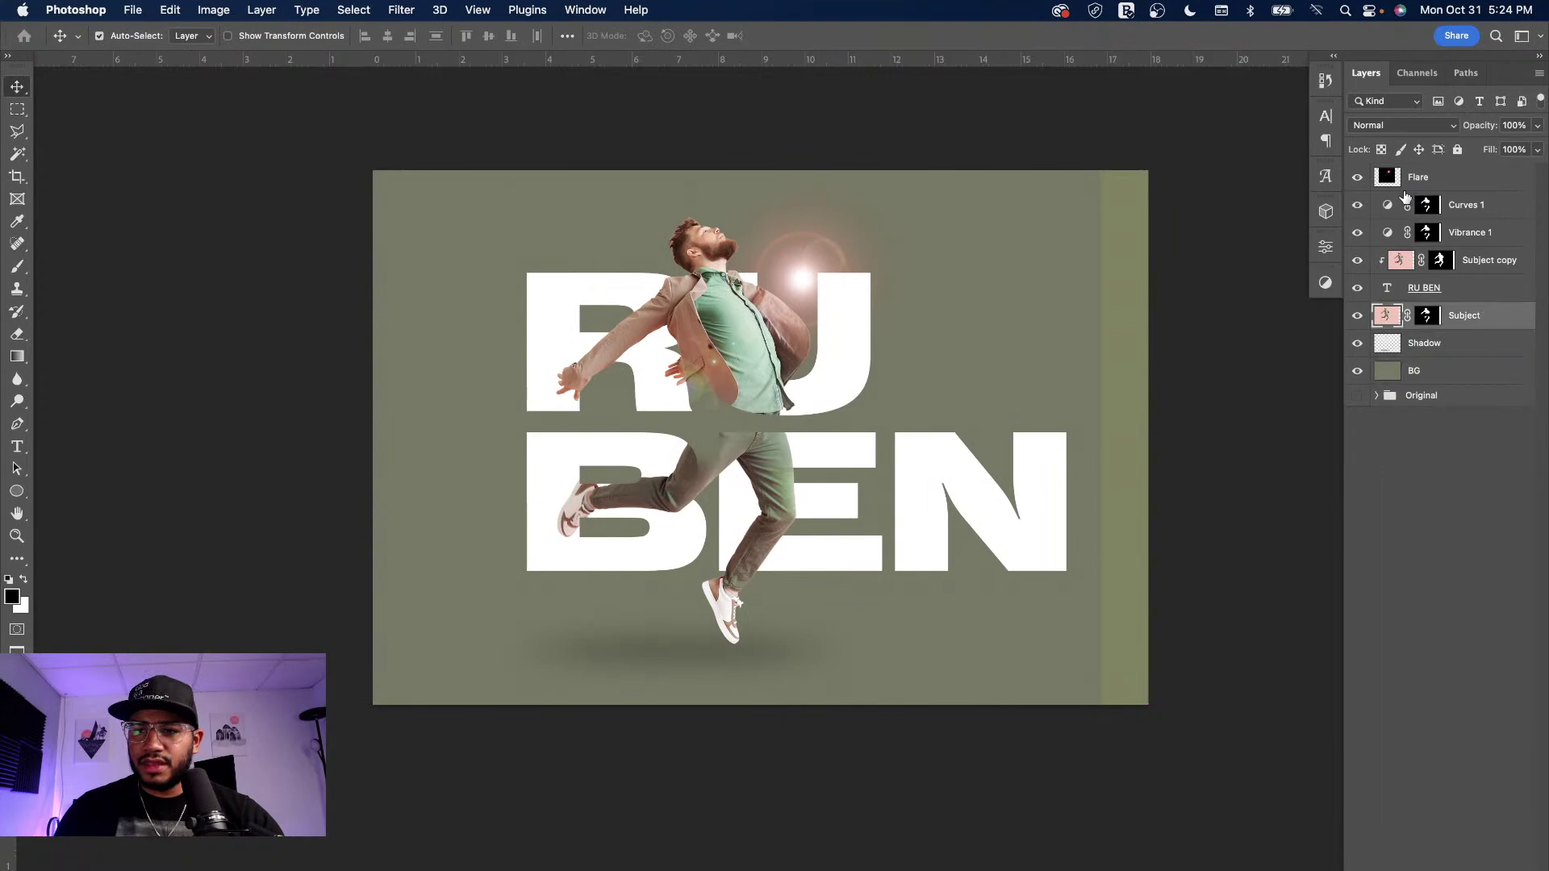
{"action": "left_click", "coordinate": [1358, 177]}
{"action": "left_click", "coordinate": [1358, 177]}
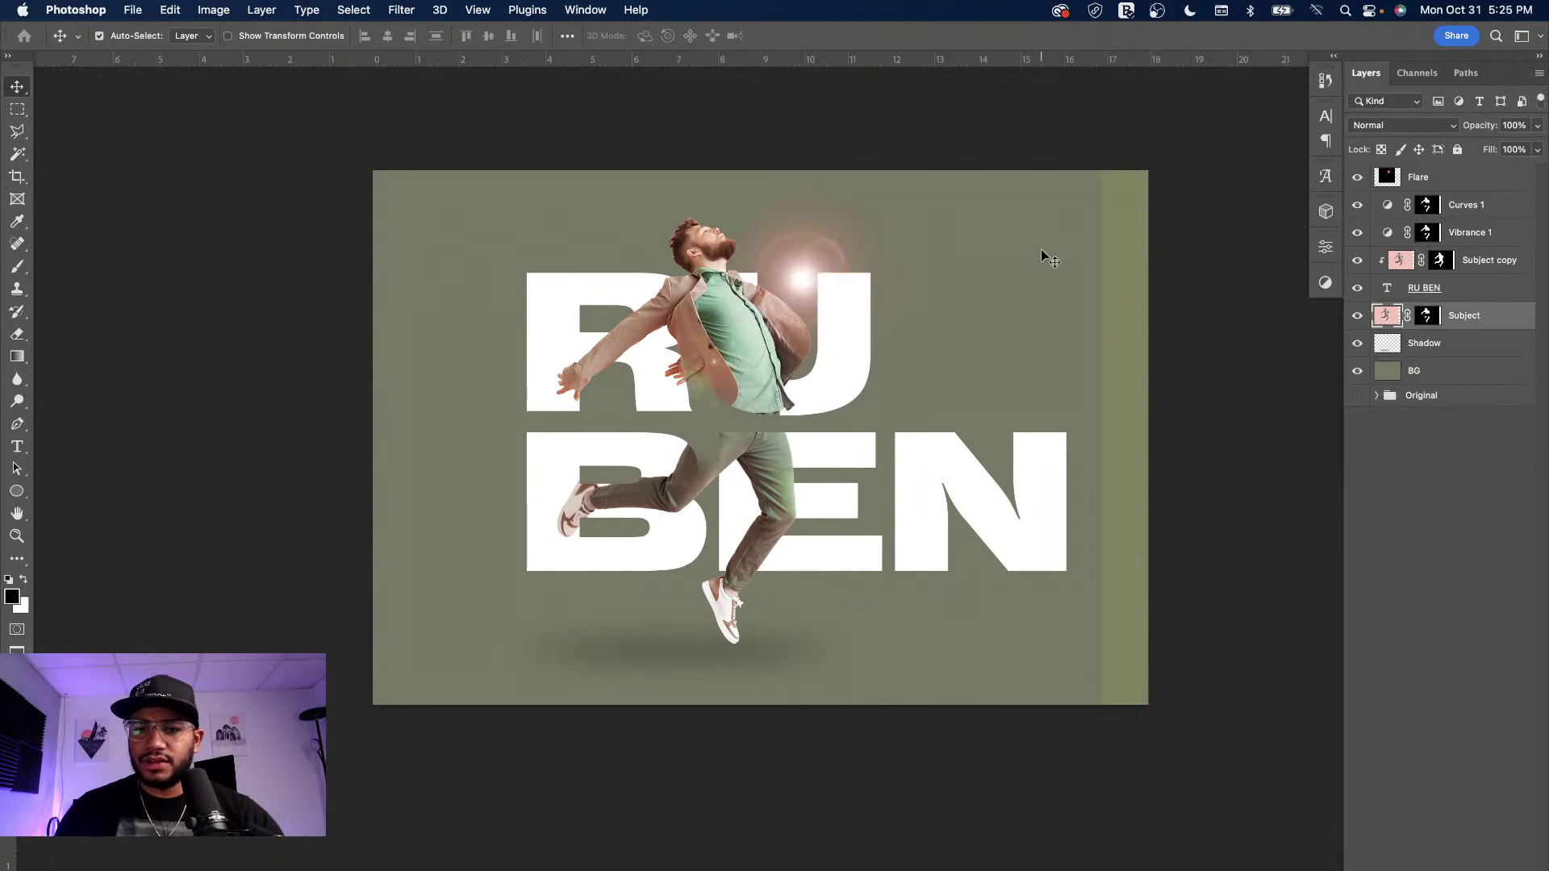
{"action": "left_click", "coordinate": [1061, 242]}
{"action": "left_click", "coordinate": [1358, 371]}
{"action": "left_click", "coordinate": [1358, 371]}
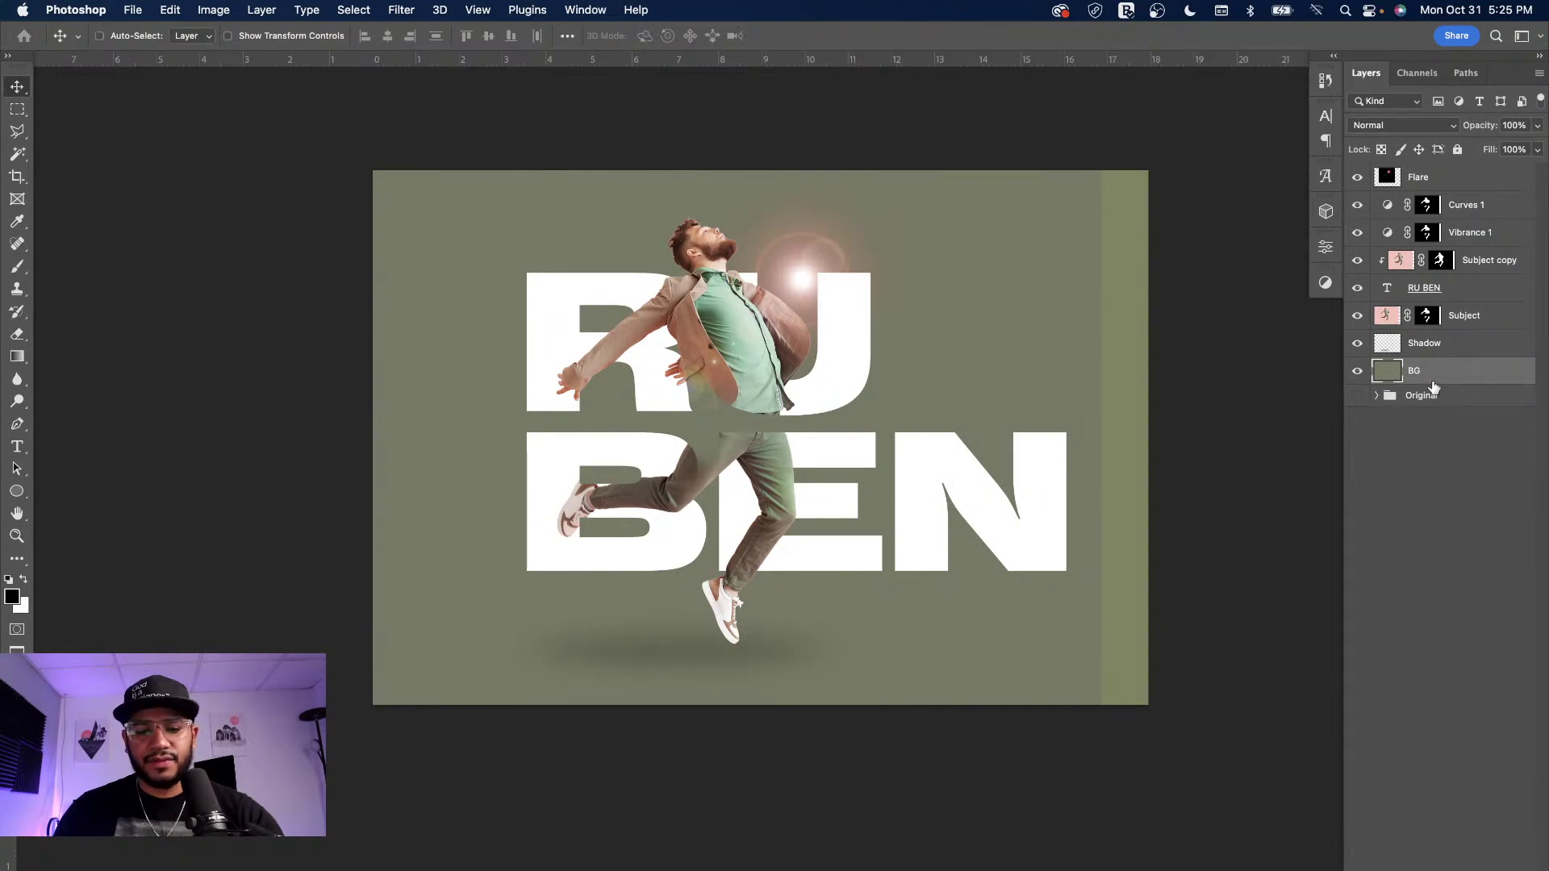
- Try to cover the lighter strip by stretching the BG layer beyond the canvas's right edge with Free Transform
{"action": "key", "text": "super+t"}
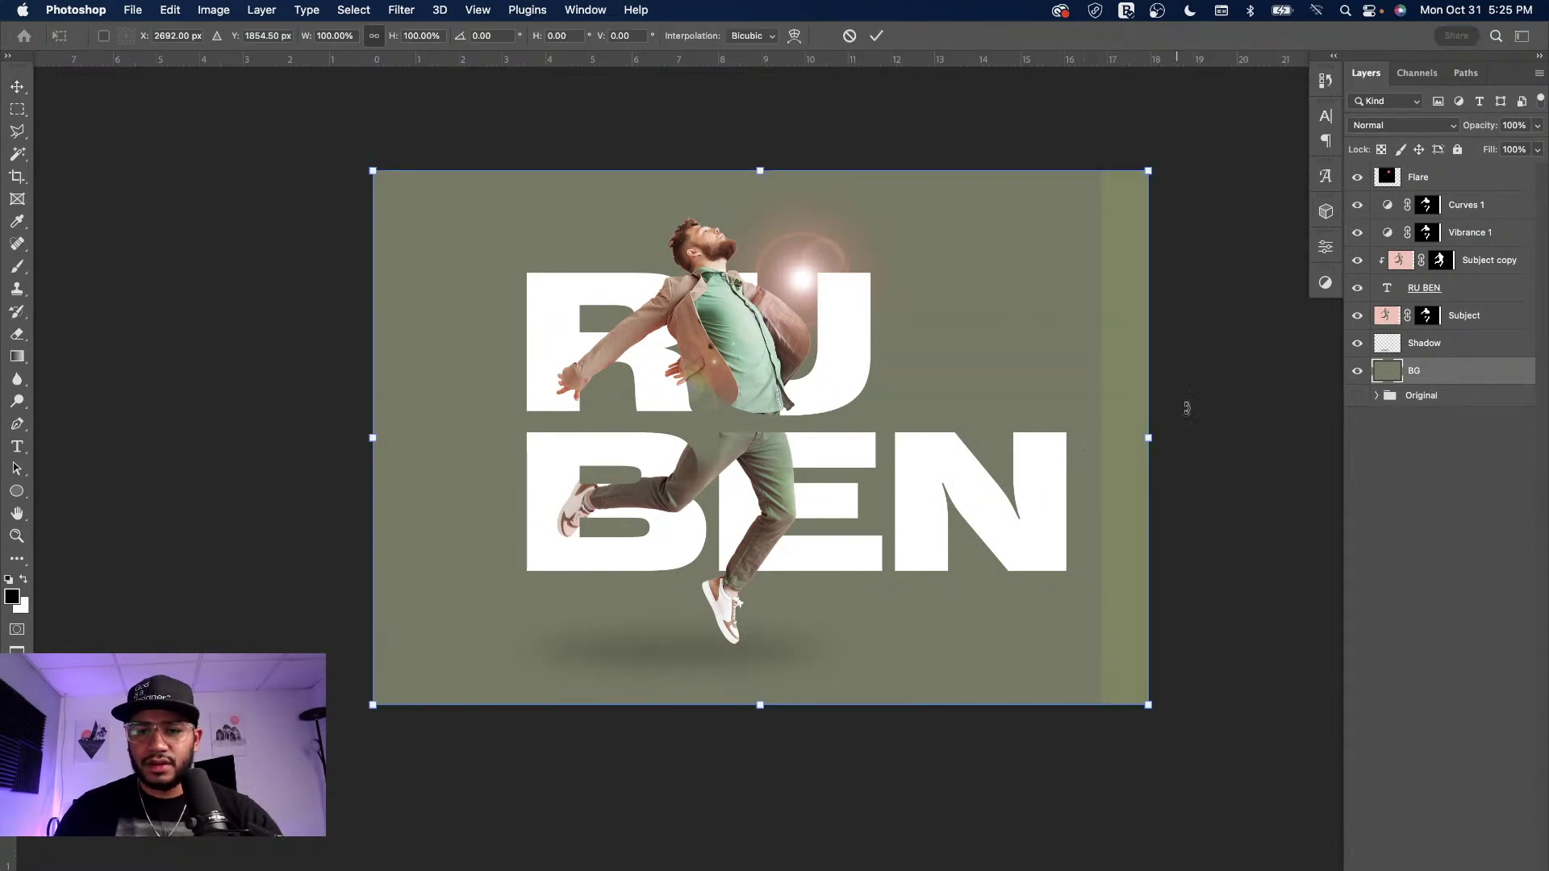
{"action": "left_click_drag", "start_coordinate": [1154, 439], "coordinate": [1179, 436]}
{"action": "key", "text": "Return"}
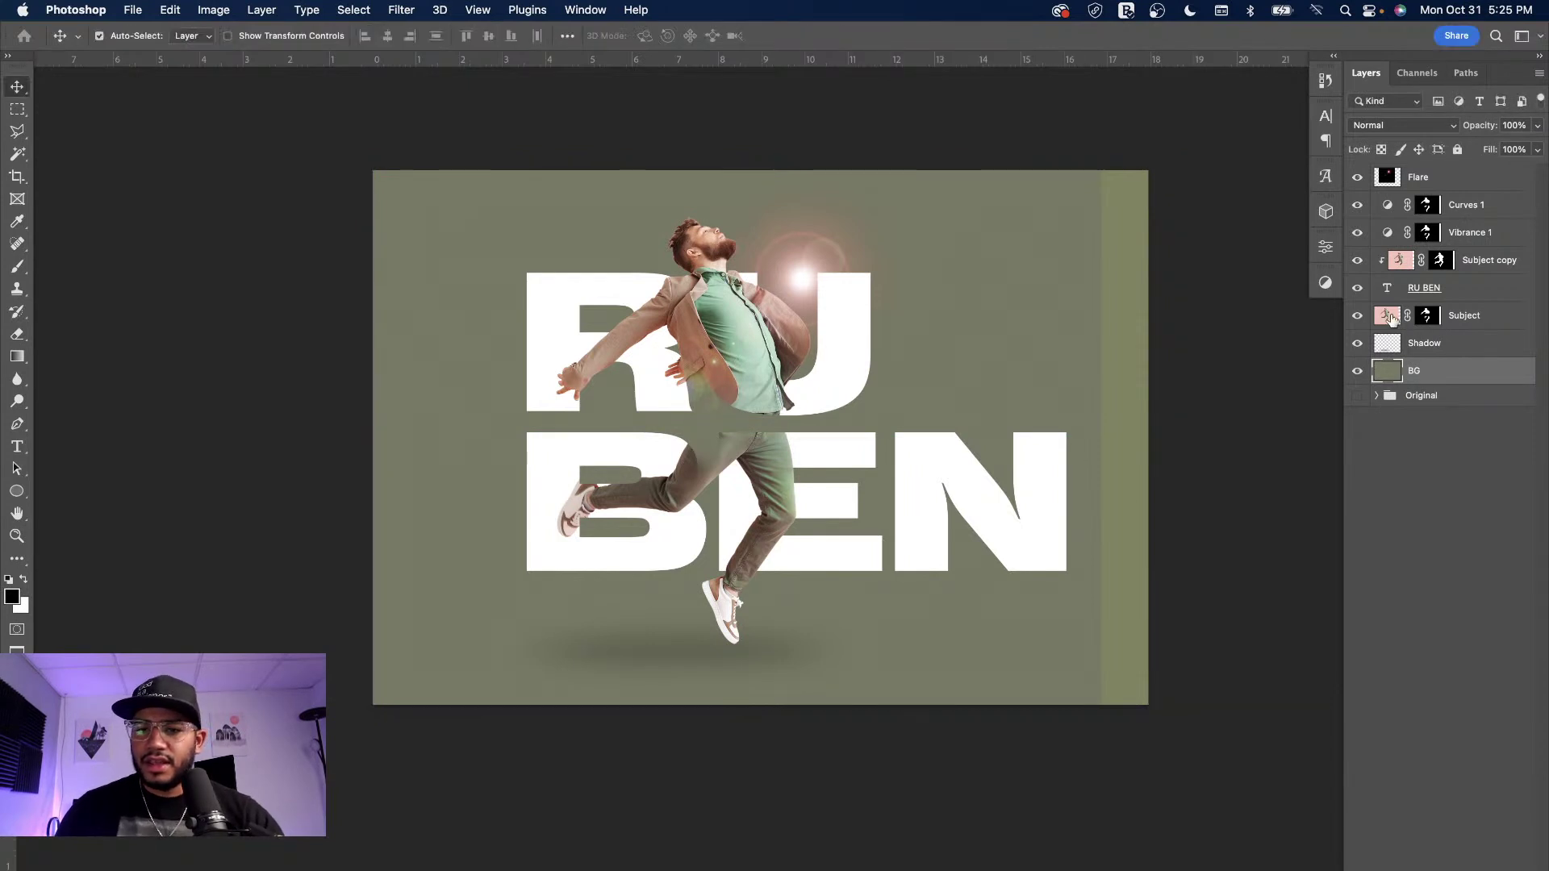
- Marquee-select the lighter strip along the canvas's right edge and fill it with black on the Subject layer's mask
{"action": "left_click", "coordinate": [1406, 321]}
{"action": "left_click", "coordinate": [1427, 316]}
{"action": "key", "text": "x"}
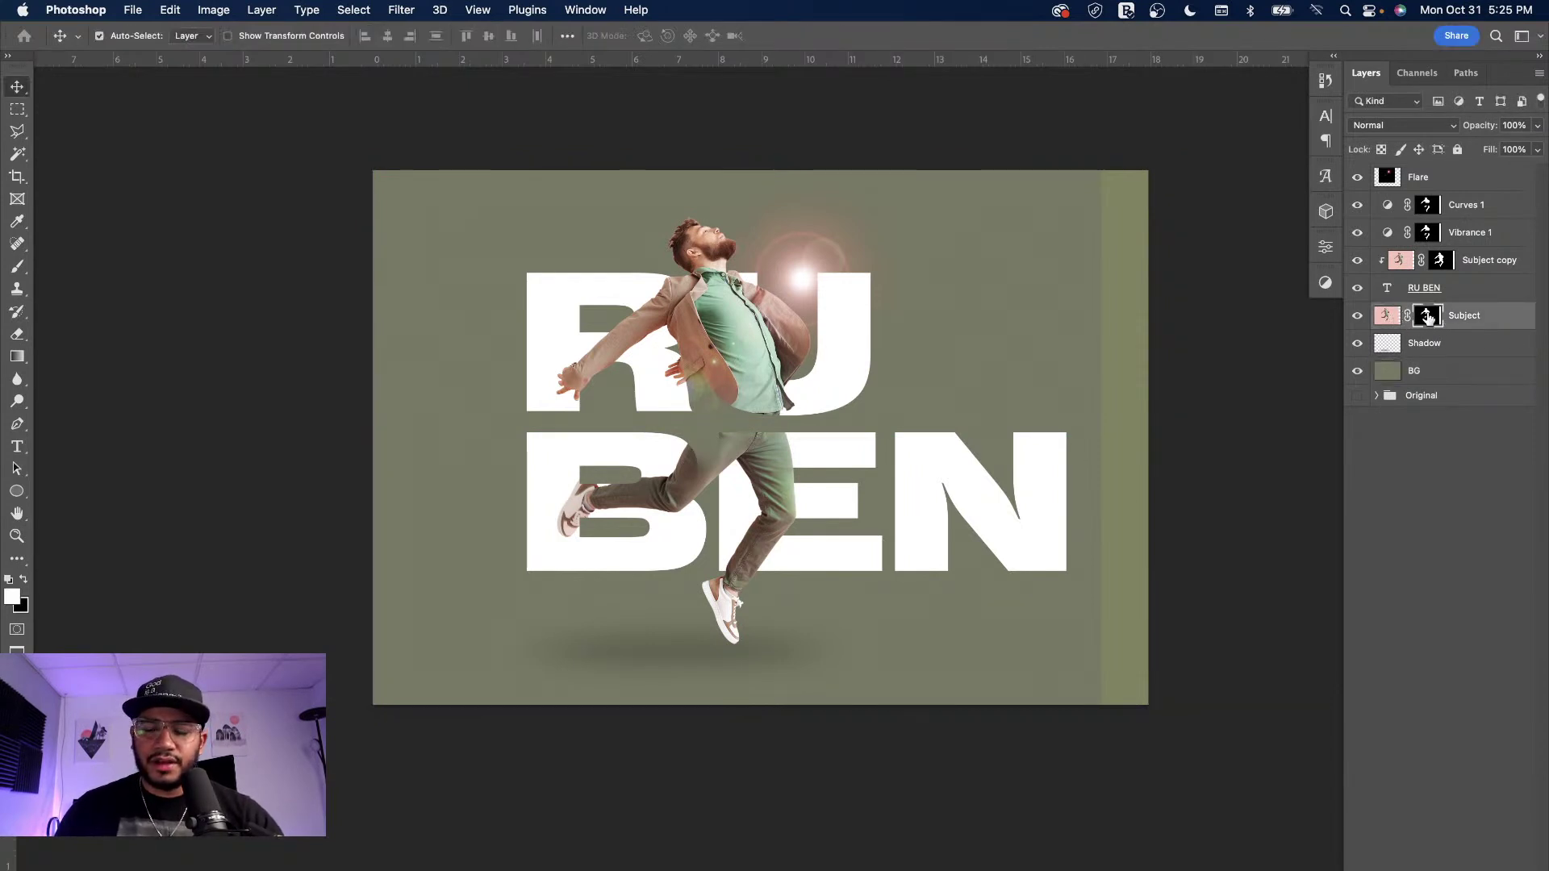
{"action": "left_click", "coordinate": [17, 109]}
{"action": "left_click_drag", "start_coordinate": [1094, 156], "coordinate": [1416, 819]}
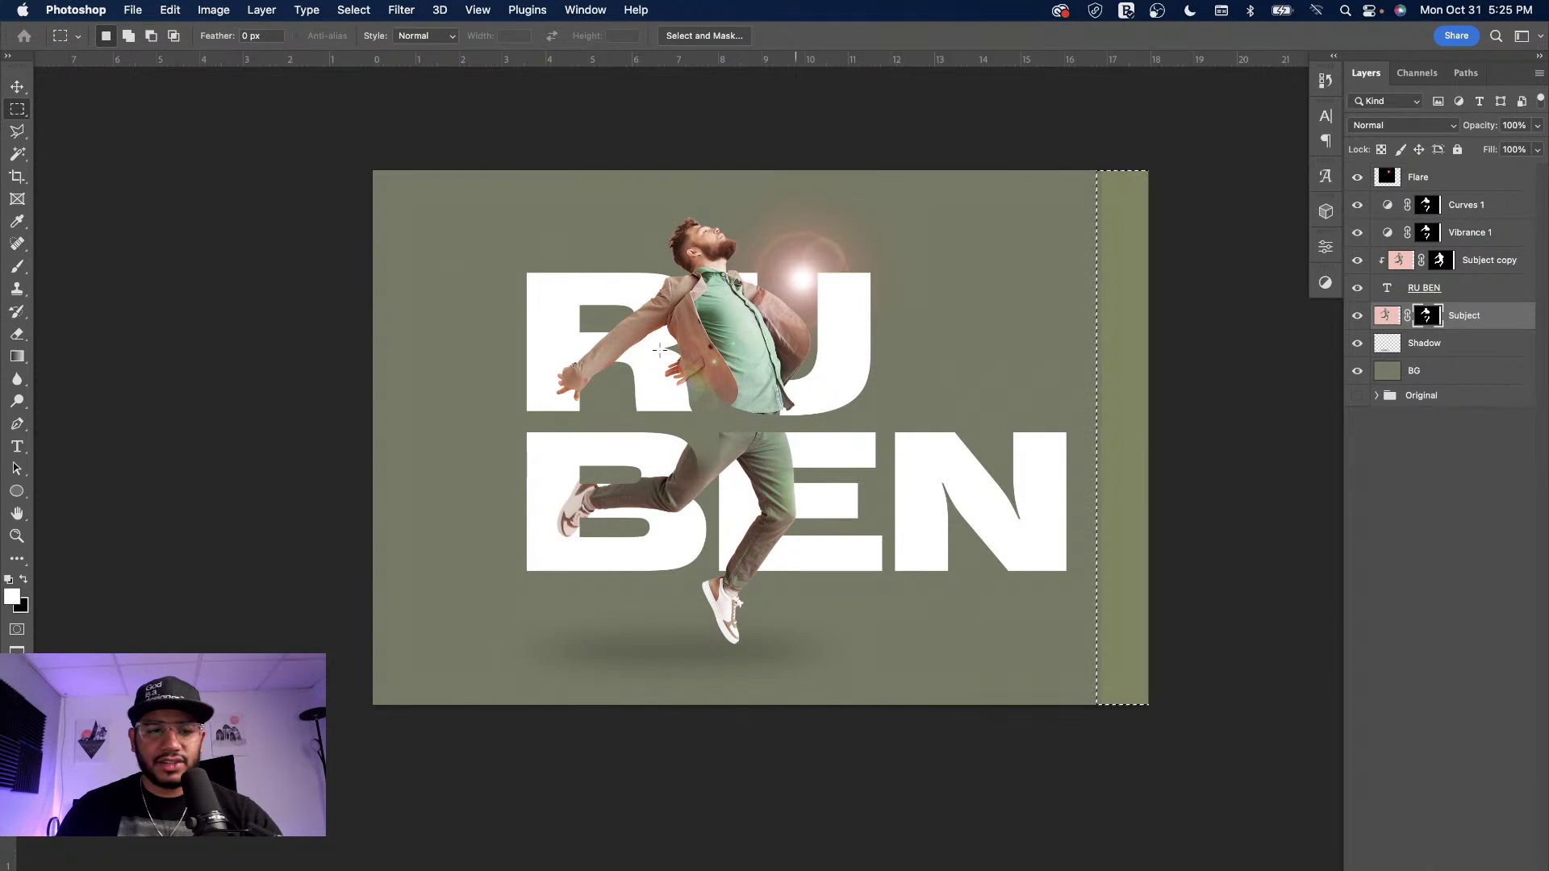
{"action": "key", "text": "x"}
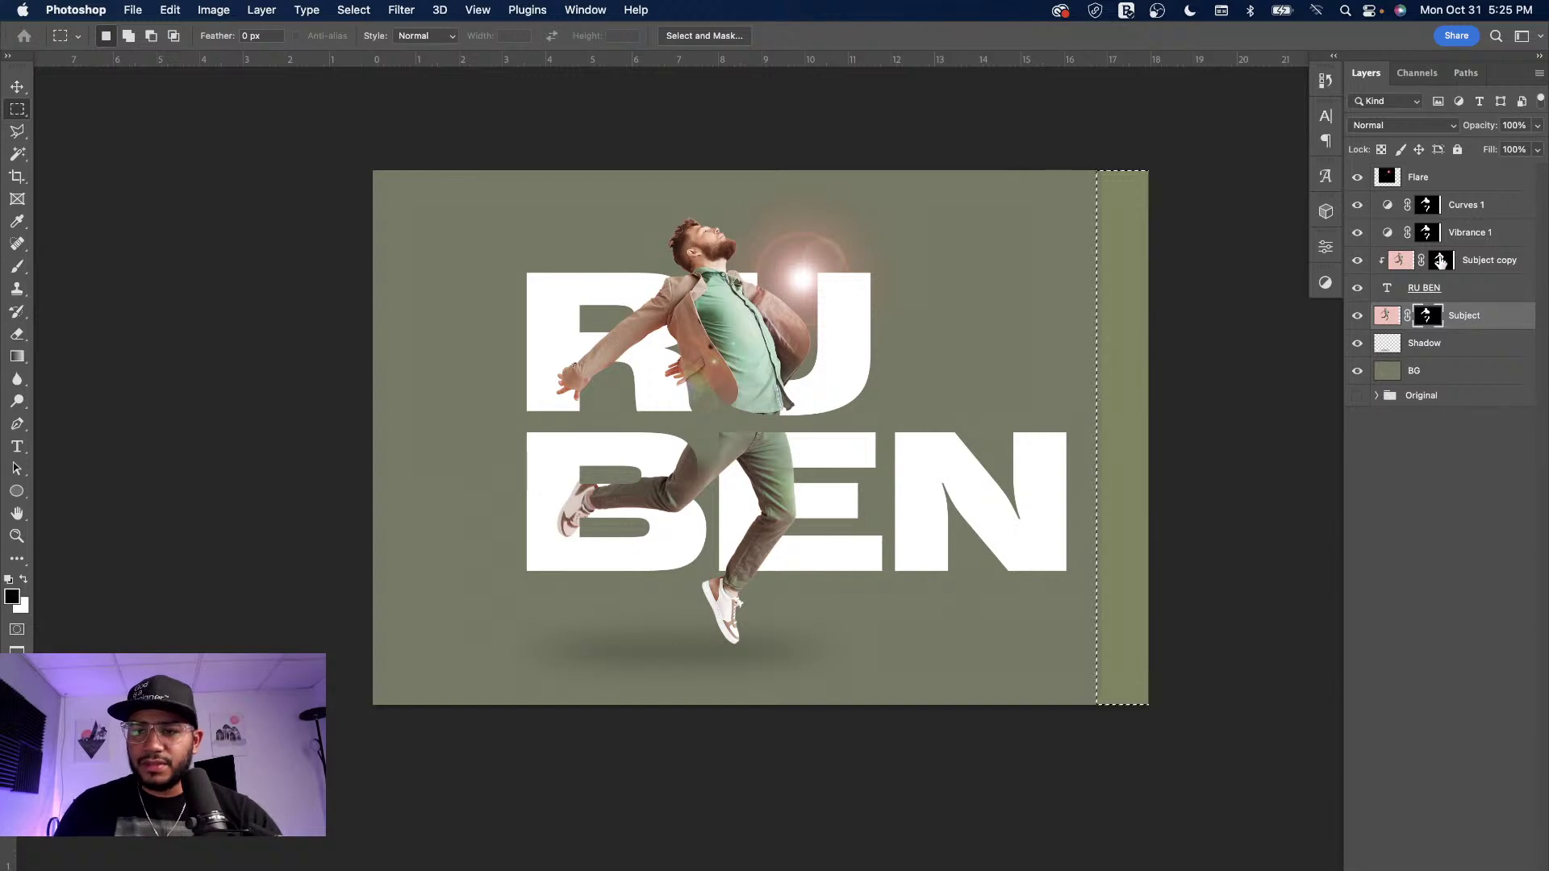
- Fill the selected strip with black on the Subject copy, Vibrance 1 and Curves 1 masks, and deselect
{"action": "left_click", "coordinate": [1441, 260]}
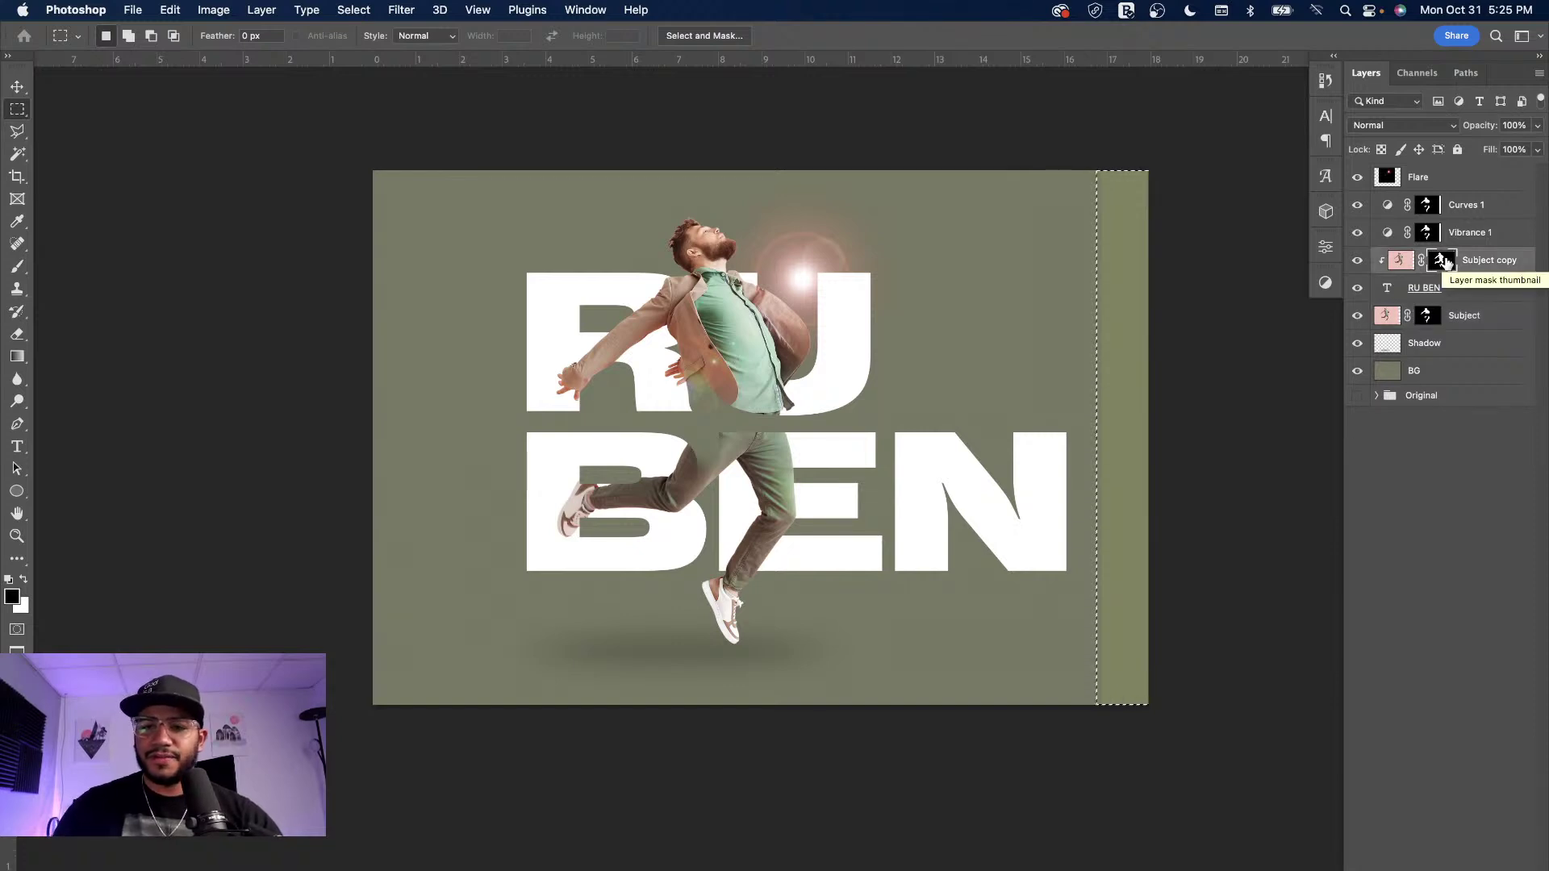
{"action": "left_click", "coordinate": [1427, 233]}
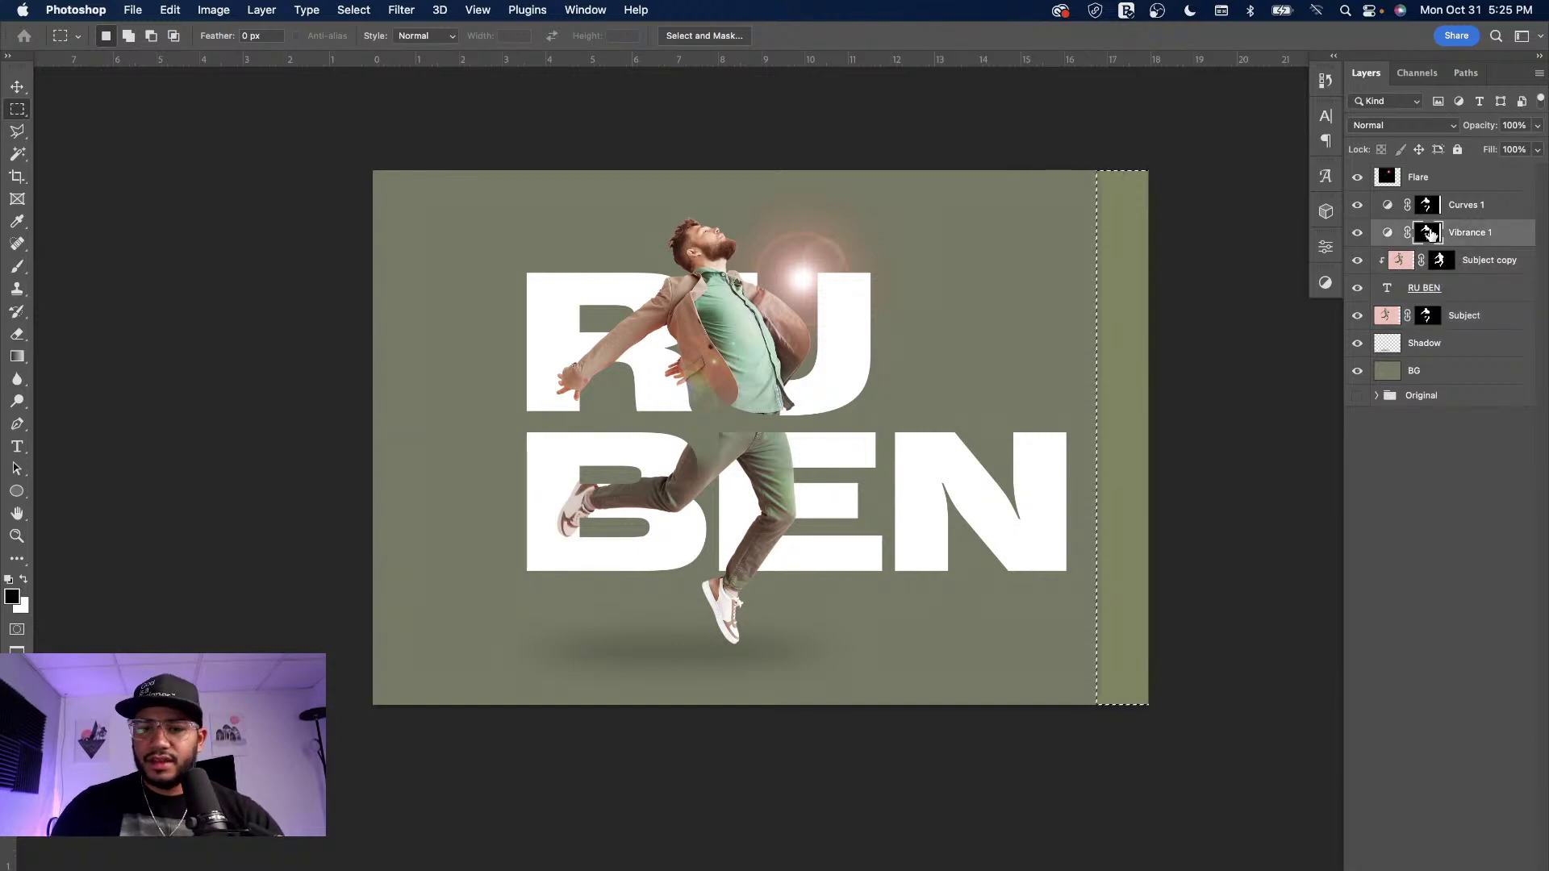
{"action": "left_click", "coordinate": [1430, 206]}
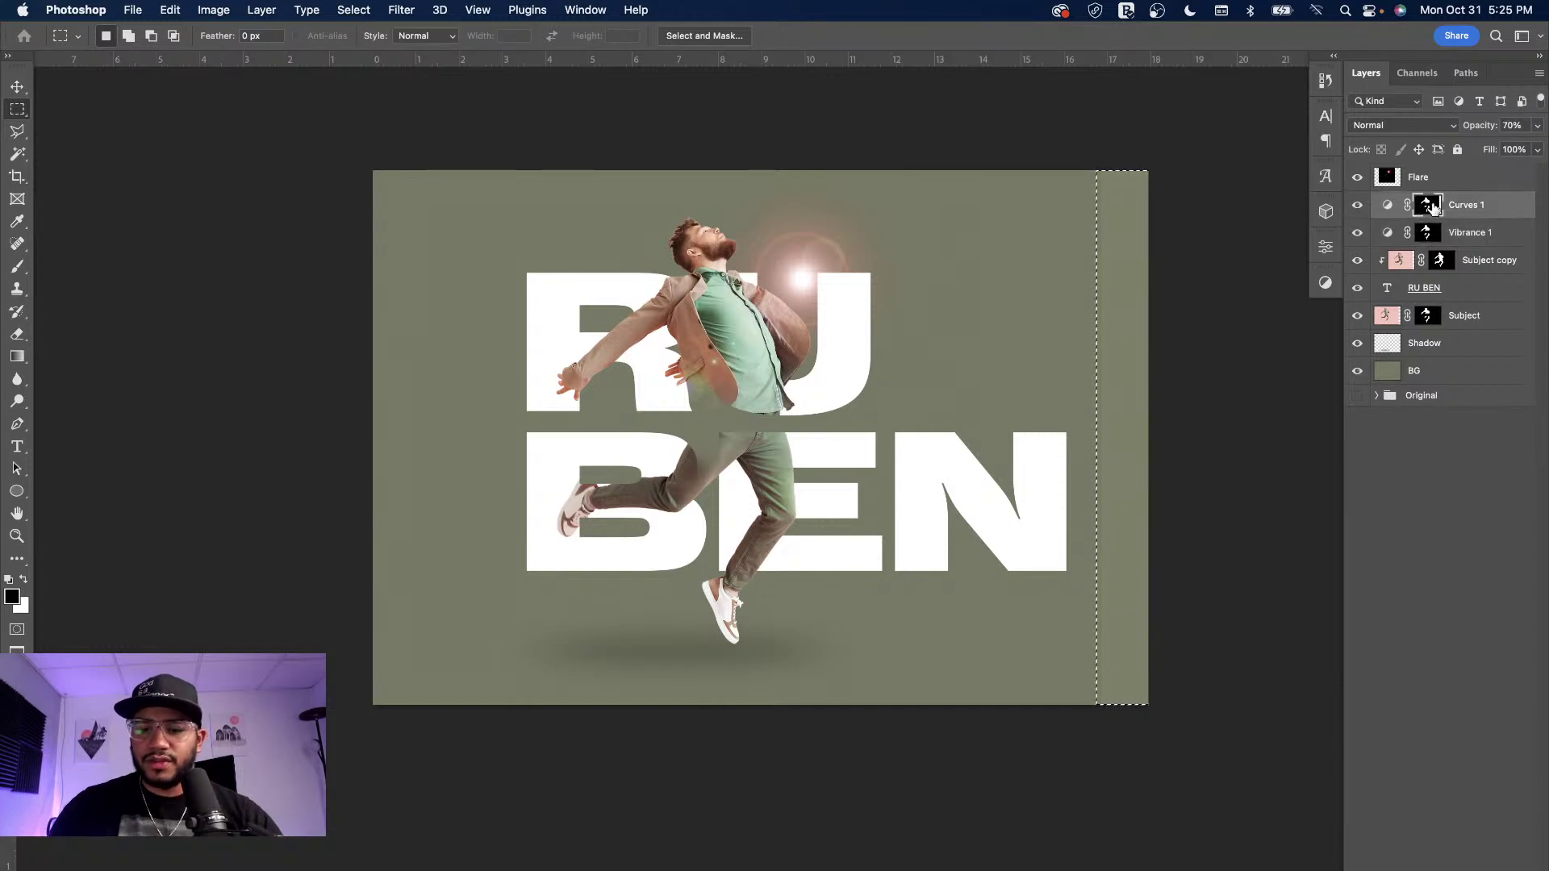
{"action": "key", "text": "super+d"}
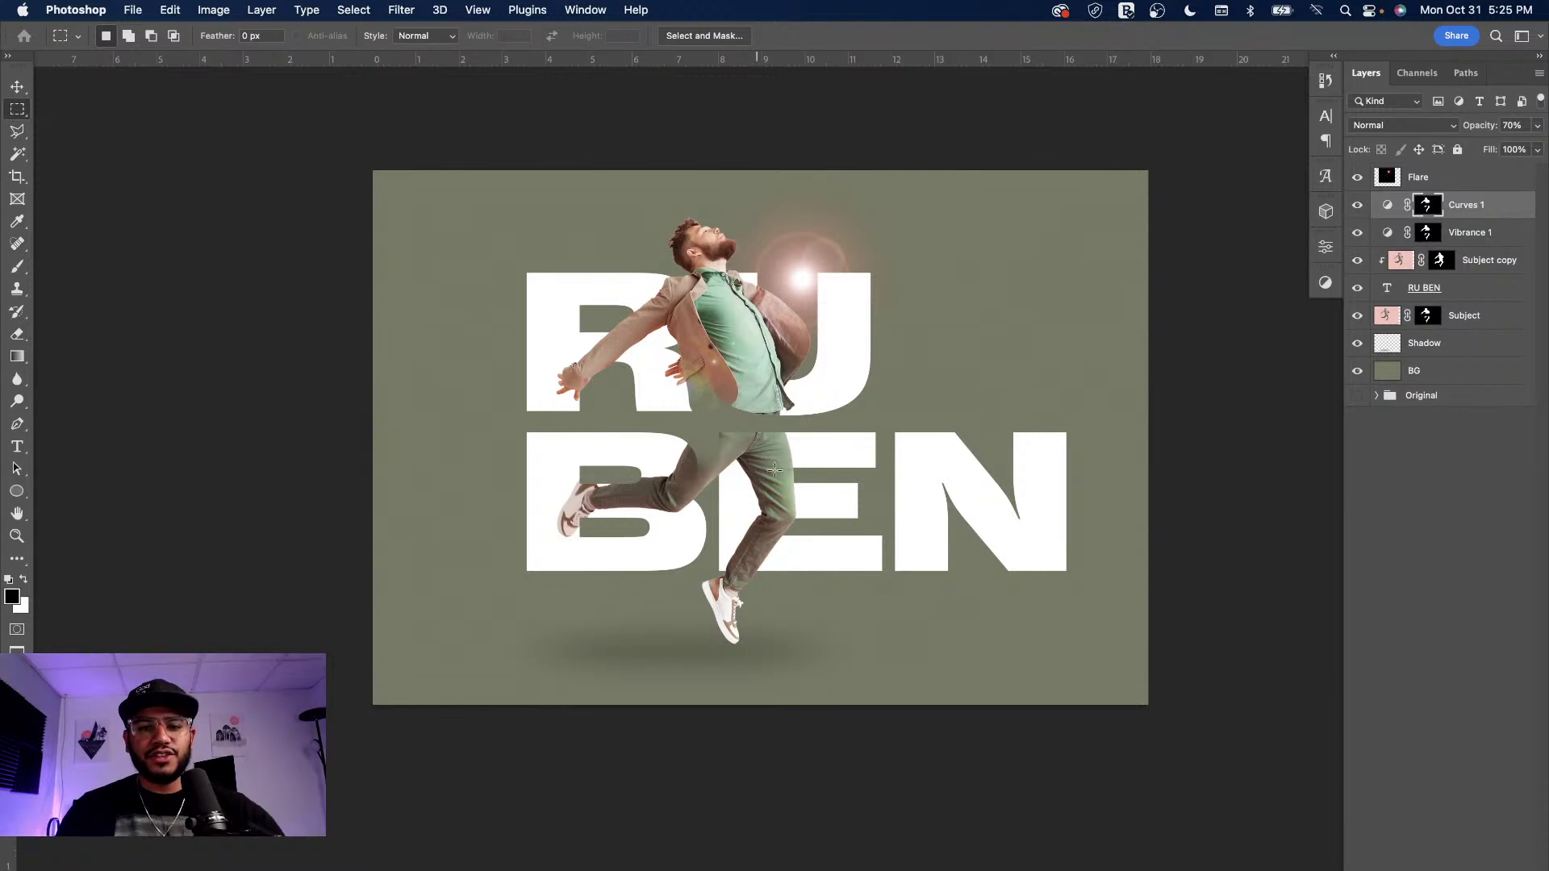
{"action": "left_click", "coordinate": [15, 89]}
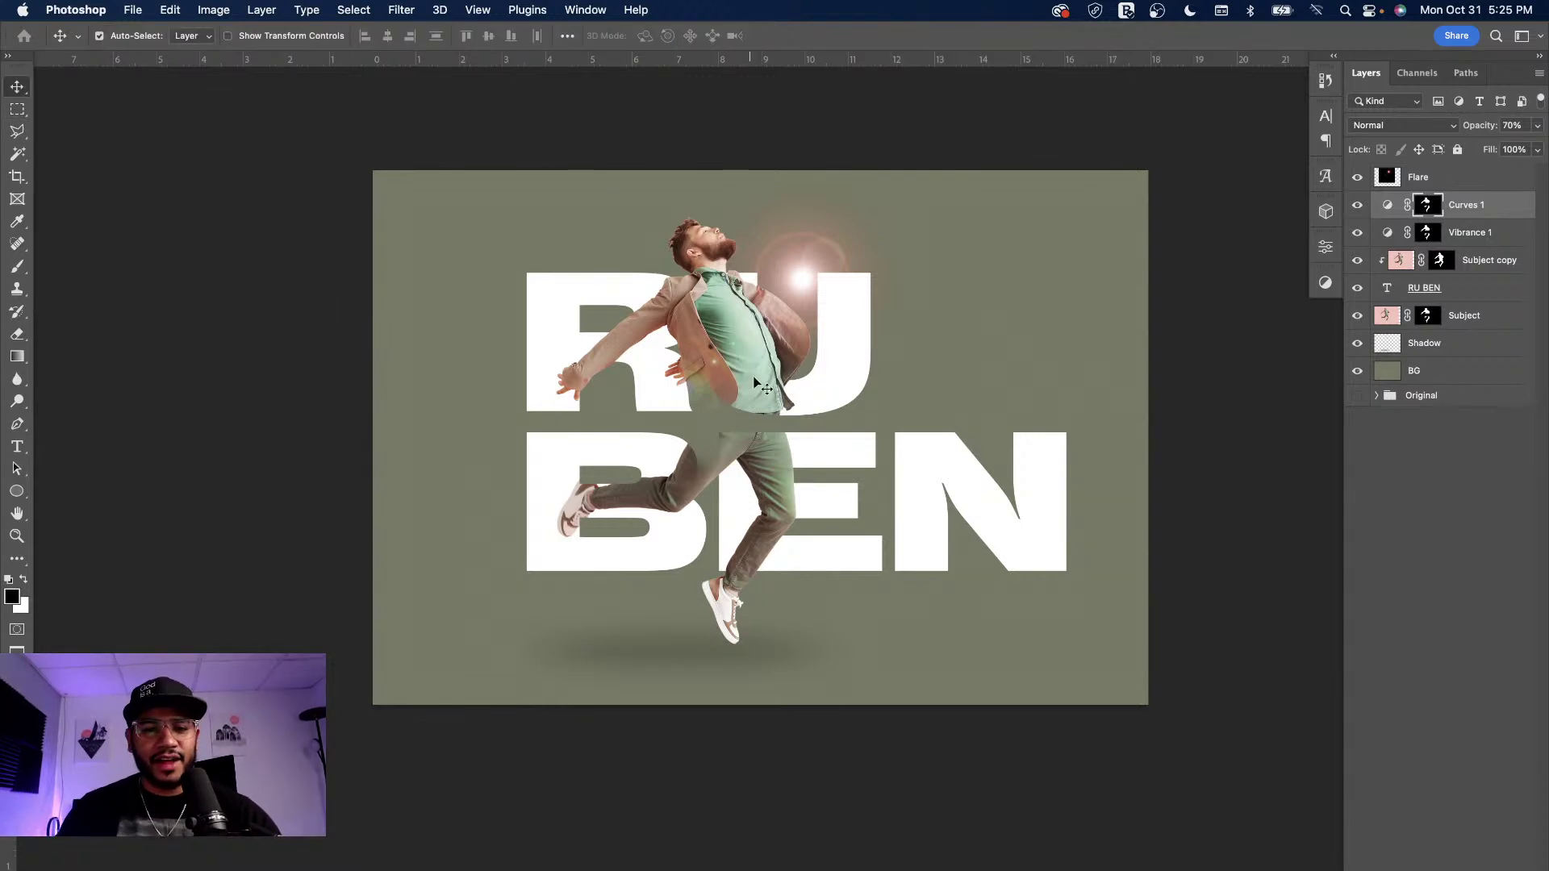